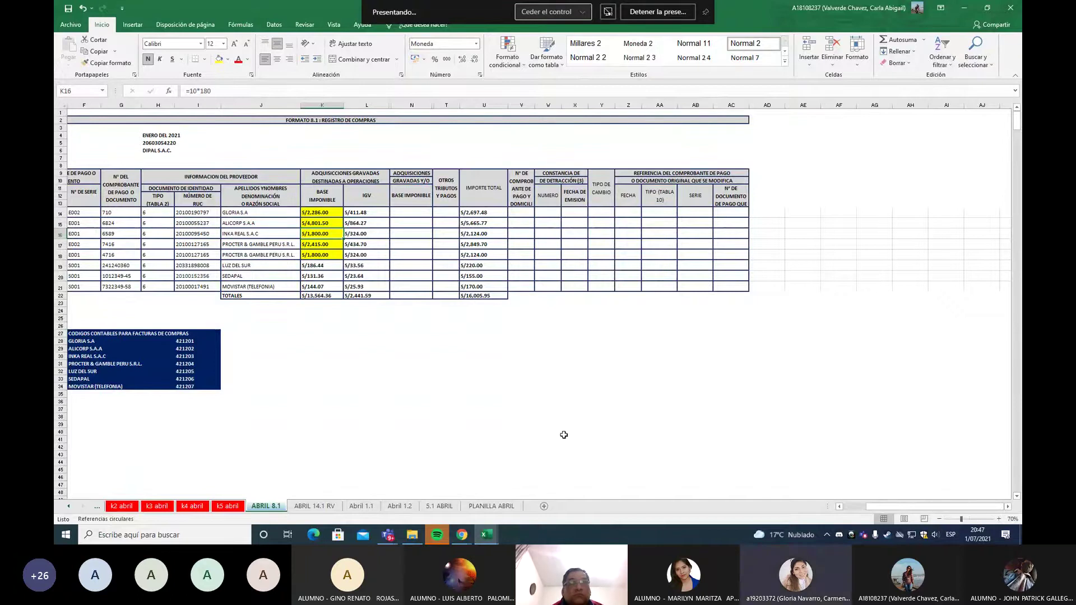
Narrow column H, the supplier's document type, in the purchase register on sheet ABRIL 8.1.
scroll(475, 401, "down", 1, "ctrl")
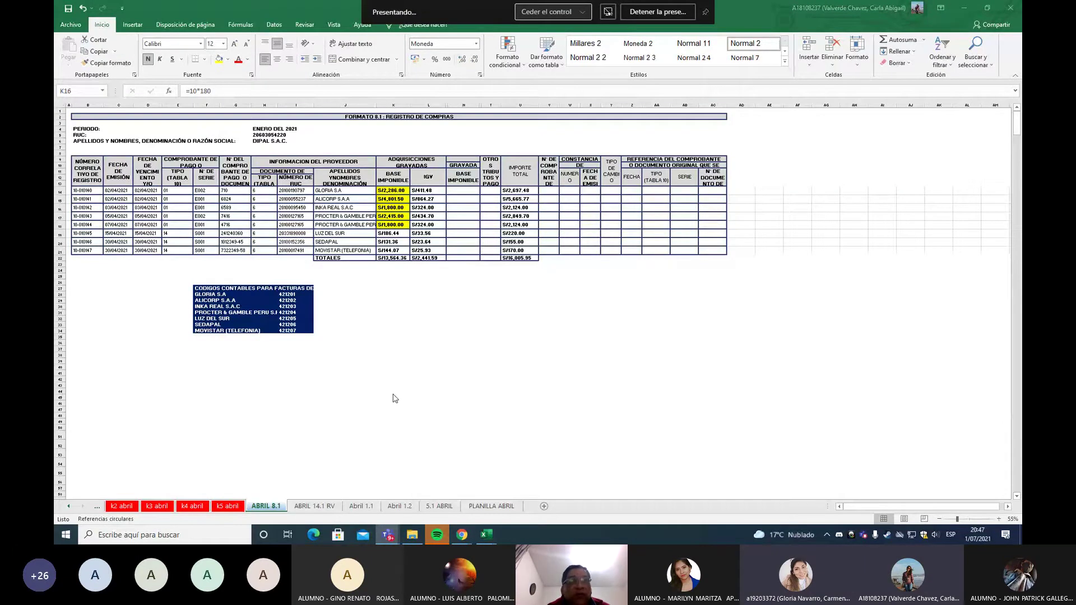
scroll(392, 399, "up", 1, "ctrl")
scroll(395, 398, "up", 2, "ctrl")
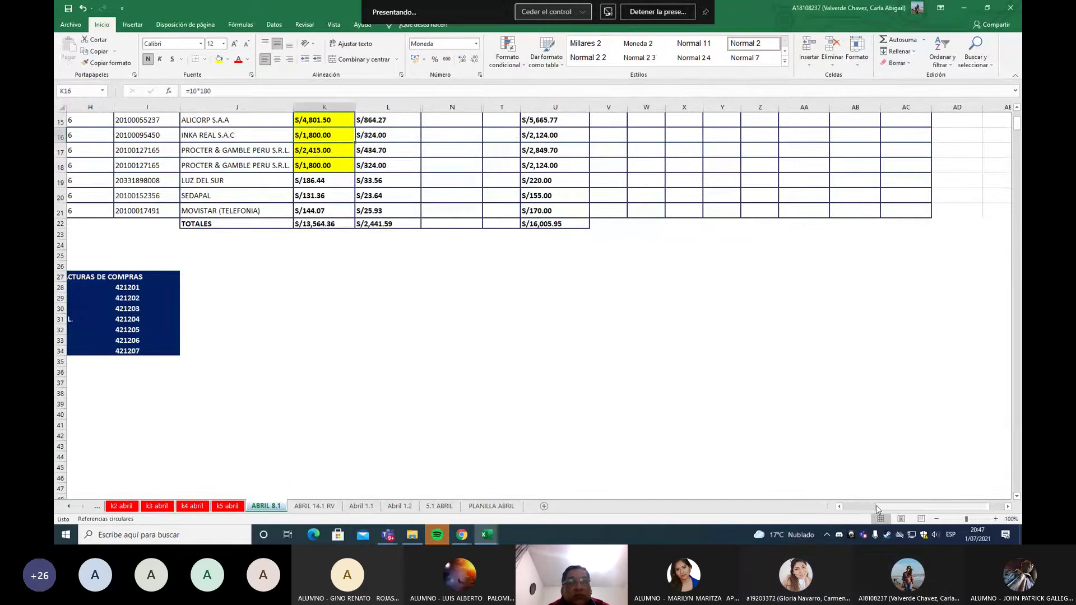
scroll(569, 354, "down", 2, "ctrl")
scroll(570, 355, "up", 2, "ctrl")
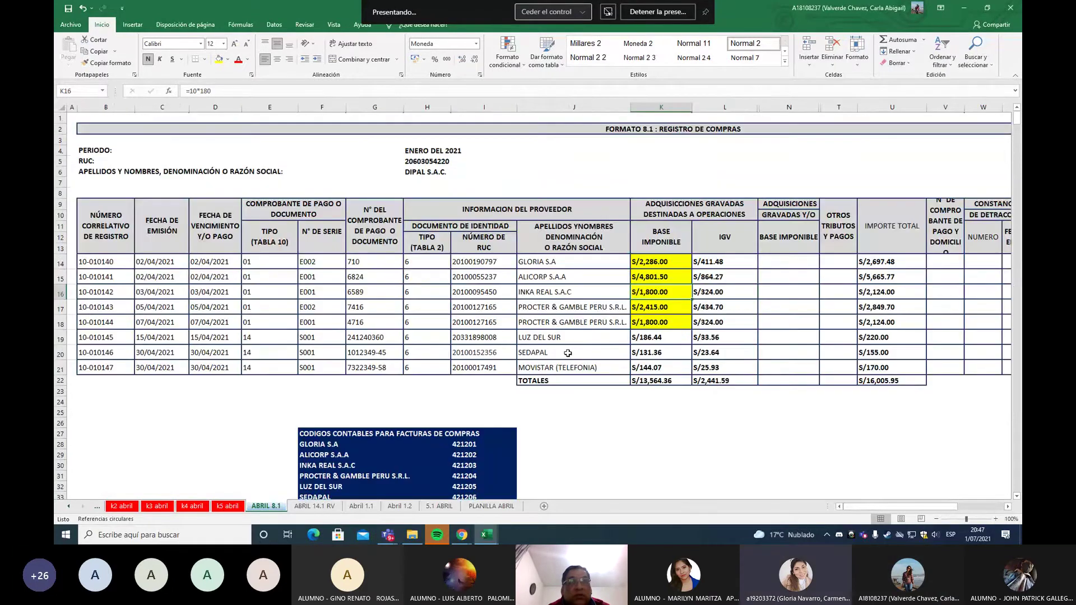
scroll(567, 353, "up", 1, "ctrl")
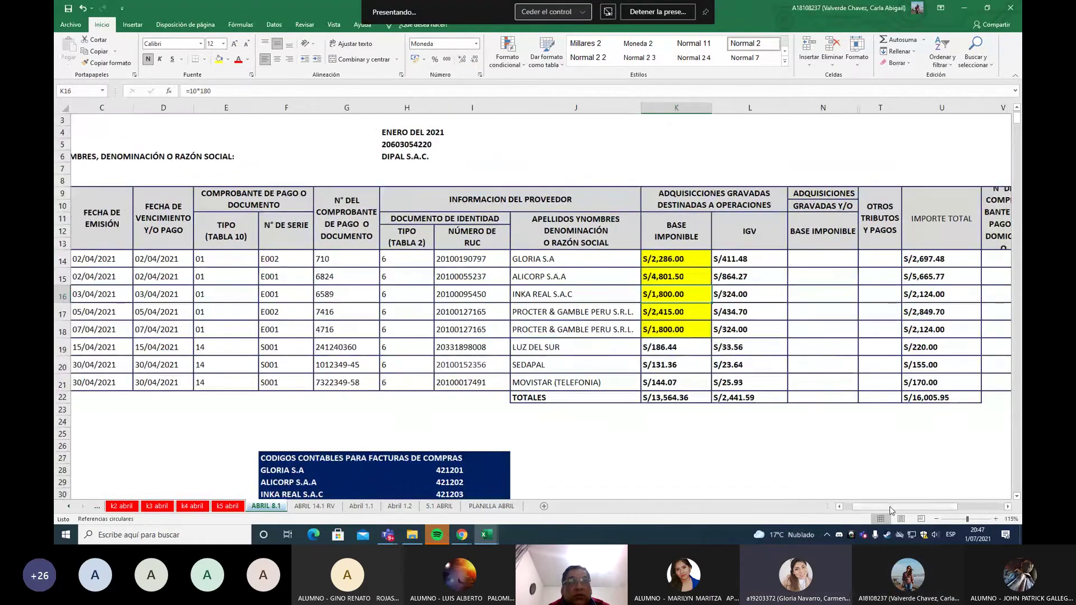
left_click_drag(881, 505, 872, 506)
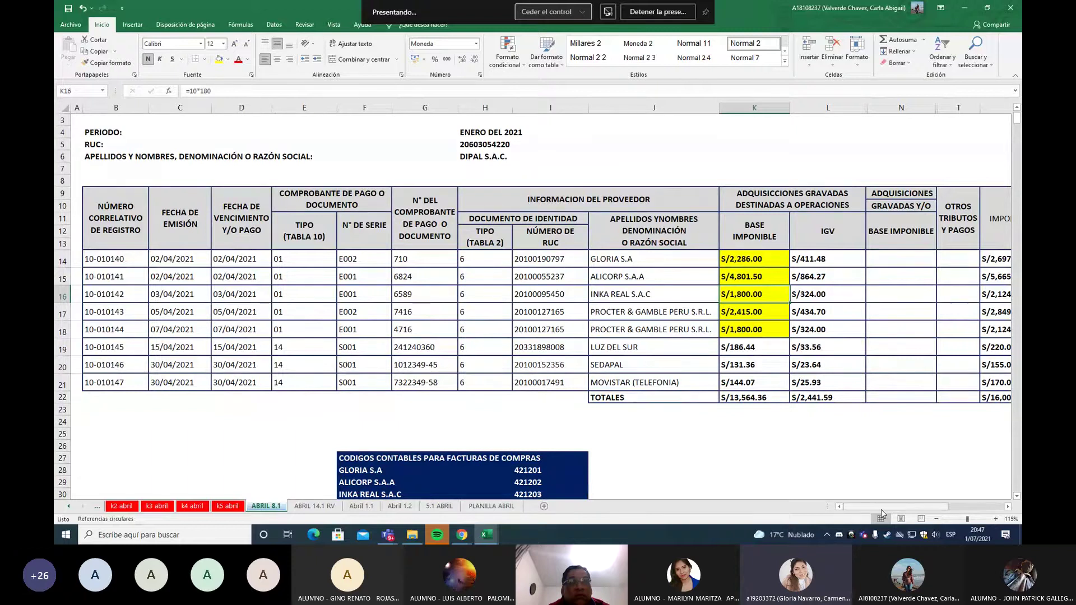
left_click(504, 107)
left_click_drag(512, 106, 484, 108)
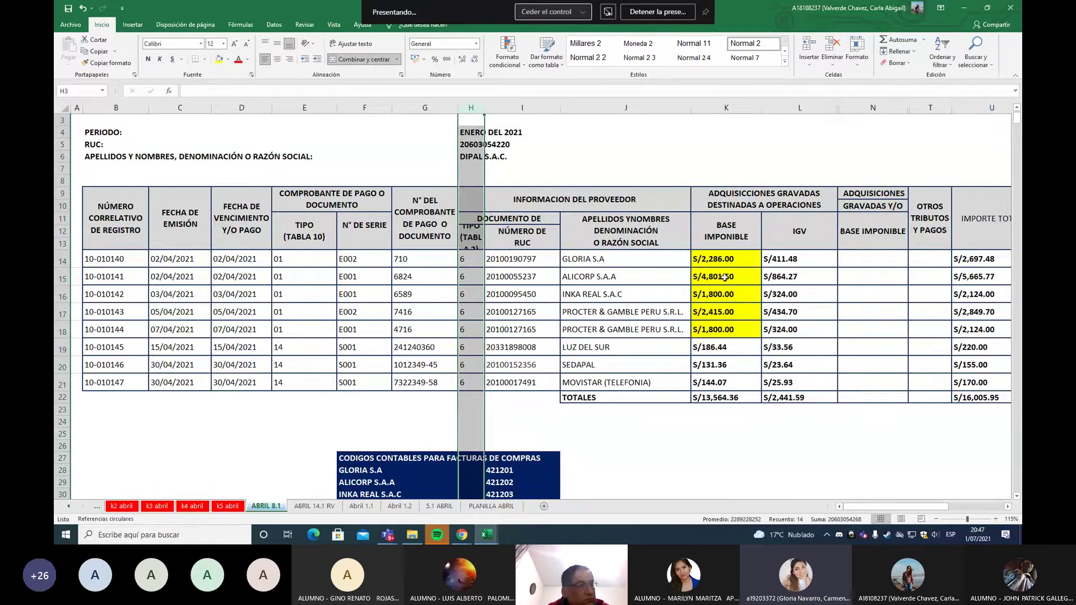
left_click(800, 470)
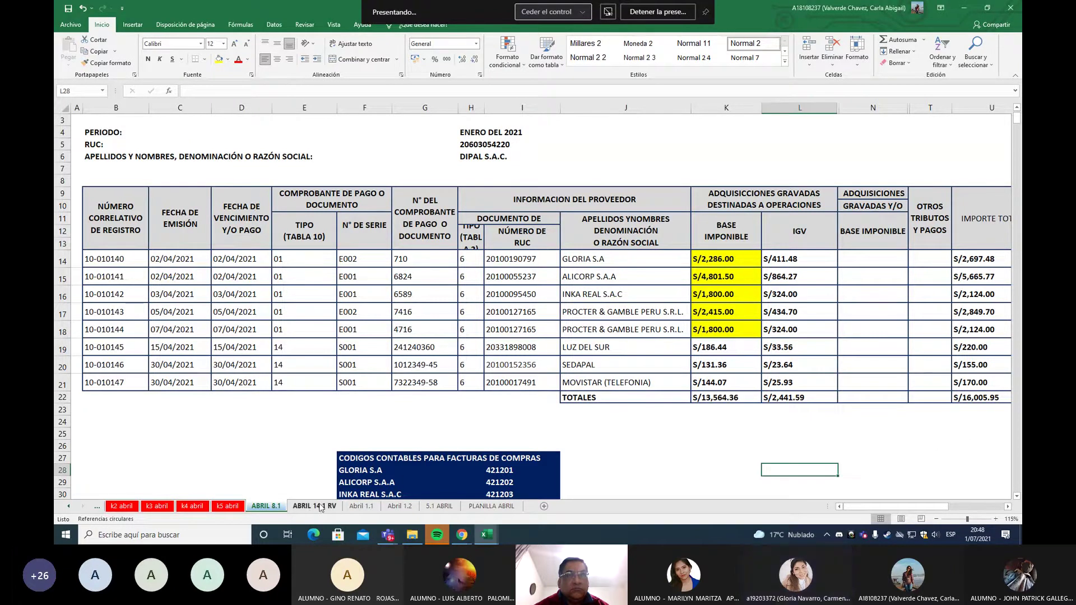
On sheet ABRIL 14.1 RV, narrow the customer document type column H and the voucher number column G.
left_click(313, 506)
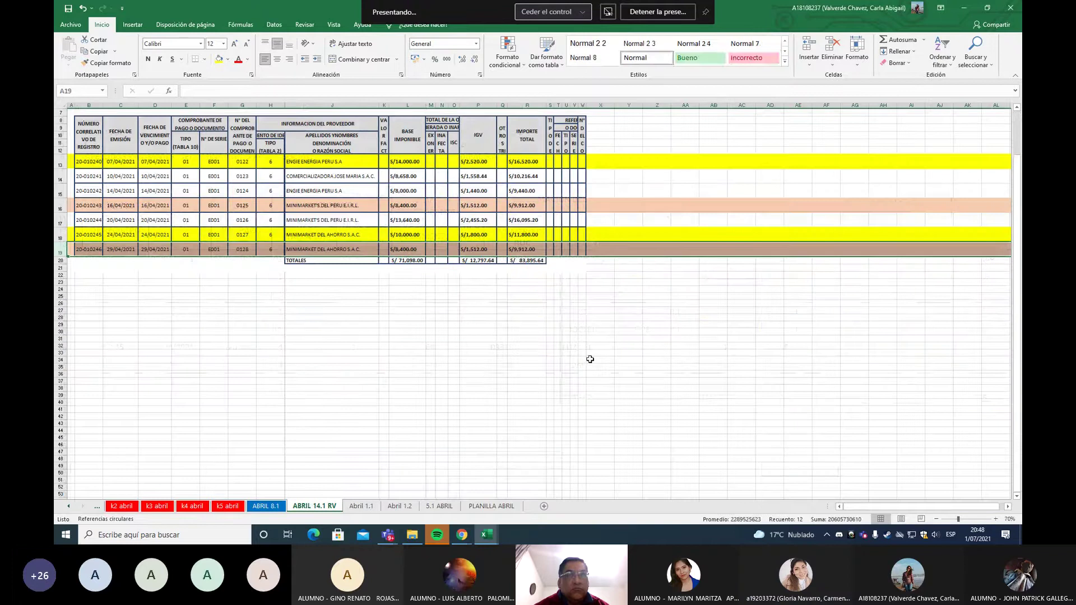
scroll(541, 363, "up", 2)
scroll(539, 358, "up", 1, "ctrl")
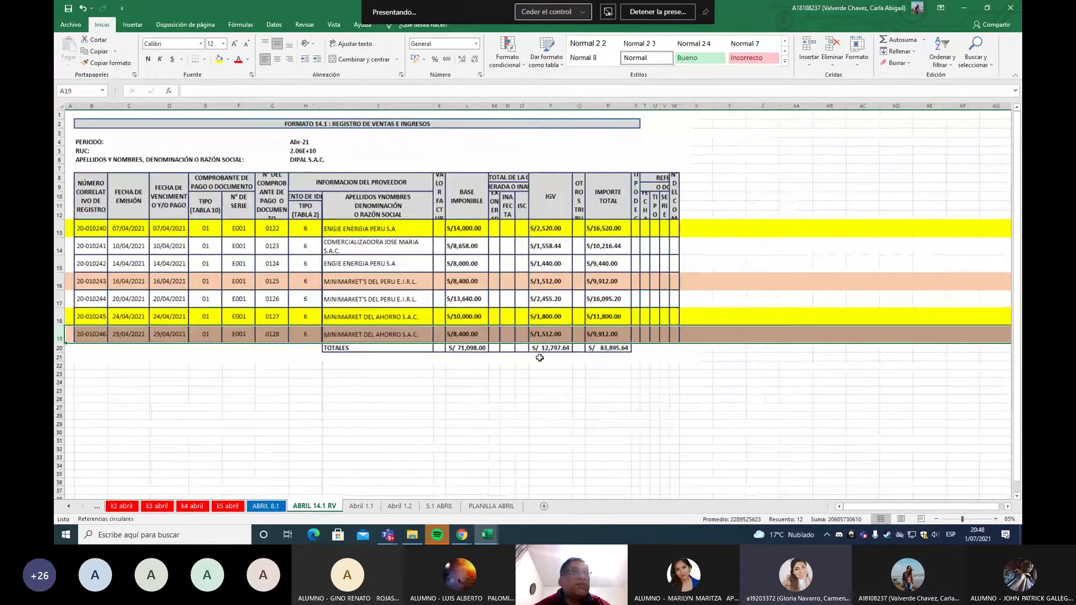
scroll(539, 357, "up", 2, "ctrl")
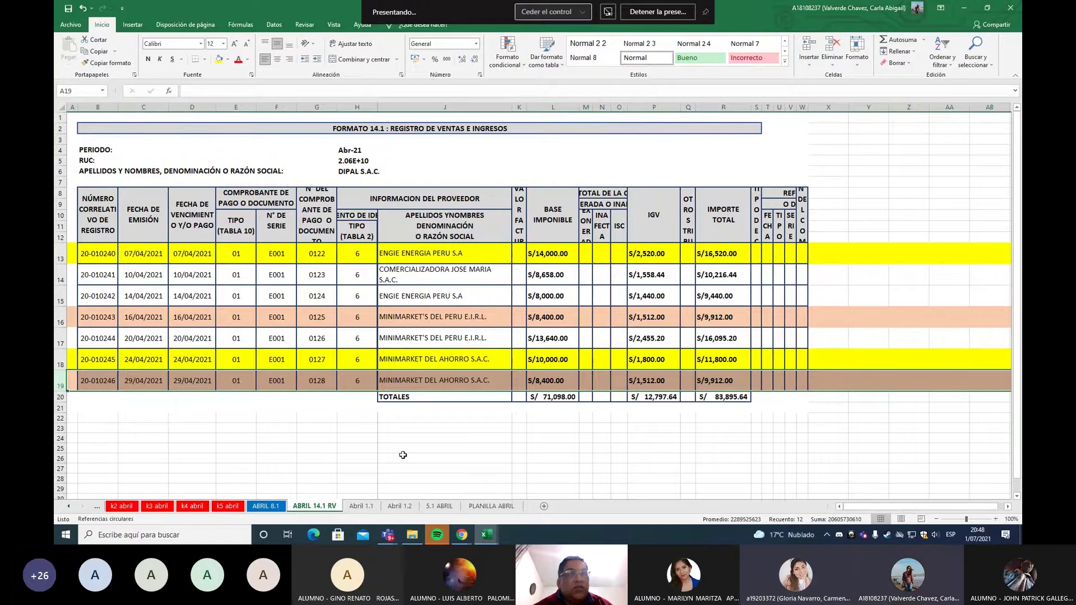
left_click(447, 455)
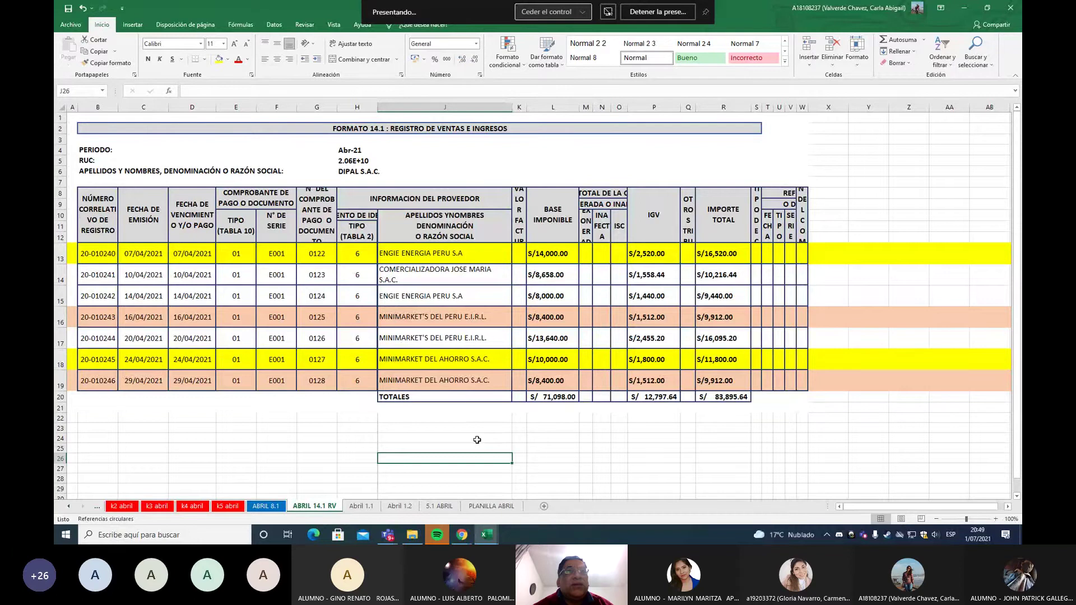
scroll(471, 435, "up", 3, "ctrl")
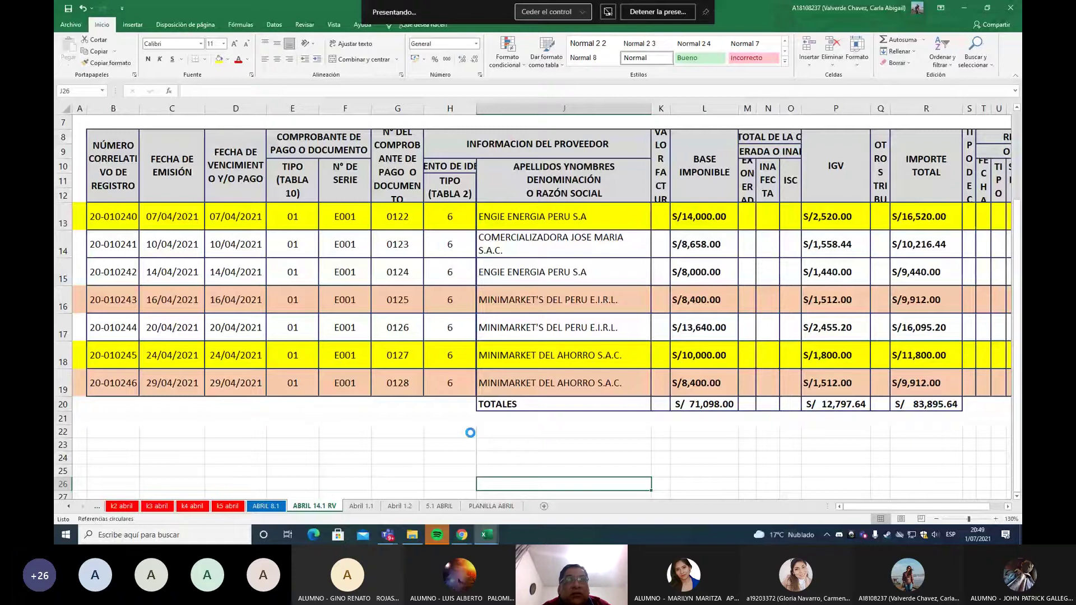
scroll(470, 432, "up", 1, "ctrl")
left_click_drag(524, 110, 503, 109)
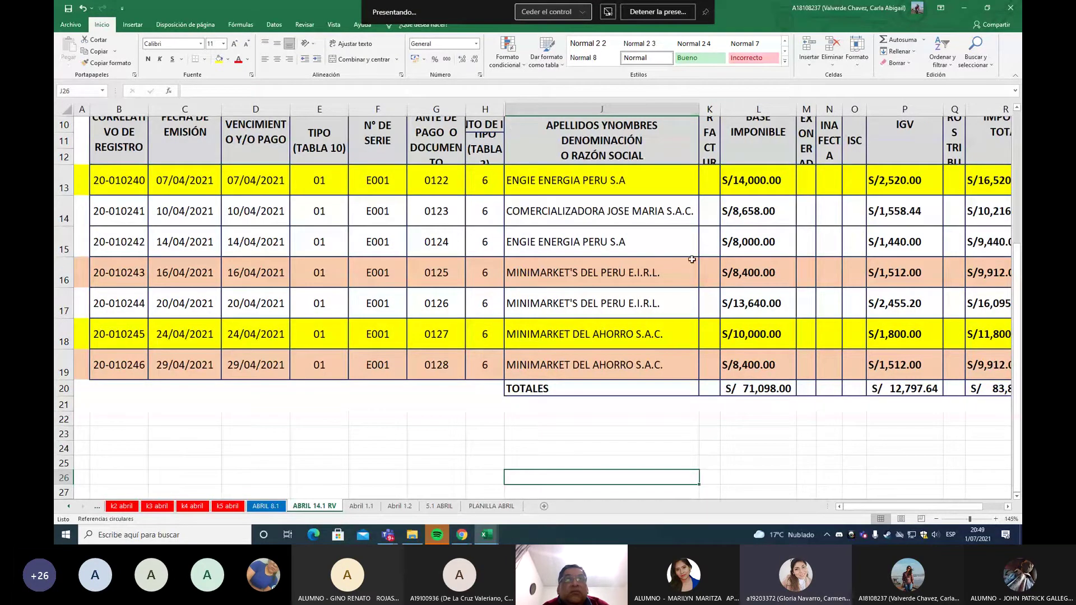
left_click_drag(465, 109, 451, 108)
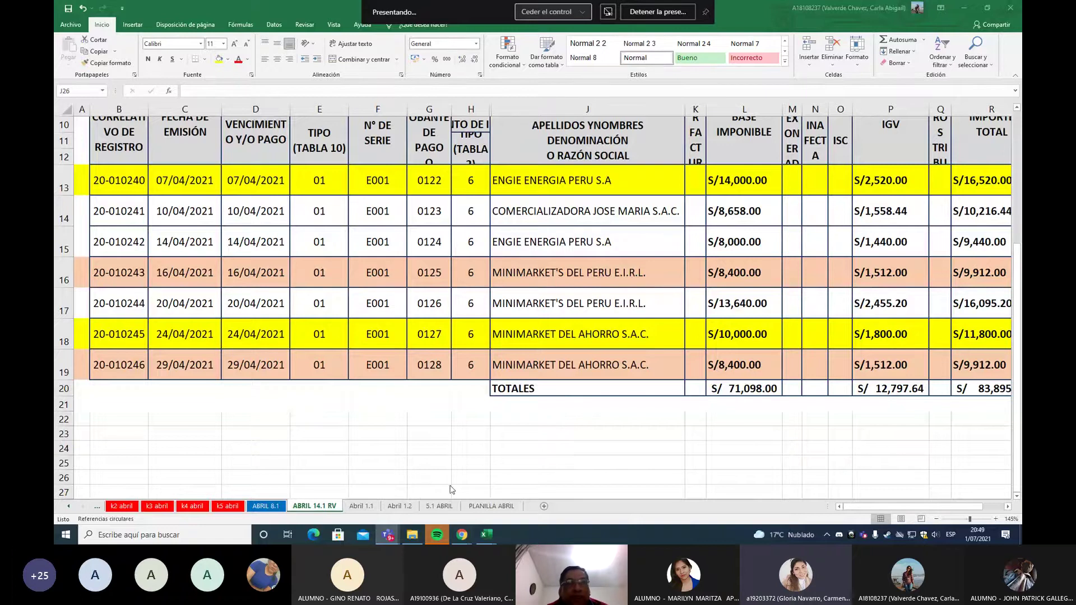
Examine the cash movements, balances and summary totals in the Formato 1.1 cash book on sheet Abril 1.1.
left_click(362, 506)
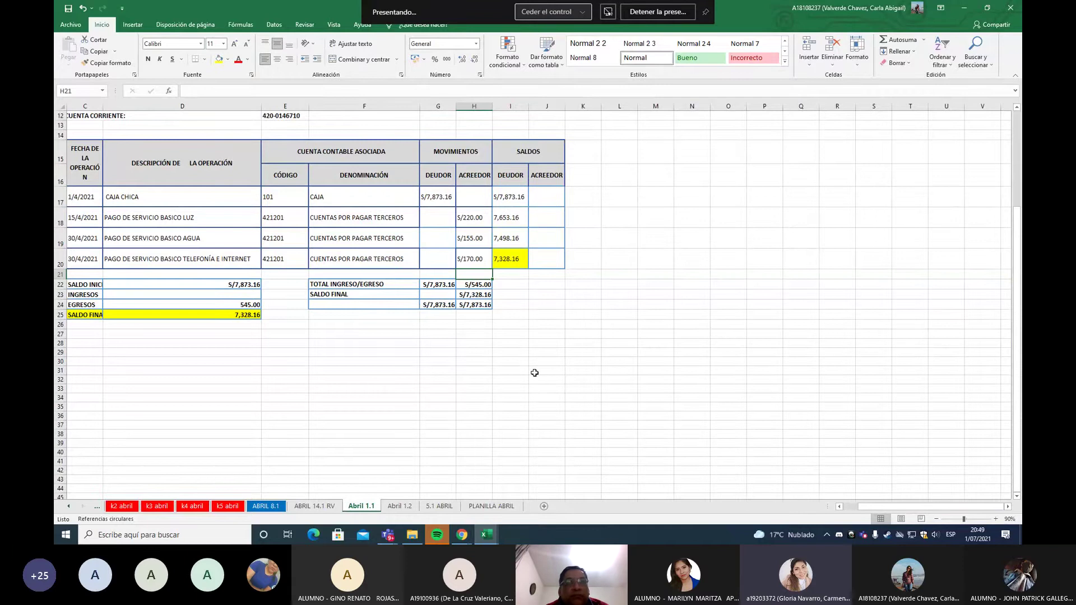
scroll(535, 372, "up", 4)
scroll(534, 372, "up", 2, "ctrl")
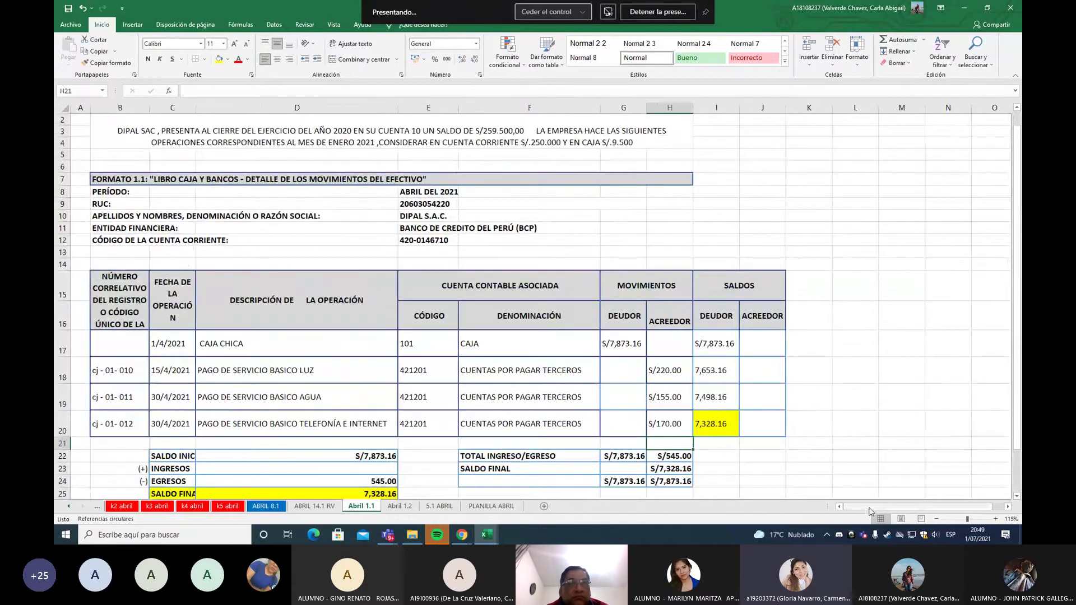
scroll(594, 398, "down", 1)
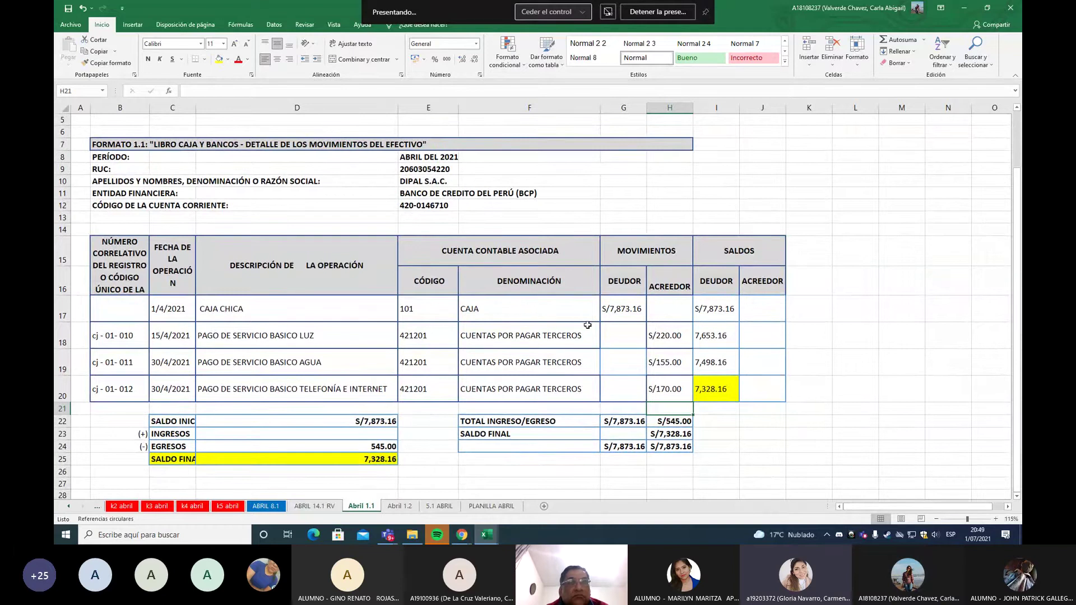
scroll(587, 325, "down", 1)
scroll(980, 289, "up", 2)
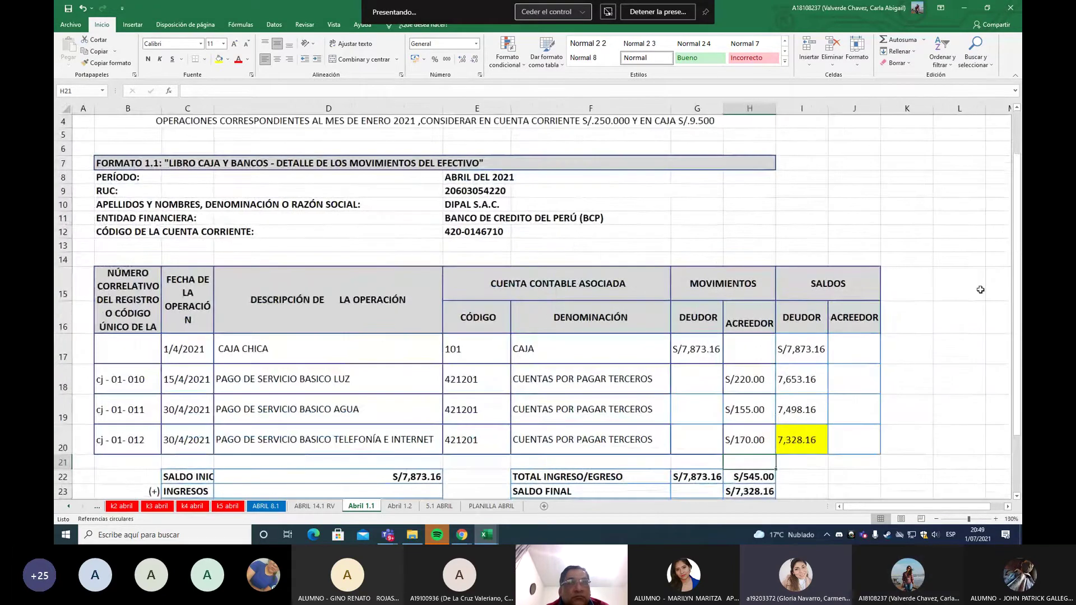
scroll(980, 289, "down", 1)
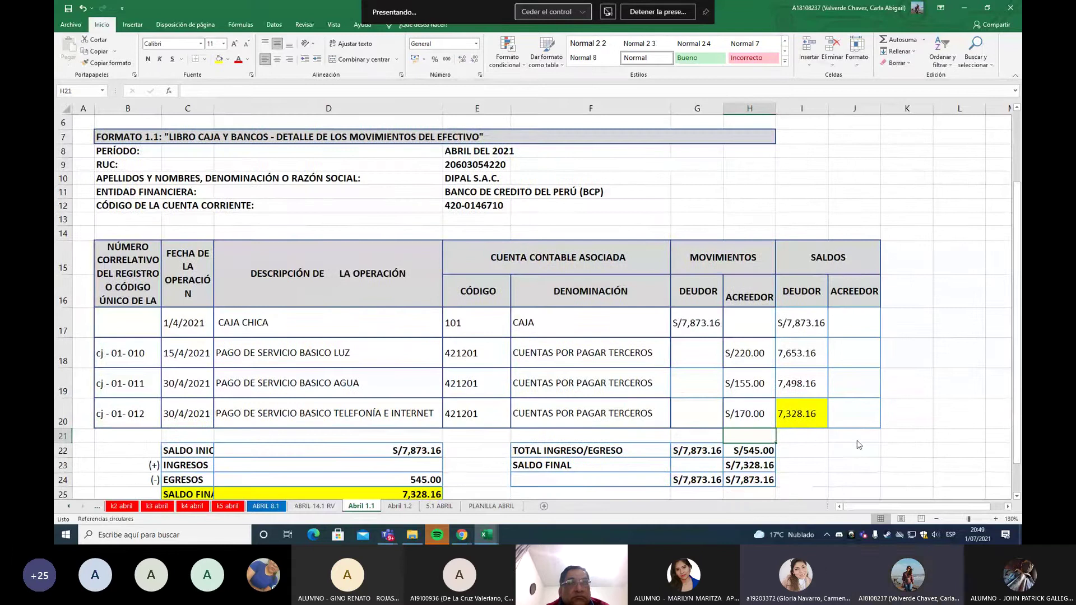
On sheet Abril 1.2, narrow the bank transaction number column G so the movements and balances fit in view.
left_click(399, 506)
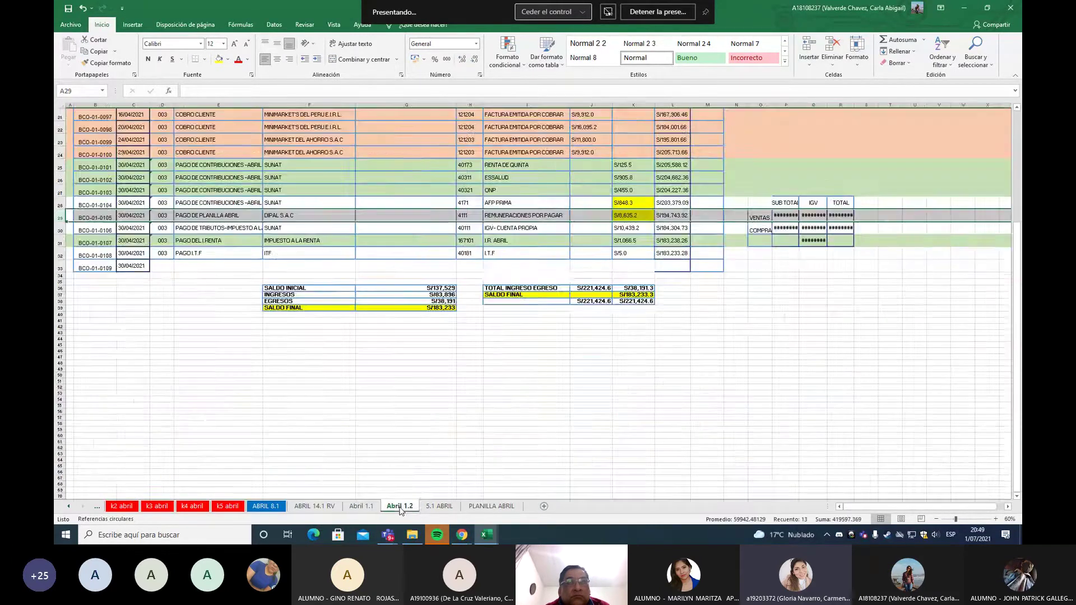
scroll(515, 411, "up", 3)
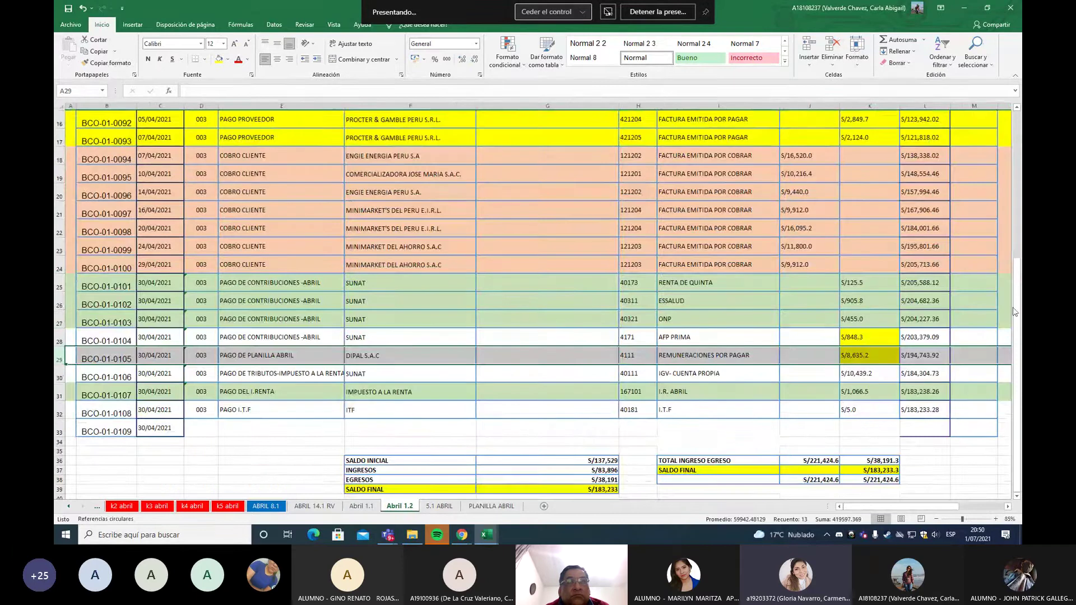
scroll(514, 412, "up", 3)
left_click_drag(621, 106, 542, 115)
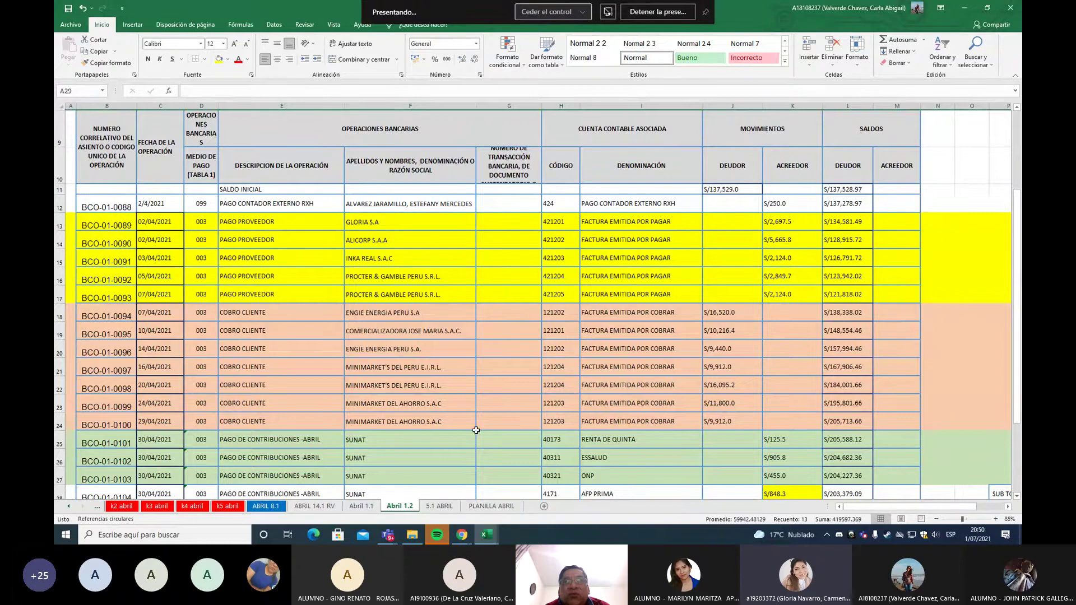
Return to sheet Abril 1.1 and check the credit amounts of the water and electricity payments in H19 and H18.
left_click(359, 507)
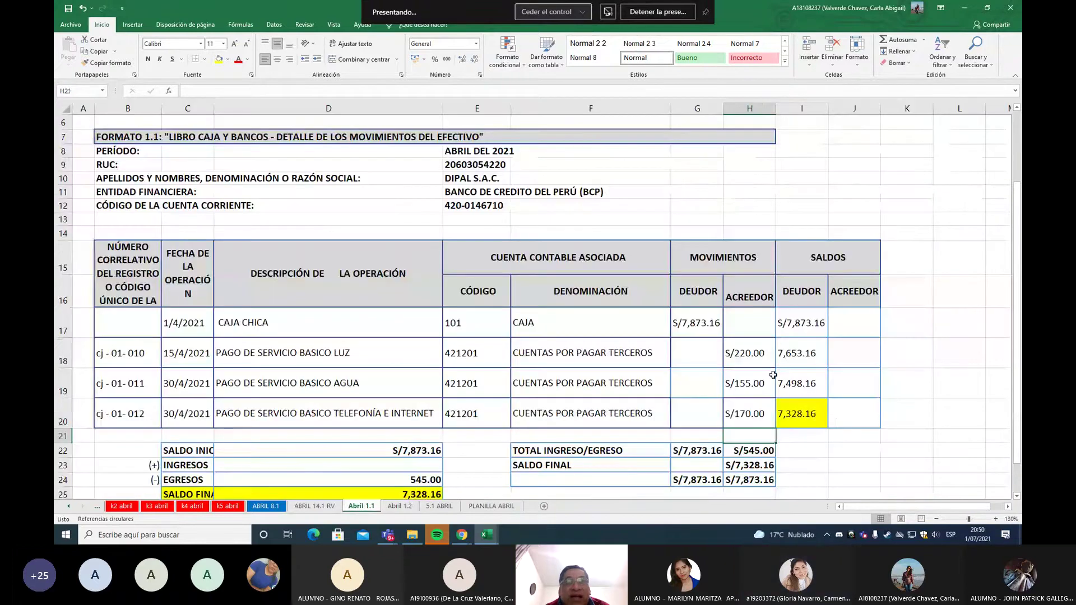
left_click(747, 388)
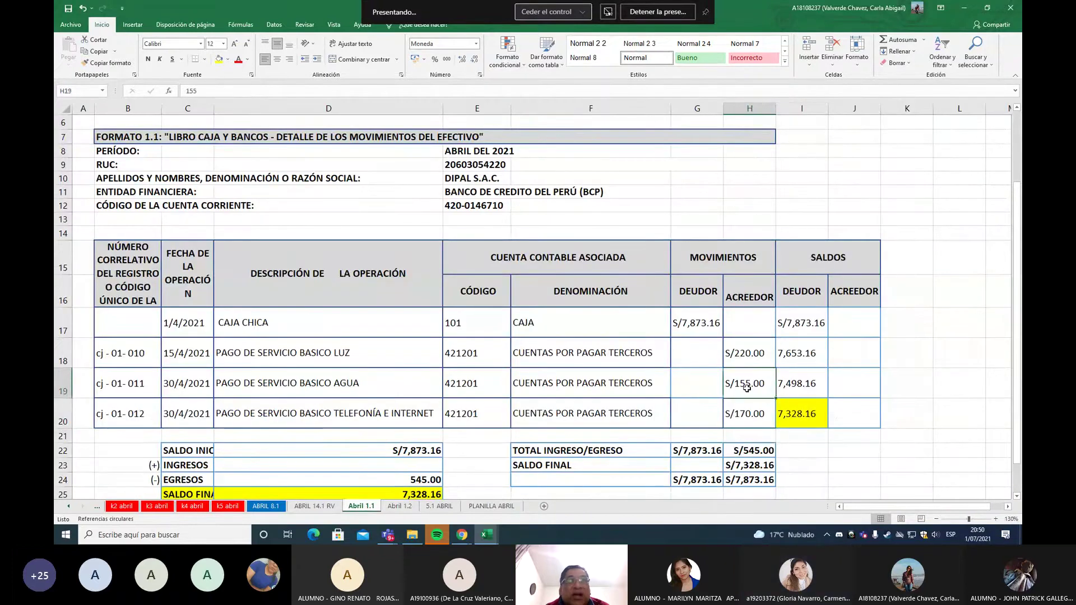
left_click(754, 357)
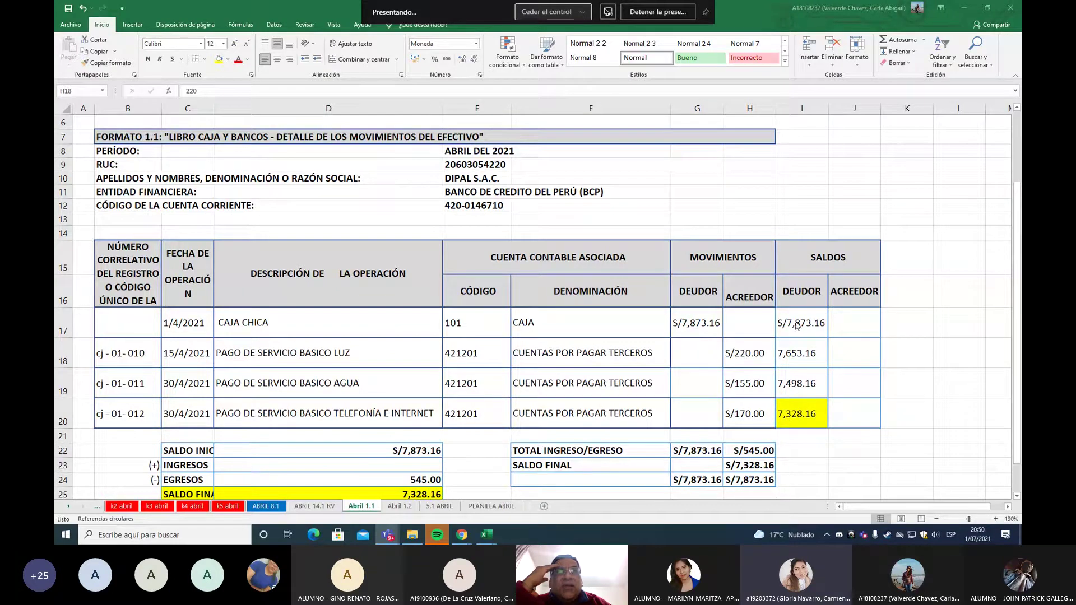
key("F2")
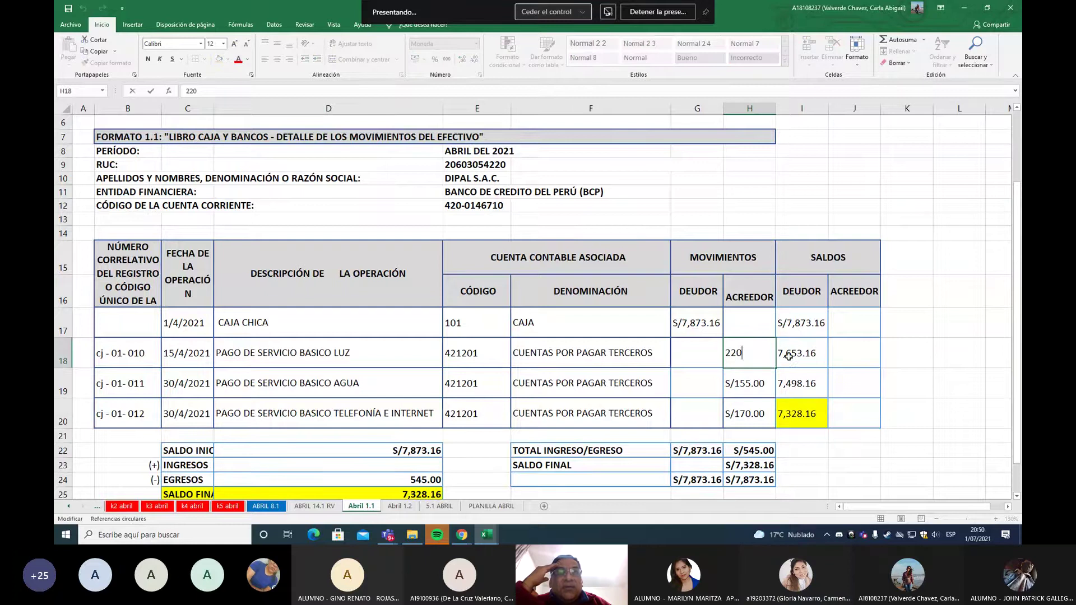
left_click(832, 358)
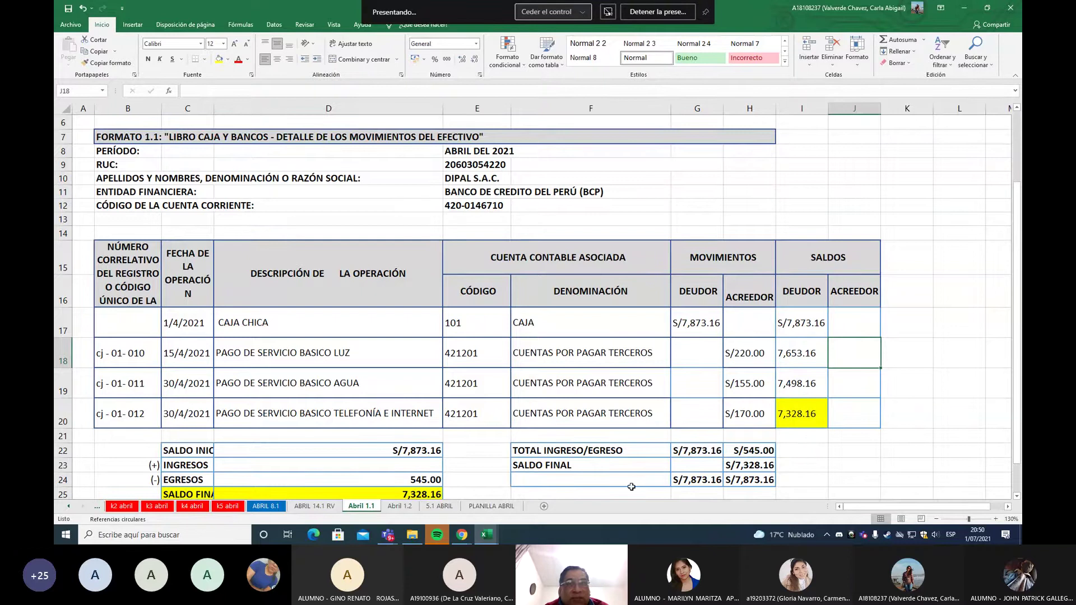
Go back to sheet Abril 1.2, reduce the width of column G further and review the bank entries.
left_click(392, 510)
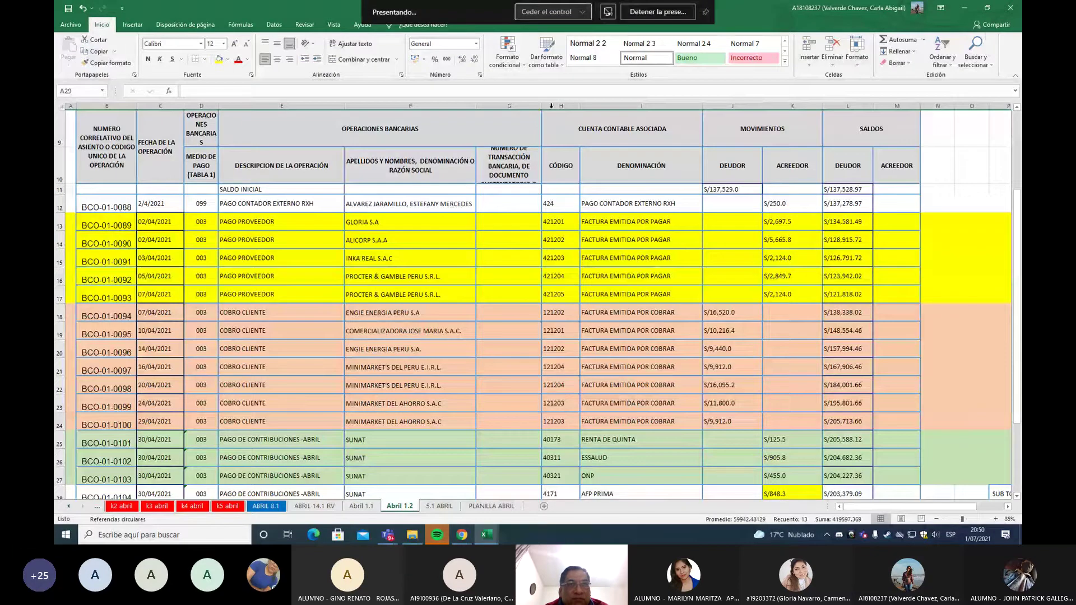
left_click_drag(542, 109, 517, 107)
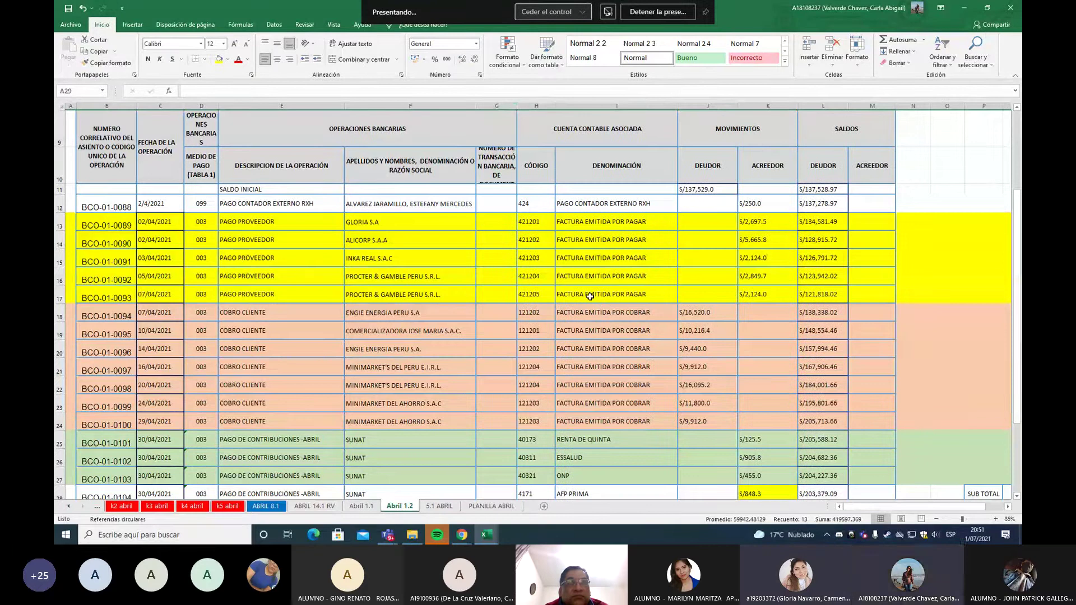
scroll(590, 293, "down", 1)
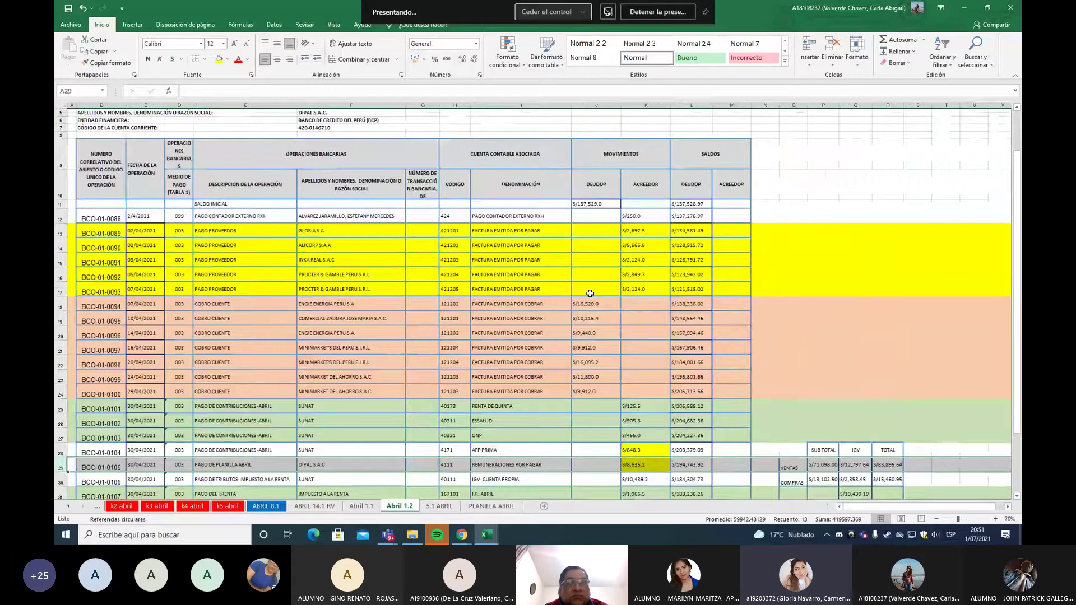
scroll(590, 294, "up", 2)
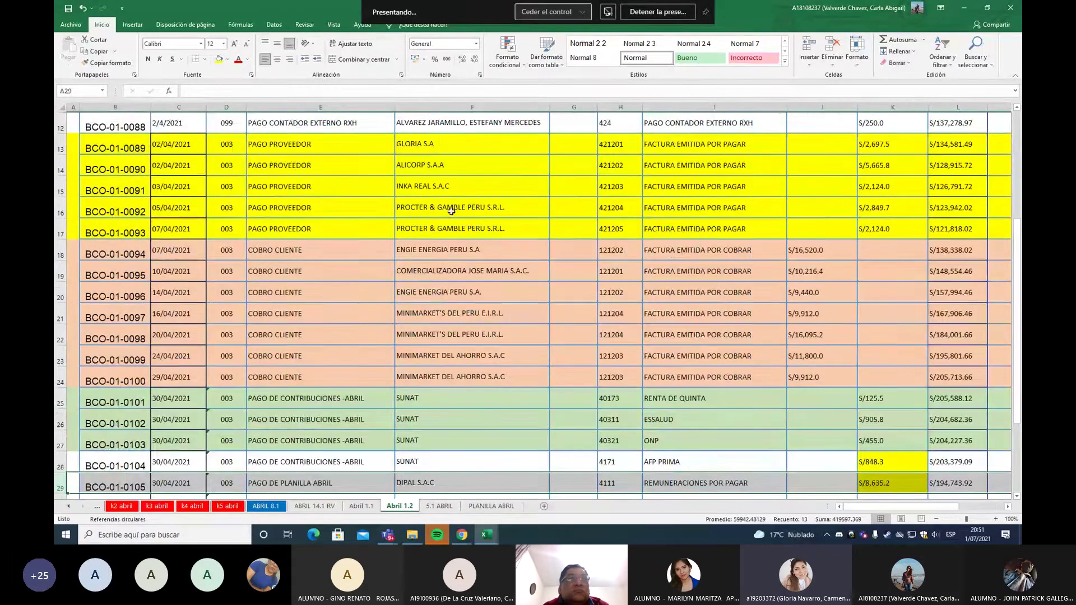
scroll(531, 242, "up", 1)
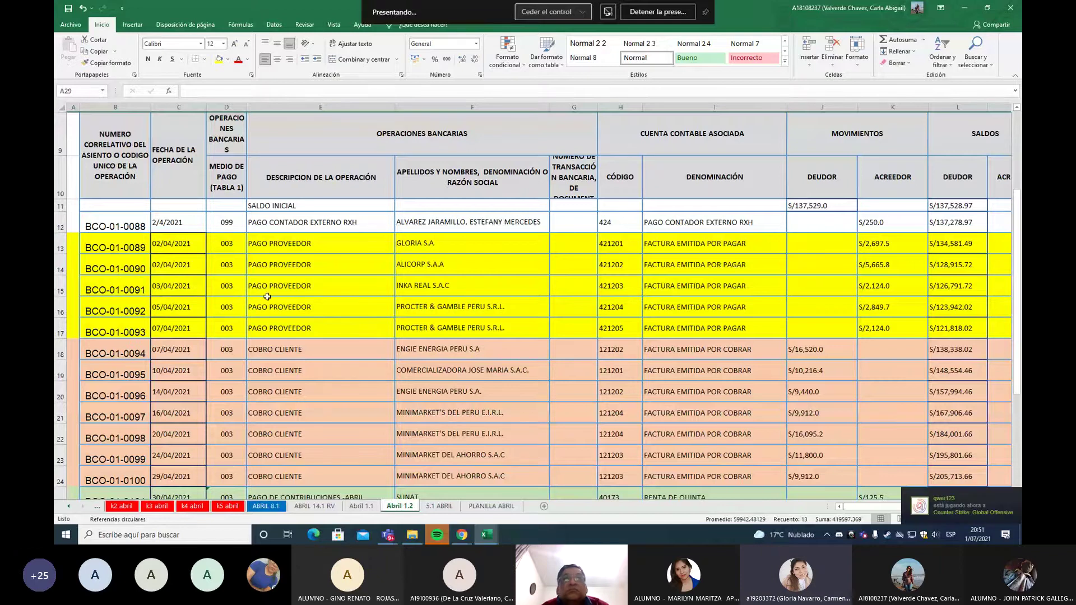
Select the supplier payment rows 13 to 17 to point them out, and shrink transaction number column G once more.
left_click_drag(61, 248, 61, 329)
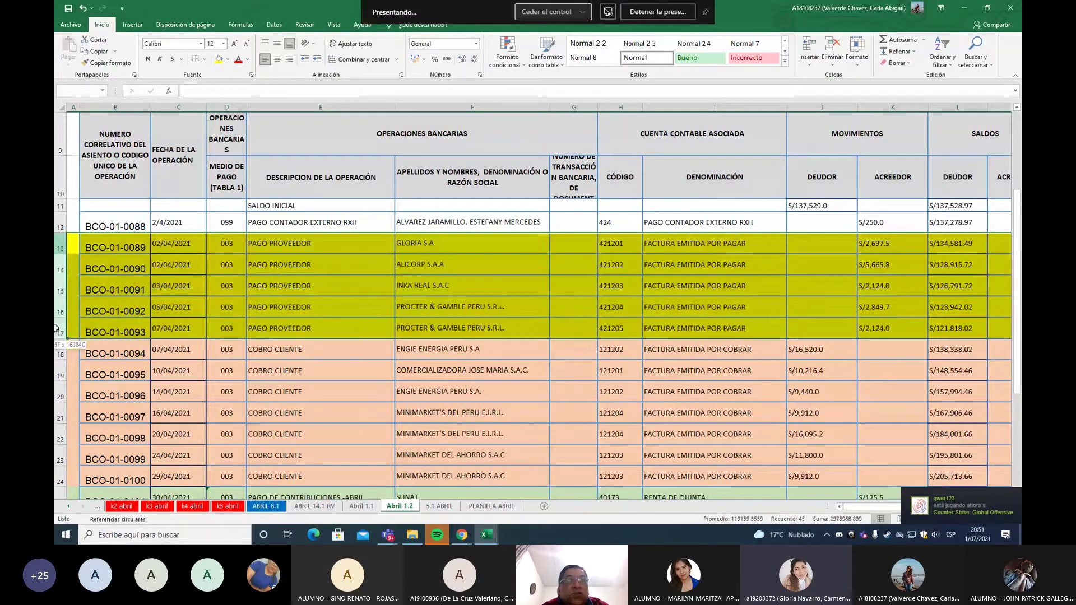
left_click(344, 372)
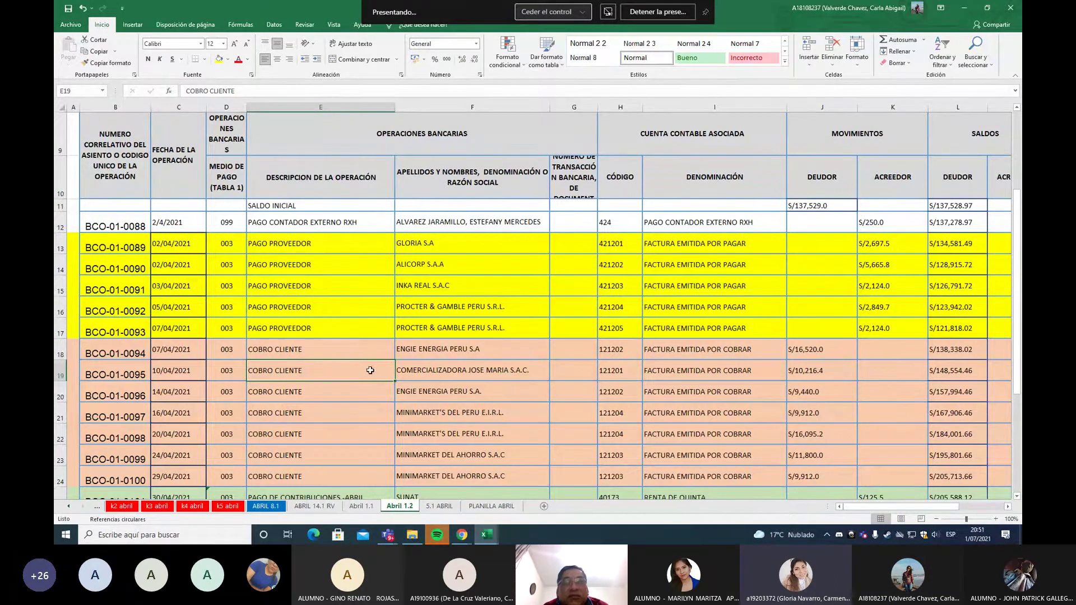
left_click_drag(599, 105, 578, 106)
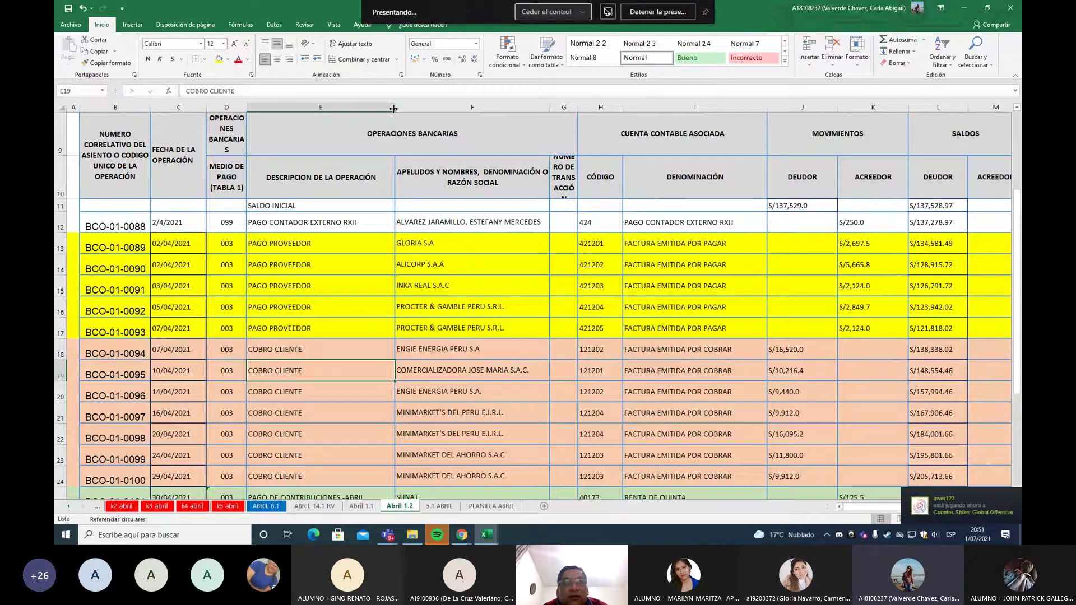
On sheet Abril 1.2, narrow the operation description column E and the payment method column D so the balances fit in view.
left_click_drag(395, 107, 357, 107)
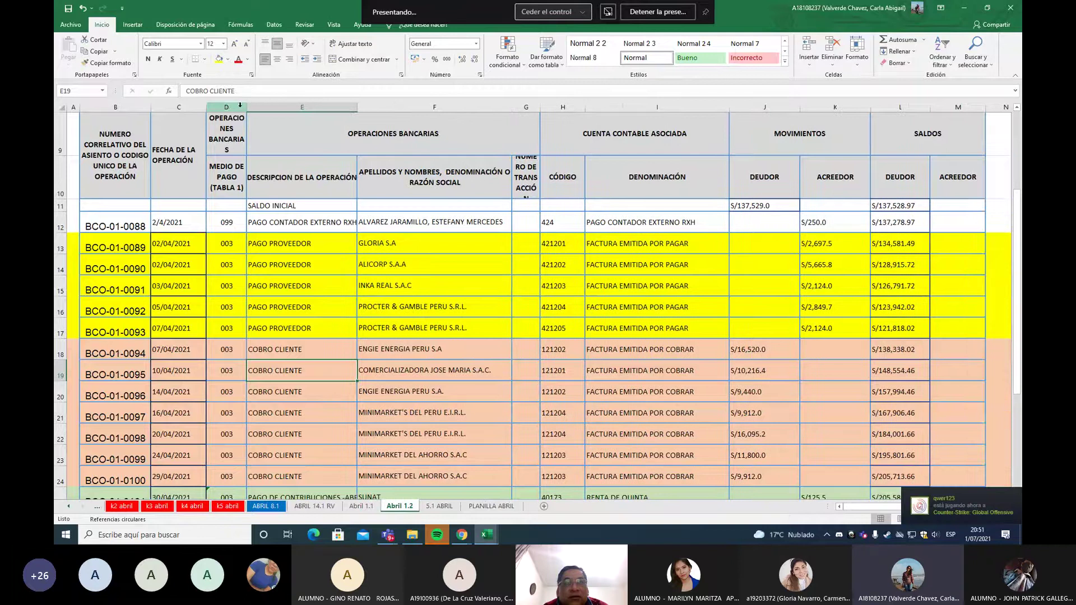
left_click_drag(246, 107, 232, 106)
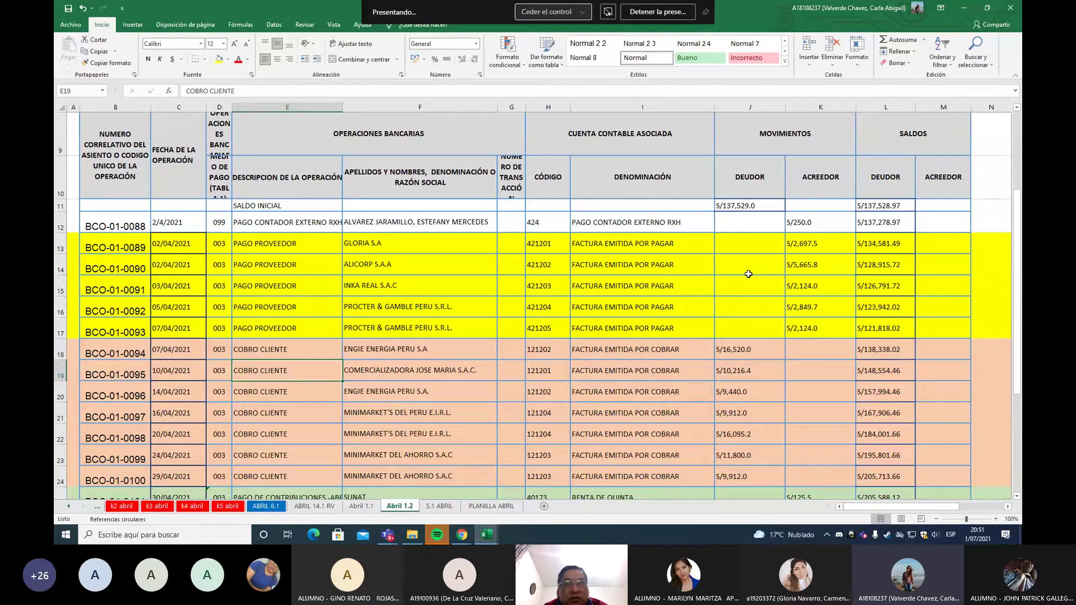
scroll(748, 273, "down", 1)
scroll(748, 273, "up", 2)
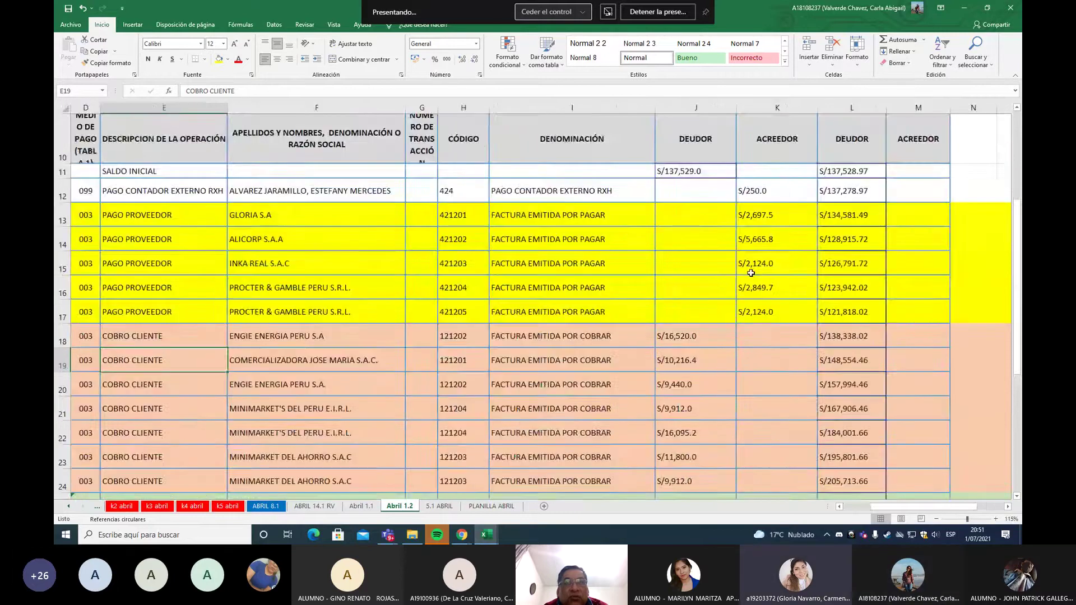
scroll(751, 273, "up", 3)
scroll(751, 273, "down", 1)
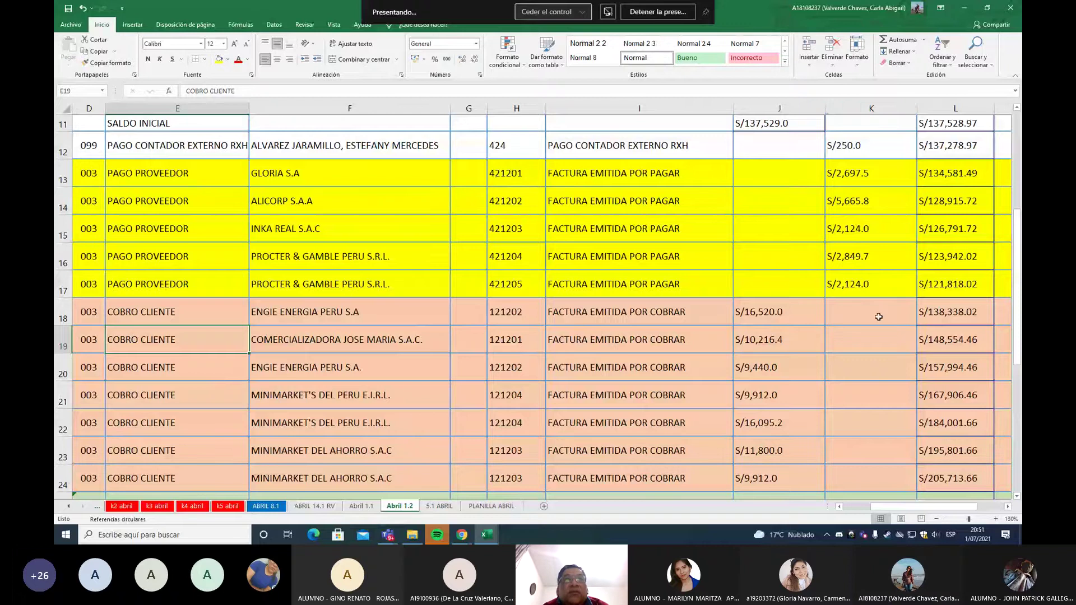
Remove the word EMITIDA from the supplier account description in I13 so it reads FACTURA POR PAGAR.
scroll(913, 312, "up", 1)
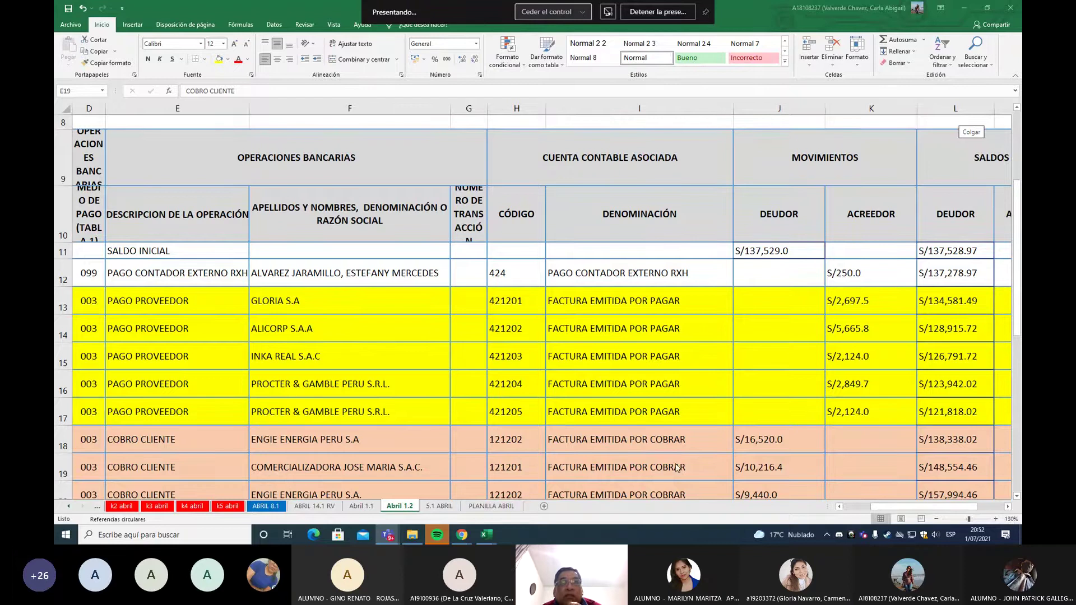
left_click(902, 510)
scroll(836, 460, "down", 2)
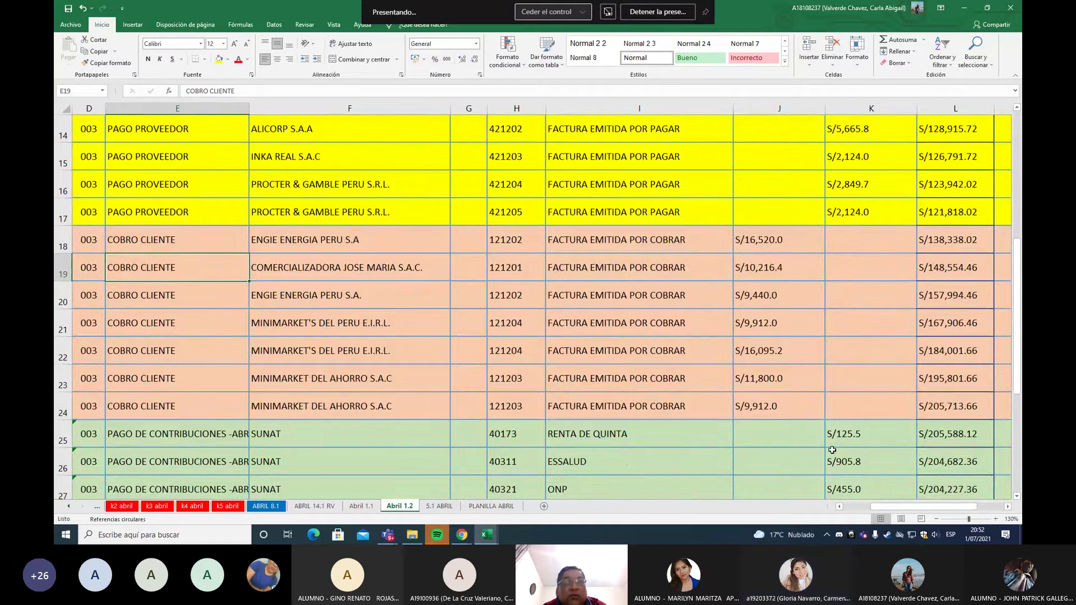
scroll(832, 450, "up", 1)
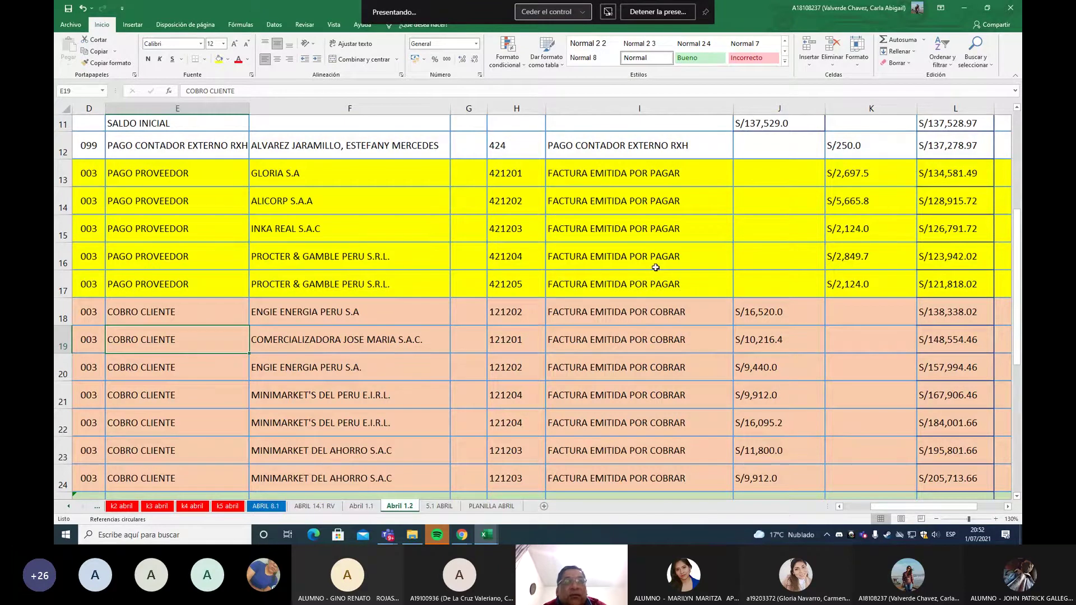
left_click(622, 174)
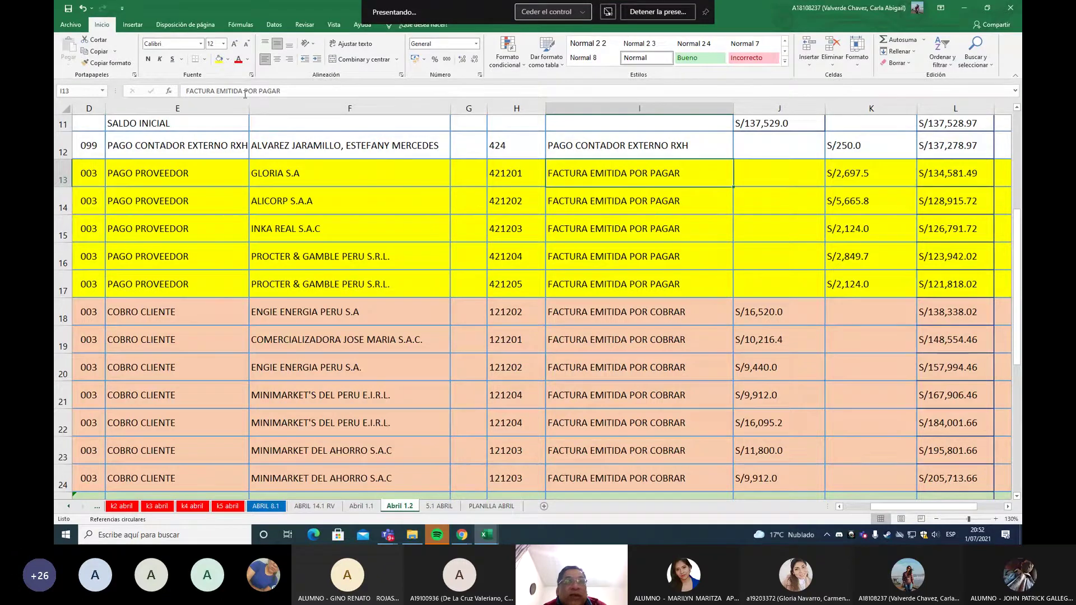
left_click_drag(242, 92, 216, 92)
key("BackSpace")
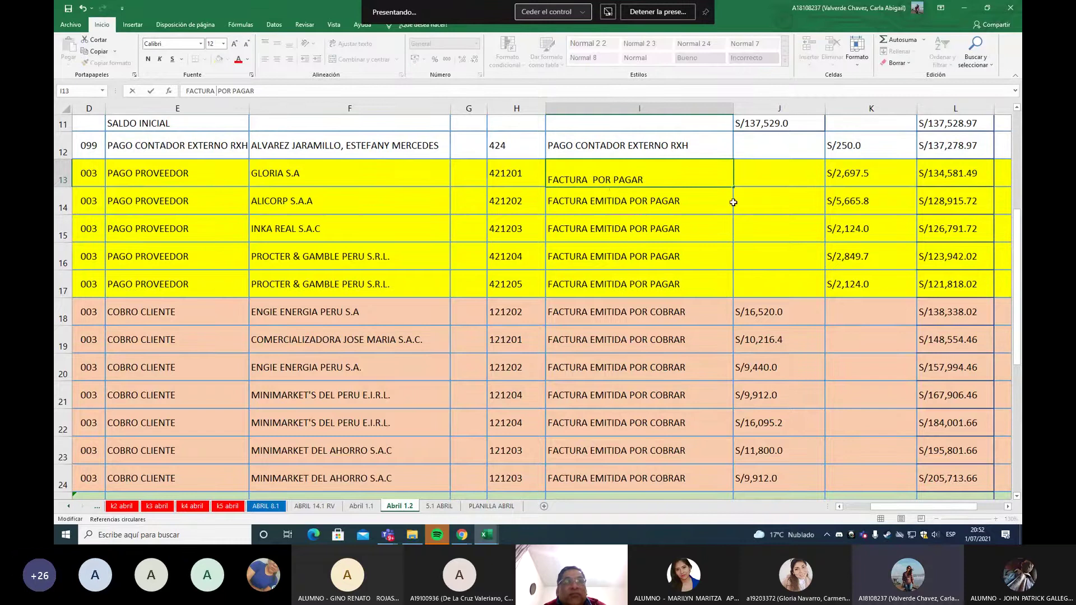
key("Return")
left_click(658, 175)
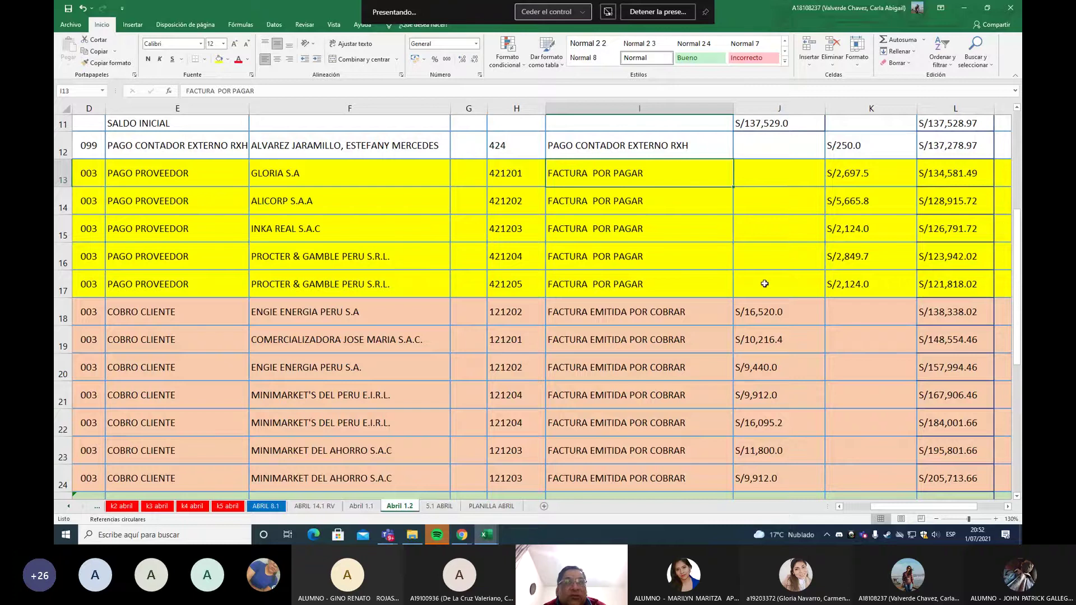
Remove the word EMITIDA from the customer account description in I18 so it reads FACTURA POR COBRAR.
left_click(648, 311)
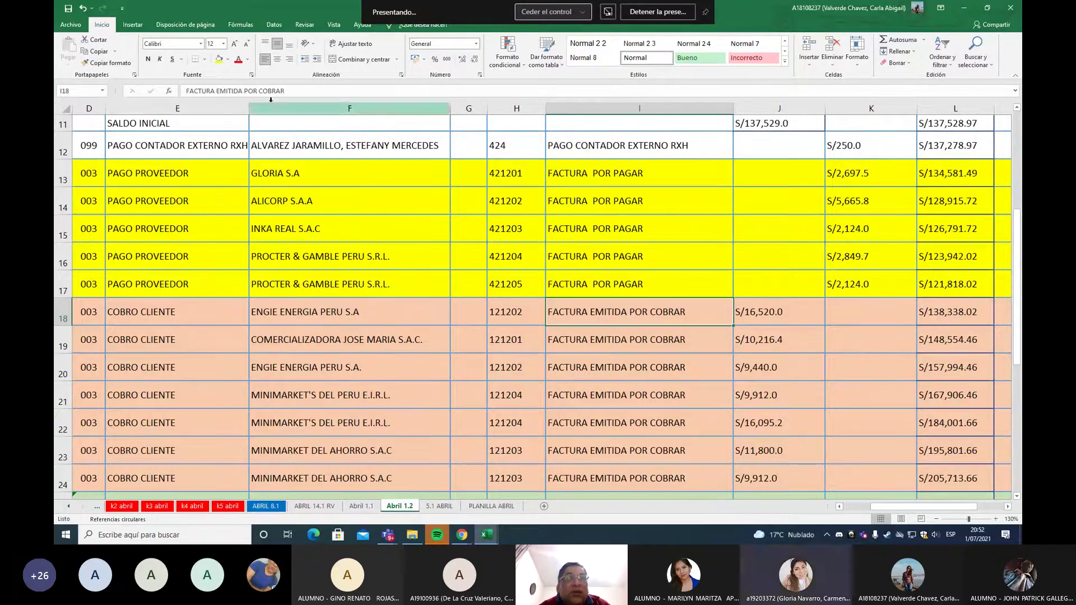
left_click_drag(245, 88, 224, 93)
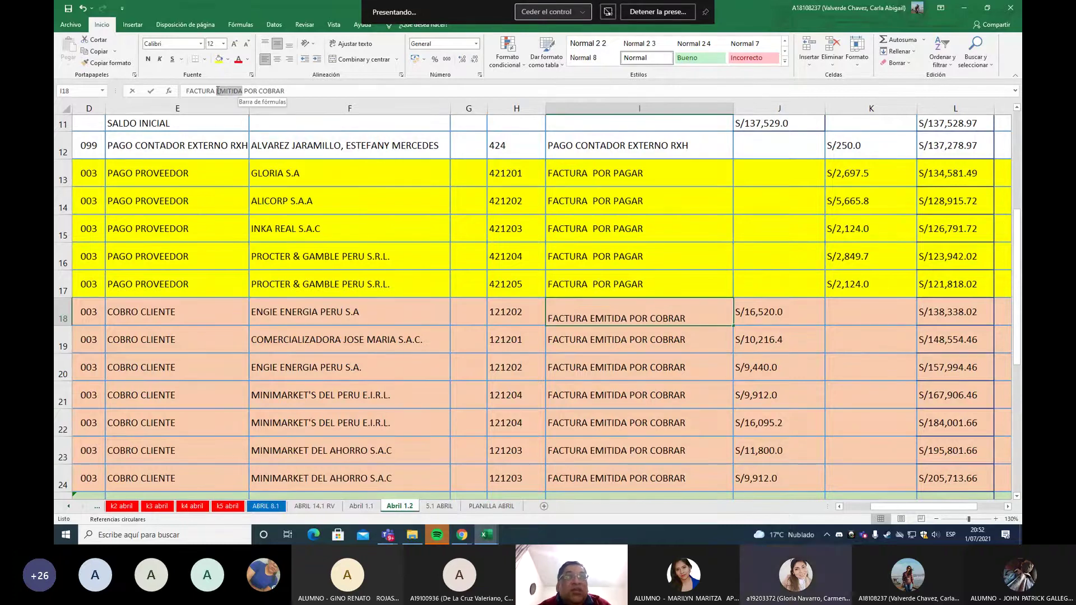
key("Delete")
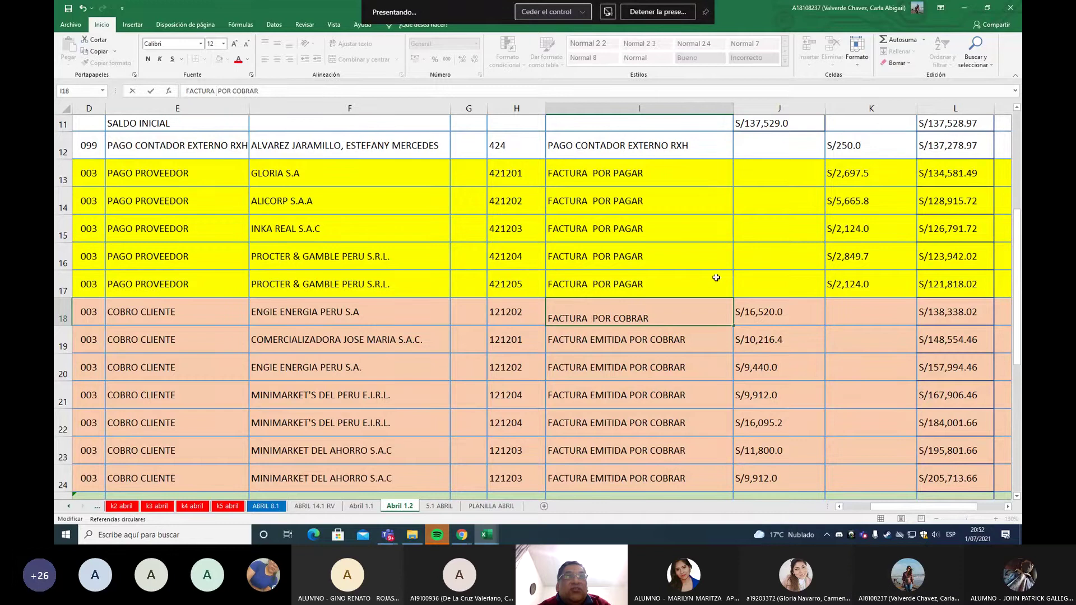
key("Return")
scroll(728, 314, "down", 1)
scroll(749, 326, "up", 1)
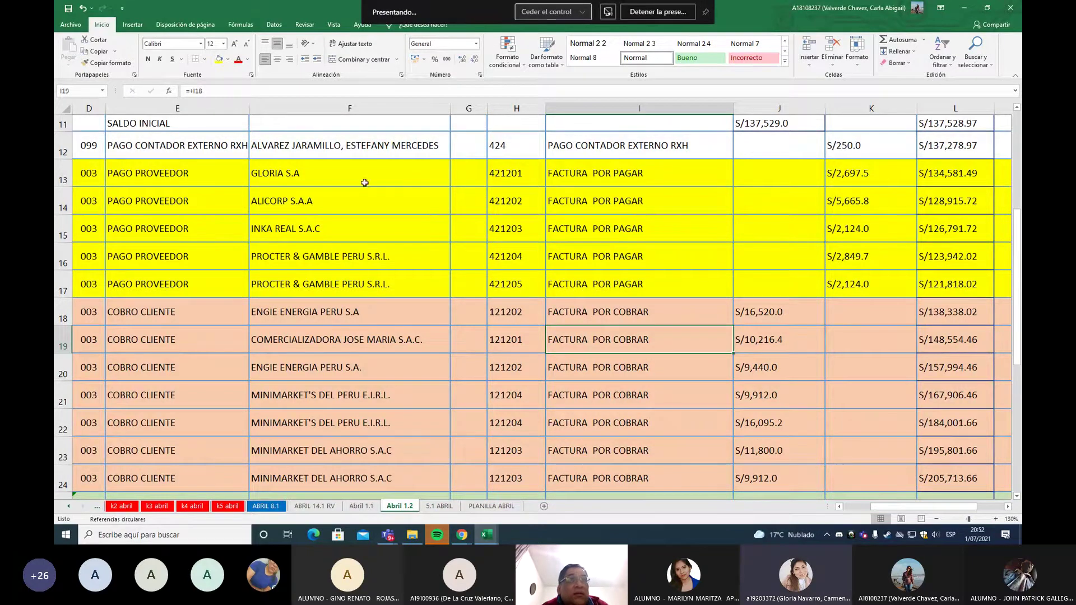
Review the supplier payments, customer collections, and the contribution, payroll and tax payments down to the I.T.F entry in row 32.
left_click(359, 201)
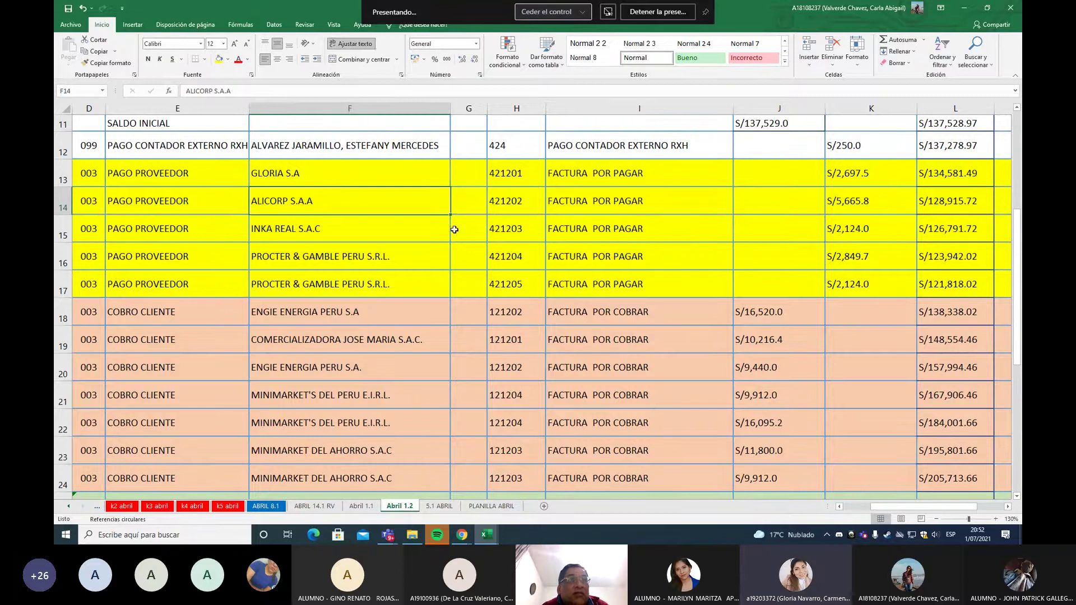
left_click(709, 232)
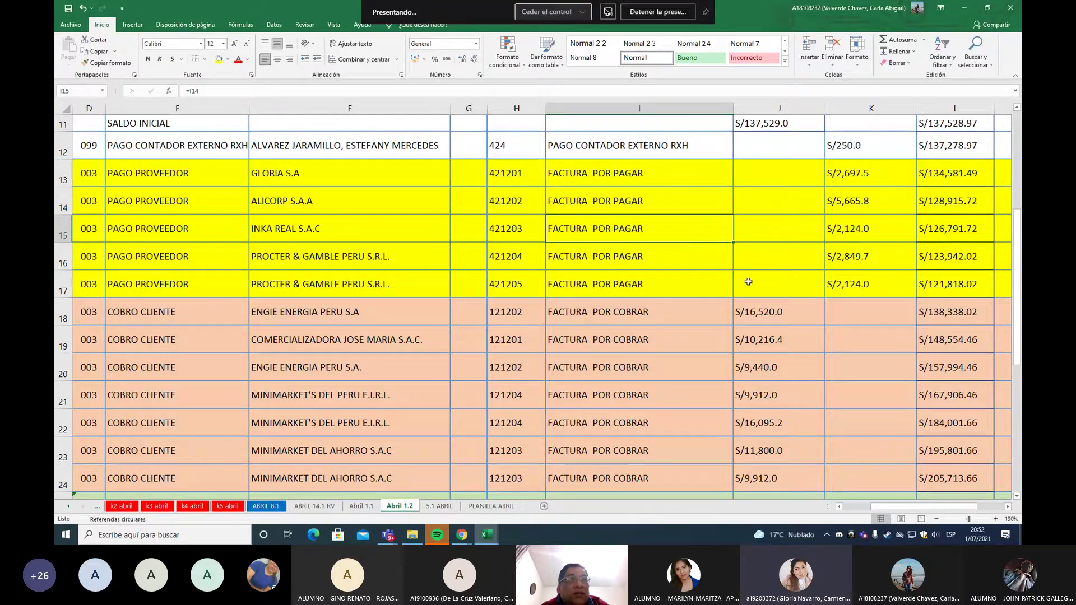
left_click(766, 281)
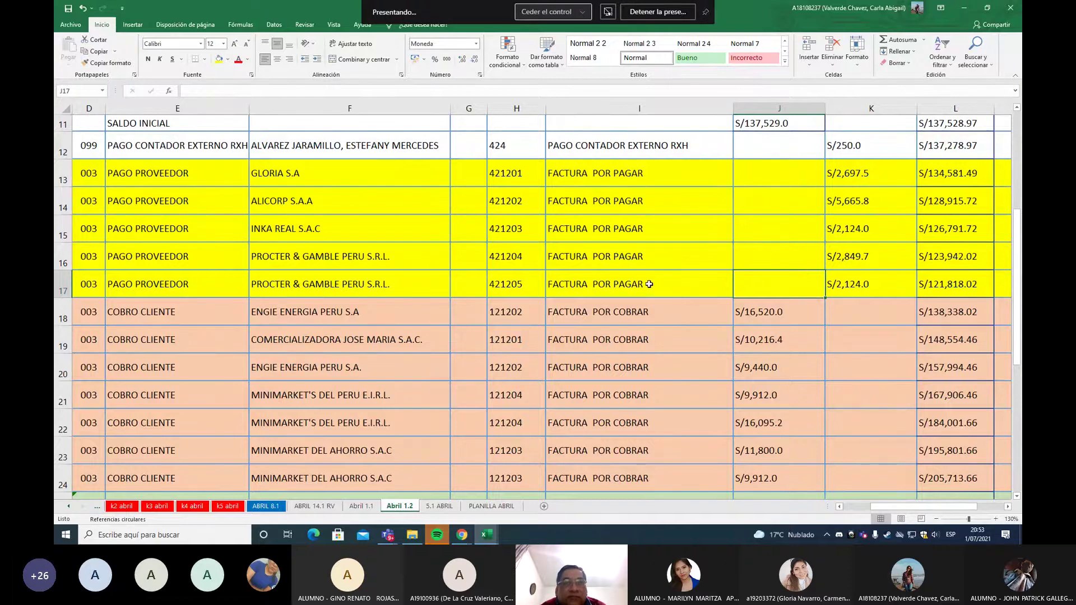
scroll(648, 284, "down", 2)
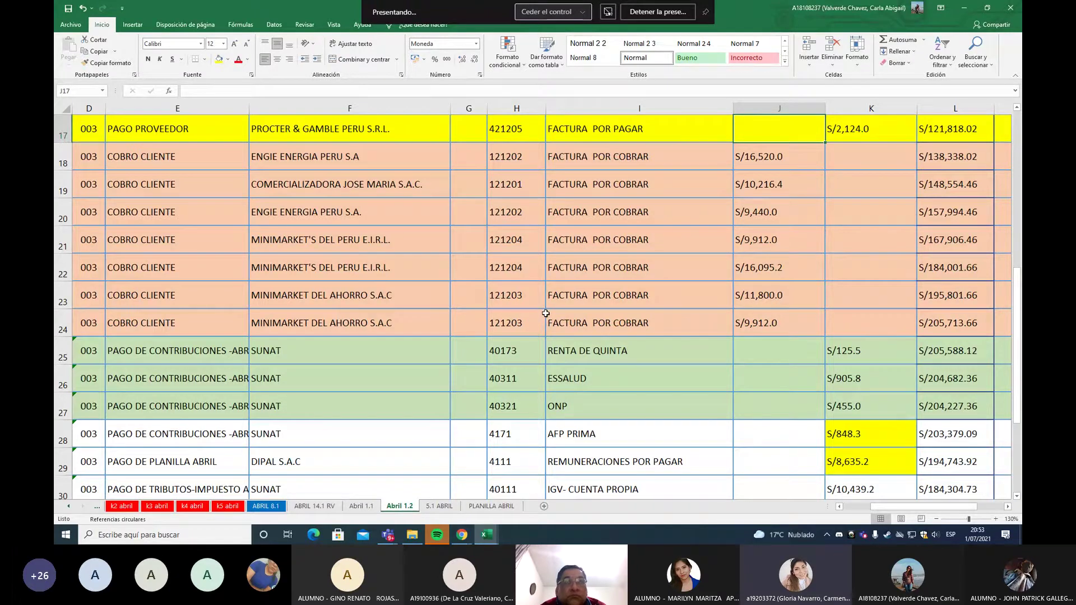
scroll(550, 312, "down", 1)
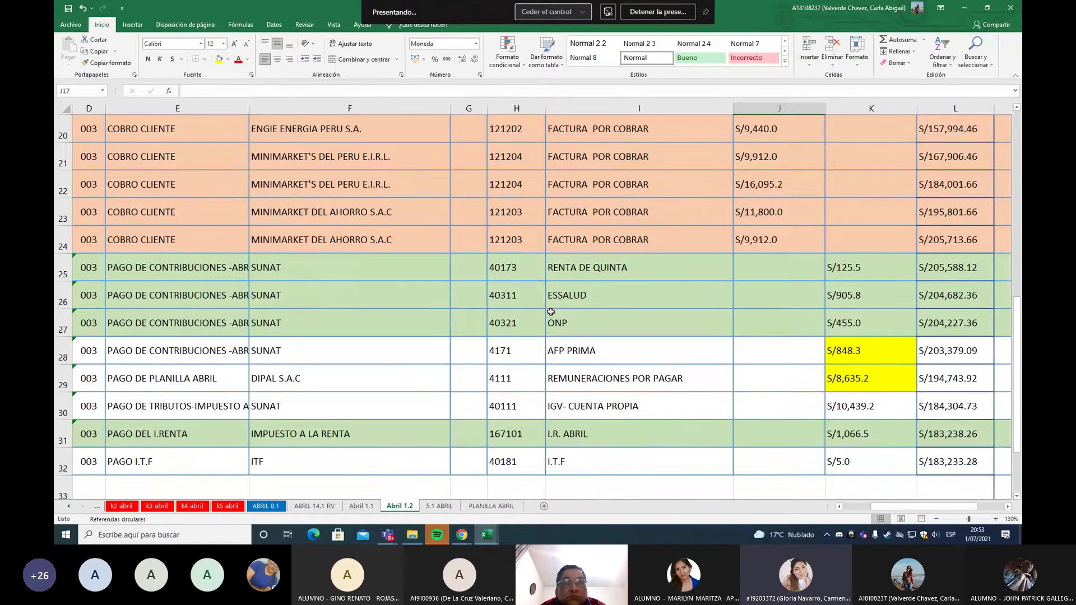
scroll(432, 329, "down", 1)
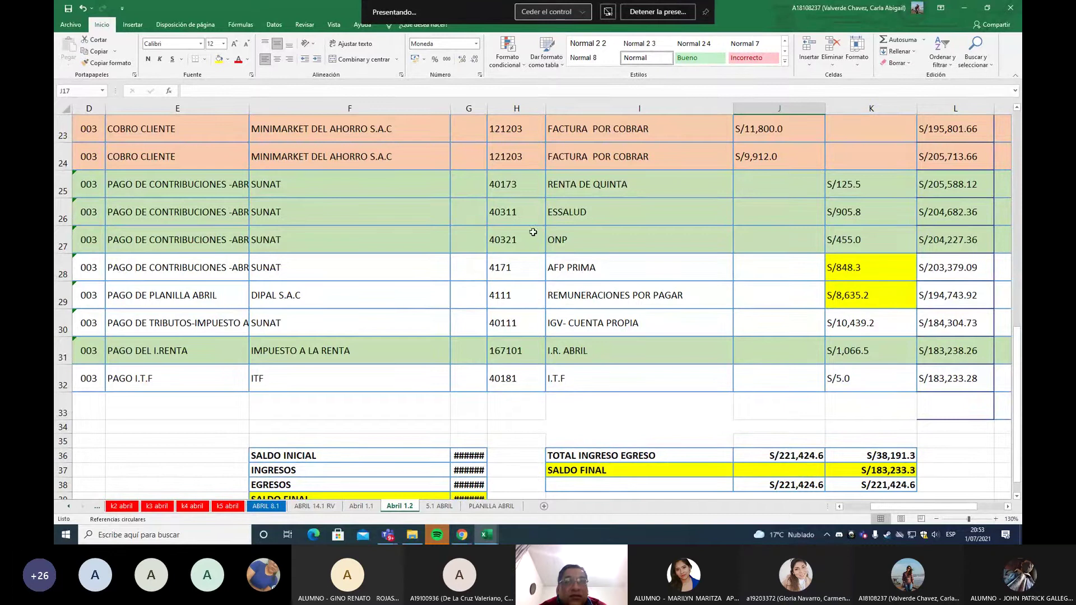
left_click(551, 214)
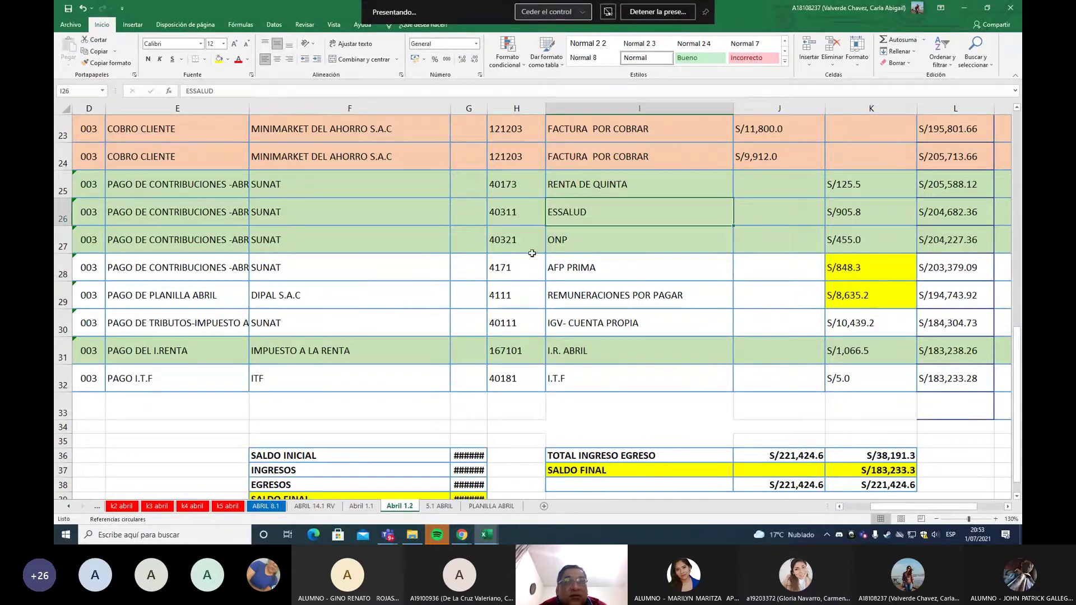
left_click(514, 245)
left_click(386, 296)
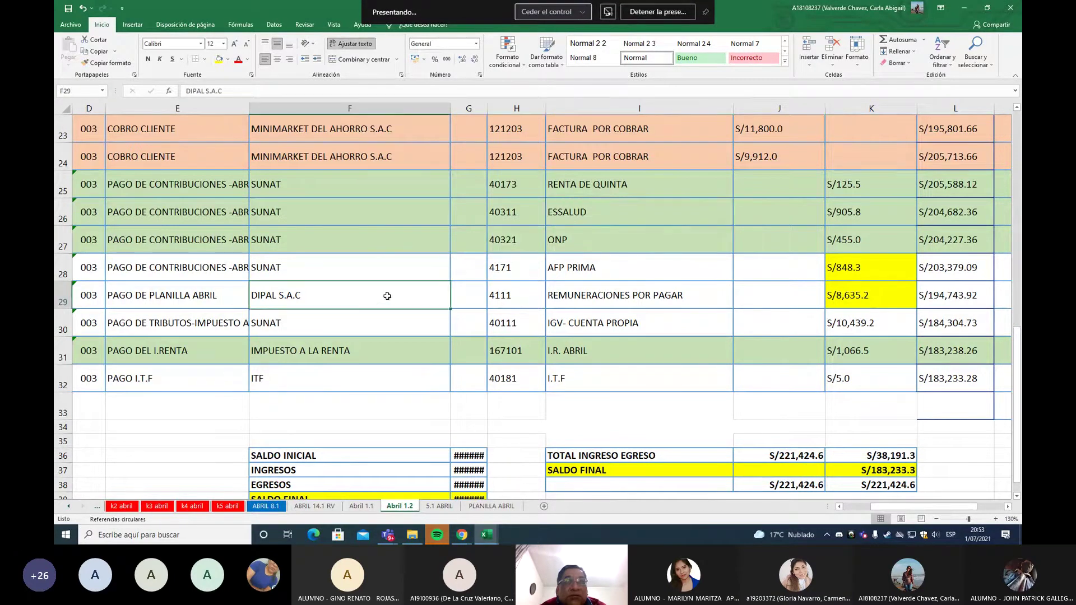
left_click(479, 271)
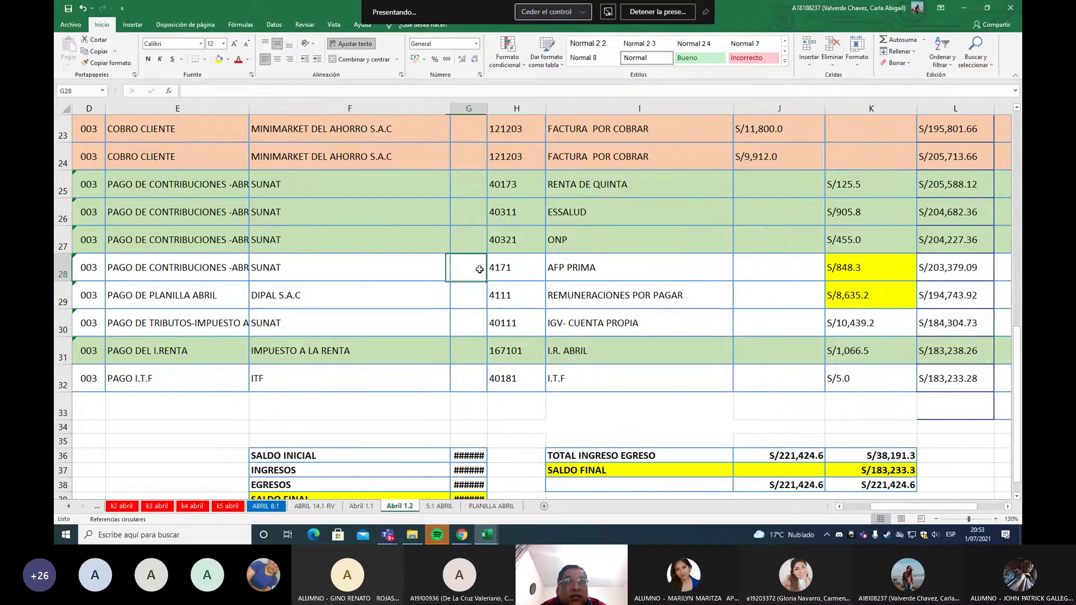
left_click(455, 321)
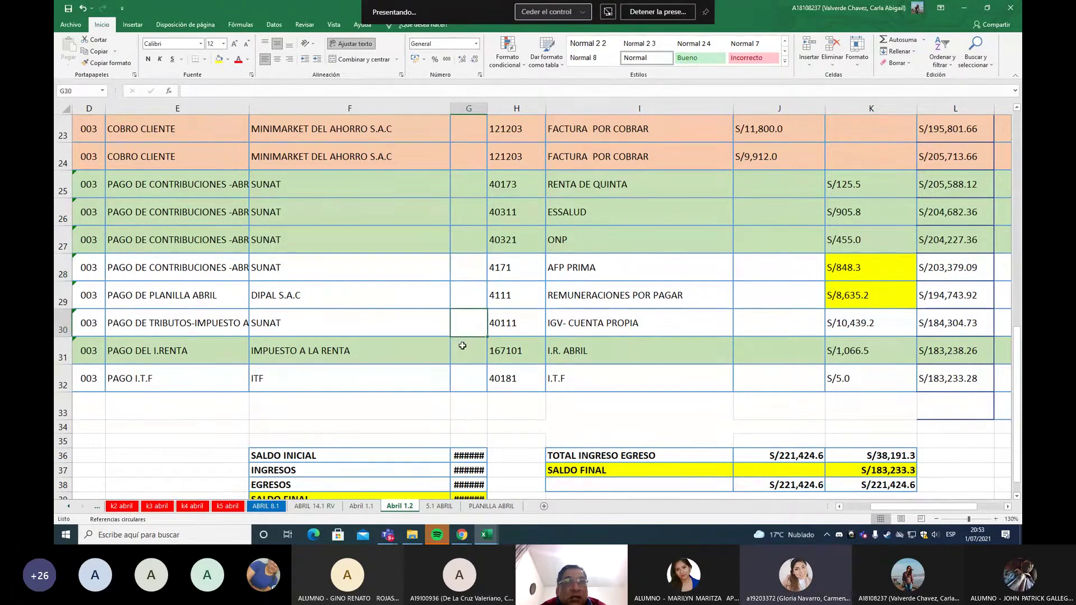
Narrow column F and widen column G so the summary amounts in G36 to G39 can be read.
scroll(464, 347, "down", 1)
left_click_drag(441, 109, 439, 111)
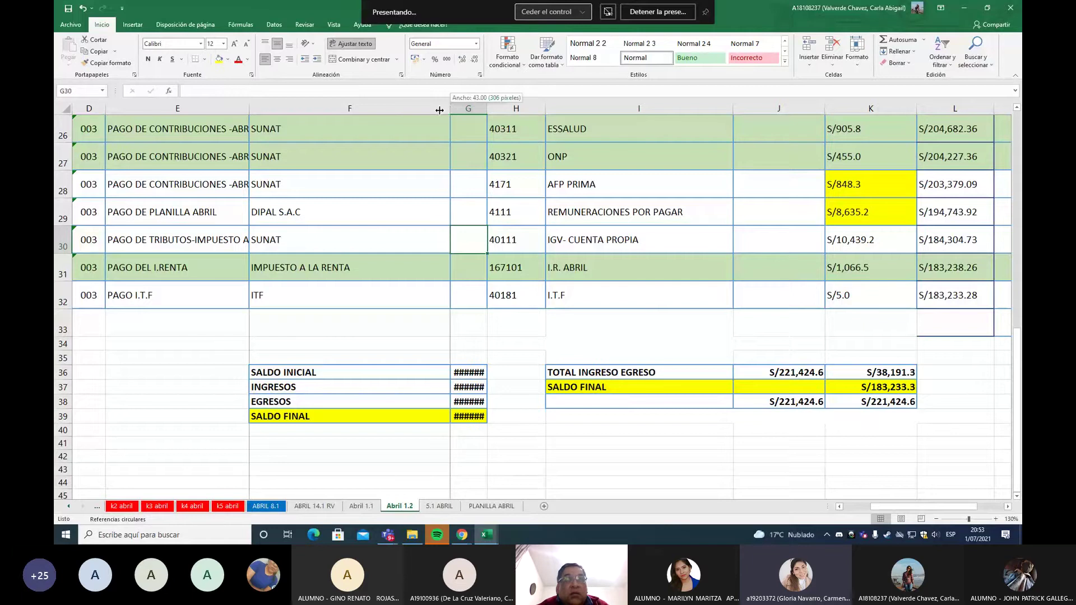
left_click_drag(439, 110, 424, 110)
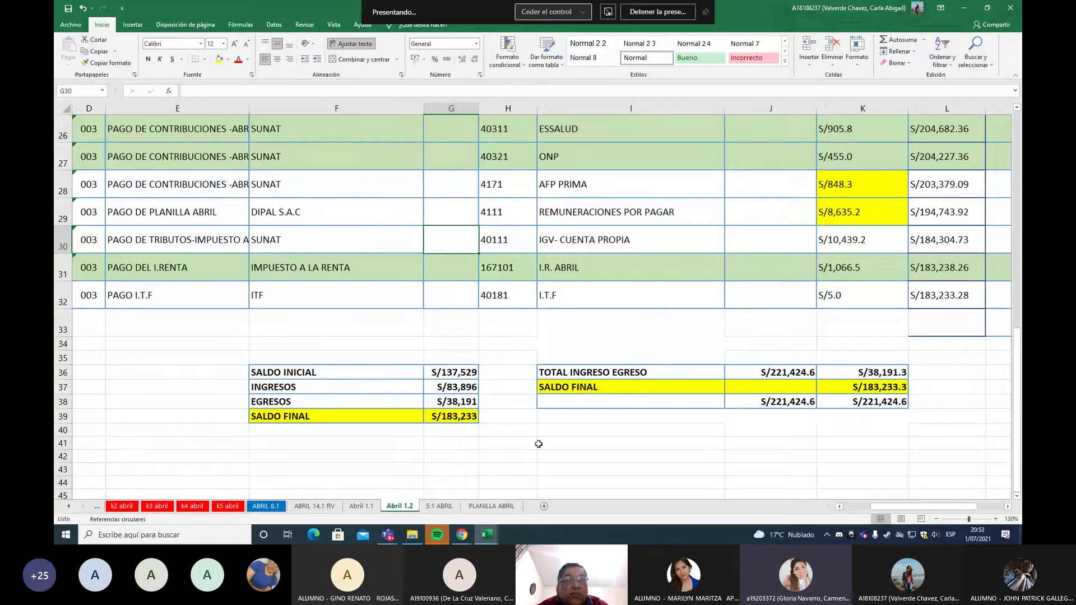
Go to the journal sheet 5.1 ABRIL and narrow the correlative number column F and the supporting document column G.
left_click(440, 507)
left_click(804, 341)
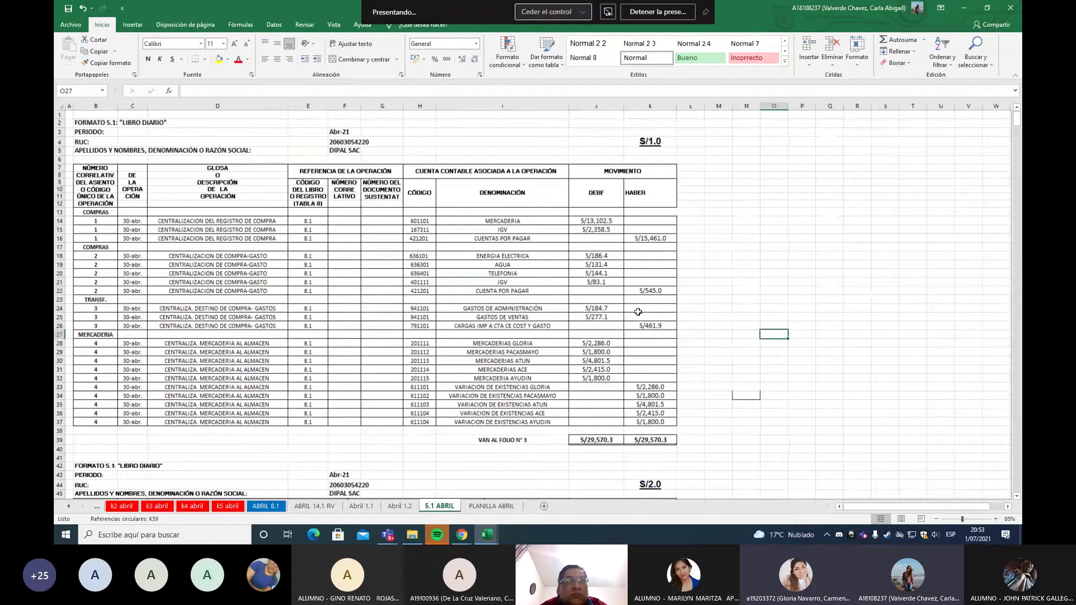
scroll(638, 313, "up", 5)
left_click_drag(952, 506, 897, 507)
scroll(612, 338, "down", 1)
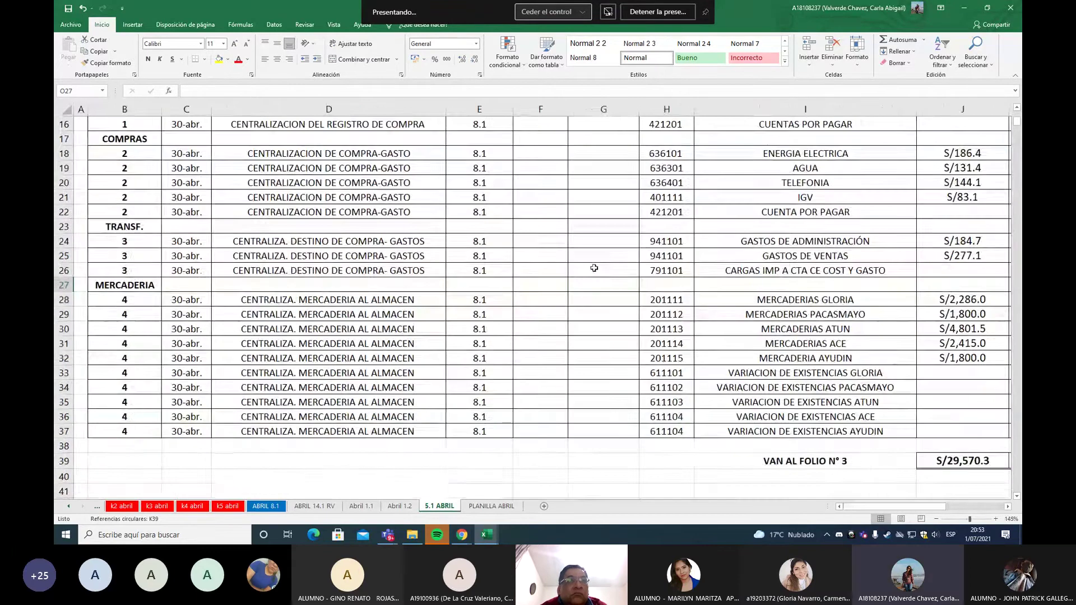
left_click_drag(567, 107, 533, 108)
left_click_drag(604, 109, 482, 111)
scroll(533, 246, "up", 5)
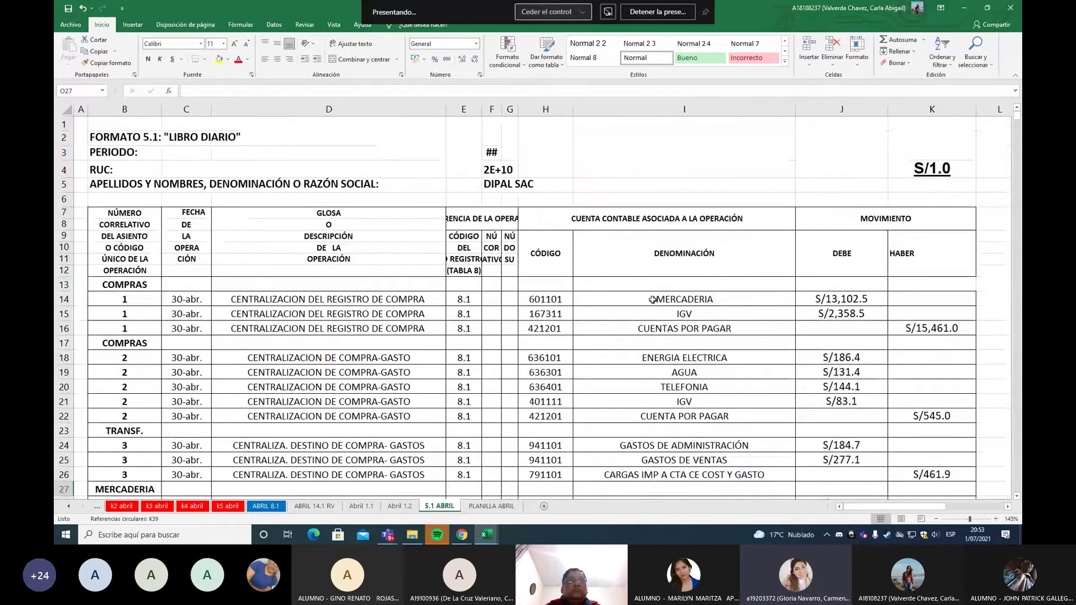
Narrow the entry number column B and the account name column I so the debit and credit columns fit in view.
scroll(622, 285, "down", 1)
scroll(648, 297, "right", 3)
scroll(652, 303, "up", 1)
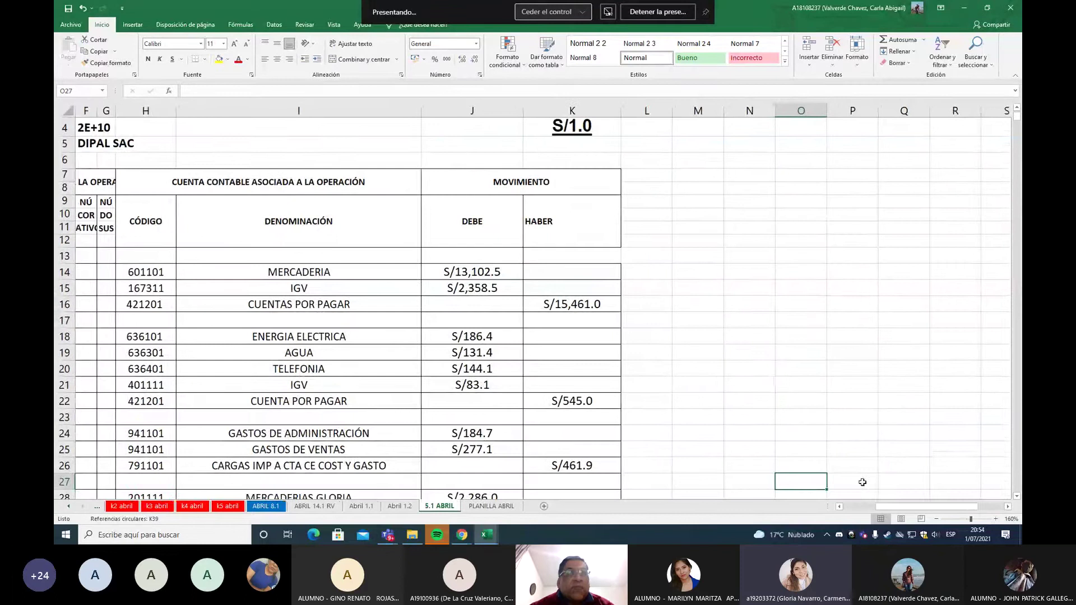
left_click_drag(888, 508, 847, 512)
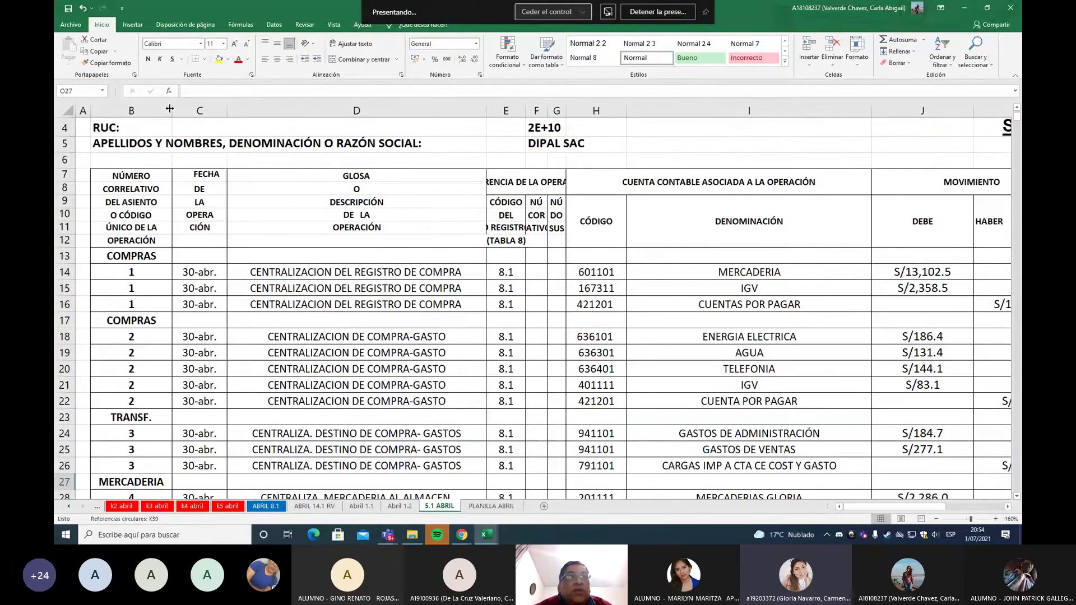
left_click_drag(169, 109, 148, 109)
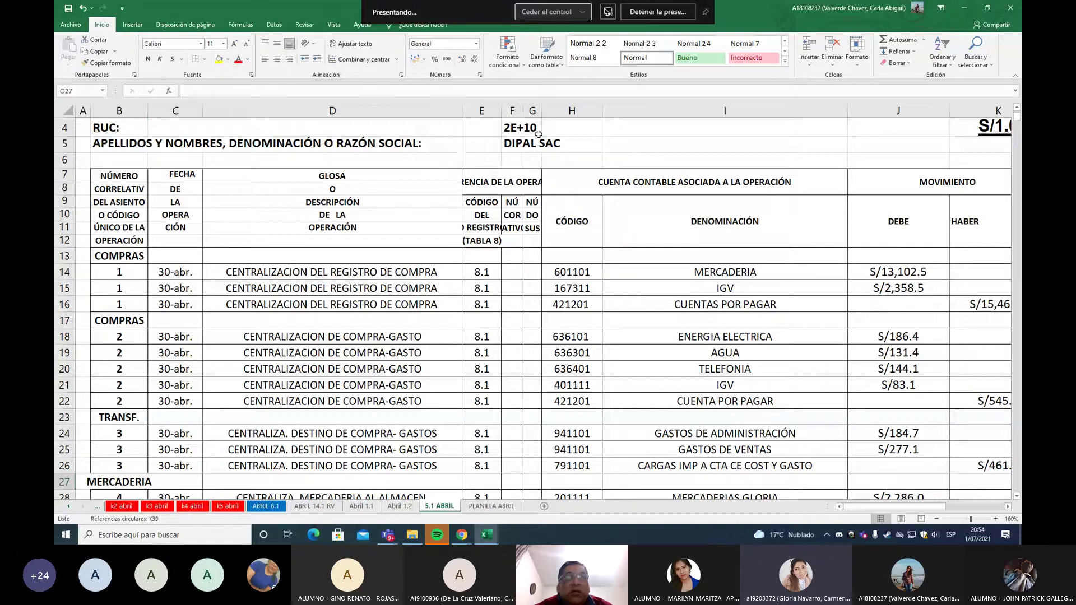
left_click_drag(846, 112, 814, 110)
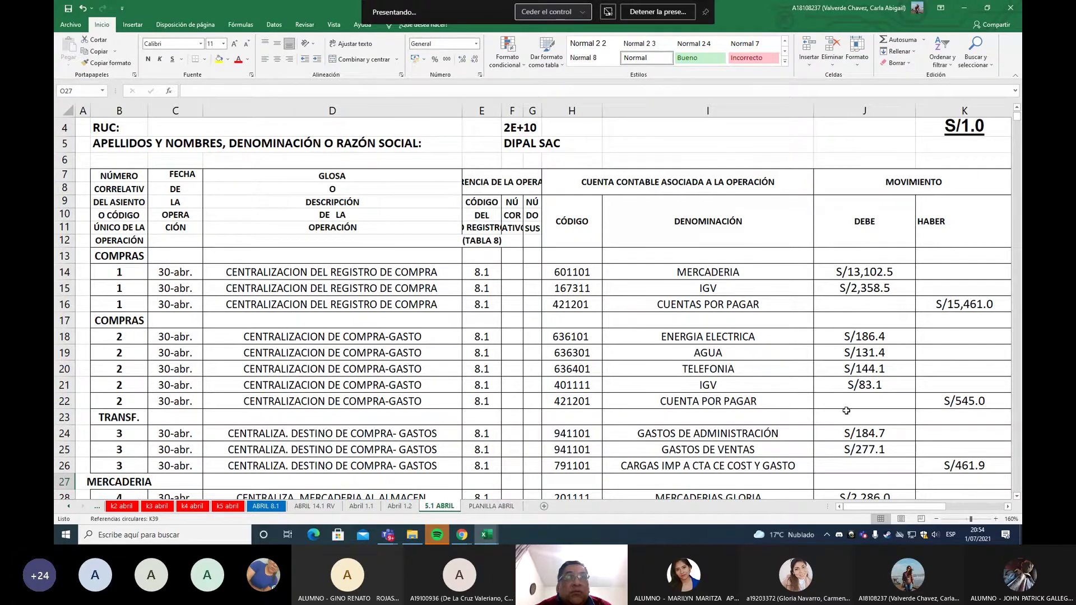
left_click_drag(814, 110, 782, 109)
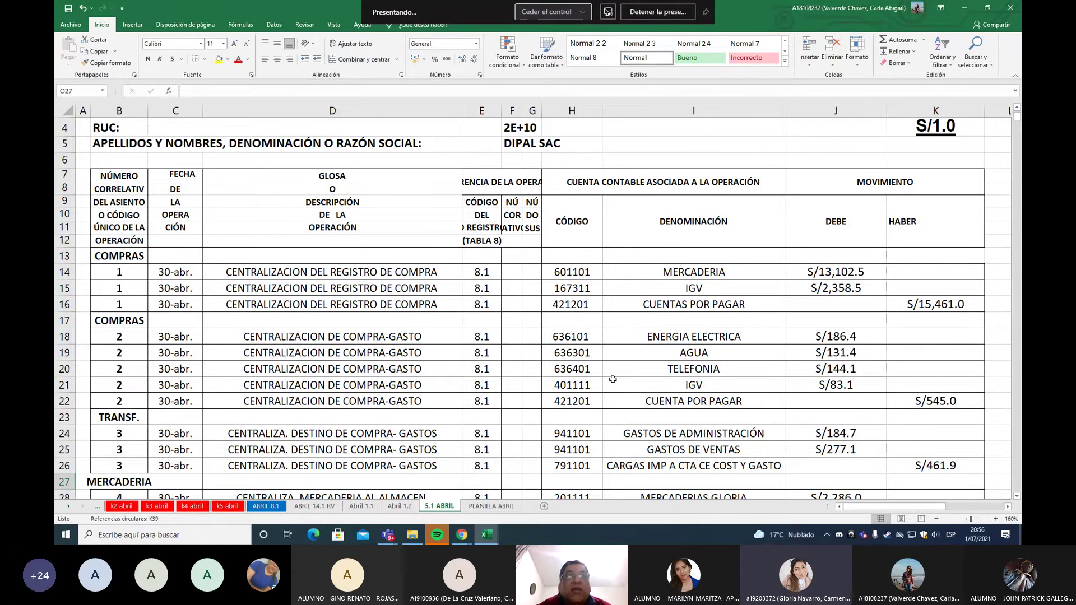
Review the journal's purchase, expense transfer and merchandise entries down to the folio totals in row 39.
scroll(614, 402, "down", 2)
scroll(614, 402, "down", 3)
scroll(609, 403, "down", 1)
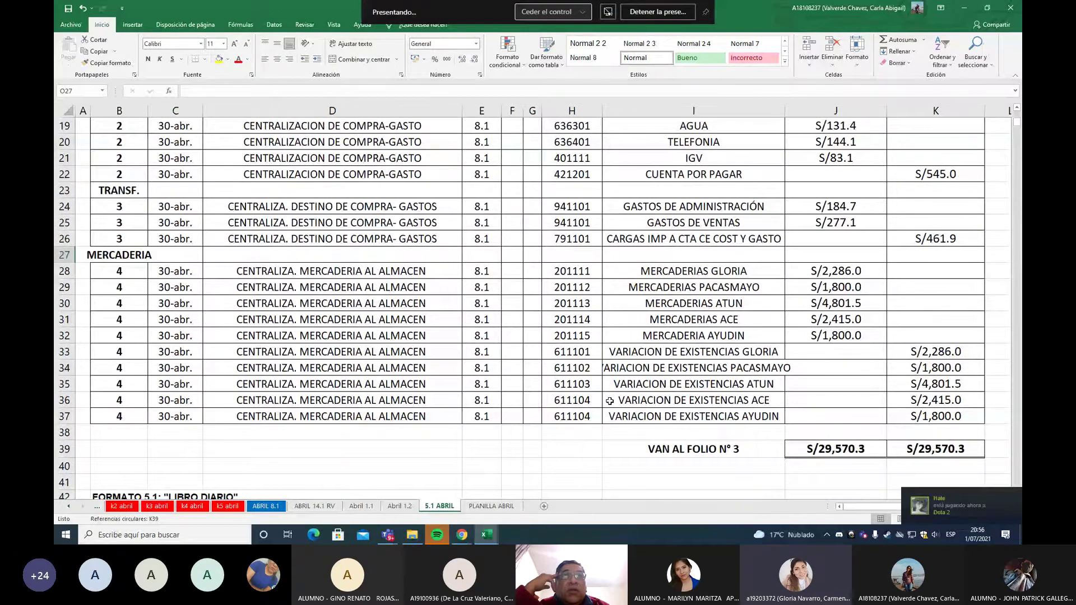
Recheck the journal's purchase entries, including the IGV account code in H15, and the merchandise entries down to row 39.
scroll(612, 400, "up", 1)
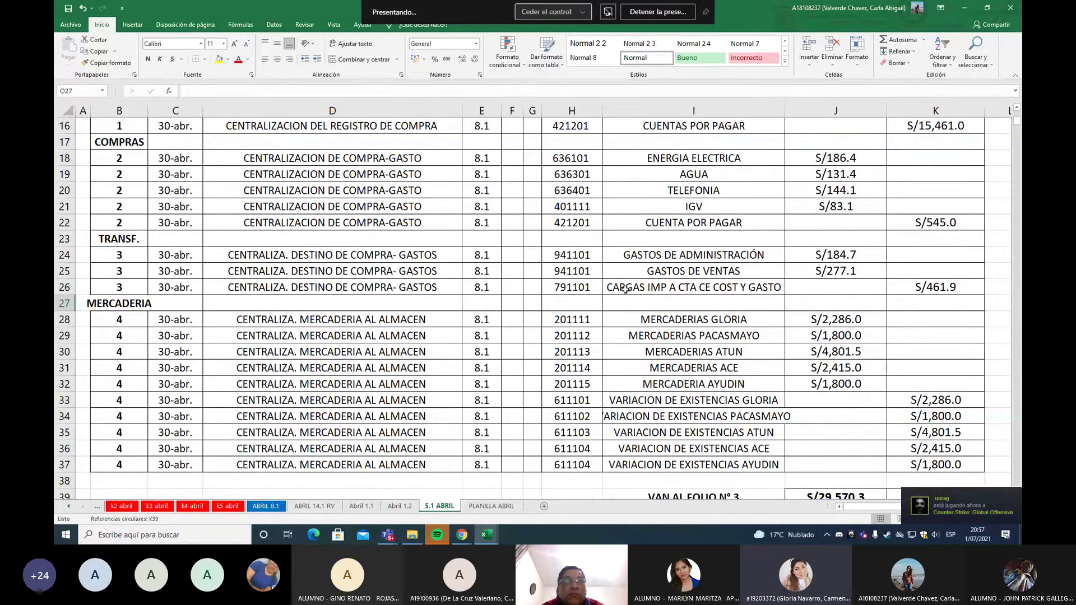
scroll(628, 290, "up", 1)
scroll(628, 290, "up", 2)
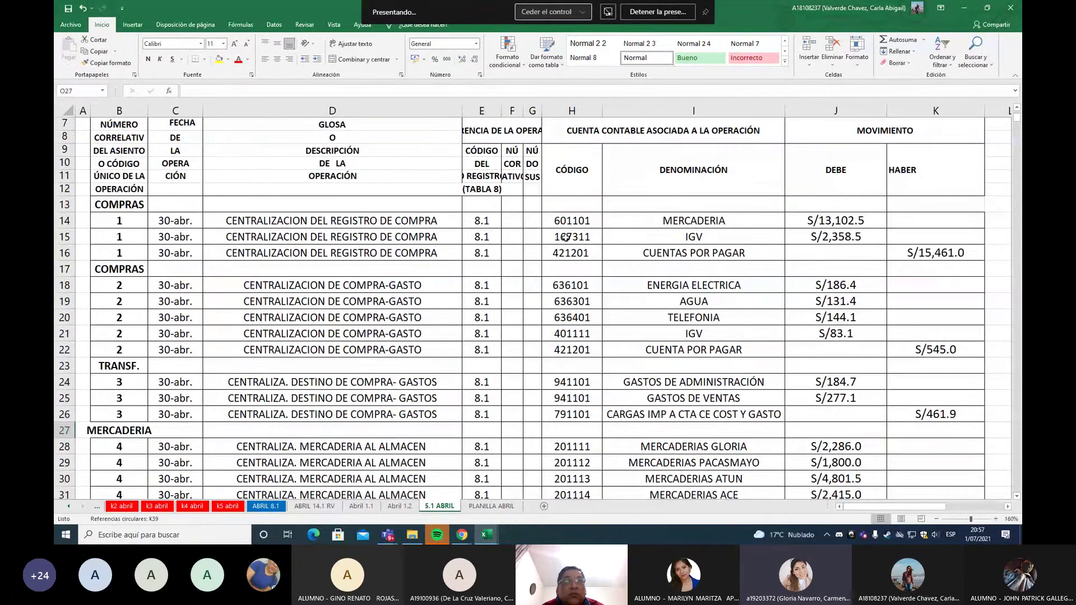
left_click(588, 240)
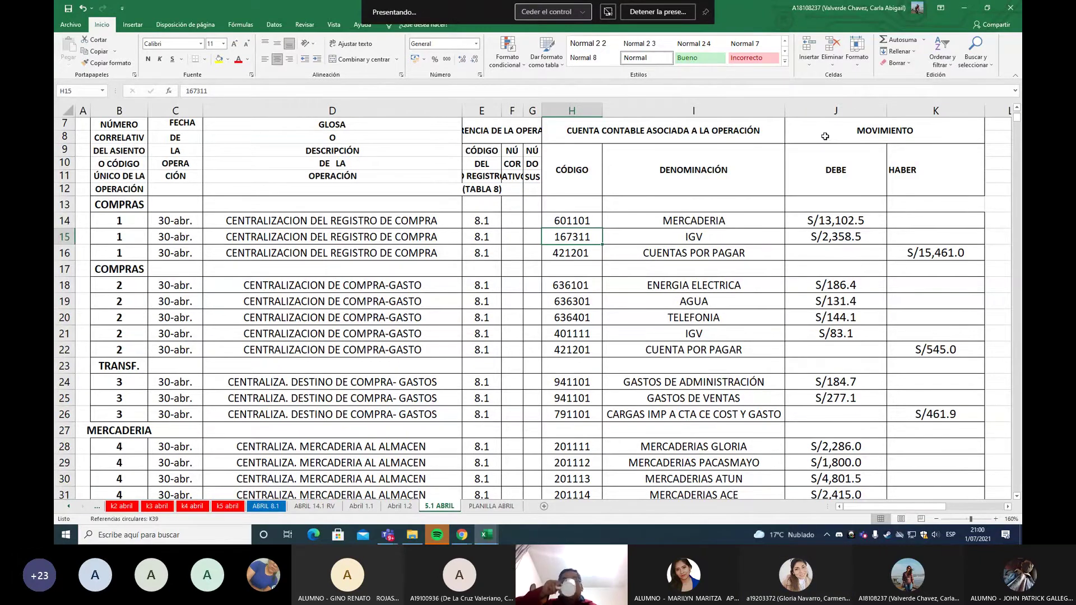
scroll(841, 212, "down", 4)
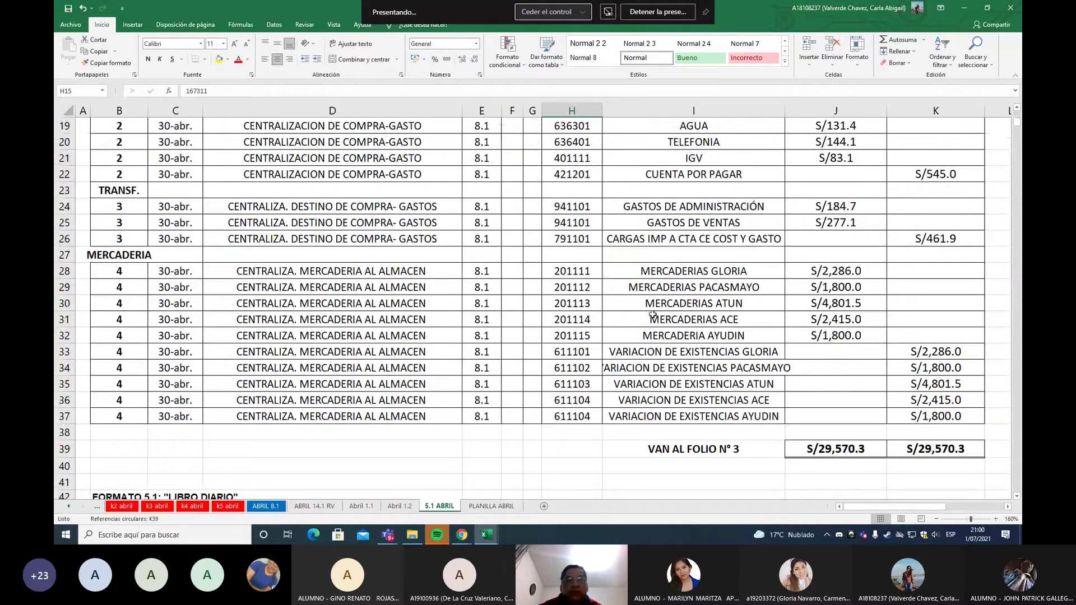
scroll(637, 314, "down", 1)
scroll(637, 314, "down", 2)
scroll(636, 313, "up", 1)
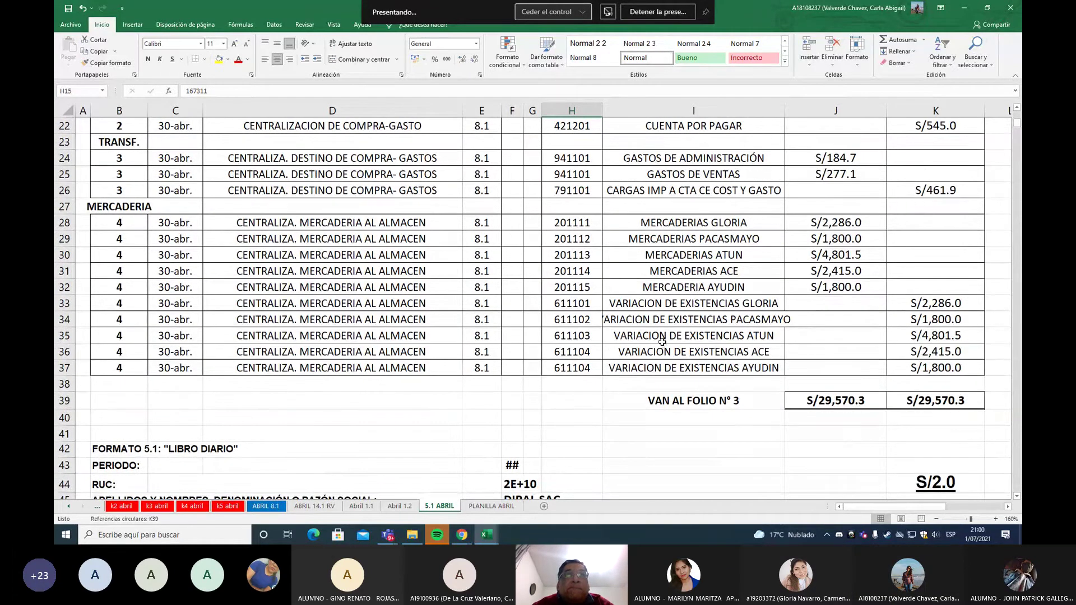
Review the journal's sales, cost of sales and cash entries in rows 53 to 75, down to the next folio's heading.
scroll(662, 335, "down", 8)
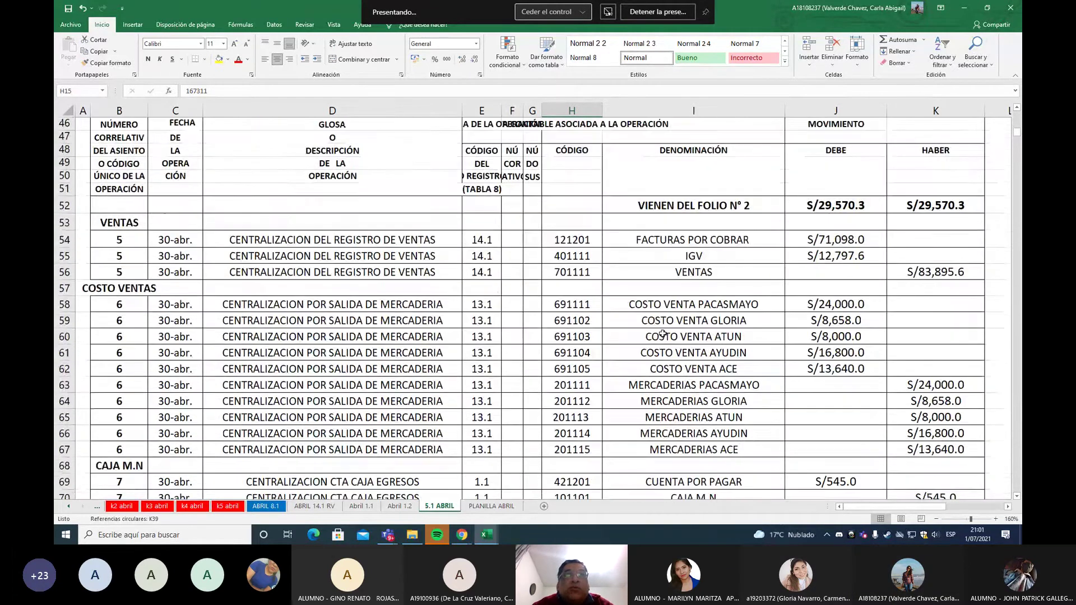
scroll(662, 334, "down", 3)
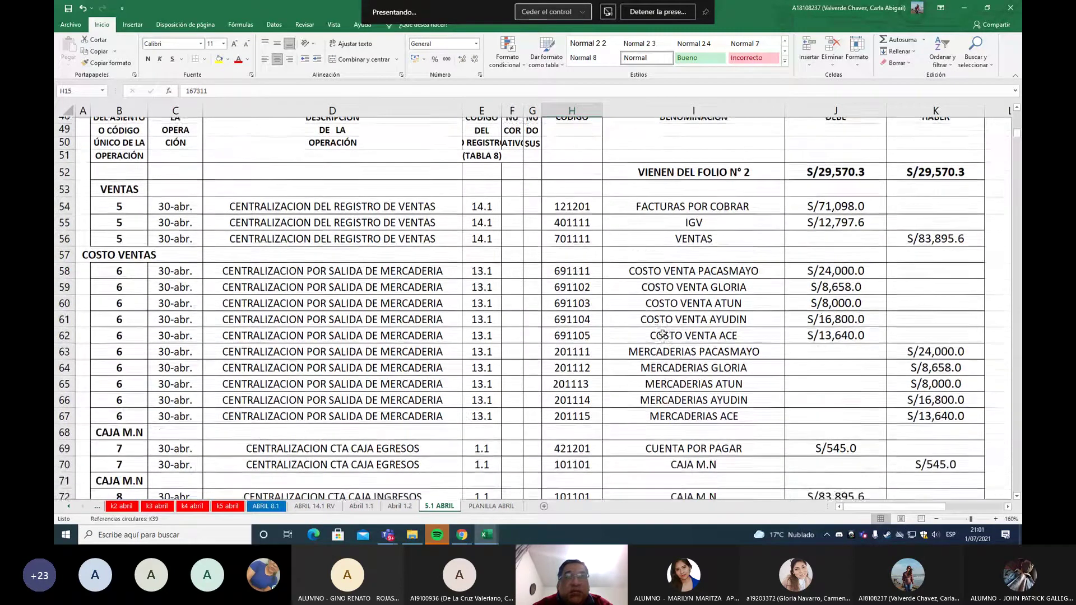
scroll(662, 333, "down", 1)
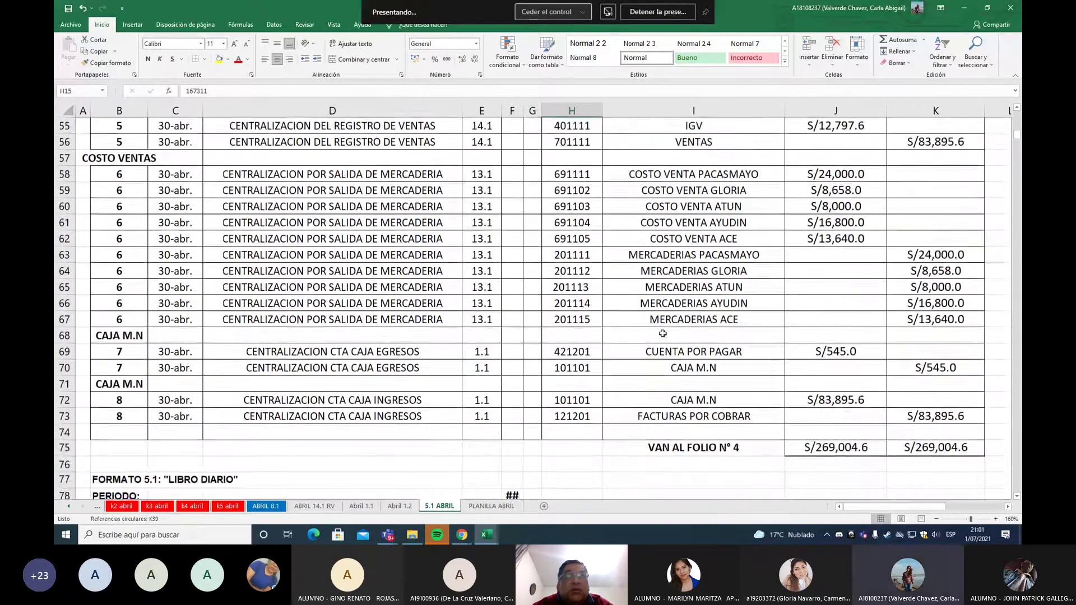
scroll(661, 342, "up", 1)
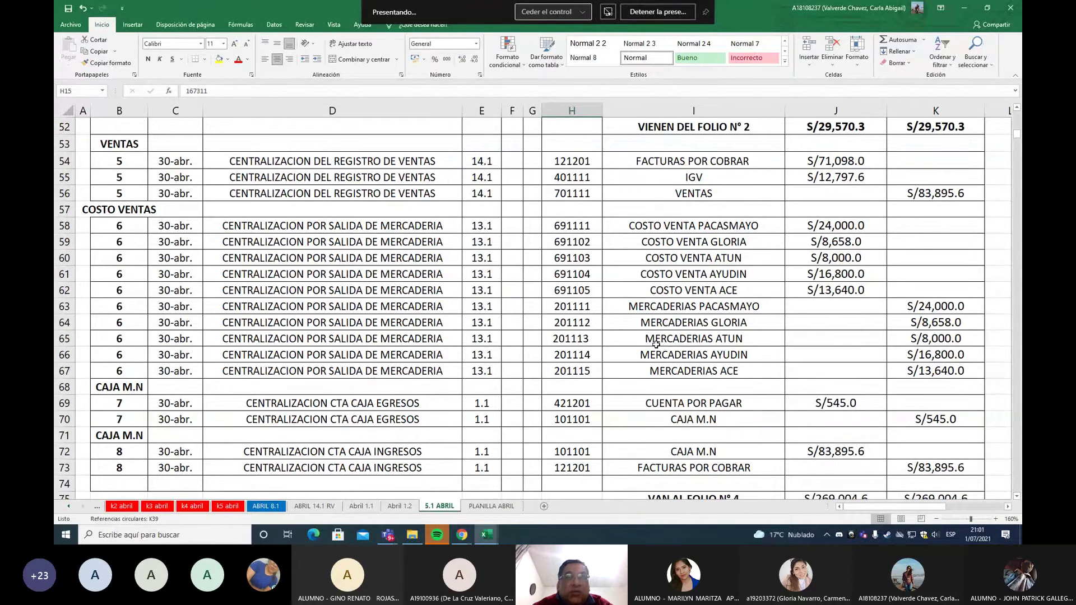
scroll(582, 370, "down", 1)
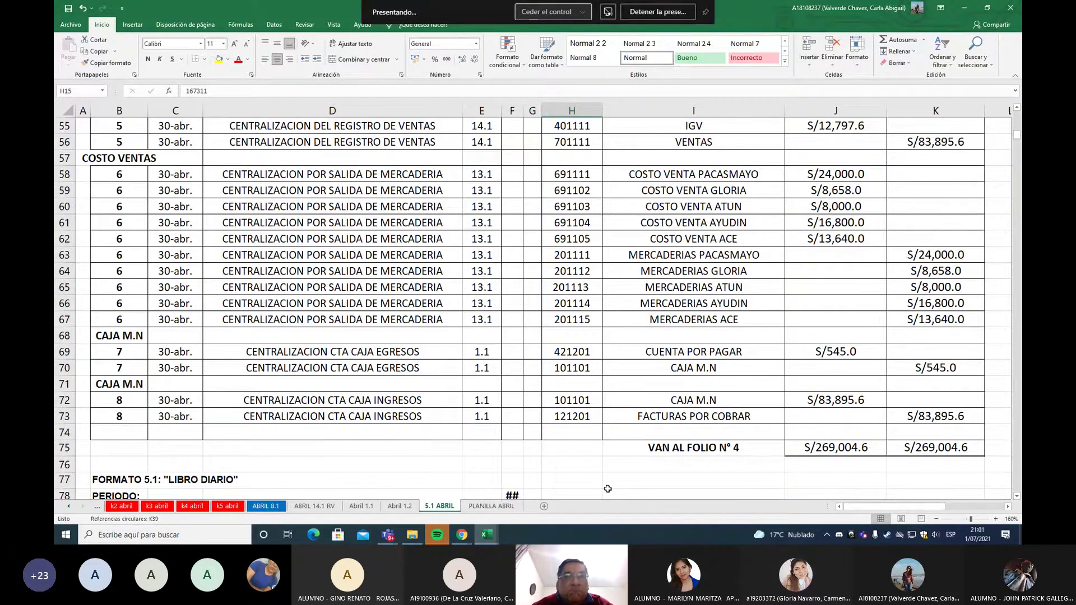
scroll(608, 489, "down", 1)
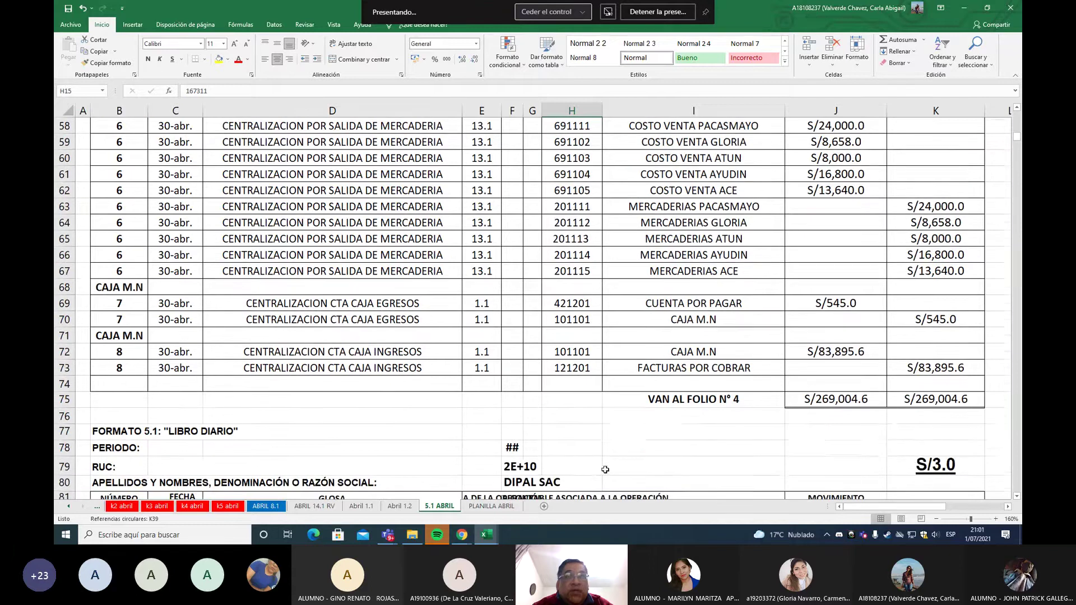
scroll(602, 465, "down", 5)
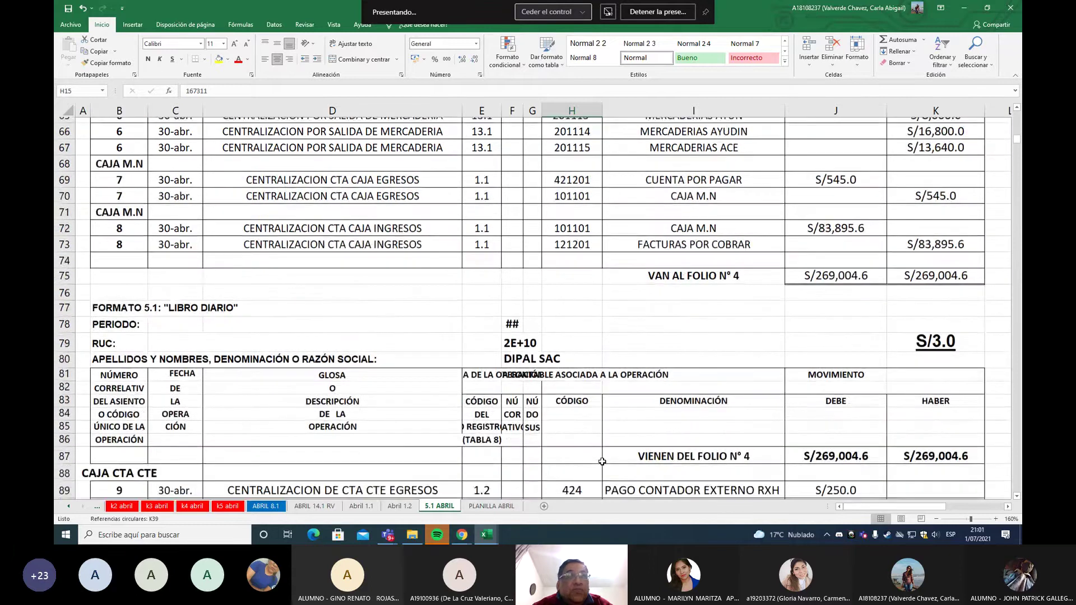
scroll(602, 461, "up", 1)
scroll(602, 461, "up", 5)
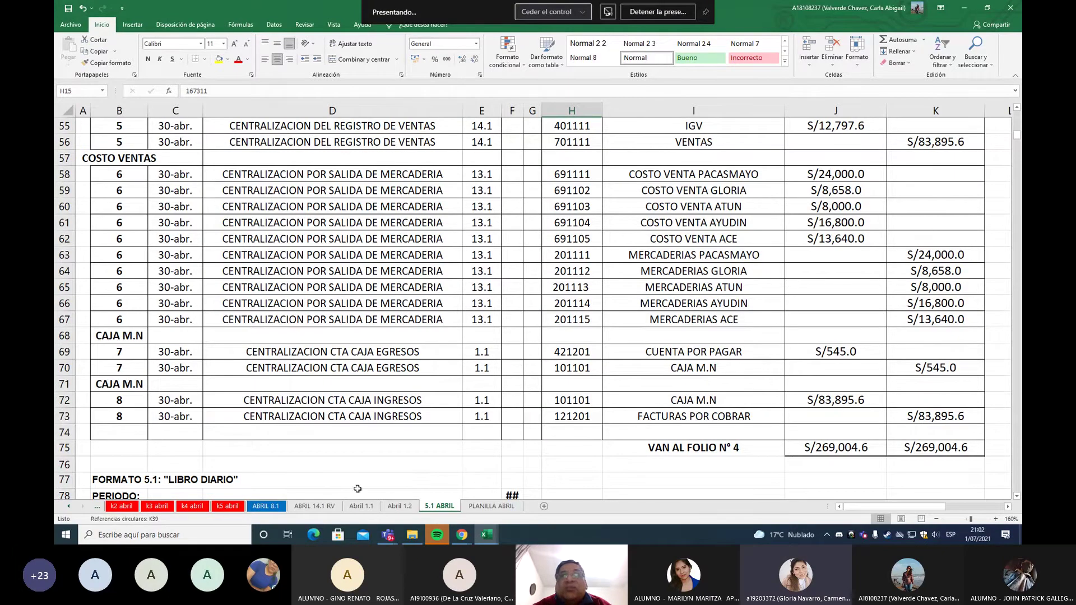
Compare the customer collections in the Abril 1.2 bank book with the invoice totals in the ABRIL 14.1 RV sales register.
left_click(399, 506)
scroll(404, 471, "up", 1)
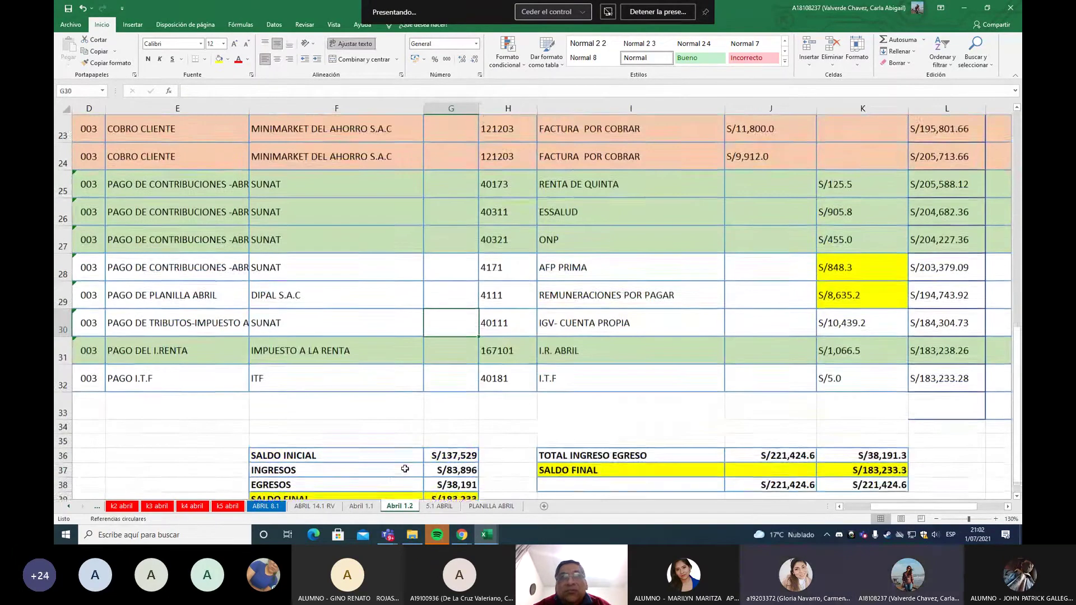
scroll(405, 469, "up", 1)
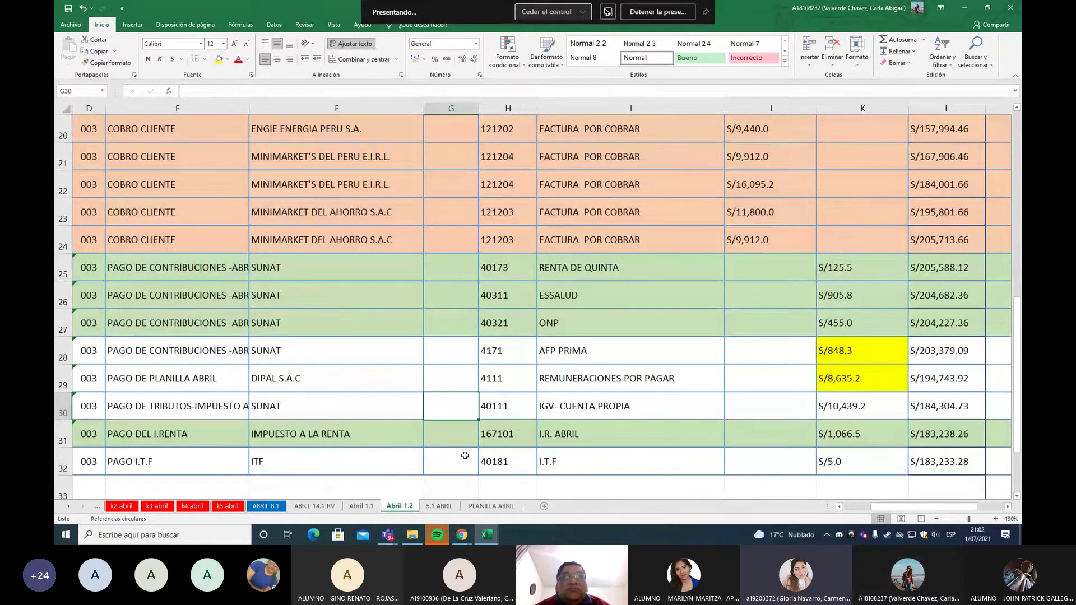
scroll(465, 456, "up", 2)
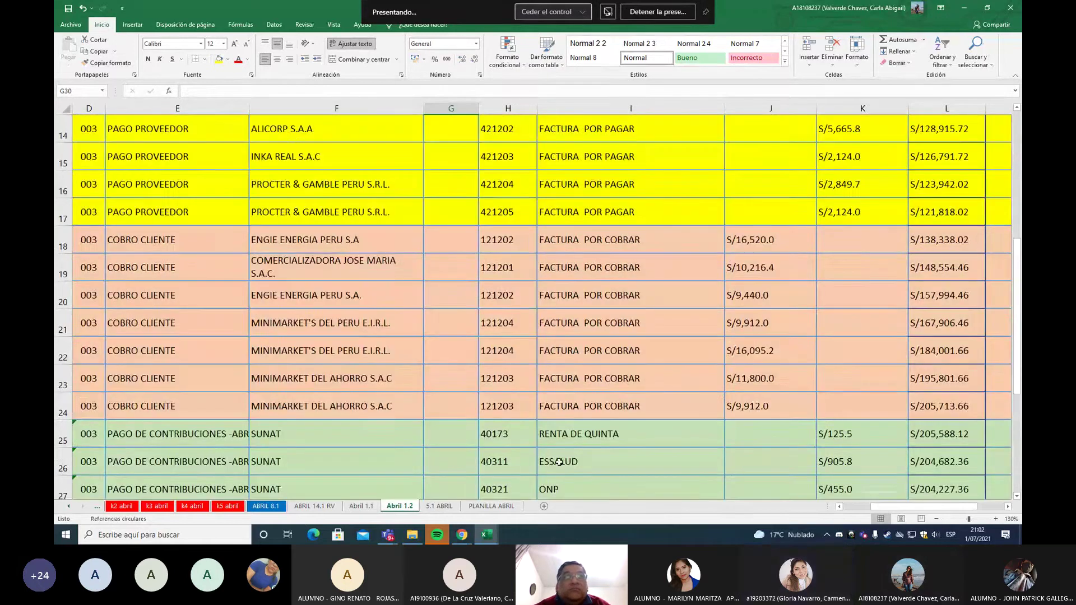
left_click(781, 240)
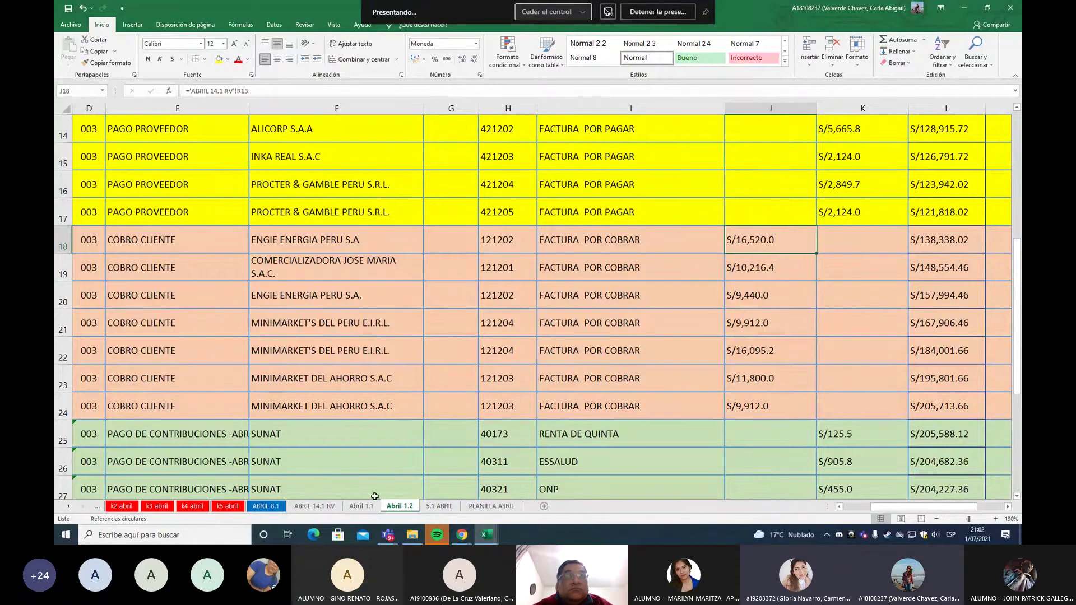
left_click(314, 507)
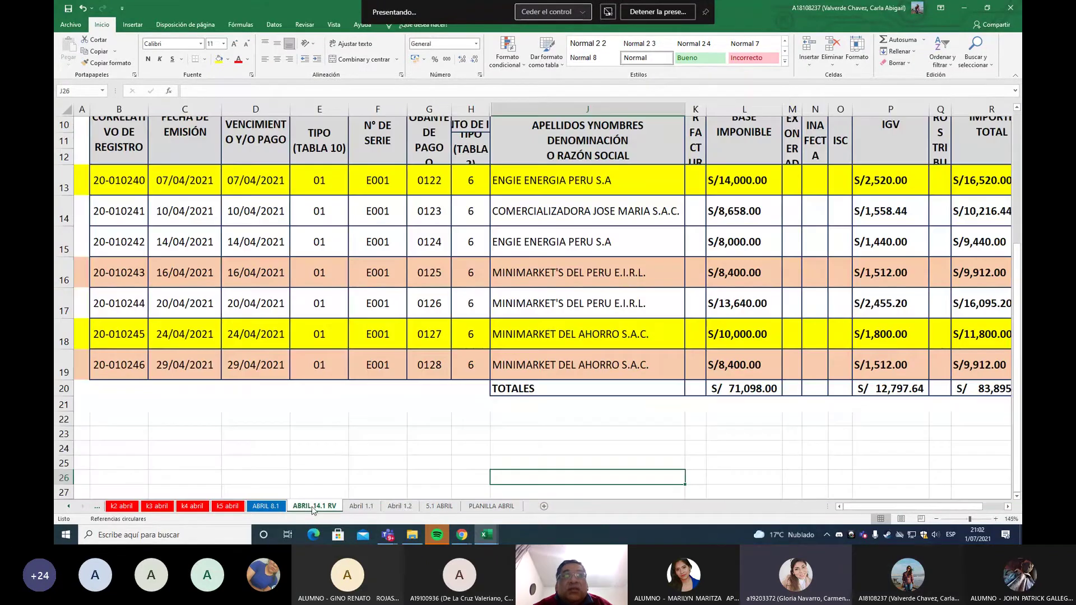
left_click(399, 506)
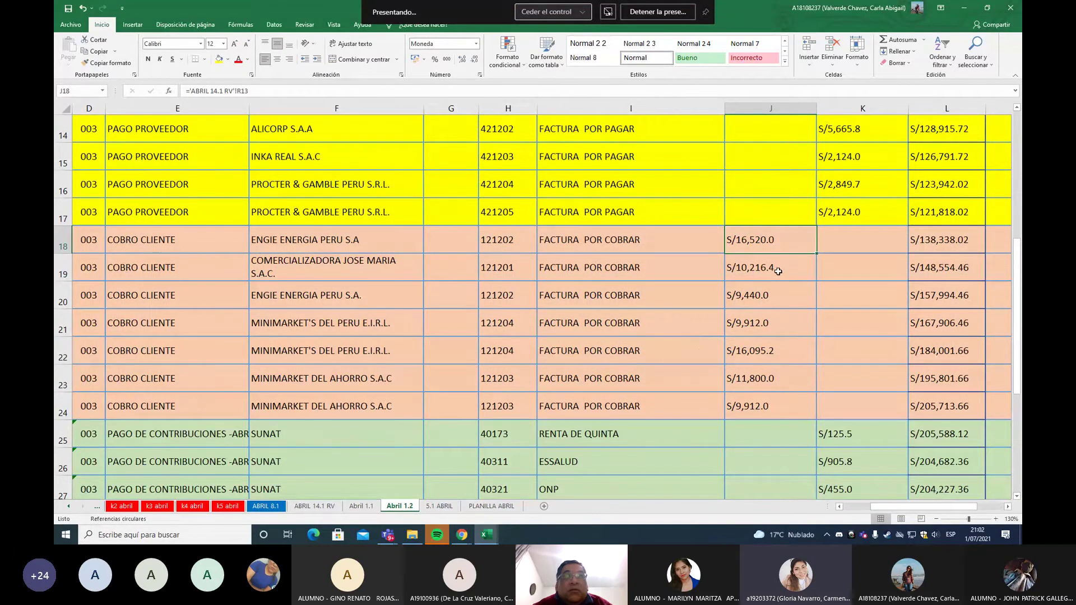
left_click(314, 506)
scroll(695, 392, "up", 1)
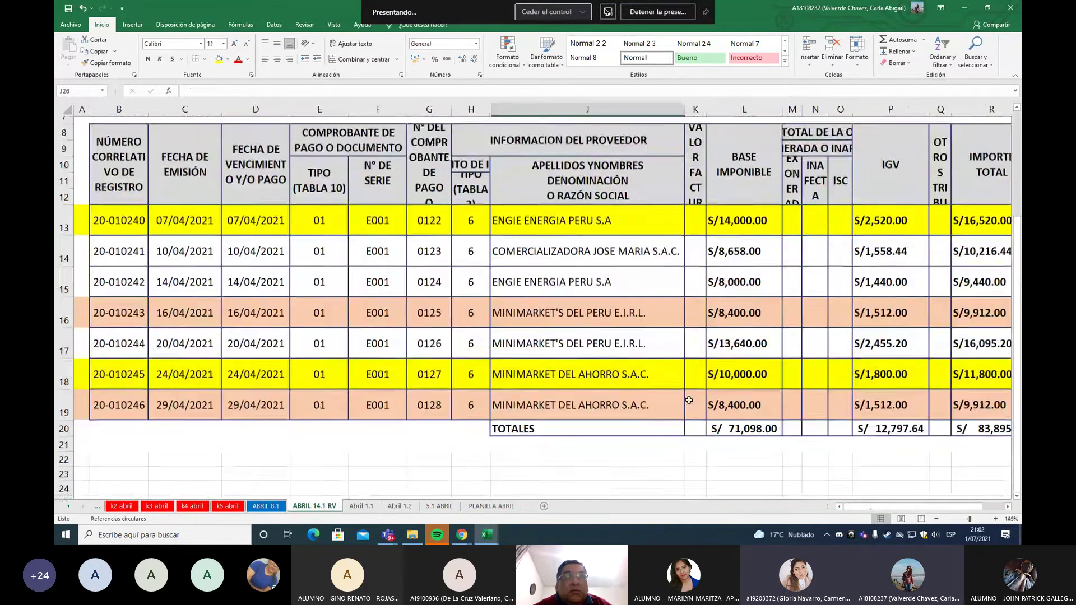
left_click_drag(871, 509, 877, 506)
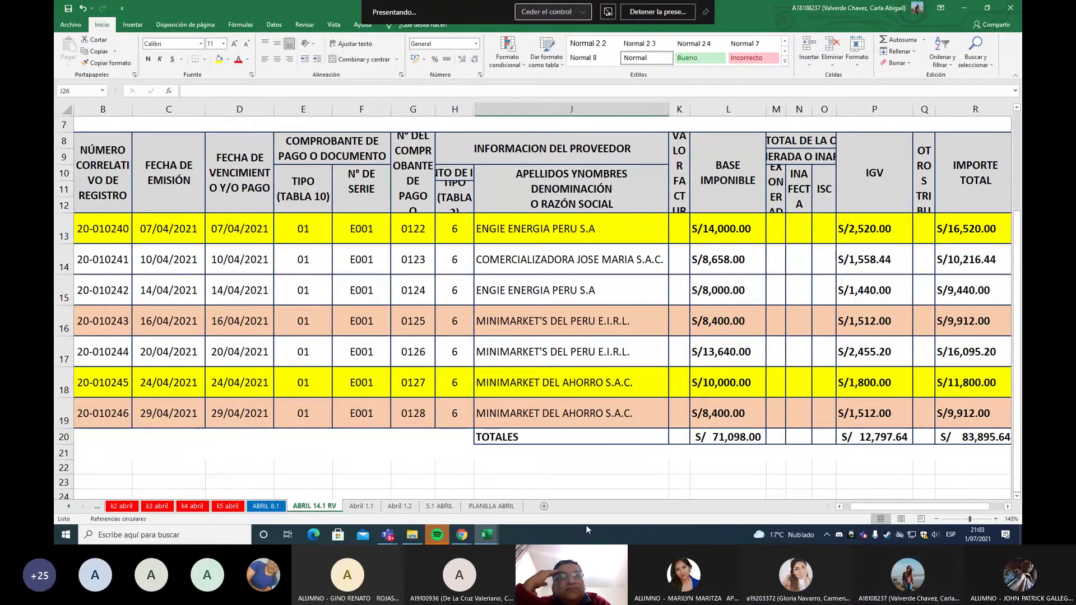
Return to the 5.1 ABRIL journal and set the register code of entry 8 to 1.2 in E72 and E73.
left_click(403, 506)
left_click(452, 507)
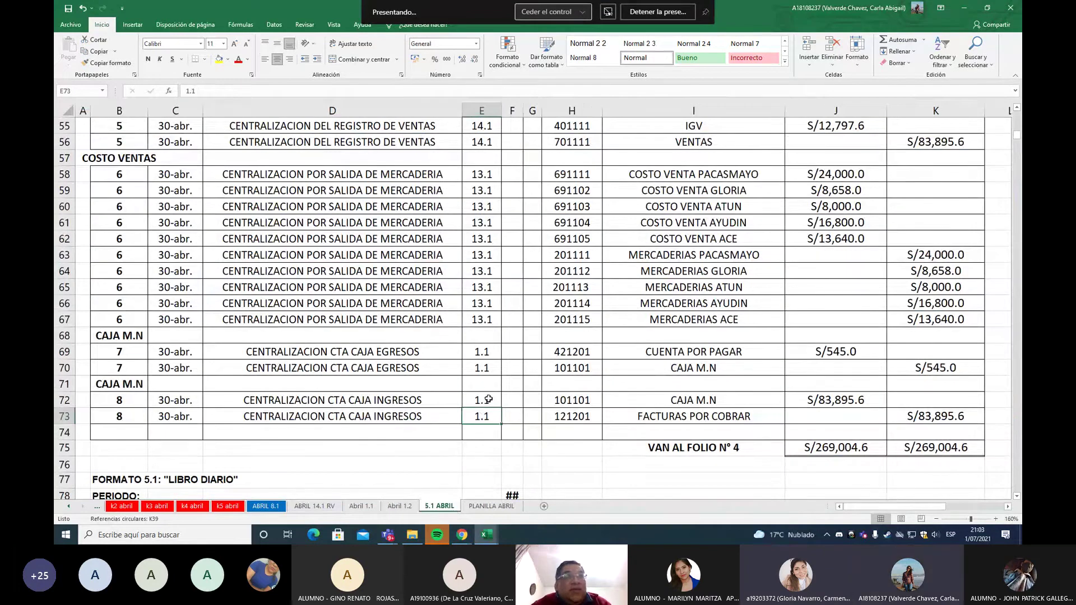
double_click(490, 400)
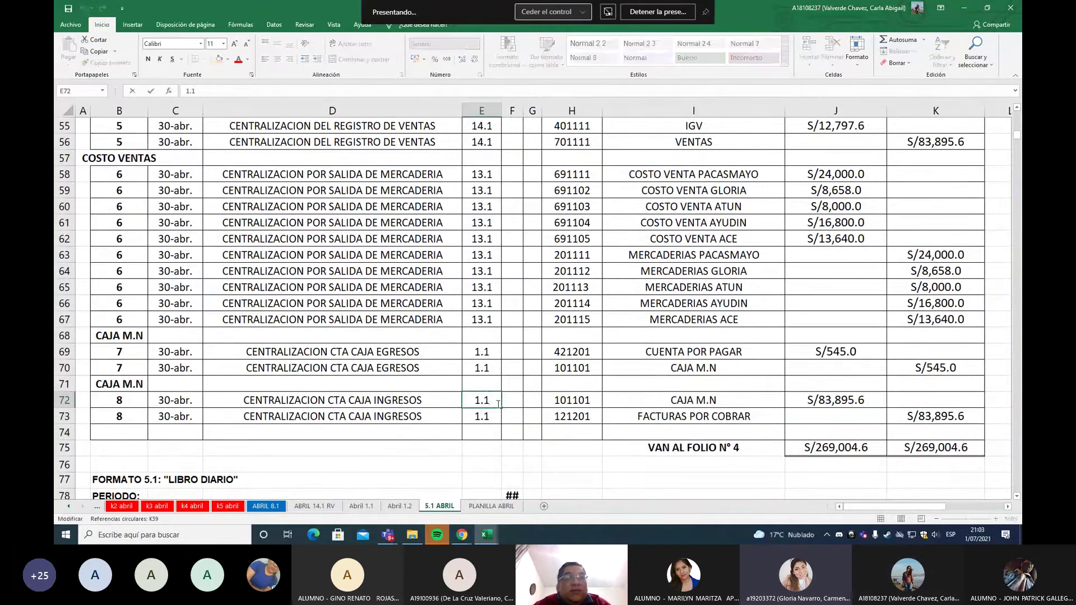
key("BackSpace")
type("2")
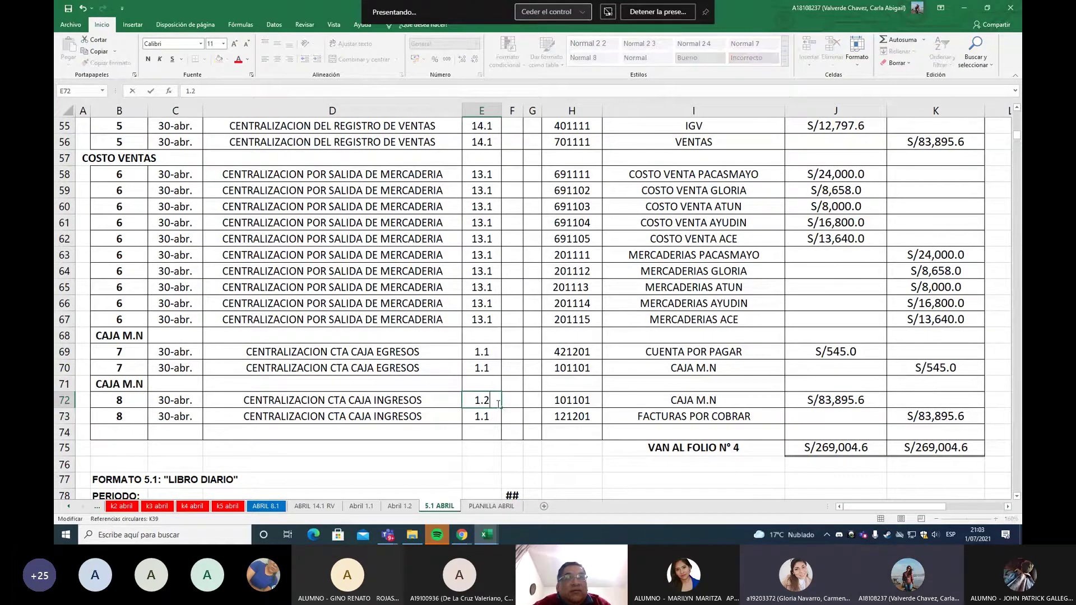
key("Return")
left_click(499, 404)
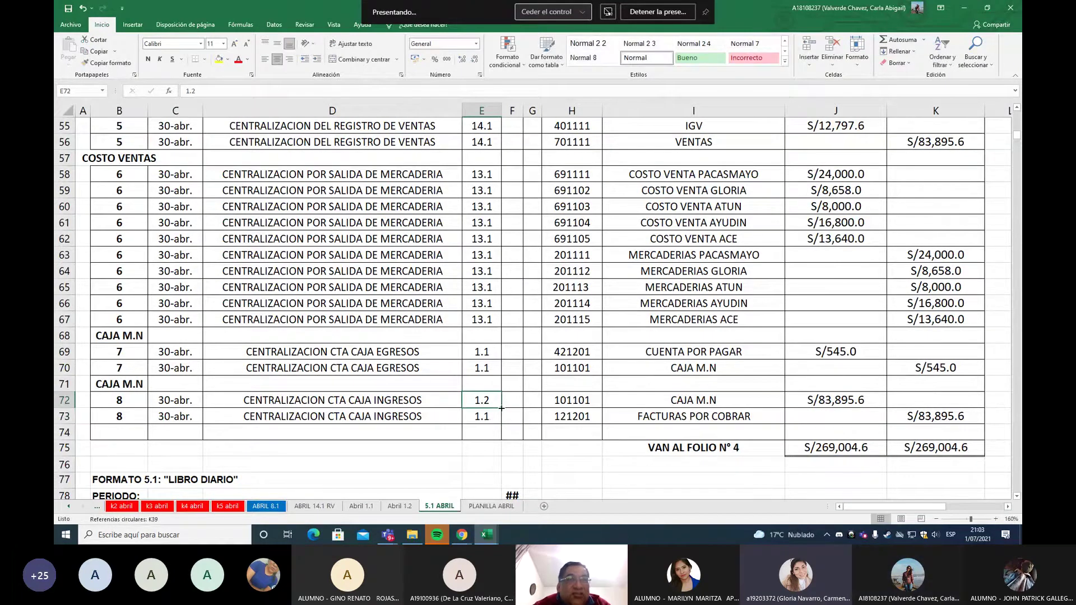
left_click_drag(501, 407, 501, 419)
left_click(594, 416)
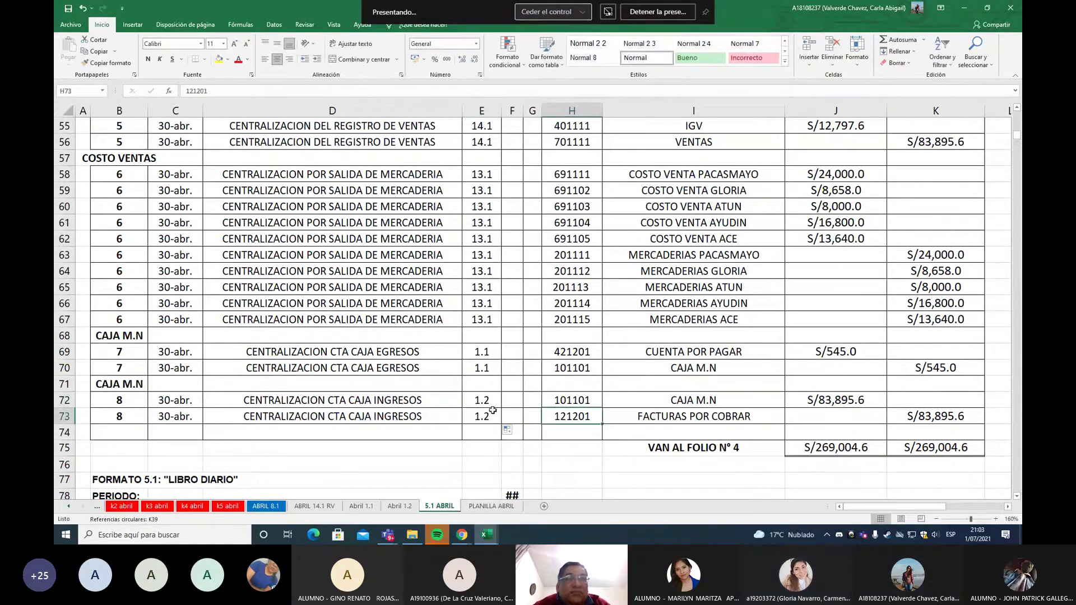
Change the account code in H72, the debit line of entry 8, to 104101.
double_click(575, 401)
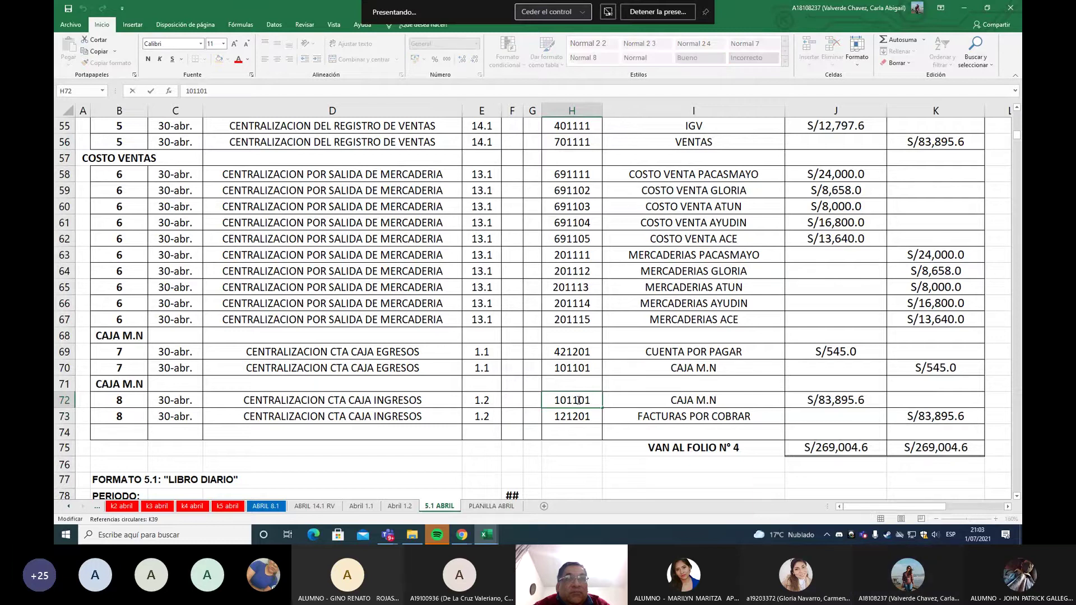
key("BackSpace")
type("4")
key("Left")
key("Left")
key("Left")
key("BackSpace")
key("Right")
type("1")
key("Return")
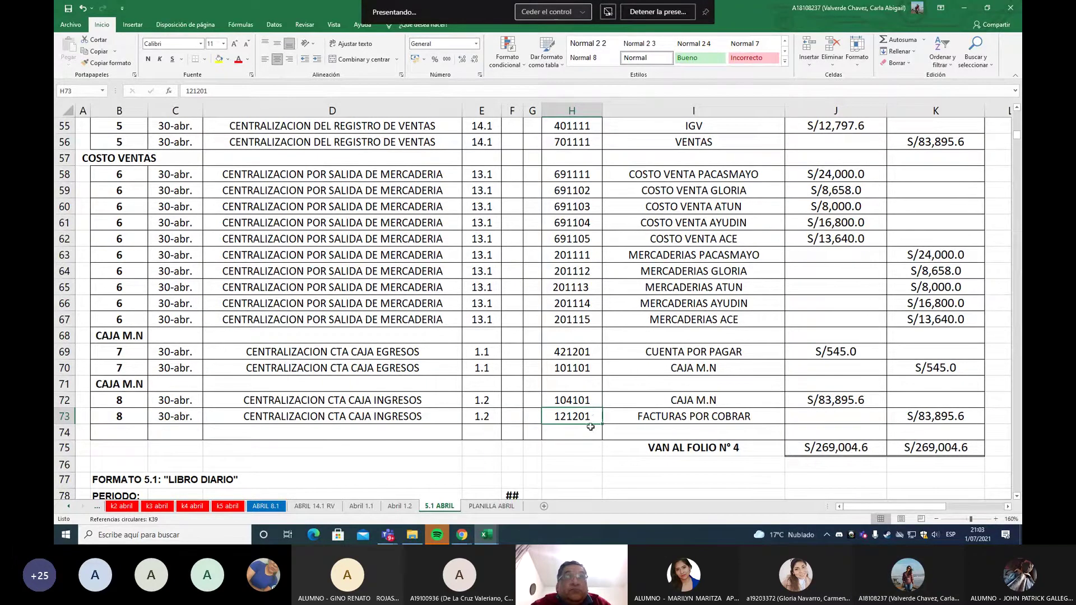
Replace the account name in I72 with CTA CTE.
left_click(649, 404)
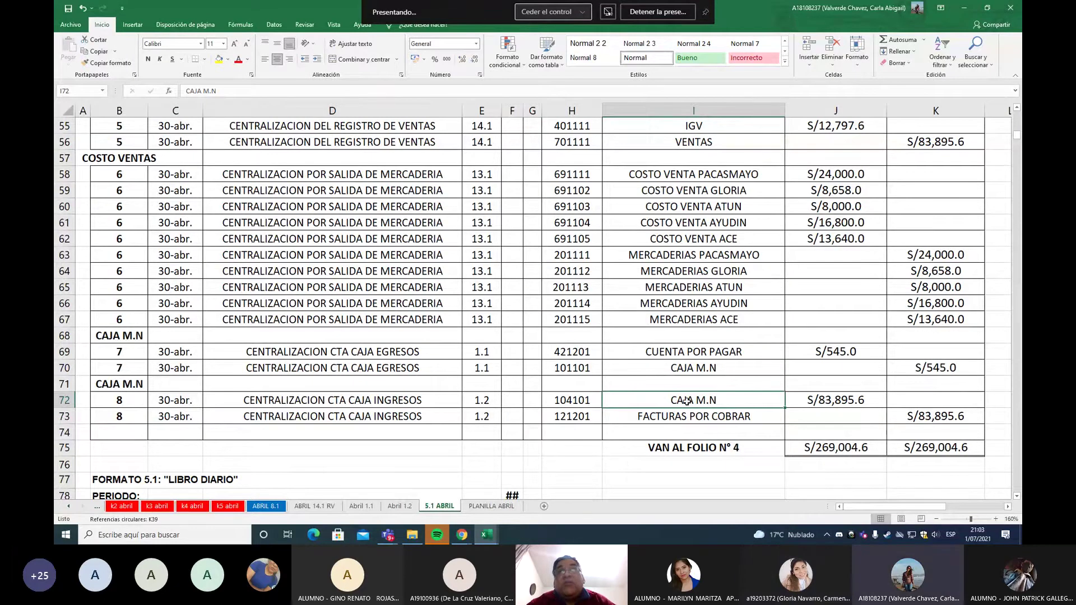
type("CTA CTE")
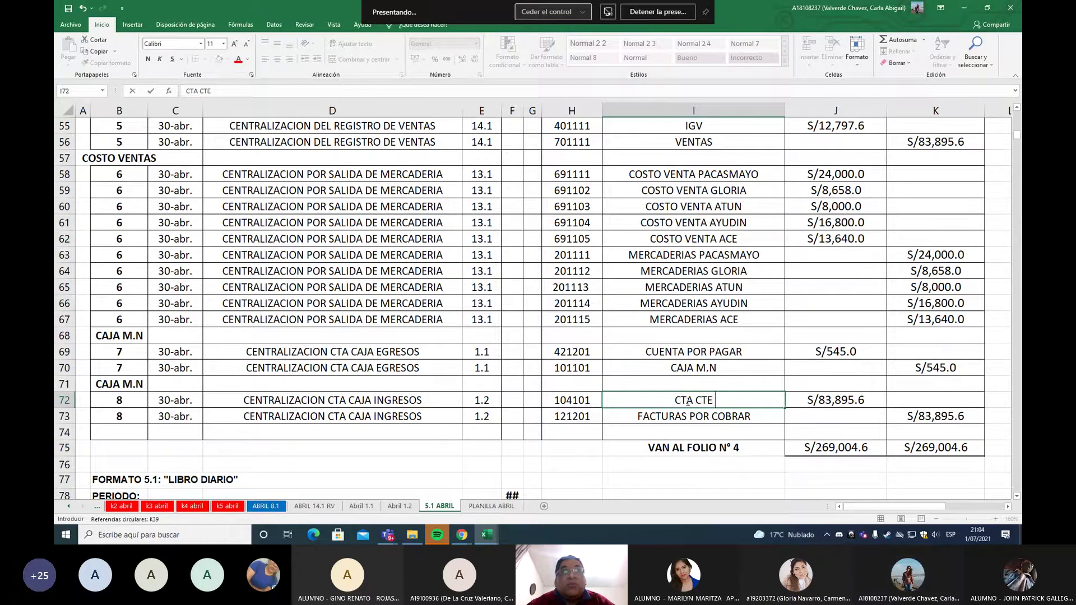
left_click(753, 446)
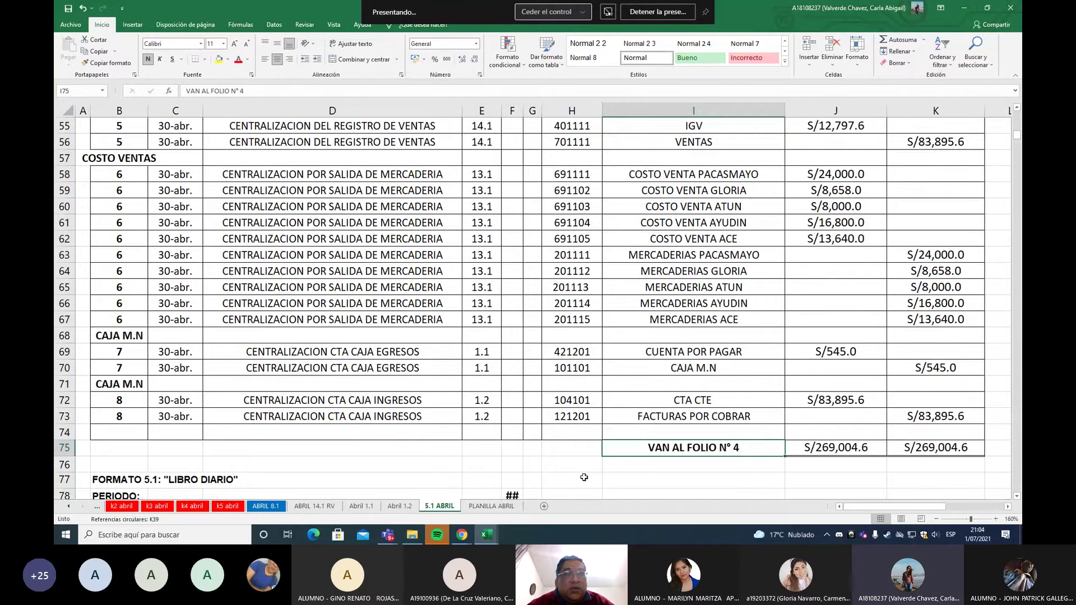
Review the current account disbursement entry 9 in rows 89 to 110 and the folio totals in row 111.
scroll(584, 476, "down", 6)
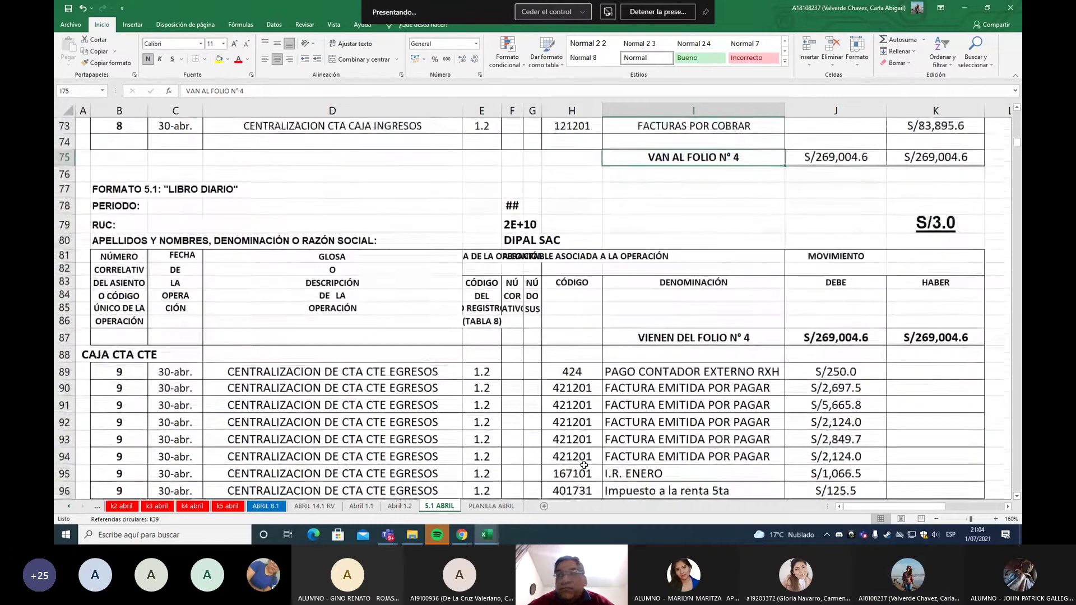
scroll(584, 465, "down", 5)
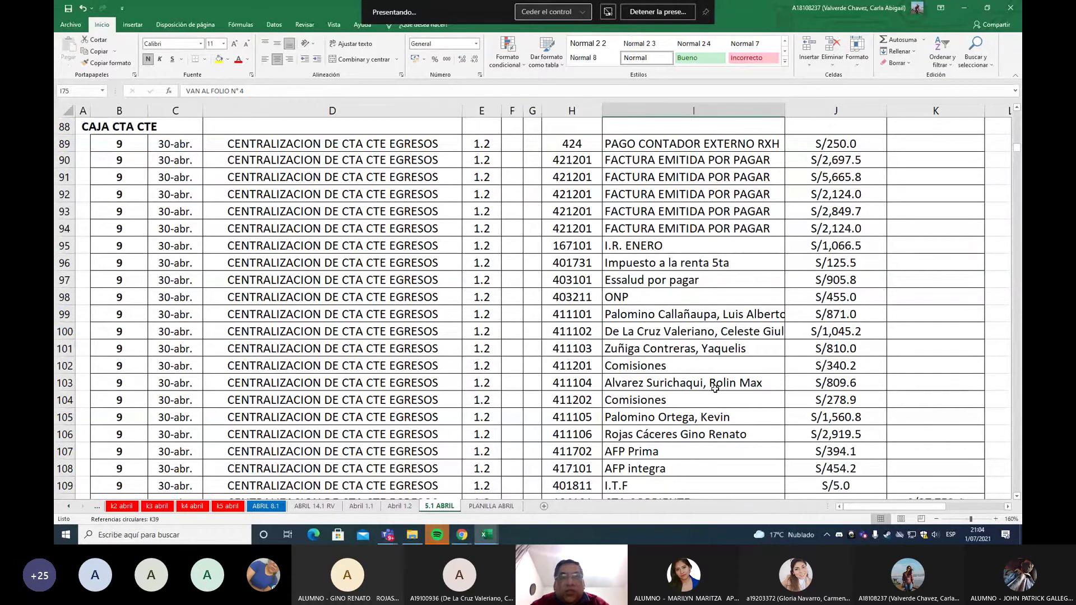
scroll(715, 388, "down", 3)
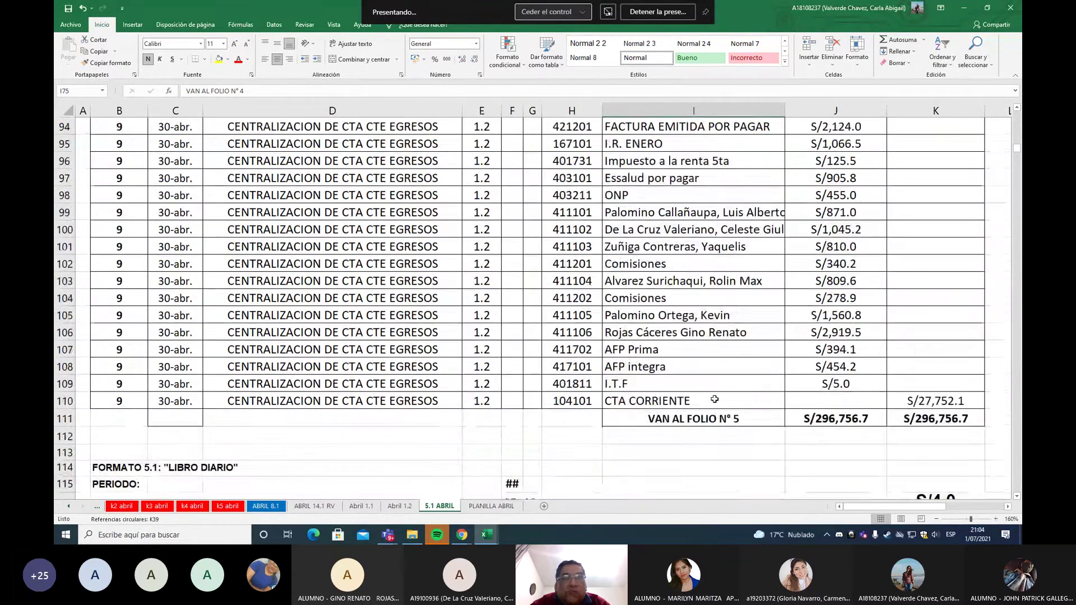
scroll(710, 396, "up", 2)
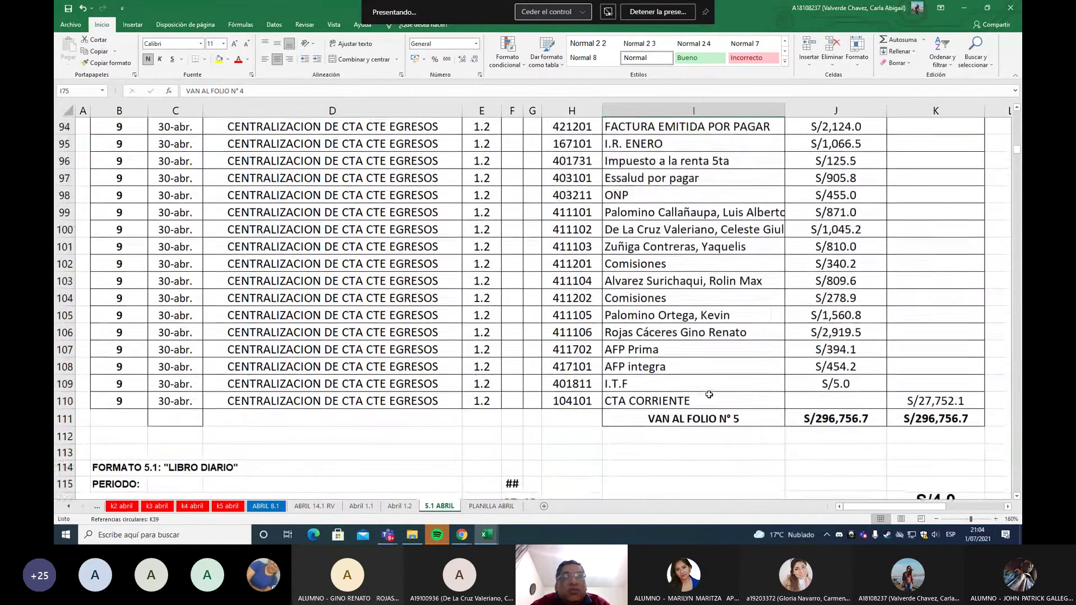
Look over the last lines of entry 9 in the journal and the payroll entry 10 on the following folio.
scroll(708, 392, "up", 1)
scroll(708, 393, "down", 1)
scroll(708, 393, "up", 1)
scroll(708, 393, "down", 9)
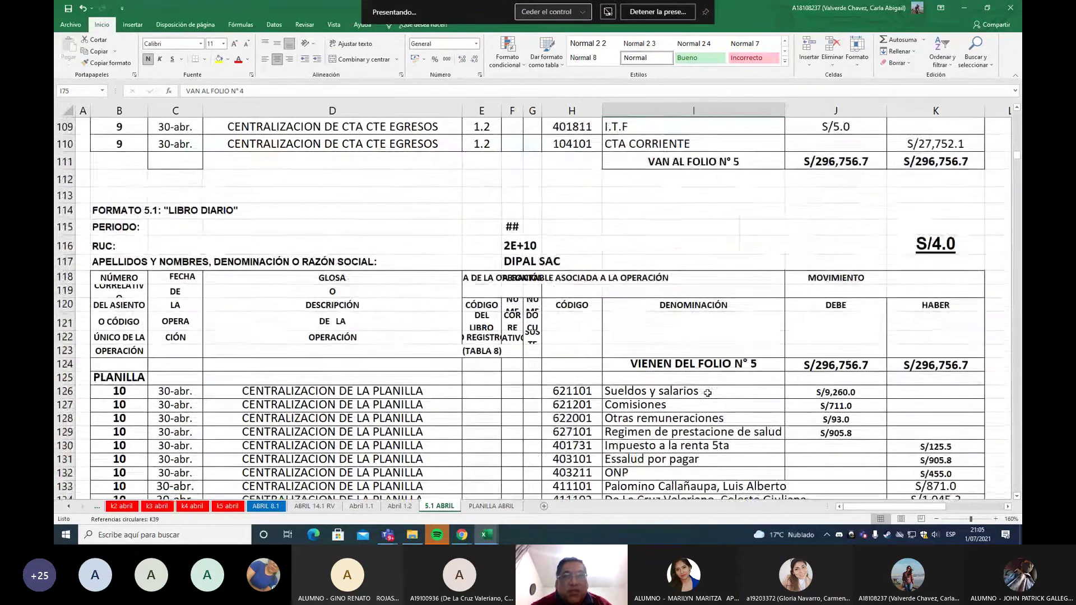
scroll(707, 391, "down", 1)
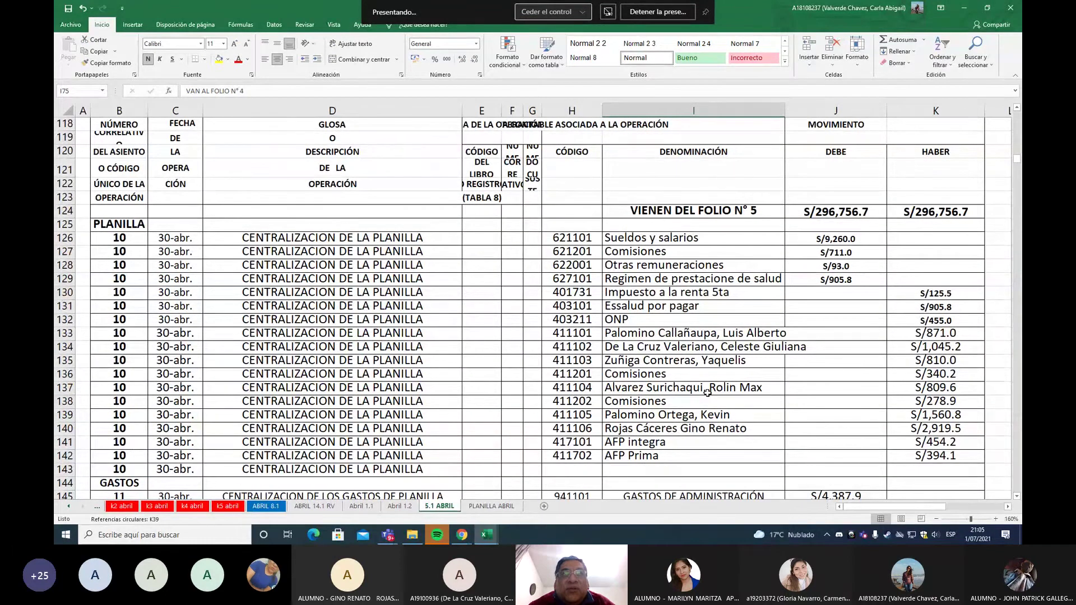
scroll(707, 391, "up", 2)
scroll(707, 392, "down", 2)
scroll(707, 392, "up", 2)
scroll(723, 379, "up", 3)
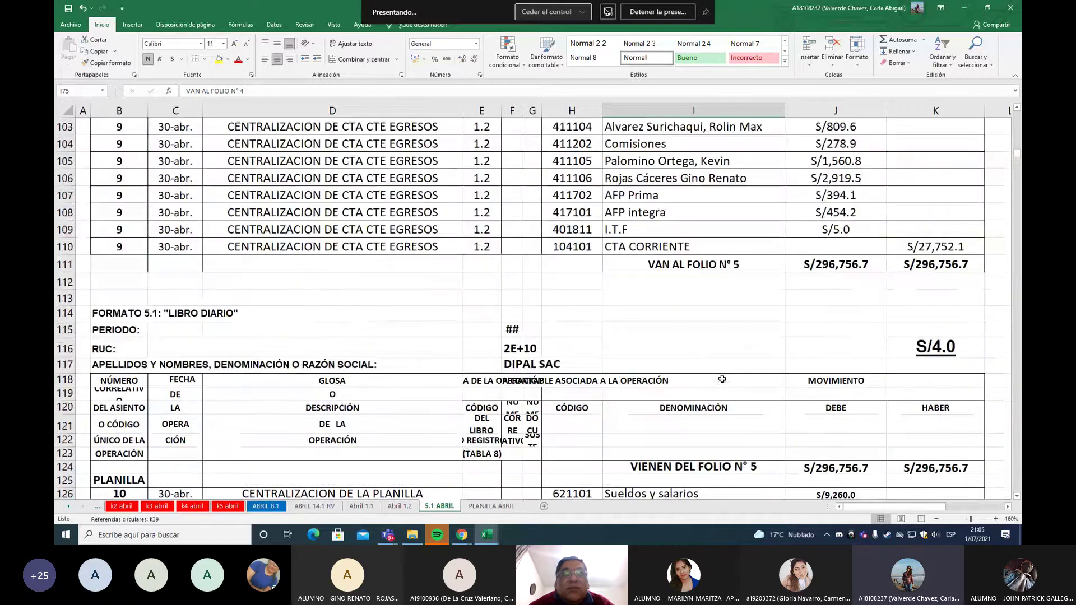
scroll(722, 379, "up", 3)
scroll(831, 442, "up", 1)
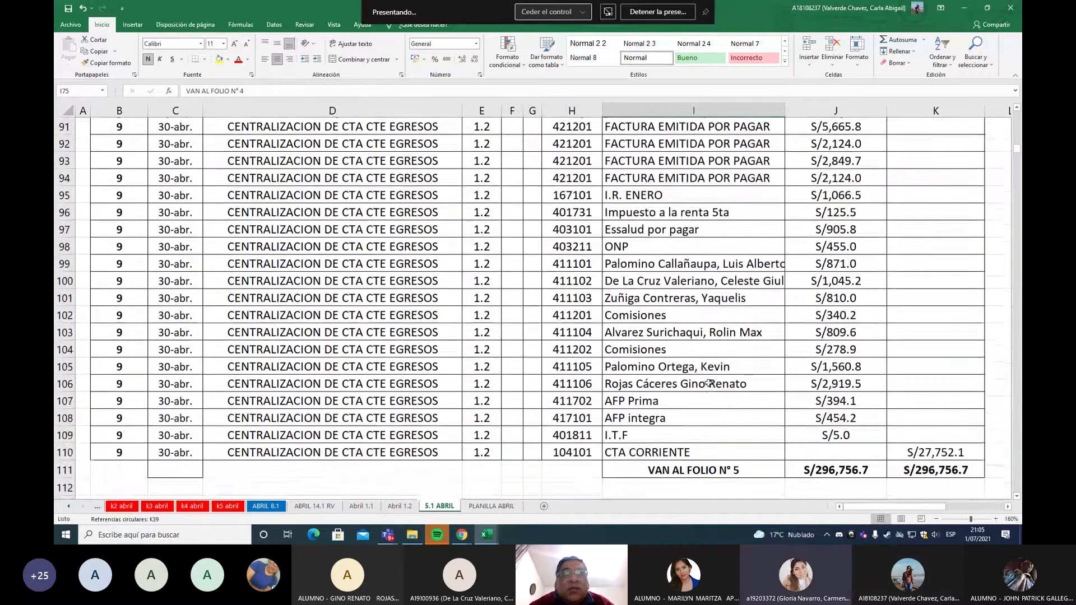
Inspect the I.T.F line of entry 9 in row 109, checking its description and the debit amount's source in J109.
left_click(832, 440)
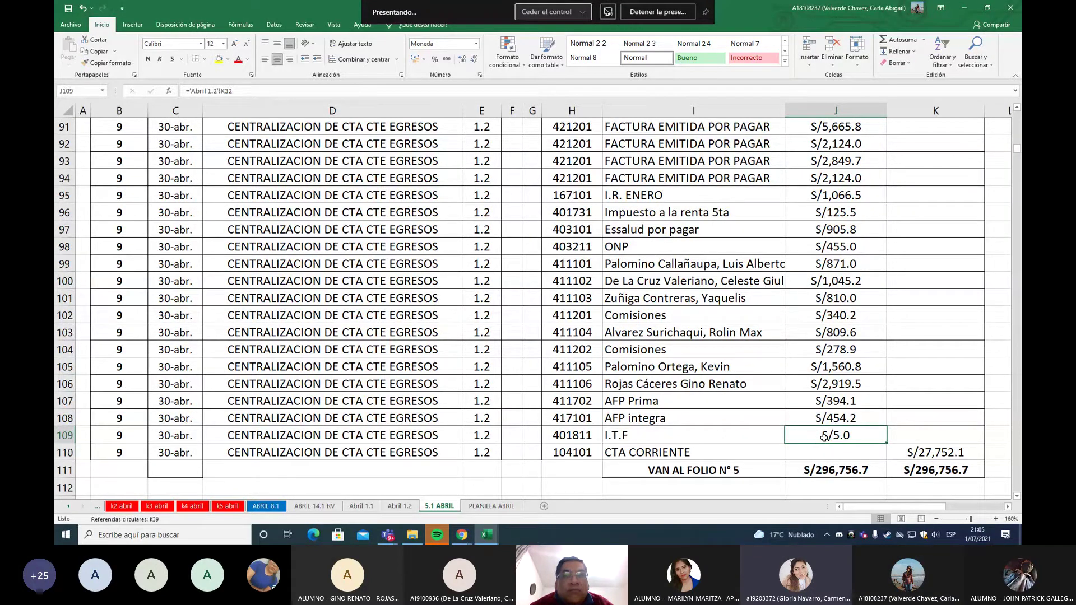
left_click(722, 436)
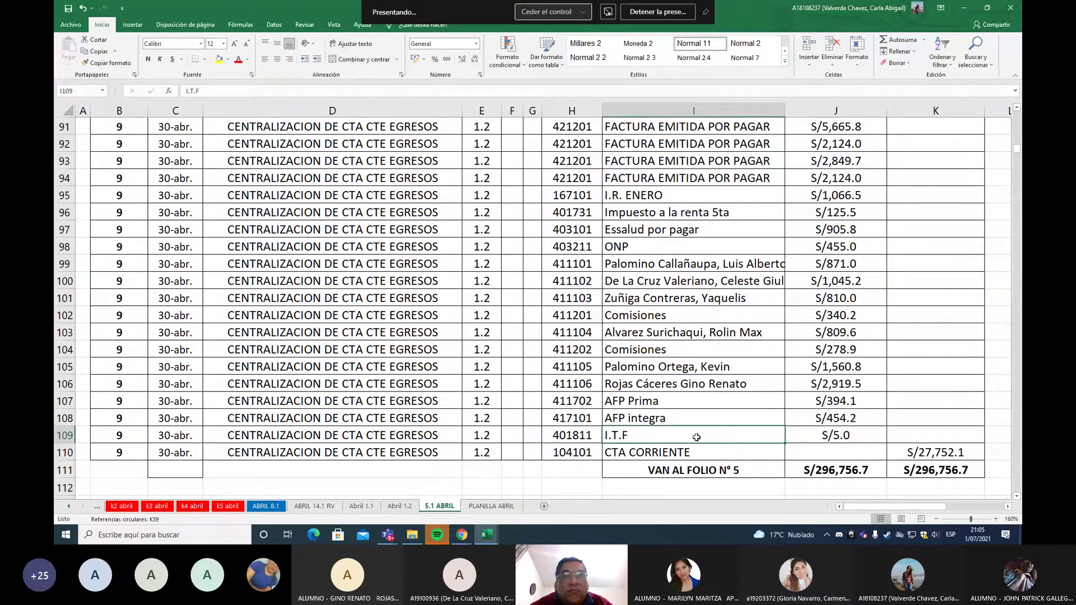
left_click(838, 435)
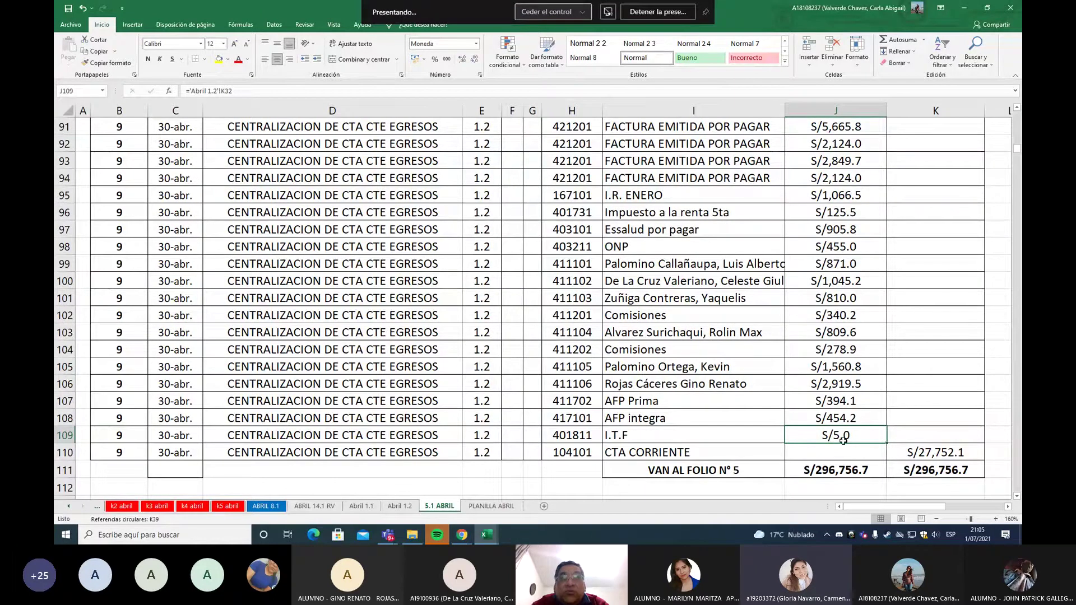
left_click(944, 406)
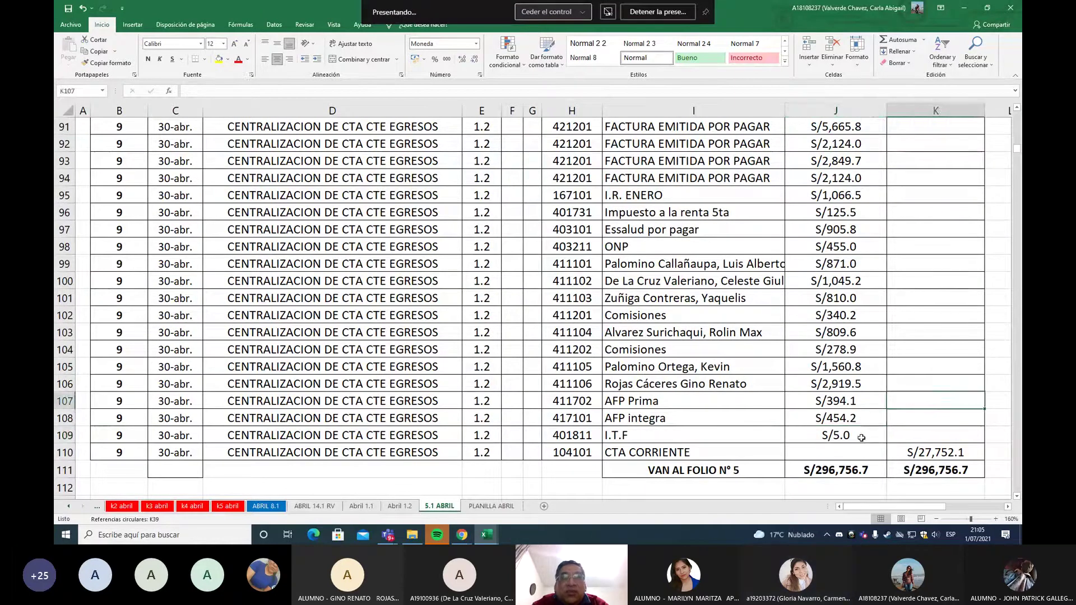
left_click(861, 438)
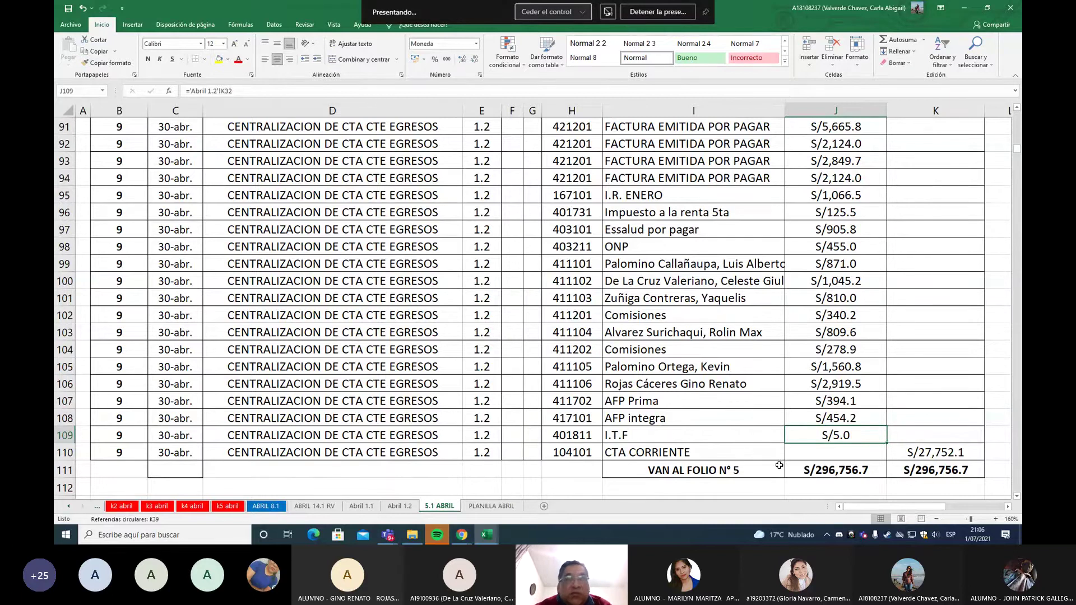
Review payroll entry 10 in rows 126 to 143 and payroll expense entry 11 through the folio totals in row 149.
scroll(725, 447, "down", 4)
scroll(722, 449, "down", 7)
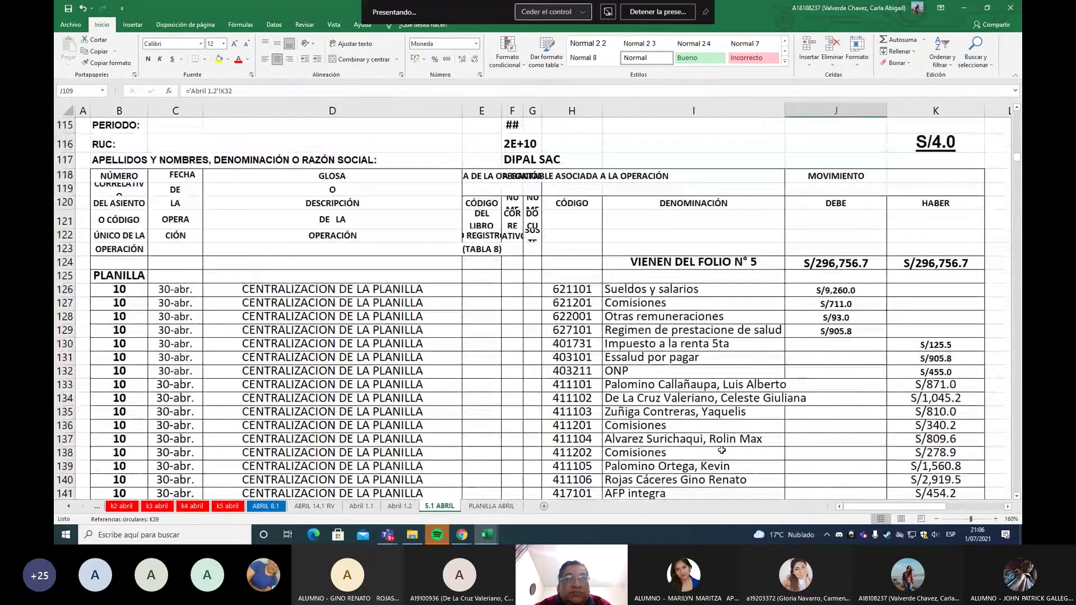
scroll(721, 449, "down", 1)
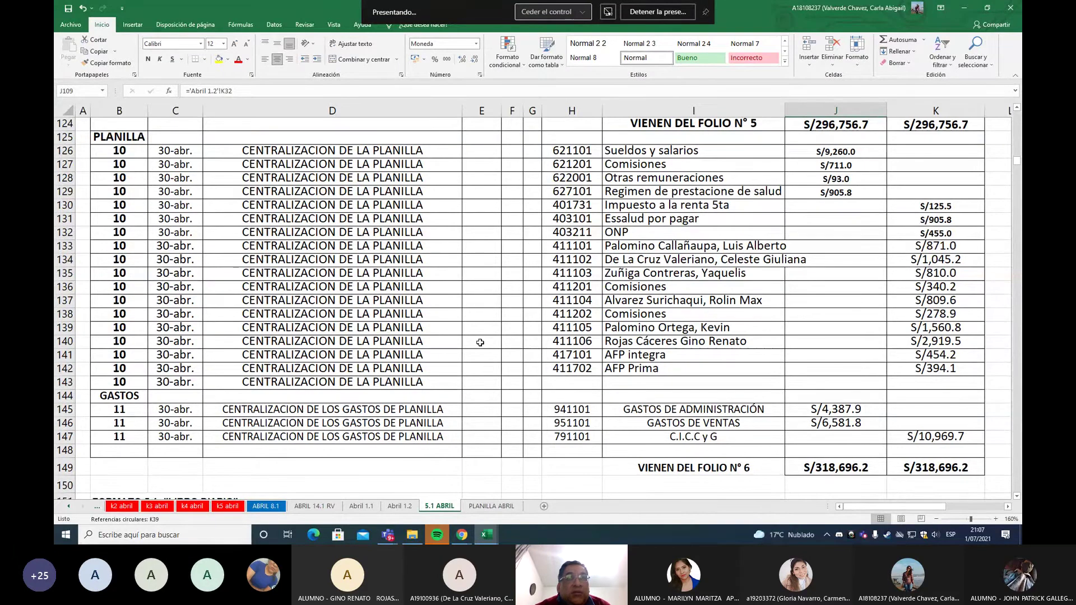
scroll(501, 348, "down", 6)
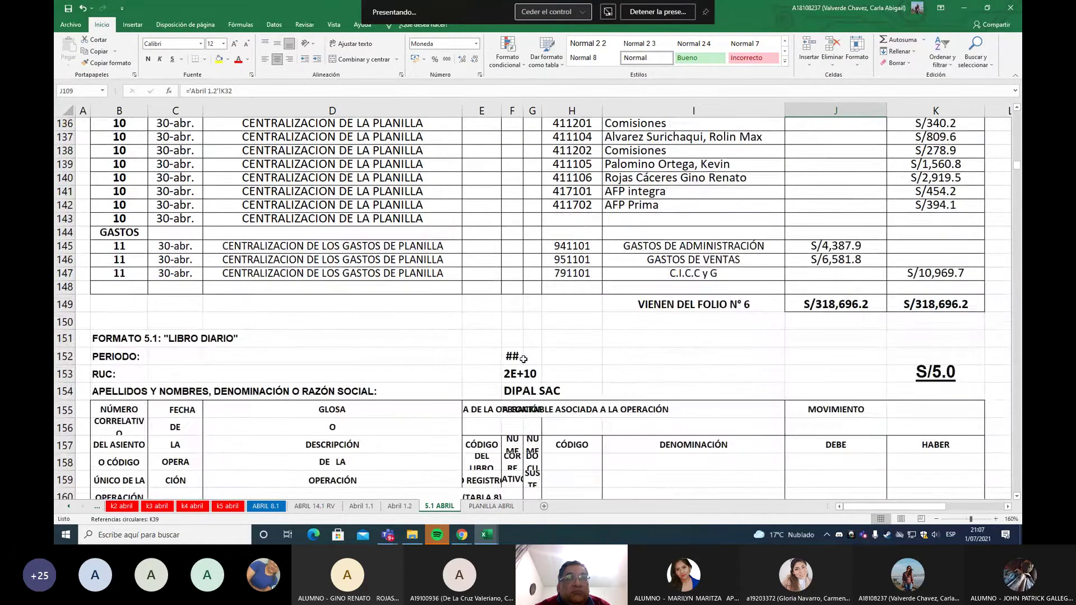
Examine the depreciation, rent and insurance entries 12 to 18 in rows 163 to 185 and the totals in row 186.
scroll(501, 347, "down", 6)
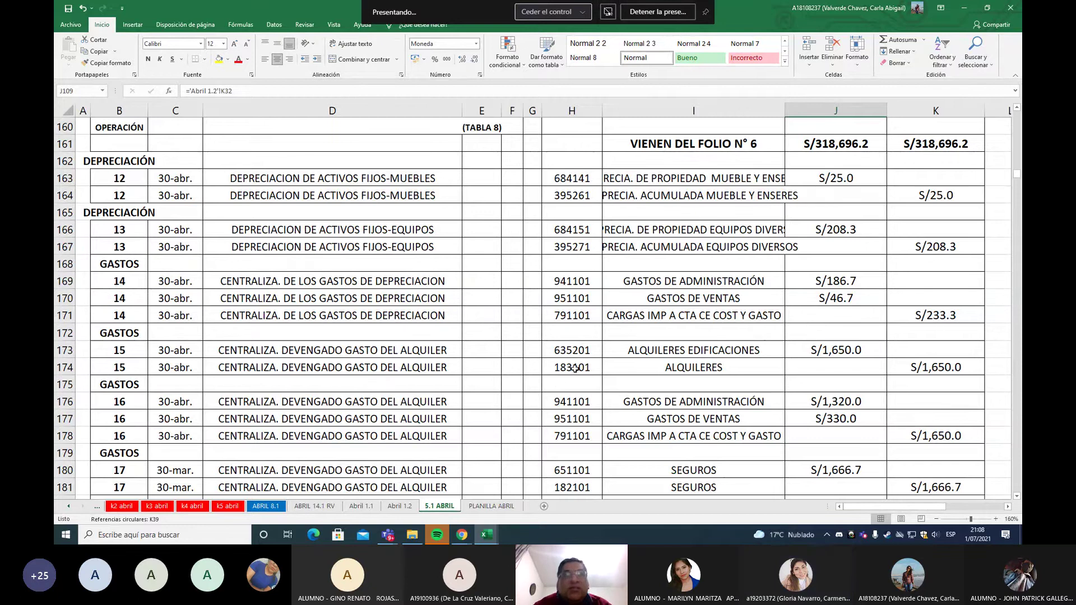
scroll(578, 368, "down", 2)
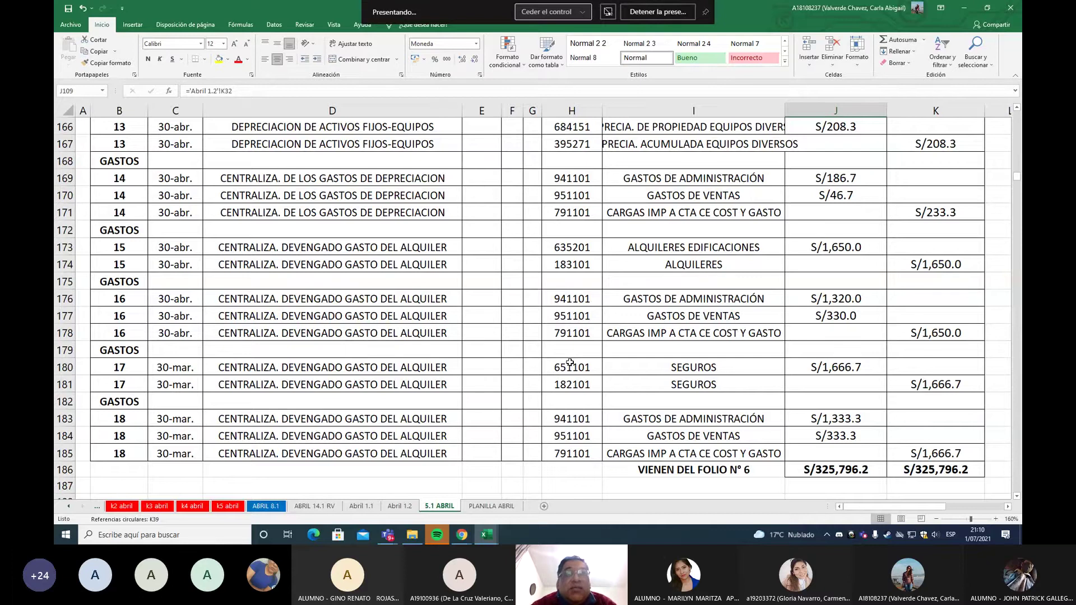
scroll(613, 343, "down", 1)
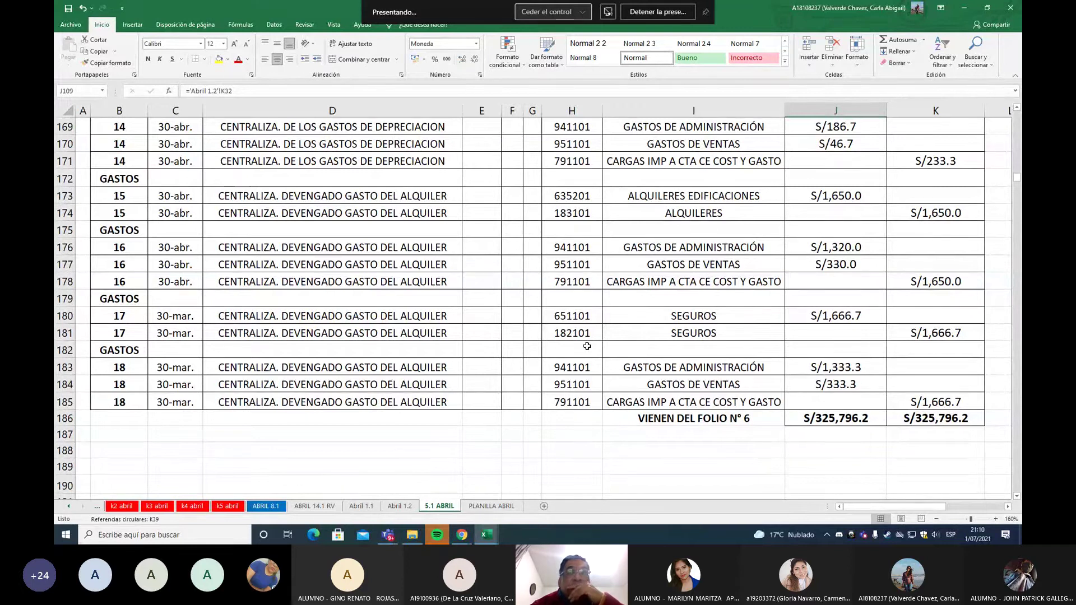
scroll(588, 342, "down", 9)
scroll(601, 314, "up", 9)
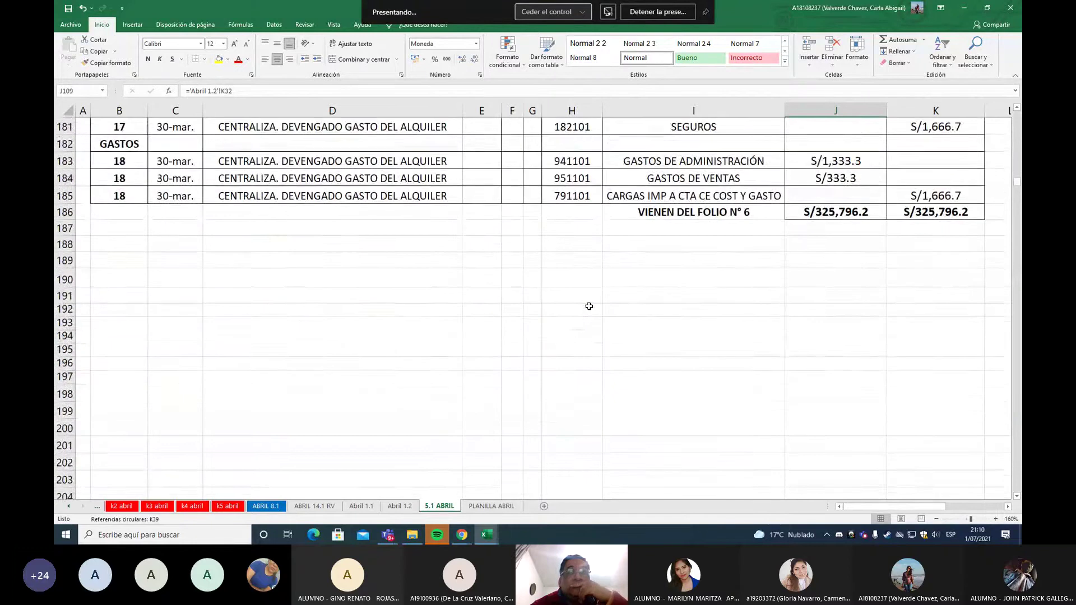
scroll(591, 308, "up", 1)
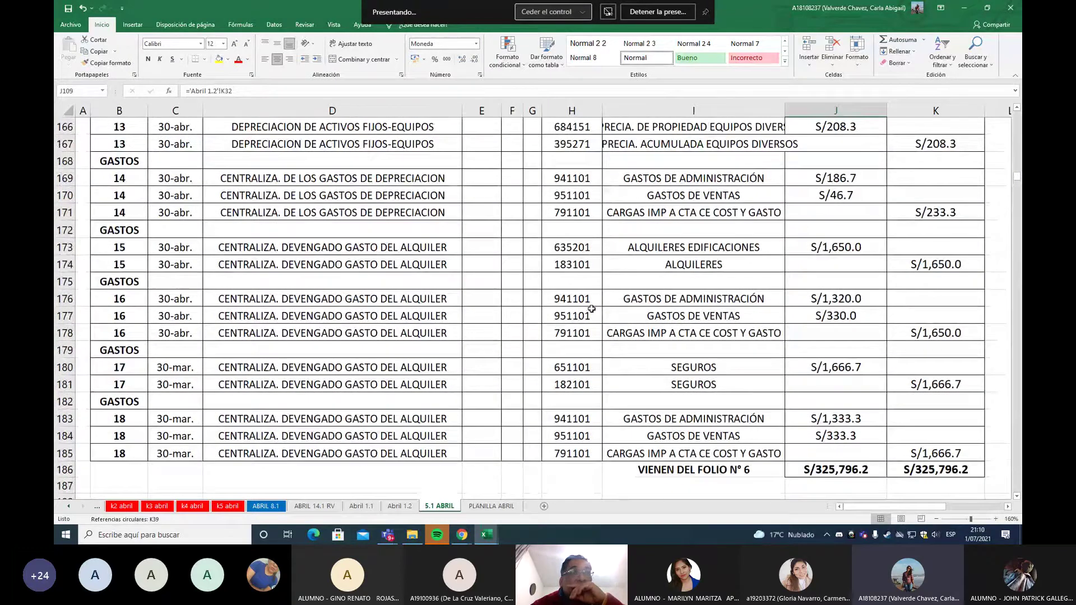
scroll(596, 343, "up", 1)
scroll(595, 342, "down", 1)
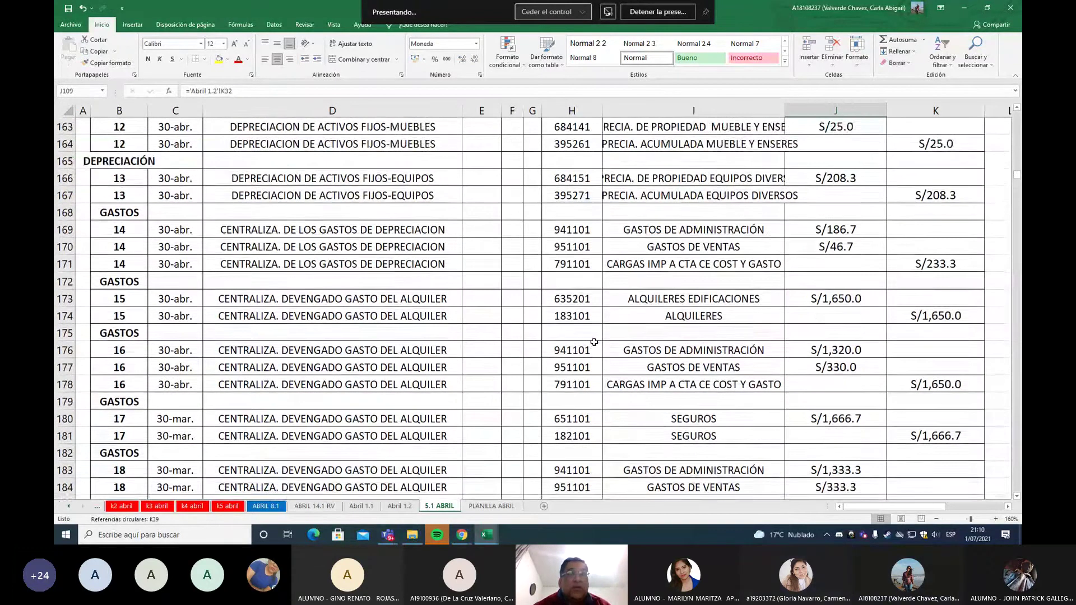
scroll(593, 342, "up", 1)
scroll(538, 341, "down", 1)
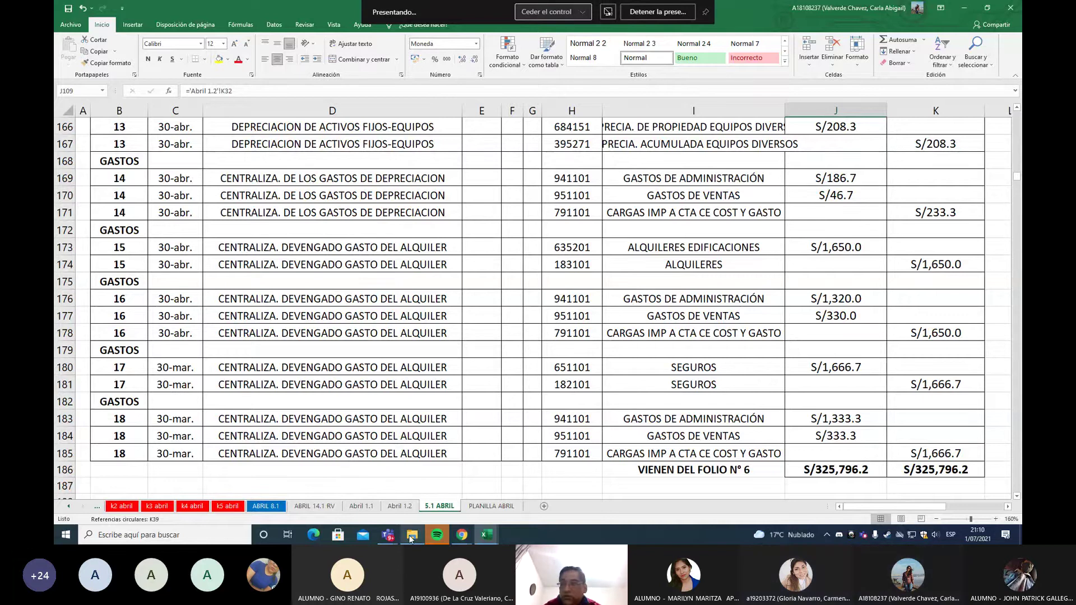
Show the April valued inventory registers on the k2 abril and k1 abril sheets.
mouse_move(411, 538)
left_click(497, 407)
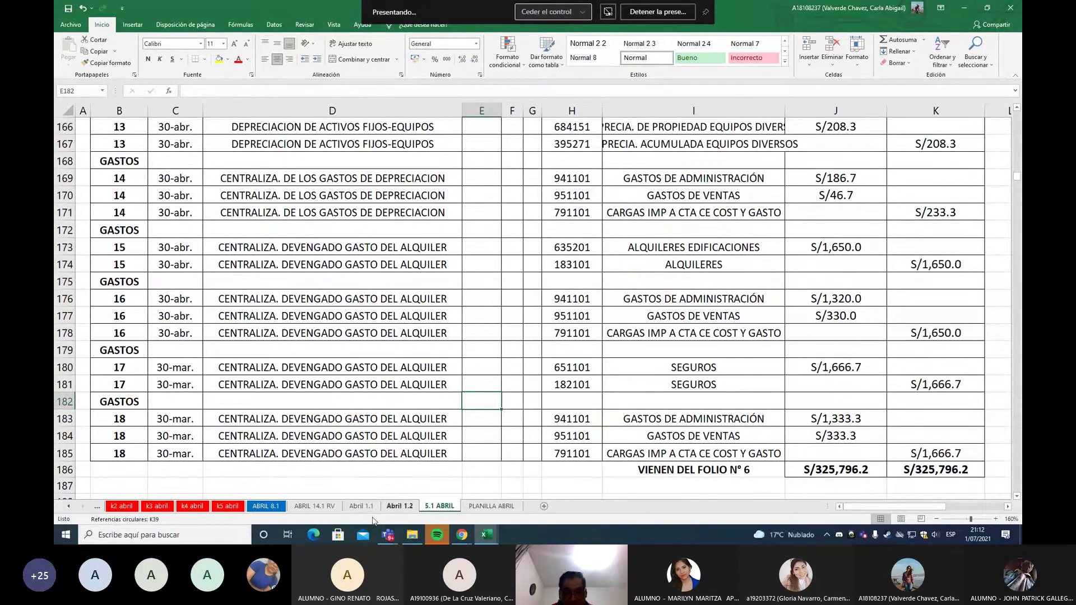
left_click(121, 506)
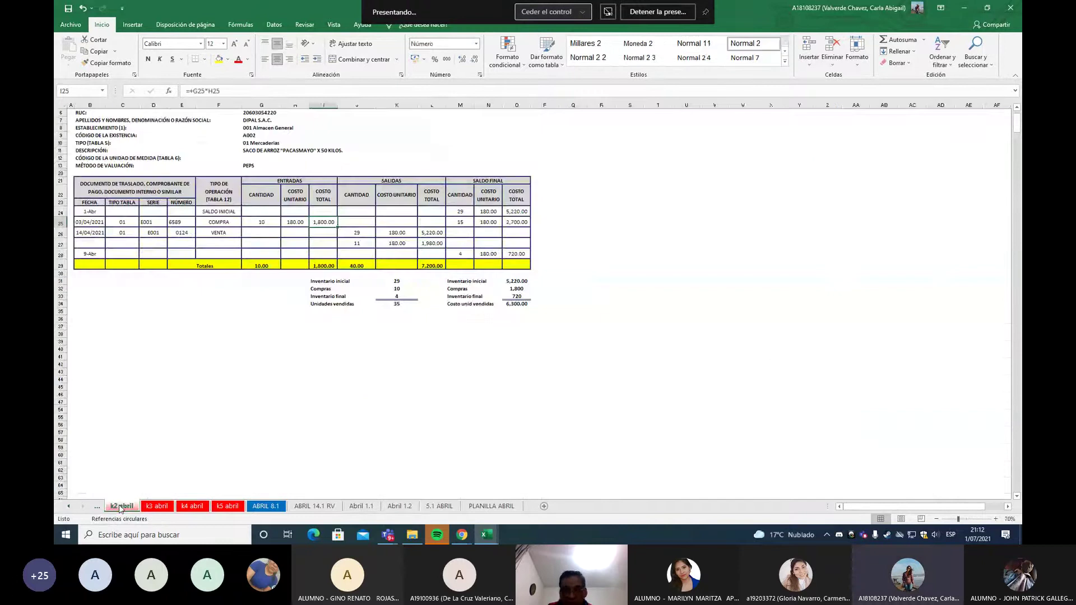
left_click(68, 506)
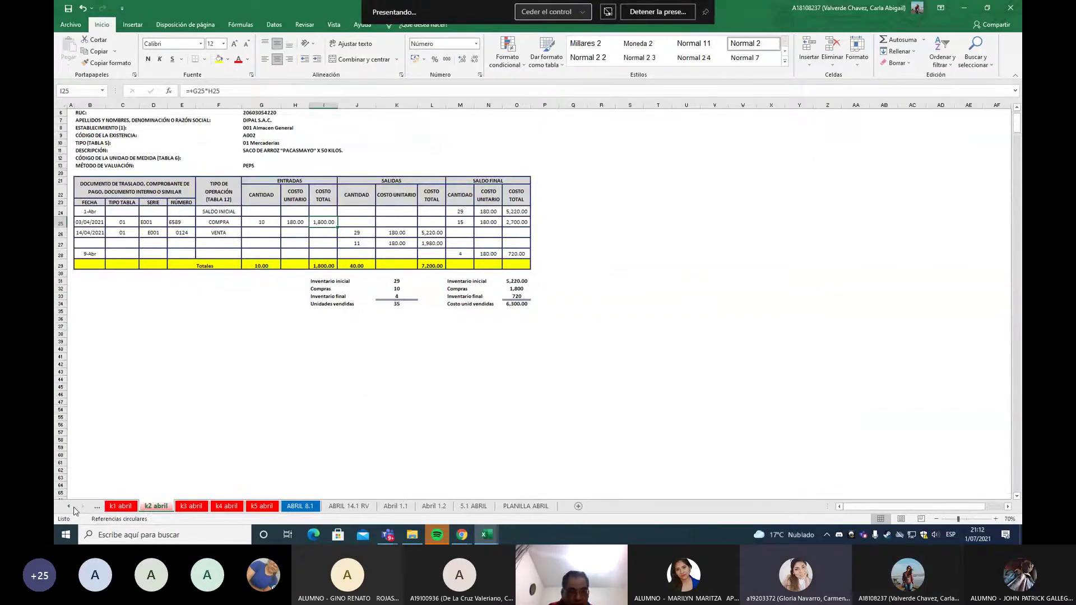
left_click(68, 507)
left_click(172, 507)
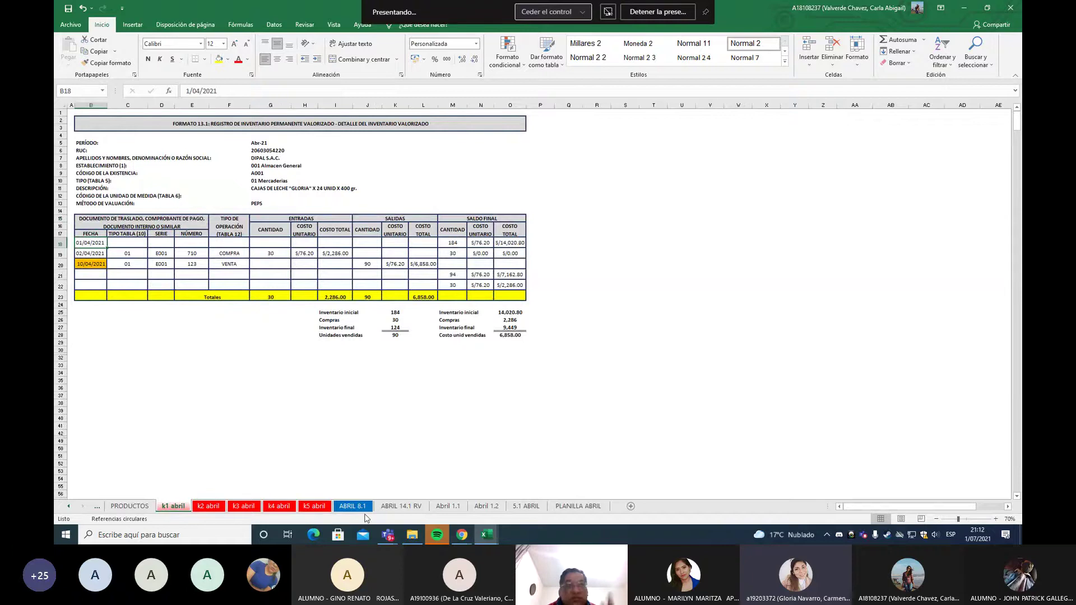
Open the DIPAL JULIO workbook from the DIPAL folder, show its JULIO K1 sheet and enable editing.
left_click(965, 9)
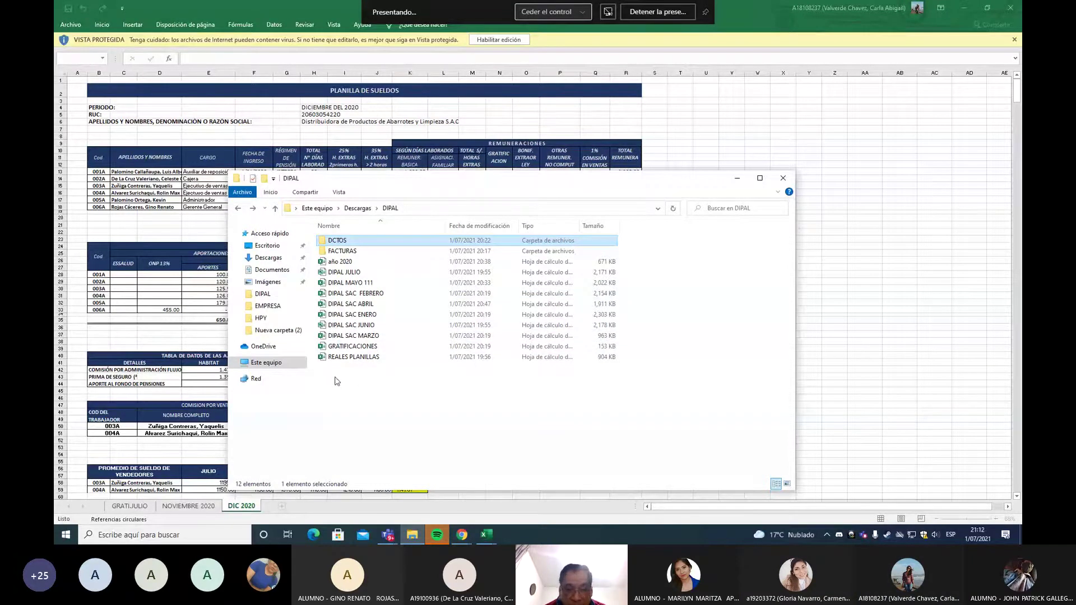
double_click(337, 273)
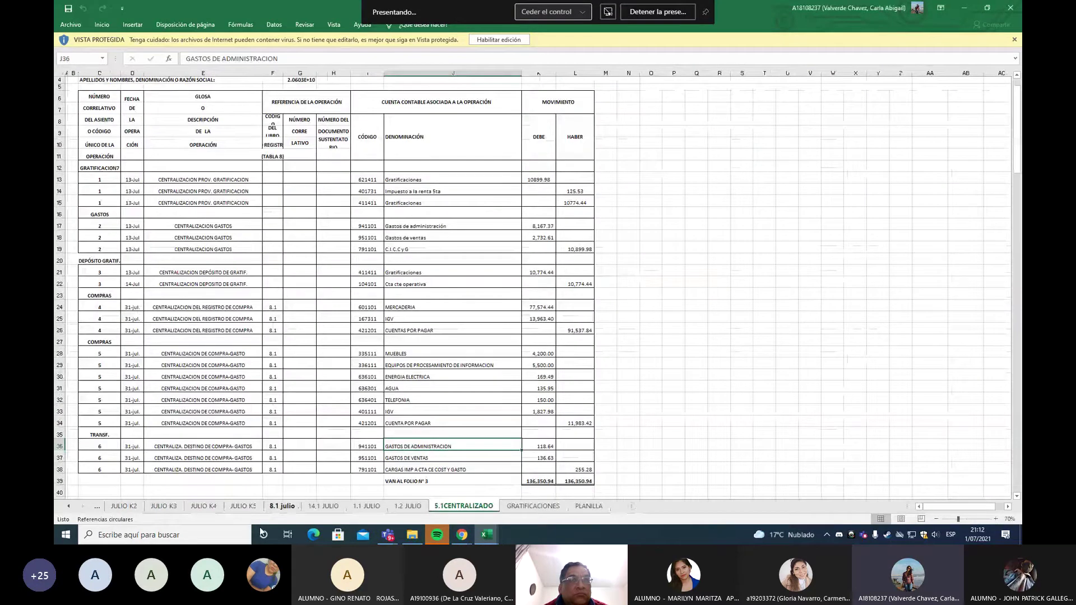
left_click(97, 506)
left_click(175, 506)
scroll(371, 422, "up", 4)
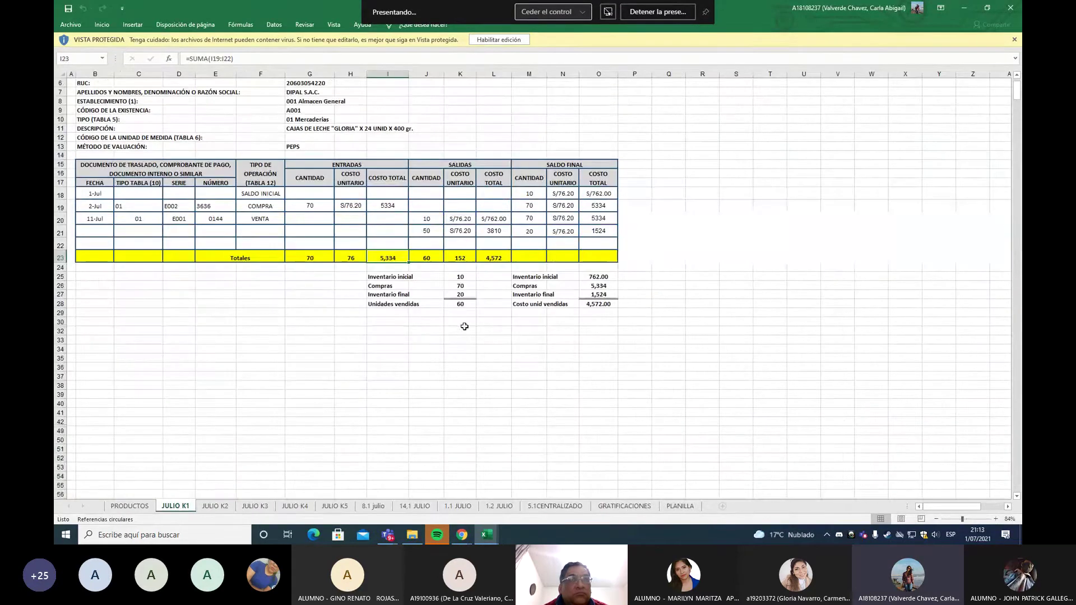
left_click(511, 43)
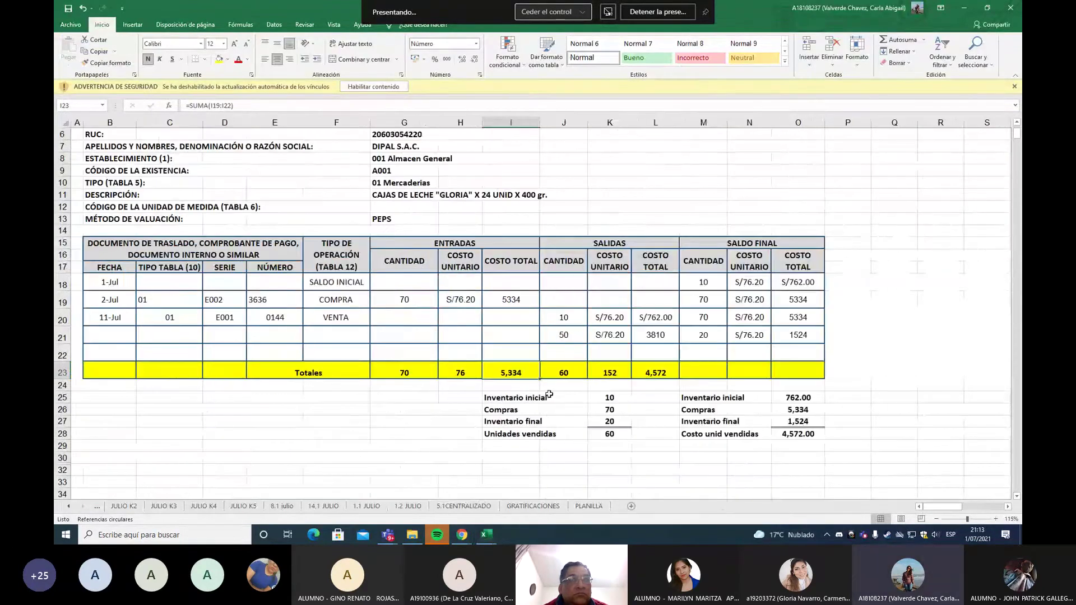
Narrow column G of the JULIO K1 register so the whole inventory table fits in view.
scroll(925, 512, "up", 2)
left_click_drag(946, 506, 935, 506)
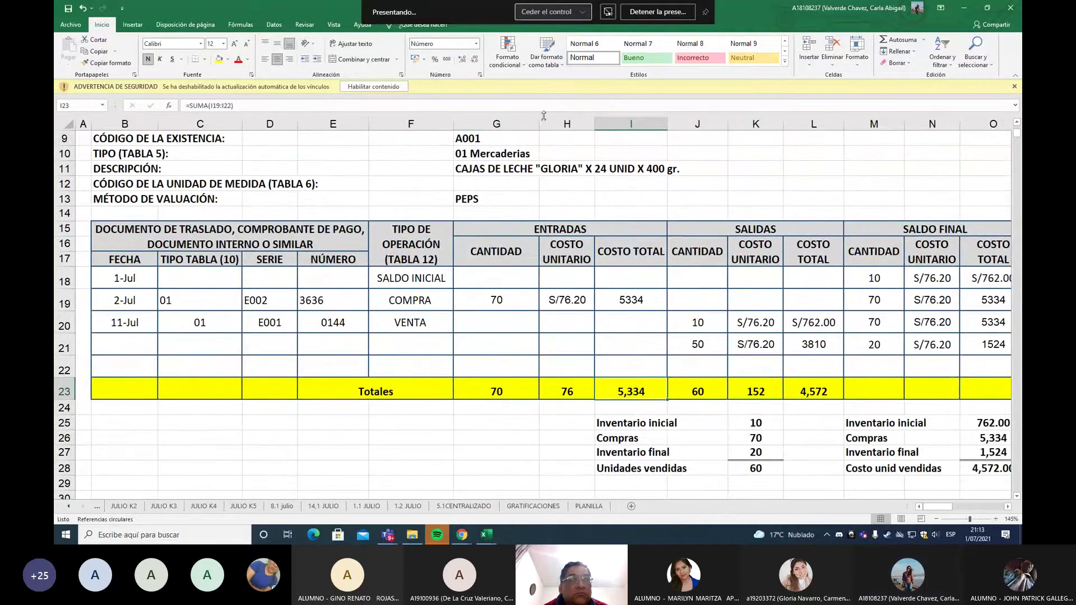
left_click_drag(541, 124, 508, 128)
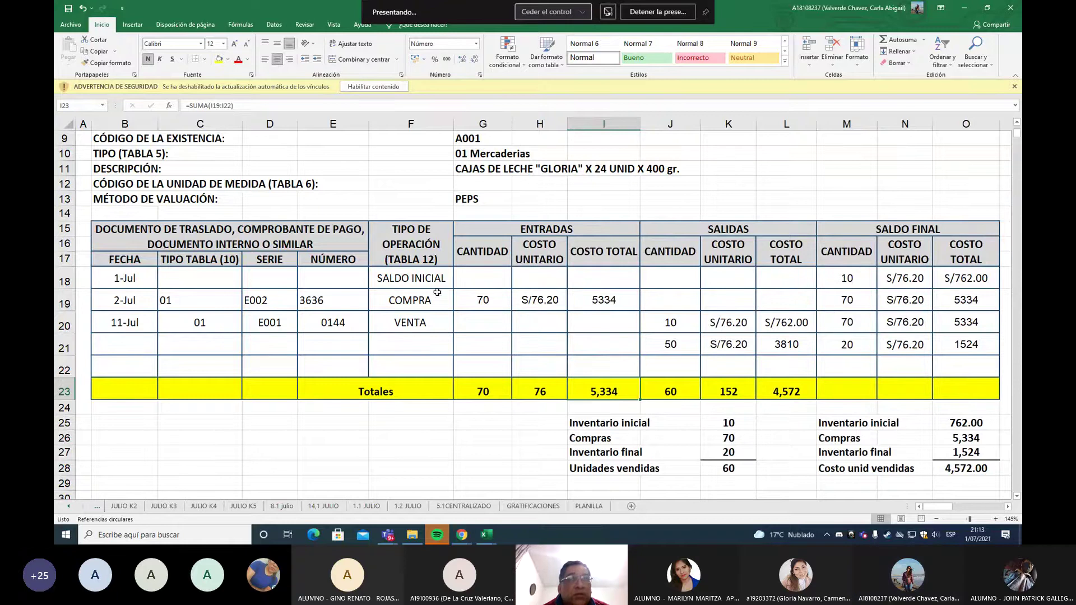
scroll(478, 440, "up", 1)
scroll(477, 439, "up", 1)
scroll(477, 440, "down", 1)
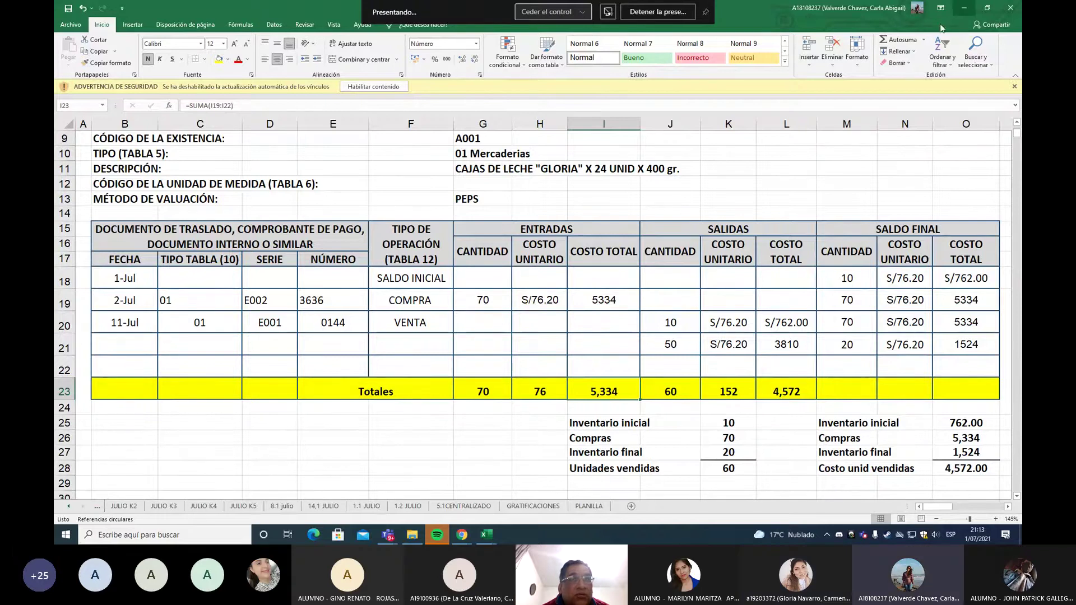
Examine the July inventory register for Pacasmayo rice sacks on the JULIO K2 sheet, down to its units and cost summary.
left_click(175, 507)
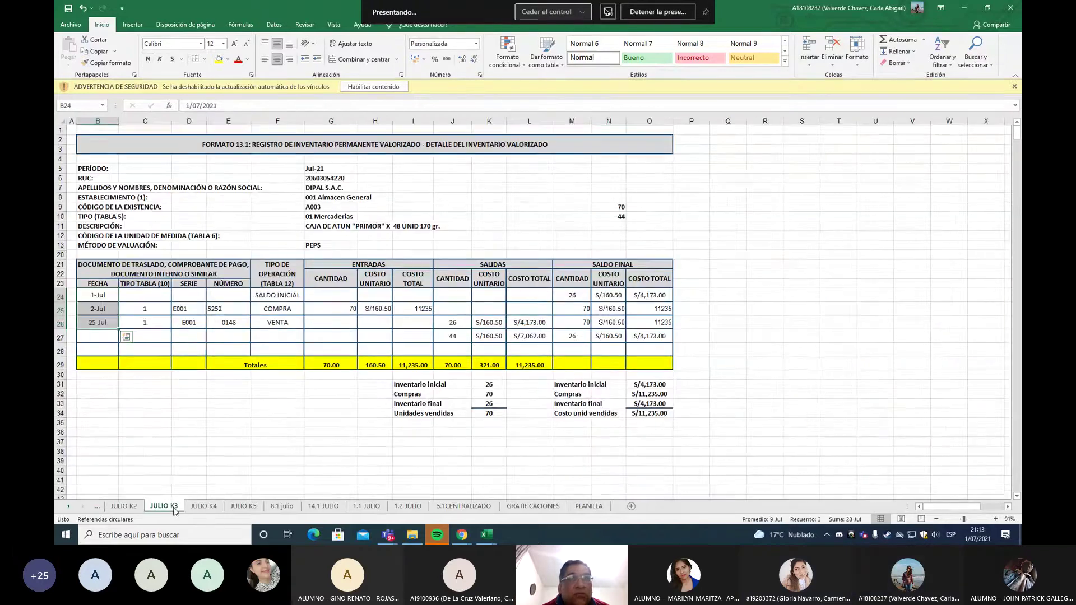
scroll(349, 407, "down", 1)
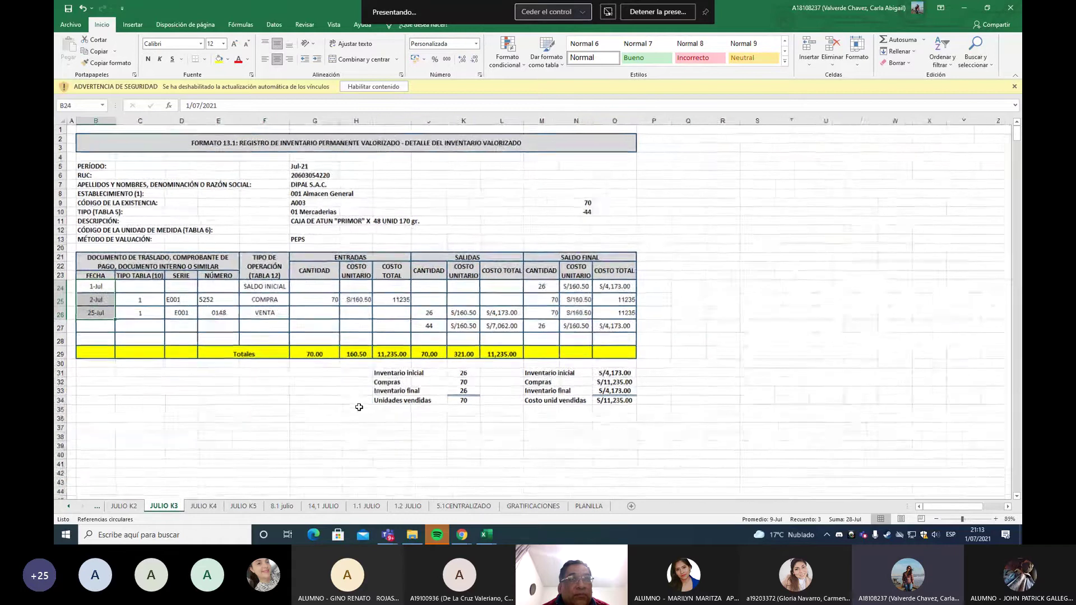
key("ctrl+Page_Up")
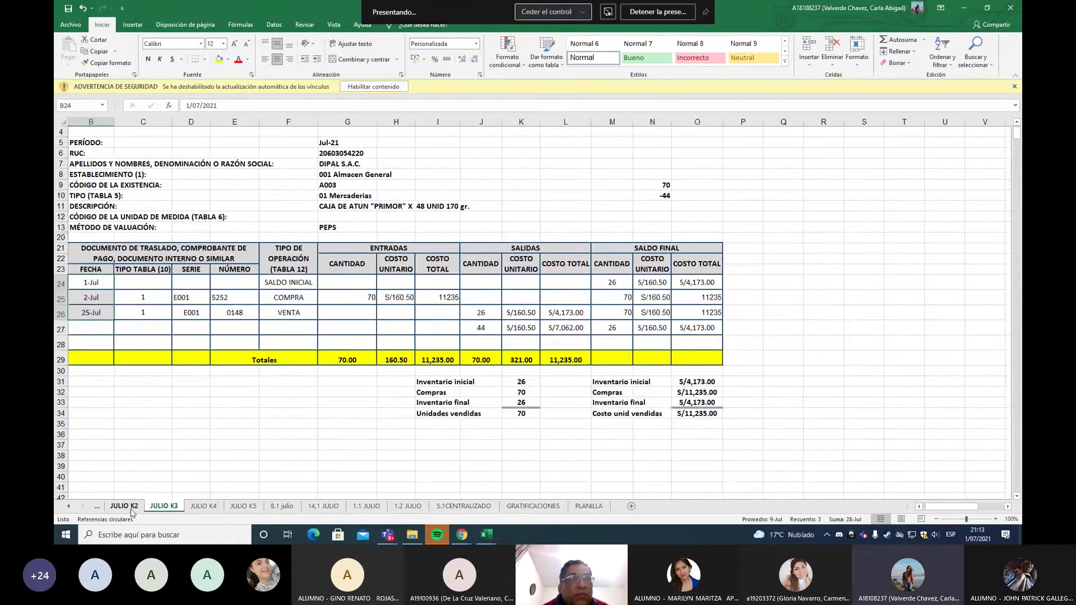
scroll(339, 414, "up", 4)
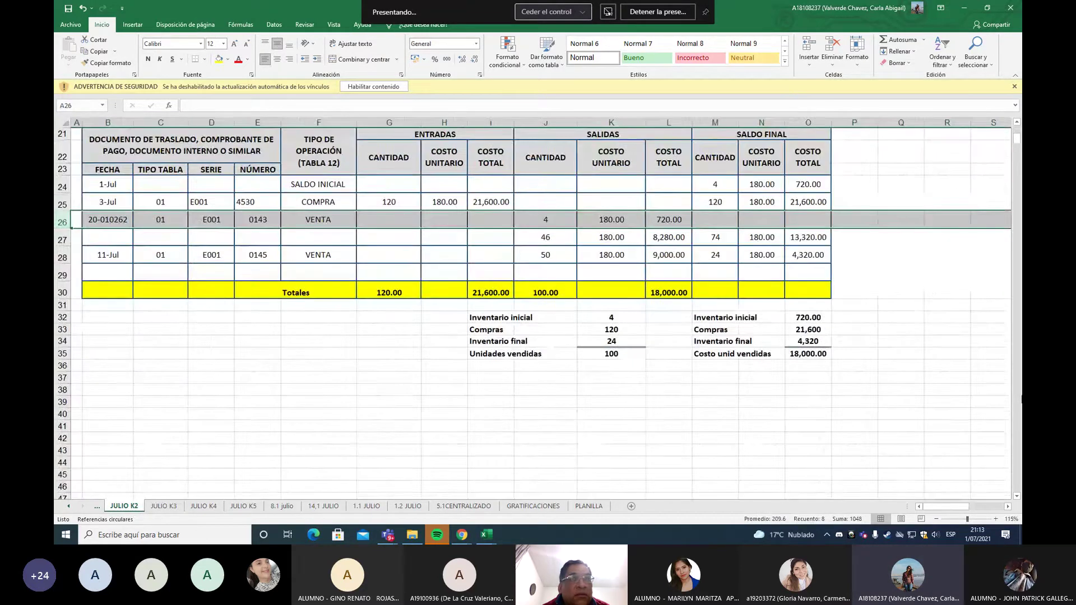
left_click(1016, 455)
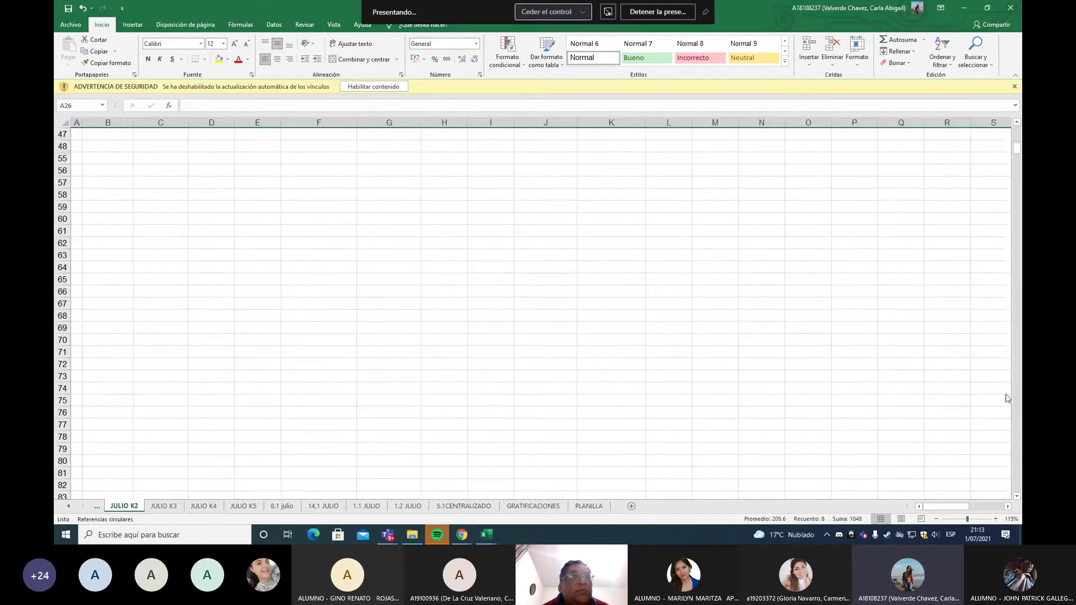
left_click(1018, 129)
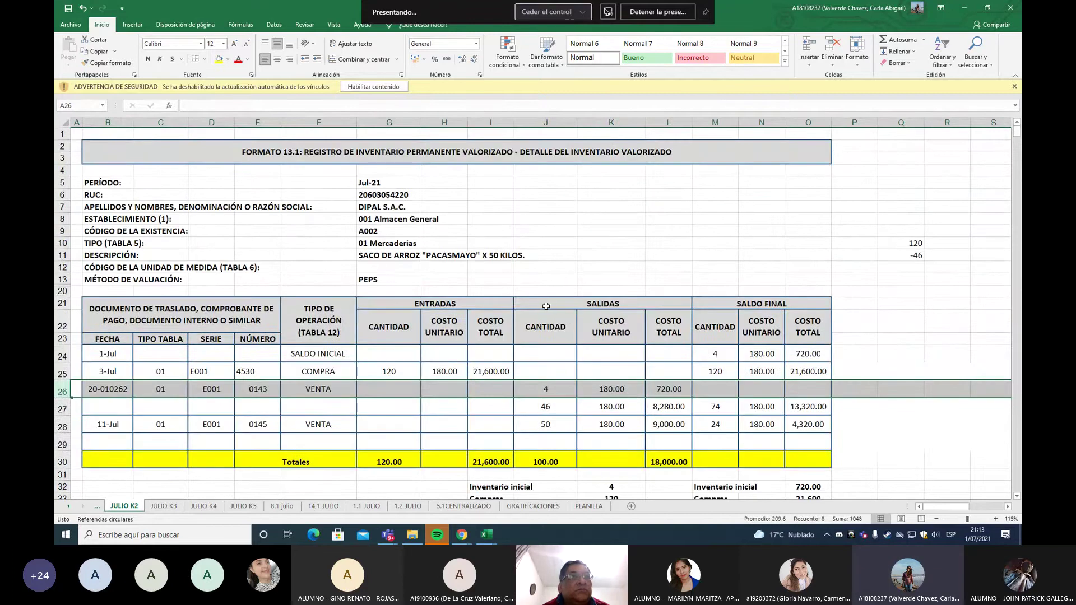
scroll(558, 304, "down", 1)
scroll(557, 303, "down", 1)
scroll(554, 308, "up", 2)
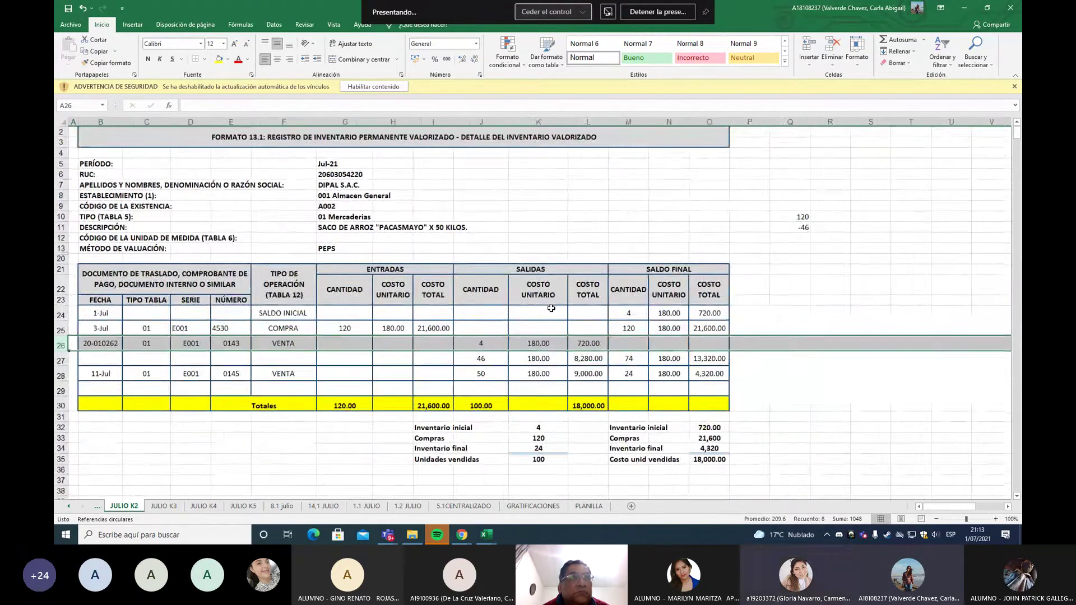
scroll(552, 316, "up", 1)
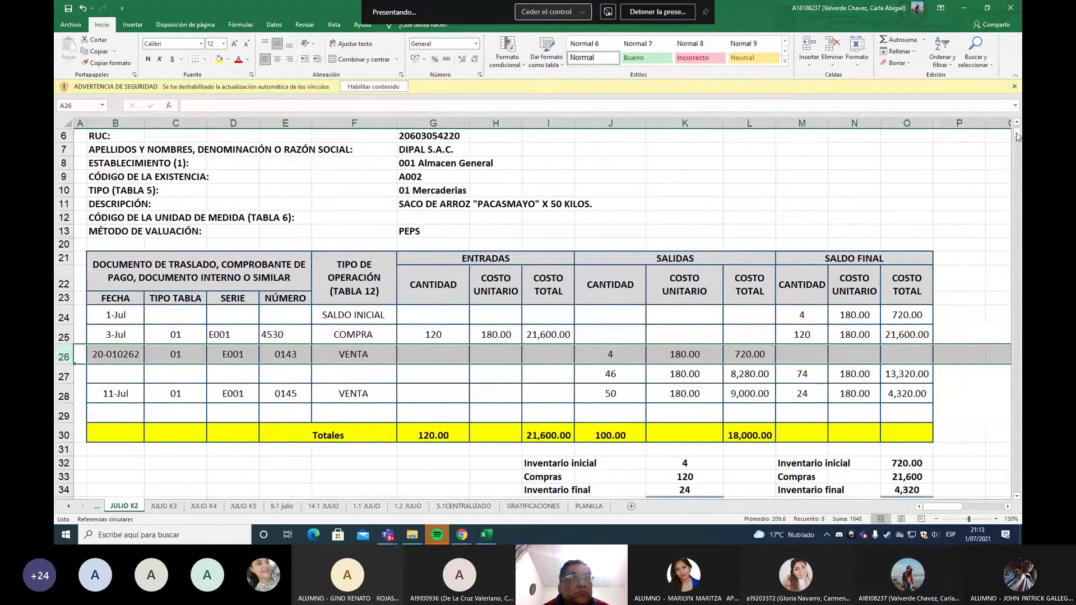
left_click_drag(1017, 133, 1017, 137)
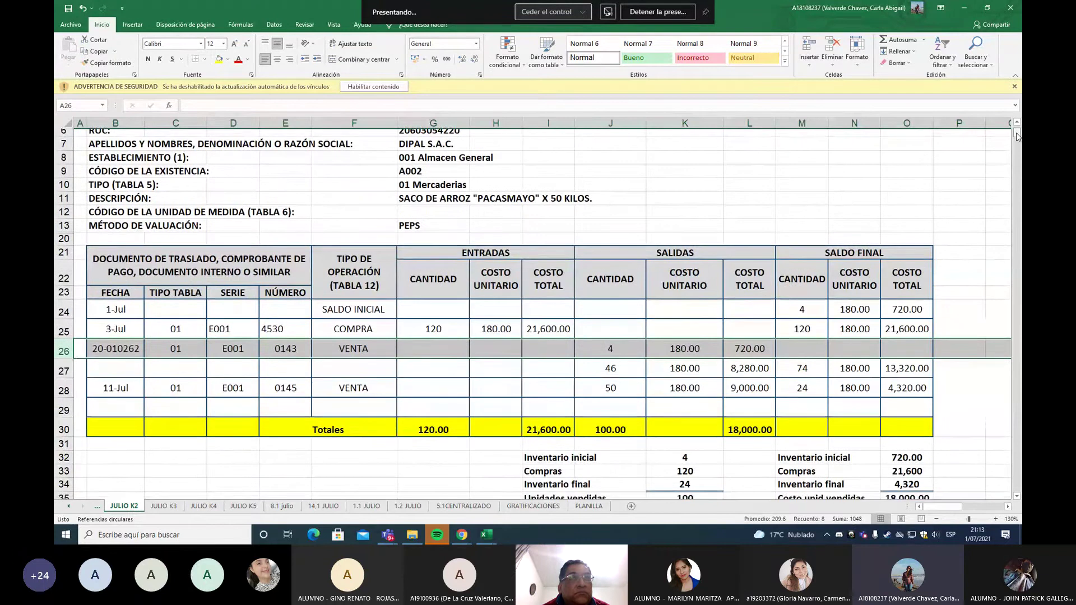
left_click(964, 405)
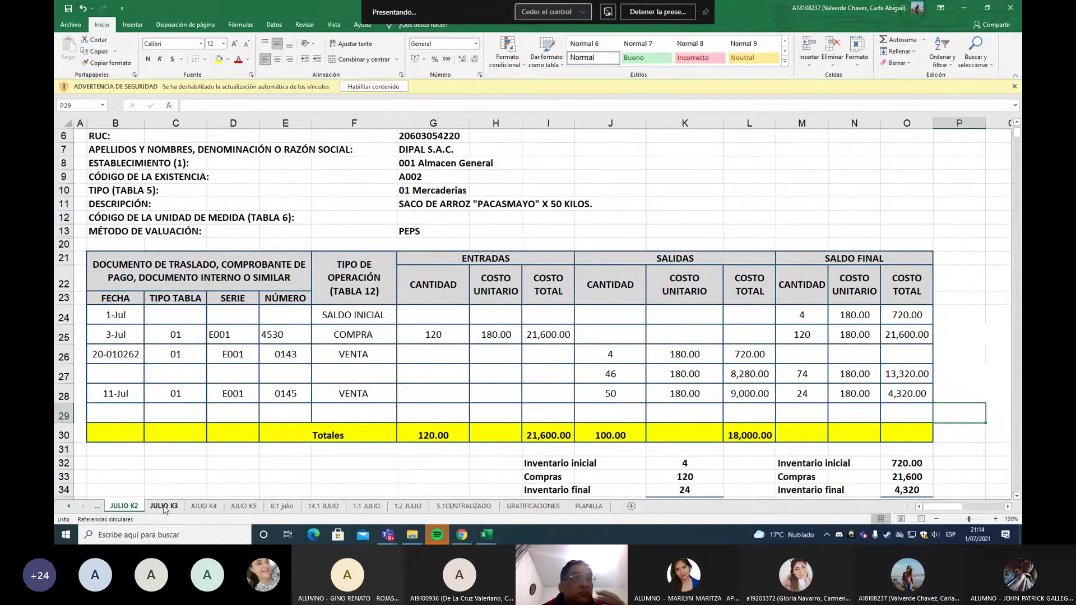
scroll(164, 509, "down", 1)
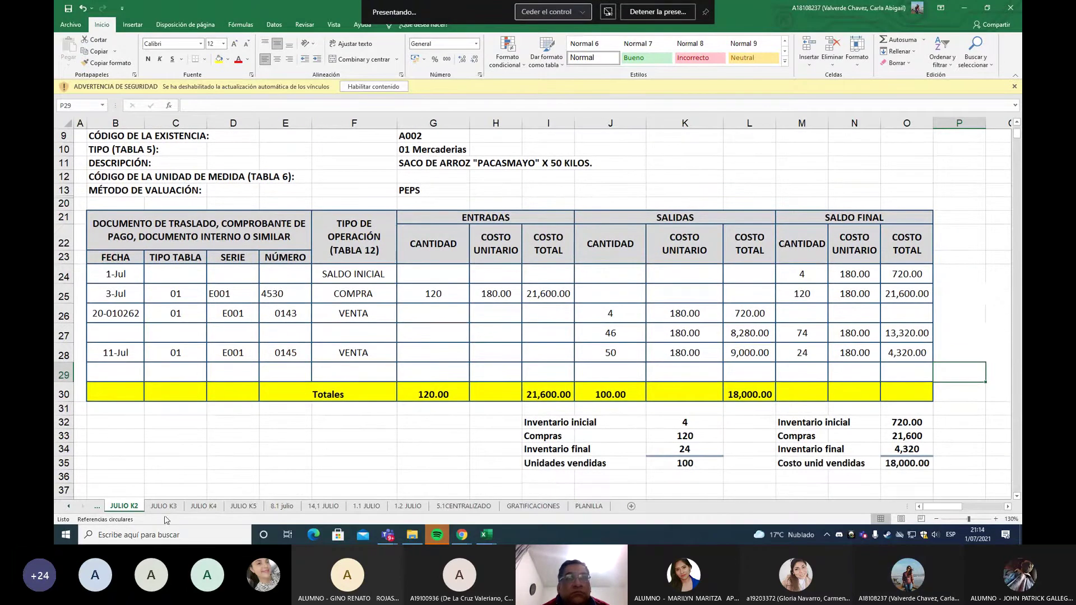
Show the July inventory register for Primor tuna boxes on the JULIO K3 sheet at a readable size.
left_click(173, 507)
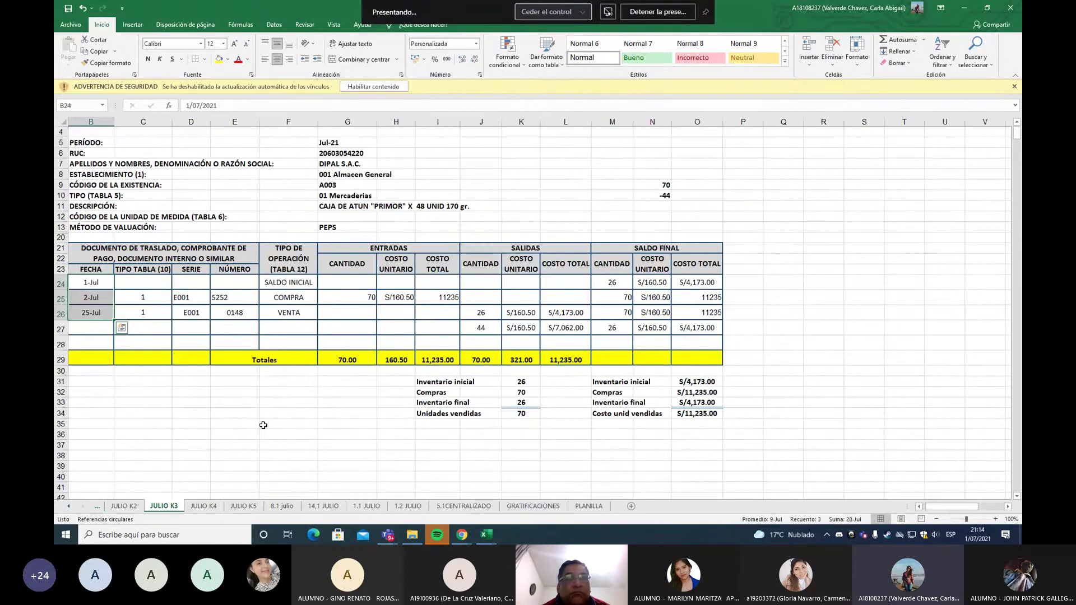
scroll(262, 425, "up", 3, "ctrl")
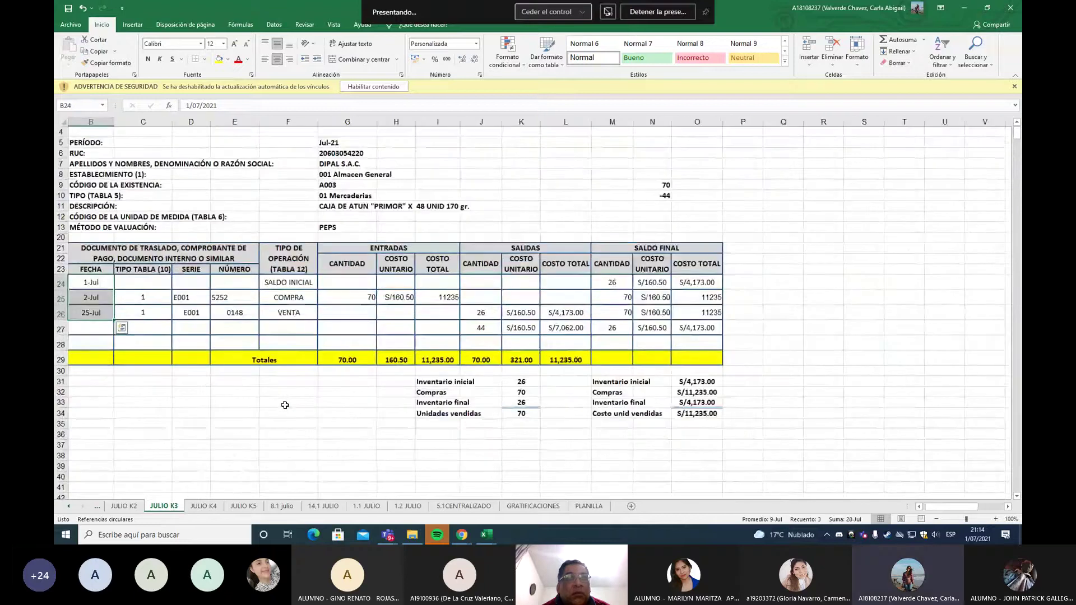
scroll(284, 404, "up", 1, "ctrl")
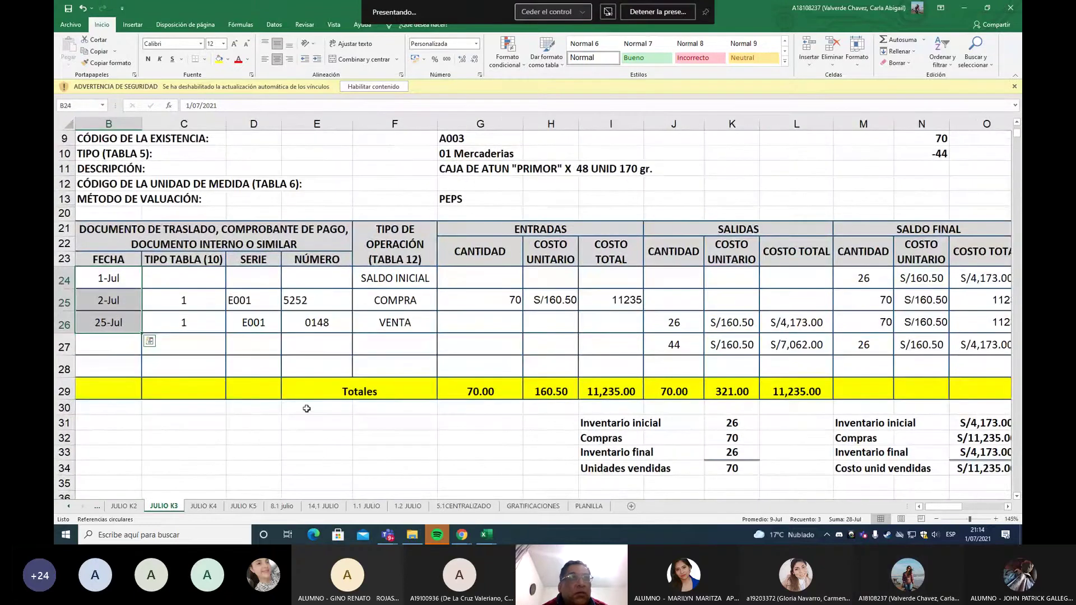
Examine the Ace detergent register on the JULIO K4 sheet, including its entries, exits and final balance columns.
left_click(204, 506)
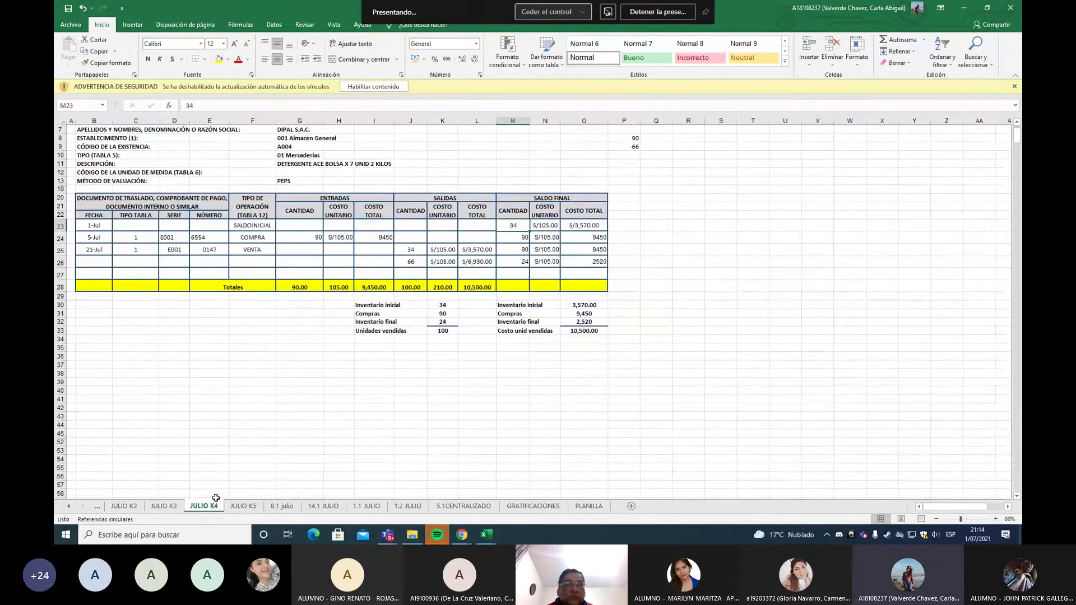
scroll(250, 434, "up", 4, "ctrl")
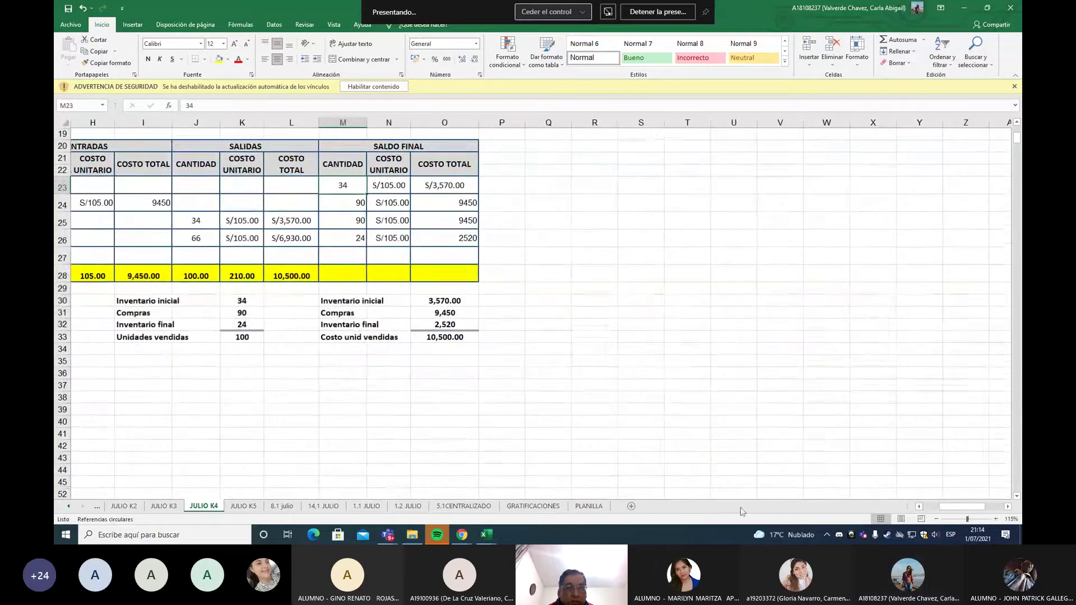
scroll(375, 408, "left", 5)
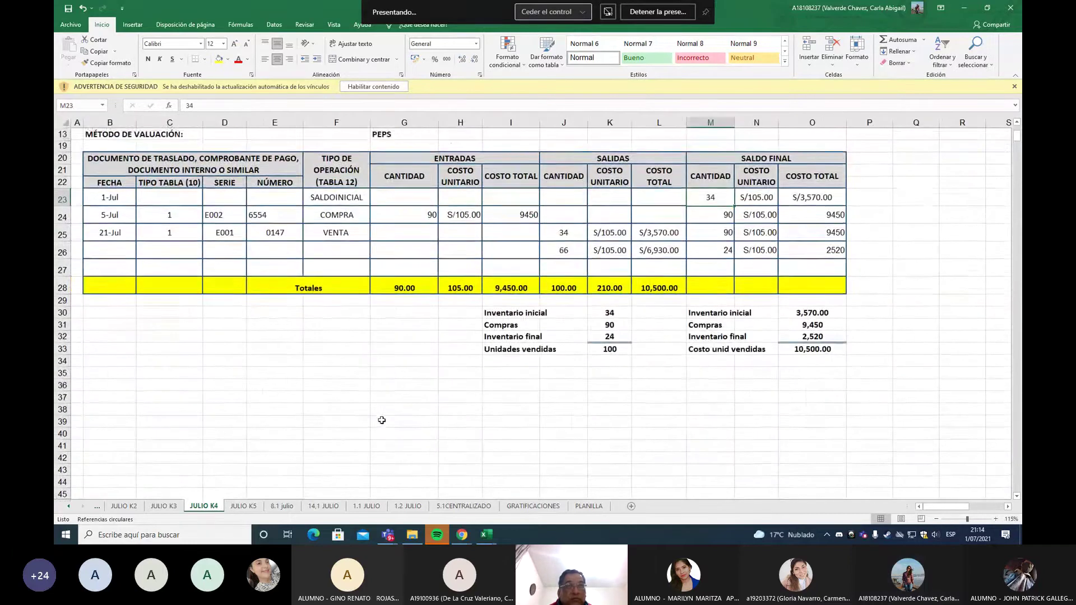
scroll(376, 408, "up", 3)
scroll(375, 408, "up", 1)
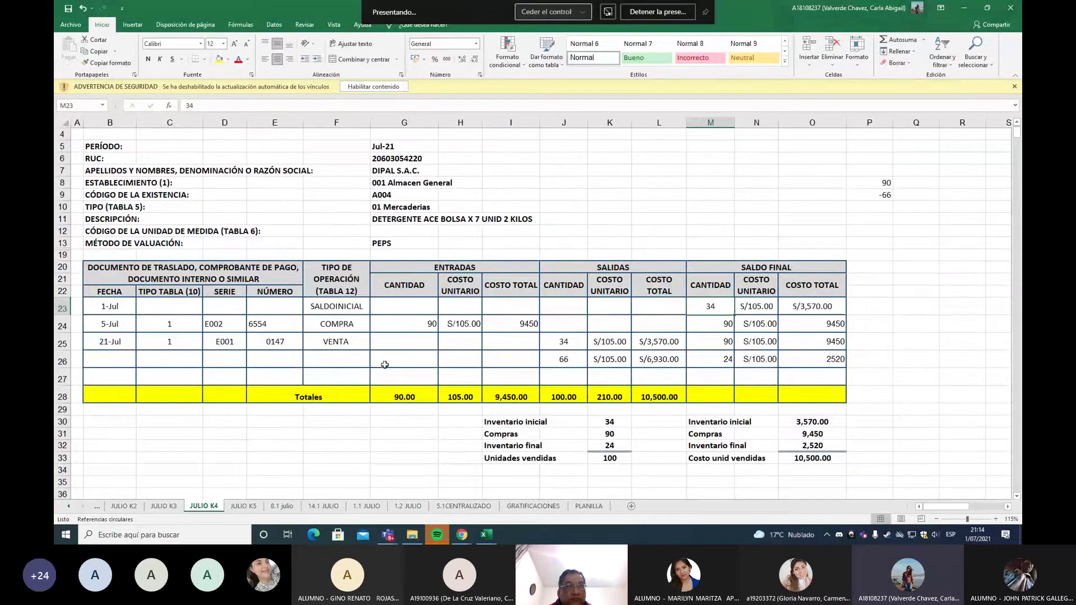
scroll(415, 376, "up", 2, "ctrl")
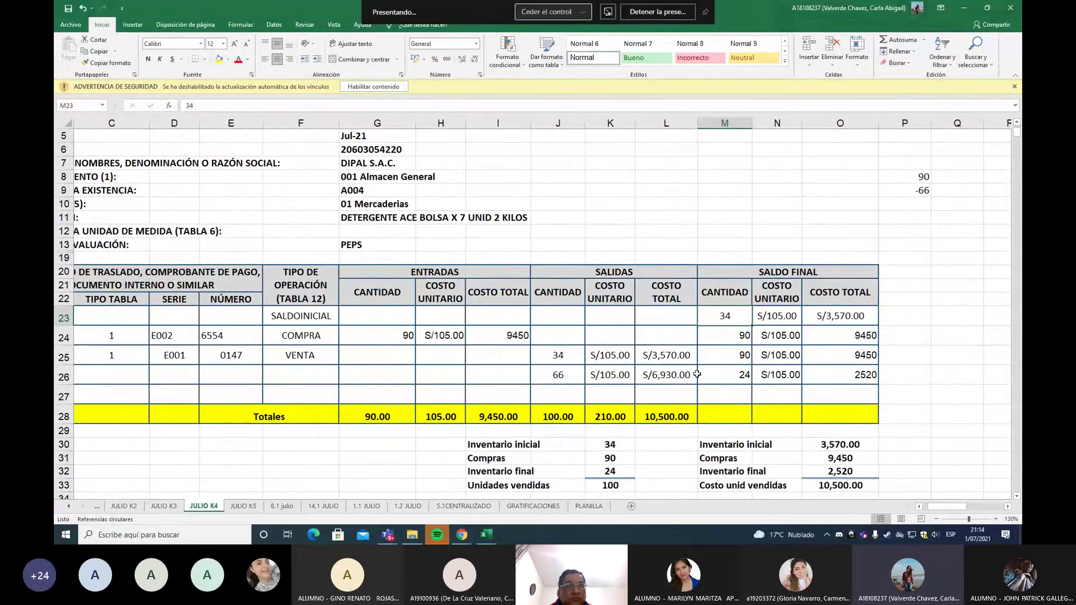
scroll(677, 374, "up", 1, "ctrl")
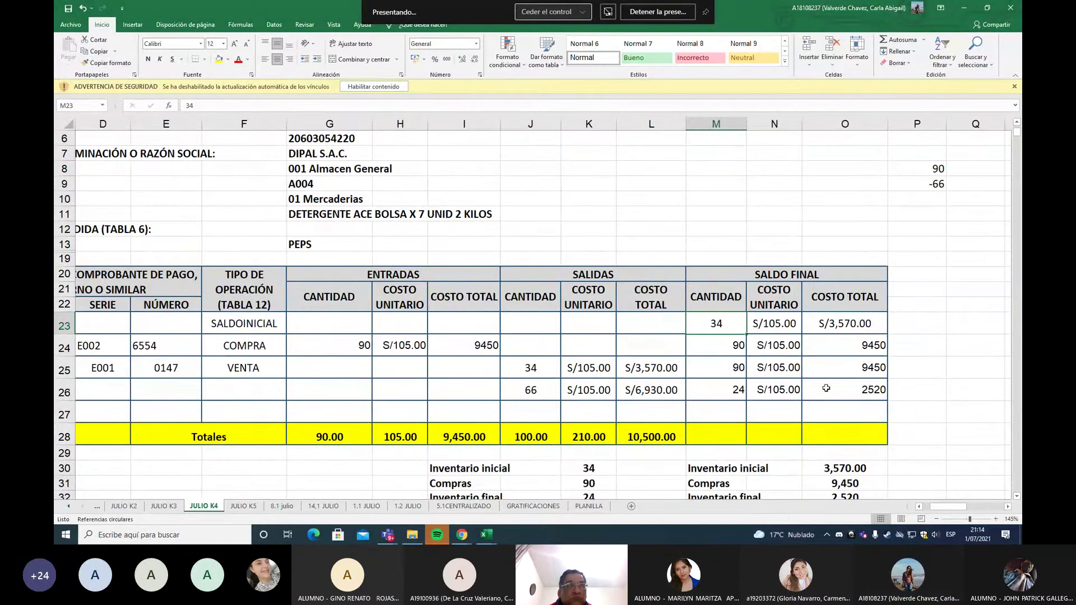
Show the JULIO K5 inventory register, followed by the purchase register on the 8.1 julio sheet.
left_click(246, 510)
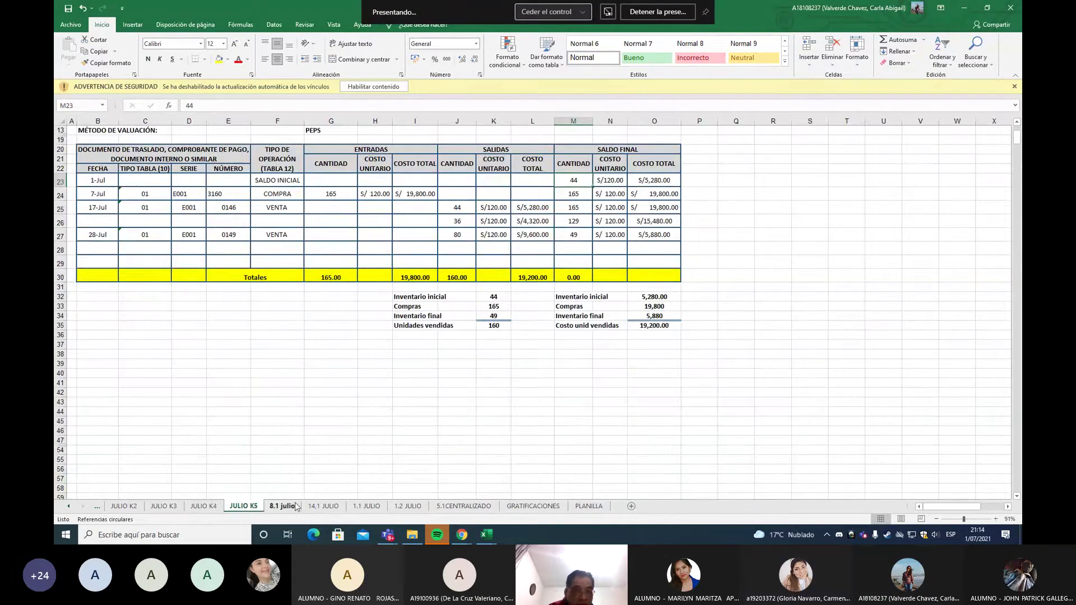
left_click(287, 507)
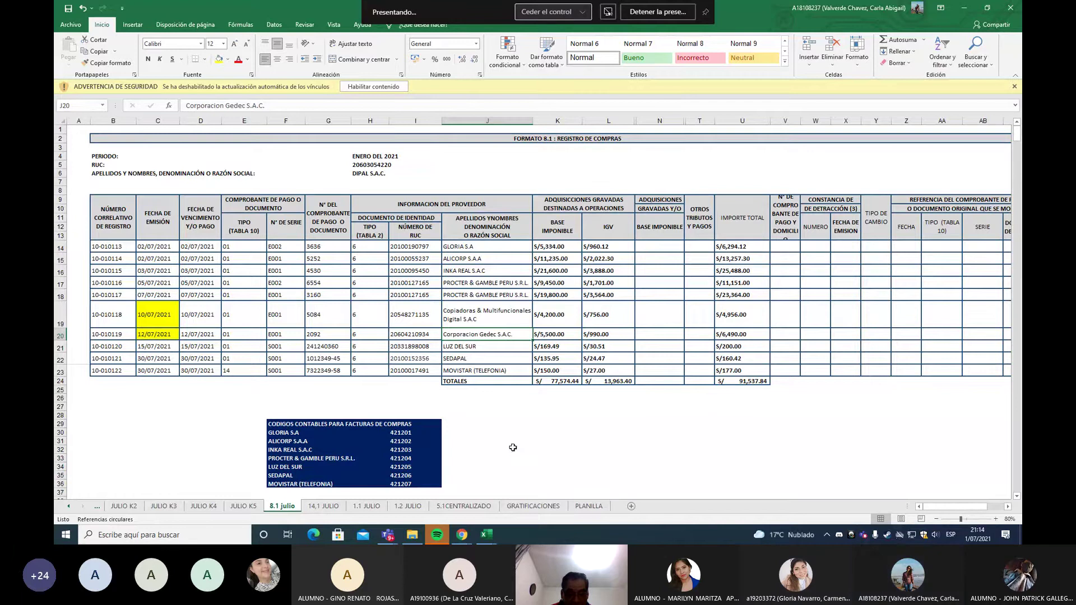
scroll(512, 448, "up", 2)
left_click_drag(941, 504, 934, 504)
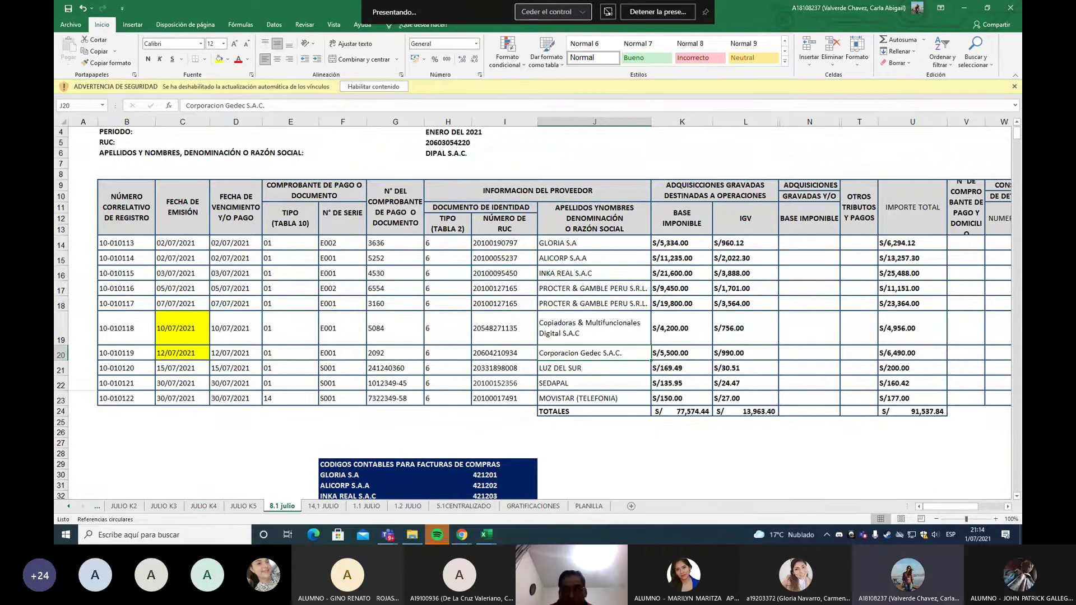
Open the REALES PLANILLAS workbook from the DIPAL folder and show its NOV-20, MARZO and ENERO payroll sheets.
left_click(964, 8)
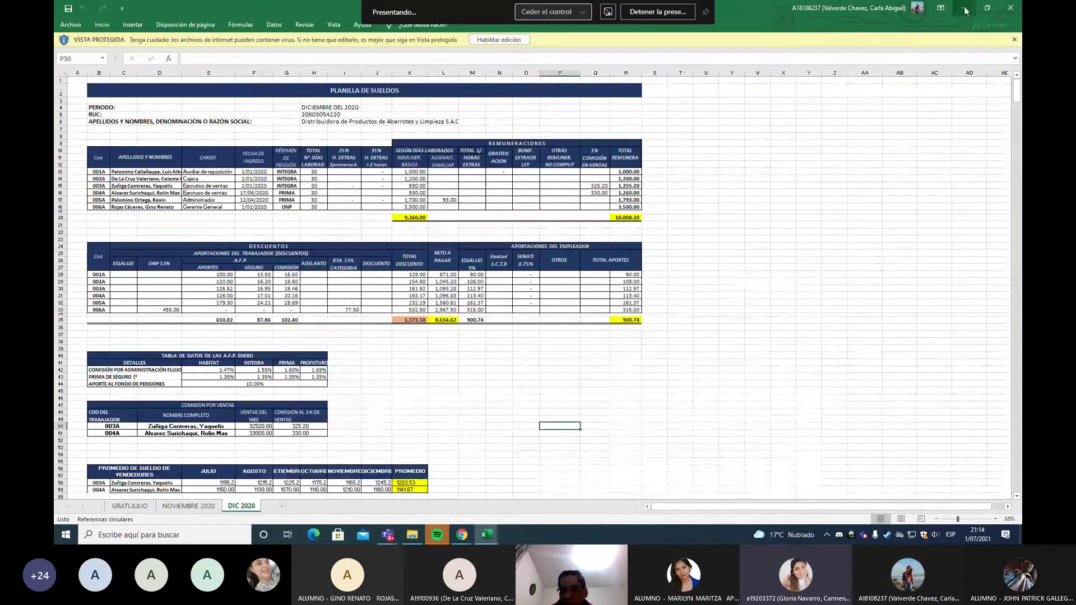
left_click(964, 8)
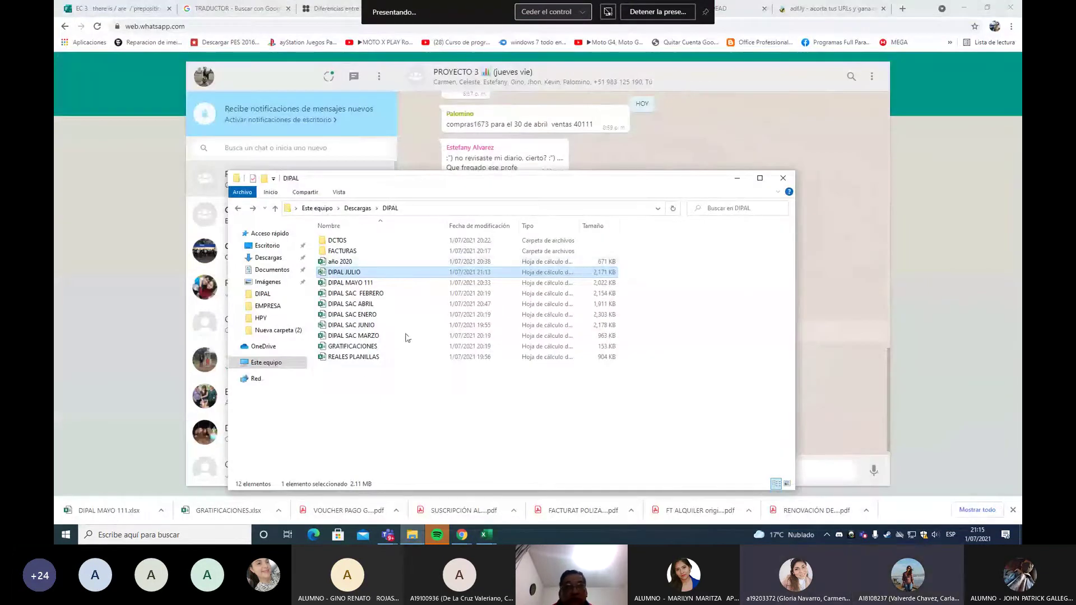
double_click(347, 358)
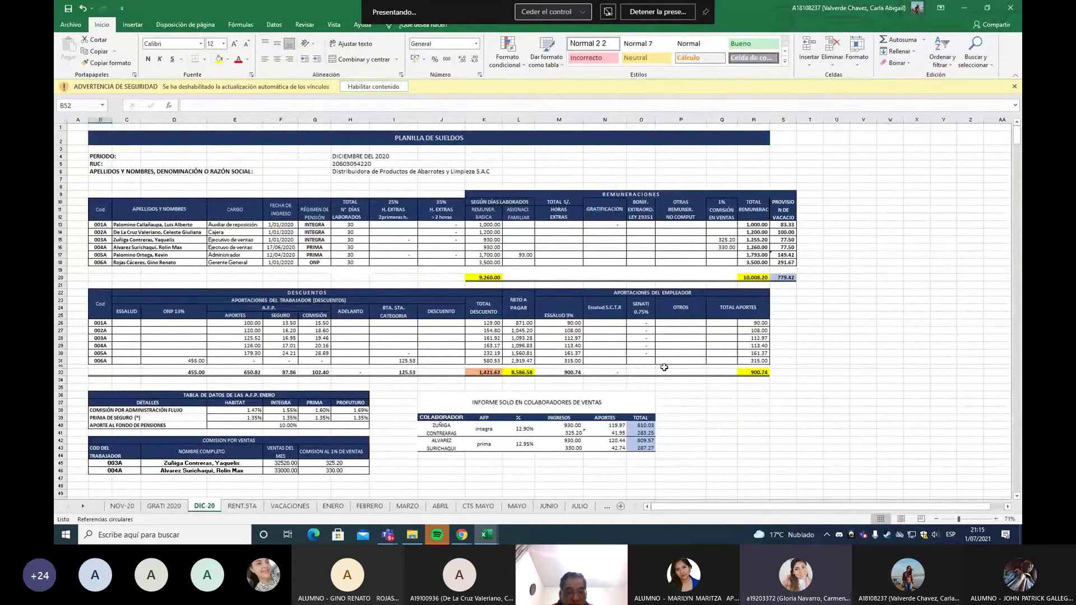
left_click(124, 506)
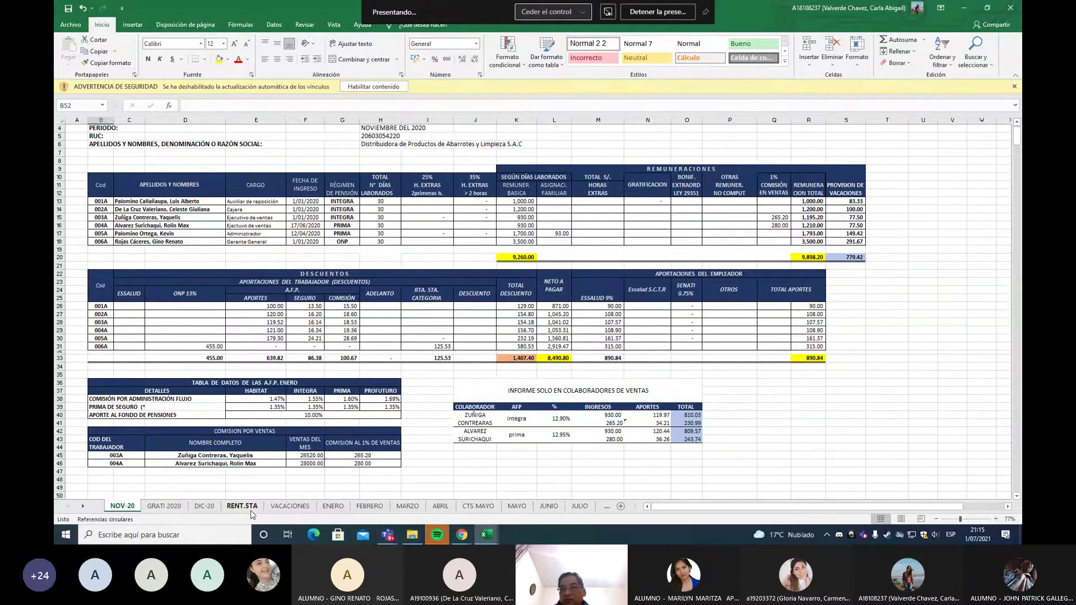
left_click(407, 507)
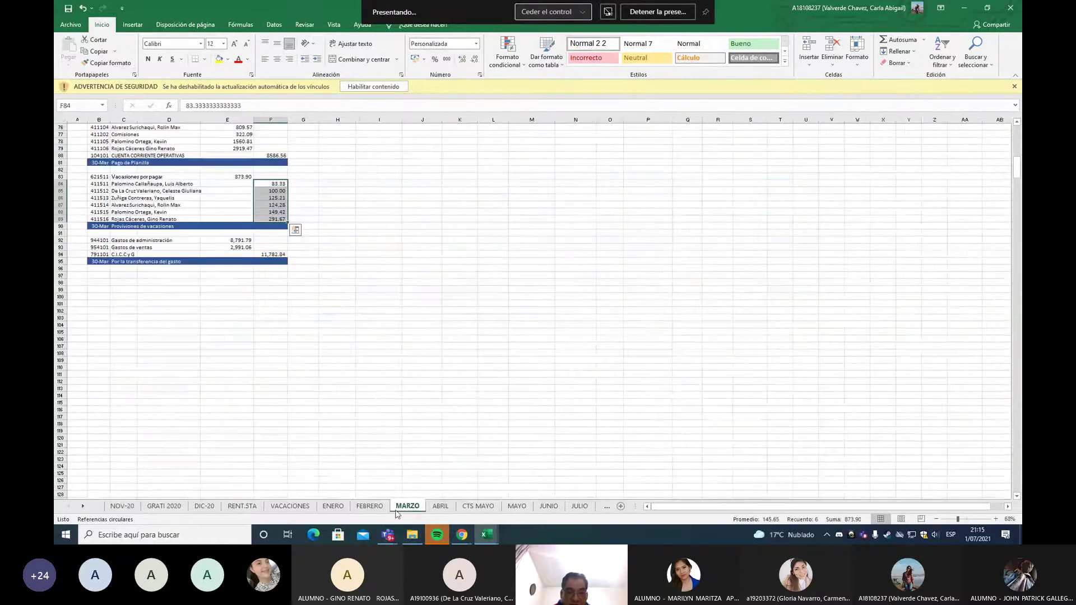
left_click(334, 506)
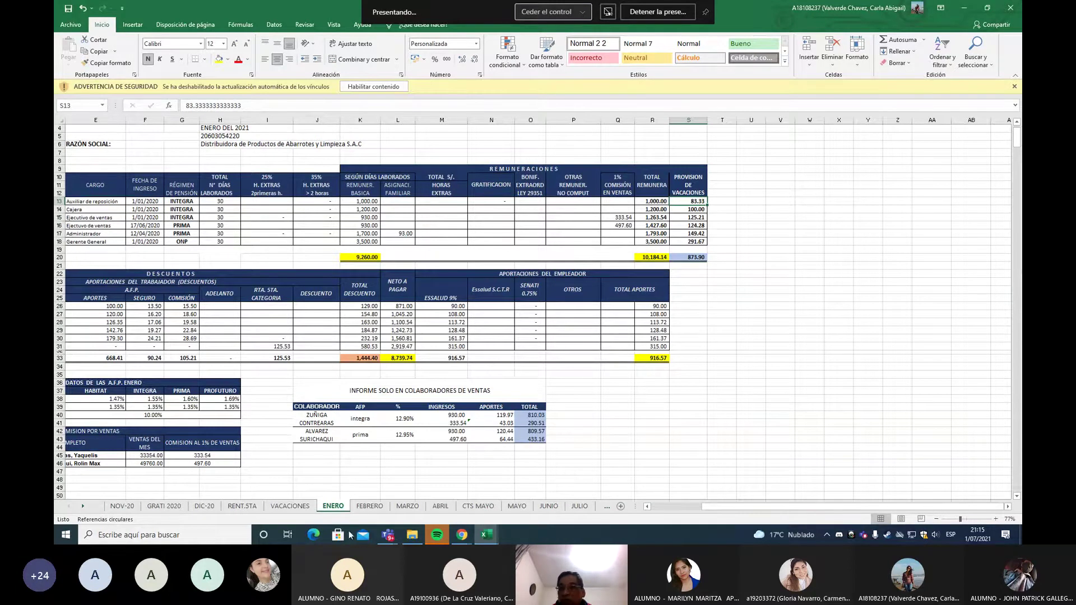
Open the año 2020 workbook from the DIPAL folder and show its B.COMP. trial balance and E.RESULTADOS income statement with the coefficient calculation.
left_click(415, 537)
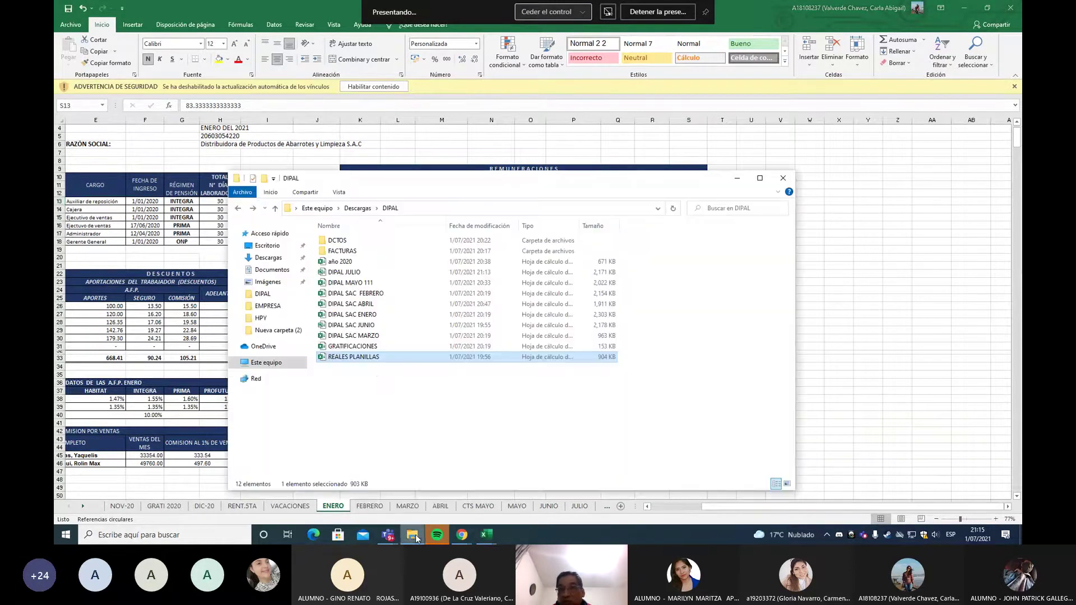
double_click(334, 261)
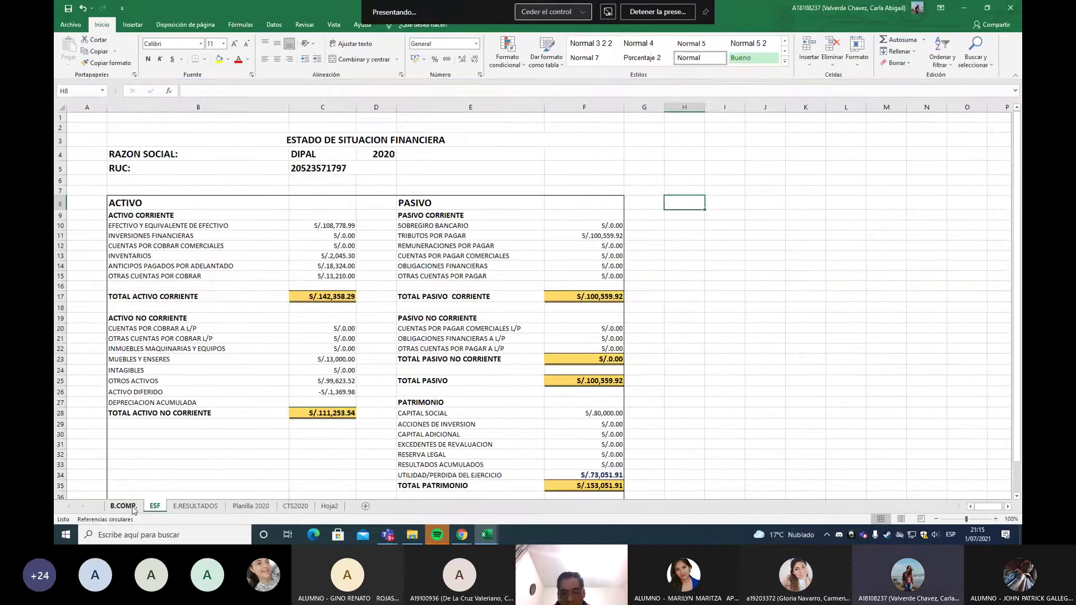
left_click(135, 507)
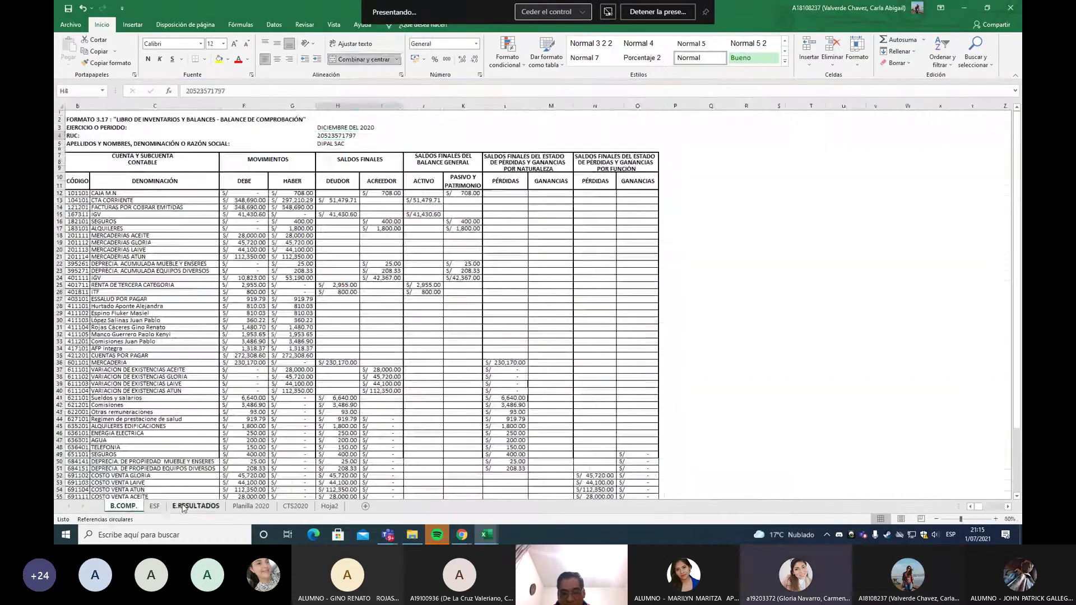
left_click(182, 507)
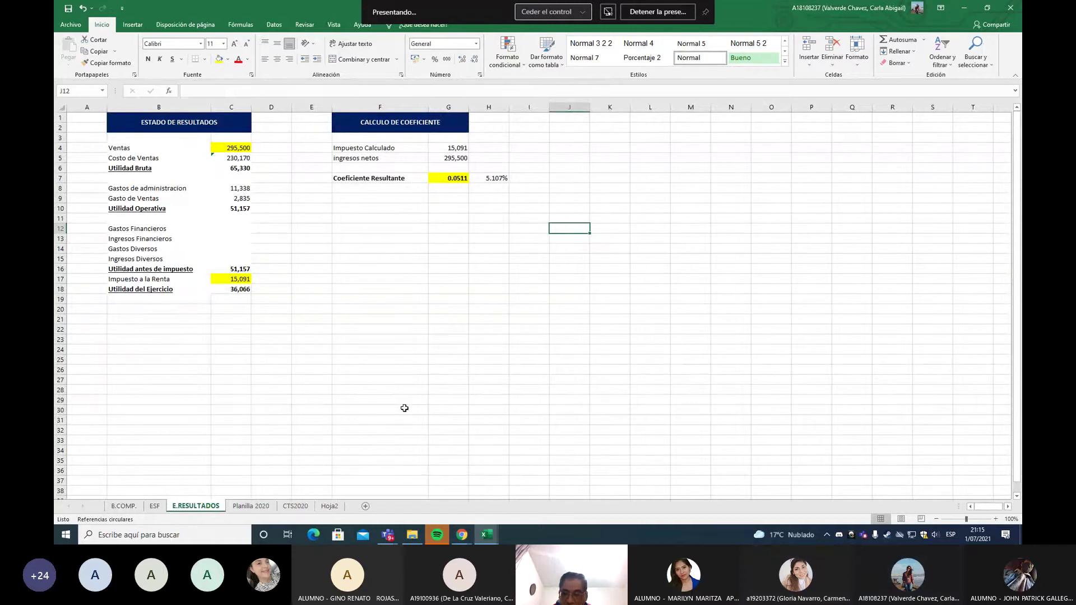
scroll(357, 443, "up", 2, "ctrl")
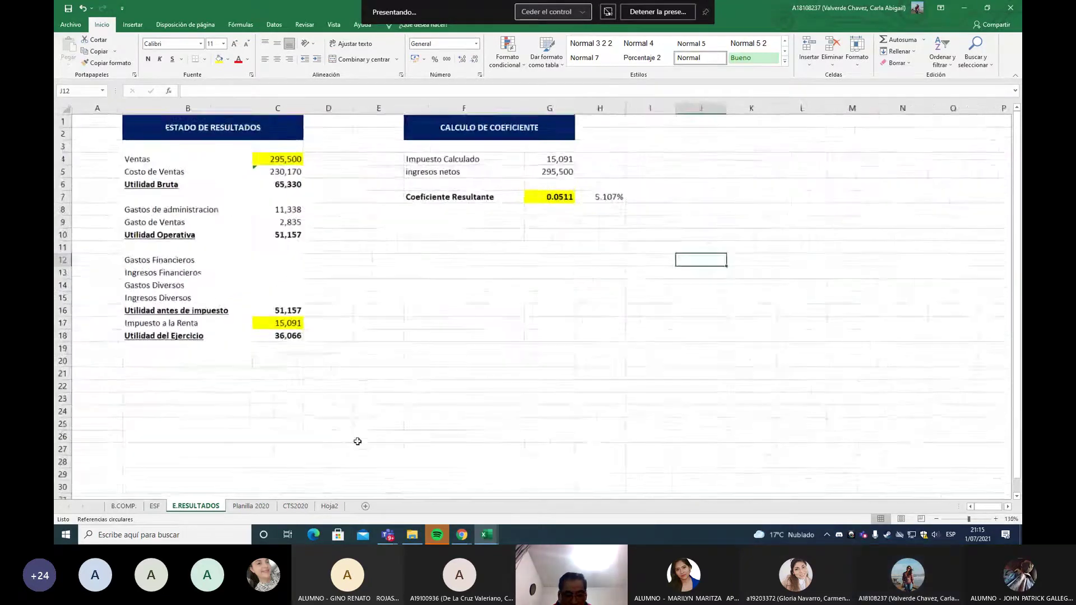
scroll(359, 442, "up", 1, "ctrl")
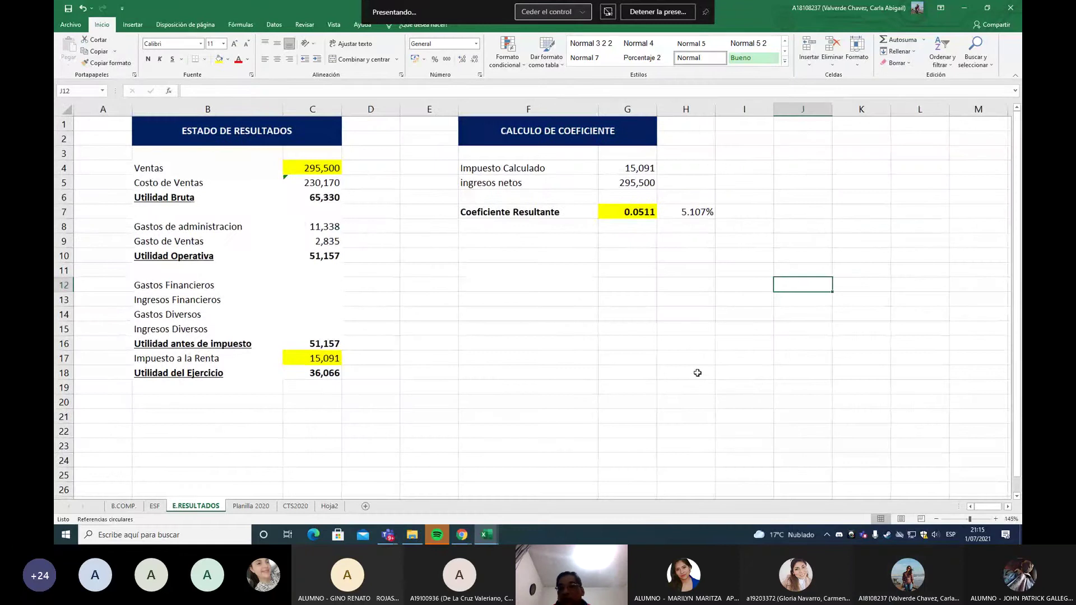
Switch to the REALES PLANILLAS workbook and show the November 2020 payroll on the NOV-20 sheet.
scroll(578, 371, "up", 1, "ctrl")
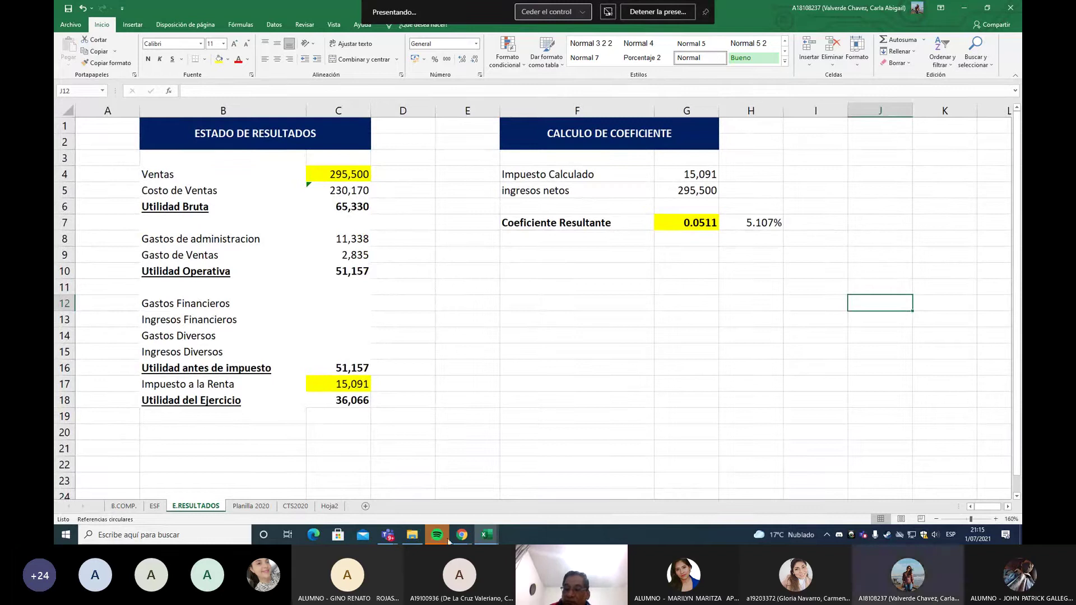
left_click(487, 535)
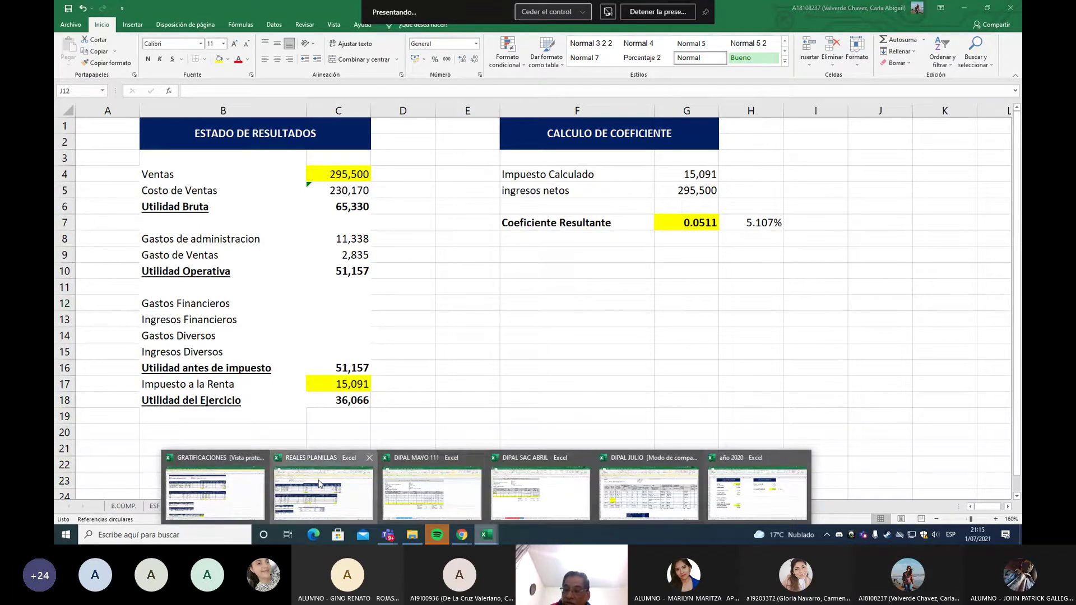
left_click(260, 483)
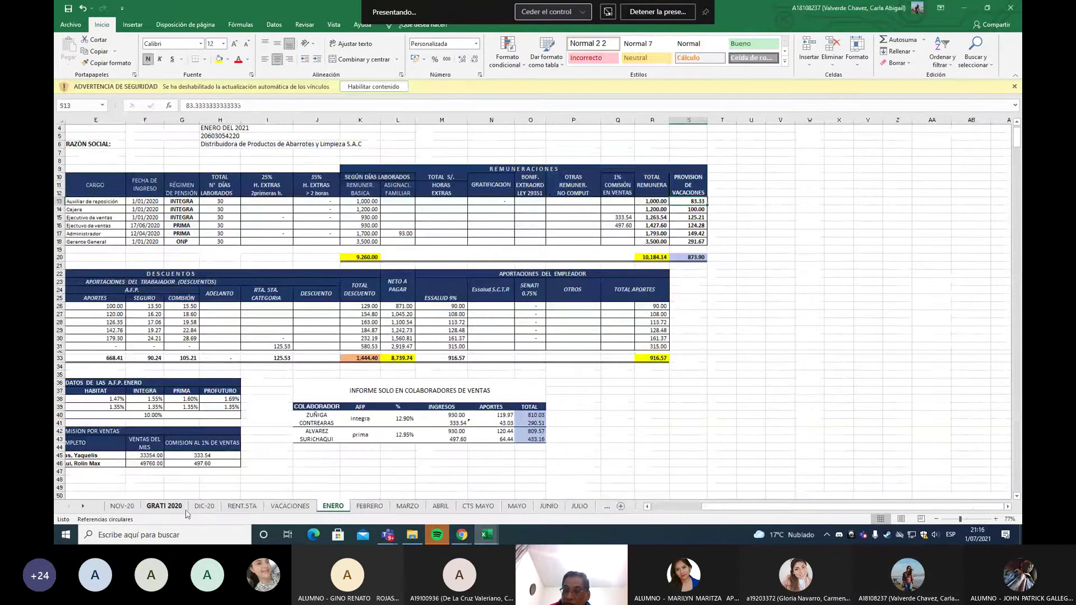
left_click(123, 506)
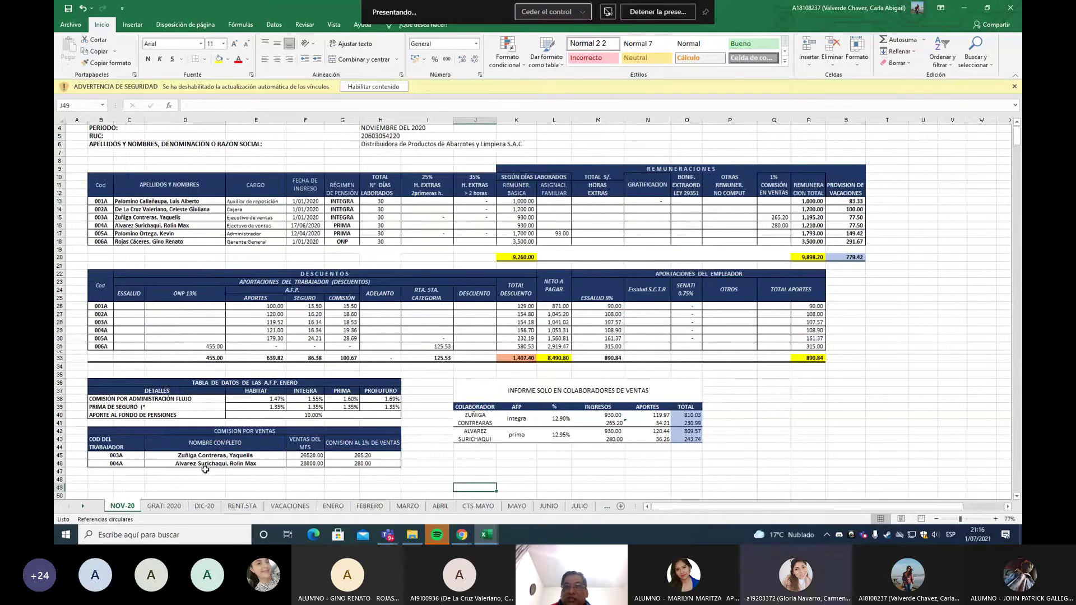
scroll(200, 481, "up", 1)
scroll(200, 483, "down", 1)
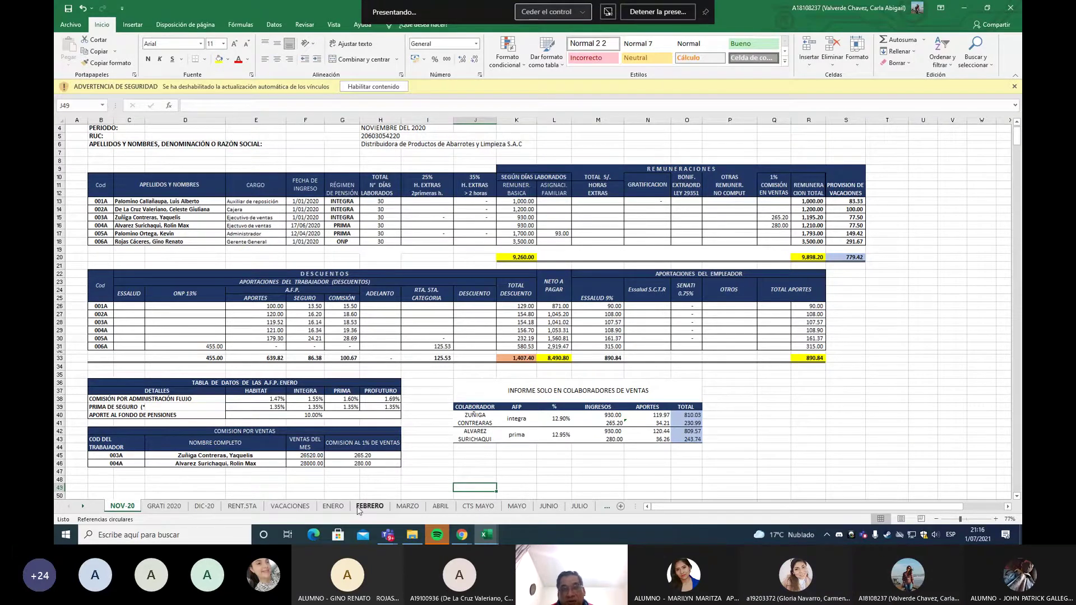
mouse_move(419, 539)
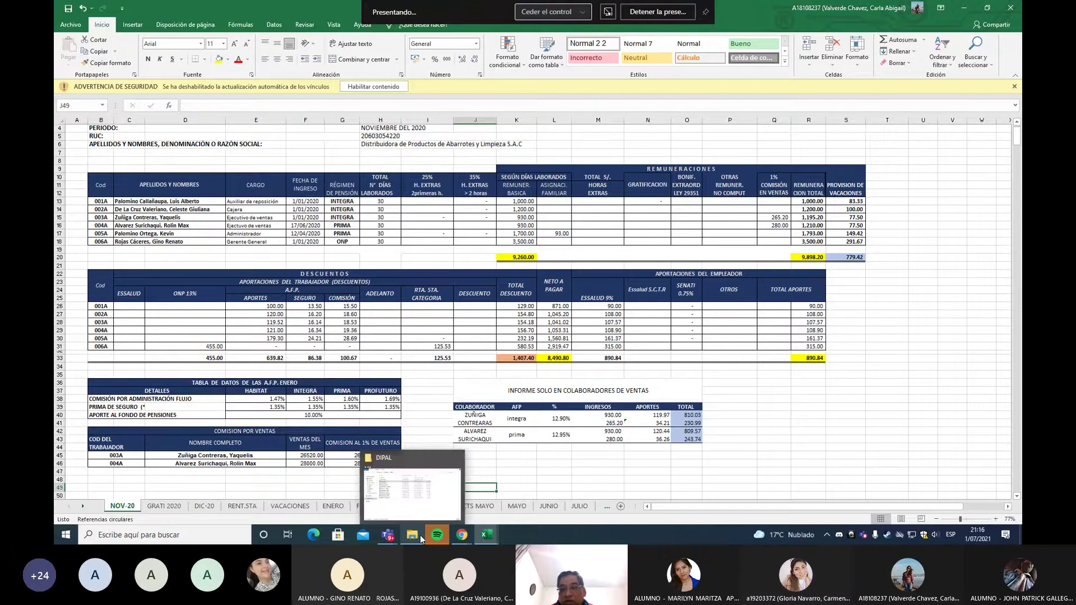
mouse_move(395, 519)
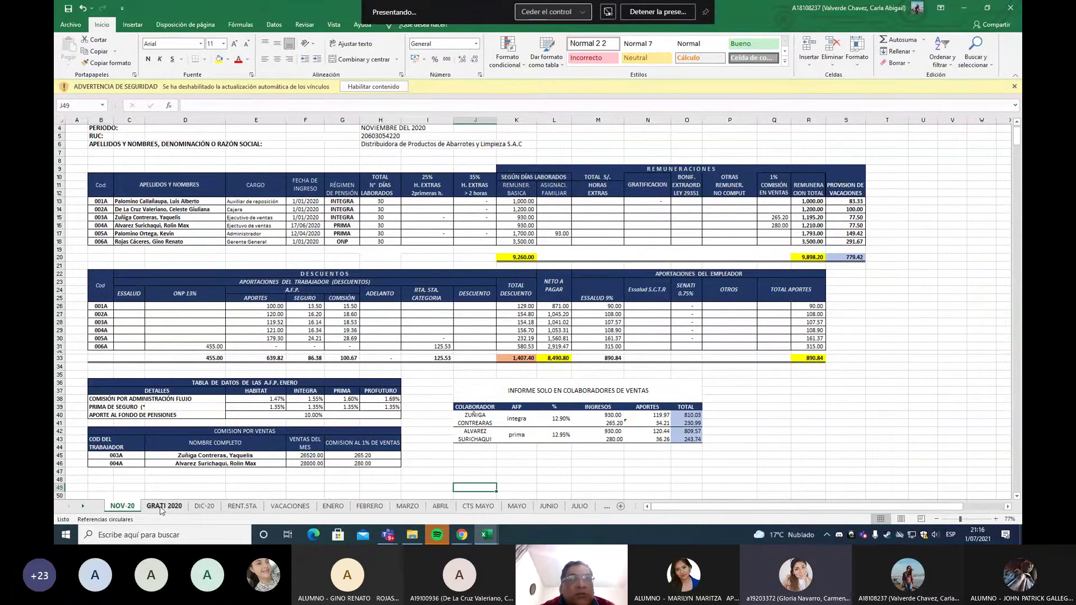
On the ENERO payroll sheet, narrow the 25% and 35% overtime, gratification and other remuneration columns.
left_click(332, 506)
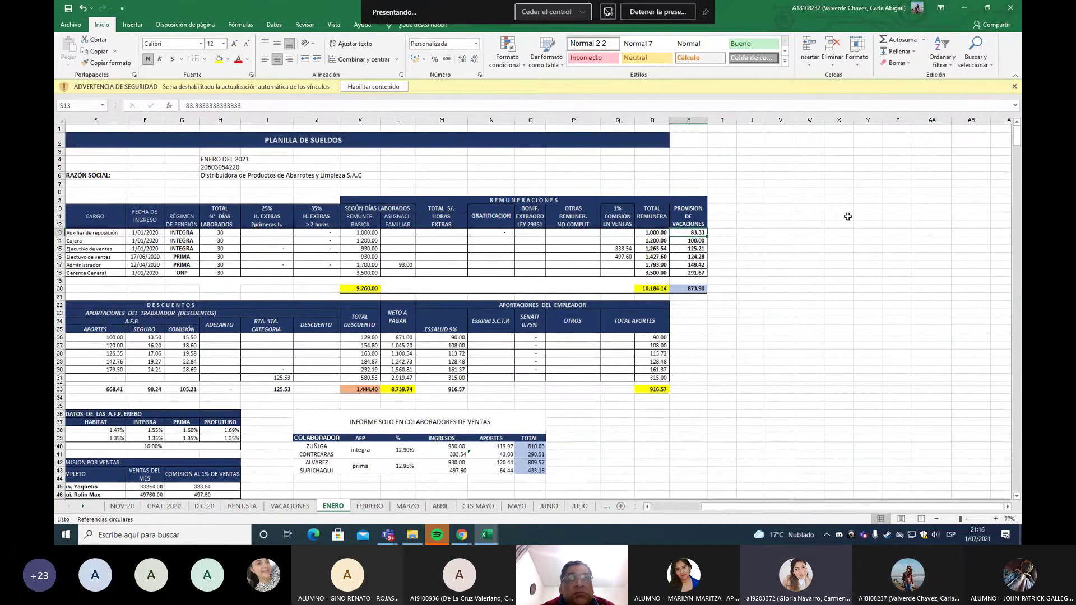
scroll(704, 289, "up", 4)
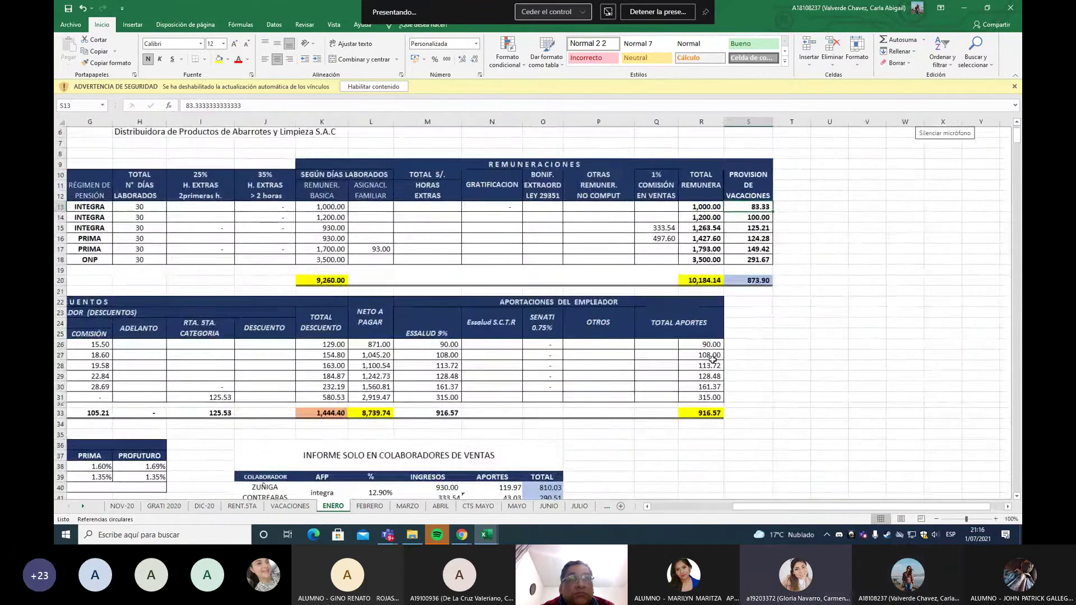
scroll(735, 369, "left", 6)
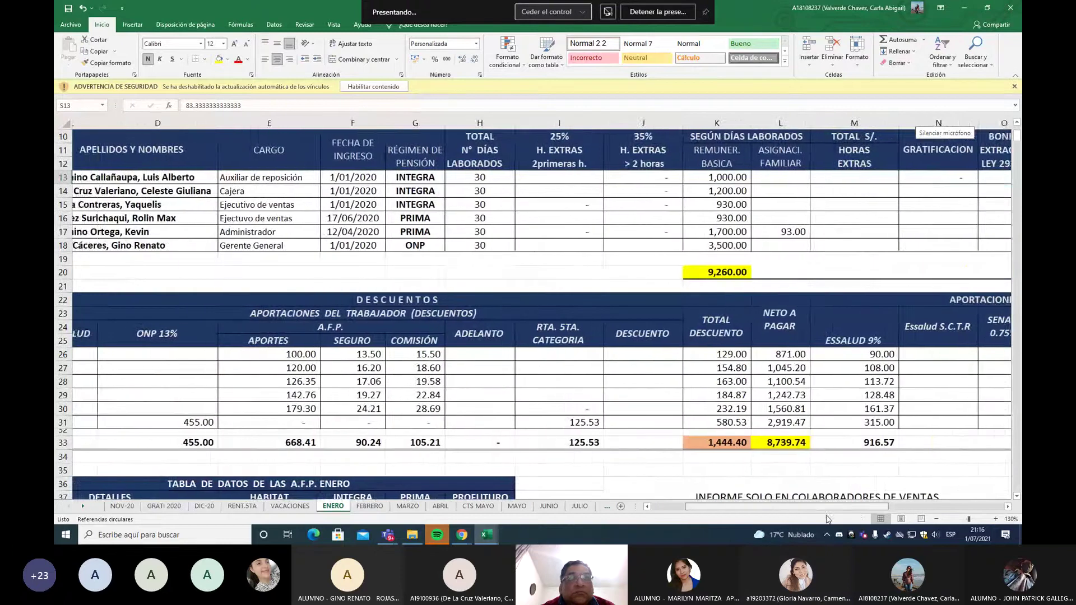
scroll(828, 450, "down", 1)
left_click_drag(604, 122, 562, 122)
left_click_drag(632, 122, 596, 123)
left_click_drag(858, 122, 818, 127)
left_click_drag(945, 128, 901, 130)
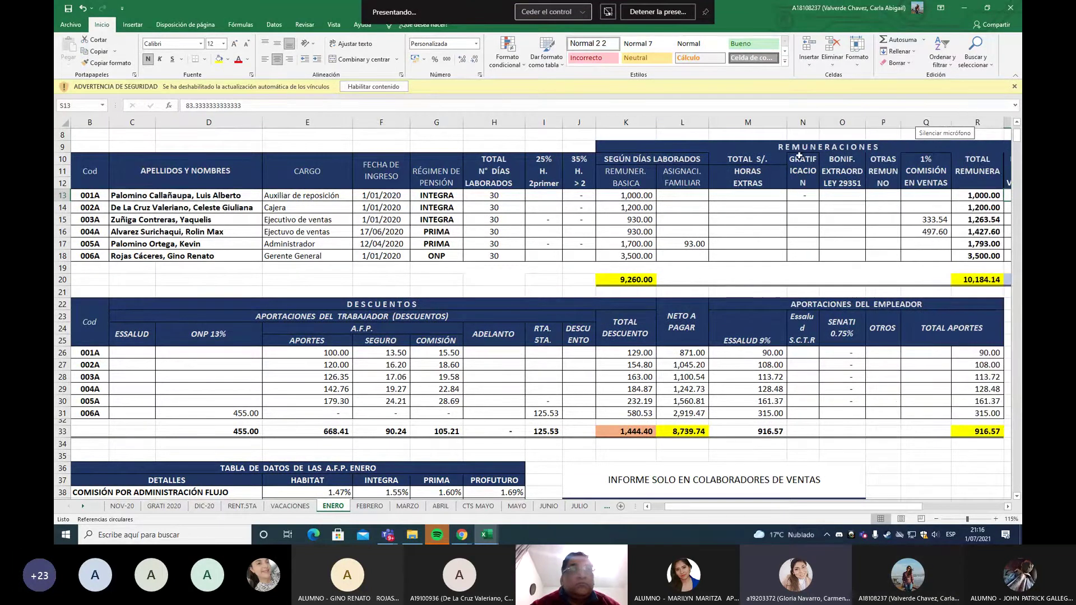
Narrow the ENERO sheet's total overtime, days-worked and employee name columns, keeping the Essalud 9% column wide enough to show its amounts.
left_click_drag(788, 123, 738, 122)
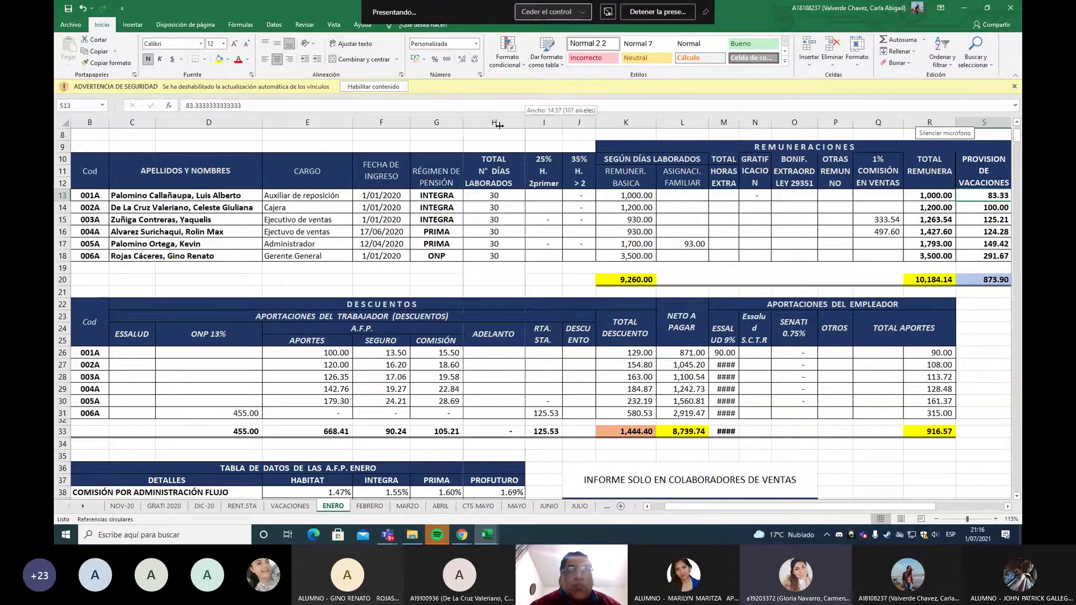
left_click_drag(525, 123, 500, 126)
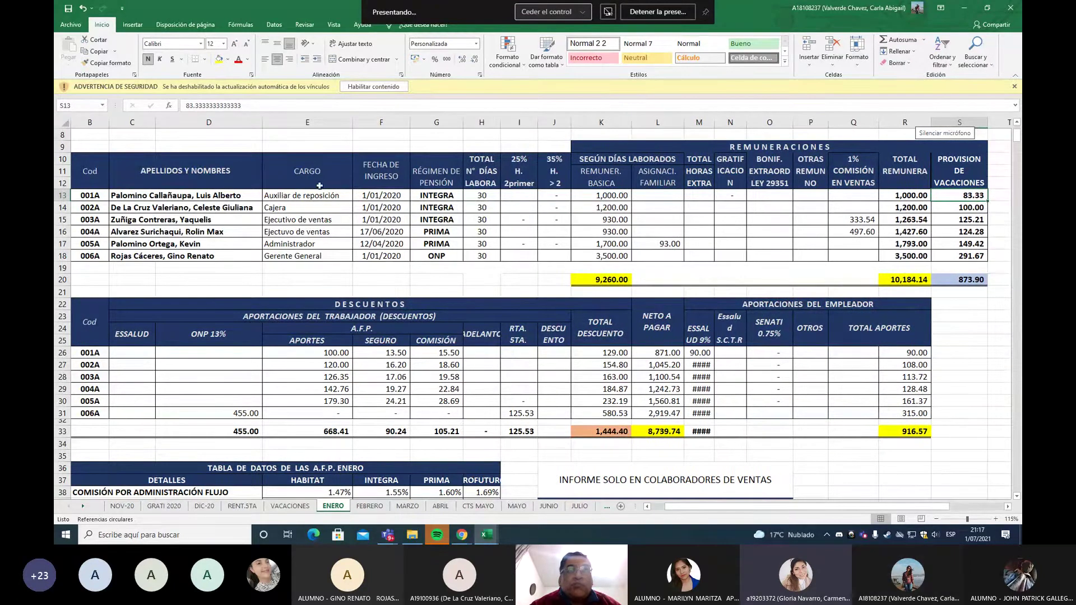
left_click_drag(261, 119, 228, 123)
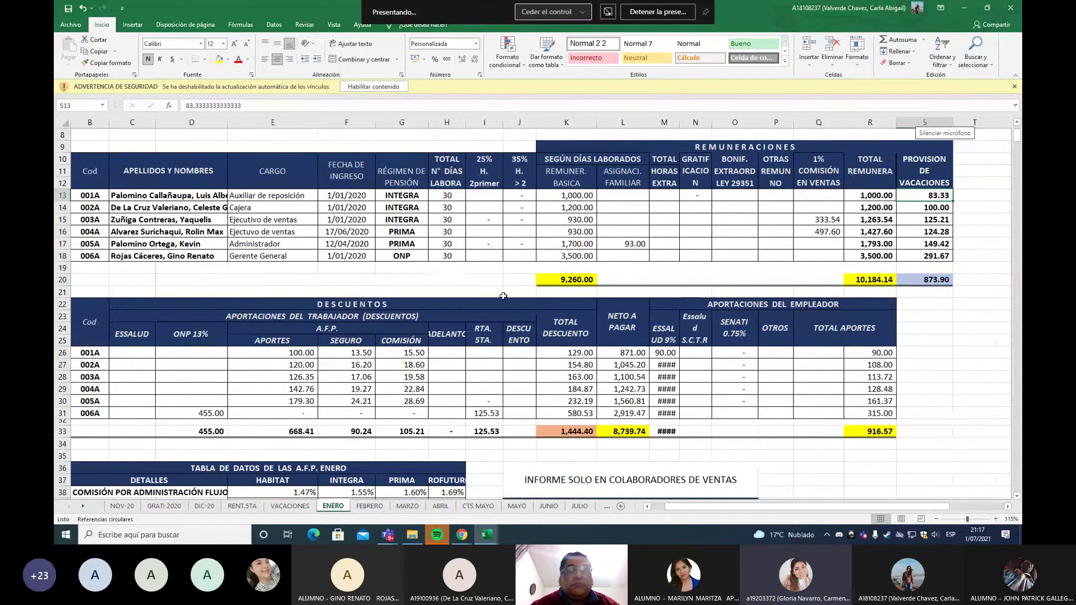
scroll(504, 296, "down", 2)
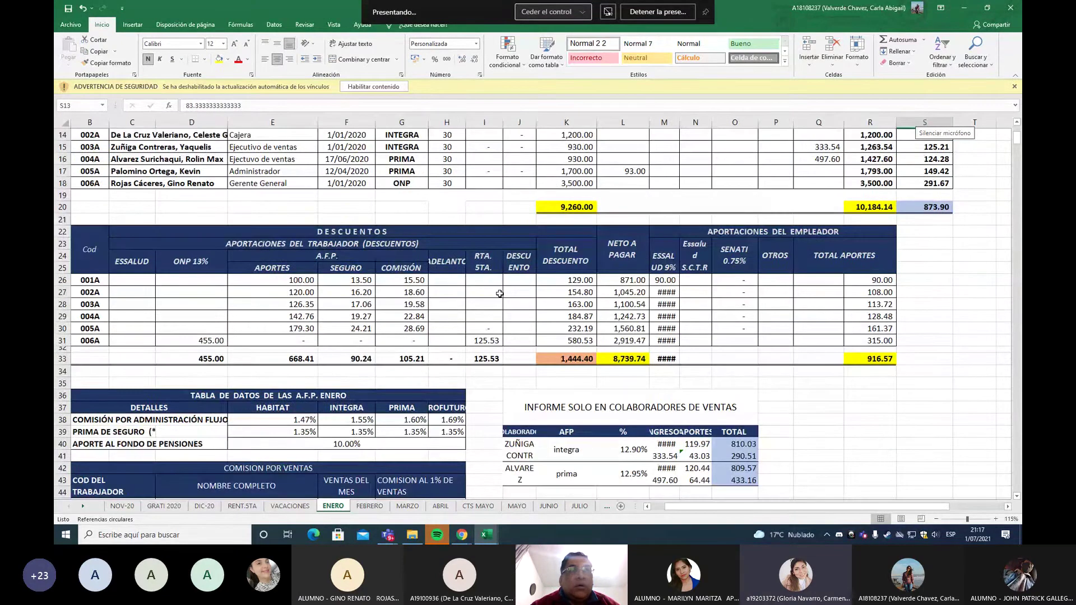
scroll(499, 293, "down", 1)
left_click_drag(682, 124, 695, 123)
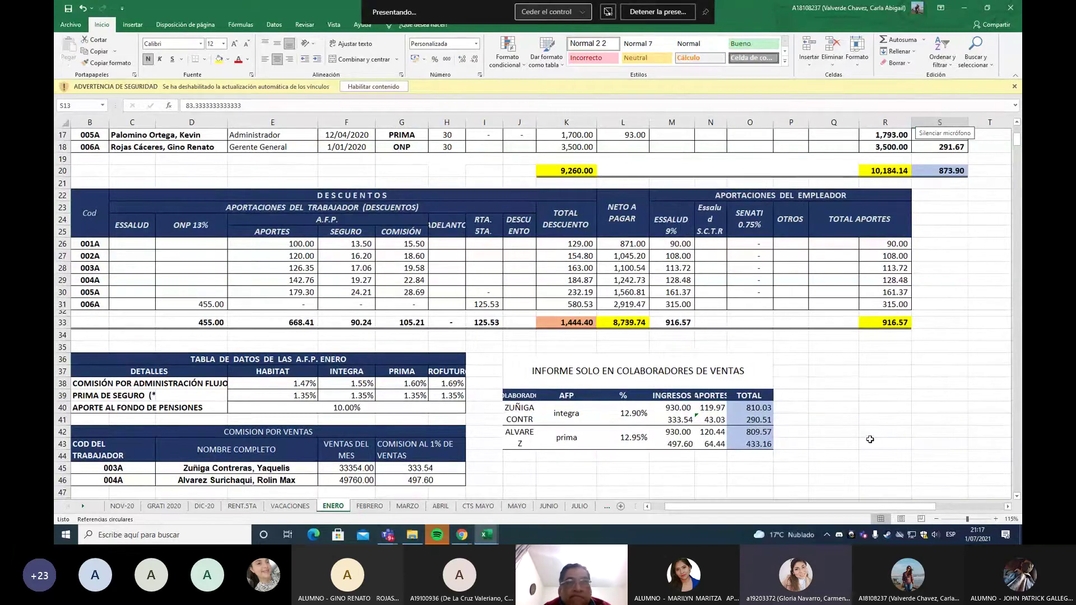
Examine the ENERO sheet's AFP, sales commission and collaborator tables and the workers' payroll journal entry.
scroll(833, 436, "down", 2)
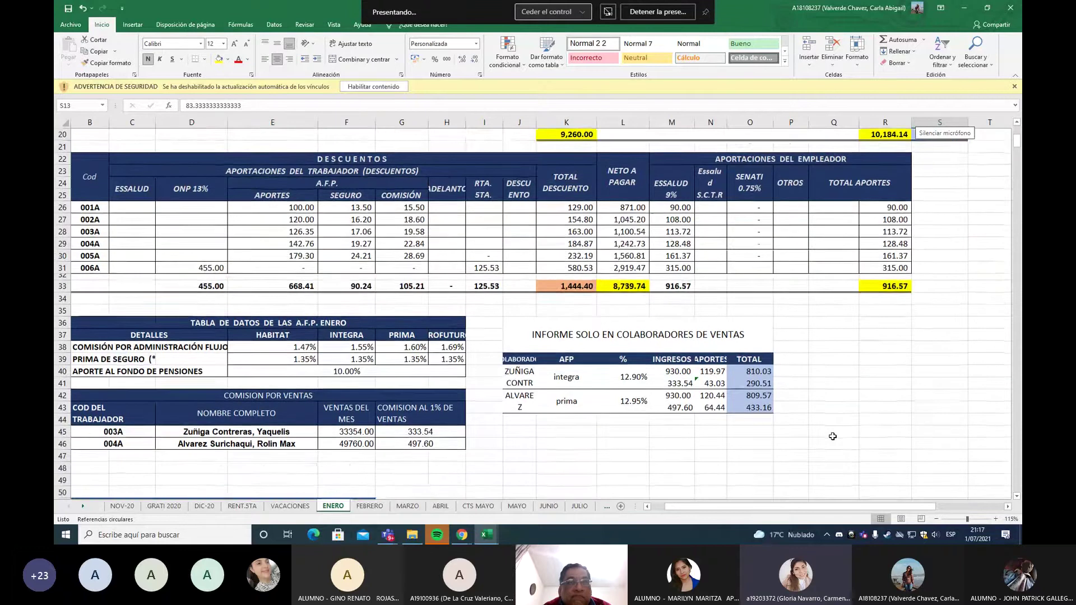
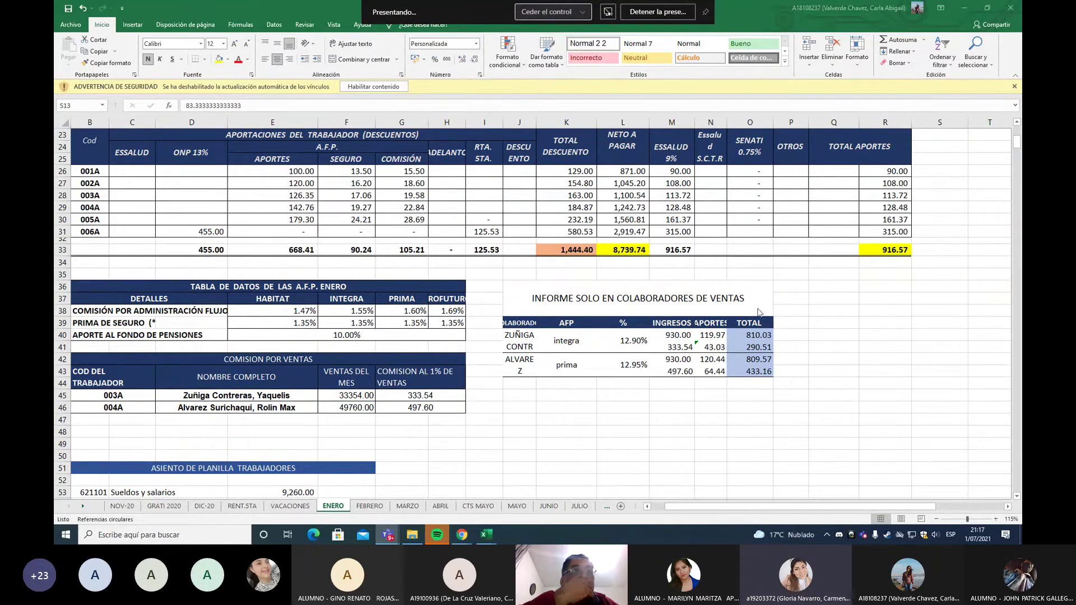
scroll(774, 255, "down", 7)
scroll(729, 330, "down", 2)
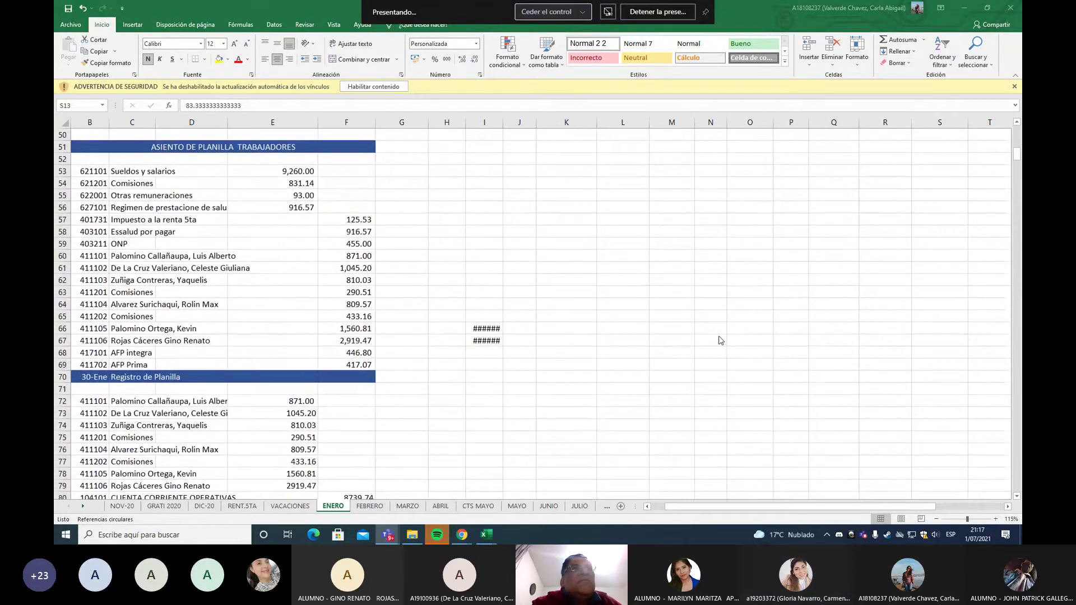
scroll(629, 333, "down", 1)
scroll(629, 334, "up", 2)
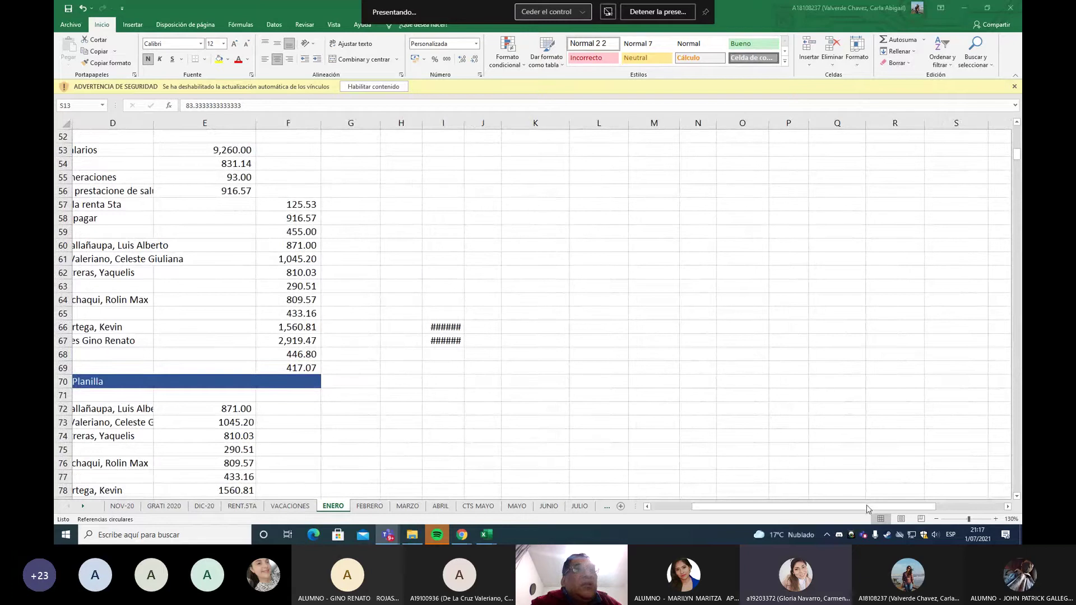
scroll(867, 507, "left", 3)
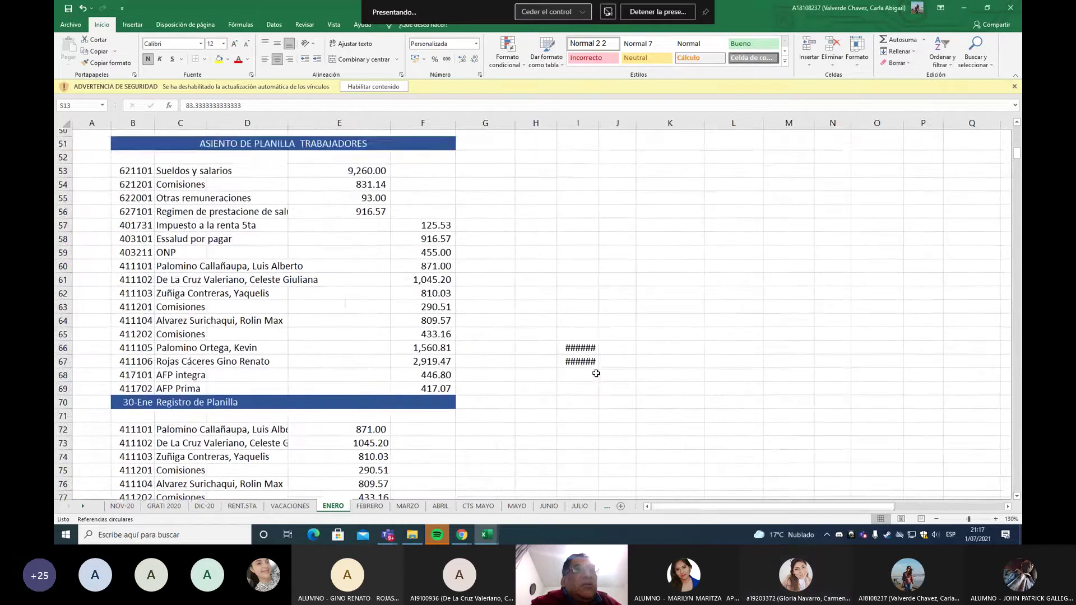
scroll(595, 373, "up", 1)
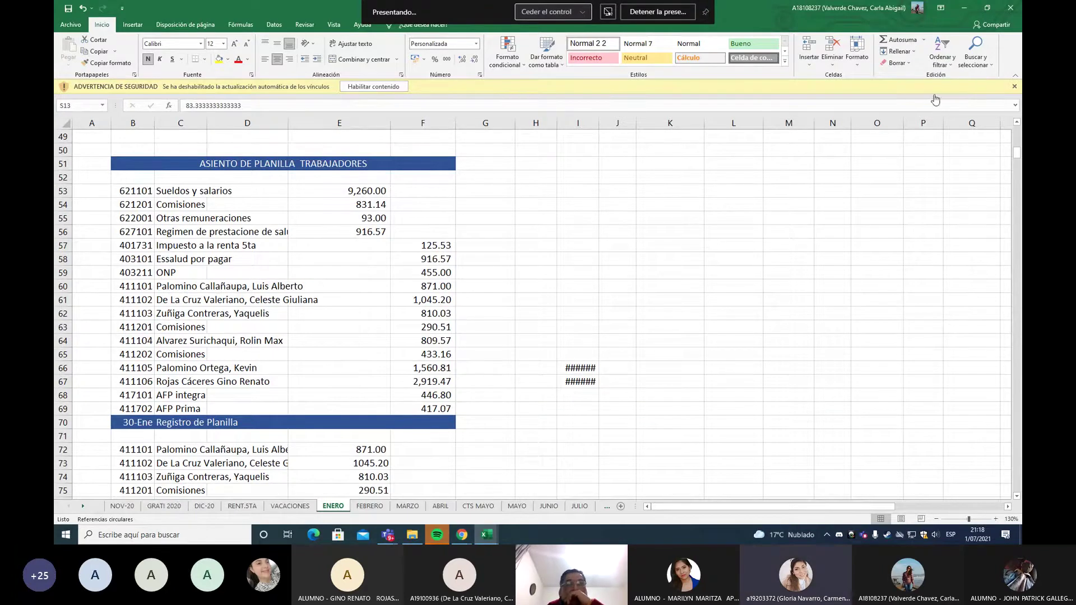
Show the JULIO payroll sheet, from its journal entries up to the sales collaborator report and the deductions and employer contributions.
left_click(580, 510)
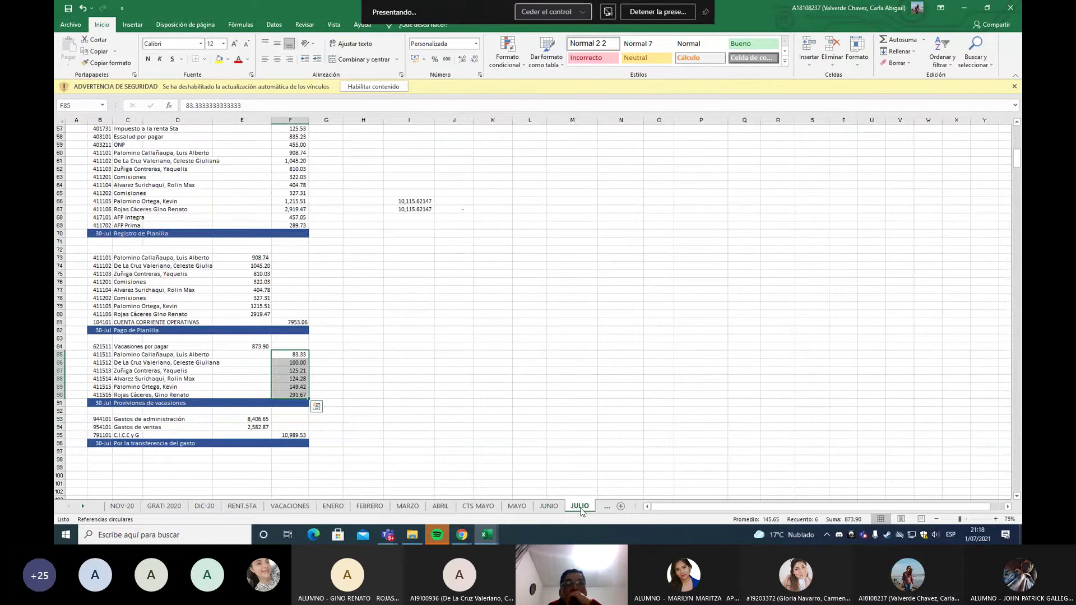
scroll(319, 376, "up", 3)
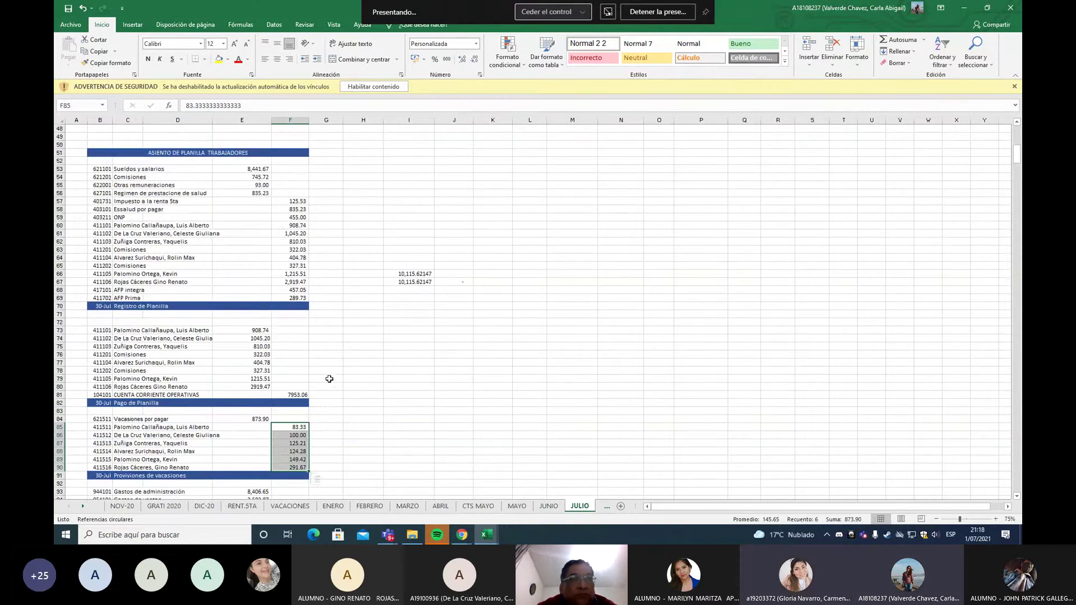
left_click(389, 398)
scroll(393, 393, "up", 8)
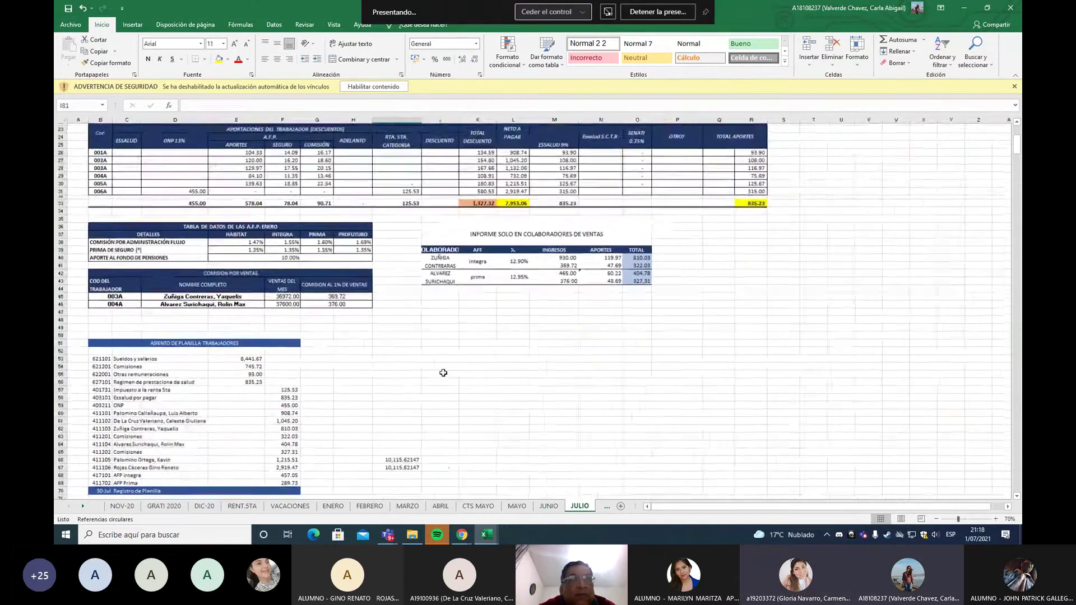
scroll(443, 371, "up", 3)
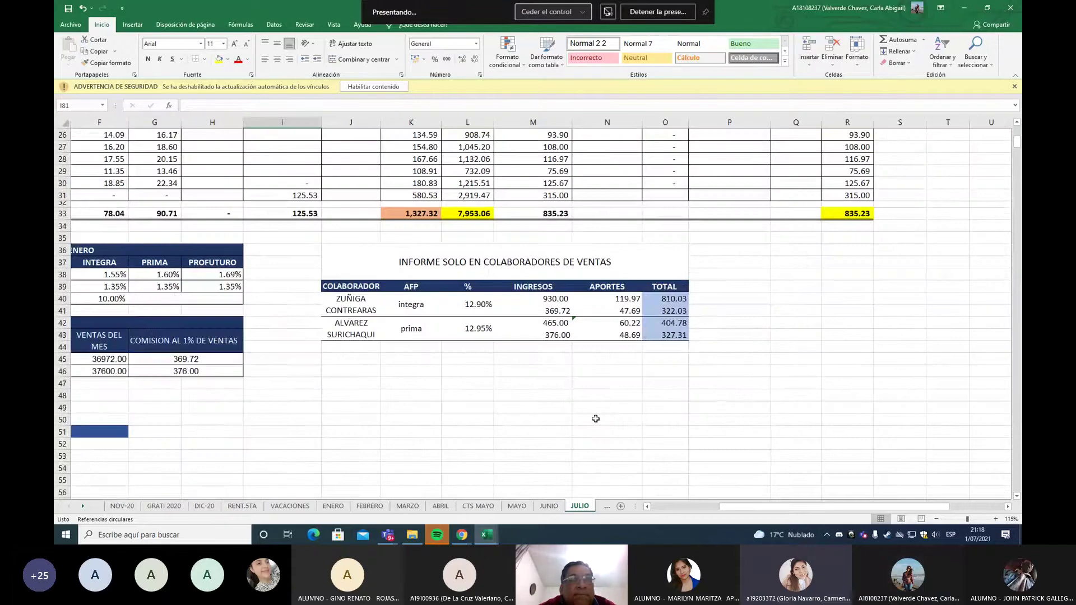
scroll(595, 418, "up", 3)
Show the GRATI-2021 sheet with the July 2021 bonus calculation and the sellers' average salary table.
left_click(84, 507)
left_click(84, 507)
left_click(84, 507)
left_click(84, 507)
left_click(84, 507)
left_click(84, 507)
left_click(84, 507)
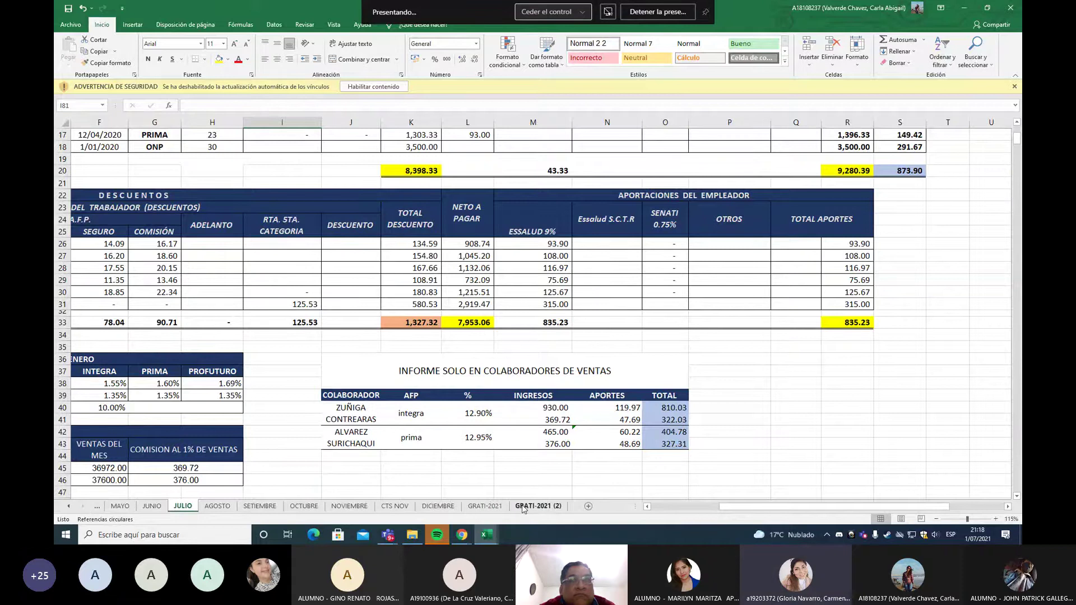
left_click(500, 507)
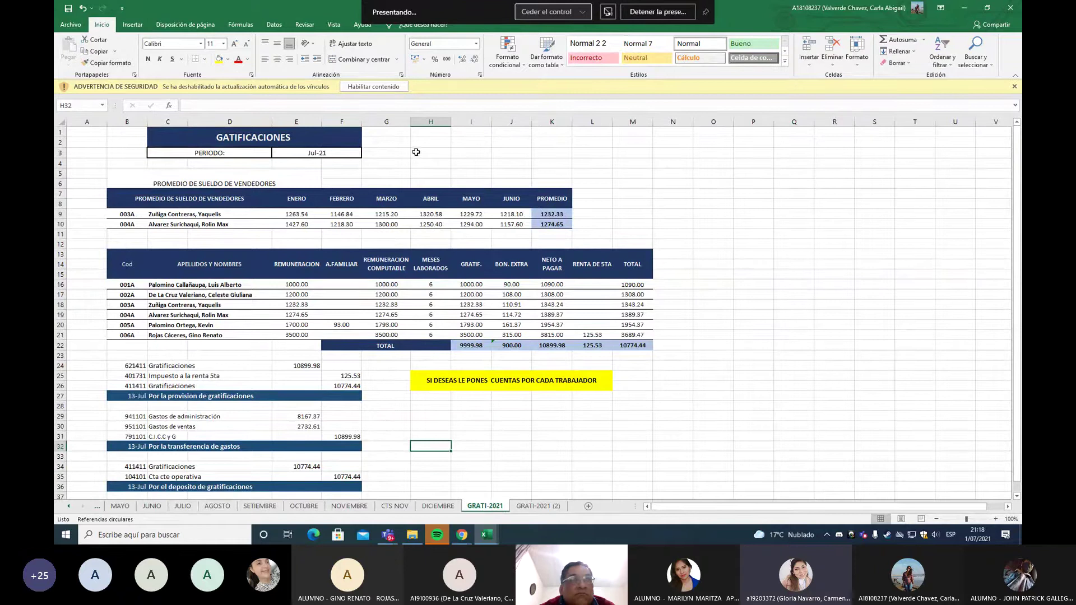
scroll(478, 296, "up", 3, "ctrl")
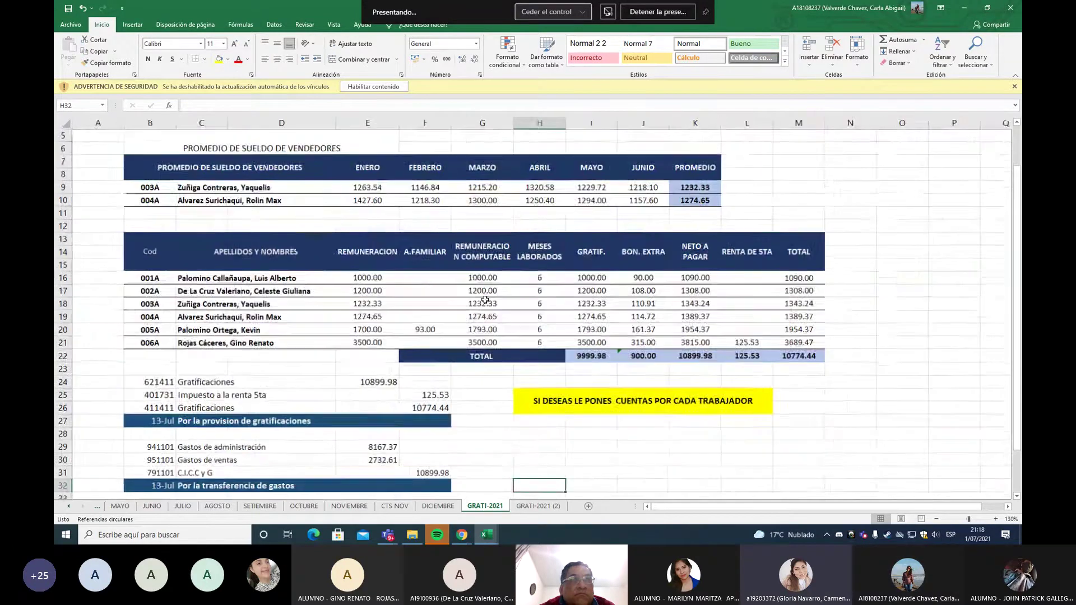
scroll(617, 339, "up", 1)
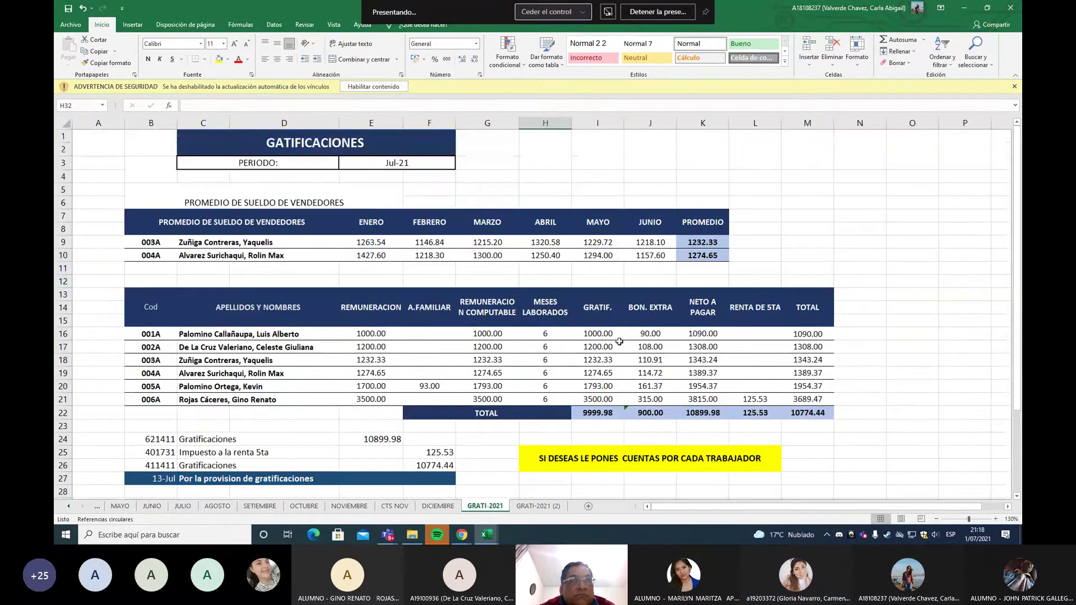
scroll(592, 360, "up", 1, "ctrl")
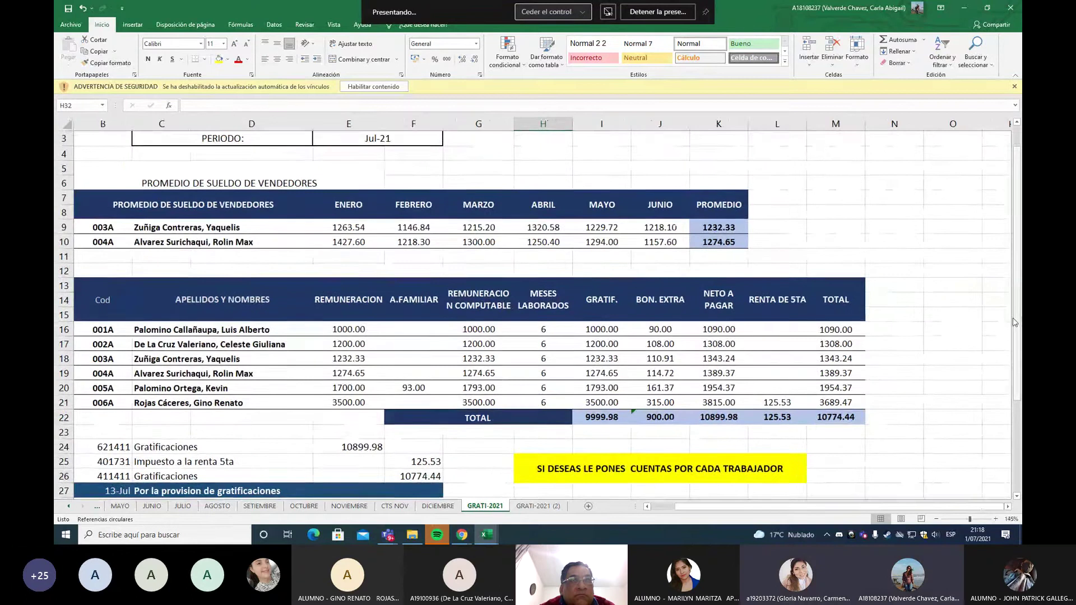
scroll(841, 369, "up", 1)
scroll(780, 458, "left", 1)
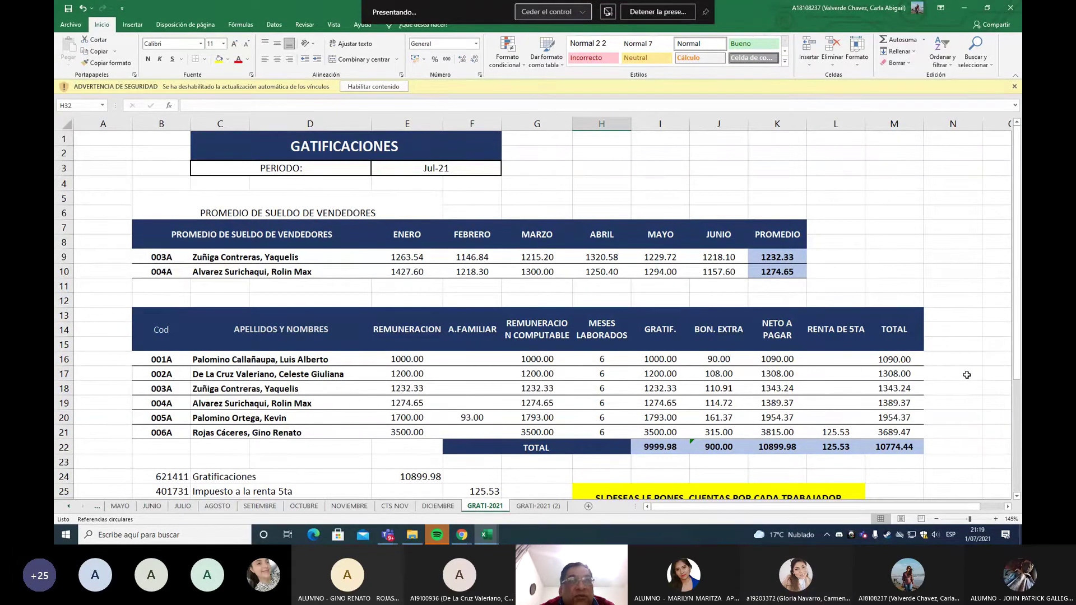
Examine the GRATI-2021 journal entries for the provision, expense transfer and deposit of the bonuses.
scroll(963, 395, "down", 1)
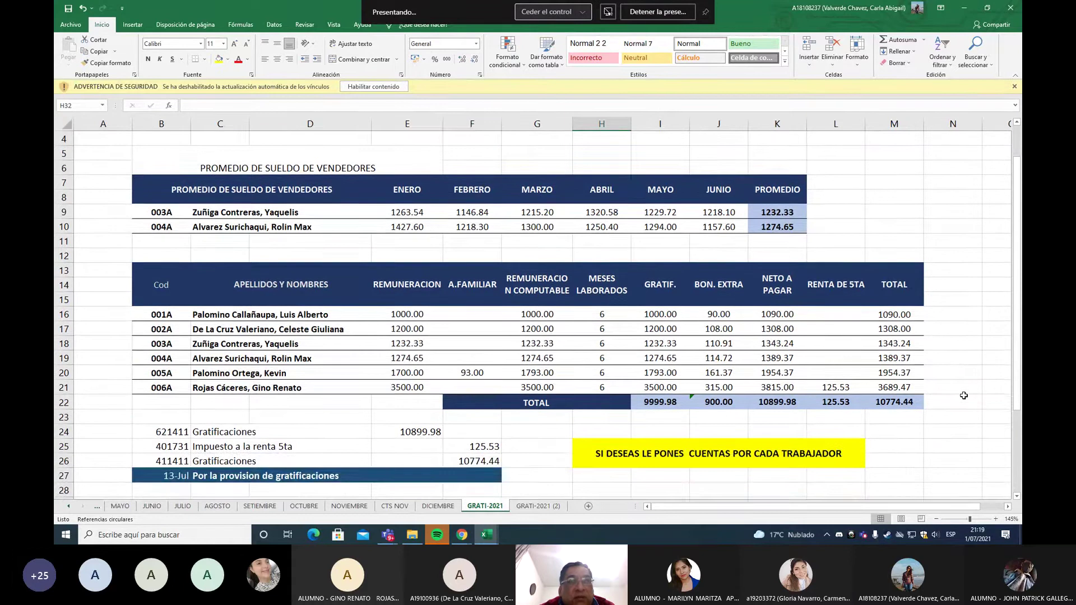
scroll(964, 392, "down", 2)
scroll(963, 390, "down", 2)
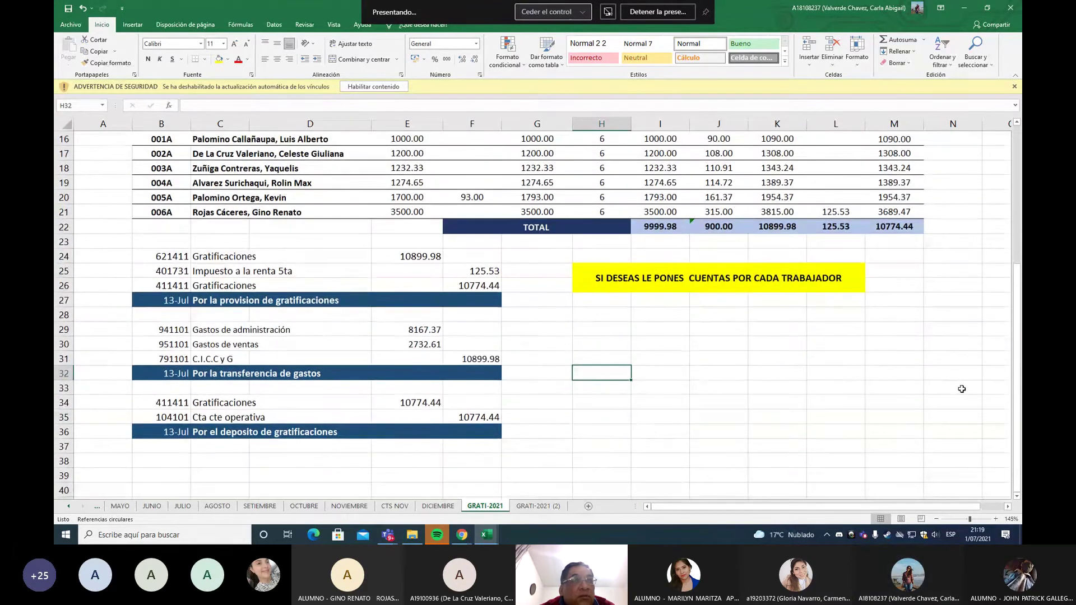
scroll(952, 386, "down", 2)
scroll(893, 368, "up", 4)
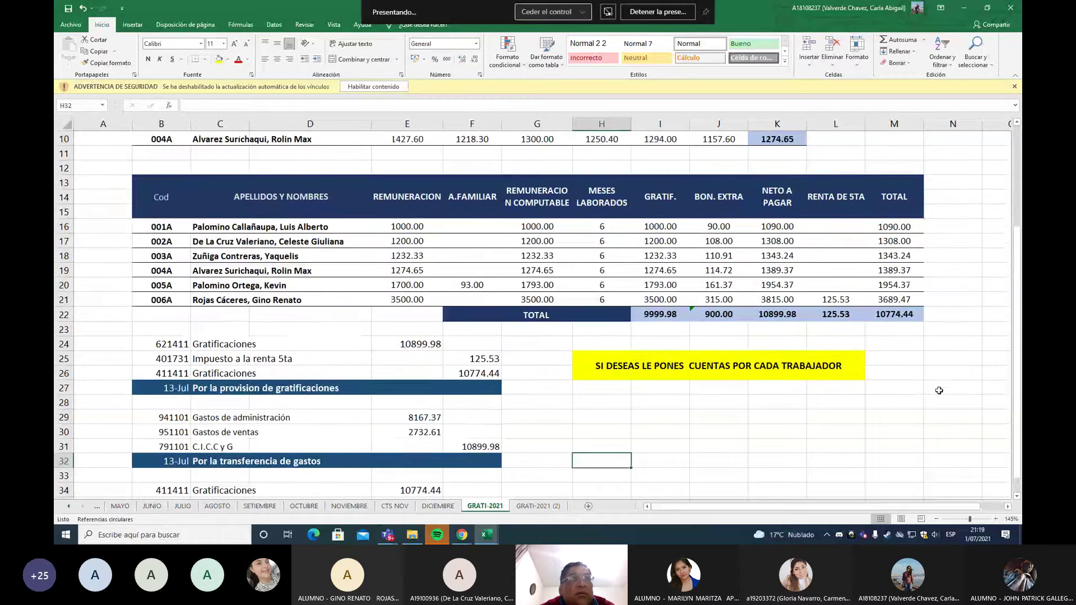
Examine the JULIO sheet's table of sales commissions at 1% and the report on the sales collaborators.
scroll(848, 444, "up", 2)
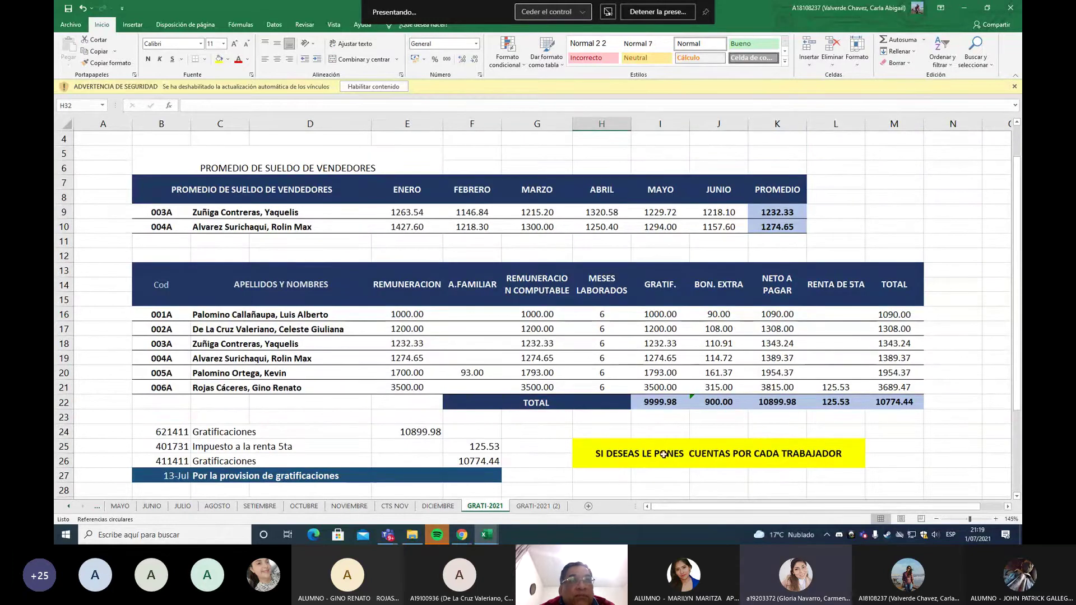
left_click(182, 506)
left_click_drag(282, 449, 76, 427)
left_click(668, 487)
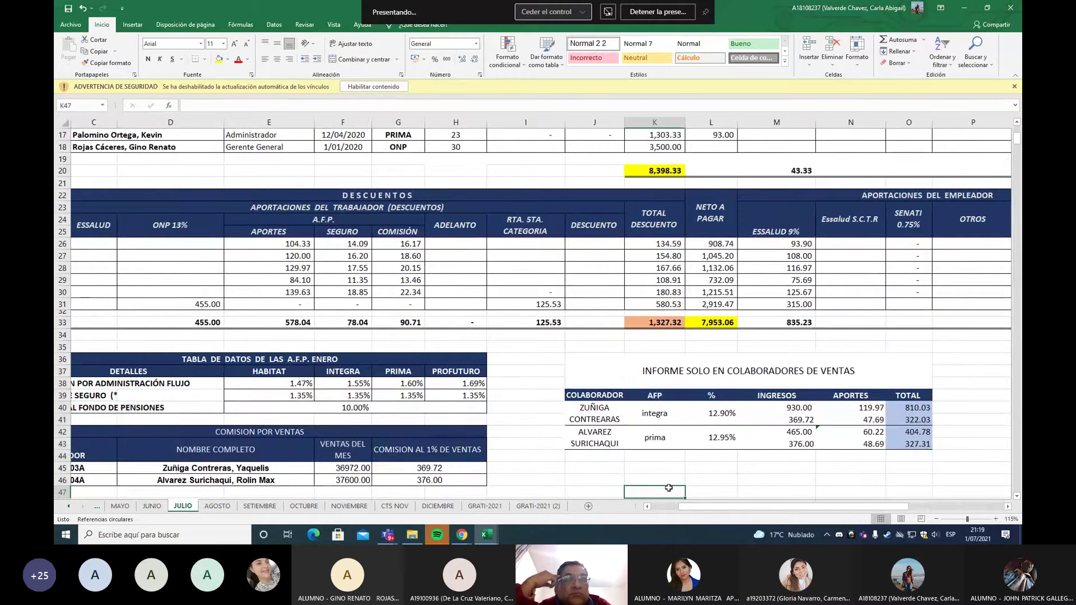
scroll(524, 438, "down", 2)
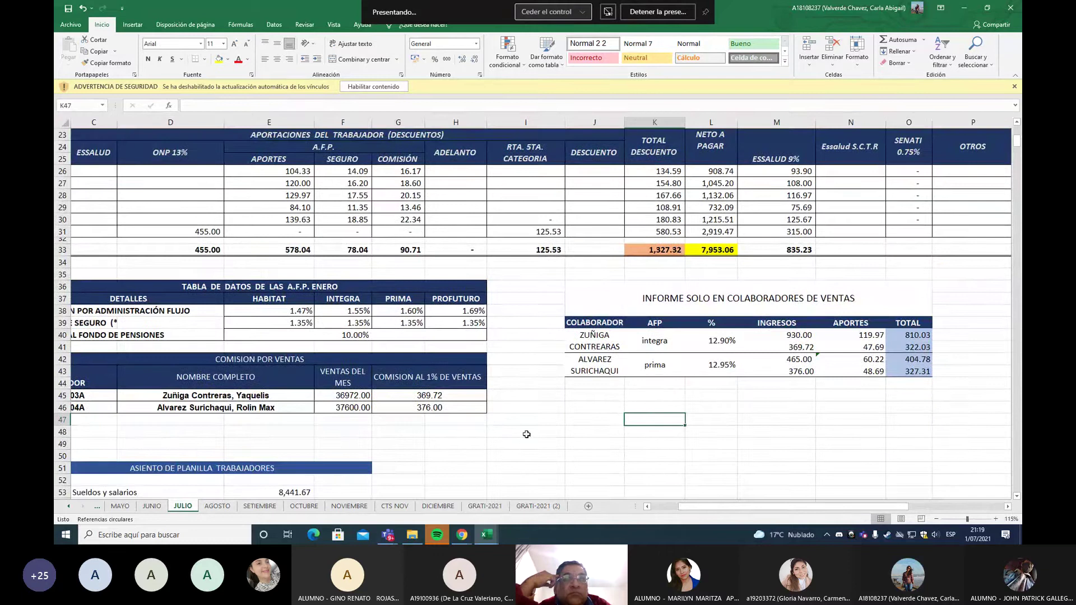
left_click(398, 406)
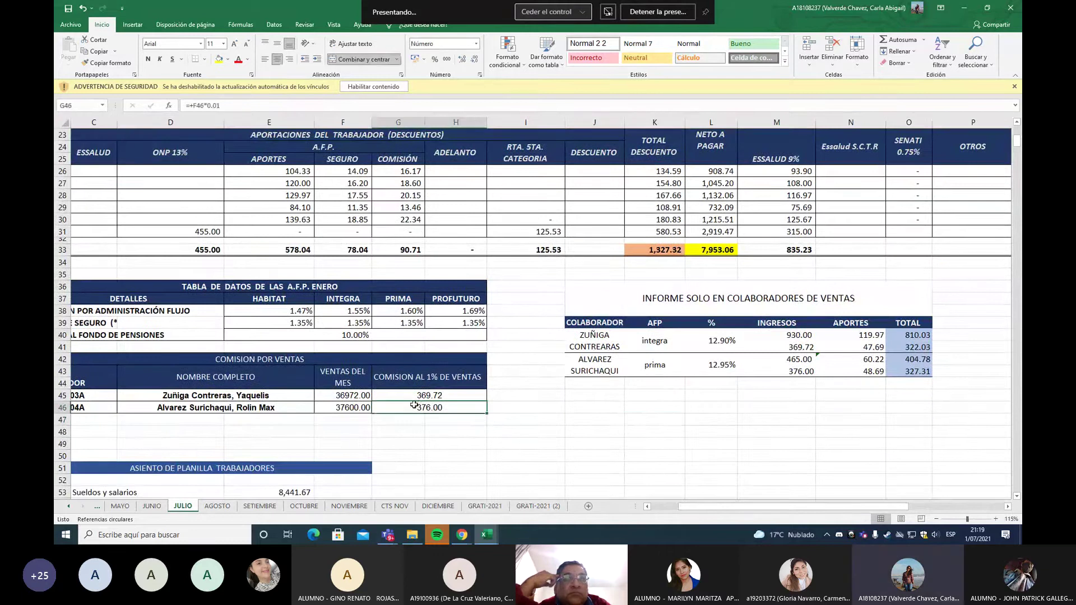
left_click(231, 425)
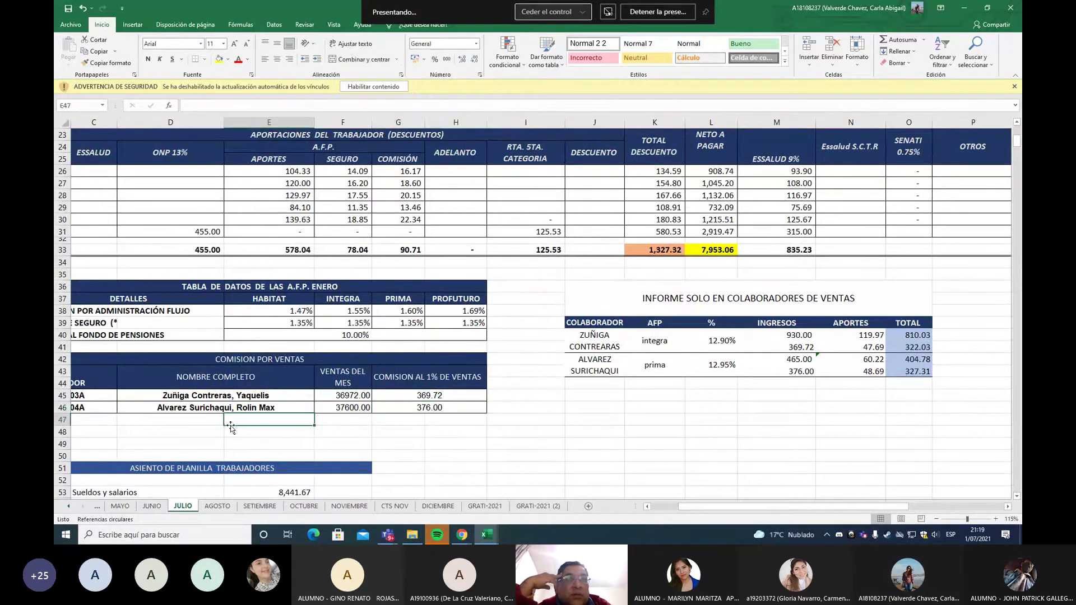
left_click(438, 446)
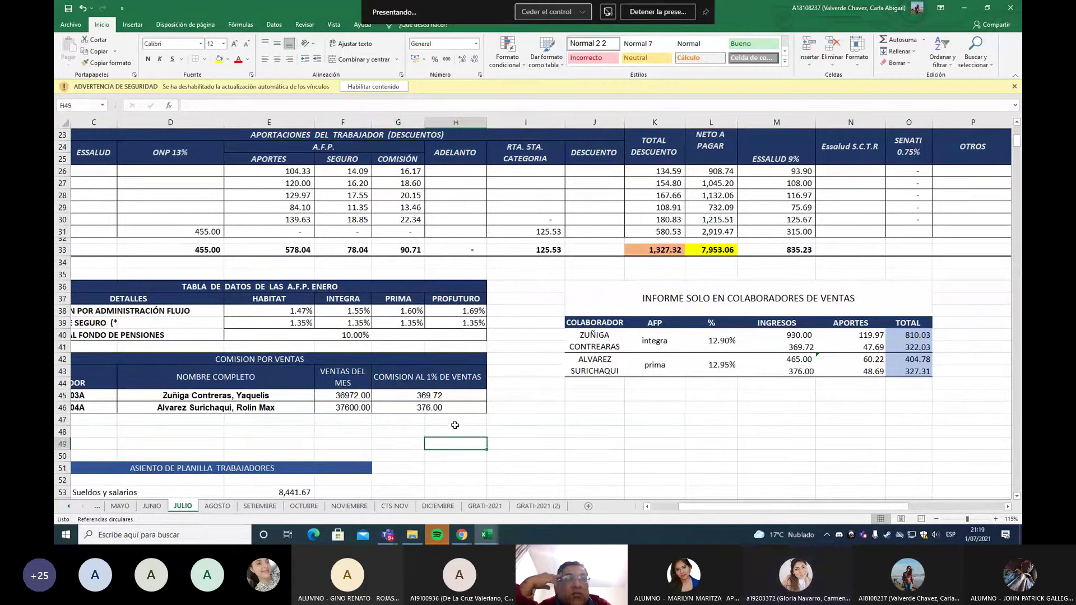
scroll(455, 434, "down", 1, "ctrl")
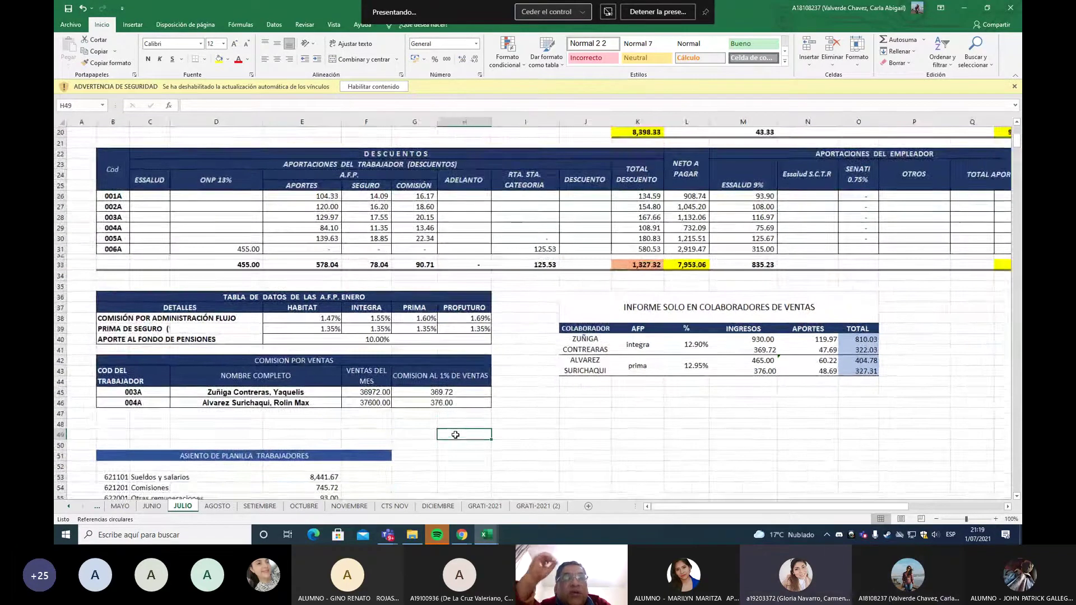
scroll(455, 435, "up", 1, "ctrl")
scroll(455, 435, "up", 1, "ctrl")
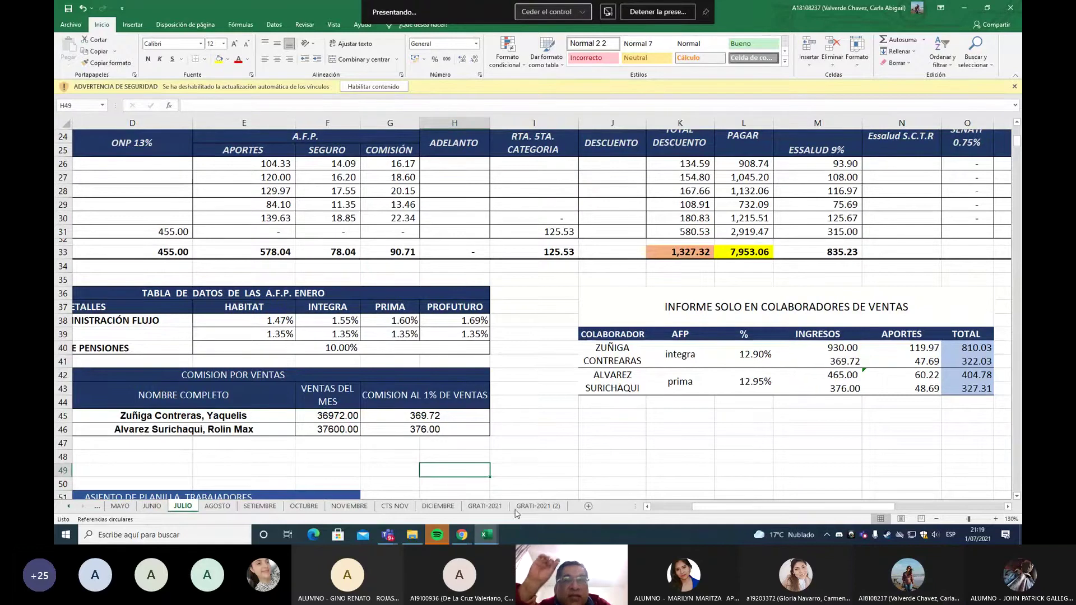
Return to the GRATI-2021 sheet, enable the workbook's blocked content and continue without updating the links.
left_click(496, 507)
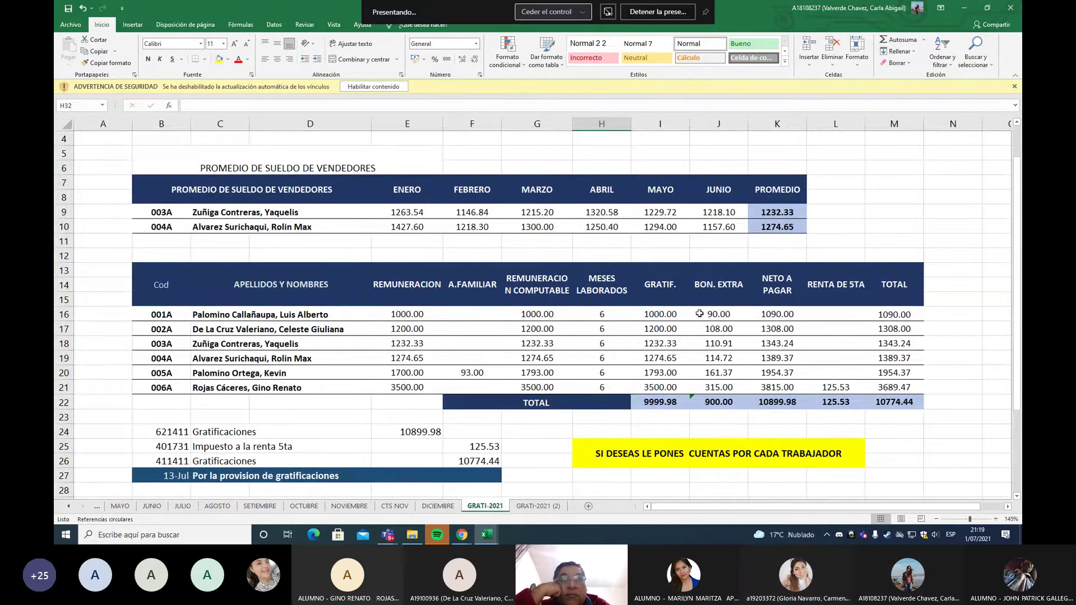
scroll(480, 363, "down", 1)
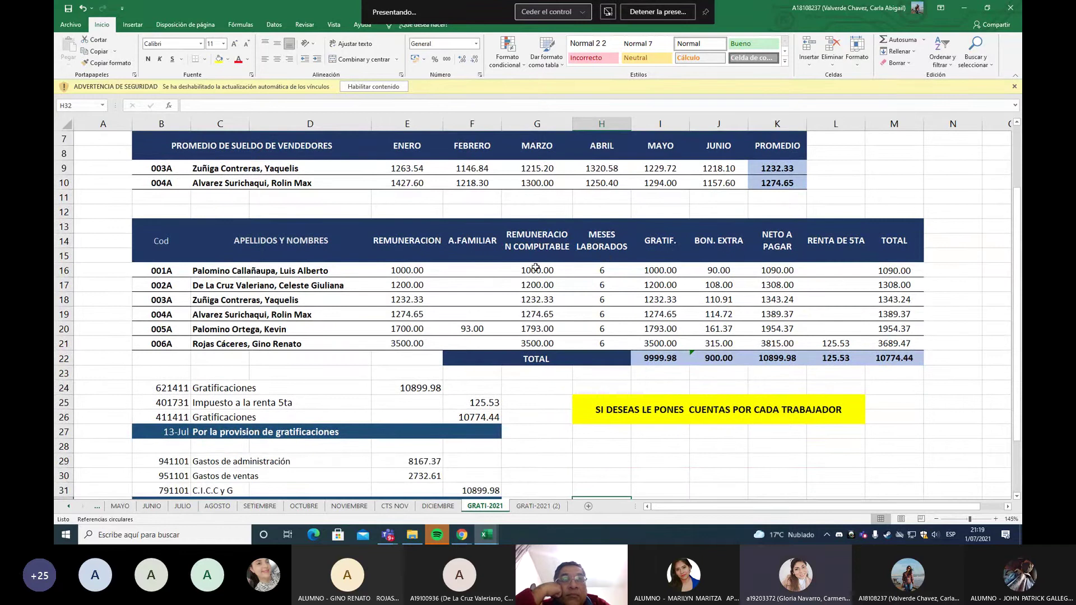
left_click(782, 169)
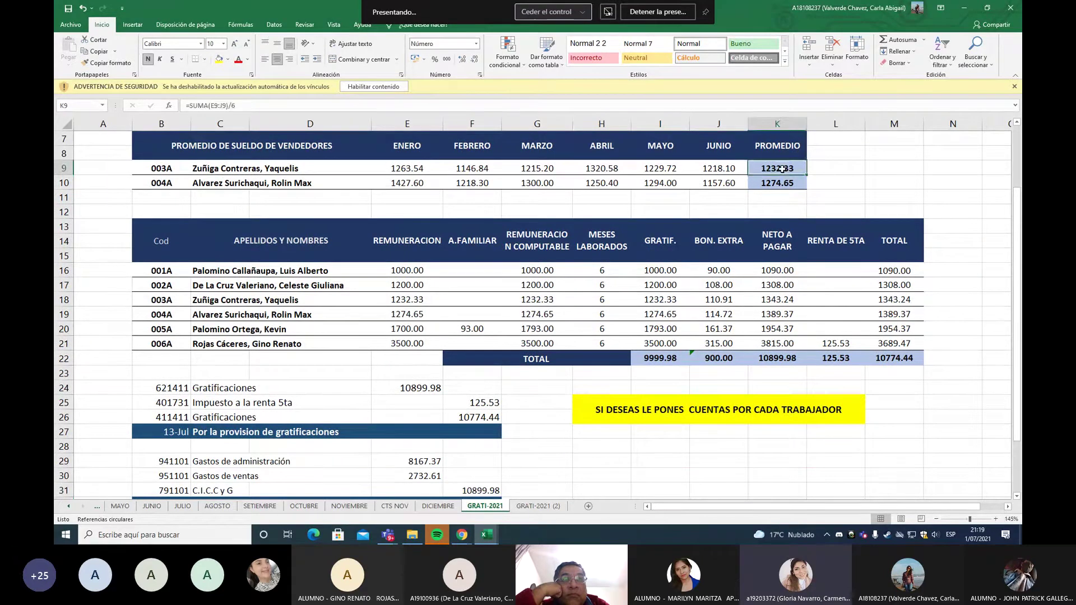
left_click(266, 168)
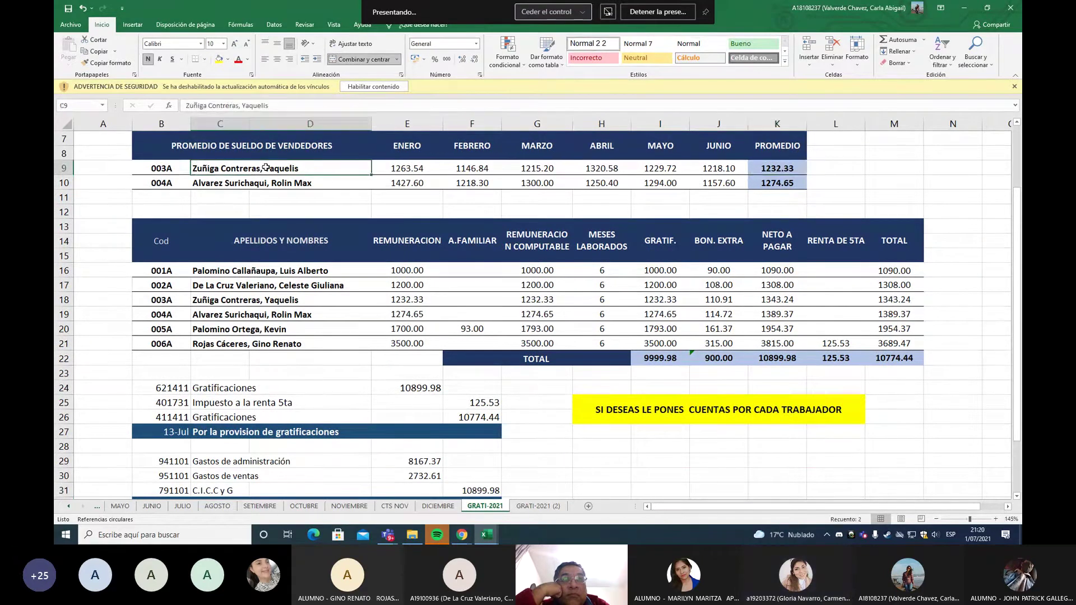
left_click(385, 87)
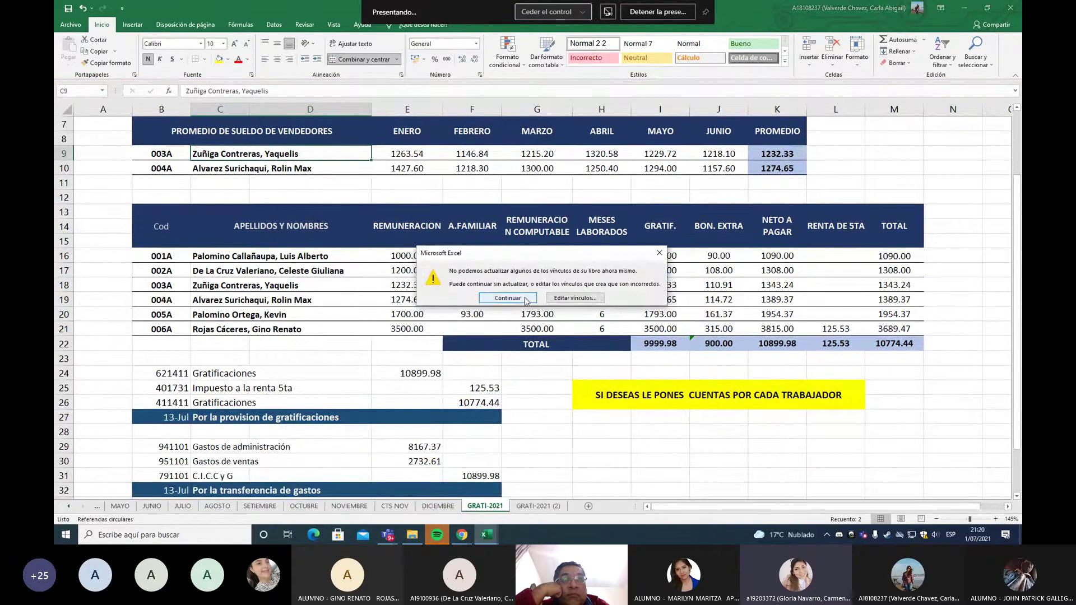
left_click(508, 299)
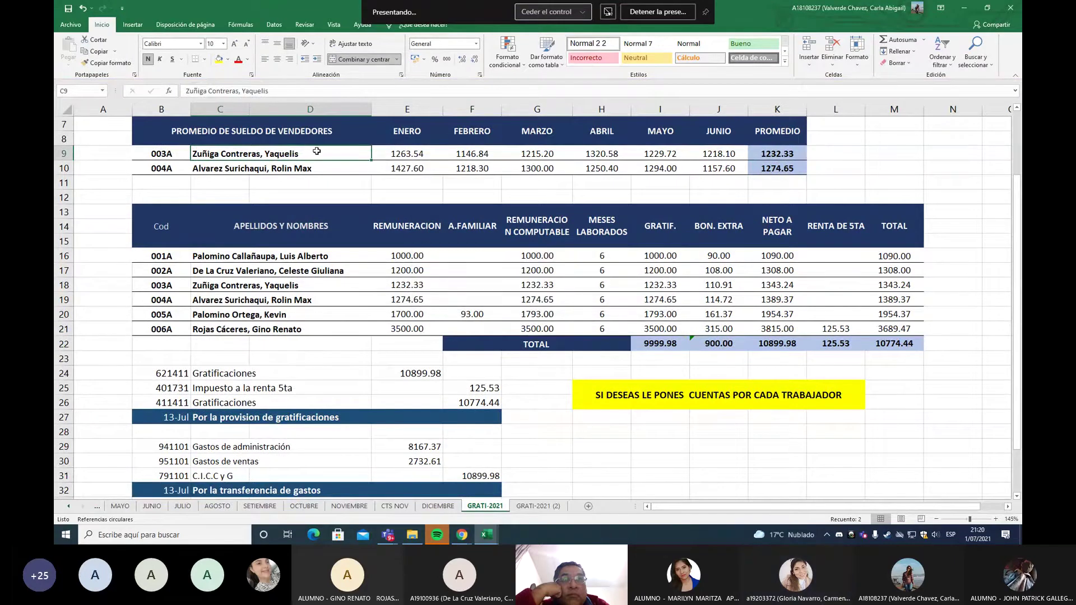
Inspect the formula behind the first seller's average salary in cell K9 without changing it.
left_click(771, 154)
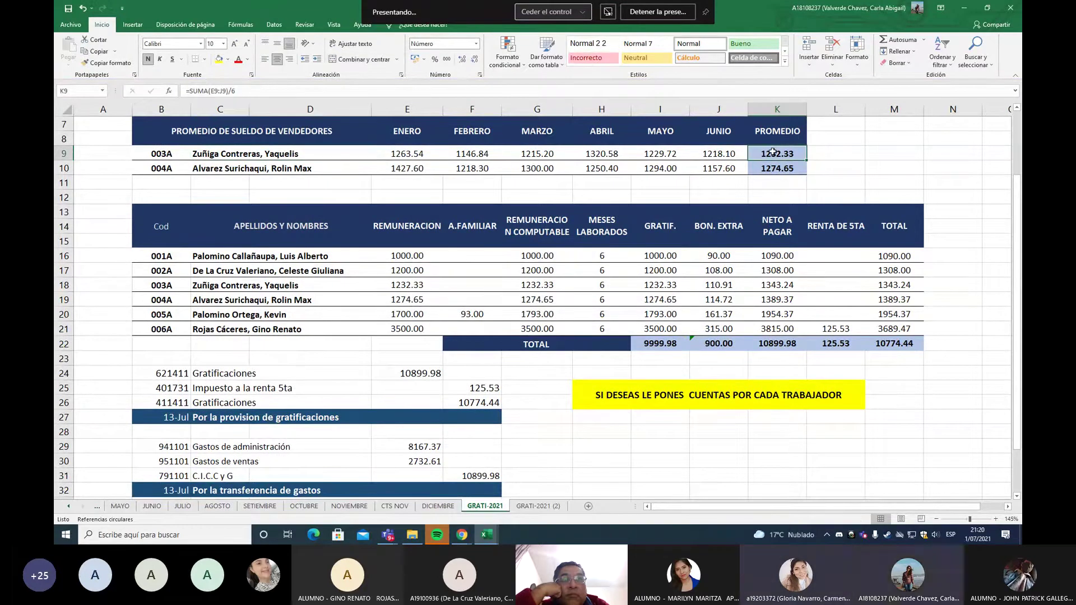
double_click(771, 154)
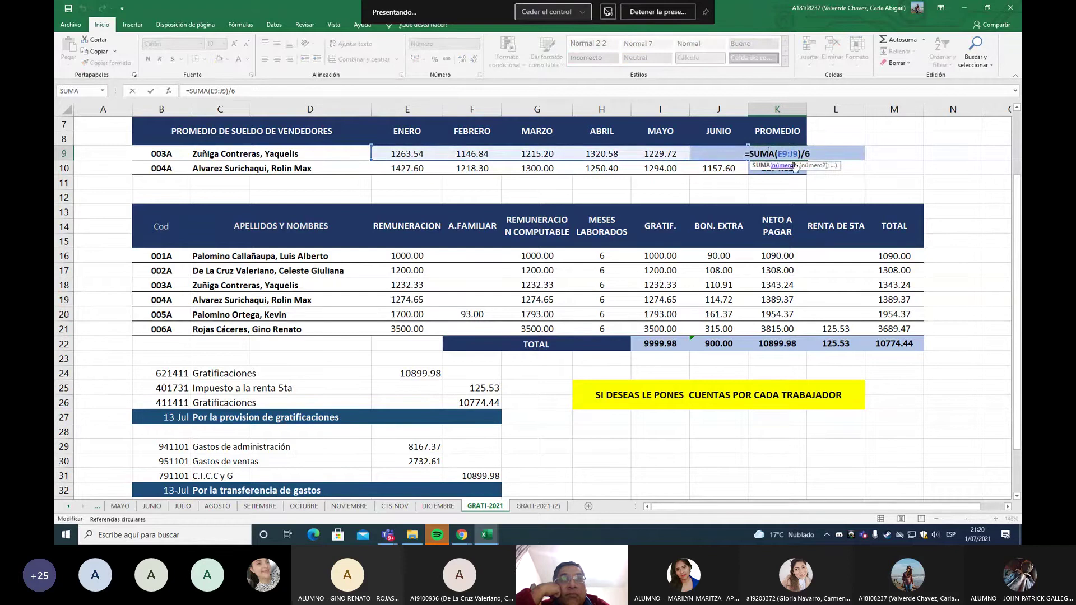
left_click(765, 170)
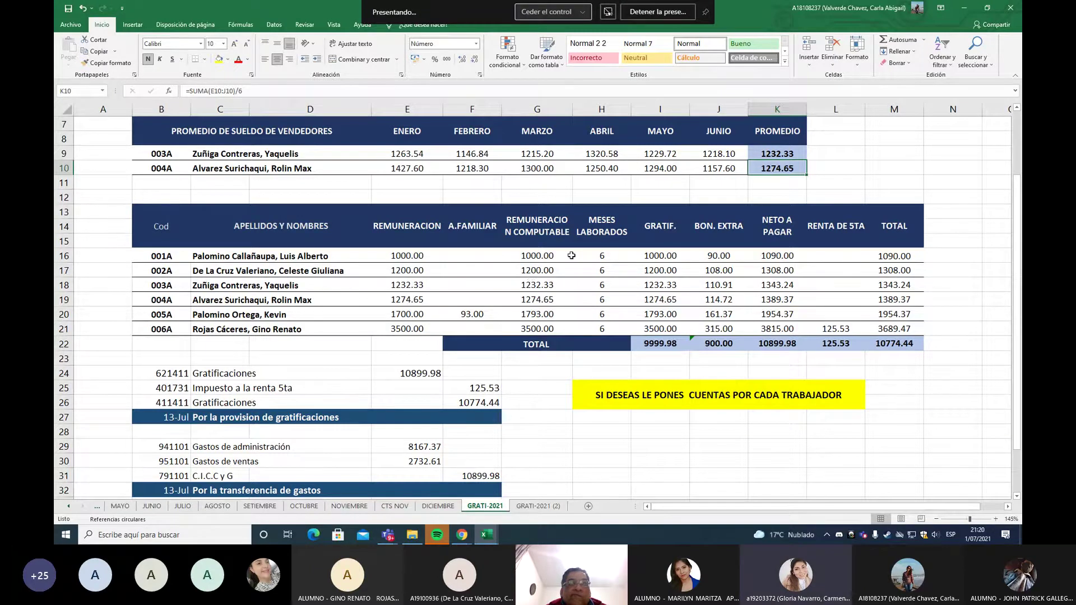
left_click(757, 150)
double_click(764, 152)
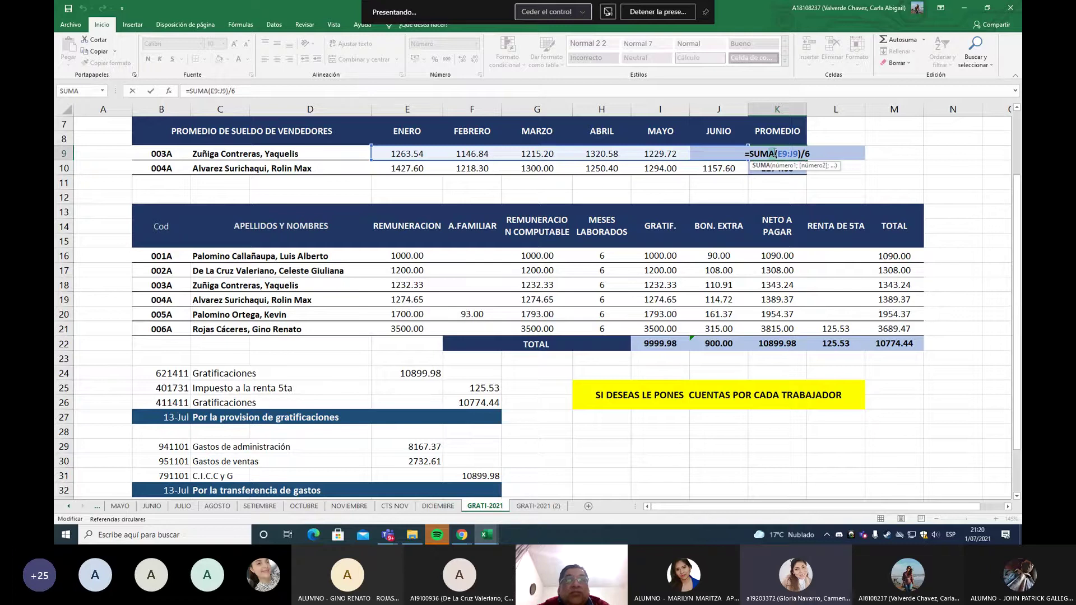
left_click(816, 154)
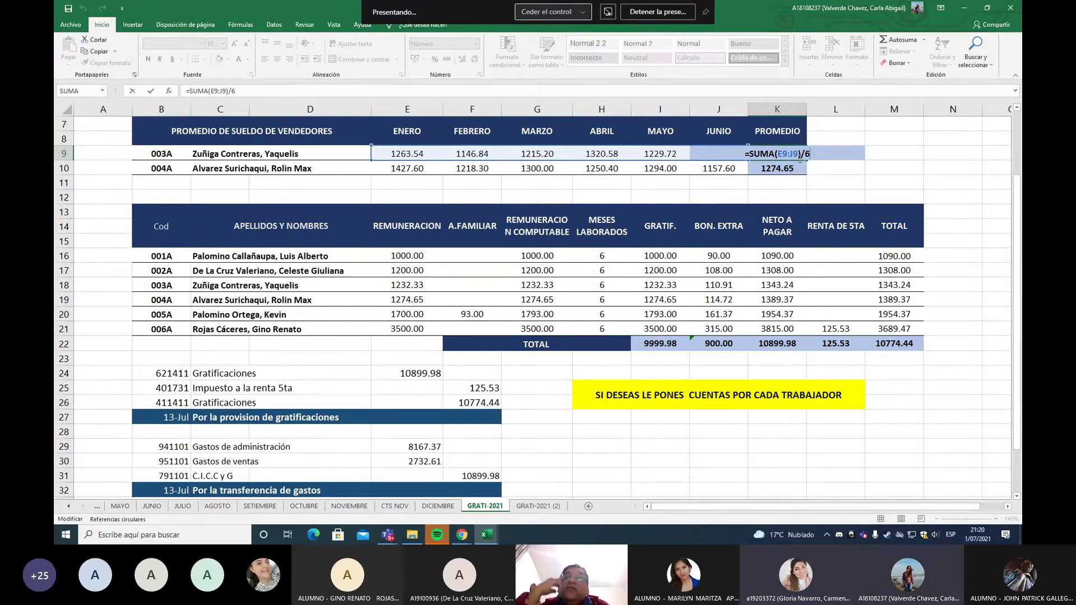
key("Return")
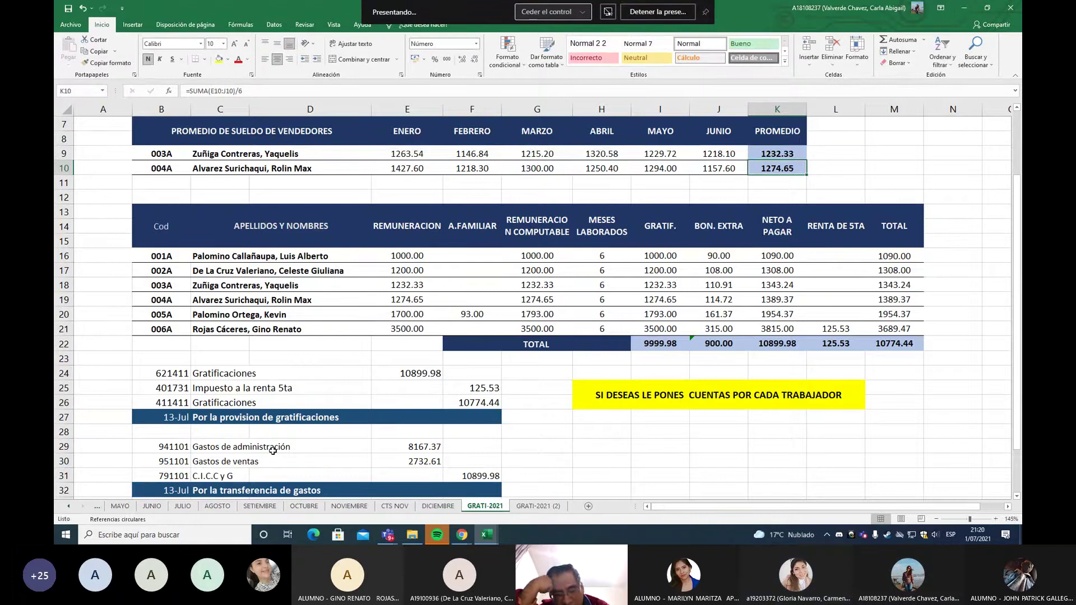
Review the JULIO payroll sheet's remunerations, worker deductions and sales commission table.
left_click(182, 506)
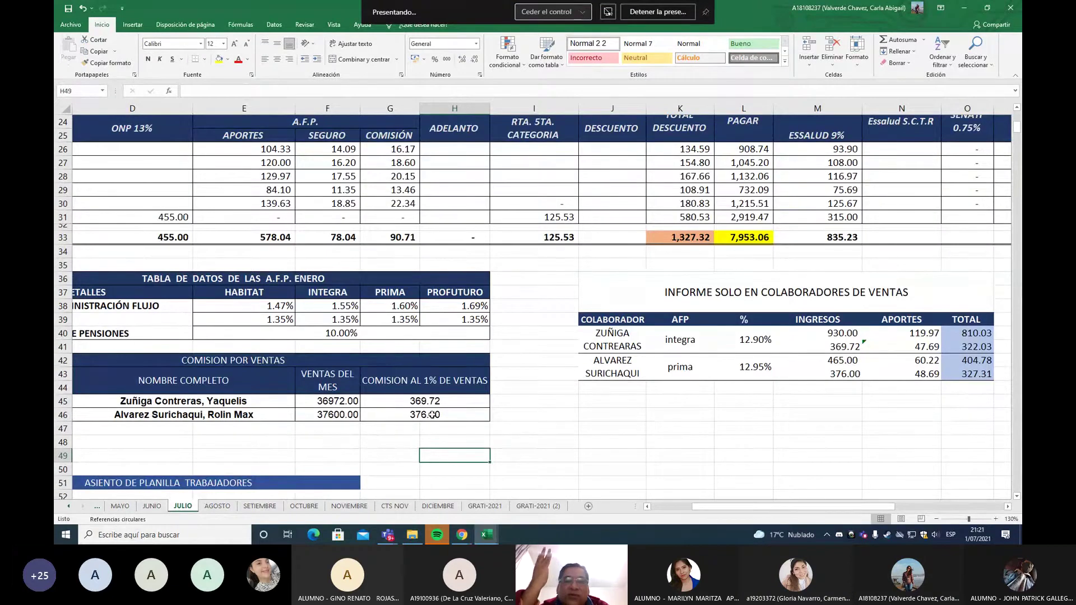
scroll(406, 346, "up", 1)
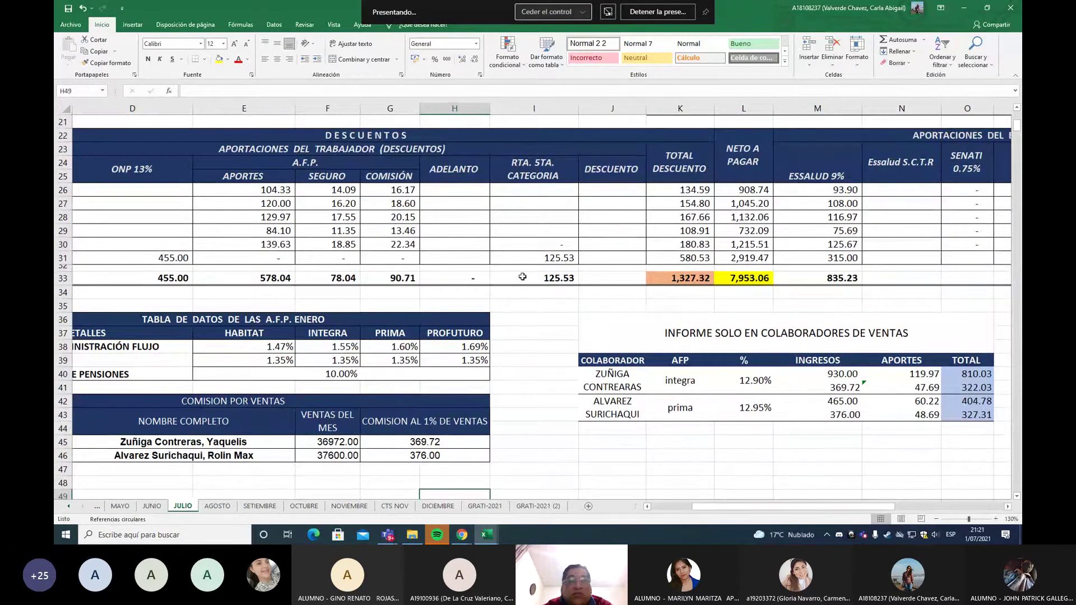
scroll(509, 302, "up", 4)
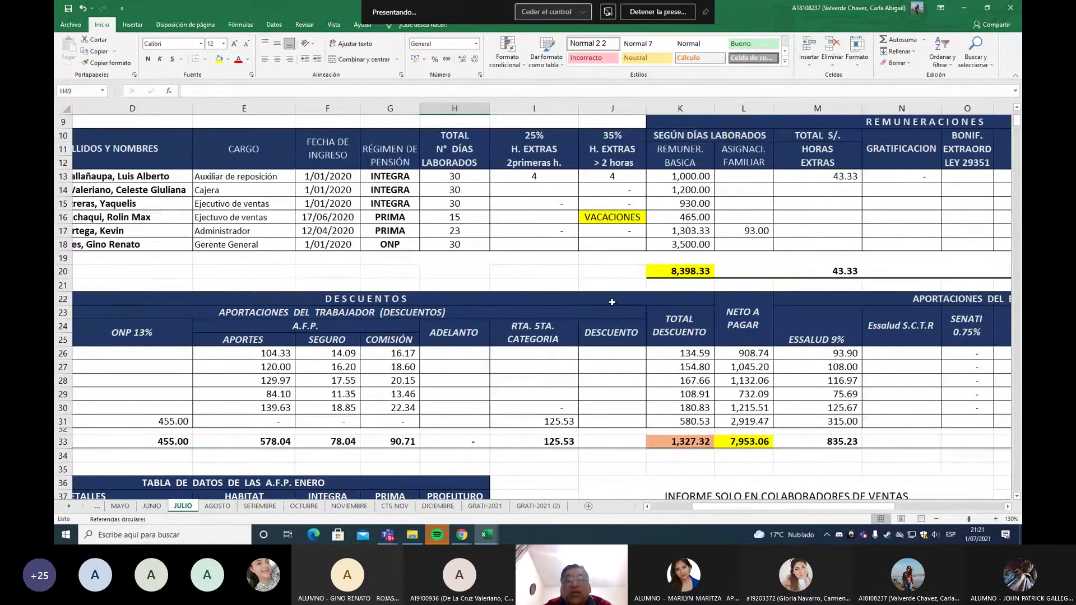
scroll(547, 319, "down", 2)
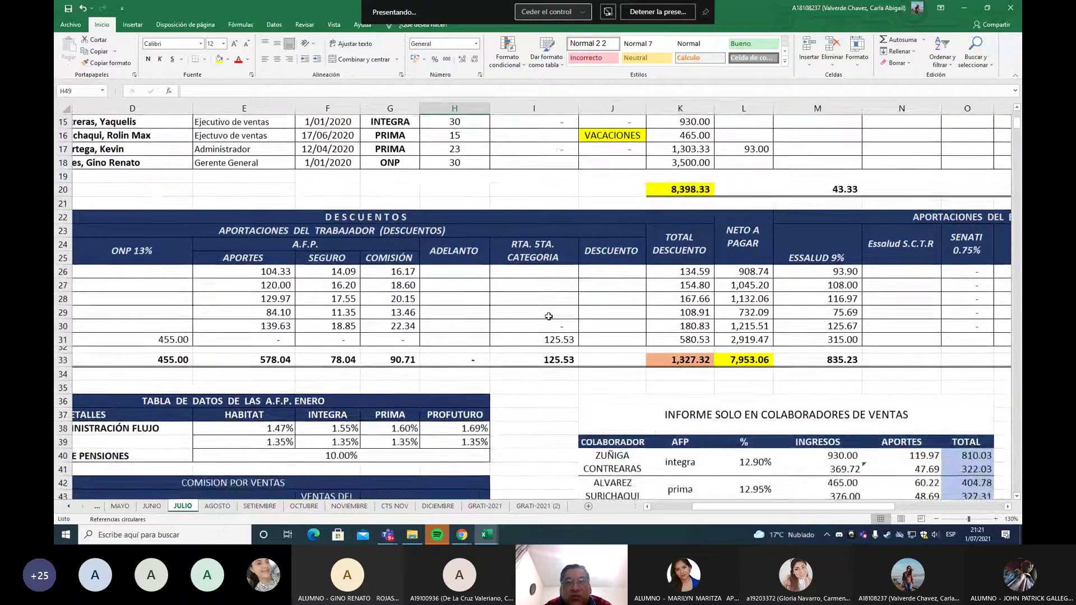
scroll(546, 319, "up", 2)
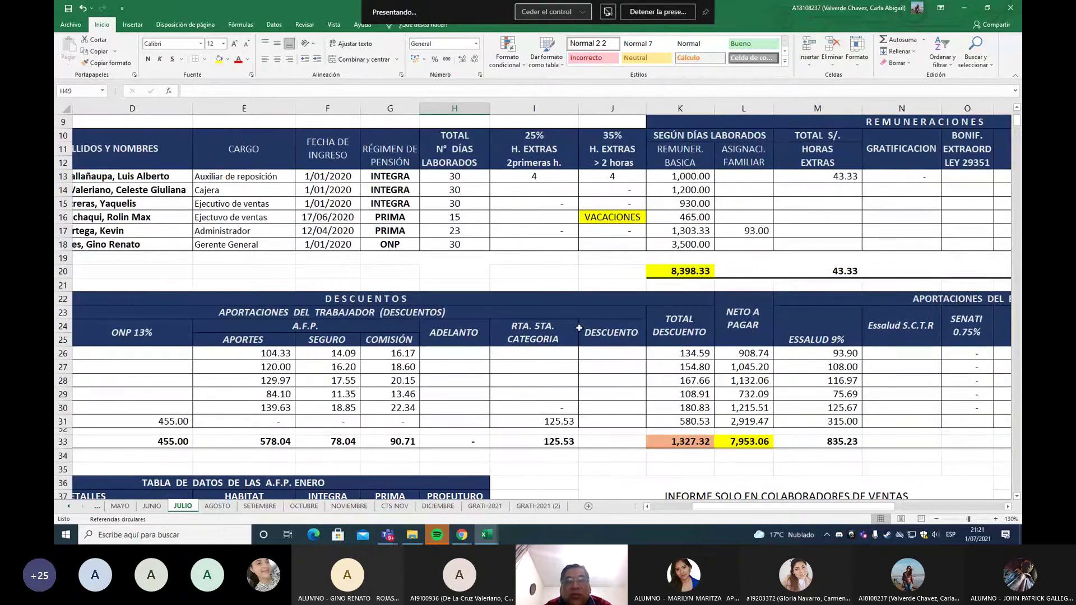
scroll(596, 340, "down", 5)
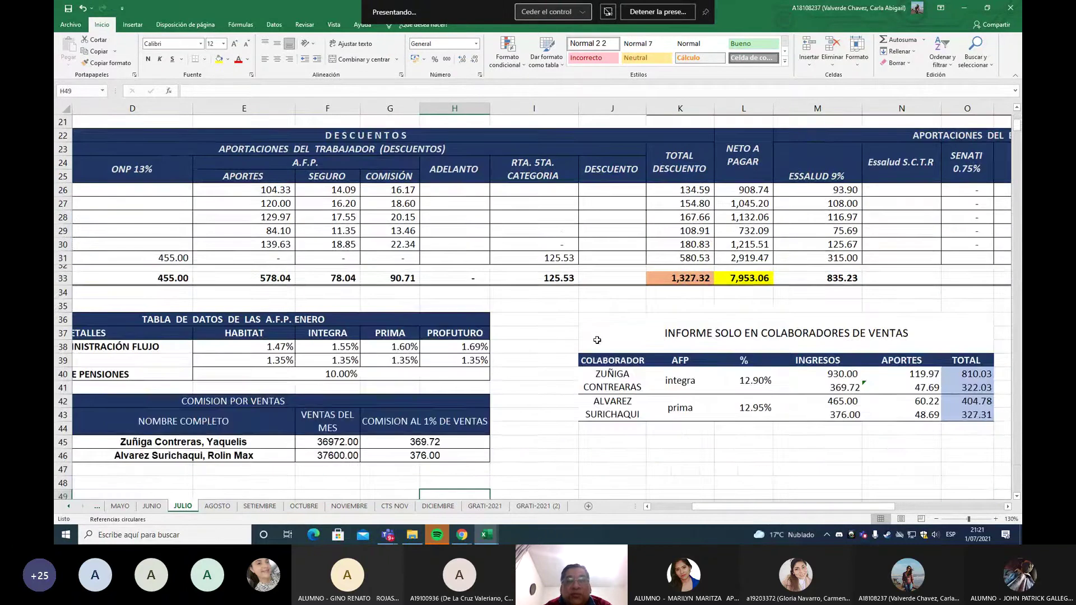
scroll(597, 339, "down", 1)
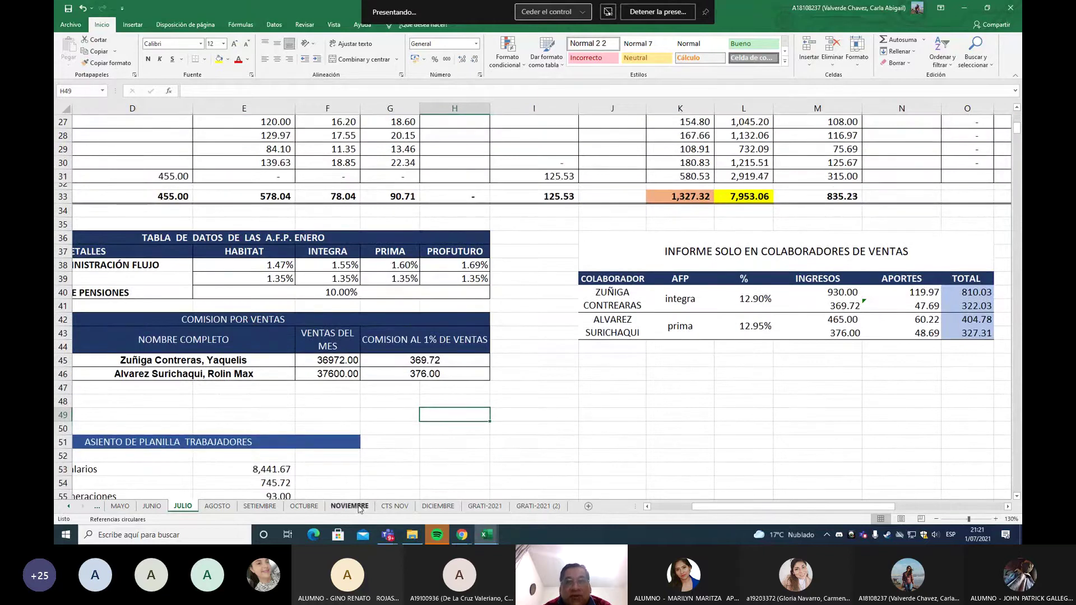
Go back to the GRATI-2021 sheet and point out the two sellers' average salaries in K9:K10.
left_click(480, 506)
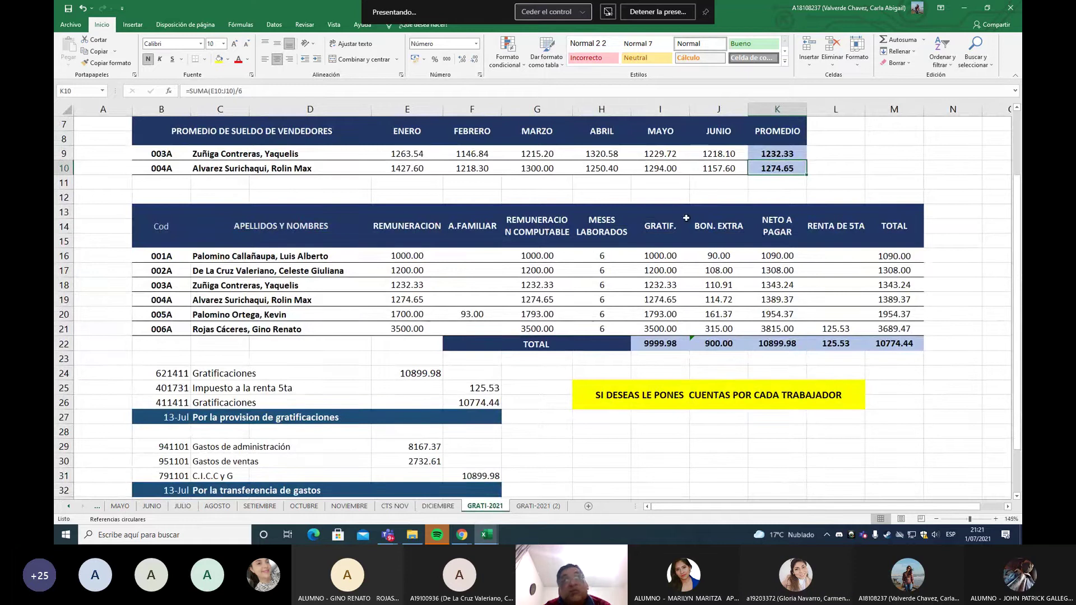
left_click_drag(761, 151, 773, 168)
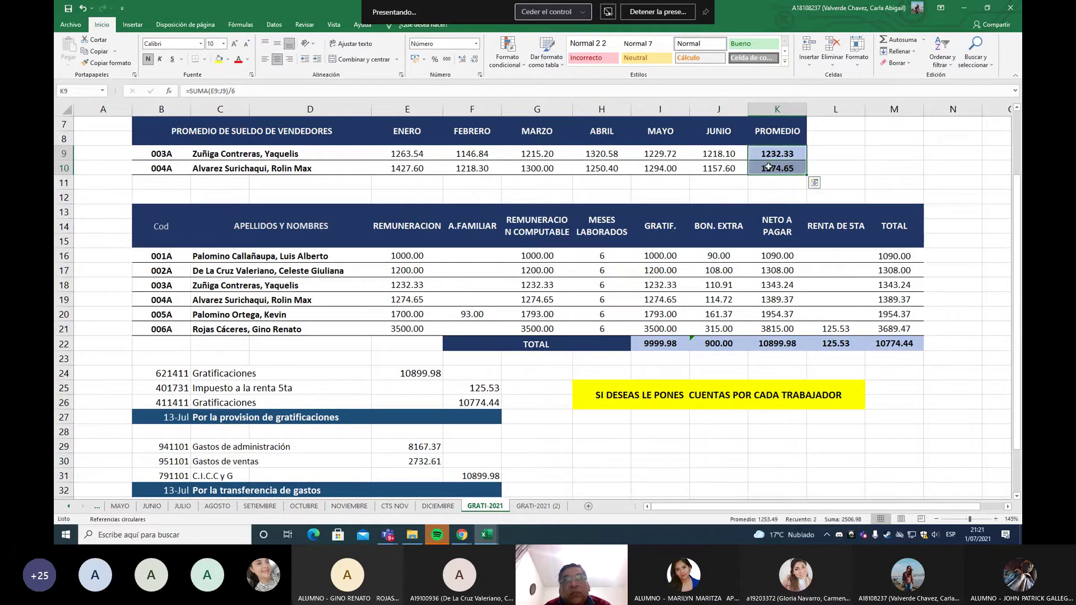
left_click(574, 374)
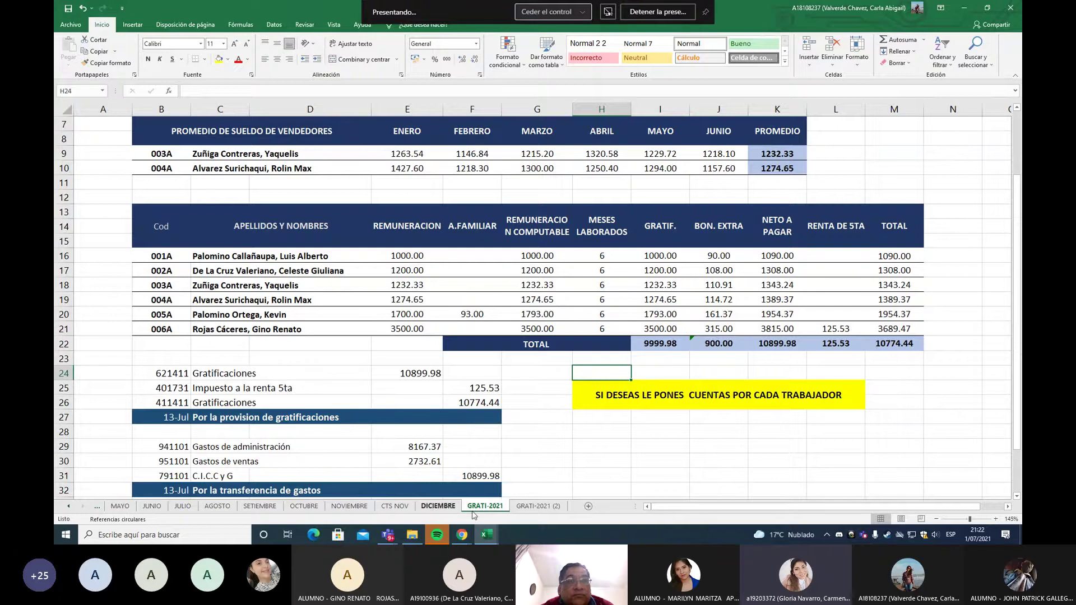
Show the CTS MAYO sheet's sales commission averages, the CTS calculation per worker and the related journal entries.
left_click(68, 506)
left_click(68, 506)
left_click(156, 506)
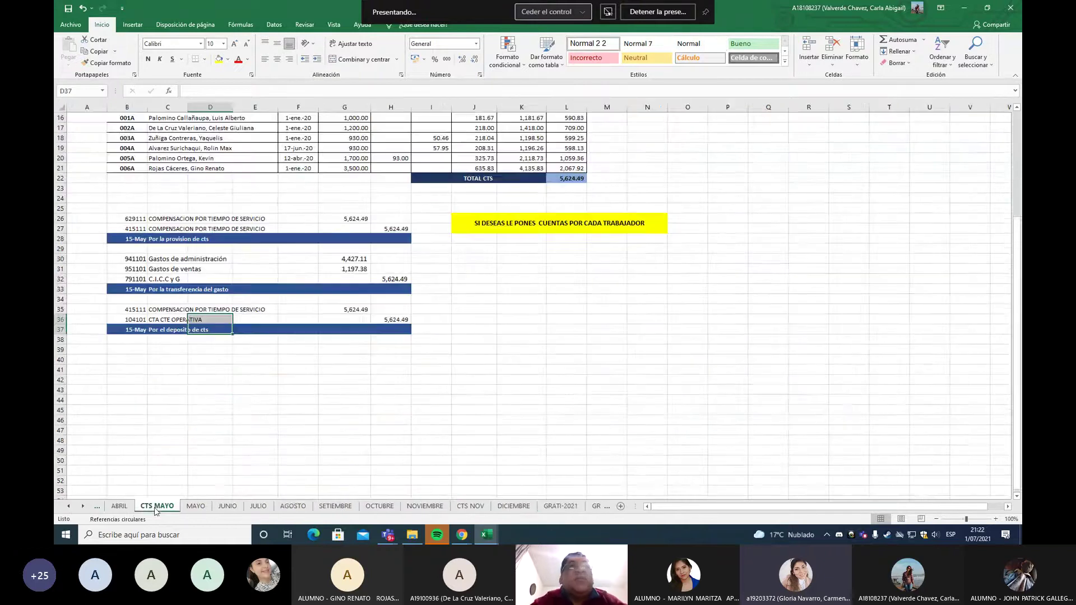
scroll(433, 456, "up", 3)
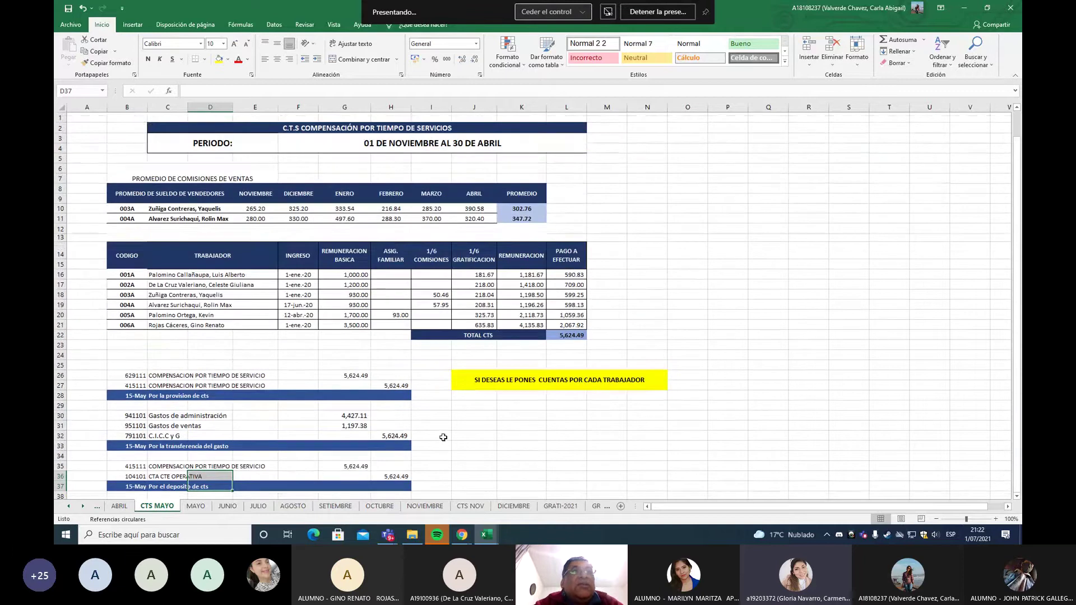
scroll(447, 437, "down", 2, "ctrl")
scroll(448, 437, "up", 3, "ctrl")
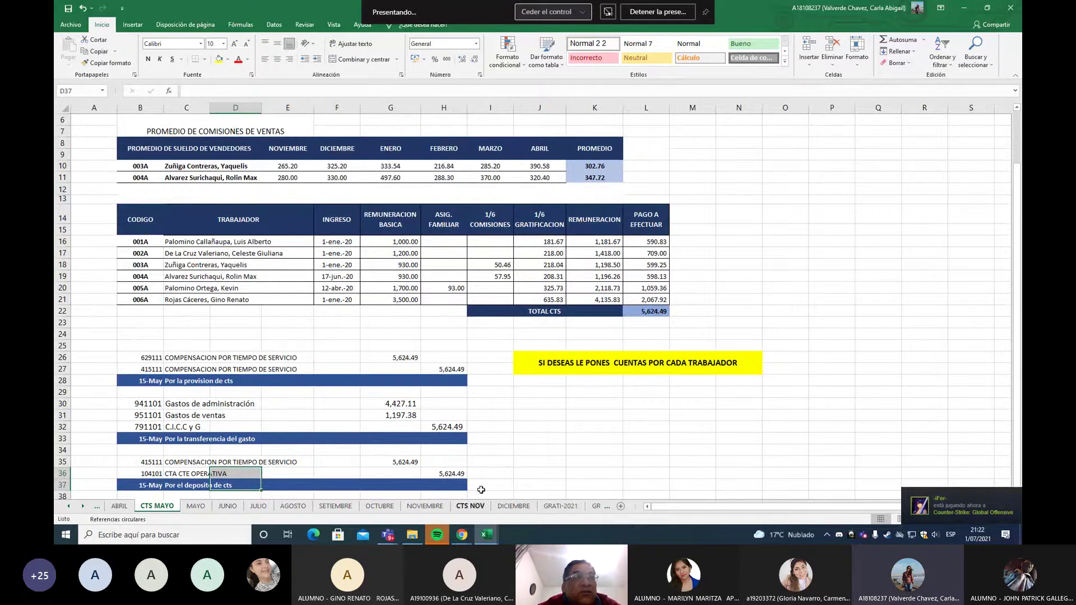
scroll(507, 463, "up", 2, "ctrl")
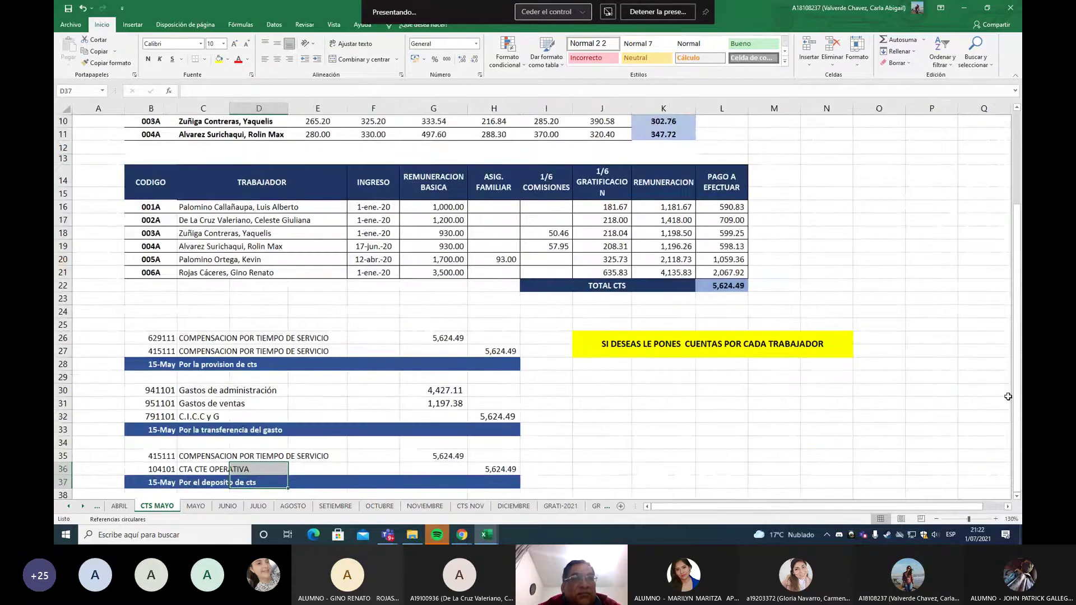
scroll(1017, 383, "up", 3)
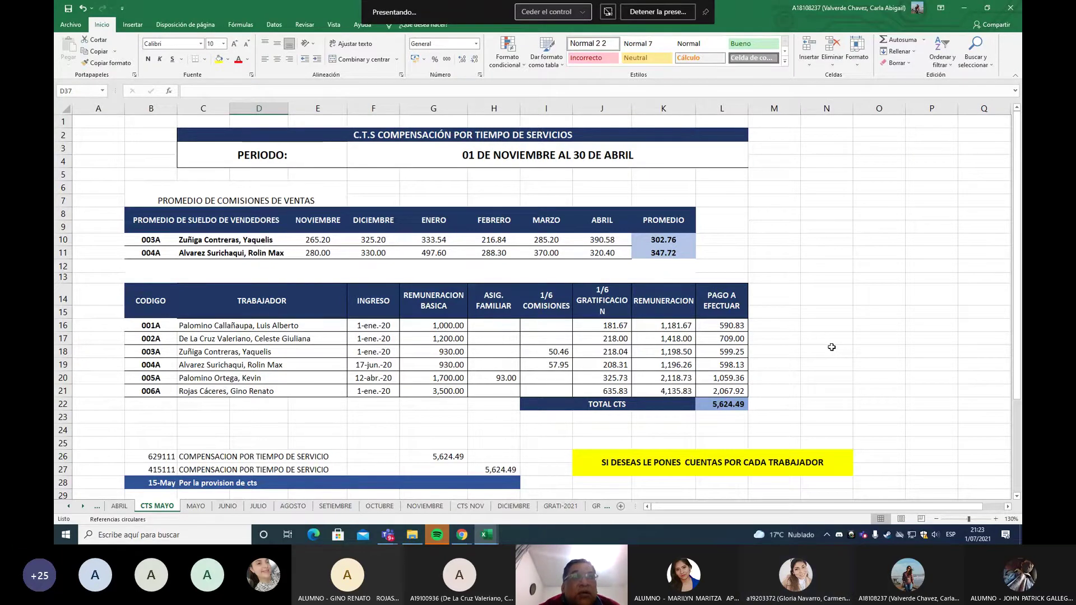
Change the 1/6 COMISIONES header in I14 of the CTS MAYO sheet to "PROMEDIO DE COMISION".
scroll(817, 331, "up", 1)
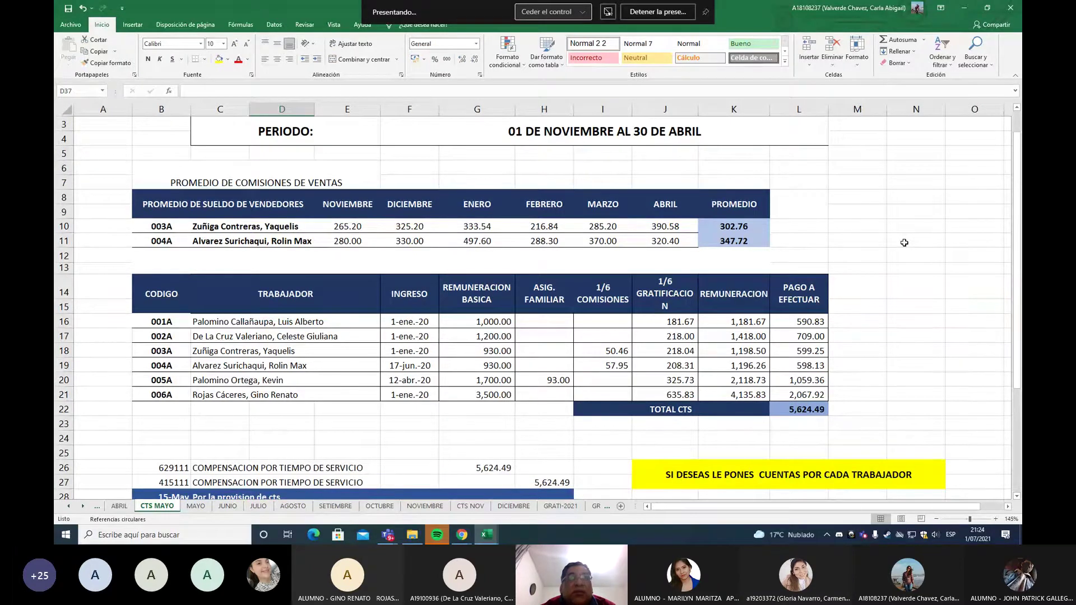
left_click(594, 296)
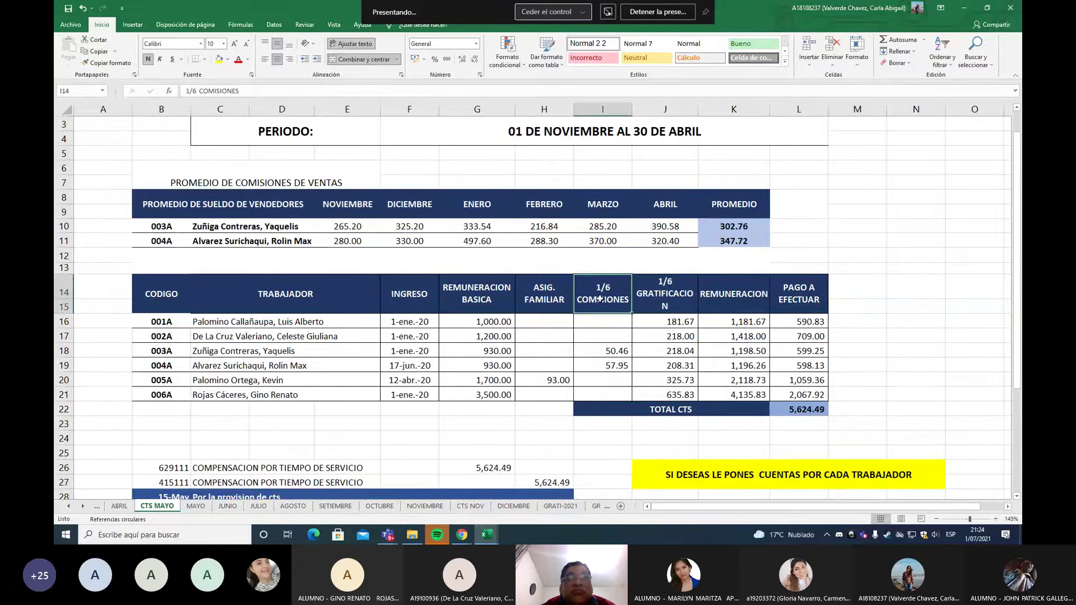
type("PROMEDIO DE")
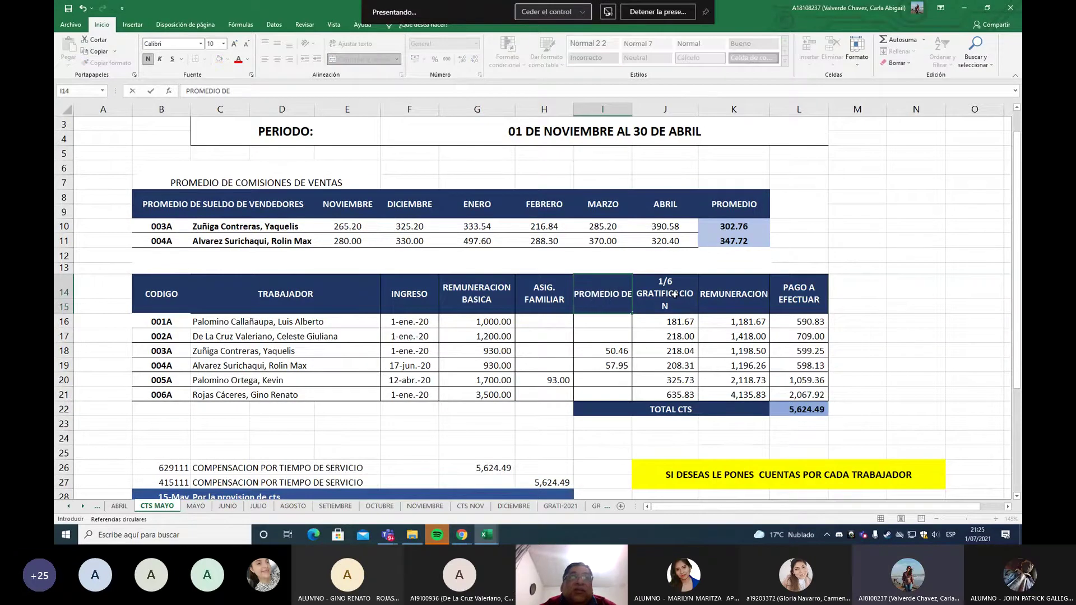
type(" COMID")
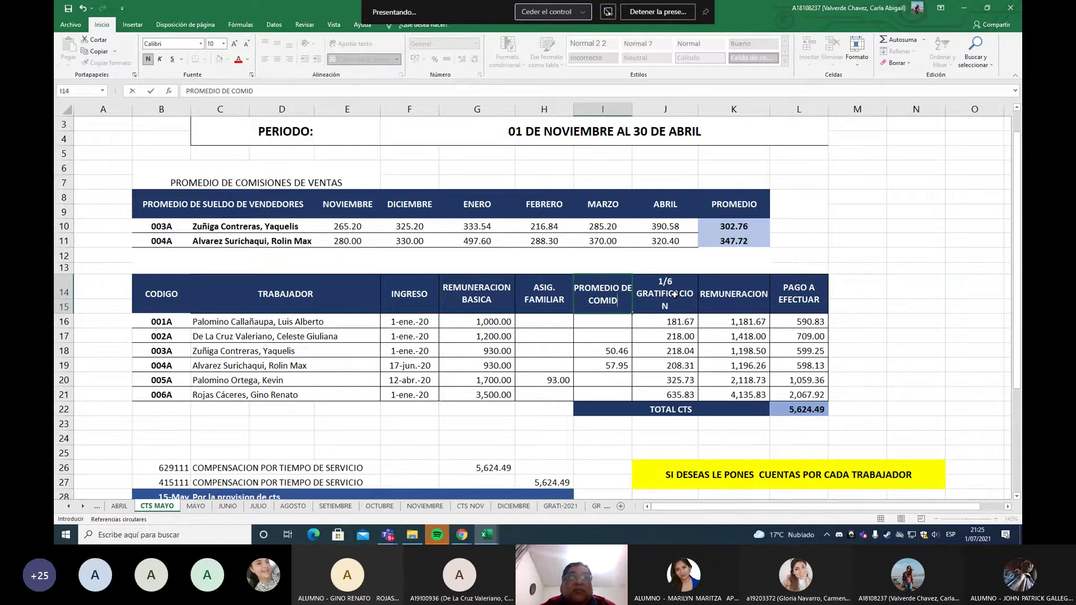
key("BackSpace")
type("SION")
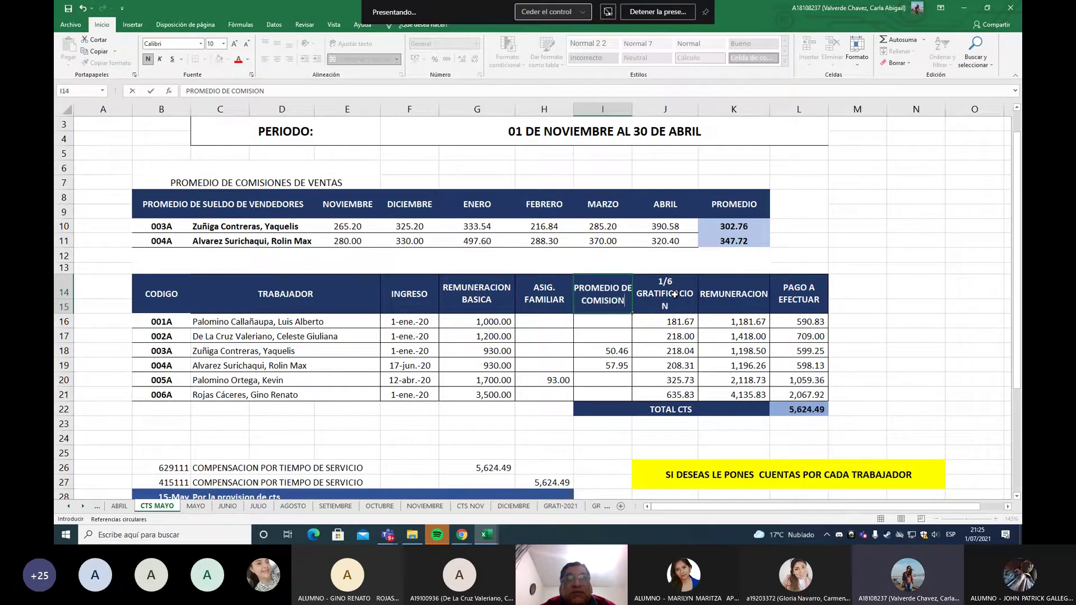
key("Return")
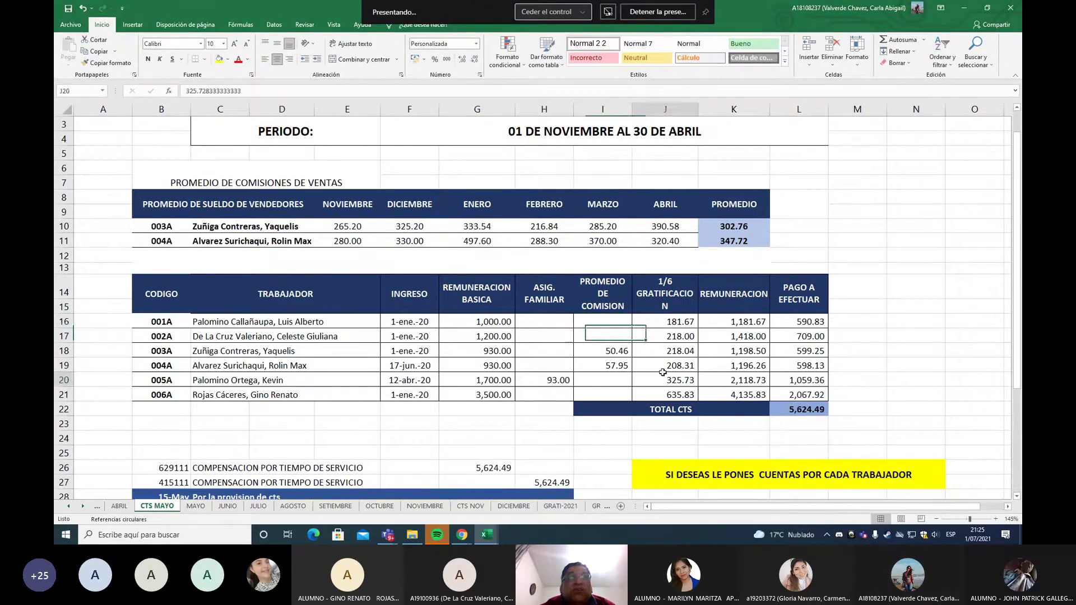
left_click_drag(667, 379, 683, 366)
left_click(705, 366)
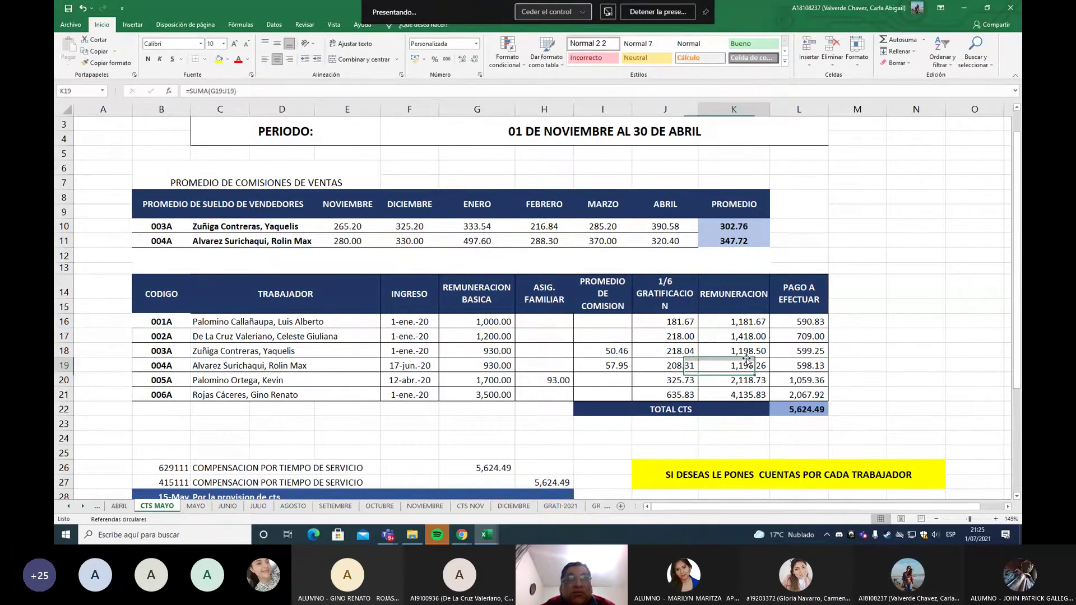
left_click(935, 294)
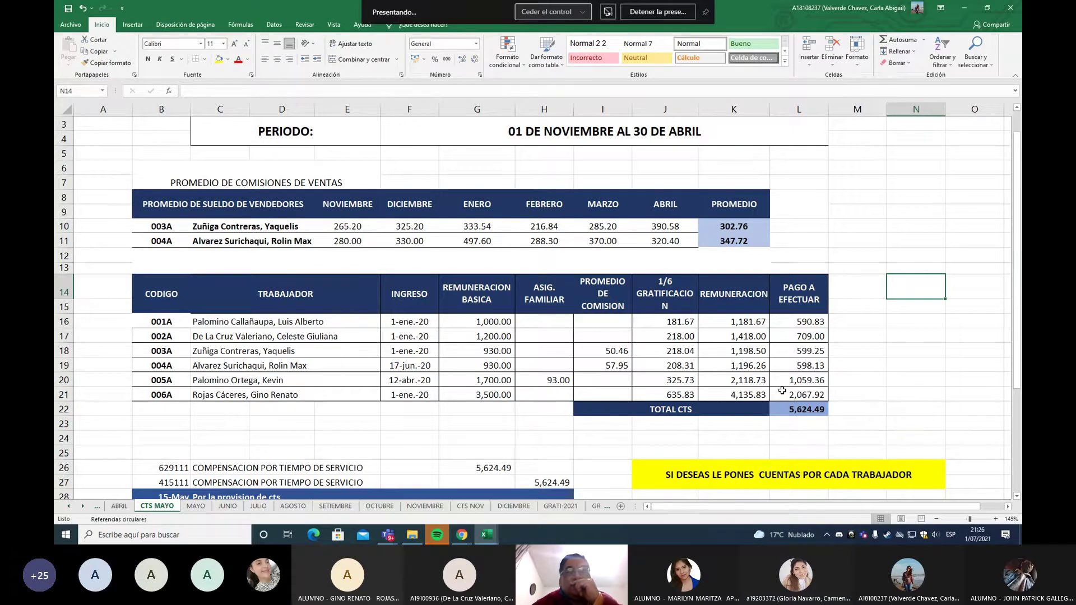
Show the GRATI-2021 sheet from its title through the sellers' averages and the bonus calculation per worker.
left_click(938, 404)
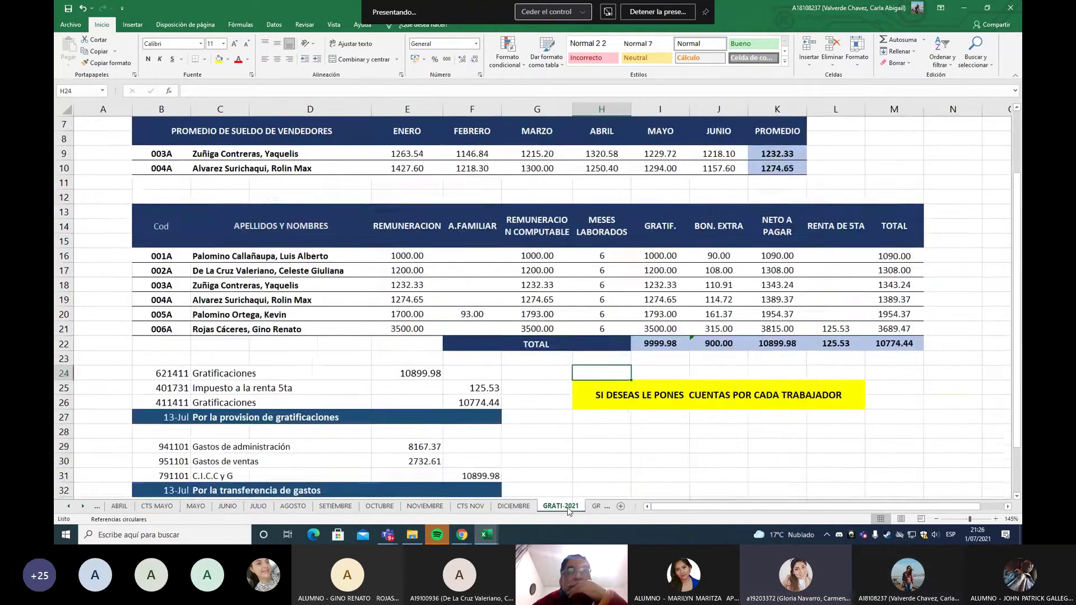
left_click(568, 507)
scroll(579, 474, "up", 2)
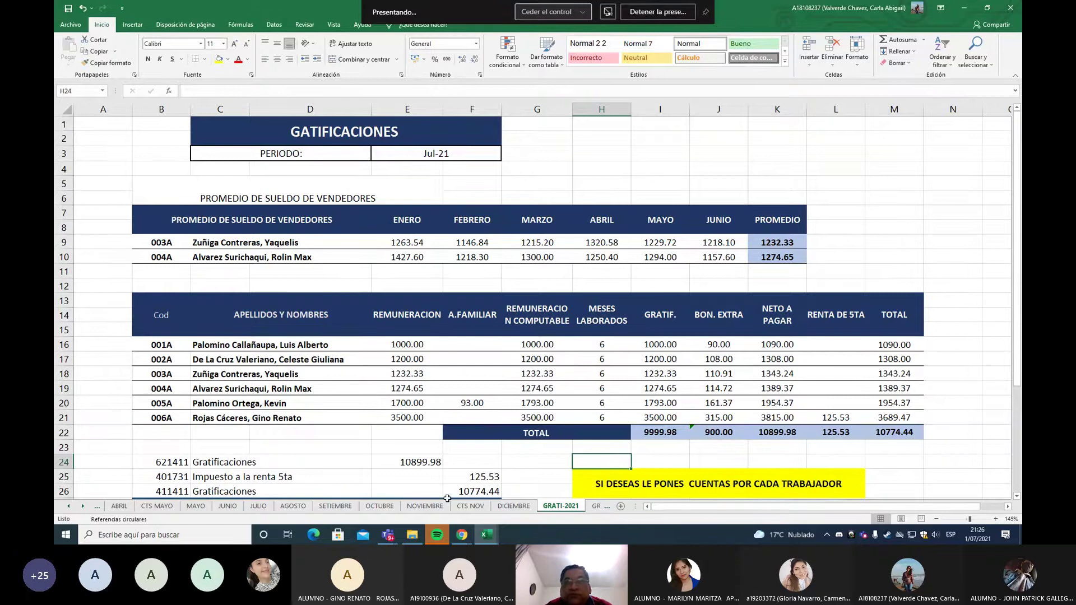
Find and show the CTS NOV sheet, reviewing its May to October commission averages and the CTS calculation per worker.
left_click(69, 506)
left_click(69, 506)
left_click(68, 506)
left_click(69, 505)
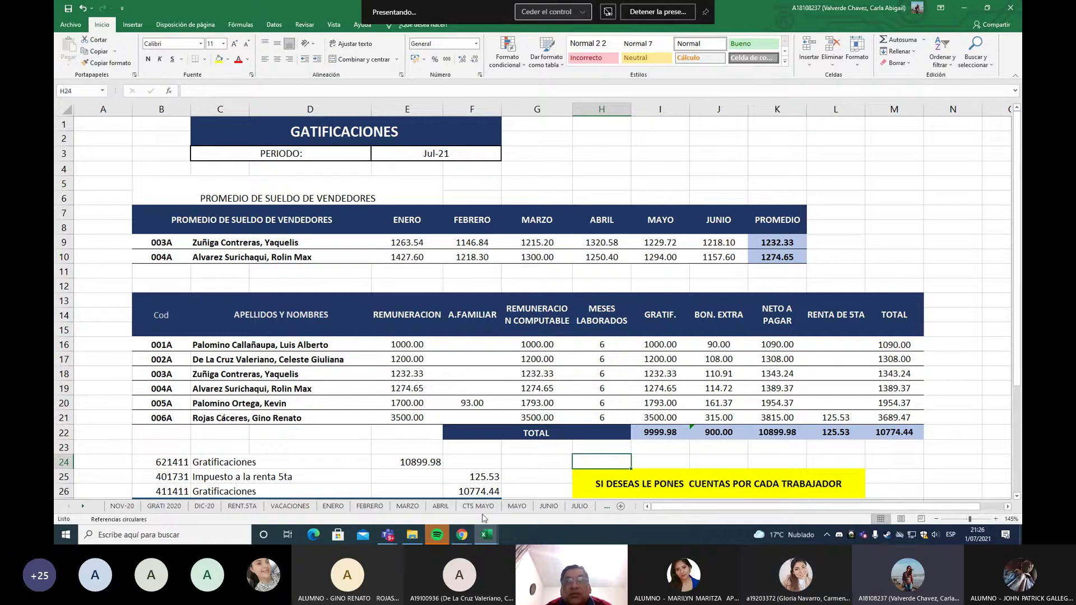
left_click(83, 506)
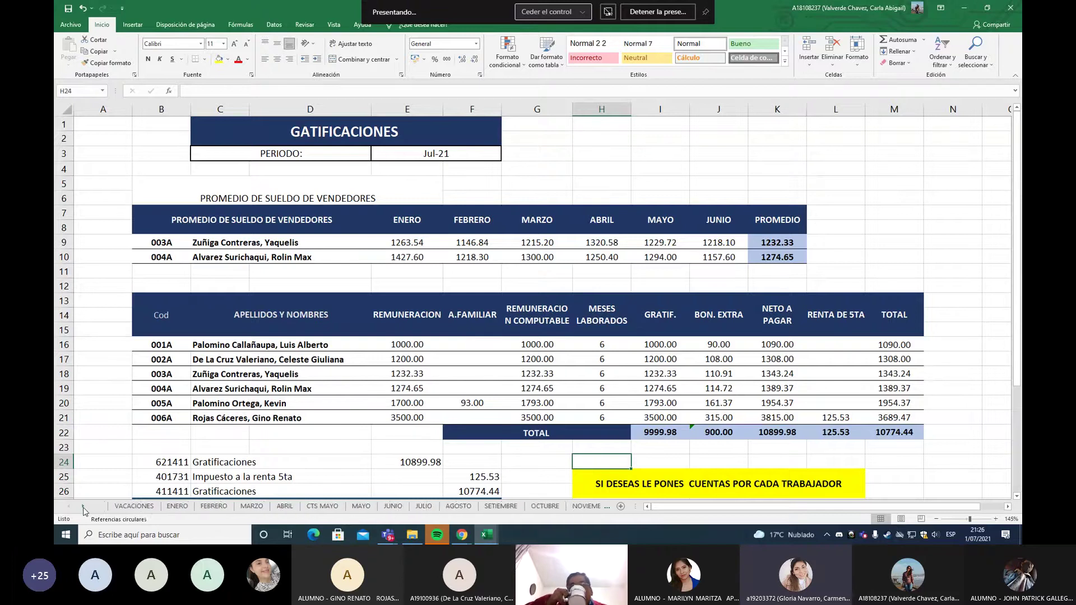
left_click(83, 506)
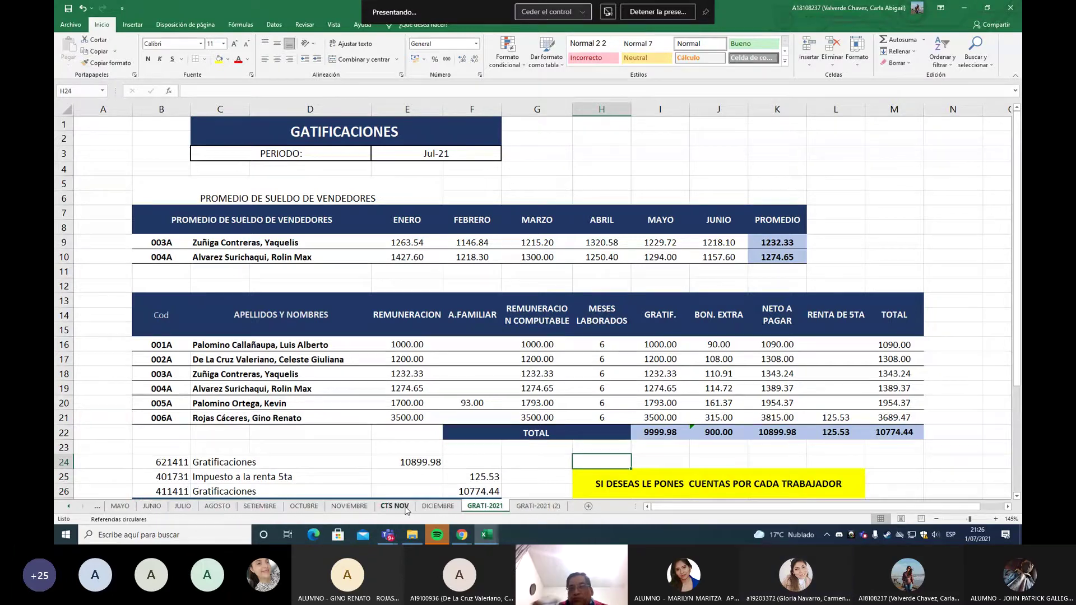
left_click(395, 506)
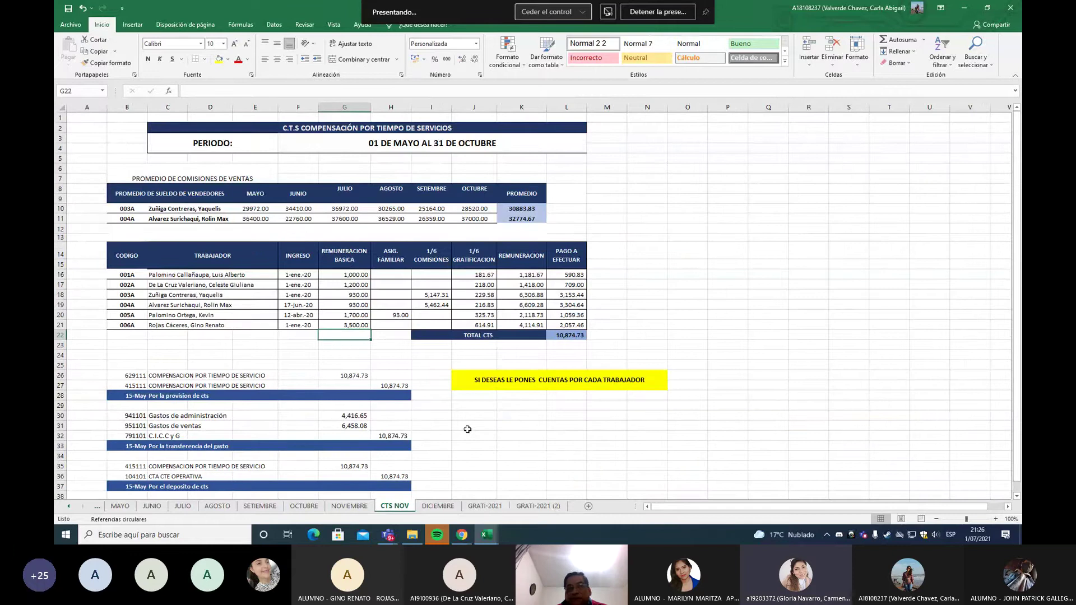
scroll(574, 387, "up", 3)
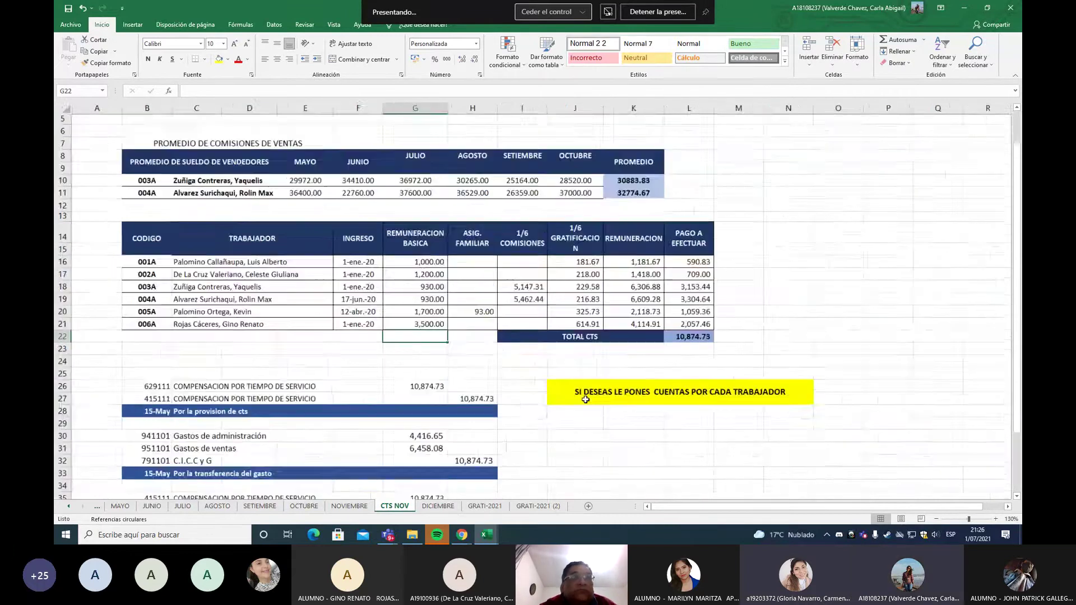
scroll(582, 400, "up", 2)
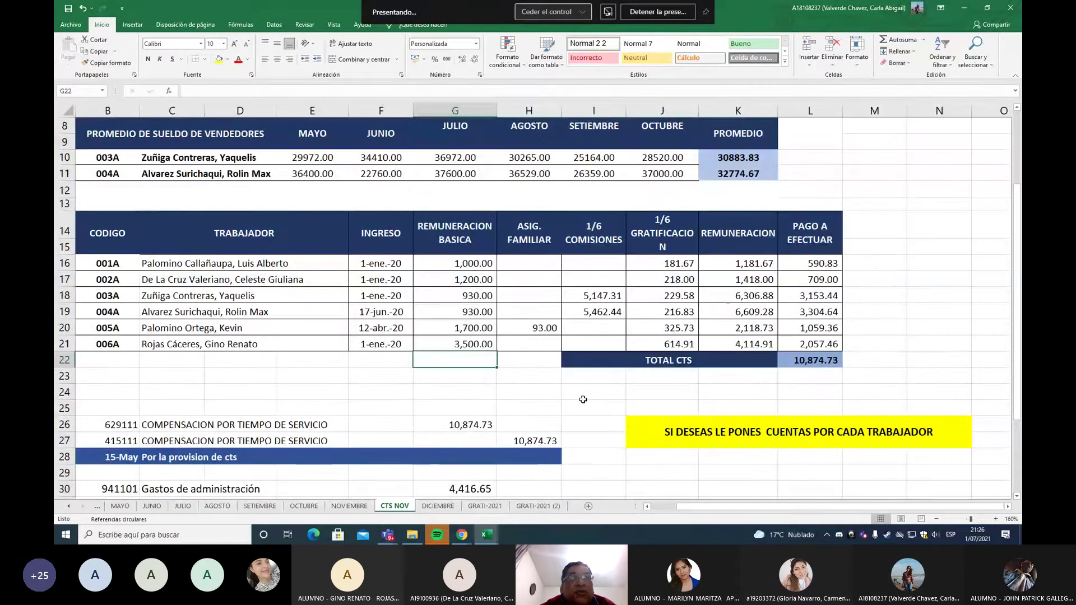
scroll(595, 420, "up", 2)
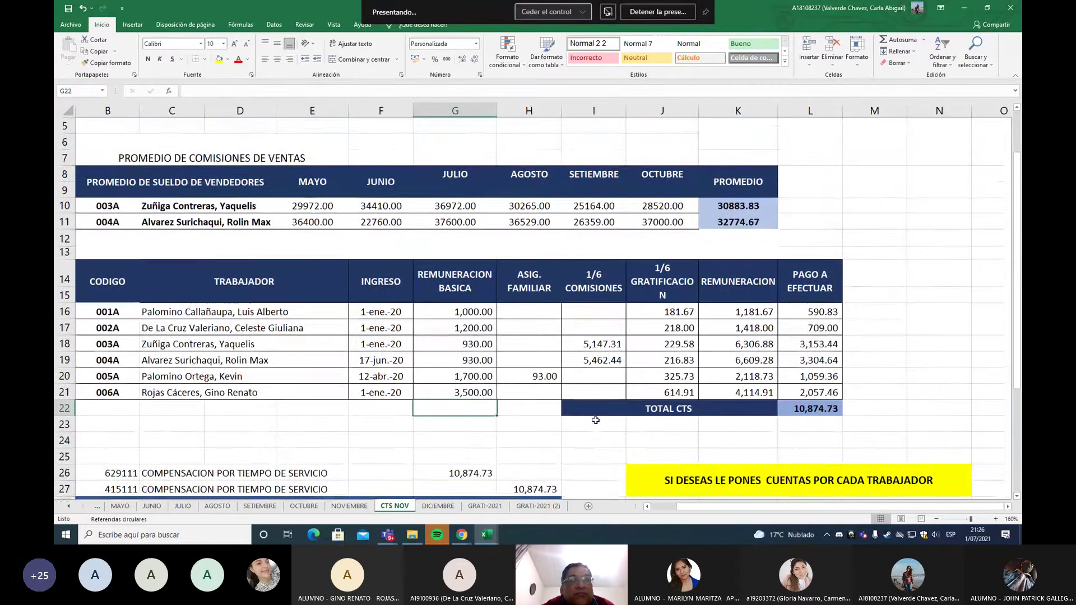
scroll(593, 420, "up", 1)
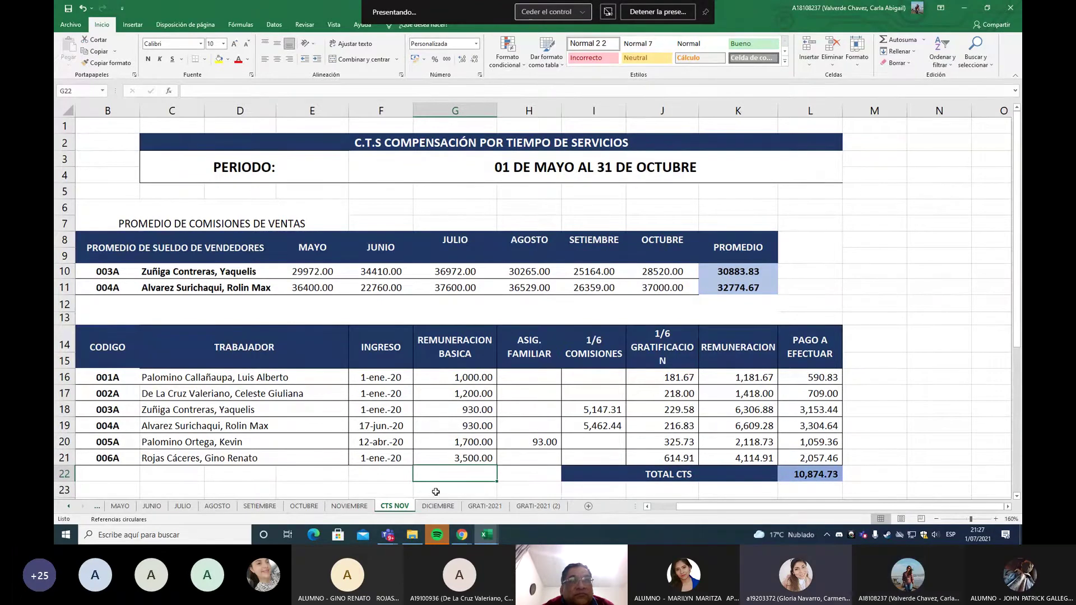
On the NOVIEMBRE payroll sheet, narrow the position-adjacent column D, columns H to J and the GRATIFICACION column N to fit more on screen.
left_click(349, 506)
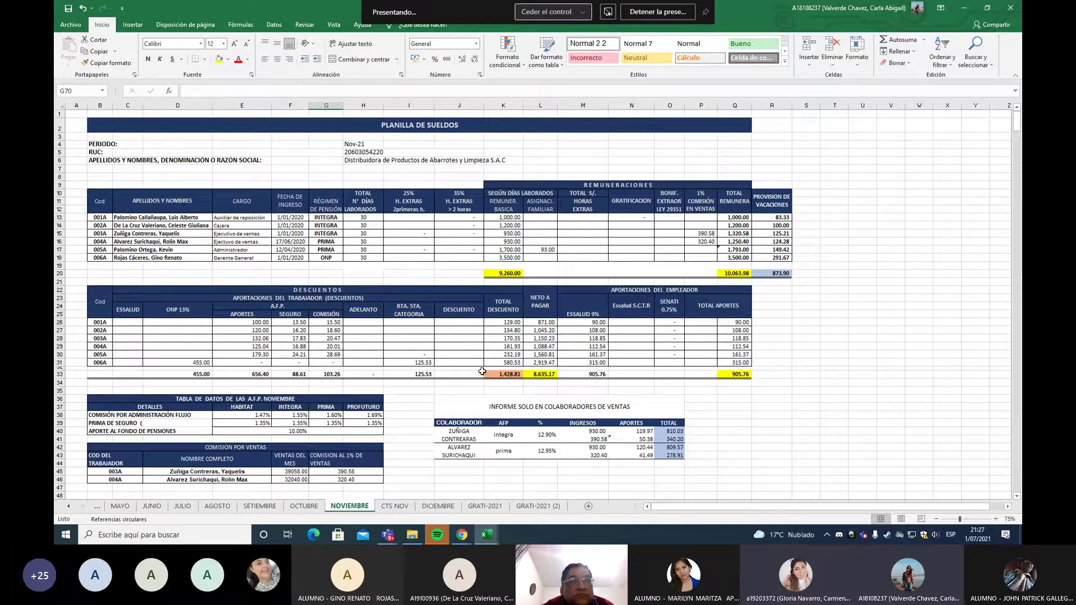
scroll(470, 386, "up", 3)
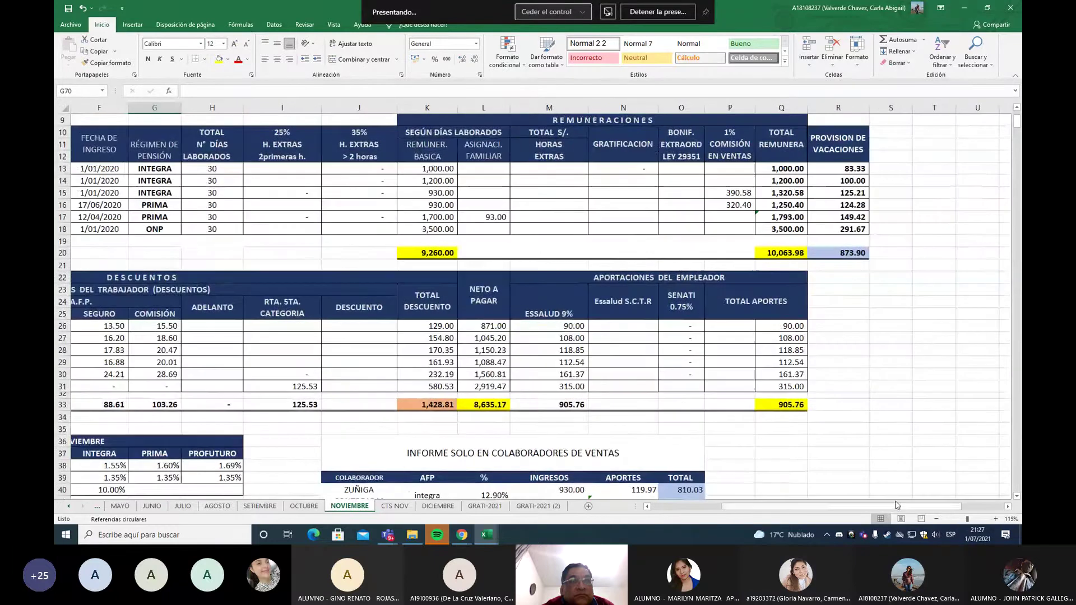
left_click_drag(897, 506, 855, 506)
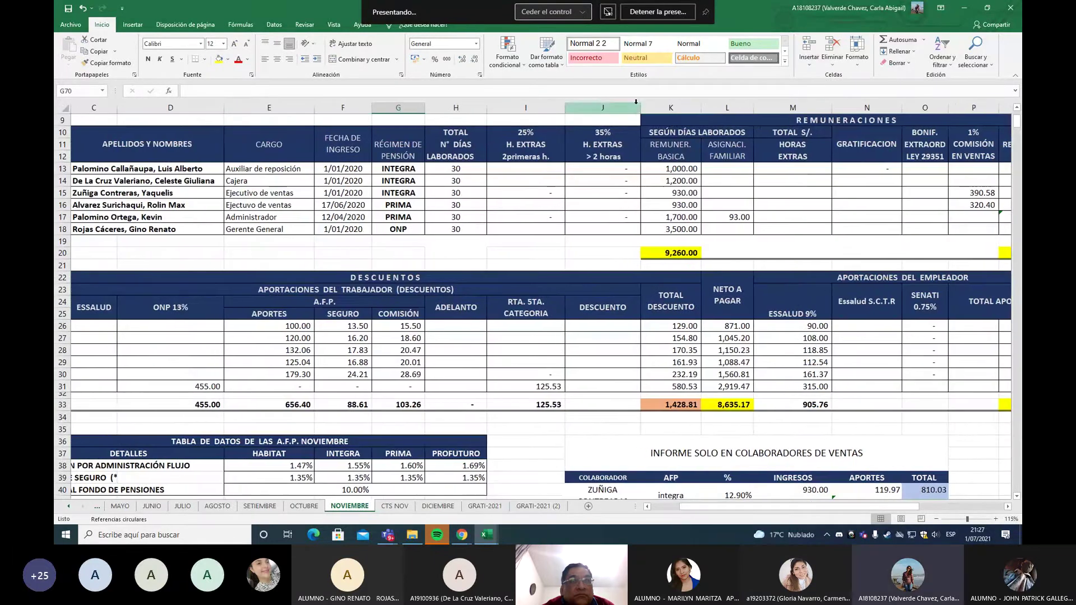
left_click_drag(640, 106, 457, 109)
left_click_drag(224, 108, 198, 108)
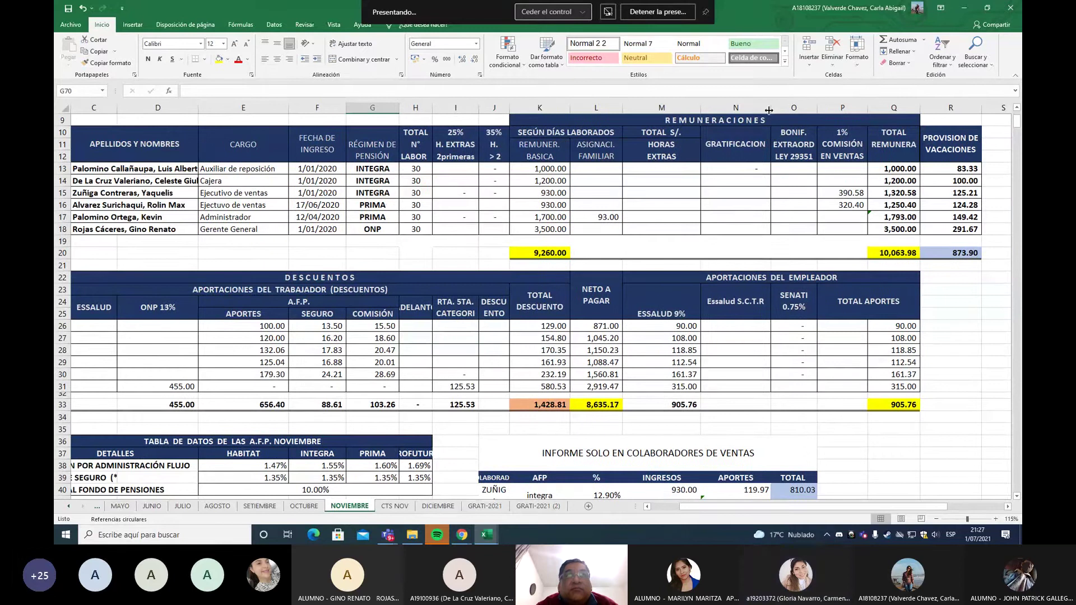
left_click_drag(770, 108, 733, 107)
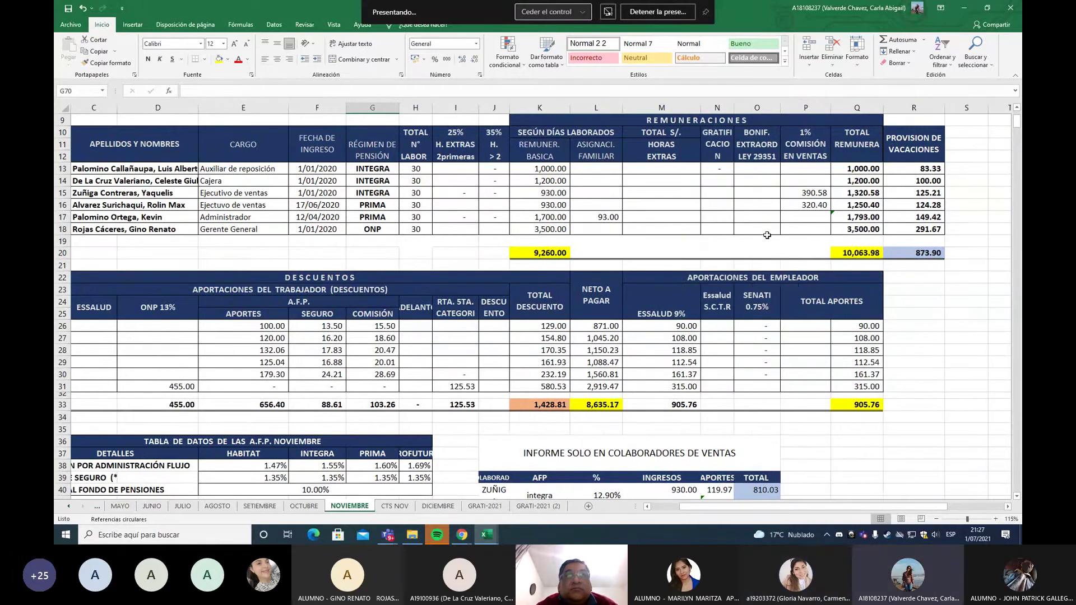
Review the NOVIEMBRE payroll's remunerations, worker deductions, employer contributions and AFP and sales commission tables.
scroll(765, 224, "up", 1)
scroll(767, 267, "up", 3)
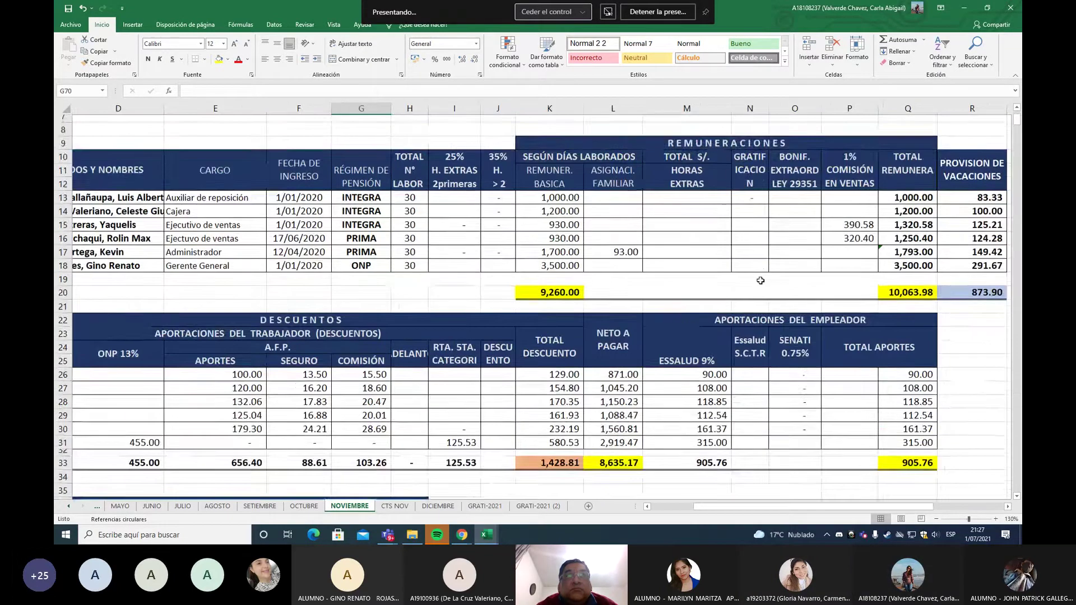
scroll(760, 280, "down", 2)
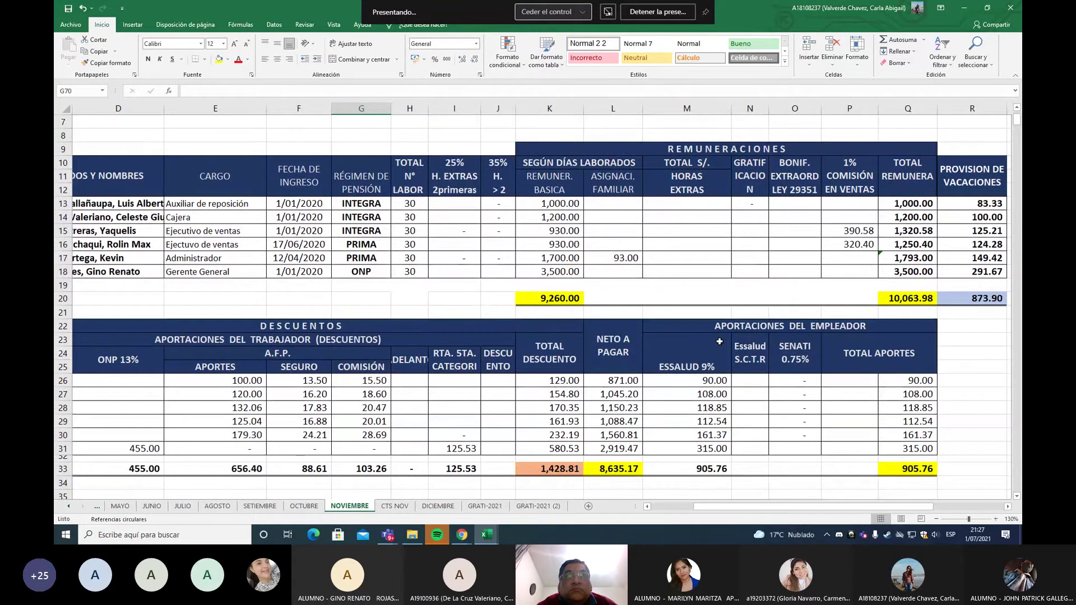
scroll(720, 339, "down", 6)
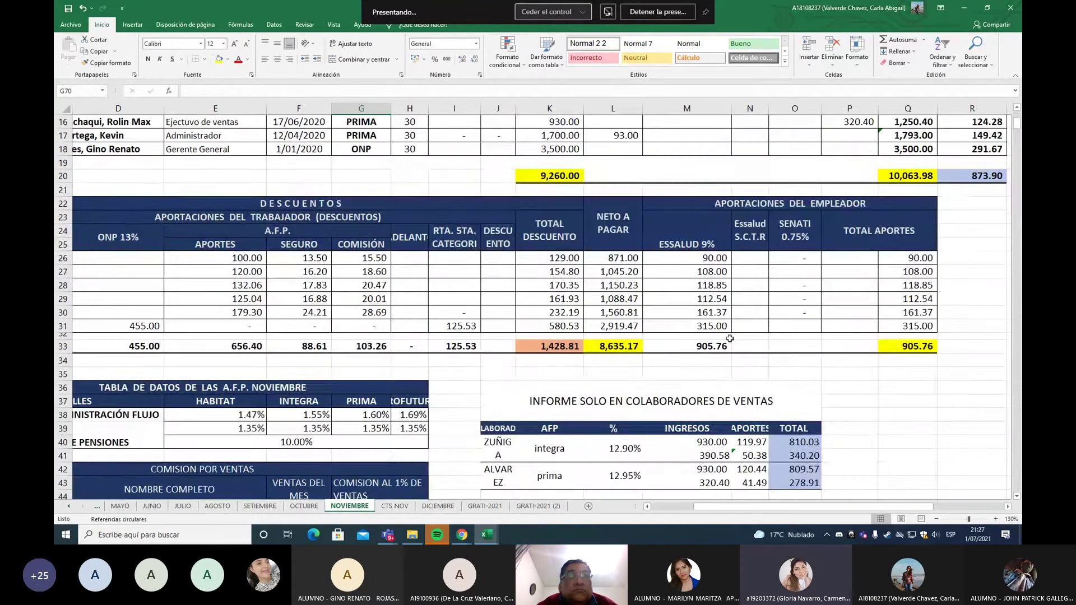
scroll(730, 336, "down", 6)
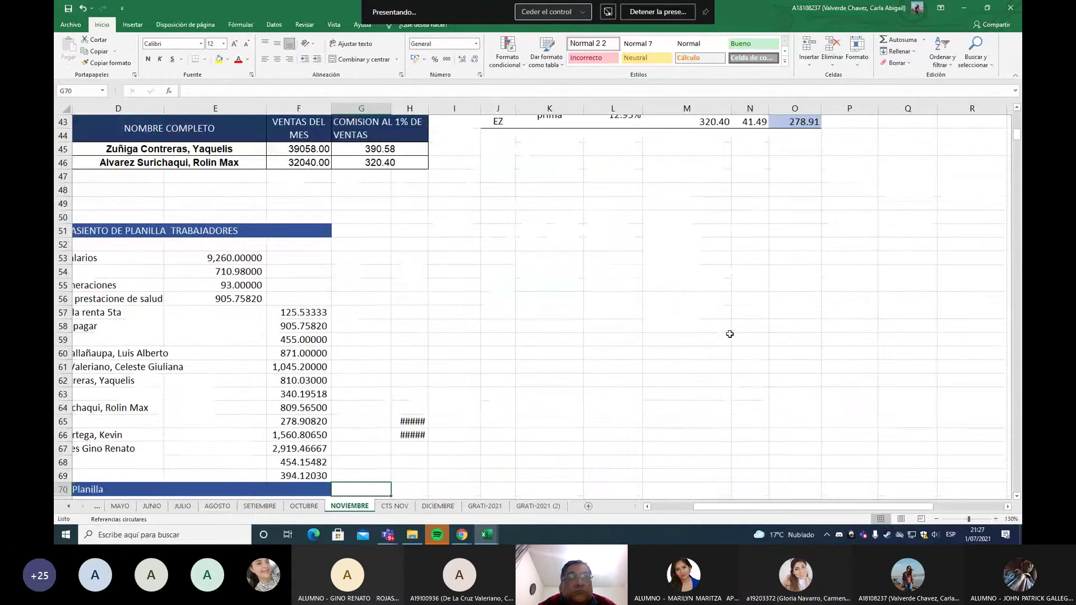
Review the NOVIEMBRE journal entries for payroll registration, payroll payment, vacation provision, expense transfer and vacation deposit.
left_click_drag(844, 507, 799, 506)
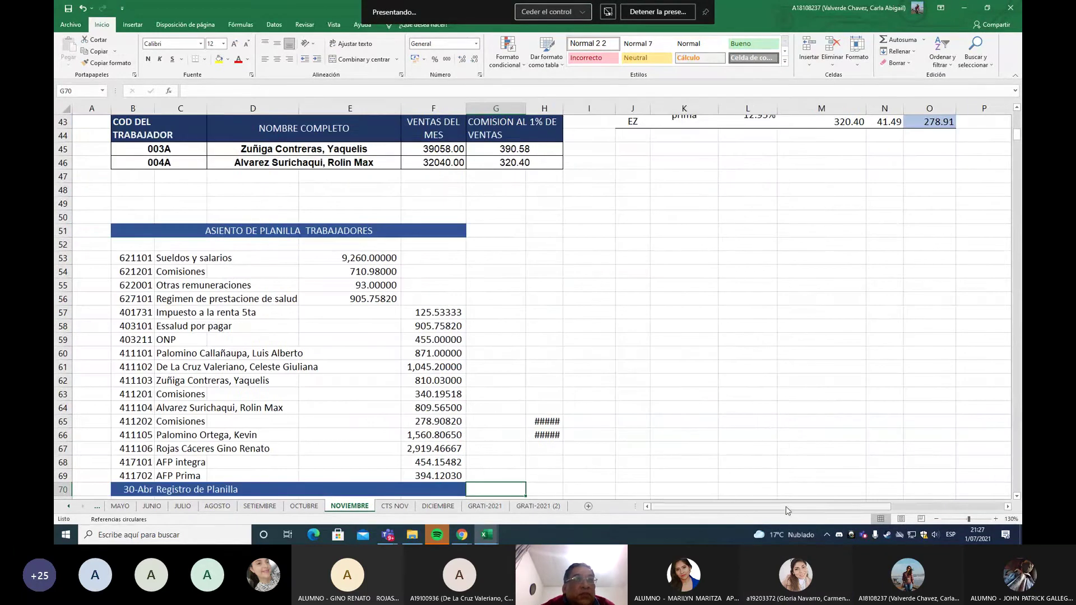
scroll(573, 373, "down", 1)
scroll(573, 374, "down", 5)
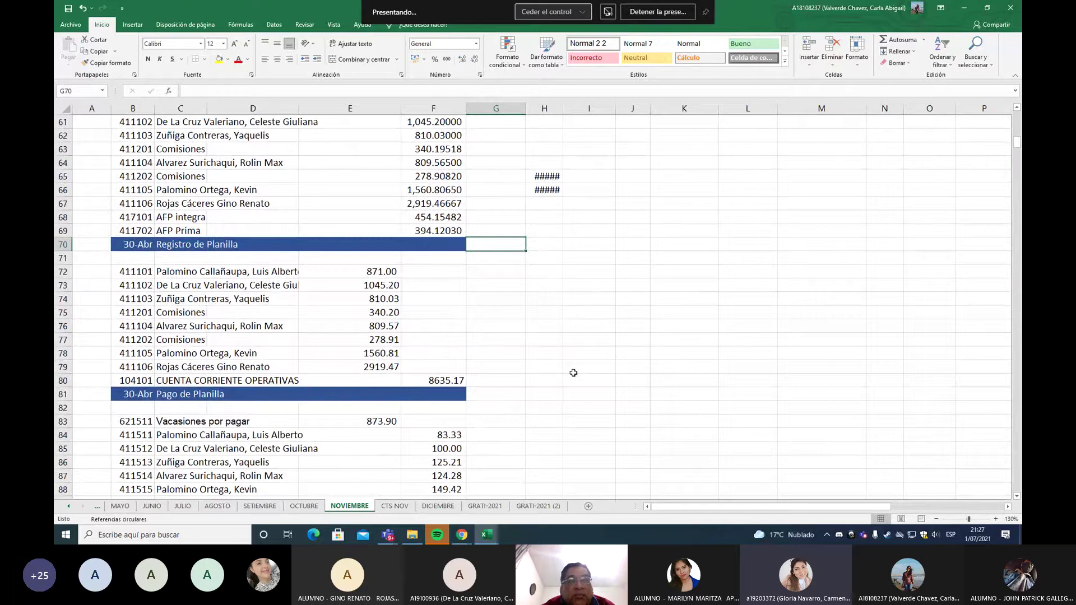
scroll(573, 373, "down", 2)
scroll(573, 372, "down", 1)
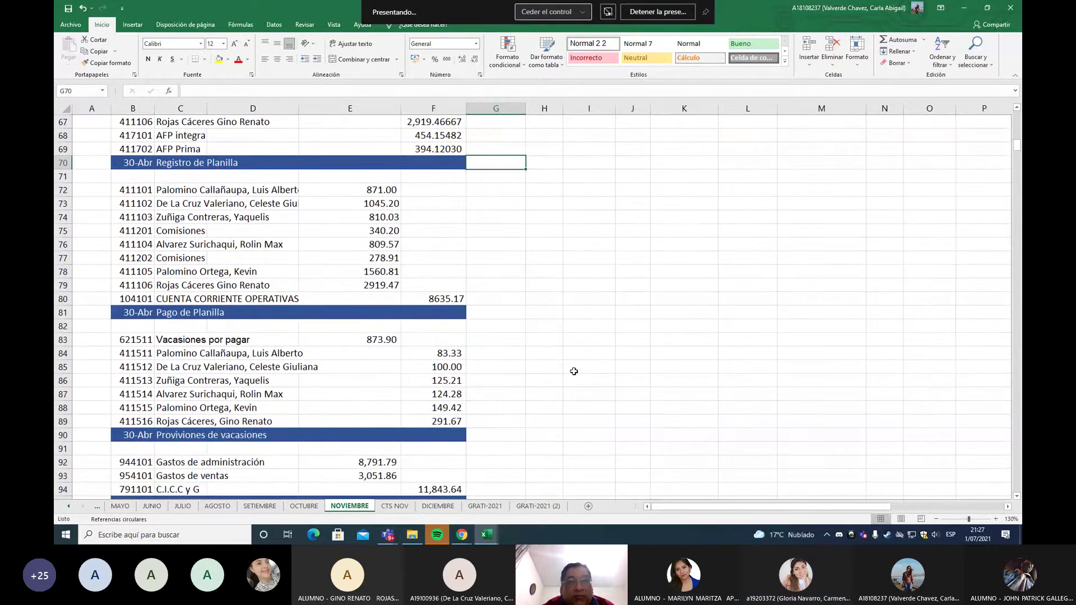
scroll(573, 372, "up", 1)
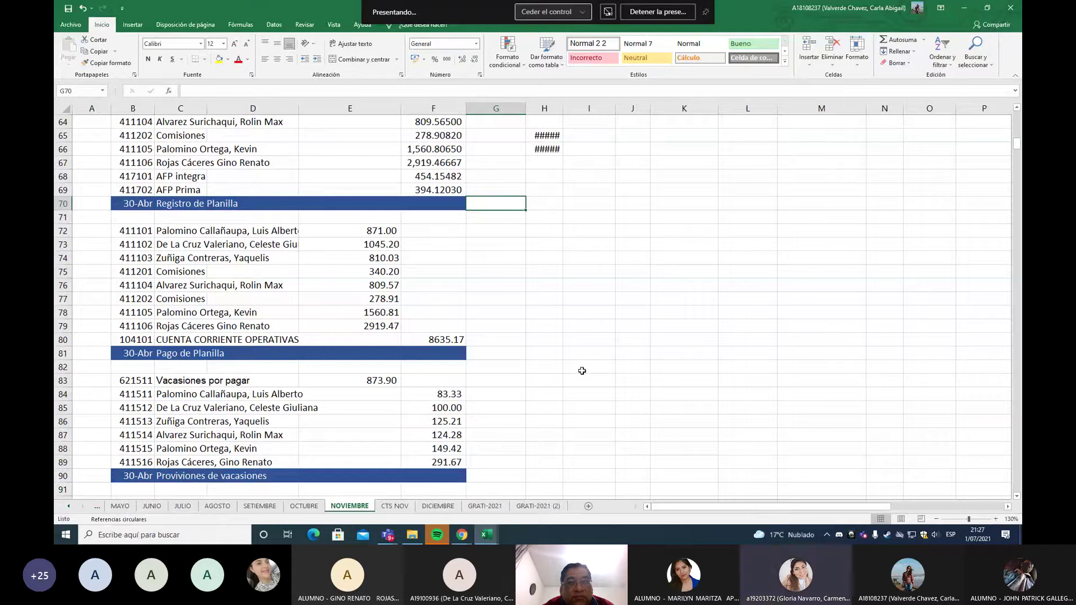
scroll(584, 367, "down", 2)
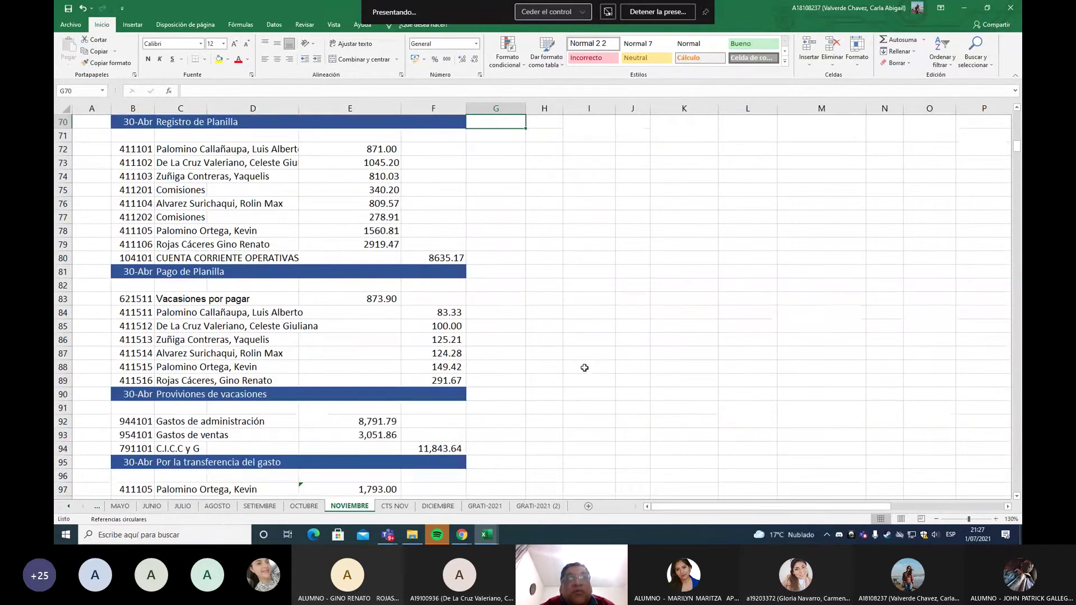
scroll(585, 366, "down", 1)
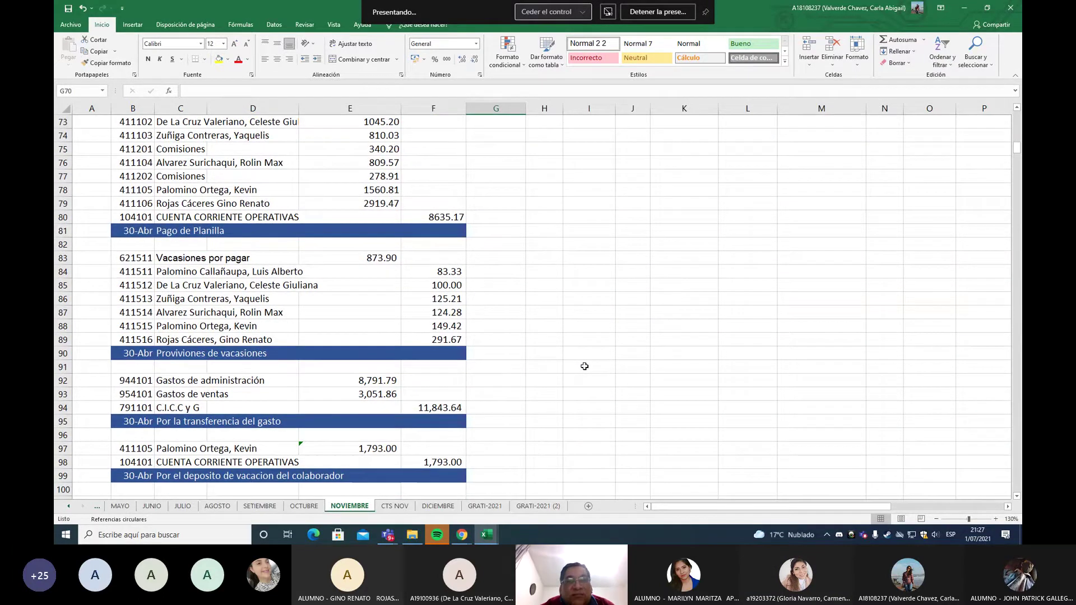
scroll(585, 366, "up", 5)
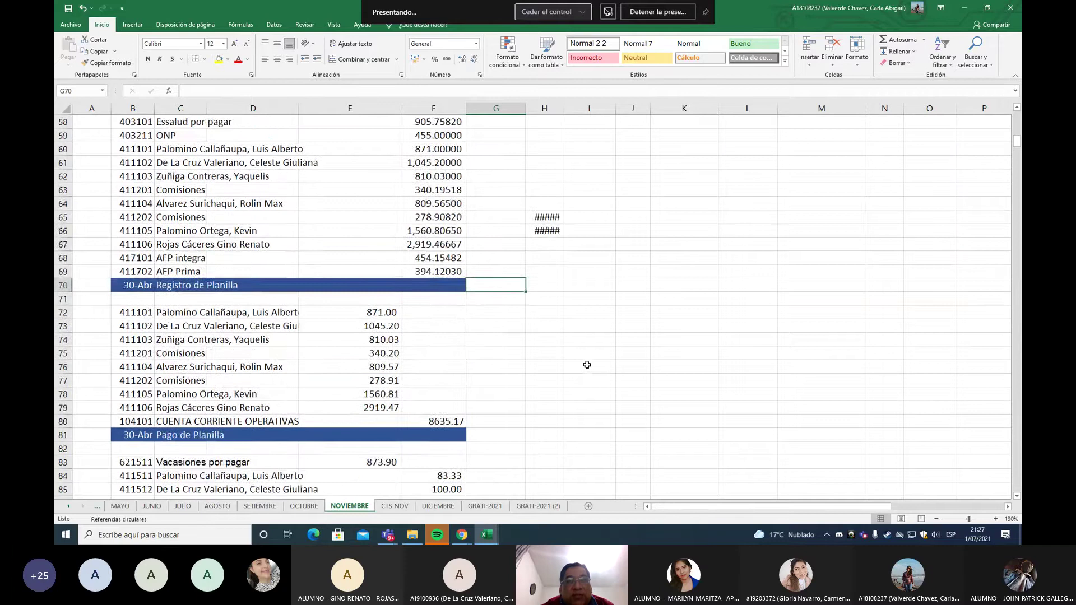
scroll(586, 365, "up", 3)
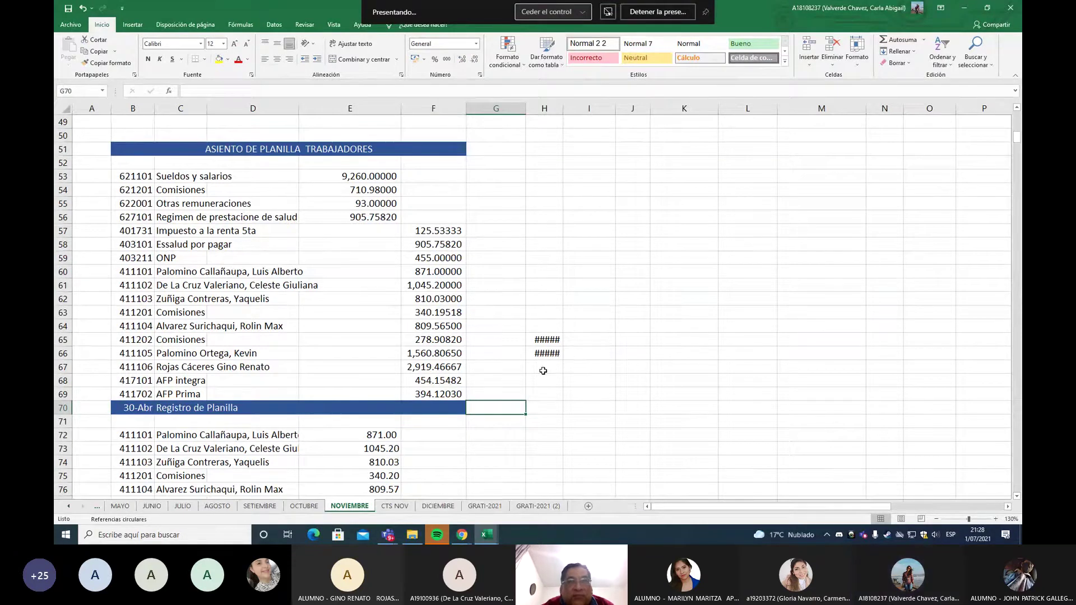
Open the DICIEMBRE payroll sheet and review its deductions, employer contributions, AFP rates and sales commission tables.
left_click(437, 507)
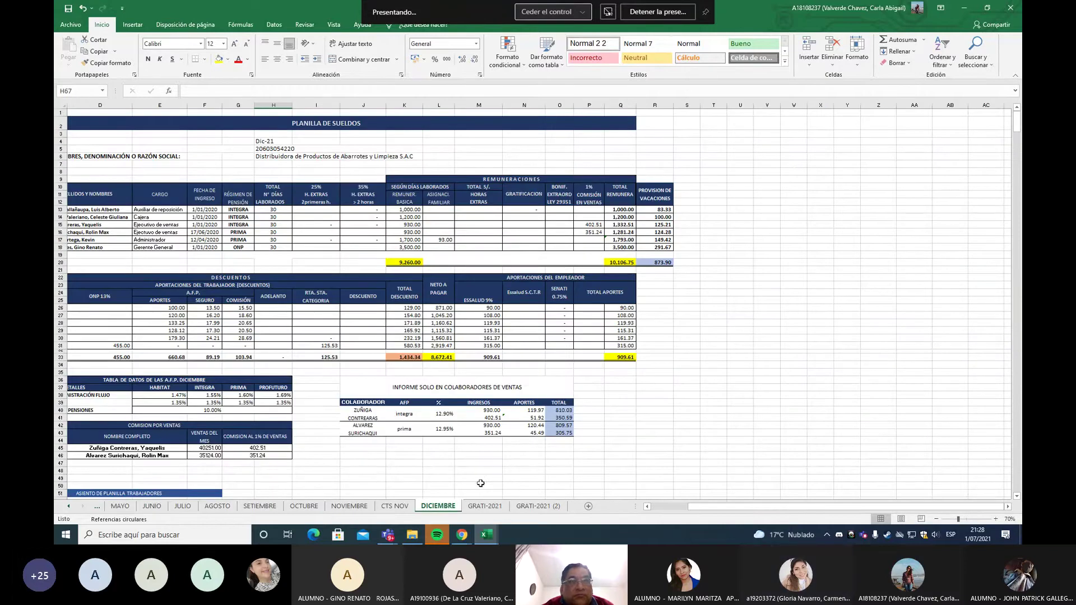
scroll(485, 479, "down", 1, "ctrl")
scroll(489, 475, "down", 3)
scroll(489, 475, "up", 3, "ctrl")
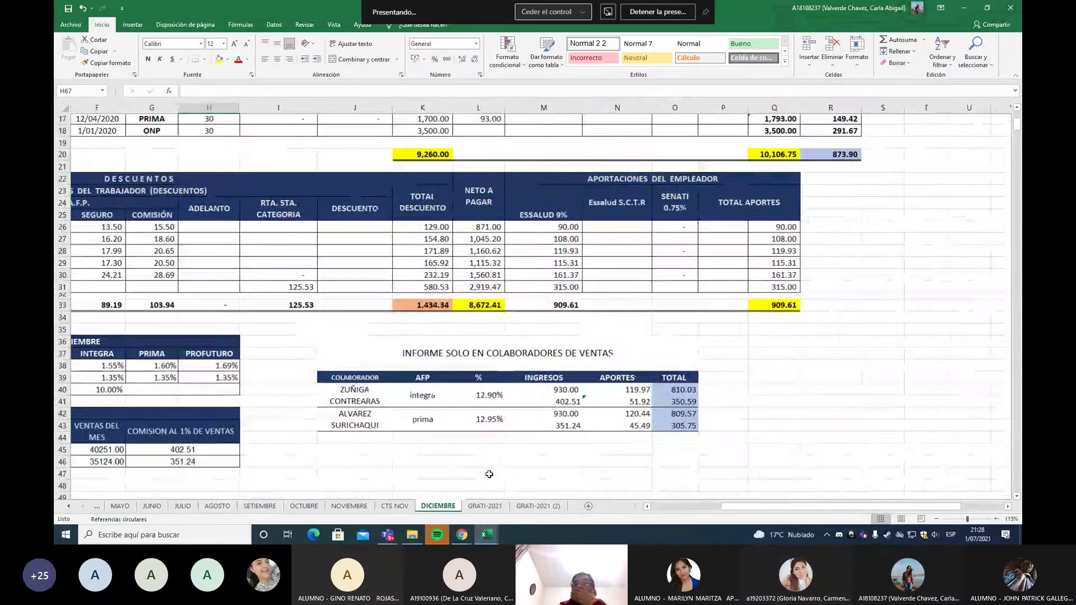
scroll(684, 486, "down", 3, "ctrl")
scroll(684, 487, "down", 6)
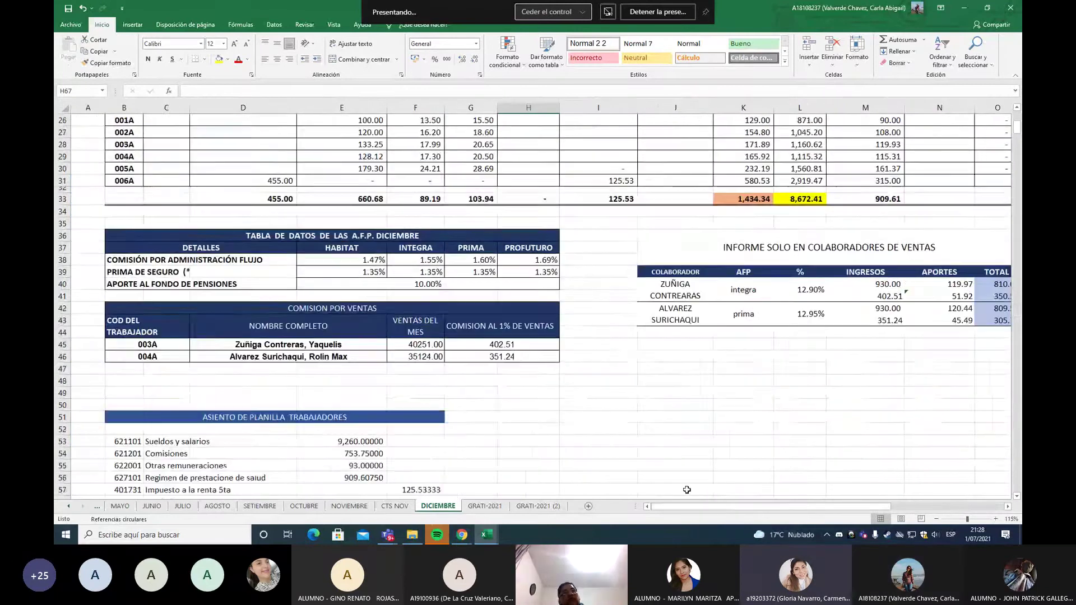
scroll(685, 487, "up", 3, "ctrl")
Review the DICIEMBRE journal entries for payroll registration, payroll payment, vacation provision, expense transfer and vacation deposit.
scroll(684, 486, "down", 6)
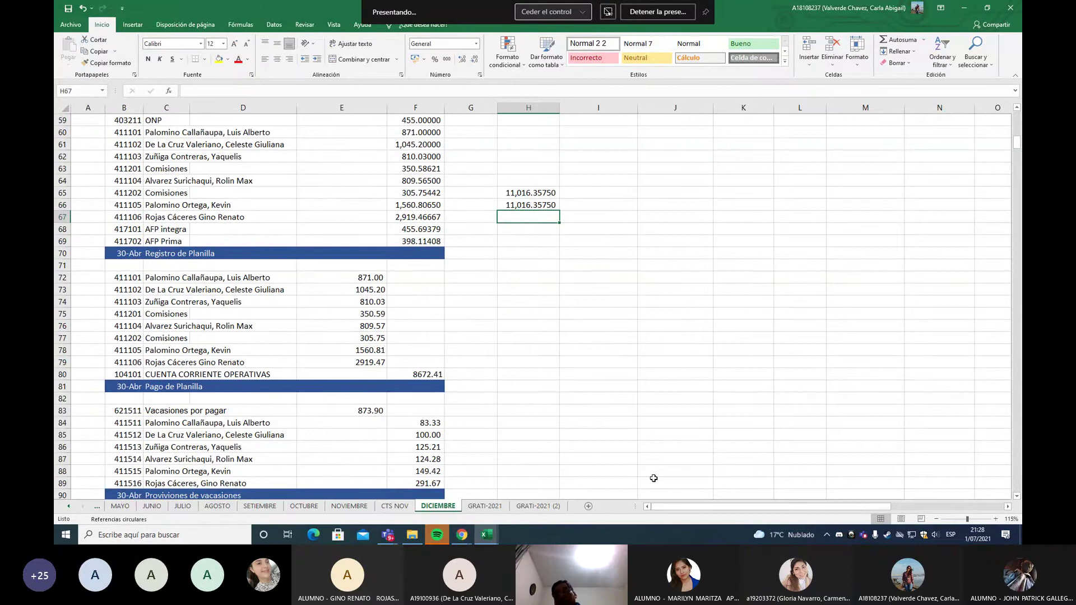
scroll(653, 478, "down", 5)
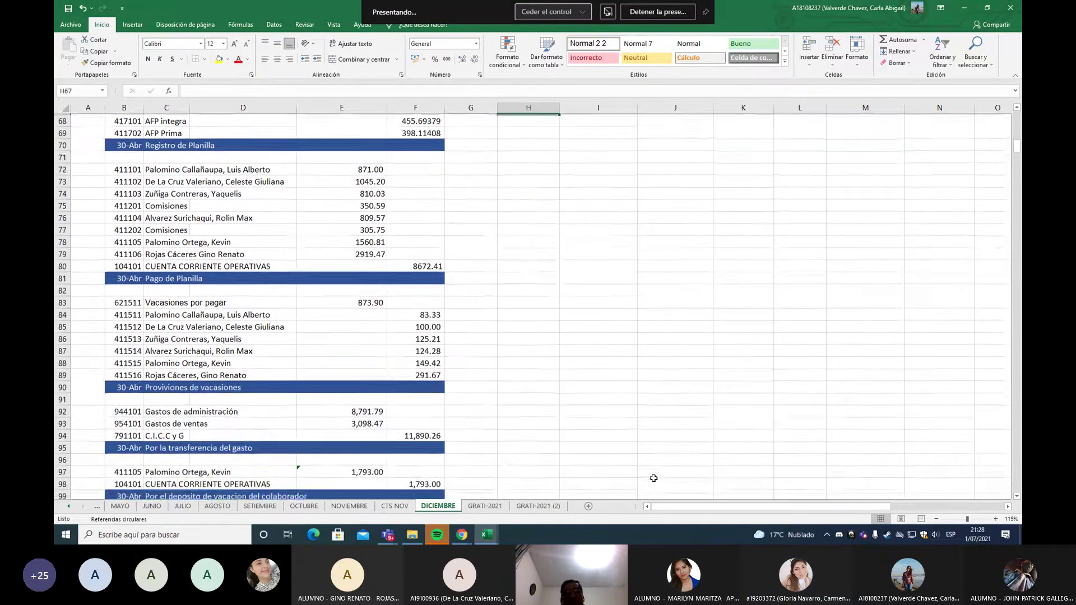
scroll(654, 478, "up", 4)
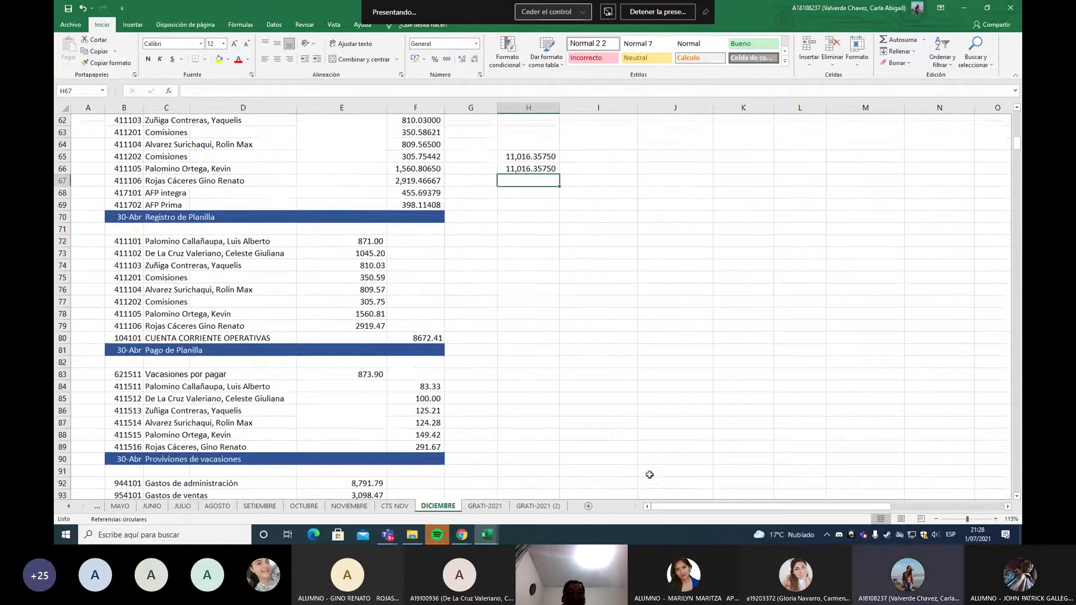
scroll(627, 467, "up", 5)
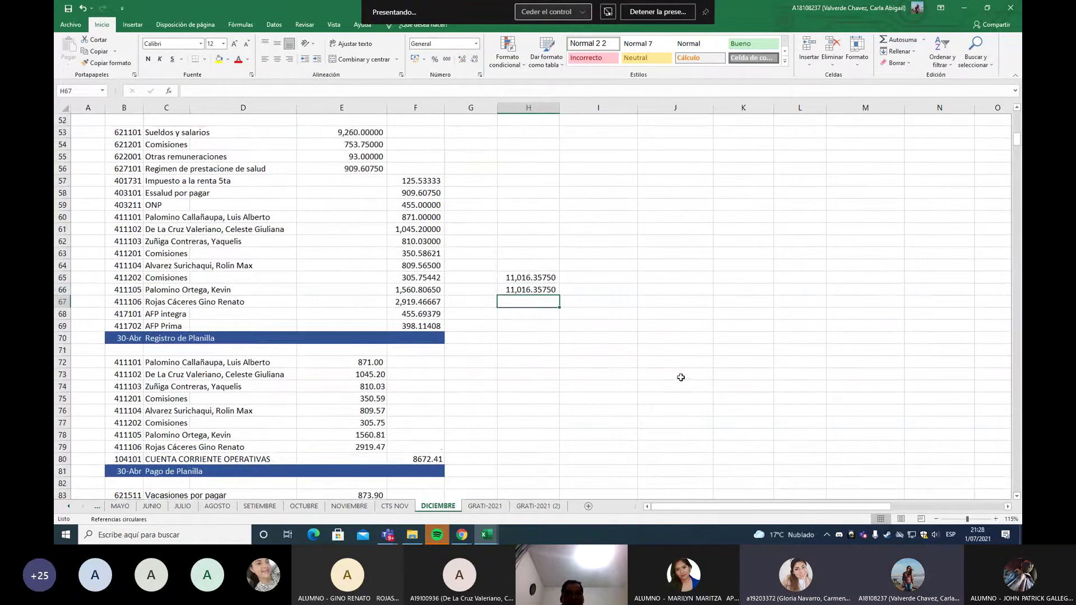
scroll(683, 374, "up", 1)
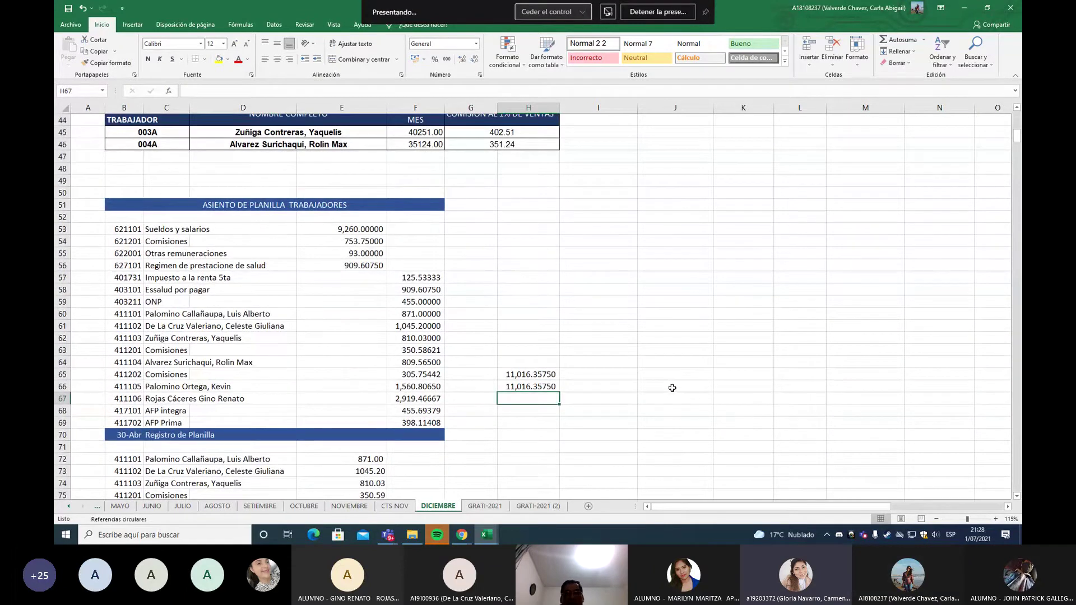
Narrow columns L to O of the DICIEMBRE payroll, from the family allowance to the extraordinary bonus, to fit more on screen.
scroll(671, 395, "up", 6)
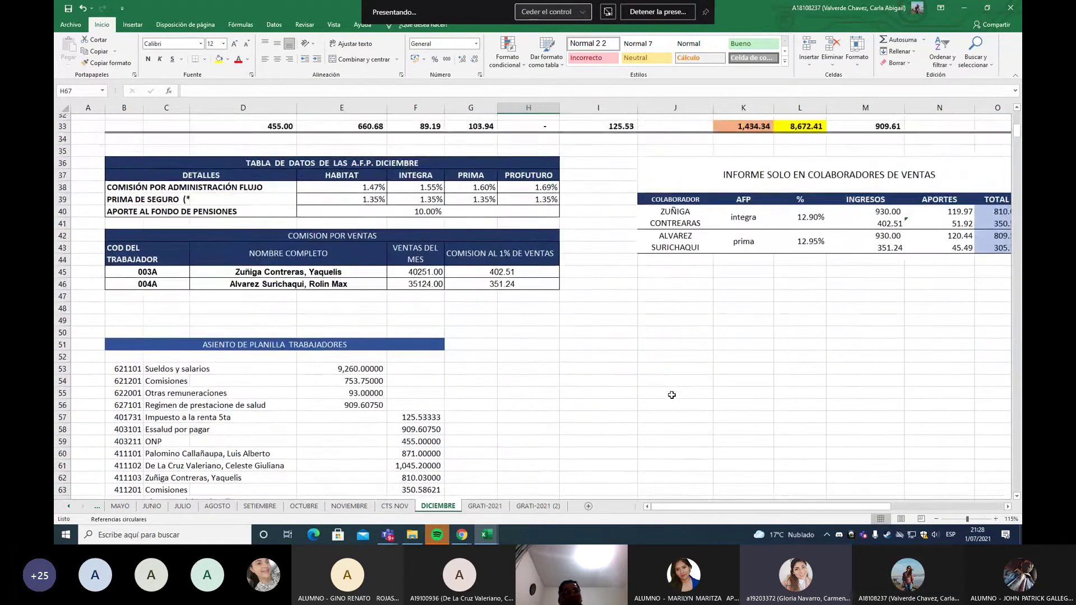
scroll(671, 394, "up", 4)
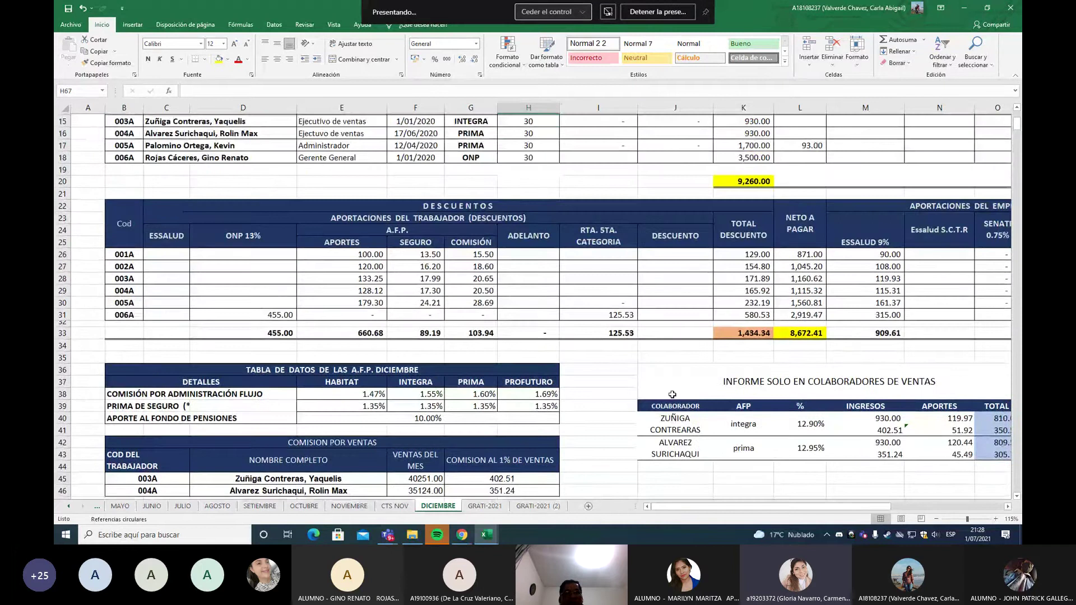
scroll(672, 394, "up", 3)
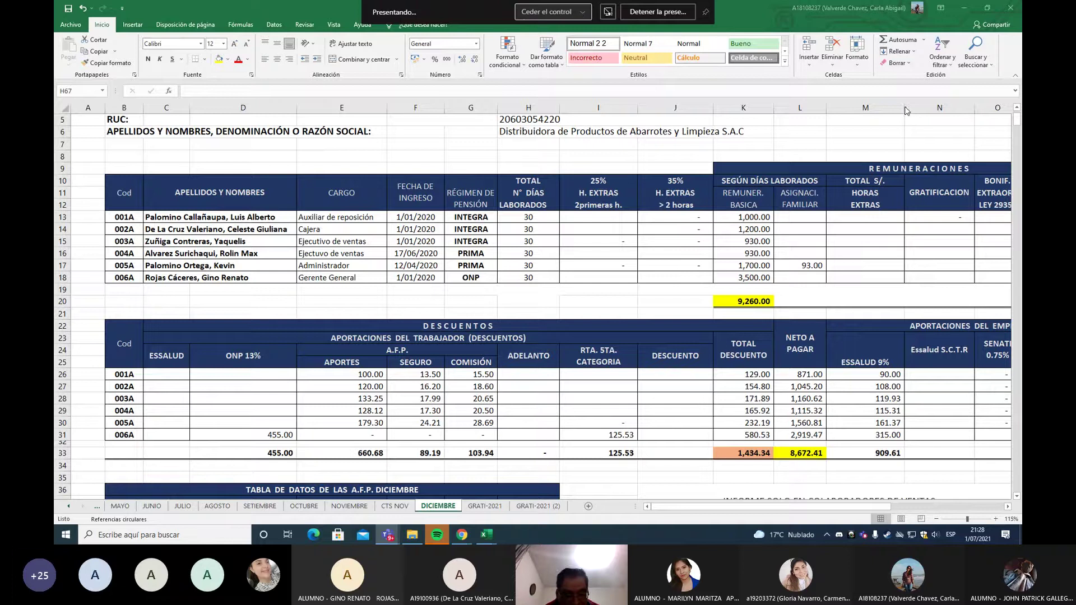
left_click_drag(903, 106, 860, 107)
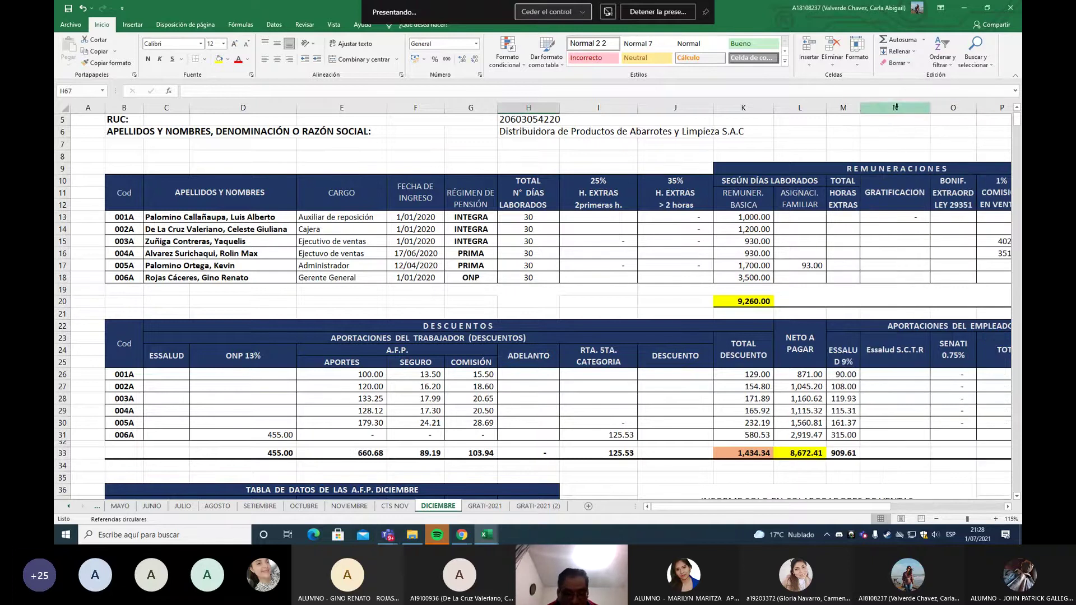
left_click_drag(861, 107, 867, 106)
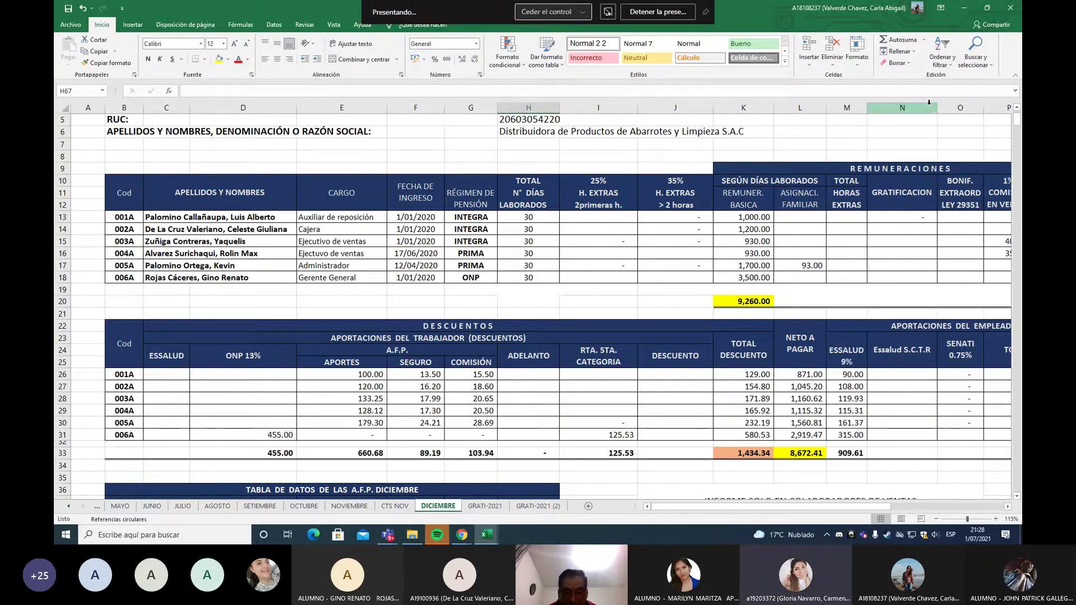
mouse_move(936, 110)
left_mouse_down()
mouse_move(906, 110)
mouse_move(939, 111)
mouse_move(928, 111)
left_mouse_up()
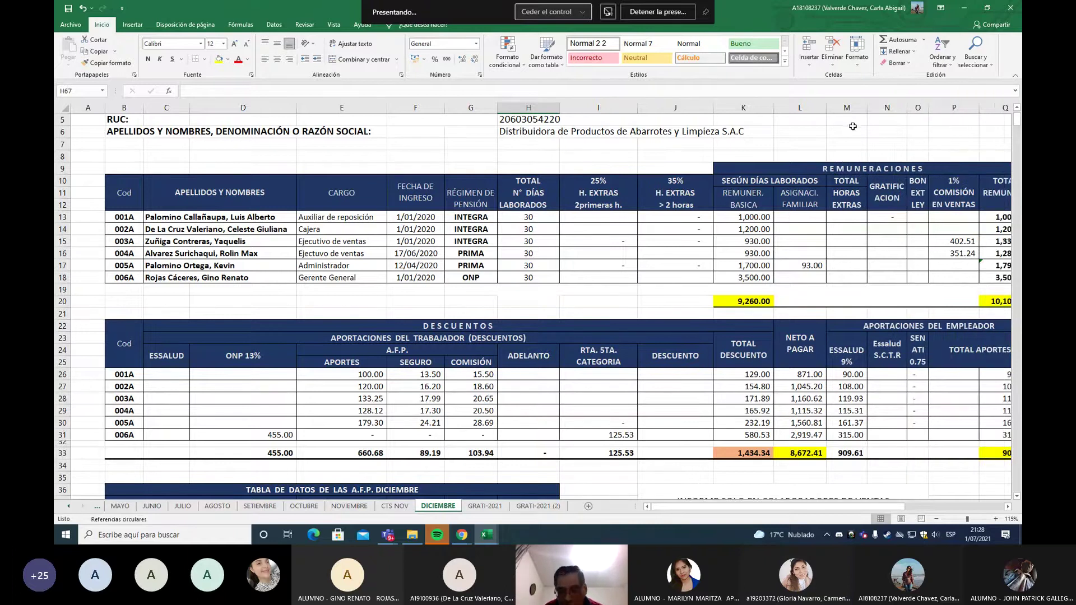
left_click_drag(826, 107, 814, 106)
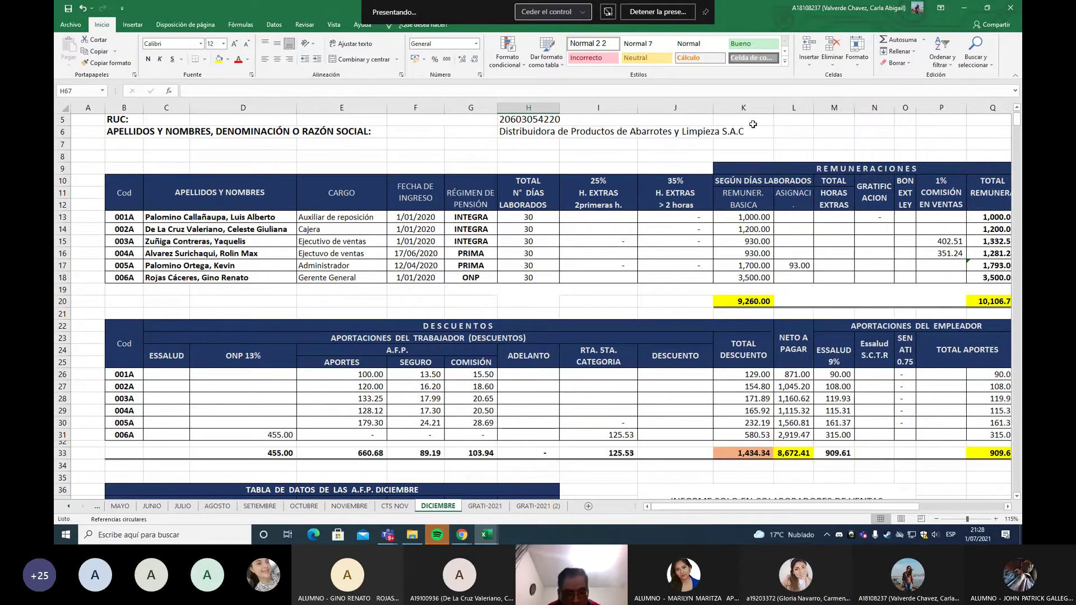
Narrow the employee name column D, columns H to J and the GRATIFICACION column N so the whole DICIEMBRE payroll fits.
left_click_drag(710, 109, 546, 111)
left_click_drag(296, 109, 276, 108)
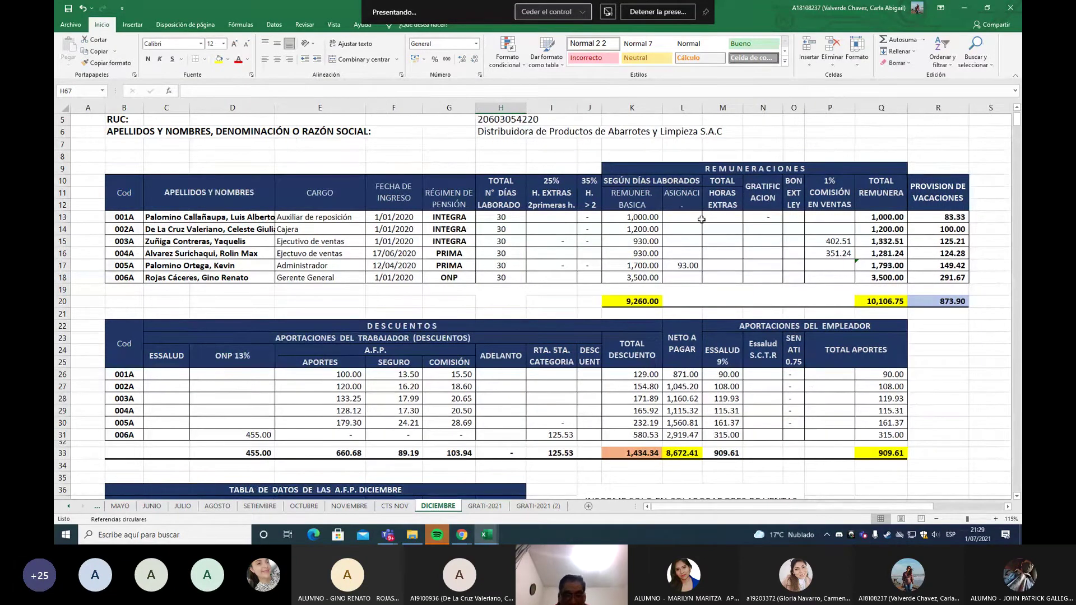
left_click_drag(783, 108, 763, 108)
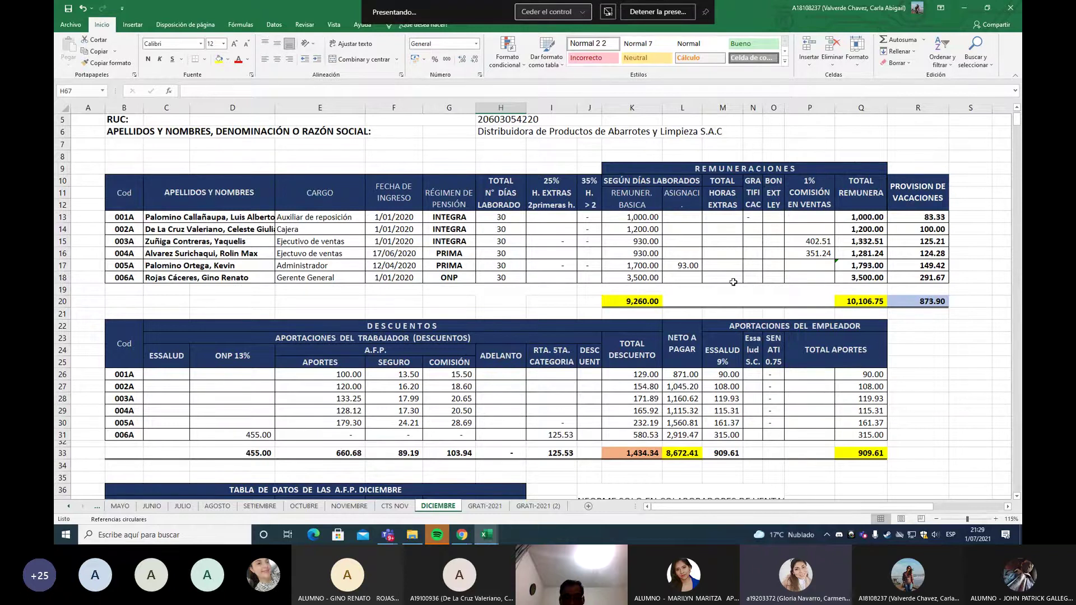
Narrow the 25% overtime column on the DICIEMBRE sheet and review the payroll, AFP and commission tables.
left_click_drag(577, 107, 564, 106)
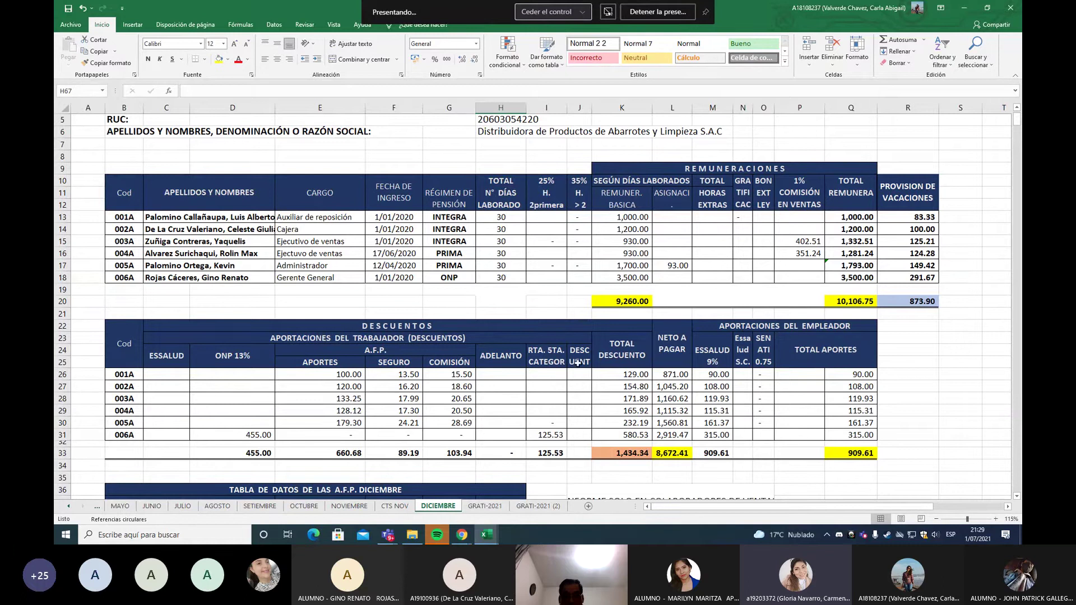
scroll(582, 370, "down", 1)
scroll(582, 370, "down", 5)
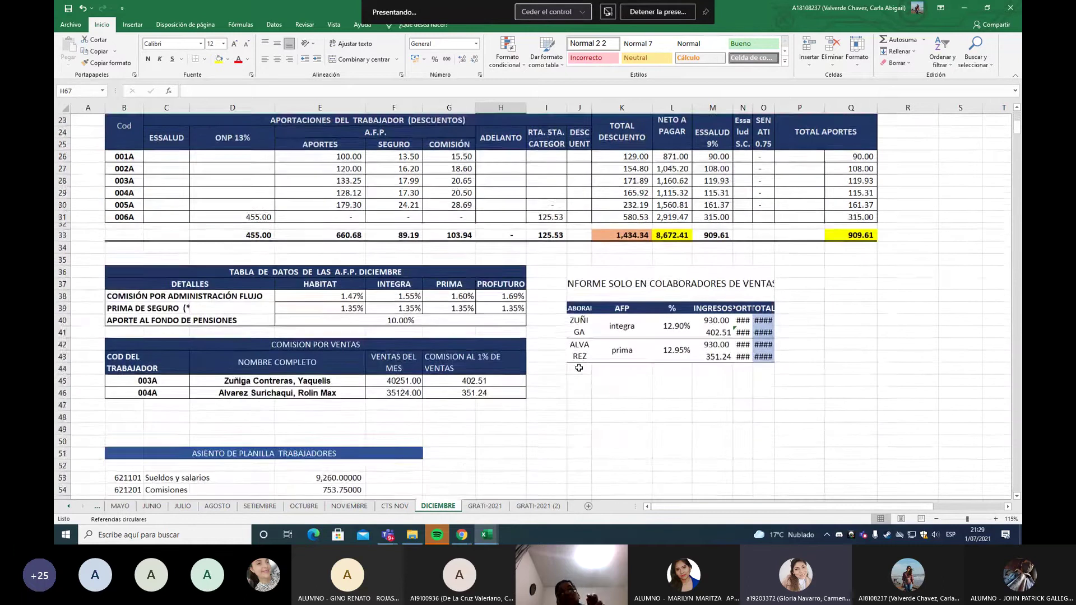
scroll(578, 368, "down", 5)
scroll(578, 364, "up", 4)
scroll(579, 363, "up", 3)
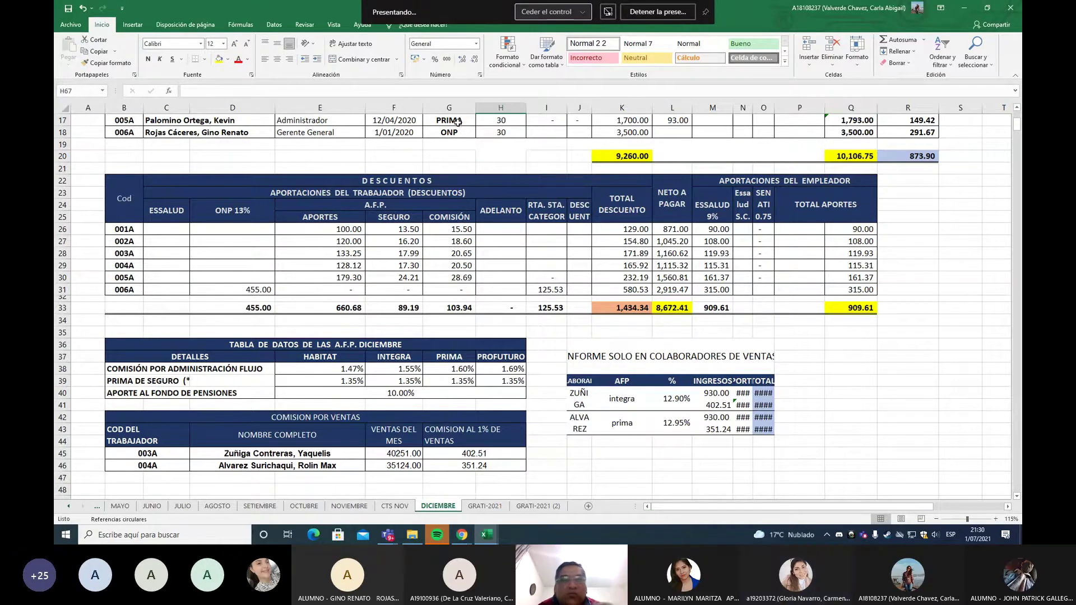
Go back to the earliest sheets and view NOV-20, GRATI 2020 and DIC-20 in turn.
left_click(68, 506)
left_click(69, 506)
left_click(69, 506)
left_click(69, 506)
left_click(133, 506)
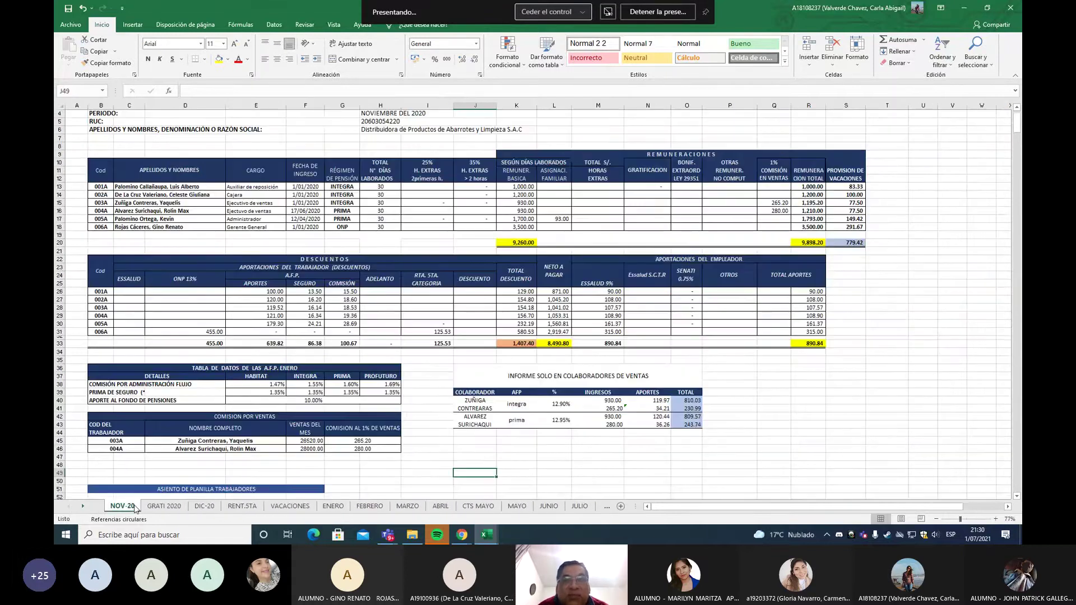
left_click(174, 509)
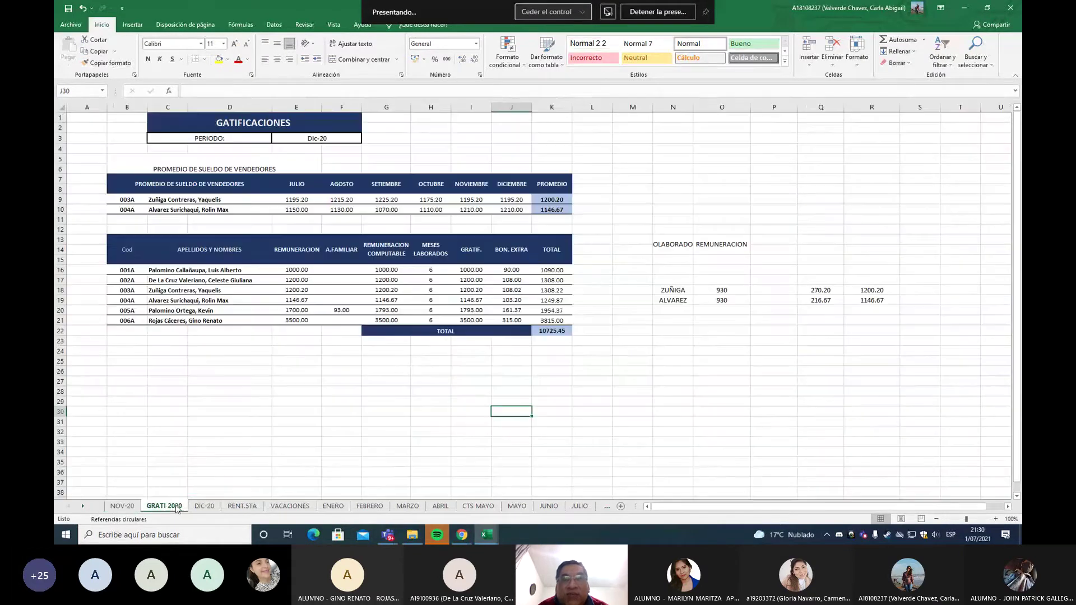
left_click(211, 508)
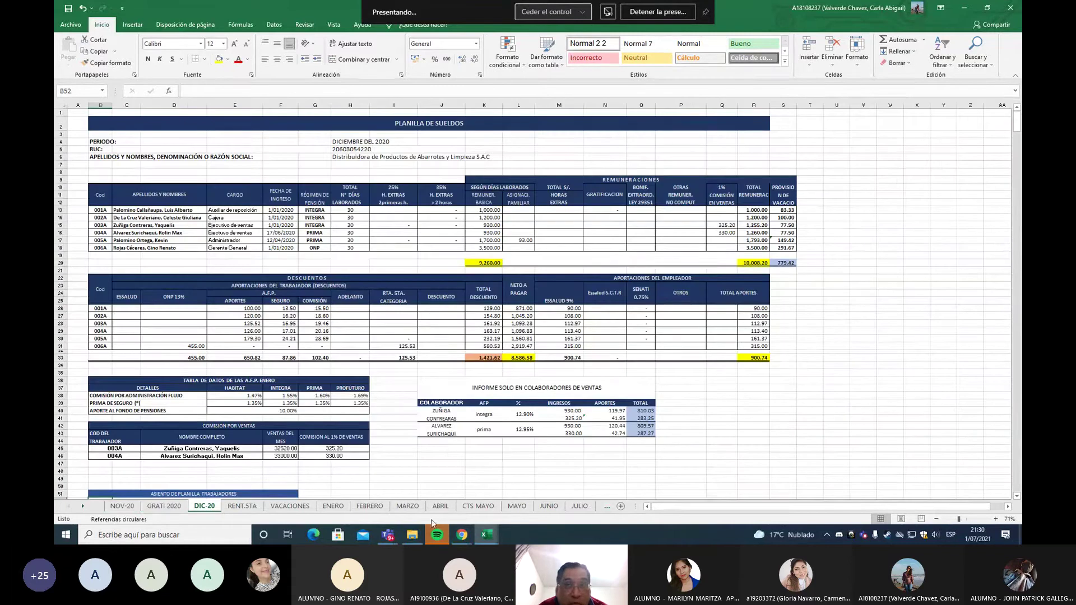
Open the MAYO sheet and examine its payroll tables, AFP data, sales commissions and accounting entries.
left_click(516, 506)
scroll(305, 392, "up", 8)
scroll(296, 376, "up", 20)
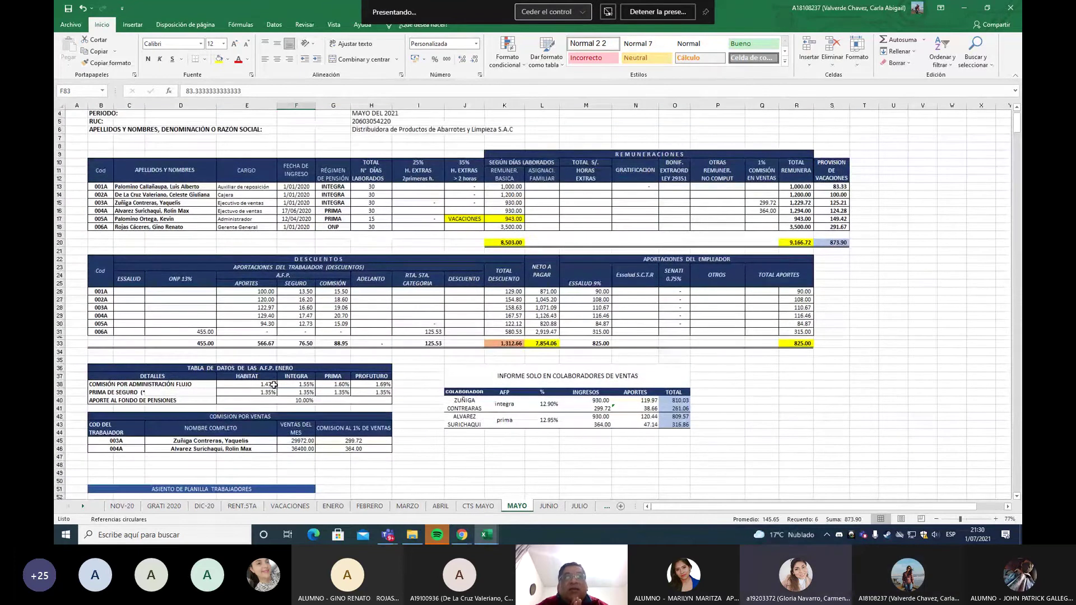
left_click(431, 450)
scroll(431, 453, "down", 9)
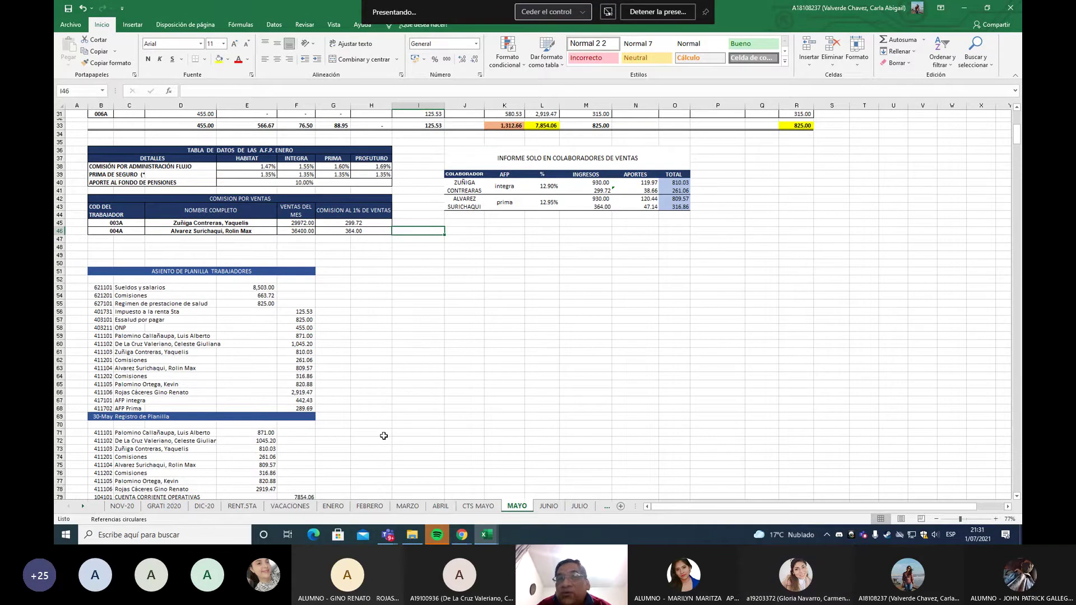
scroll(315, 439, "up", 3, "ctrl")
scroll(618, 481, "down", 3, "ctrl")
scroll(485, 411, "up", 3, "ctrl")
scroll(485, 411, "down", 6)
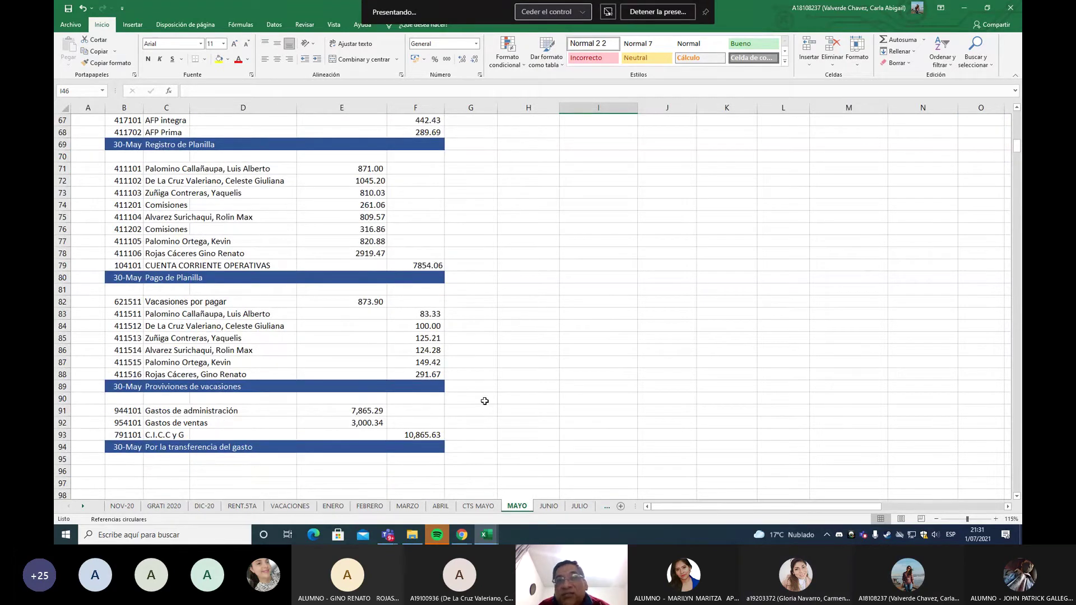
scroll(485, 401, "up", 11)
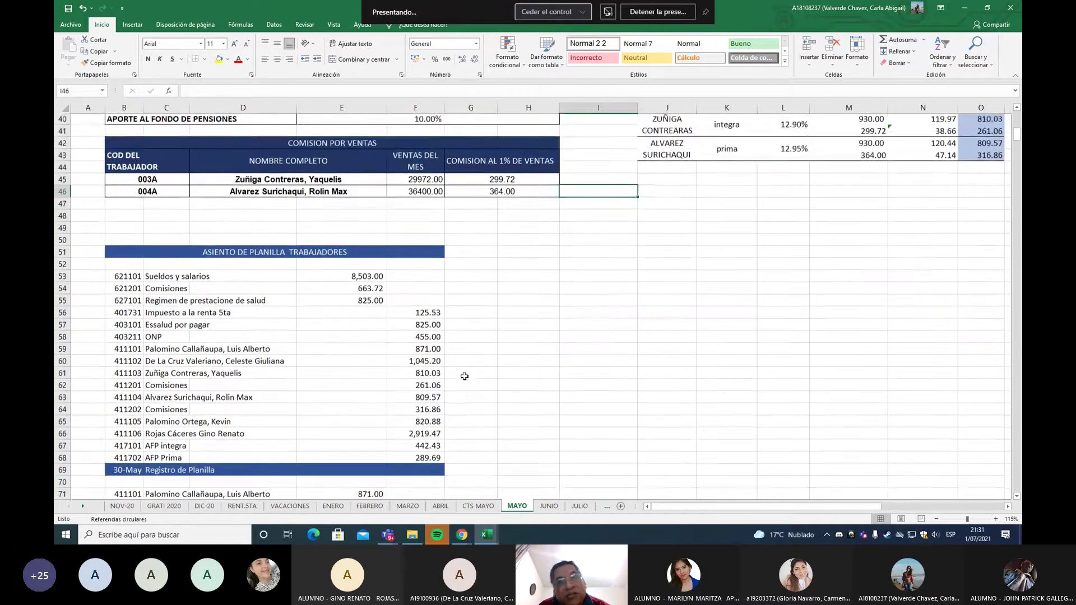
scroll(464, 374, "up", 6)
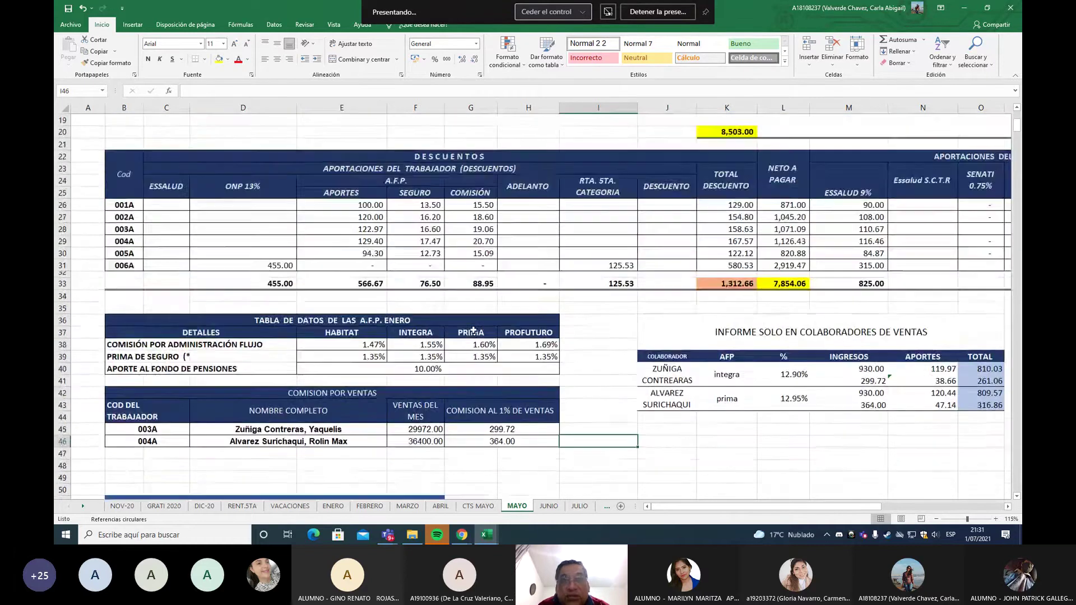
Narrow column N on the MAYO sheet, holding GRATIFICACIÓN and Essalud S.C.T.R., and check the payroll layout.
scroll(473, 330, "up", 2)
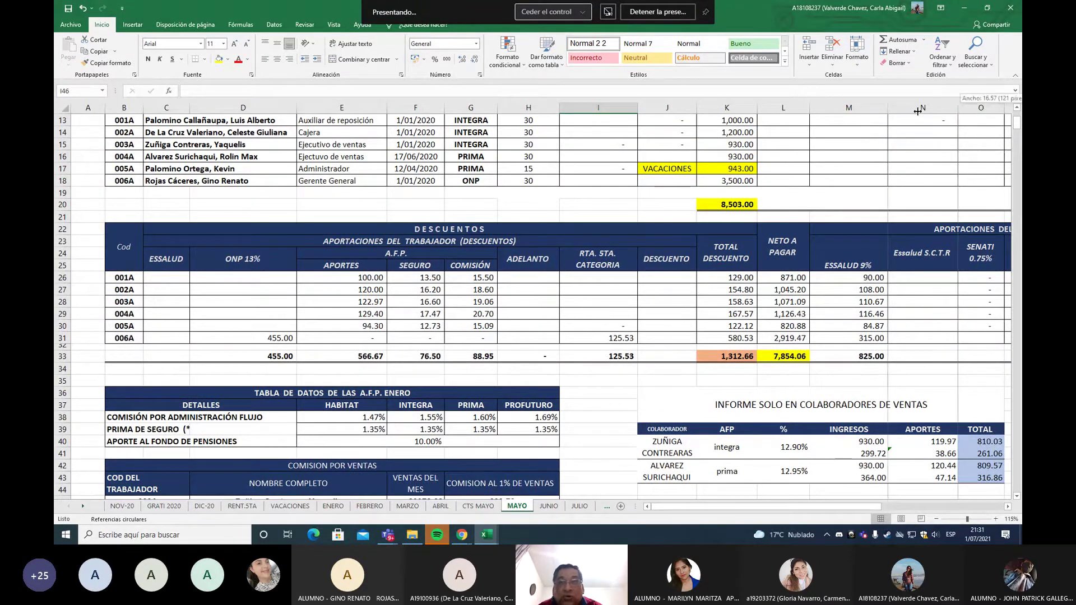
left_click_drag(958, 108, 916, 112)
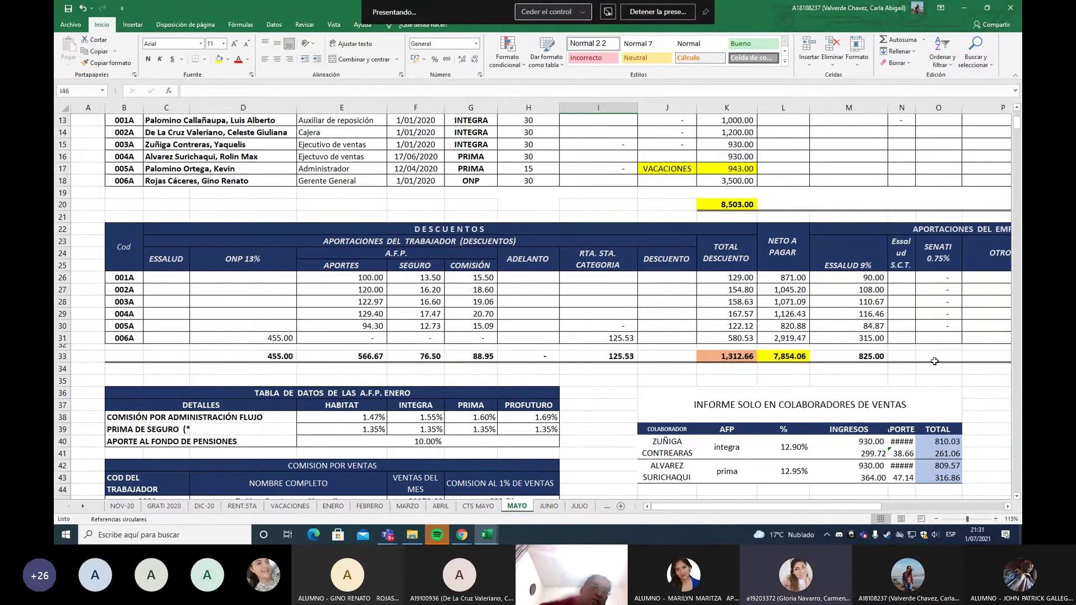
scroll(920, 420, "down", 3, "ctrl")
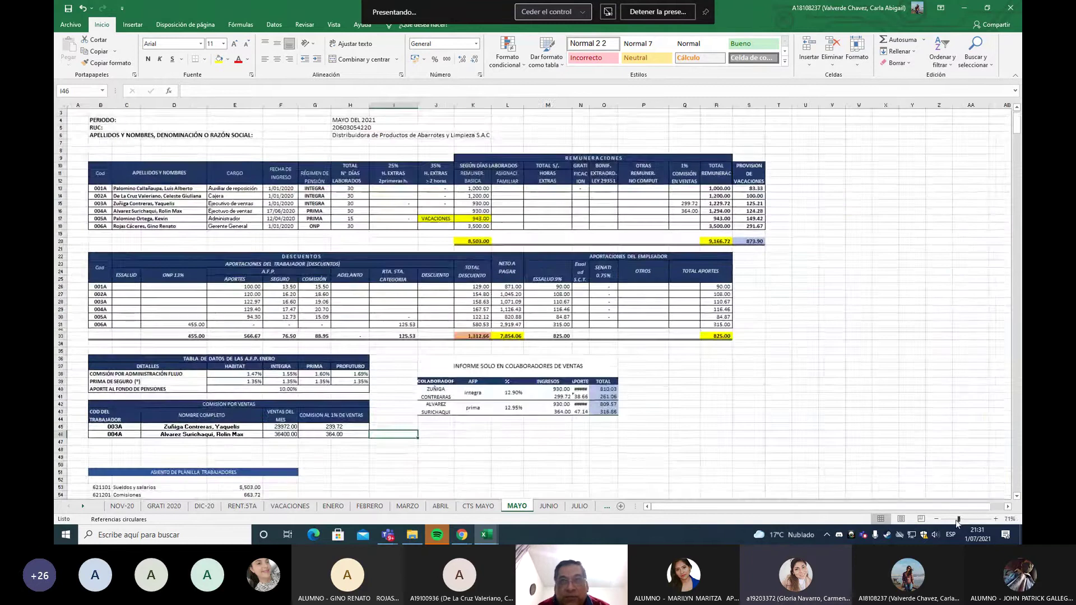
scroll(916, 412, "up", 3, "ctrl")
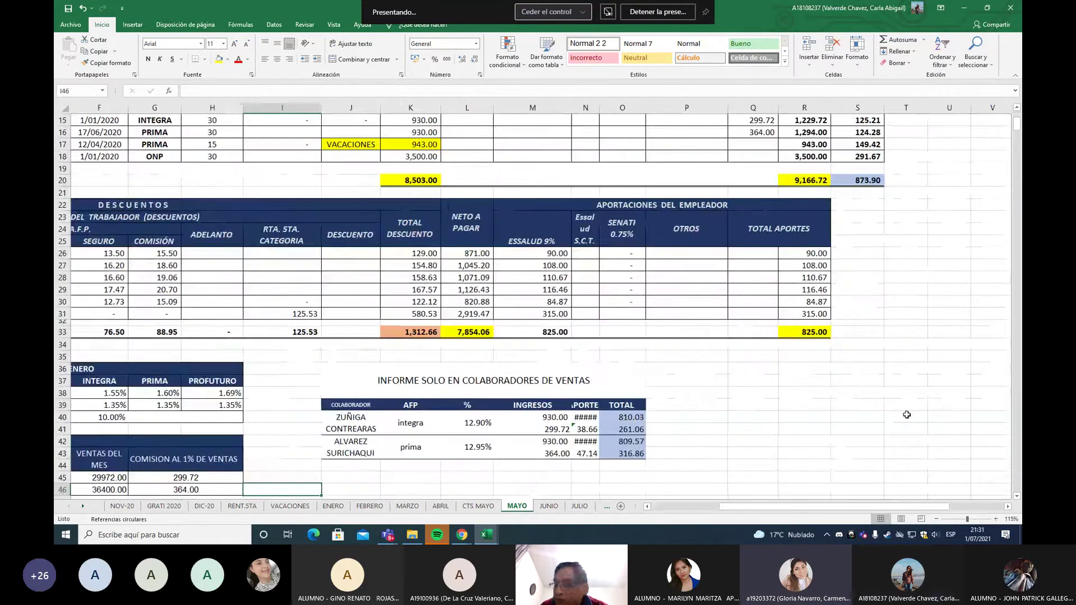
scroll(906, 414, "up", 5)
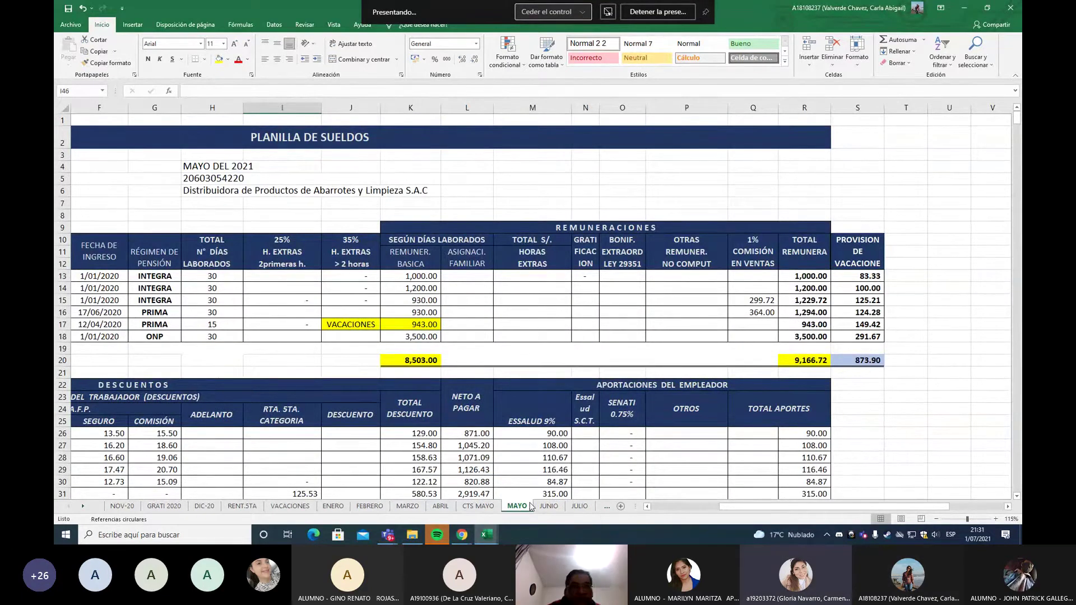
left_click(84, 507)
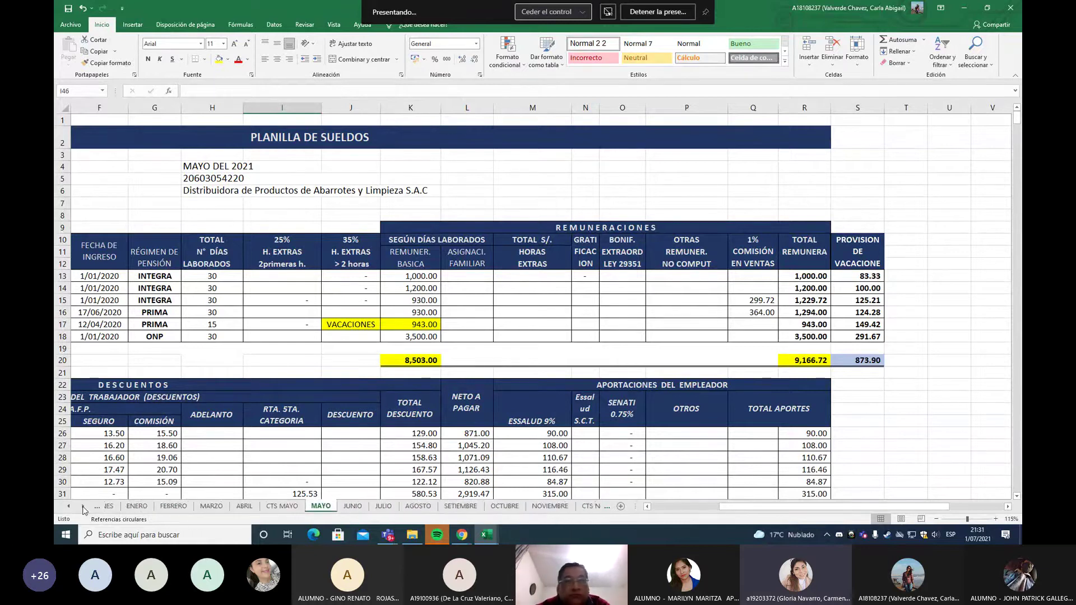
left_click(83, 506)
left_click(84, 507)
left_click(86, 508)
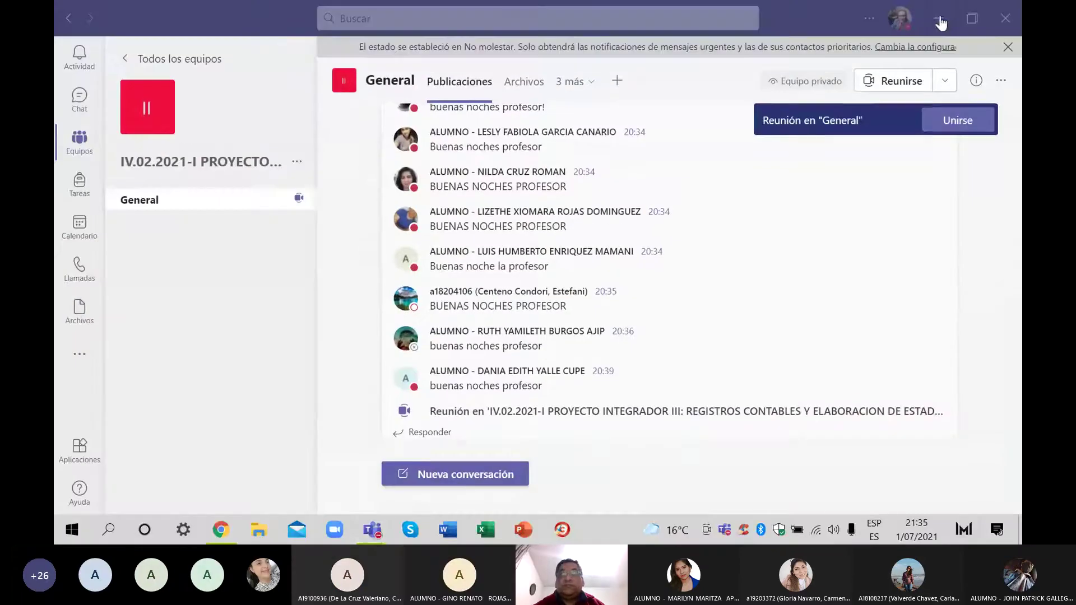
Minimise the open windows and open PROYECTO INTEGRADOR 3 ELABORACIÓN DE EE. FF. BÁSICOS inside the desktop's 2021 virtual classes folder.
left_click(938, 16)
left_click(934, 17)
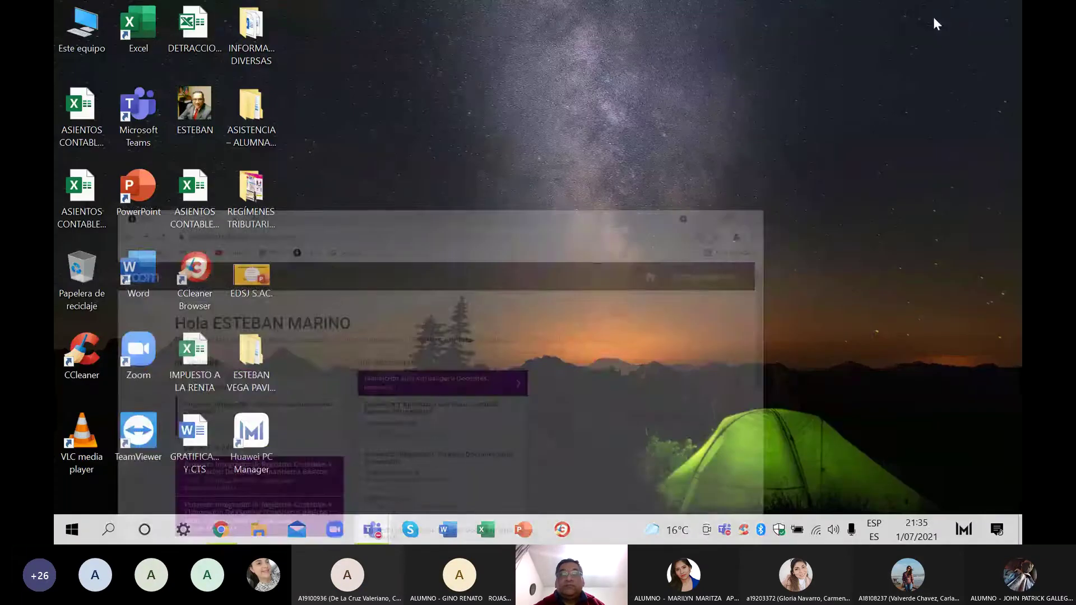
double_click(264, 354)
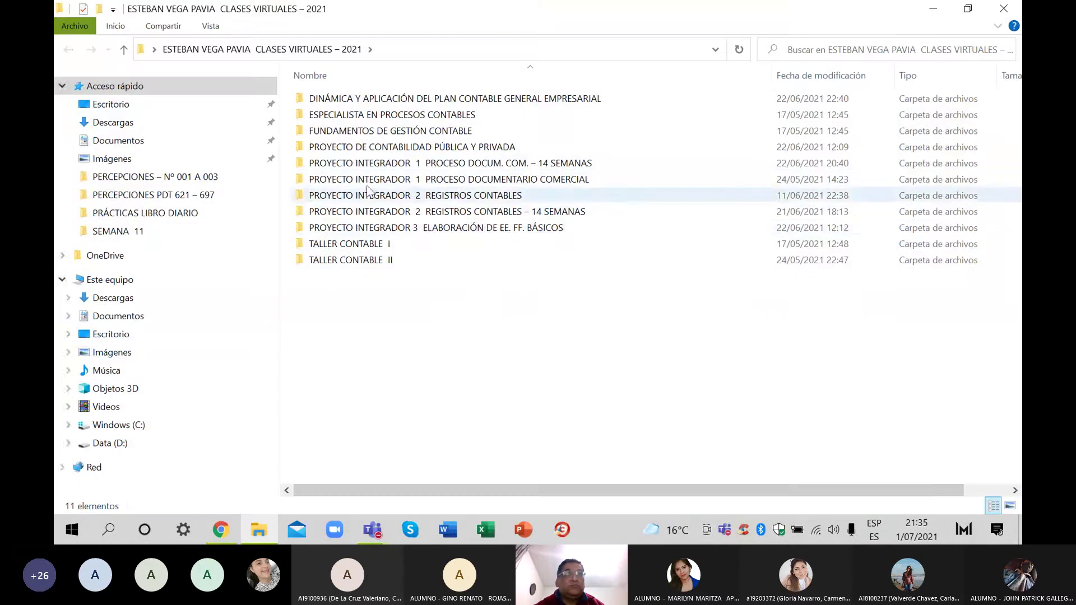
double_click(435, 228)
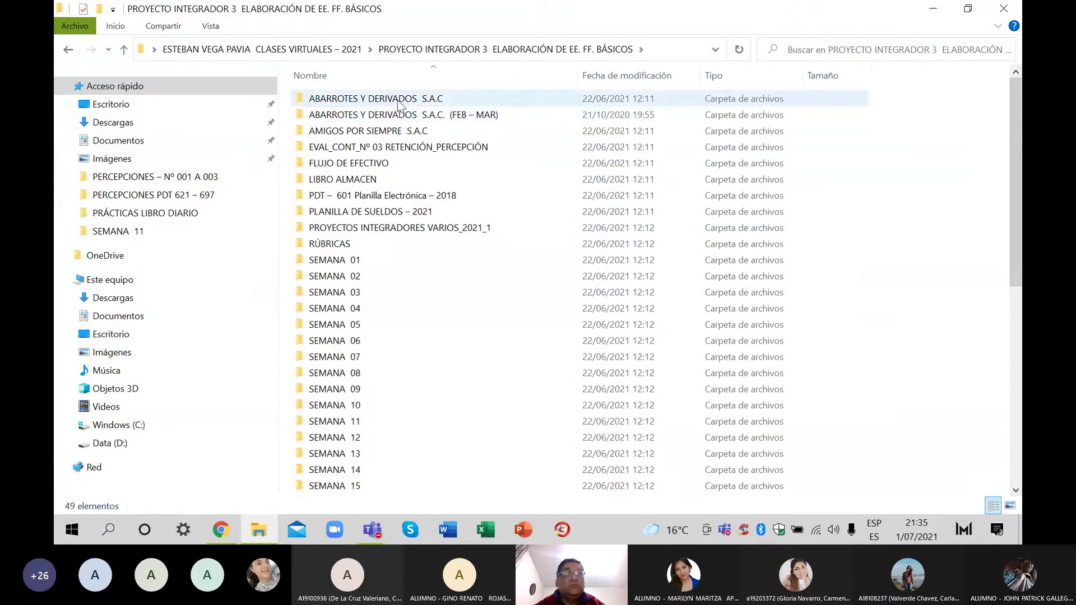
Open the HOJA DE TRABAJO document from the ABARROTES Y DERIVADOS S.A.C folder in Word and dismiss the licence notice.
double_click(399, 102)
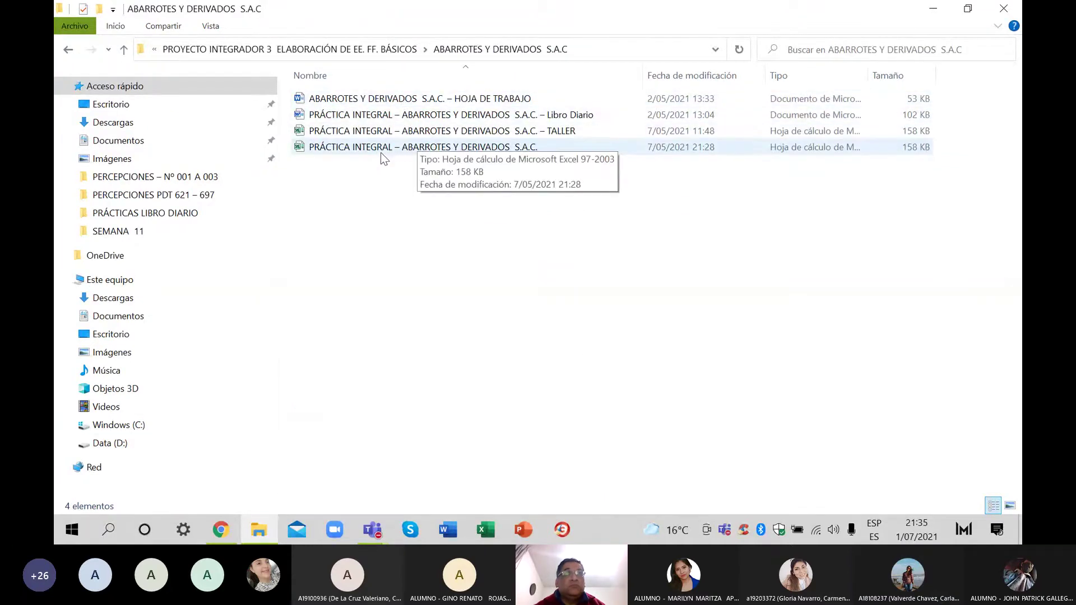
double_click(385, 101)
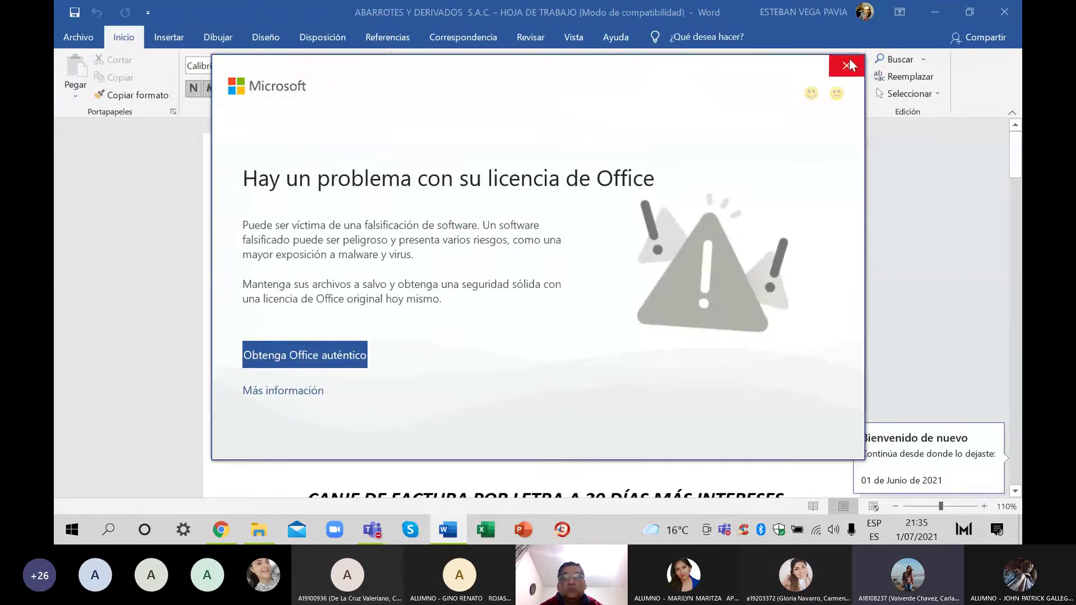
left_click(847, 65)
Find the Compensación por Tiempo de Servicios (C.T.S.) calculations for the administration area in the document.
scroll(676, 350, "down", 15)
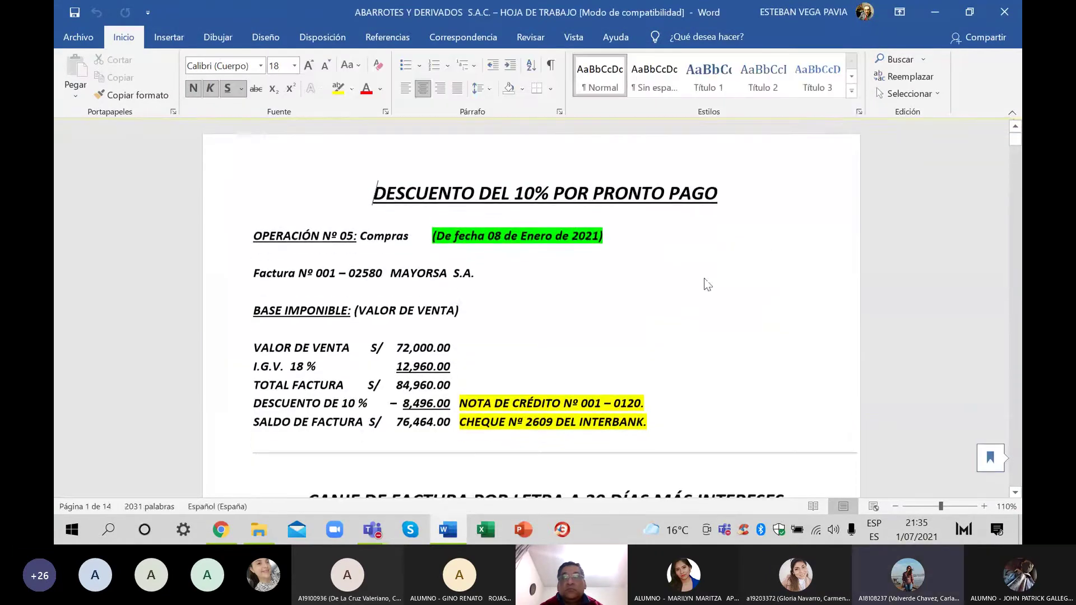
scroll(692, 339, "down", 10)
left_click_drag(1017, 179, 1017, 319)
scroll(667, 361, "down", 1)
scroll(672, 361, "down", 12)
scroll(675, 359, "down", 4)
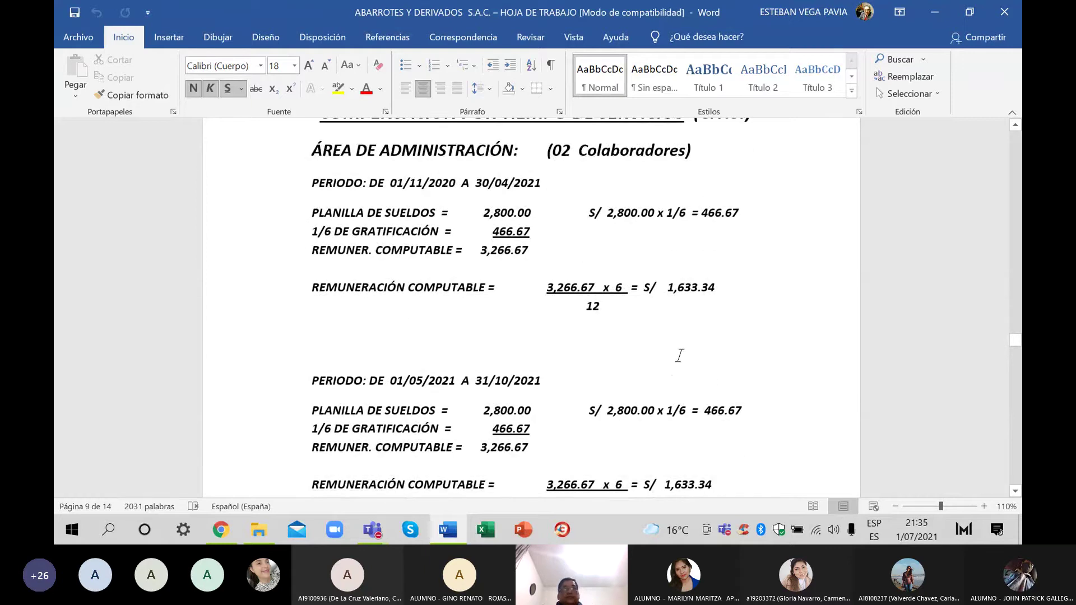
Examine the per-collaborator C.T.S. calculations for the administration area, covering the periods 01/11/2020–30/04/2021 and 01/05/2021–31/10/2021.
scroll(680, 356, "down", 15)
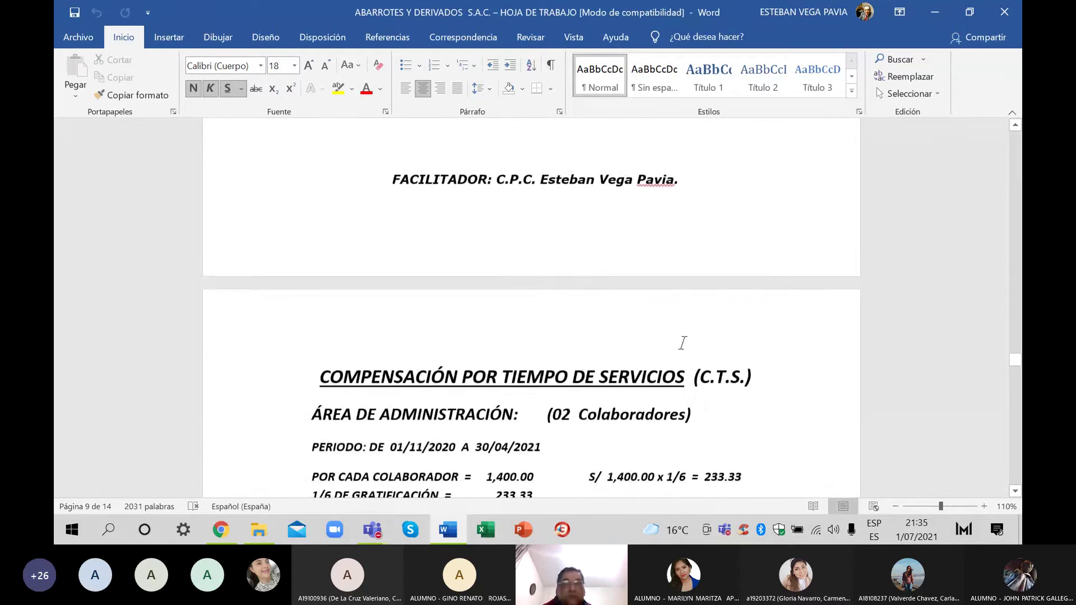
scroll(682, 343, "down", 3)
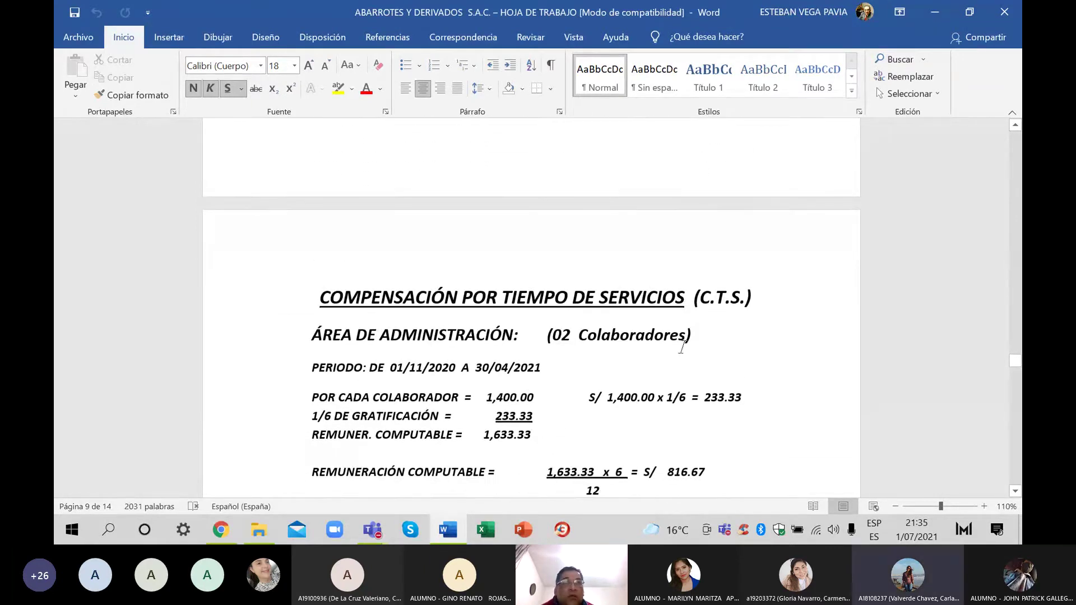
scroll(681, 347, "down", 1)
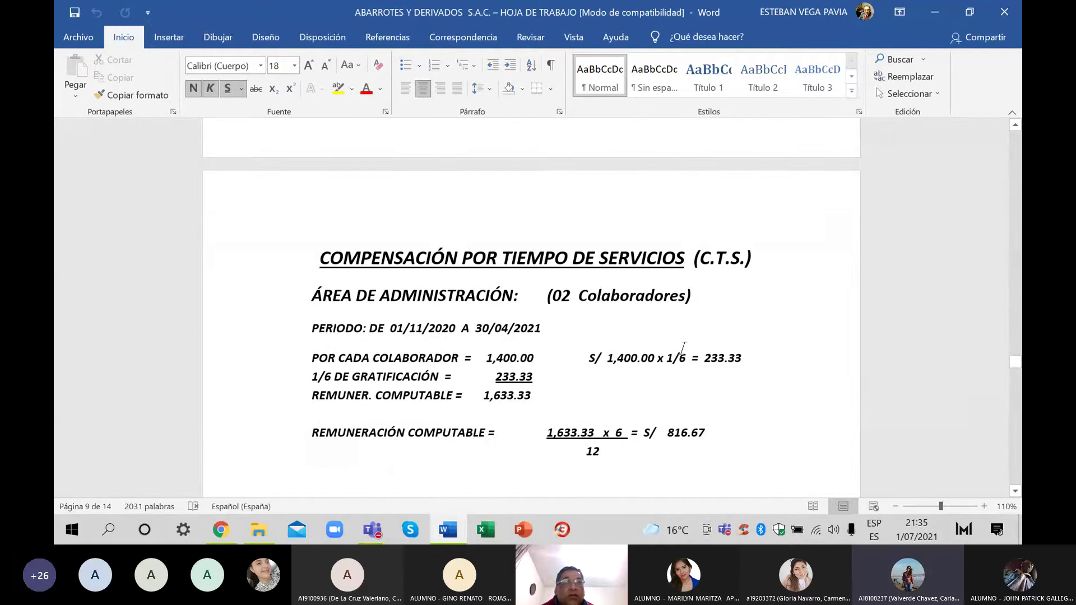
scroll(682, 349, "down", 1)
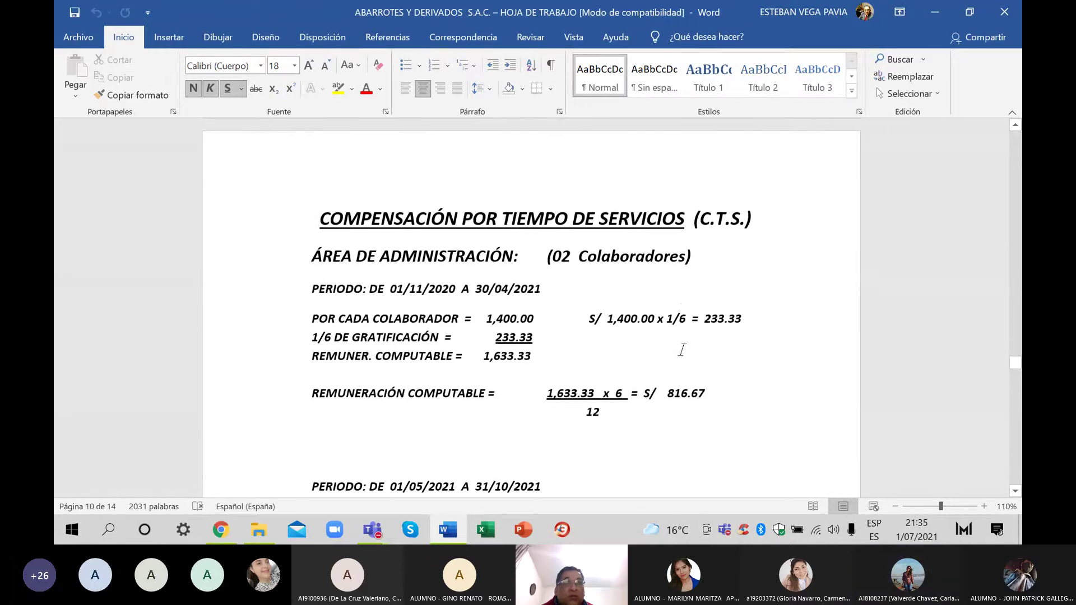
scroll(739, 333, "up", 8)
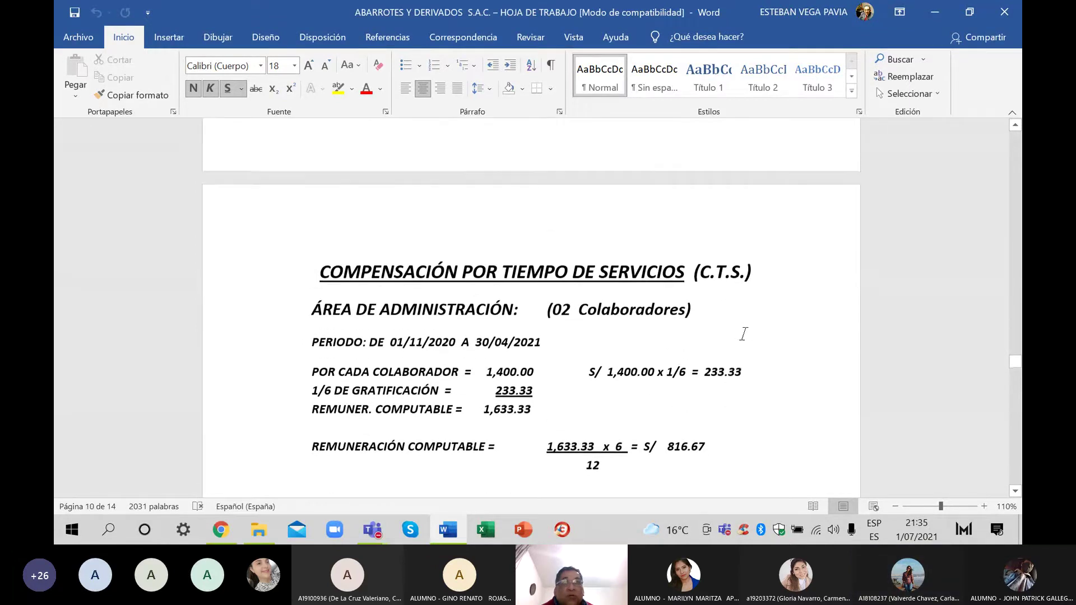
scroll(743, 334, "up", 3)
scroll(743, 335, "down", 13)
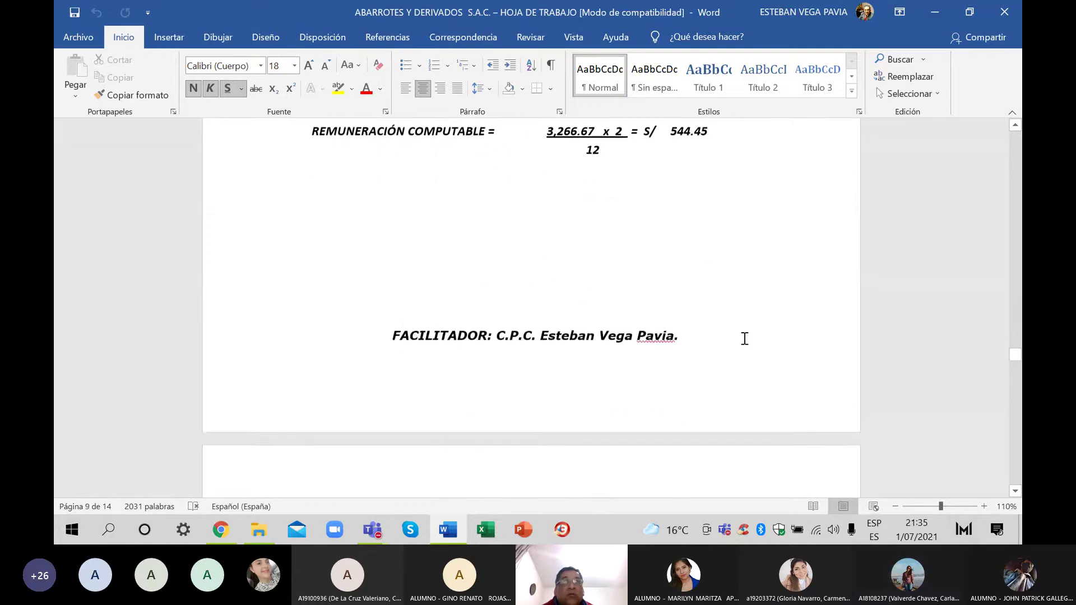
scroll(743, 339, "down", 2)
scroll(743, 339, "up", 2)
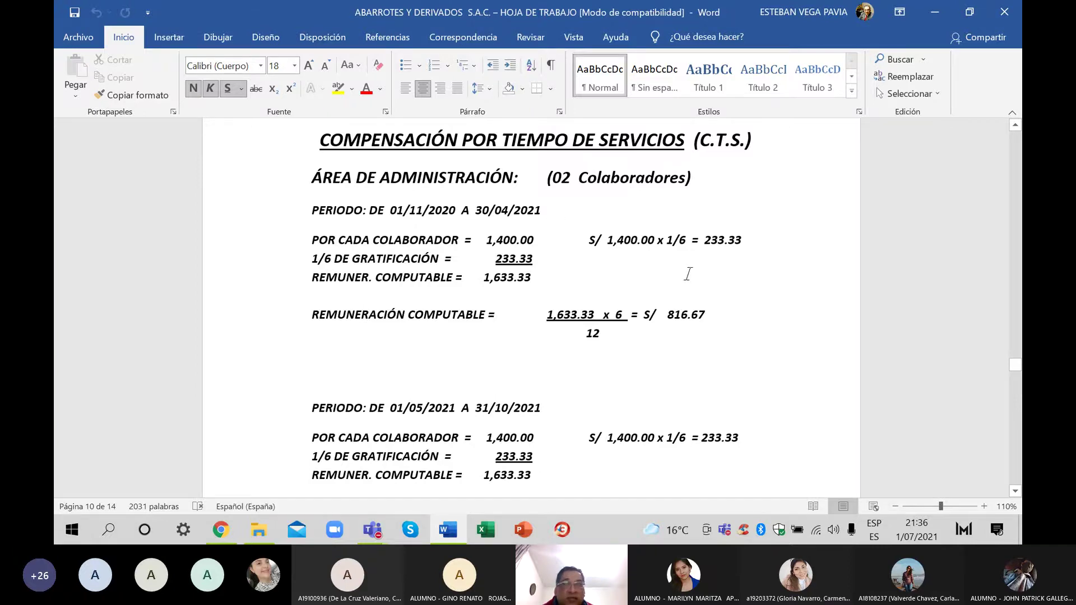
scroll(687, 273, "down", 3)
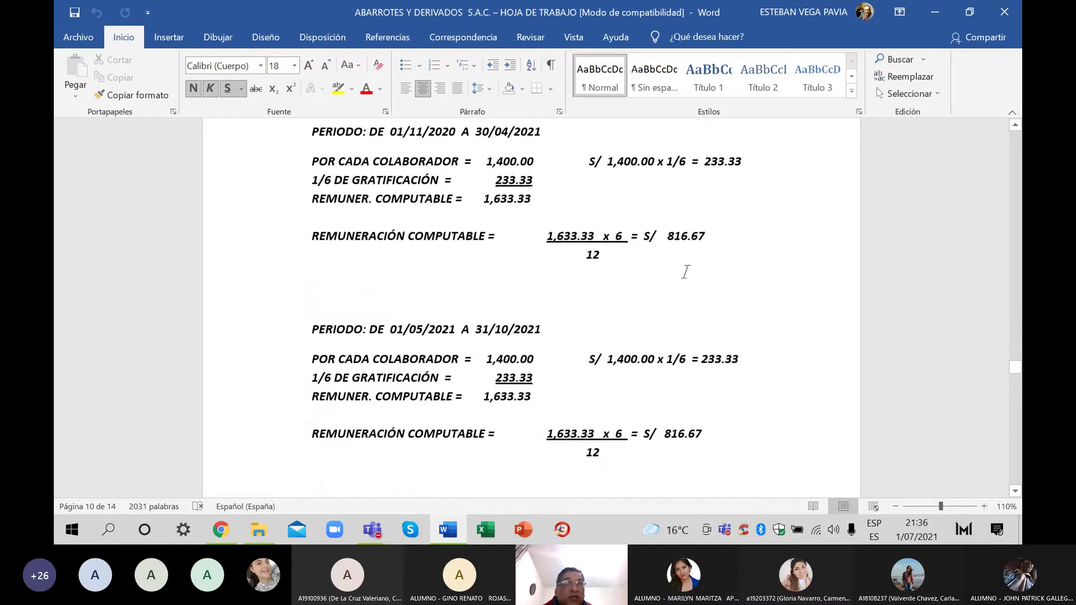
scroll(685, 272, "up", 1)
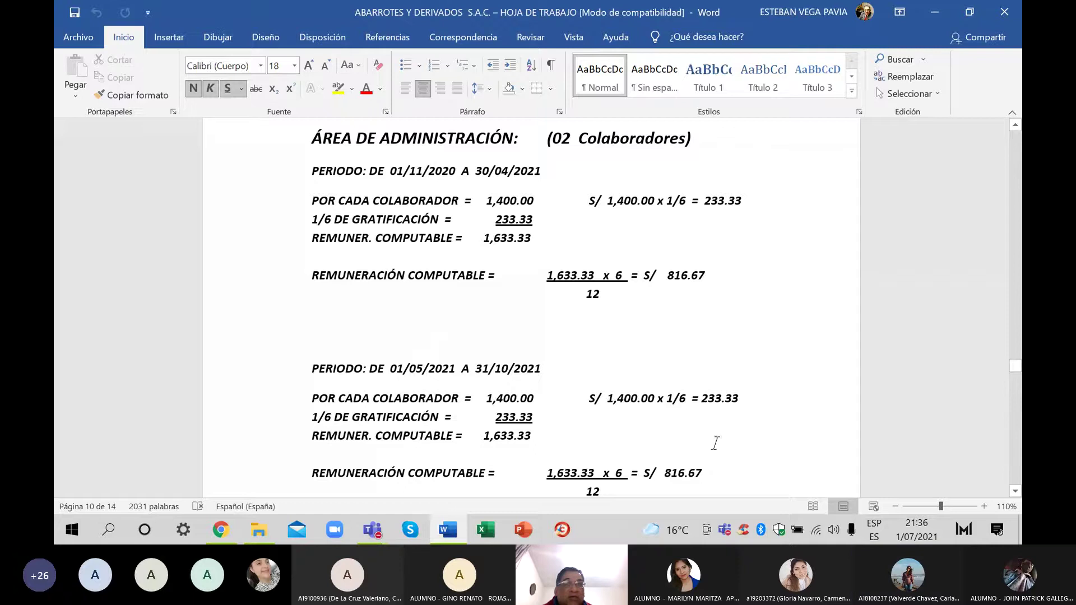
scroll(712, 448, "down", 1)
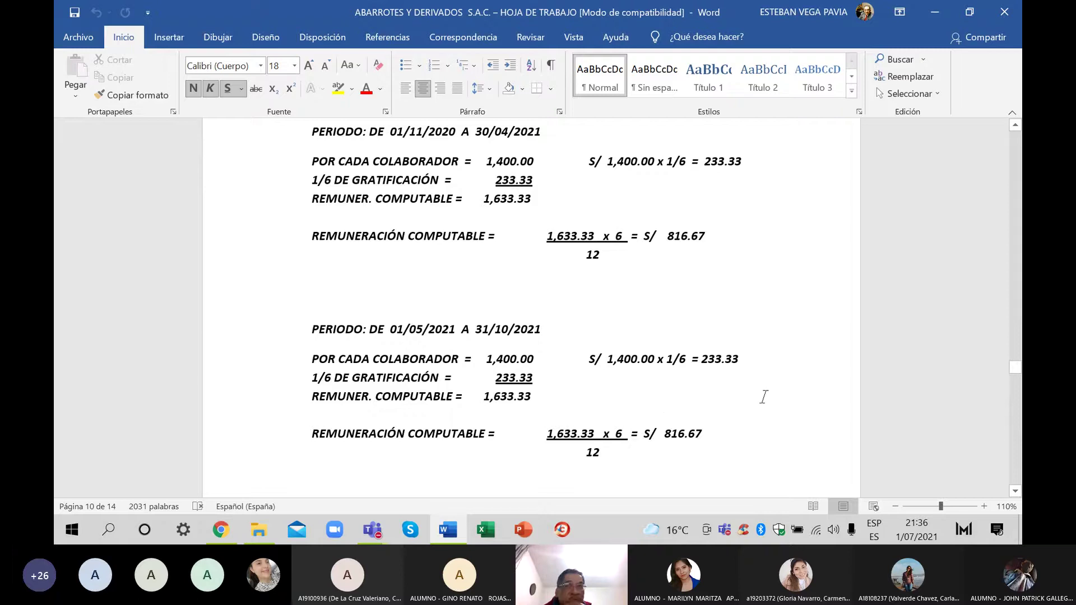
Examine the per-collaborator C.T.S. calculation for 01/11/2021–31/12/2021 and return to the start of the administration area's C.T.S. section.
scroll(763, 397, "down", 1)
scroll(763, 397, "down", 4)
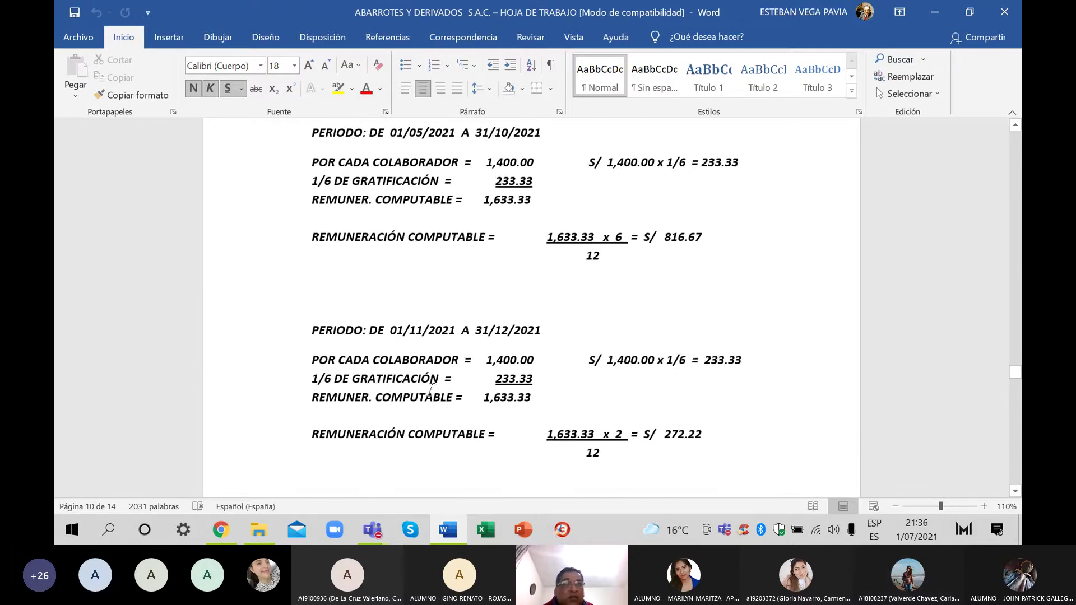
scroll(600, 384, "down", 10)
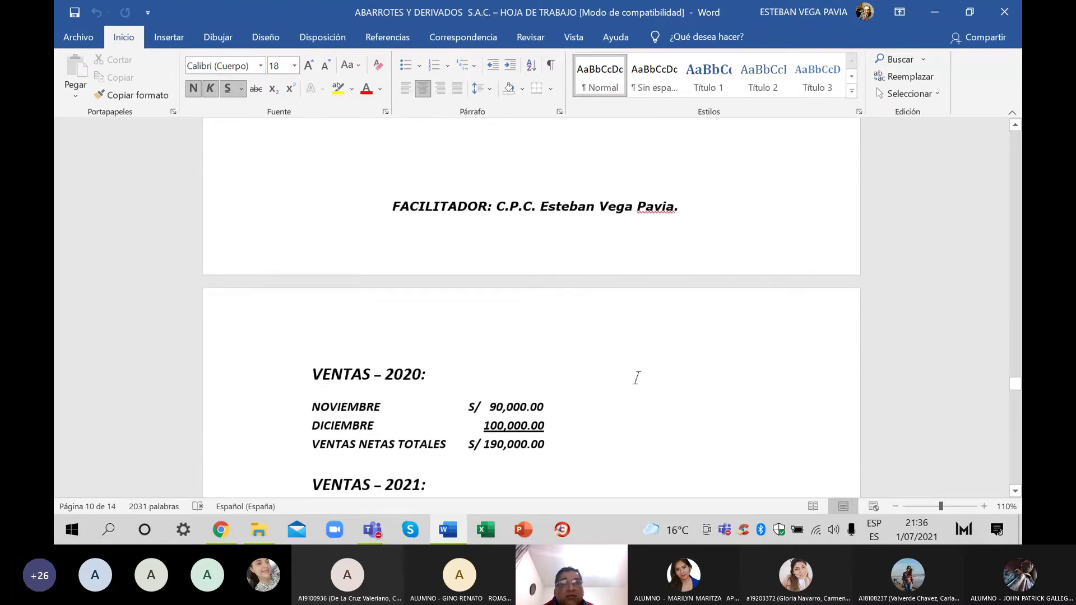
scroll(636, 378, "down", 2)
scroll(642, 371, "up", 15)
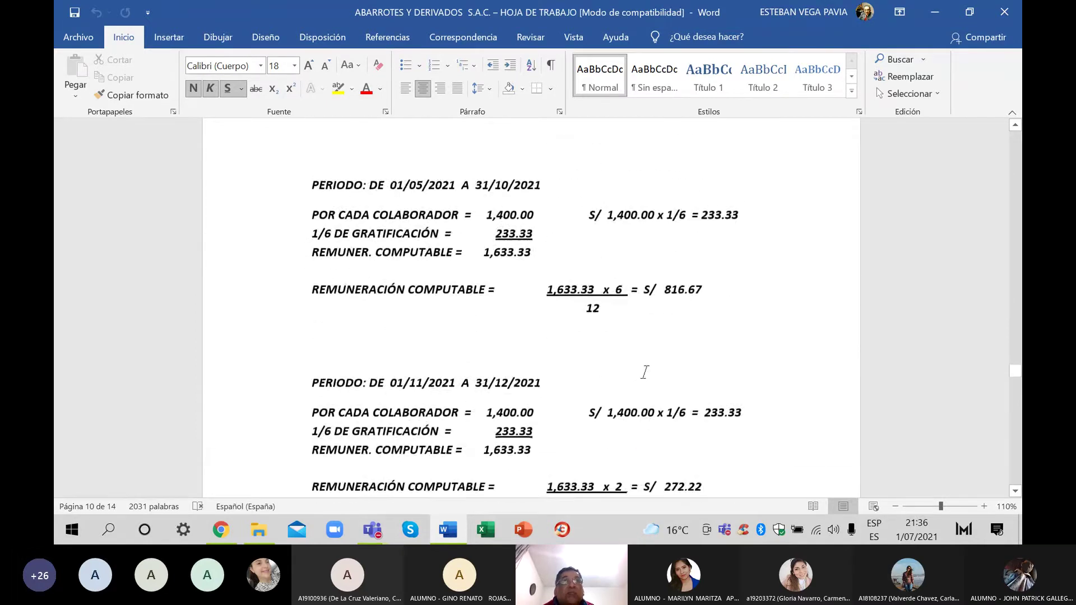
scroll(644, 372, "up", 15)
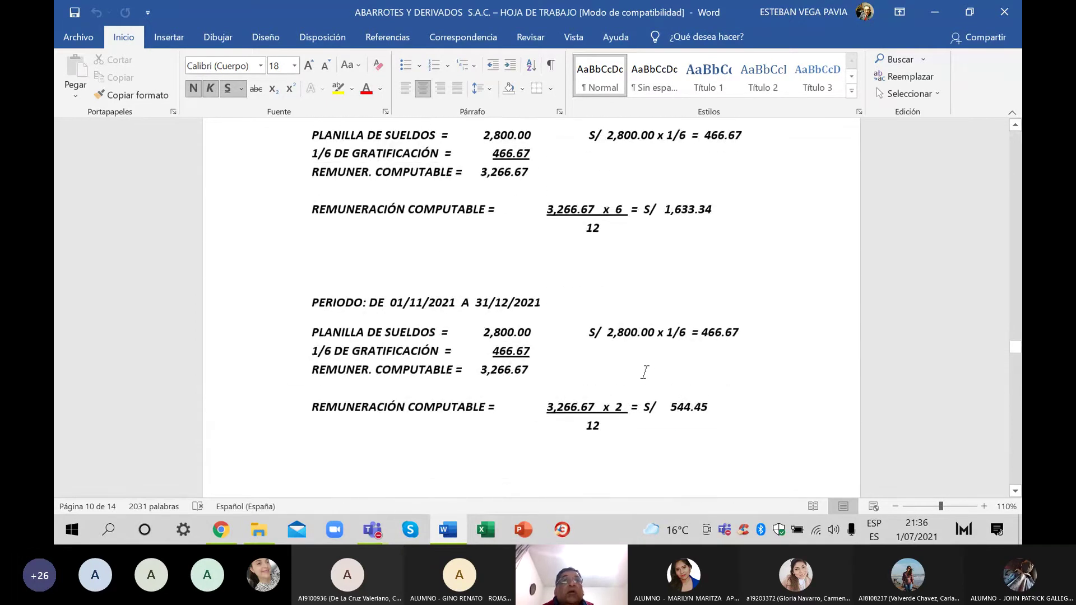
scroll(644, 372, "up", 7)
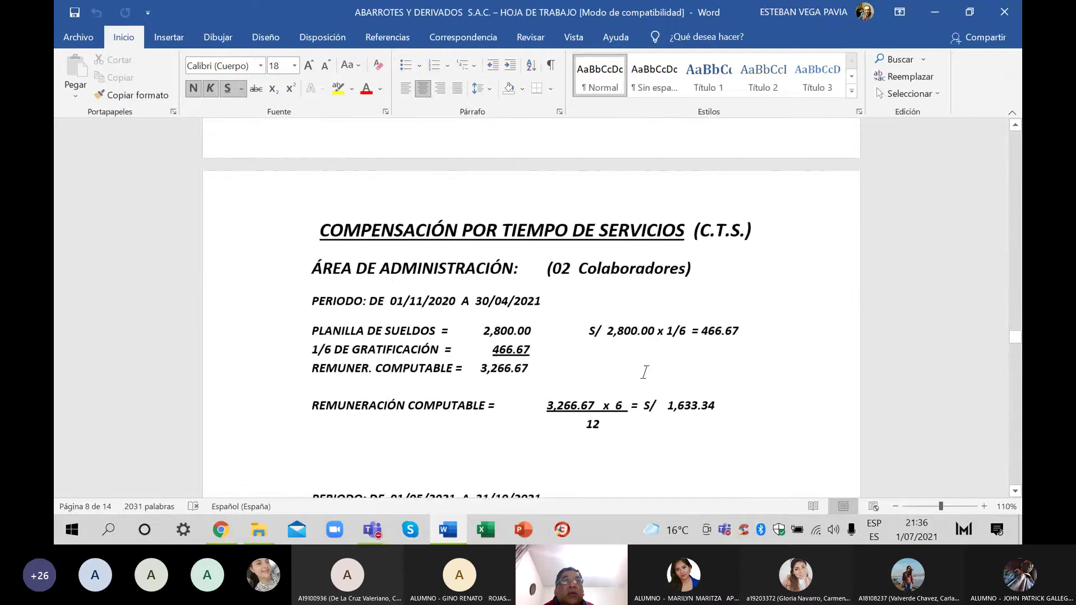
scroll(645, 372, "up", 1)
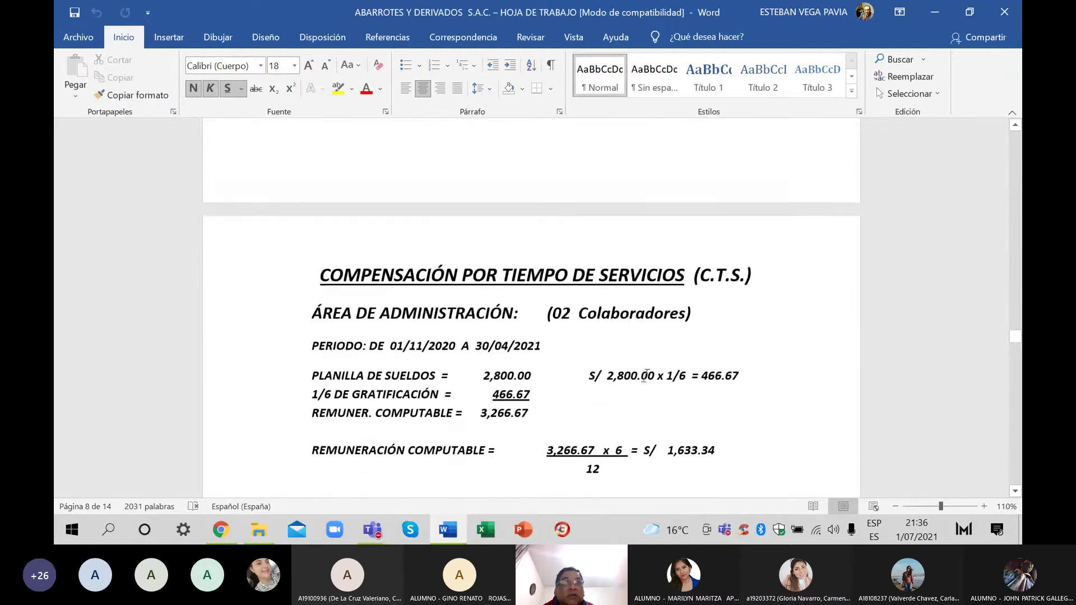
Examine the administration area's payroll-based C.T.S. calculations for all three periods, highlighting the heading of the 01/11/2021–31/12/2021 period.
scroll(644, 374, "down", 2)
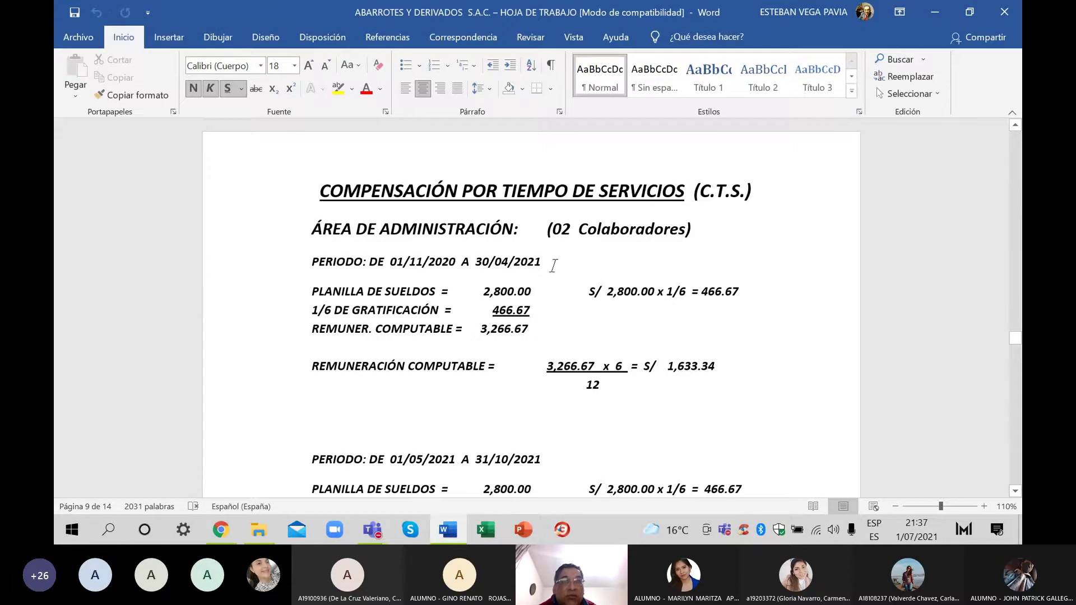
scroll(547, 261, "down", 2)
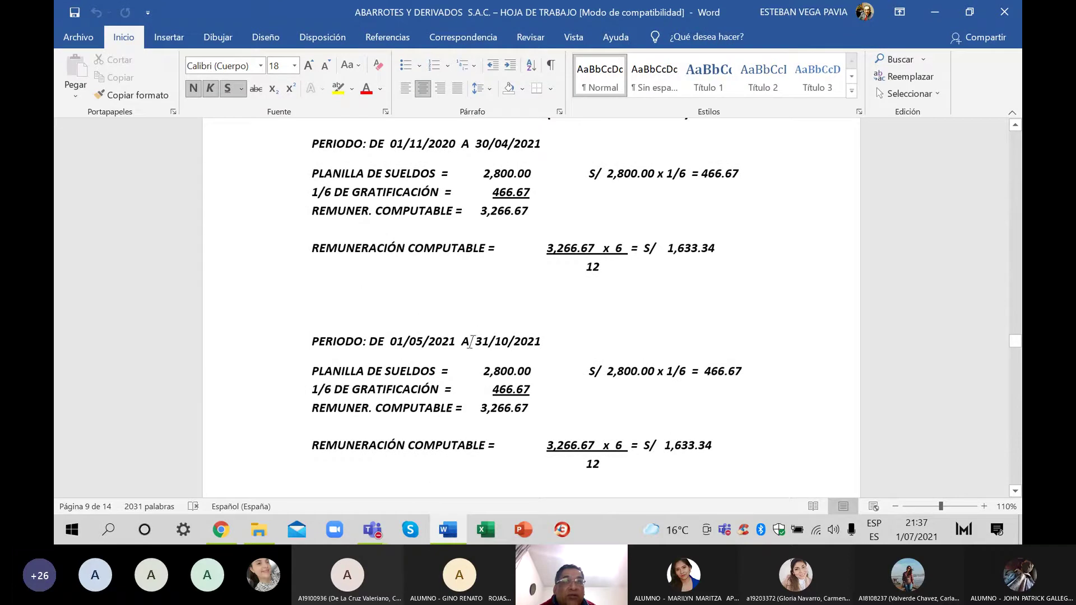
scroll(566, 343, "down", 1)
scroll(566, 343, "down", 2)
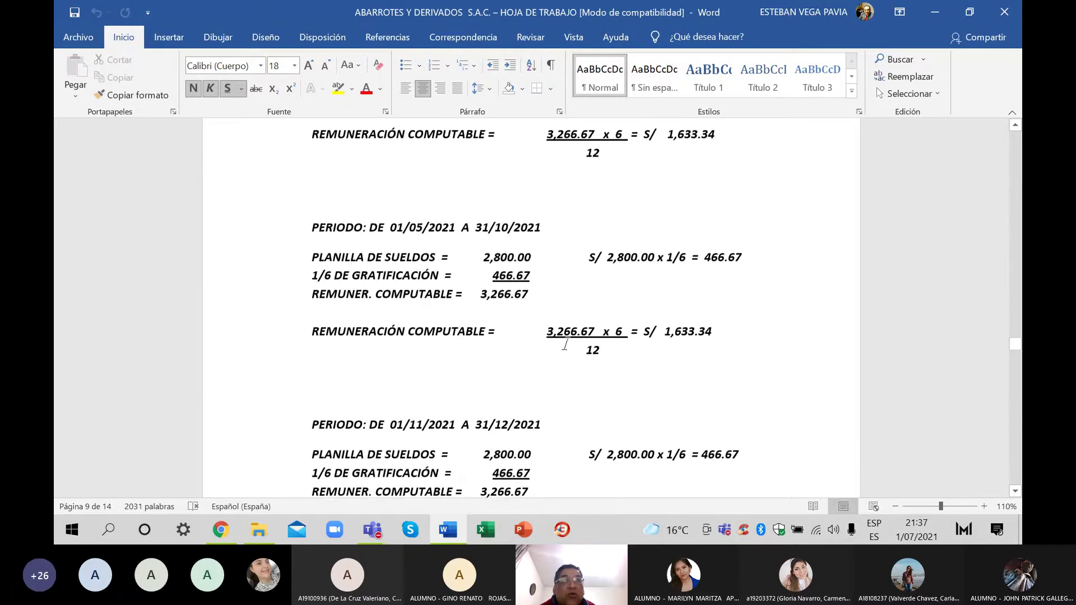
scroll(566, 343, "down", 1)
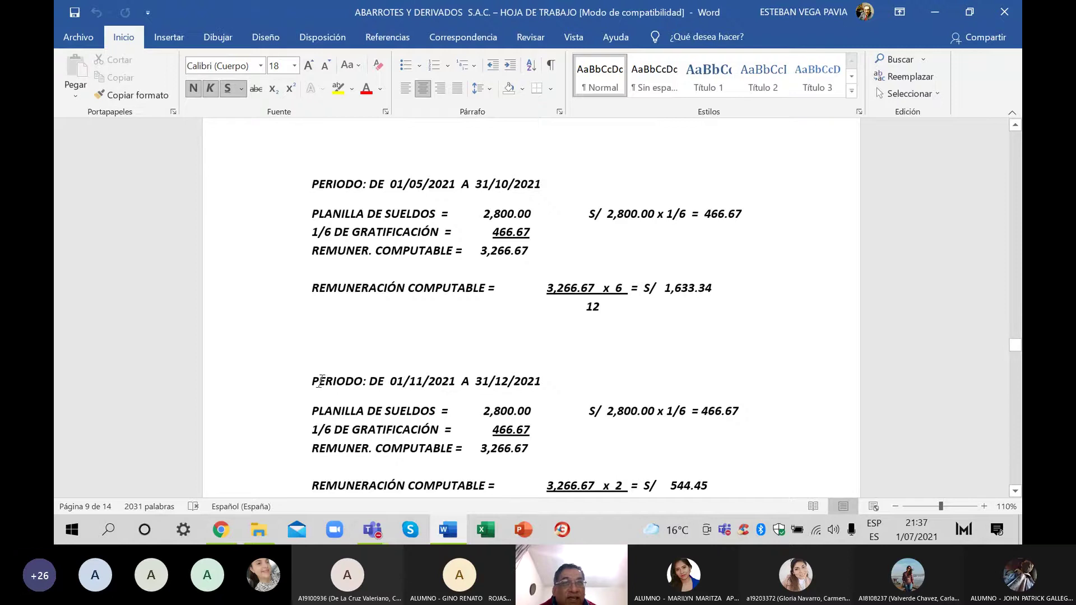
left_click_drag(317, 379, 557, 384)
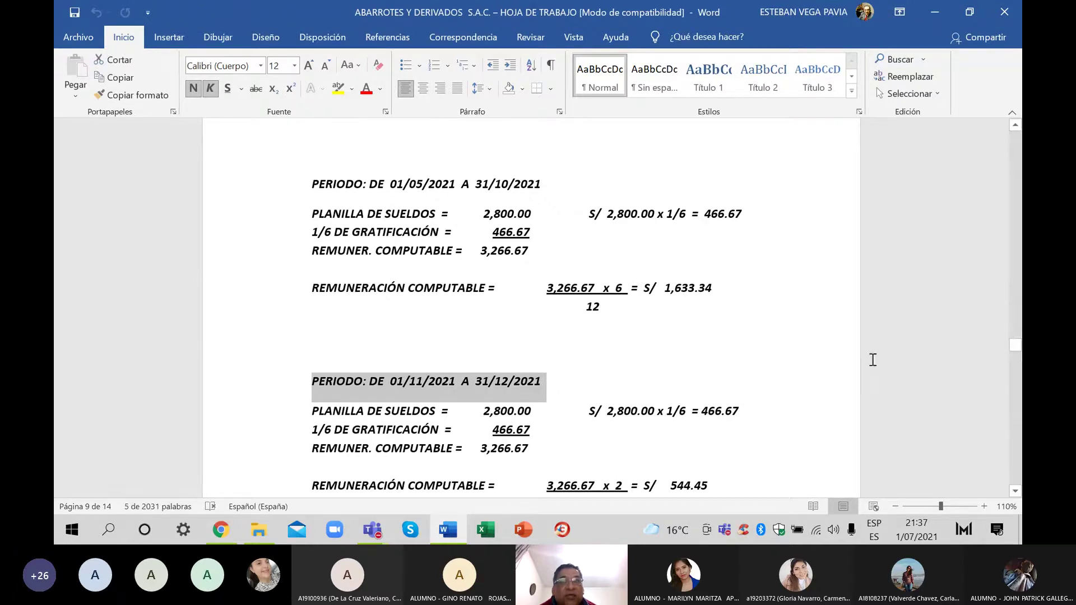
scroll(872, 387, "down", 1)
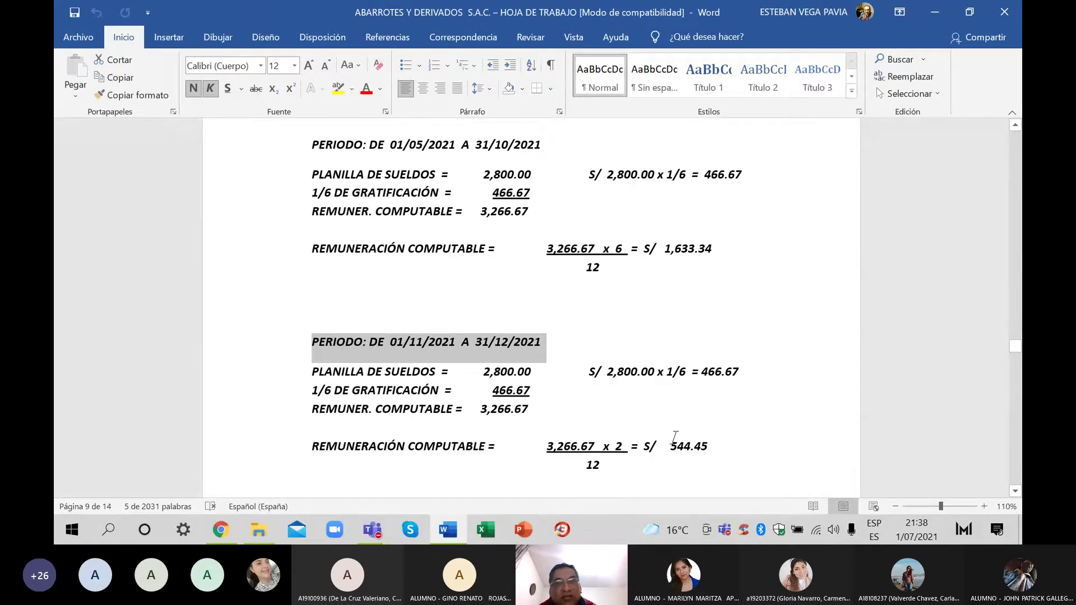
Look over the per-collaborator C.T.S. page once more and close the HOJA DE TRABAJO document.
scroll(679, 443, "down", 8)
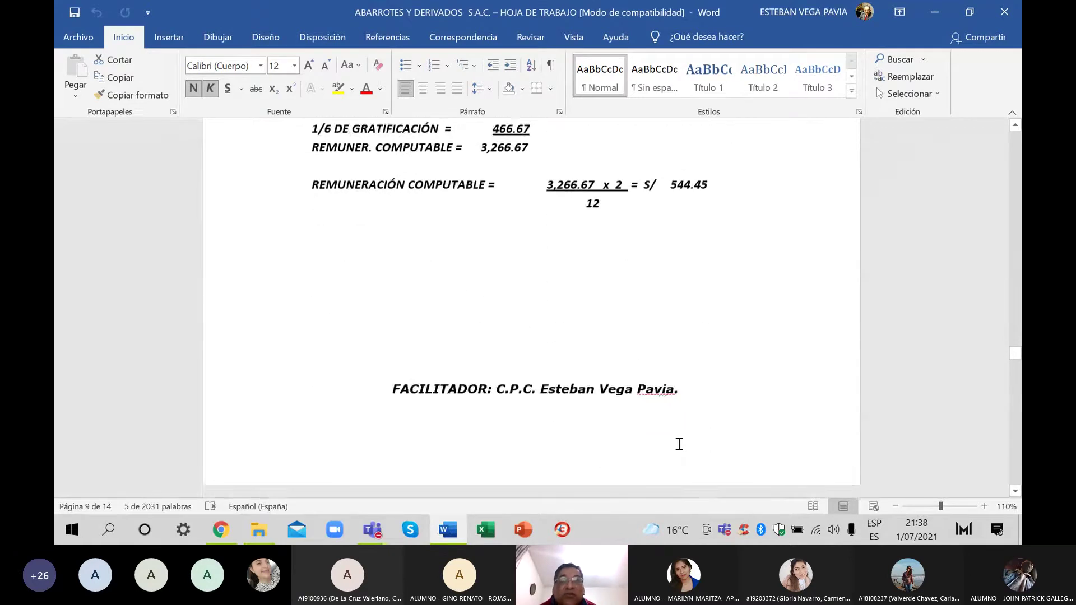
scroll(678, 444, "down", 3)
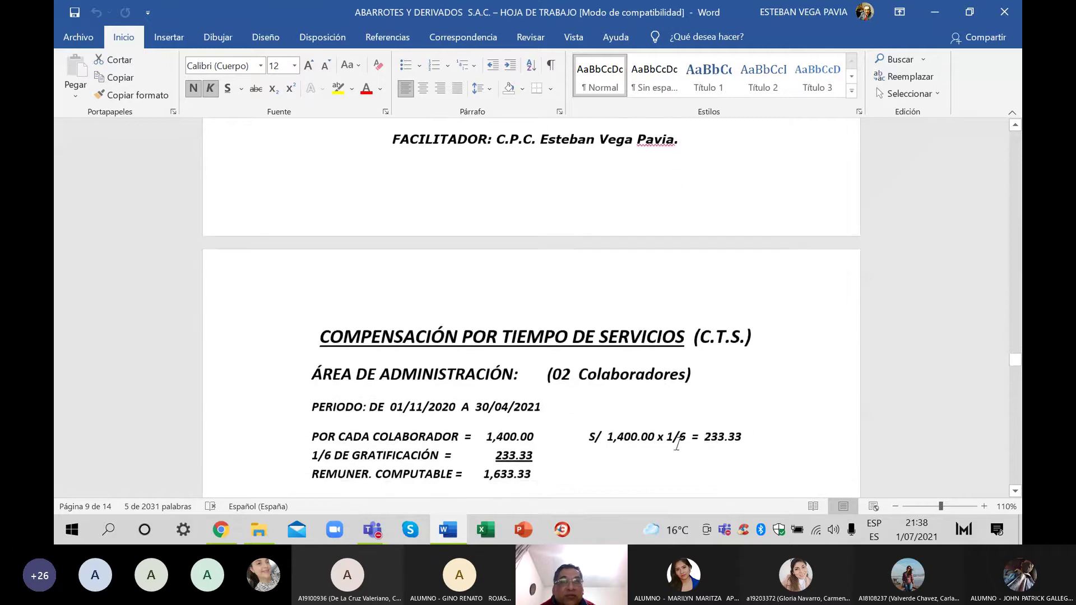
scroll(701, 389, "down", 4)
scroll(702, 390, "up", 14)
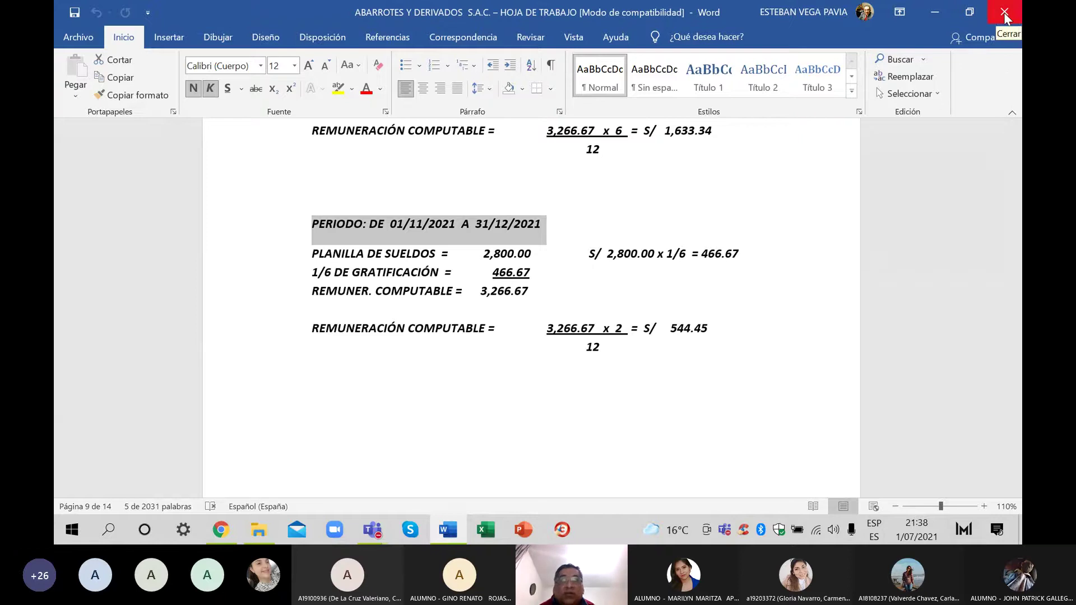
left_click(1004, 14)
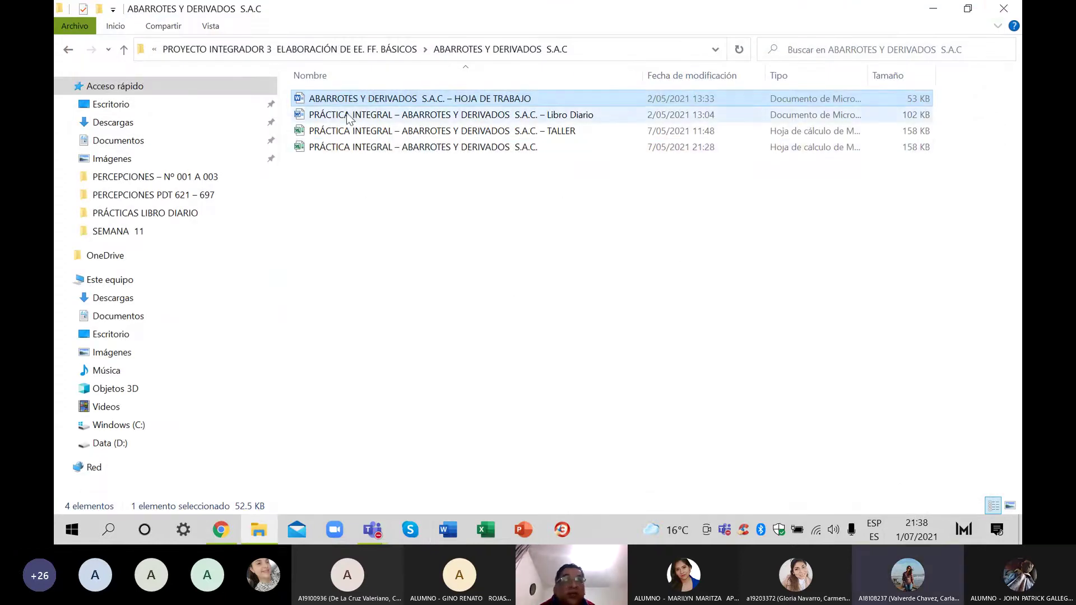
Open the PRÁCTICA INTEGRAL – ABARROTES Y DERIVADOS S.A.C. – Libro Diario document and dismiss the licence notices.
double_click(348, 116)
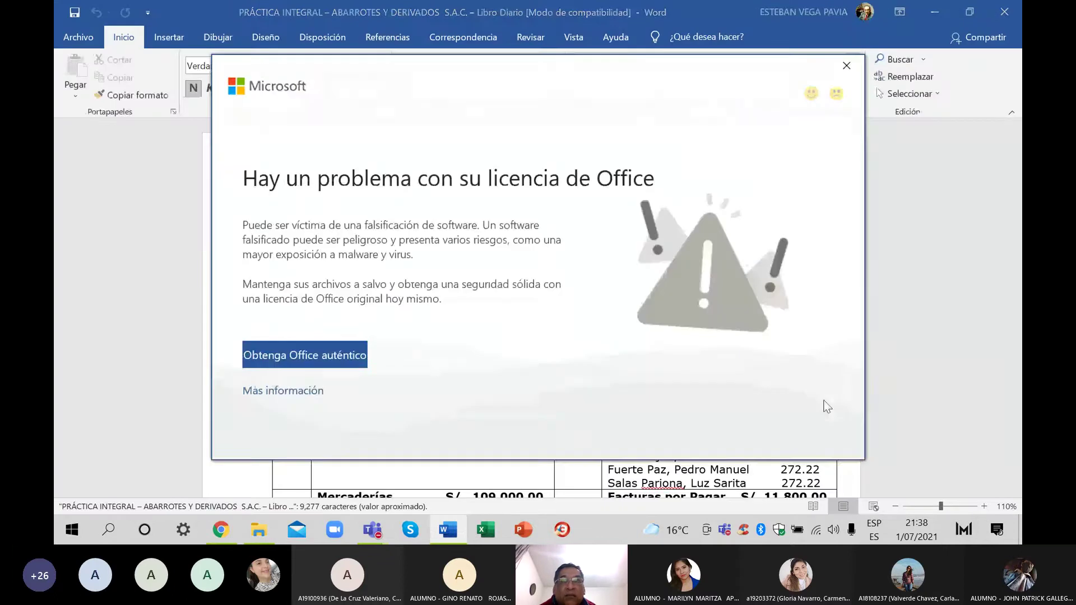
left_click(847, 63)
left_click(1011, 133)
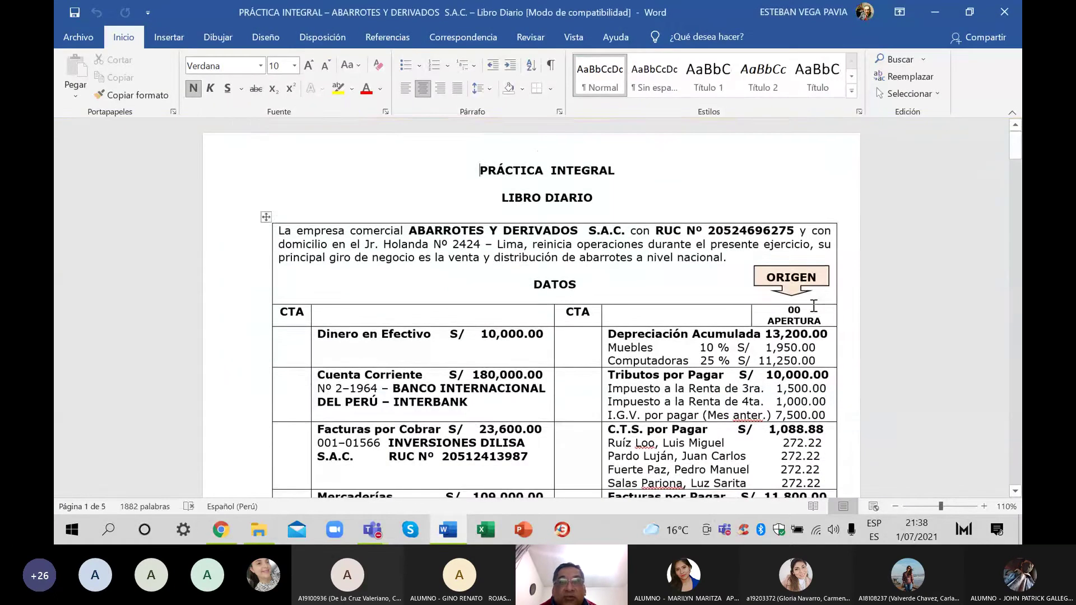
Highlight the whole C.T.S. por Pagar entry, including each collaborator's amount, in the opening data table.
scroll(683, 319, "down", 5)
scroll(683, 321, "down", 2)
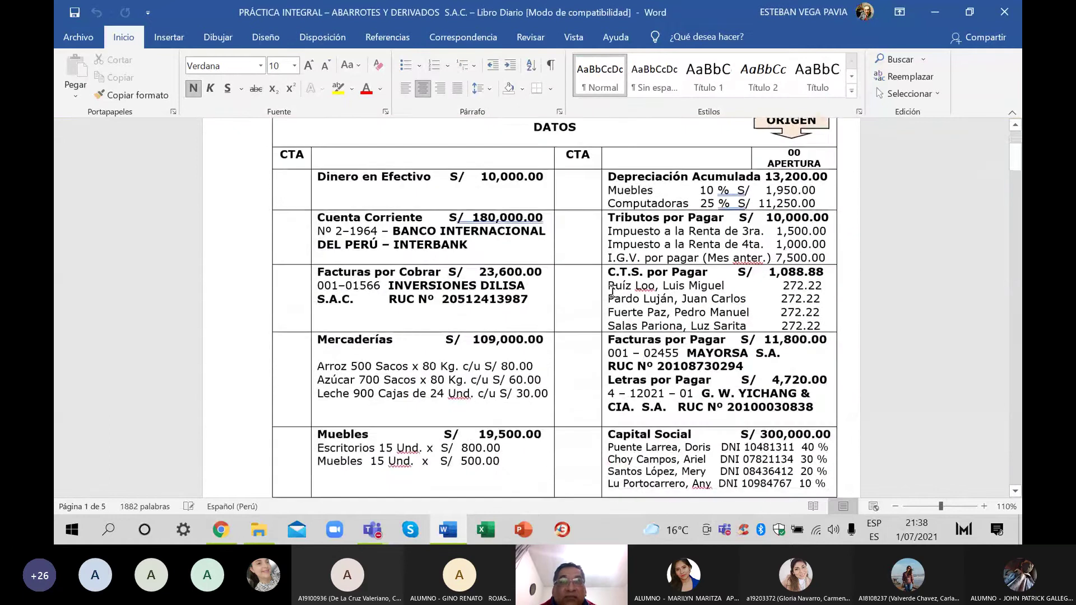
left_click_drag(608, 273, 828, 330)
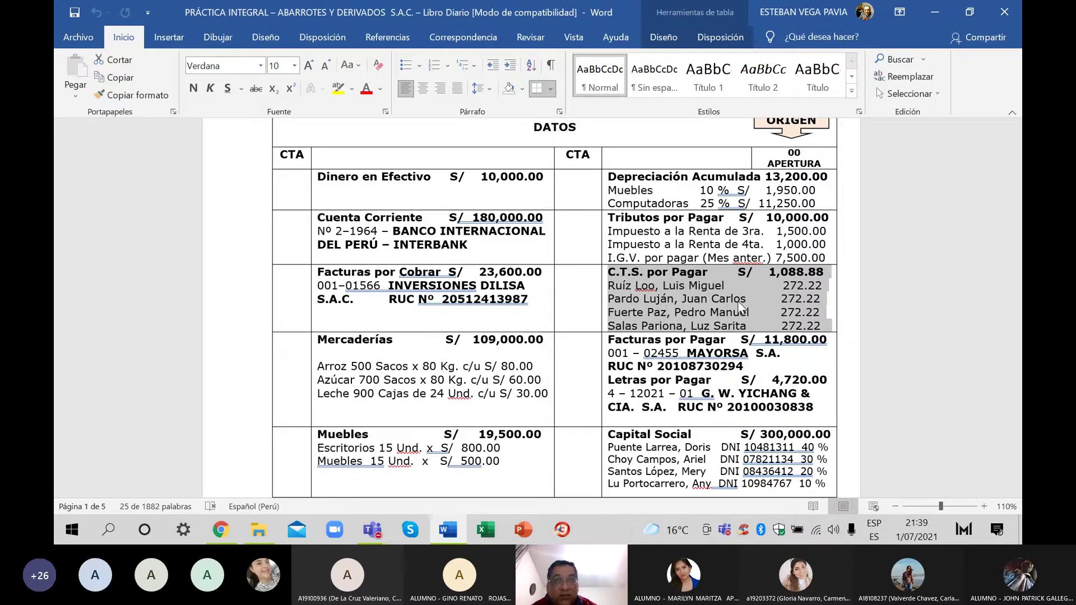
Look through the January operations in the Libro Diario, return to the opening data table, and close the document.
scroll(738, 308, "down", 1)
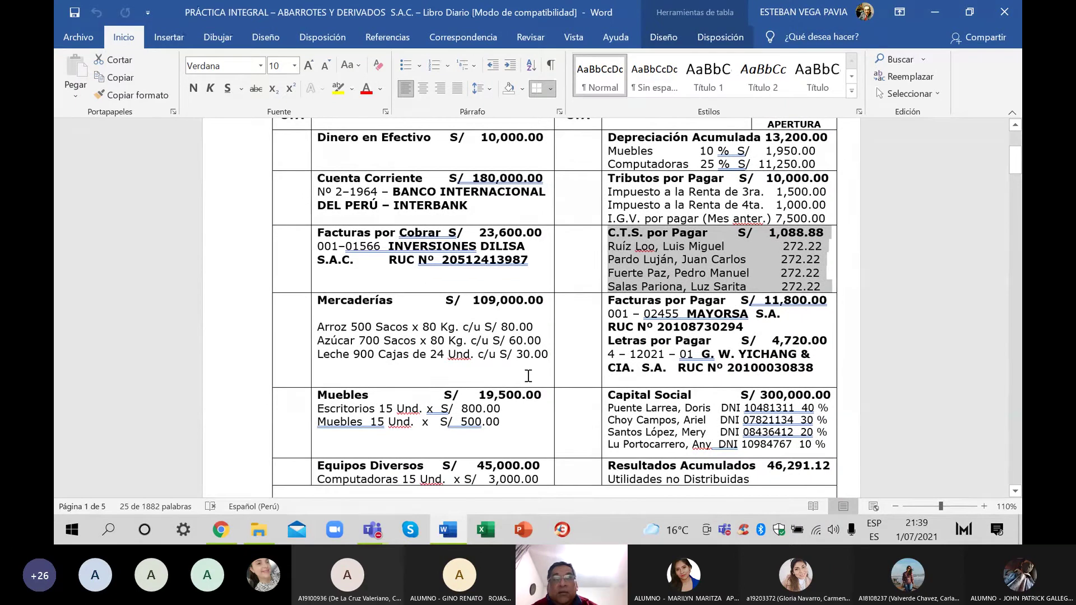
scroll(528, 375, "down", 3)
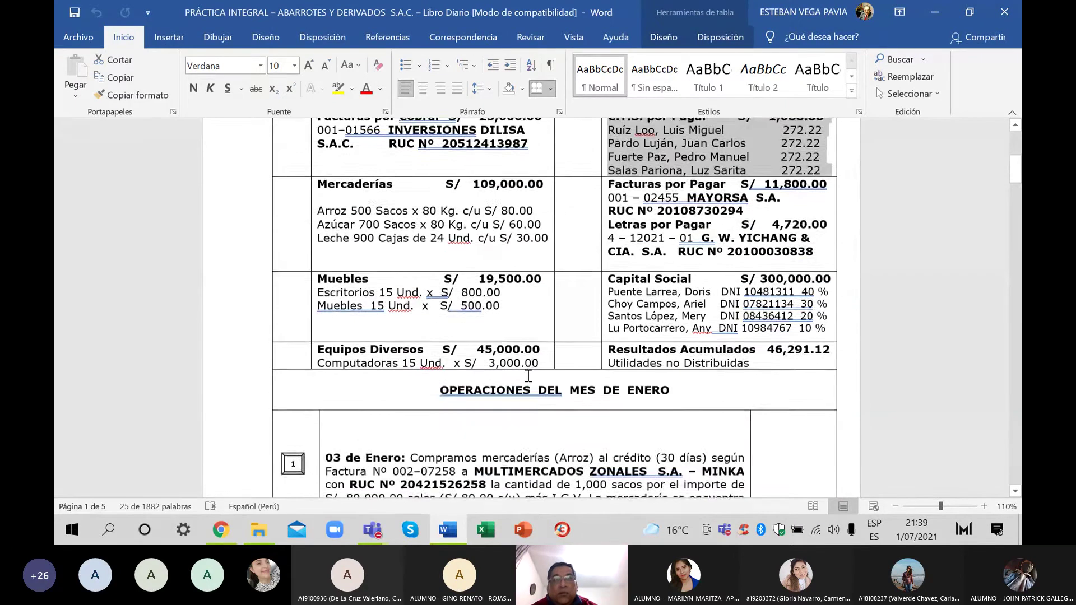
scroll(528, 375, "down", 3)
scroll(528, 374, "down", 15)
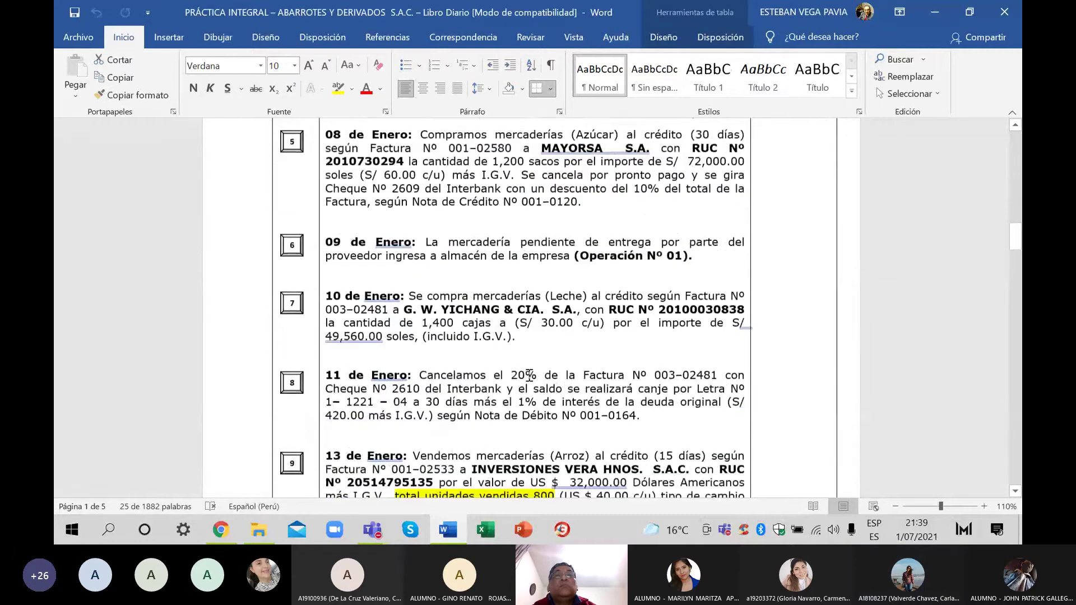
scroll(529, 375, "down", 6)
scroll(529, 375, "down", 18)
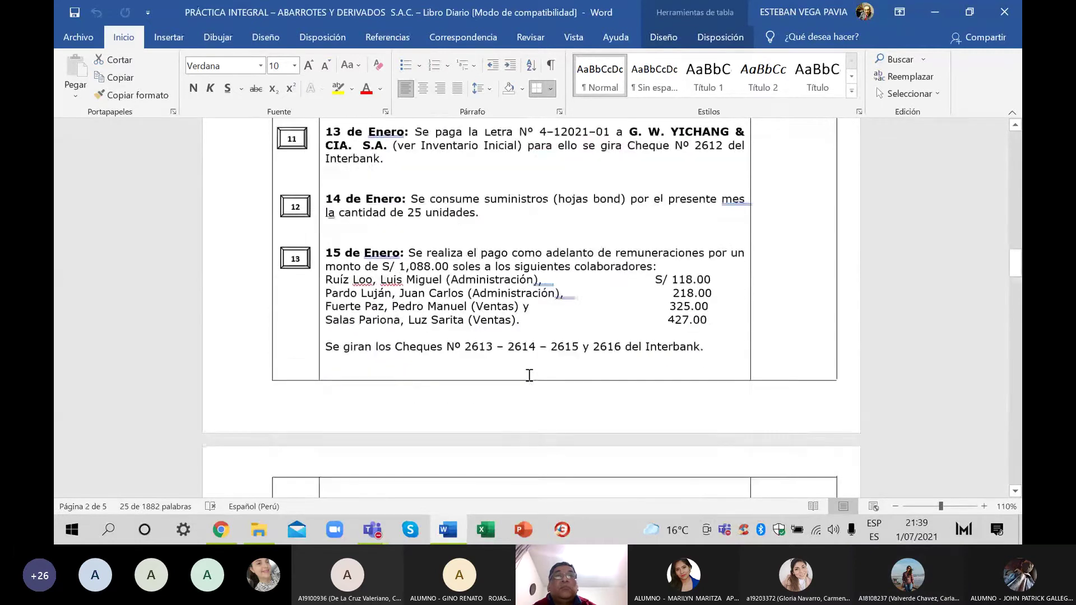
scroll(530, 374, "down", 9)
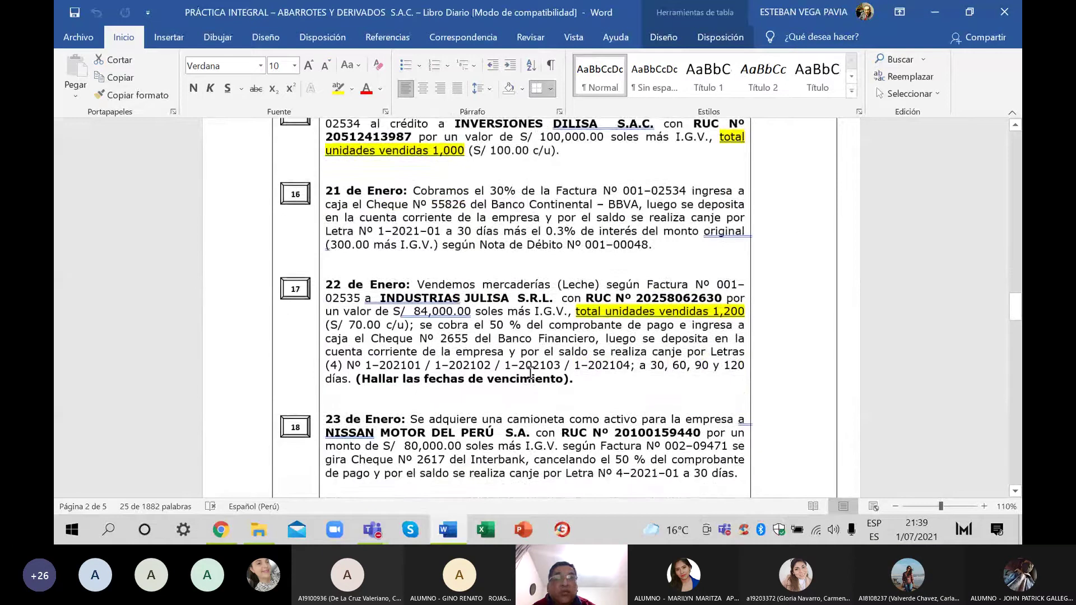
scroll(530, 373, "up", 20)
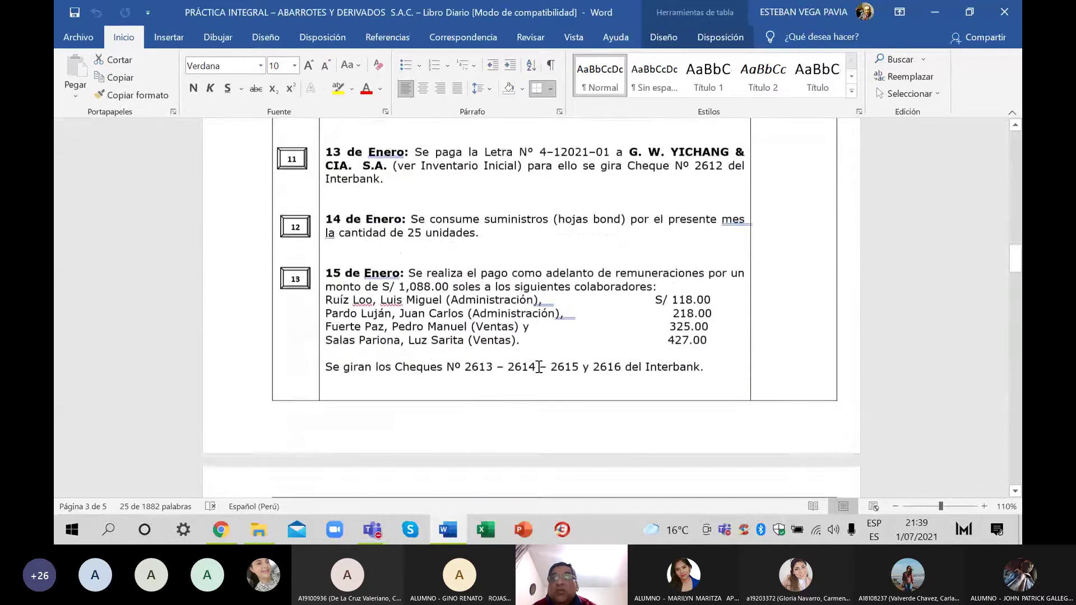
scroll(813, 230, "up", 20)
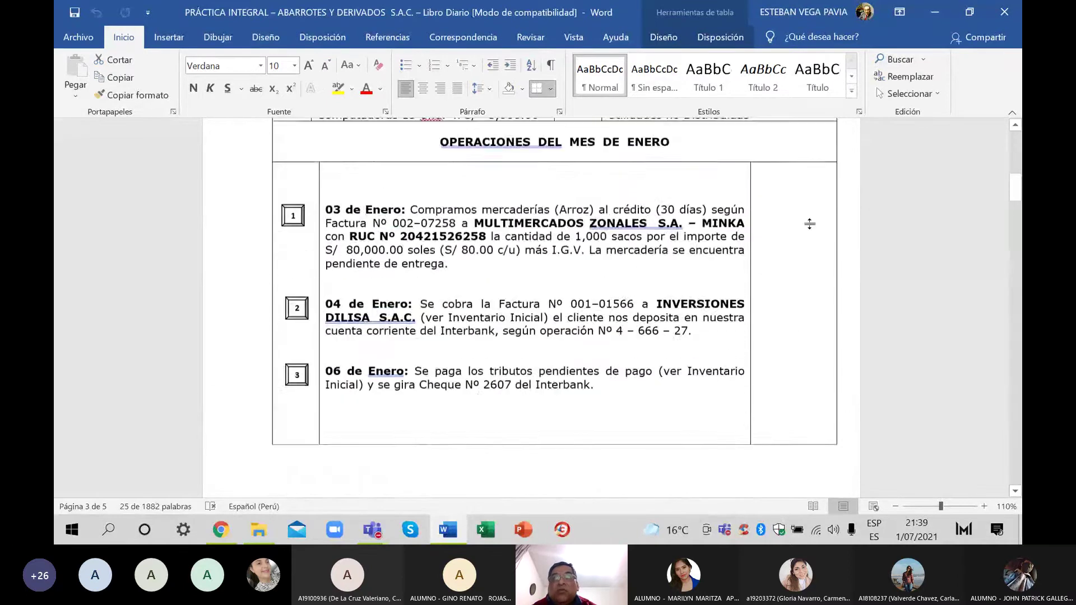
scroll(812, 230, "up", 4)
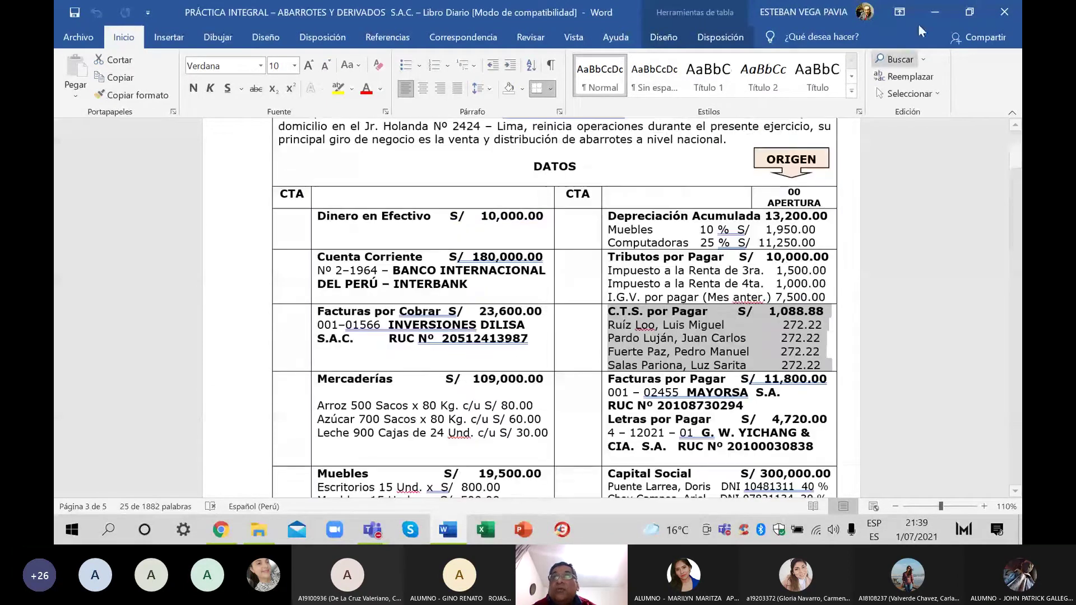
left_click(1003, 13)
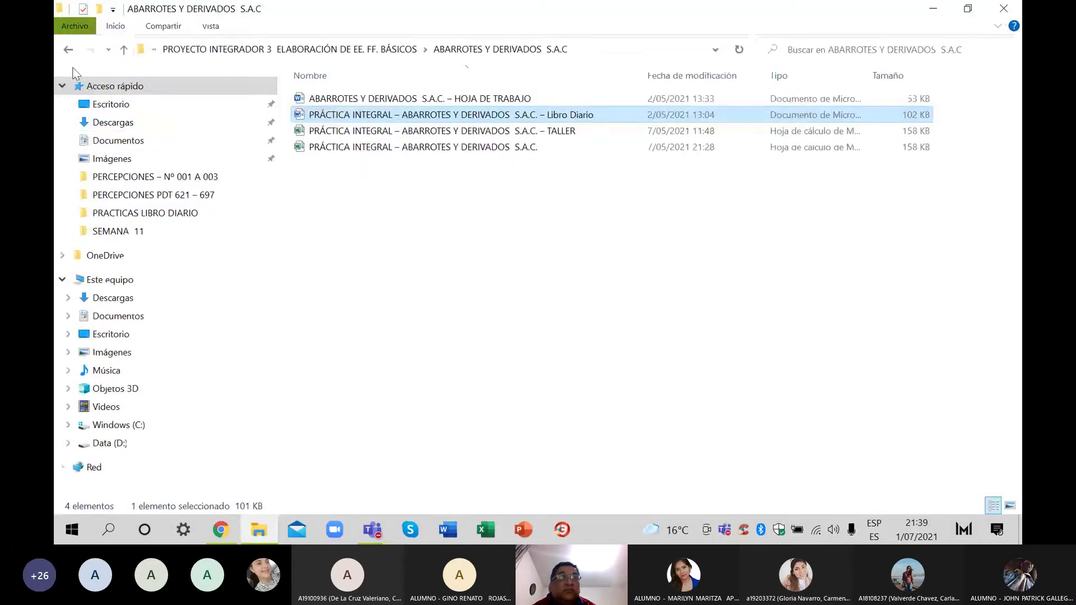
Open the PRÁCTICA N° 02 – ABARROTES DEL PERÚ S.A.C.__N workbook from the SEMANA 01 folder and dismiss the licence notice.
left_click(68, 49)
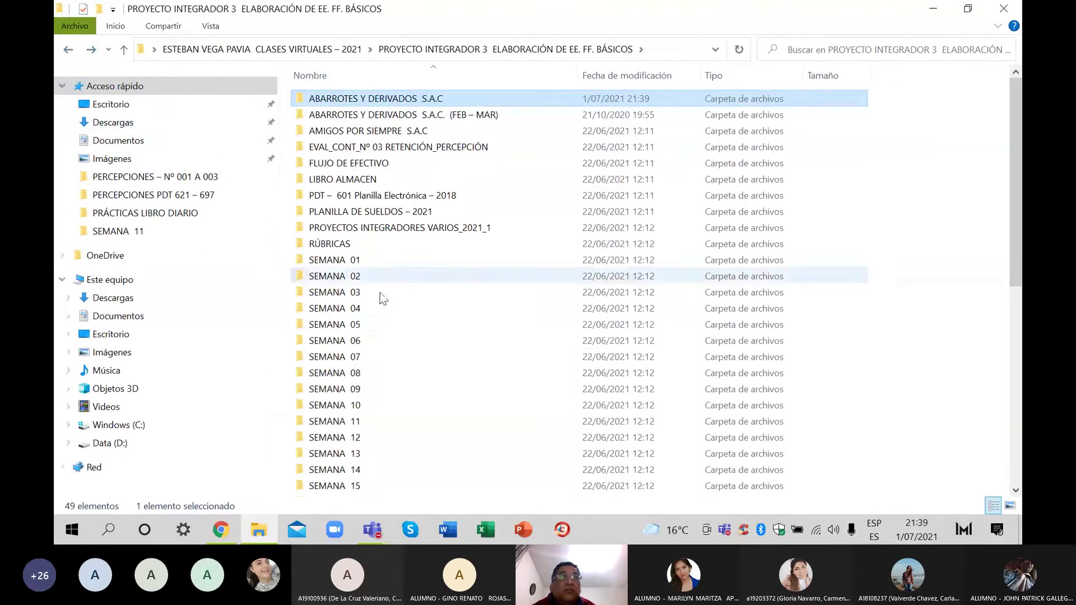
double_click(397, 263)
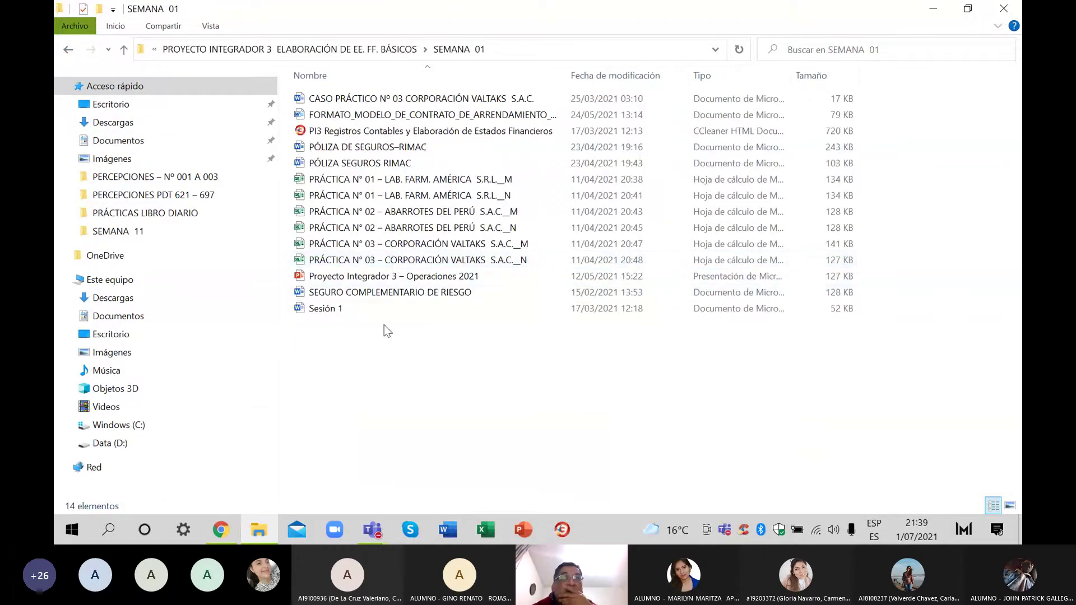
left_click(415, 233)
double_click(415, 233)
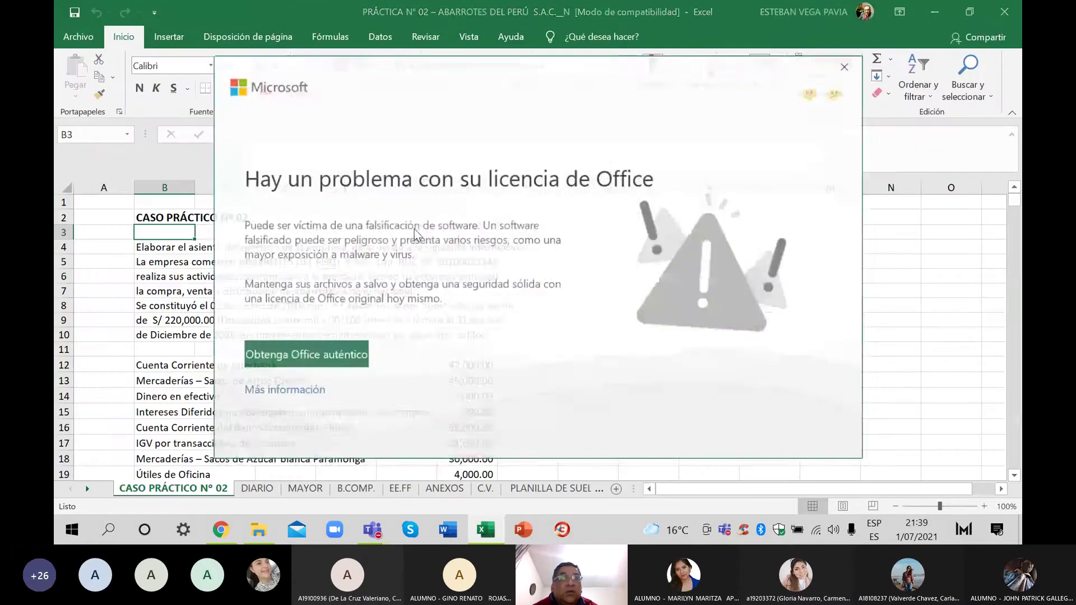
left_click(844, 66)
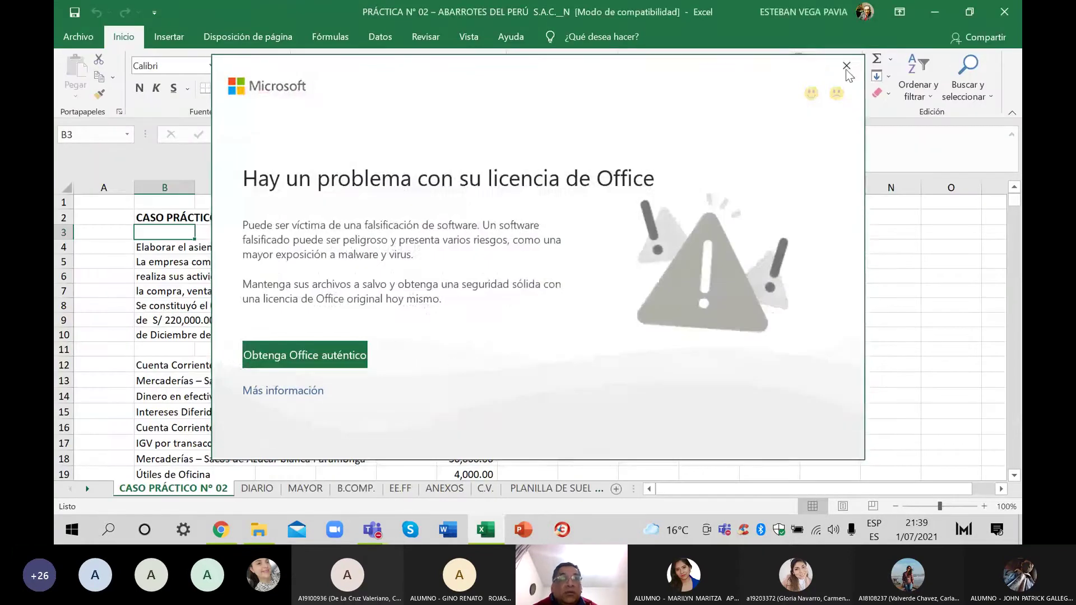
Check the opening-entry data on the CASO PRÁCTICO Nº 02 sheet and close the workbook.
scroll(521, 359, "down", 4)
scroll(521, 364, "up", 4)
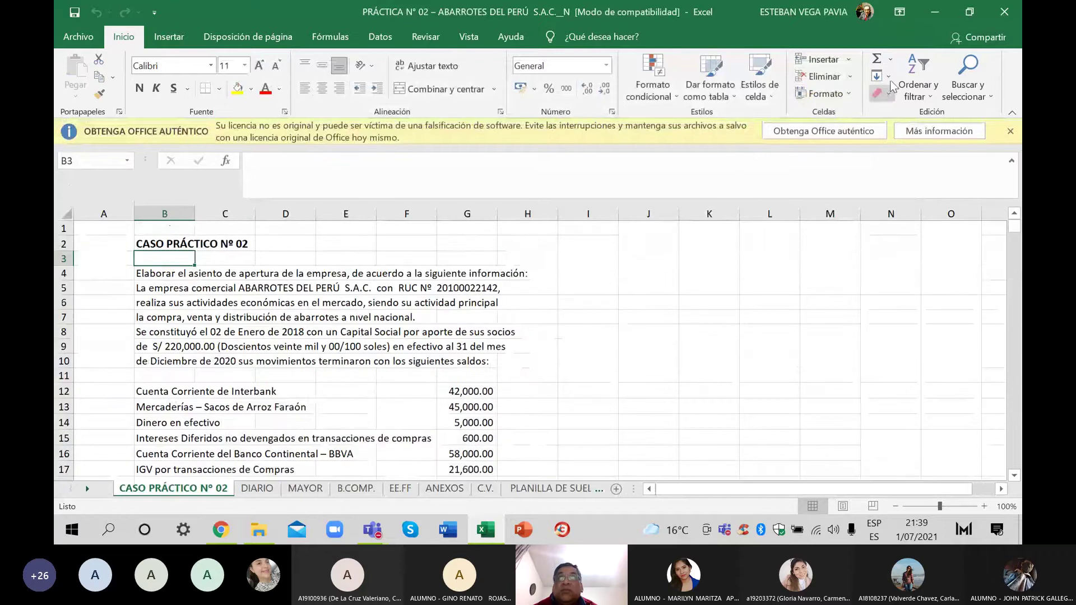
left_click(1003, 20)
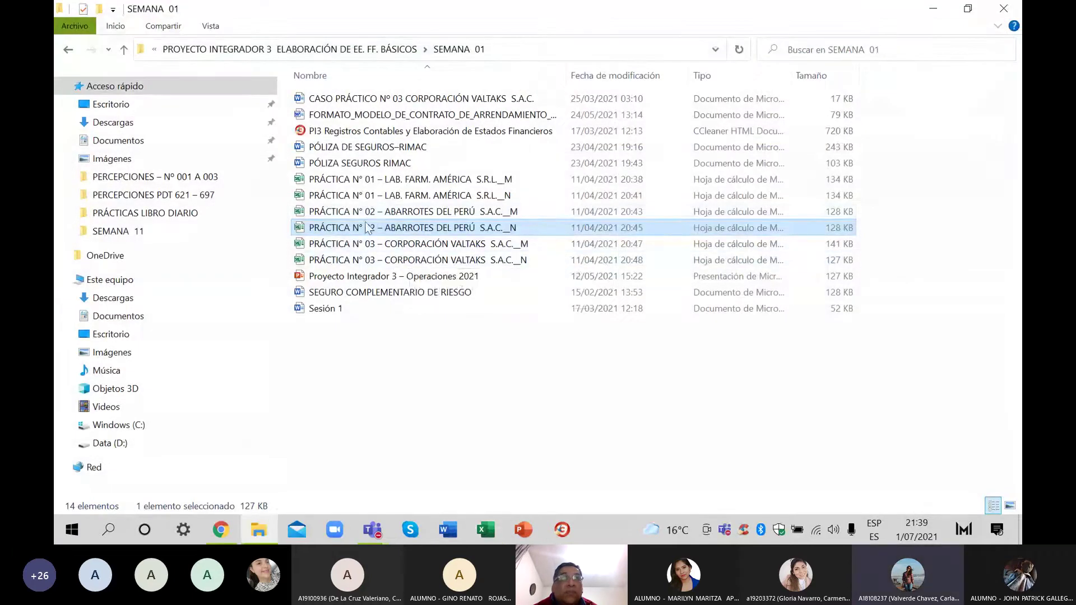
Open PRÁCTICA N° 02 – ABARROTES DEL PERÚ S.A.C.__M, dismiss the licence notice, check its DIARIO, MAYOR and B.COMP. sheets, and close it.
double_click(373, 214)
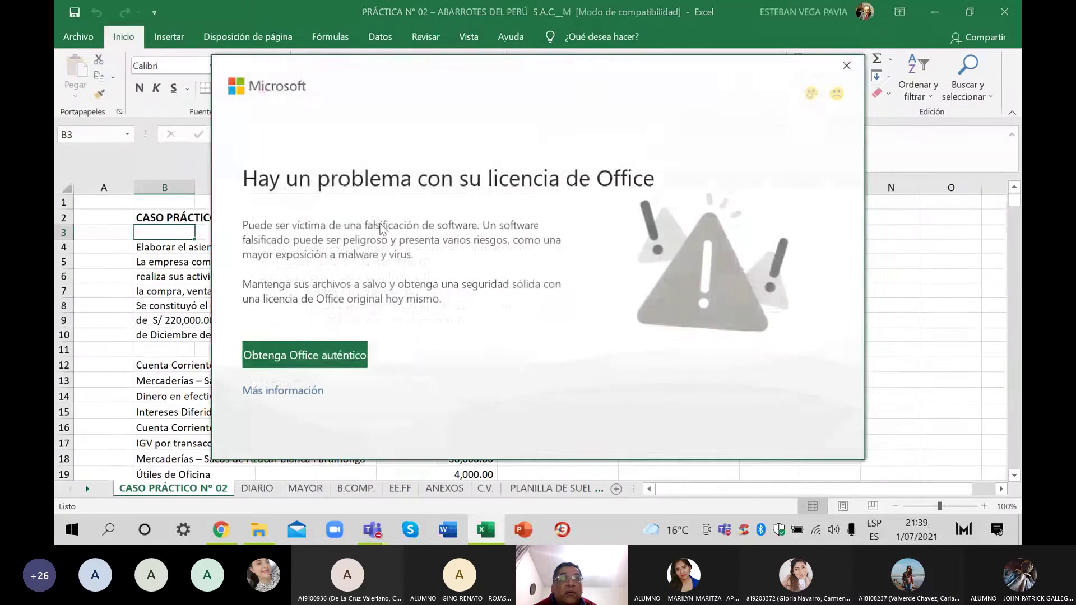
left_click(846, 66)
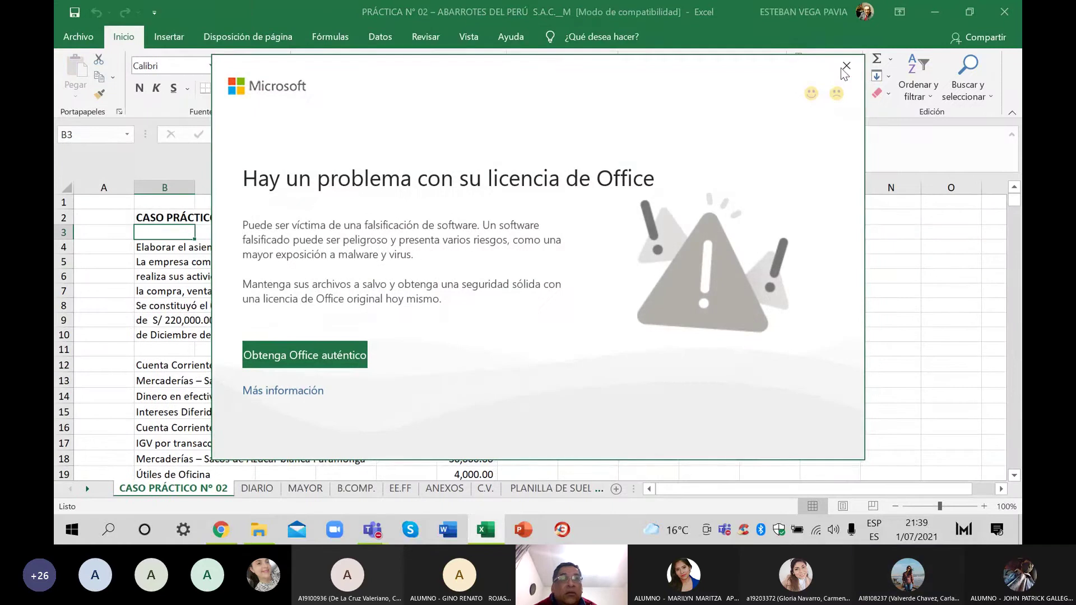
left_click(262, 490)
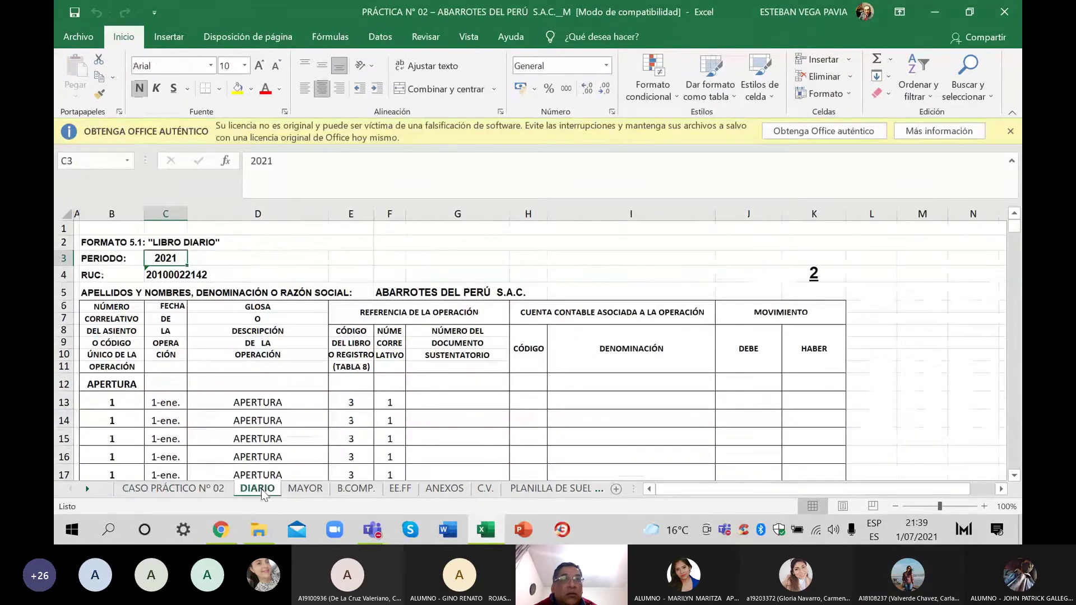
left_click(306, 489)
left_click(350, 489)
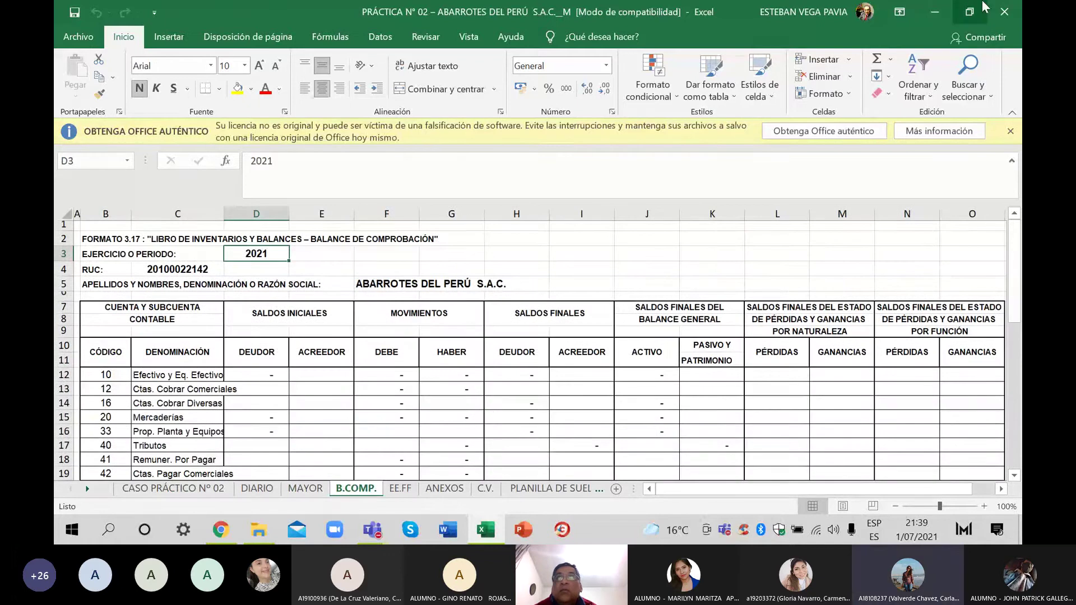
left_click(1000, 11)
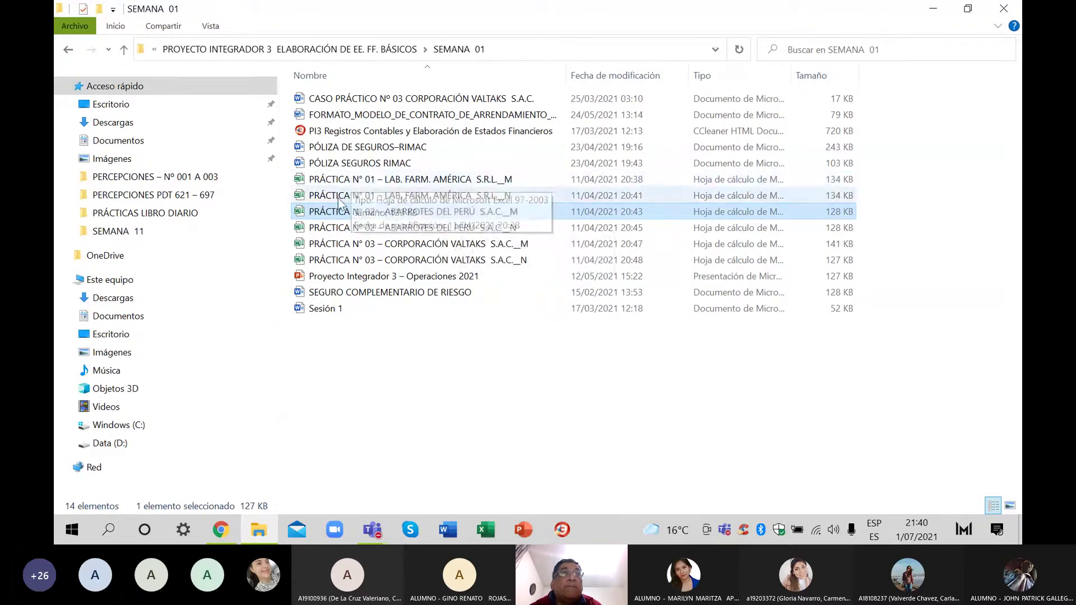
Open PRÁCTICA N° 01 – LAB. FARM. AMÉRICA S.R.L.__N, dismiss the licence notice, and examine the opening entries on the DIARIO sheet.
double_click(356, 197)
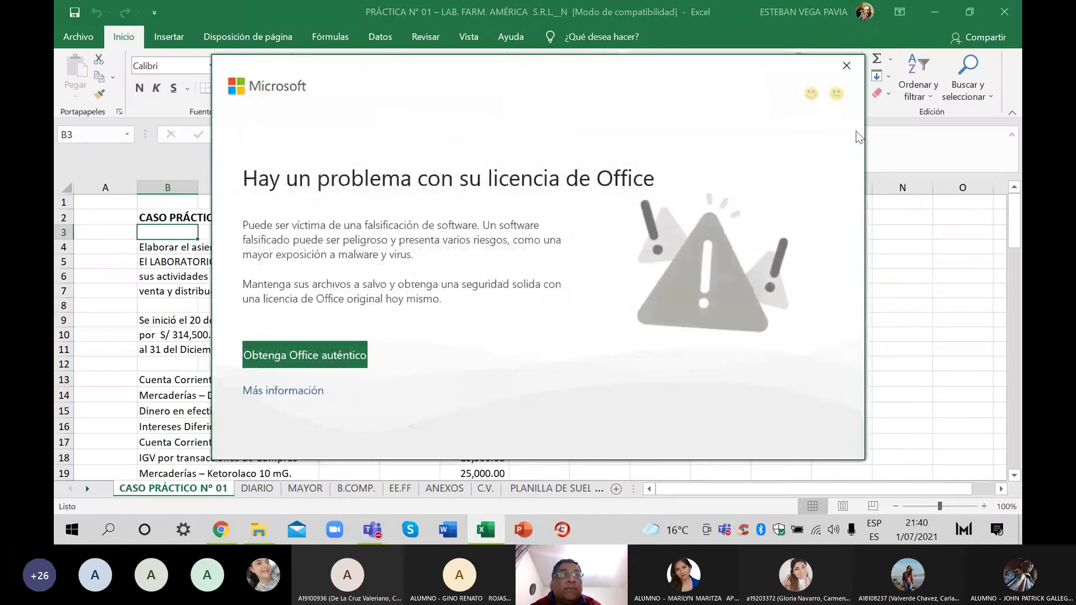
left_click(854, 68)
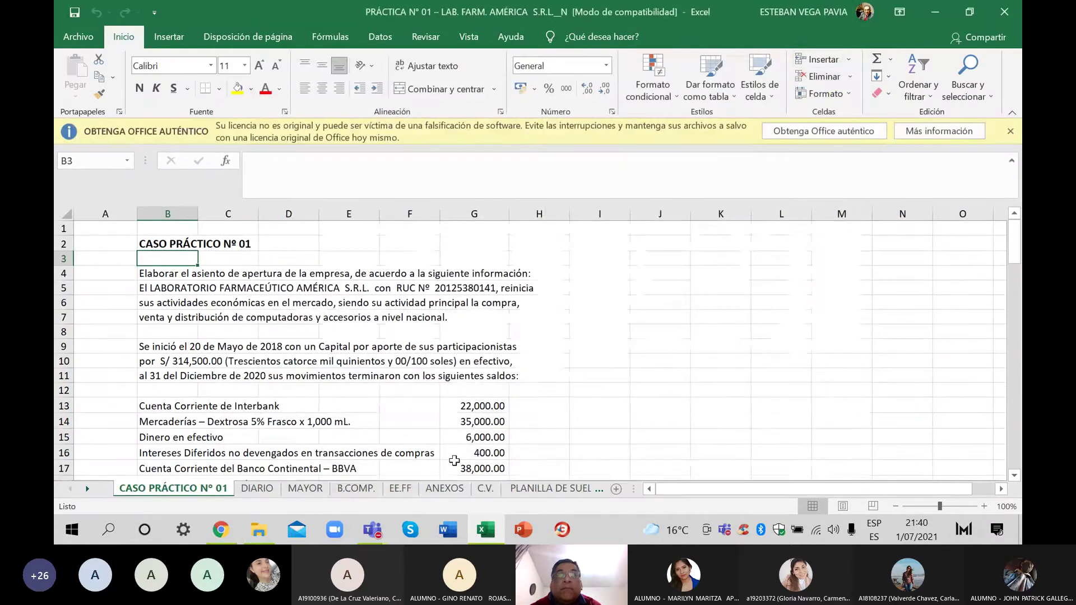
left_click(275, 490)
scroll(579, 391, "down", 7)
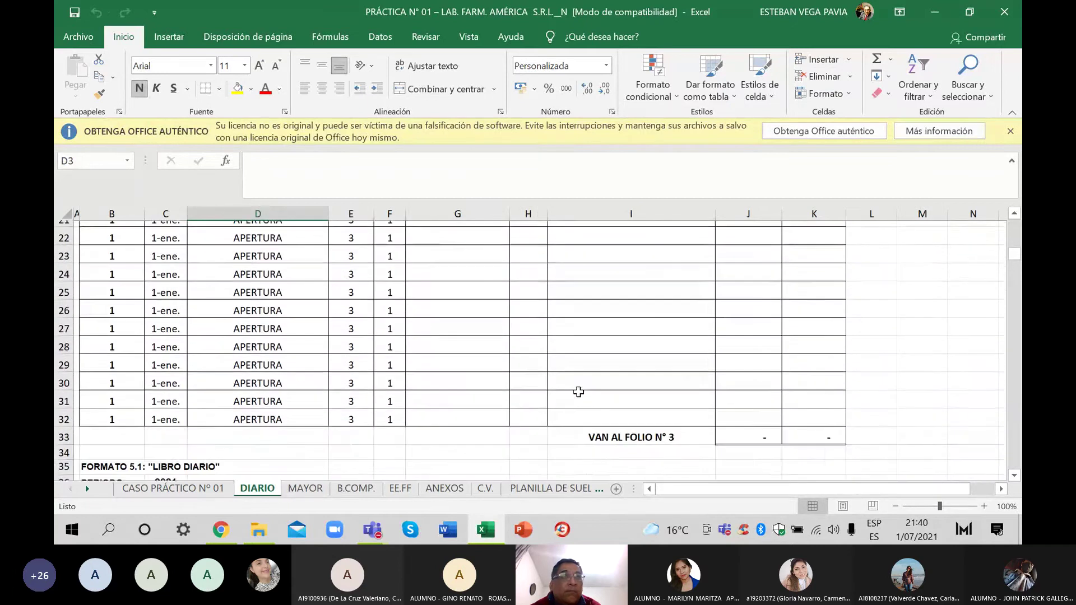
scroll(580, 391, "down", 11)
scroll(579, 389, "up", 9)
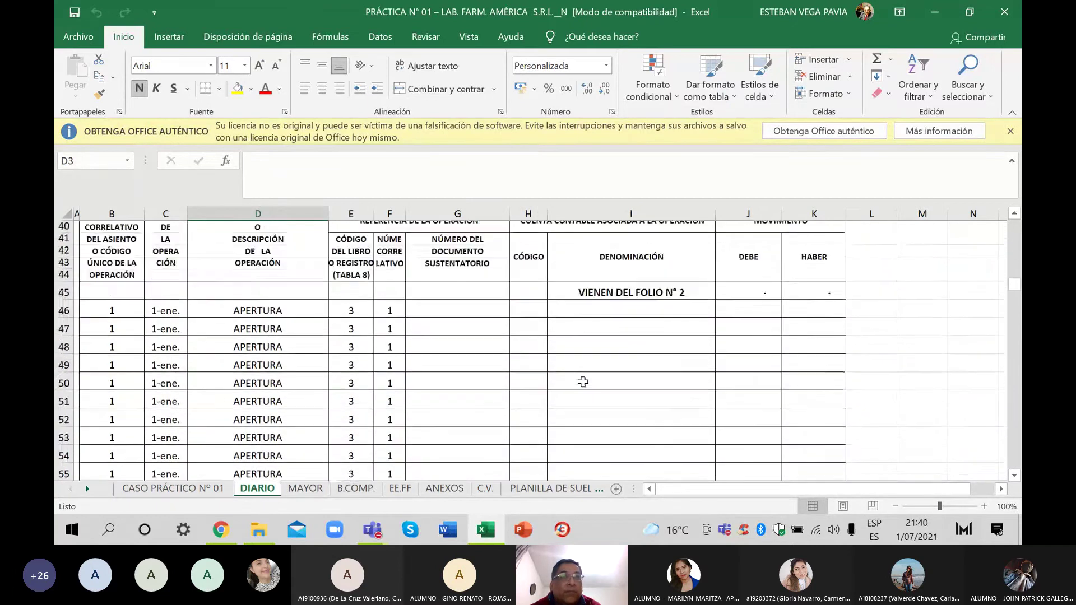
scroll(583, 381, "down", 4)
Look through the MAYOR, B.COMP., EE.FF, ANEXOS and C.V. sheets of the workbook.
left_click(321, 491)
left_click(340, 492)
left_click(399, 491)
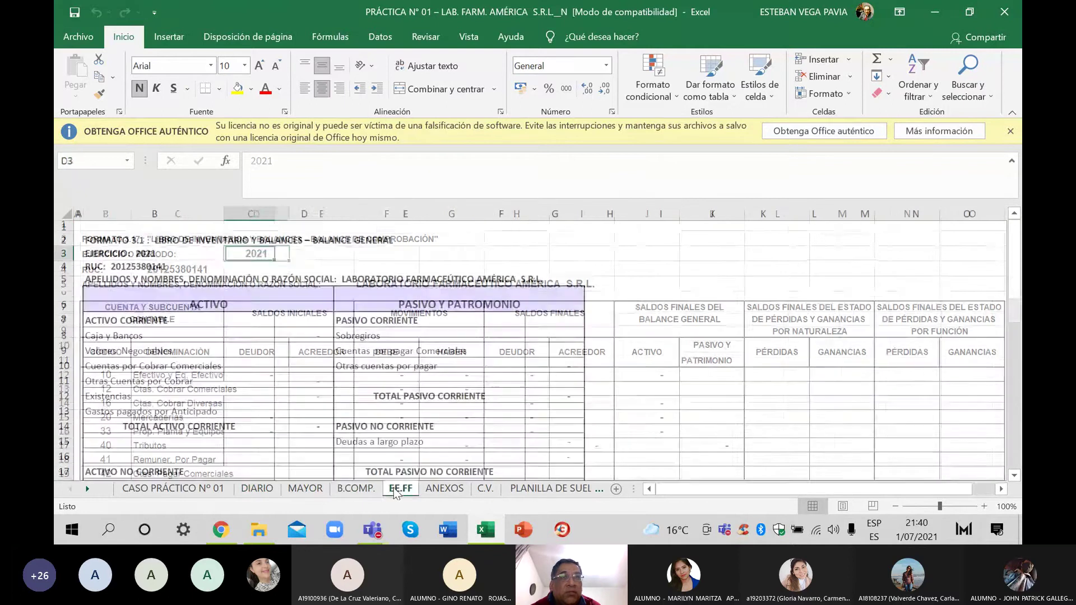
left_click(441, 491)
left_click(484, 489)
Go through the opening balances on the CASO PRÁCTICO Nº 01 sheet to find the CTS – por Depositar entry.
left_click(207, 490)
scroll(527, 393, "down", 7)
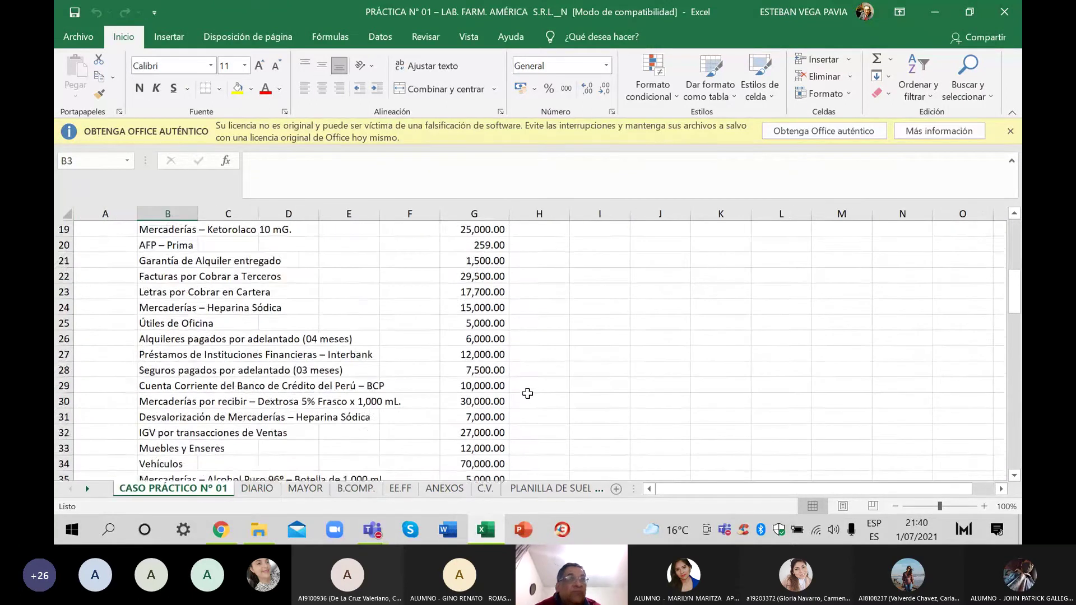
scroll(527, 393, "down", 1)
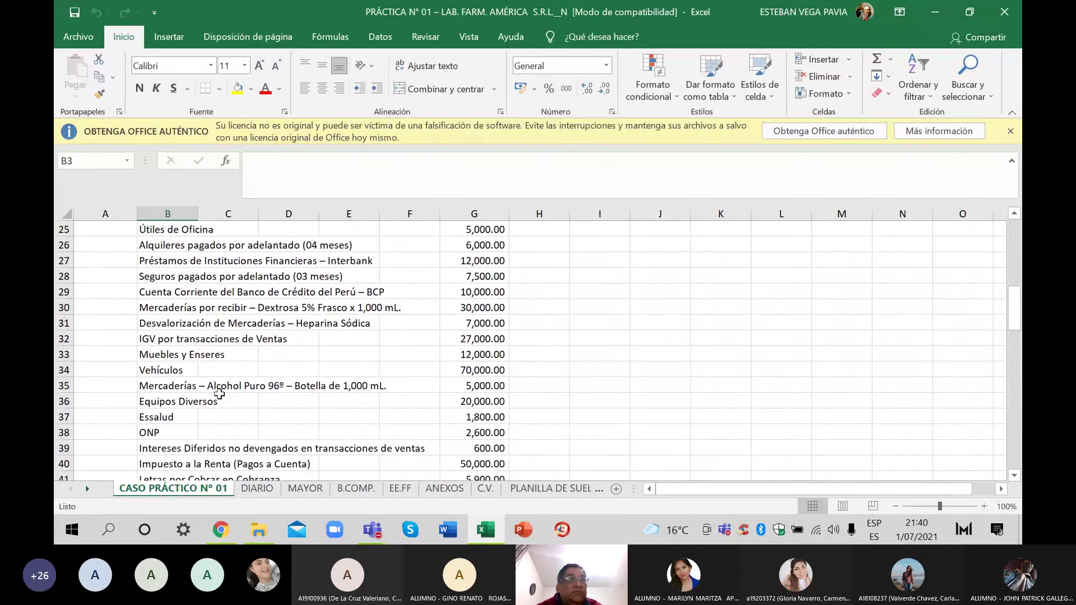
scroll(186, 387, "down", 2)
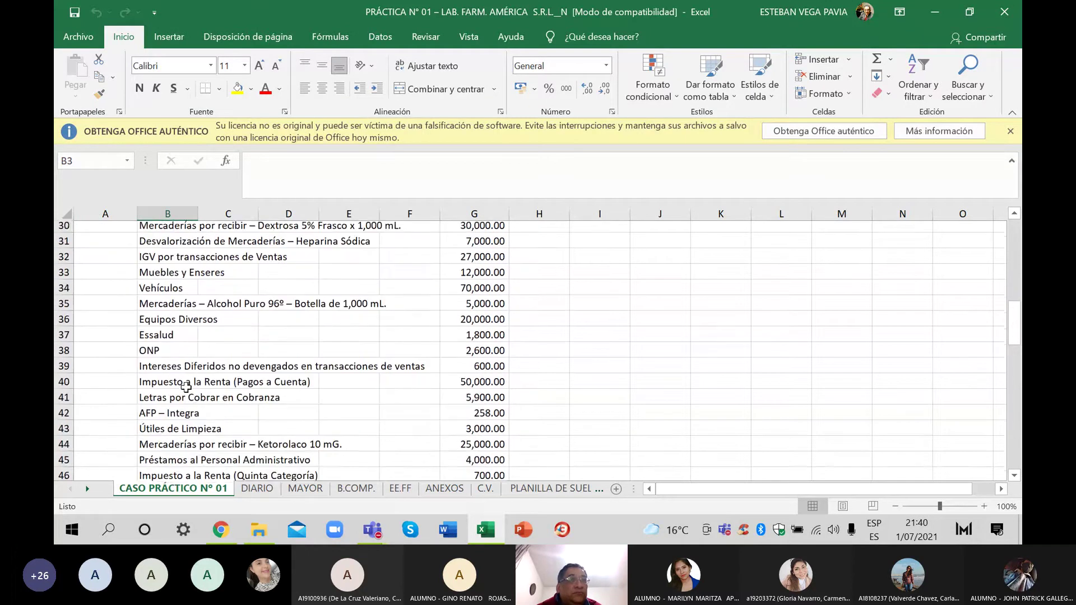
scroll(186, 386, "down", 4)
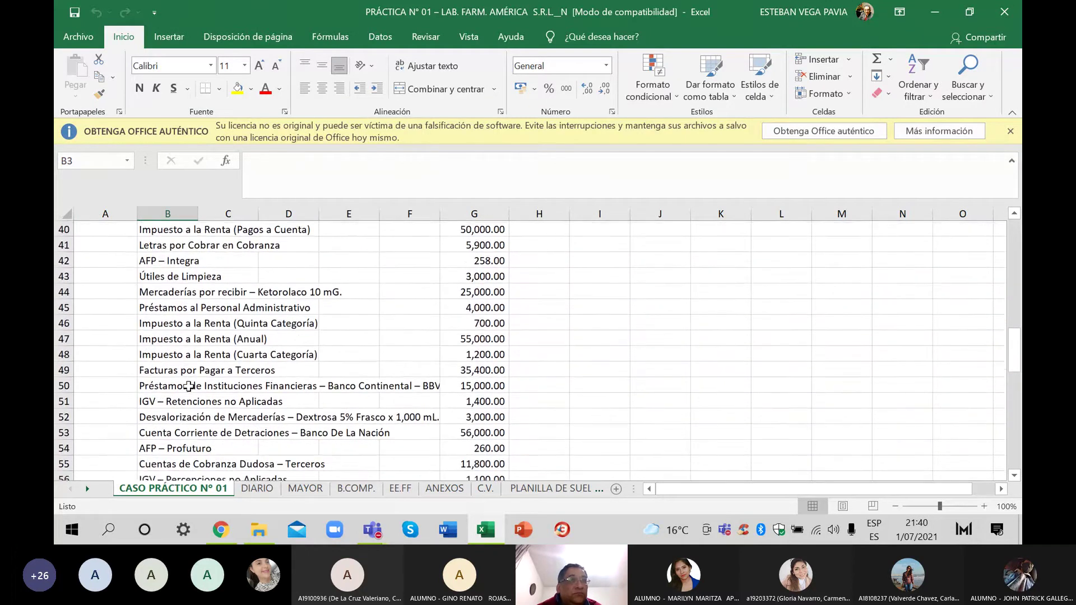
scroll(189, 387, "down", 4)
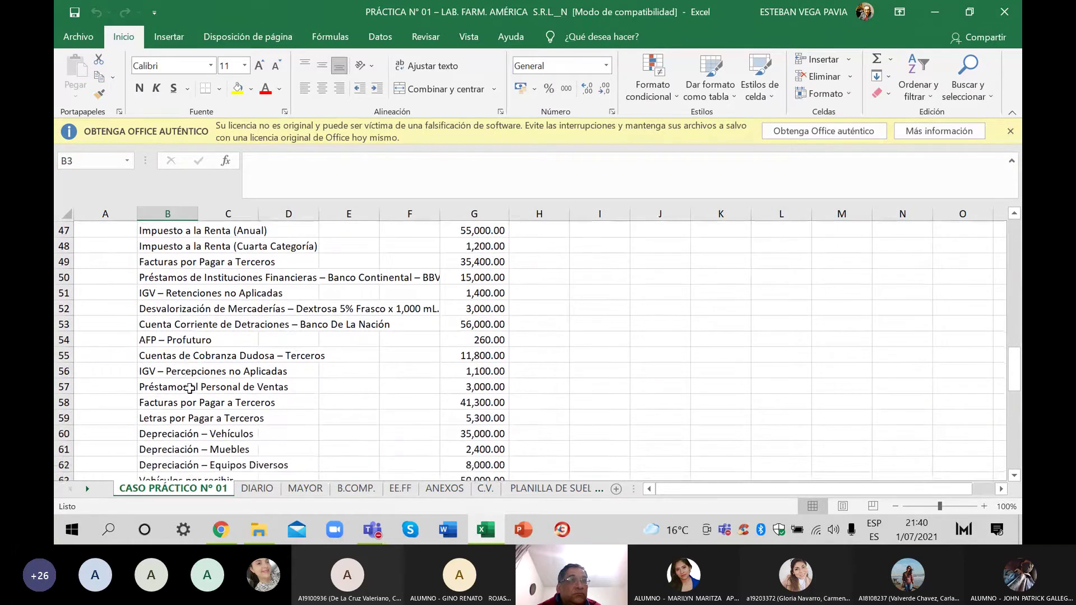
scroll(189, 387, "down", 4)
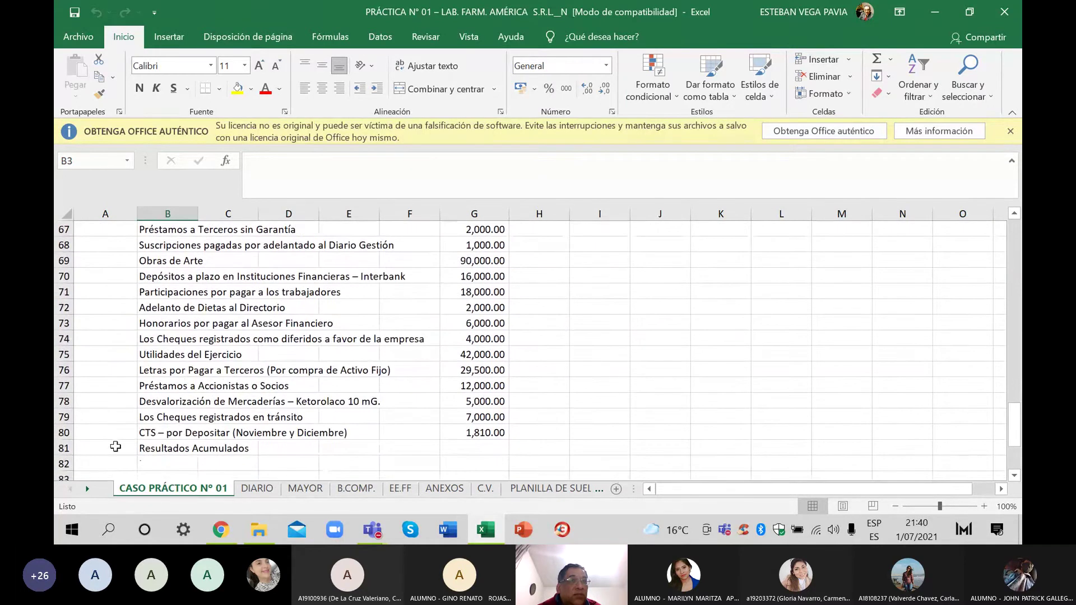
Select the CTS – por Depositar (Noviembre y Diciembre) entry in row 80 from its description through its amount.
left_click(145, 435)
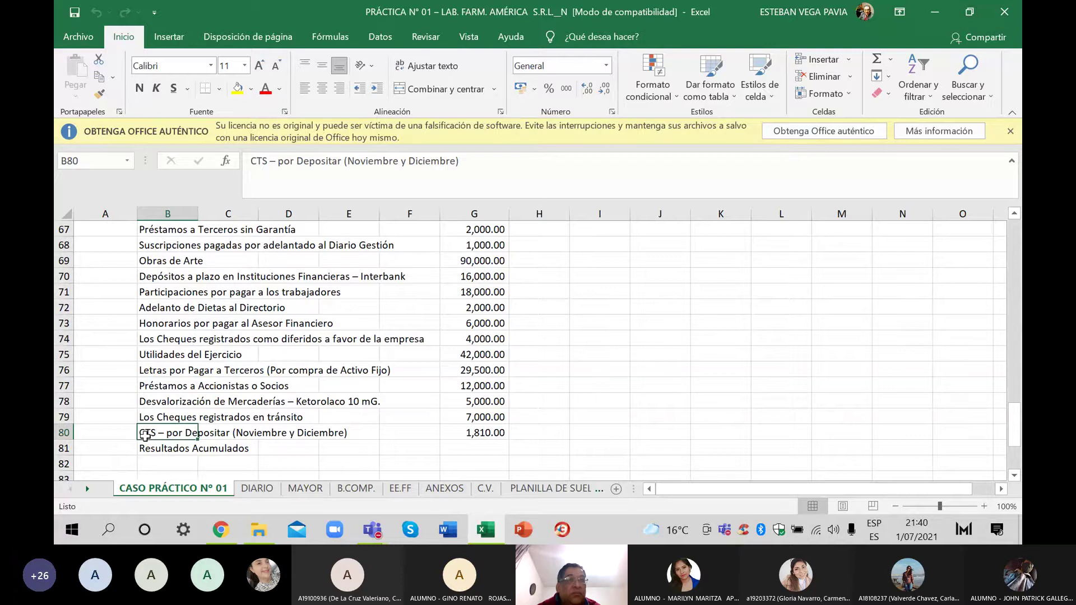
key("shift+Right")
key("shift+Right")
key("shift+Right")
key("shift+Right")
key("shift+Right")
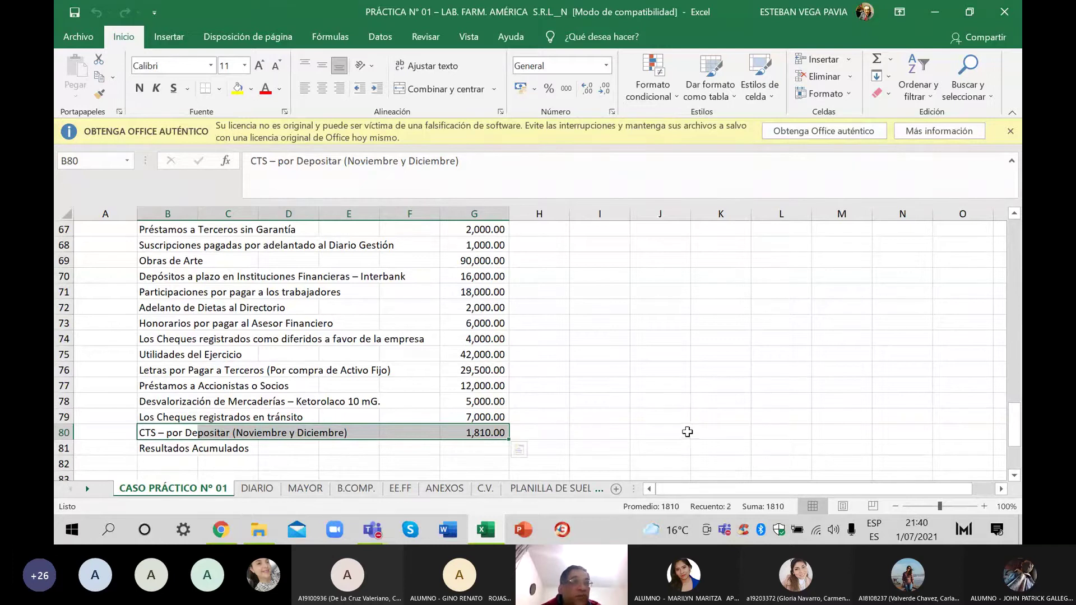
Compare the selected CTS – por Depositar entry with the other opening balances in the list.
scroll(418, 412, "up", 1)
scroll(417, 412, "up", 13)
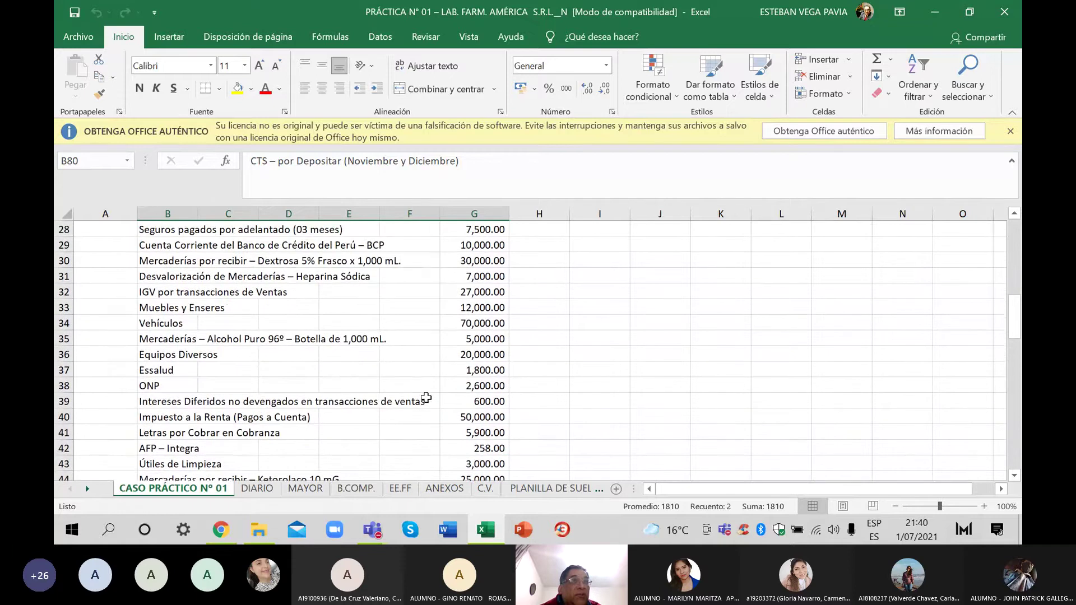
scroll(427, 397, "down", 13)
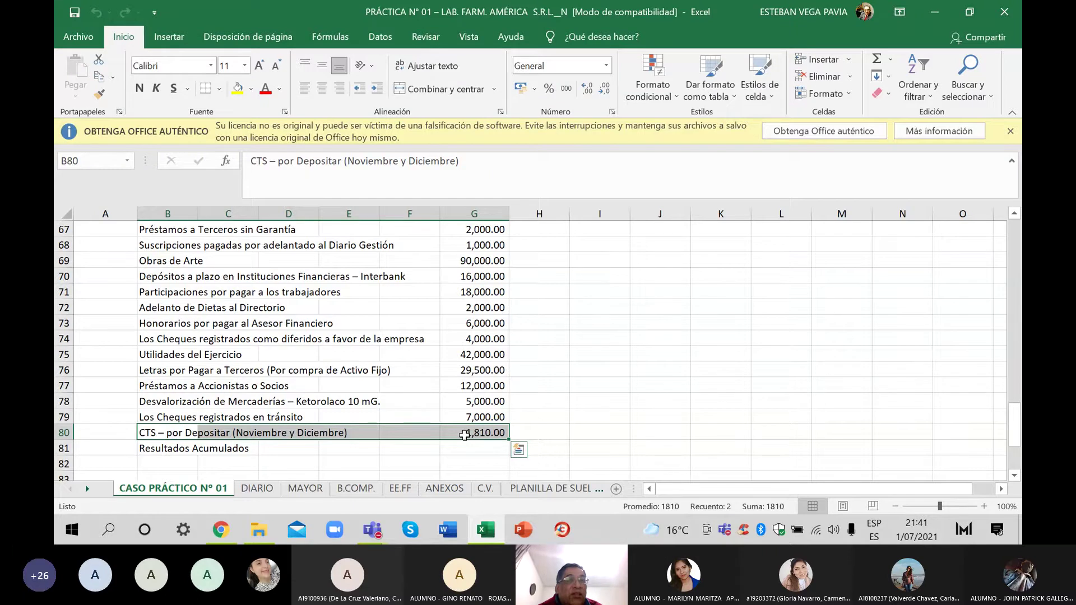
scroll(464, 435, "up", 2)
scroll(465, 435, "up", 3)
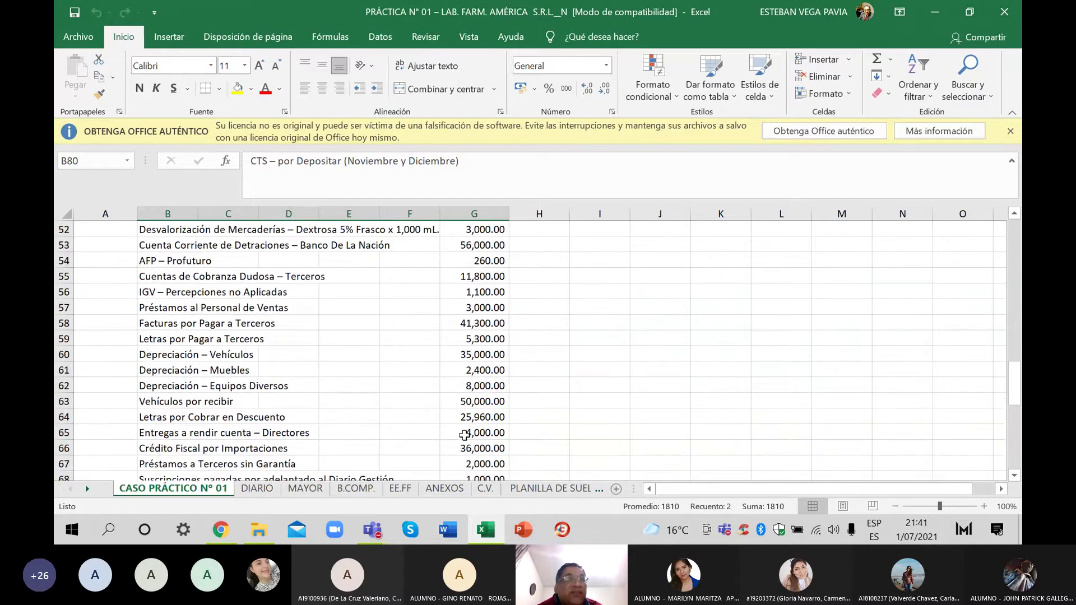
Dismiss the Office licence warning and reread the CASO PRÁCTICO Nº 01 statement and balances through to the CTS entry.
left_click(1012, 133)
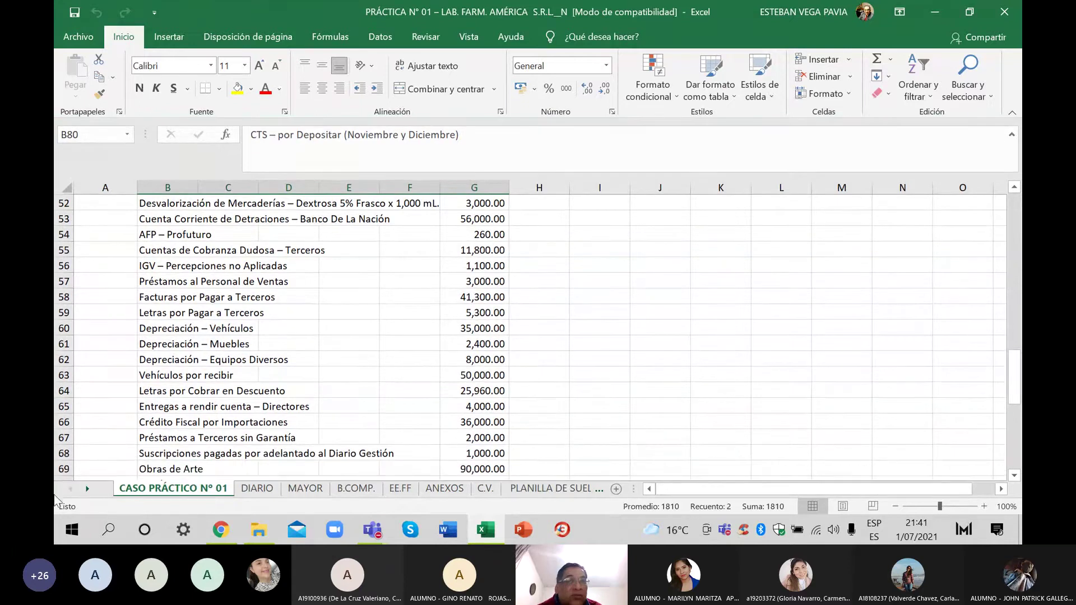
scroll(375, 386, "up", 7)
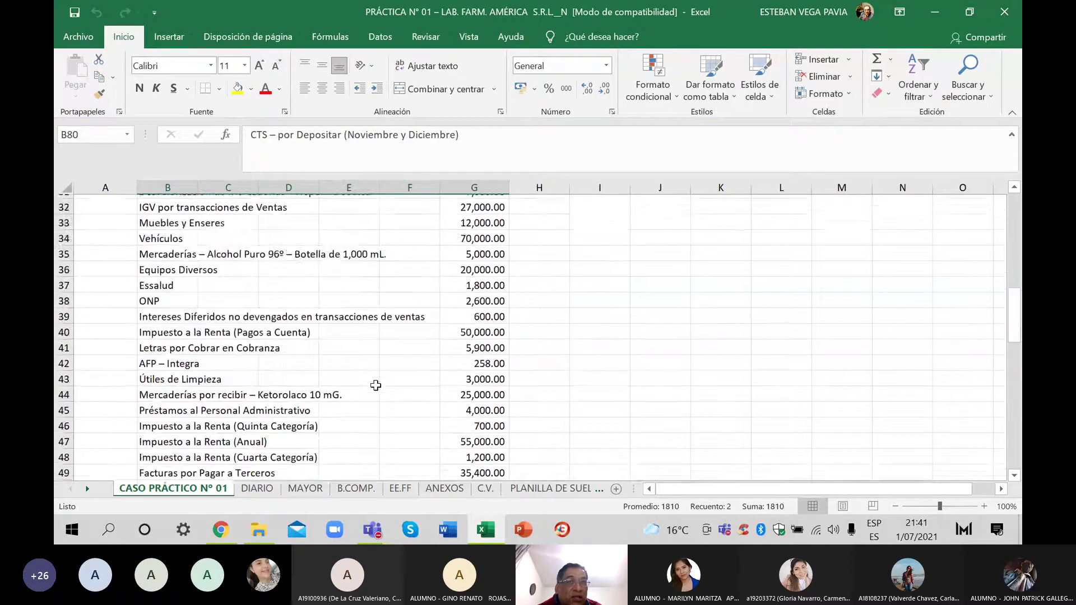
scroll(375, 386, "up", 10)
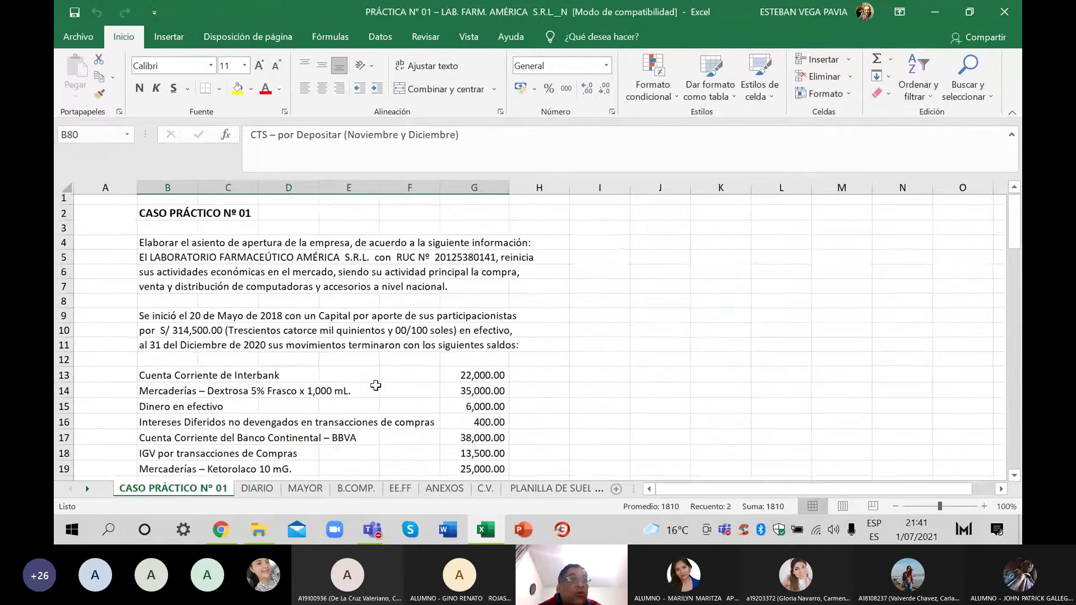
scroll(414, 310, "down", 2)
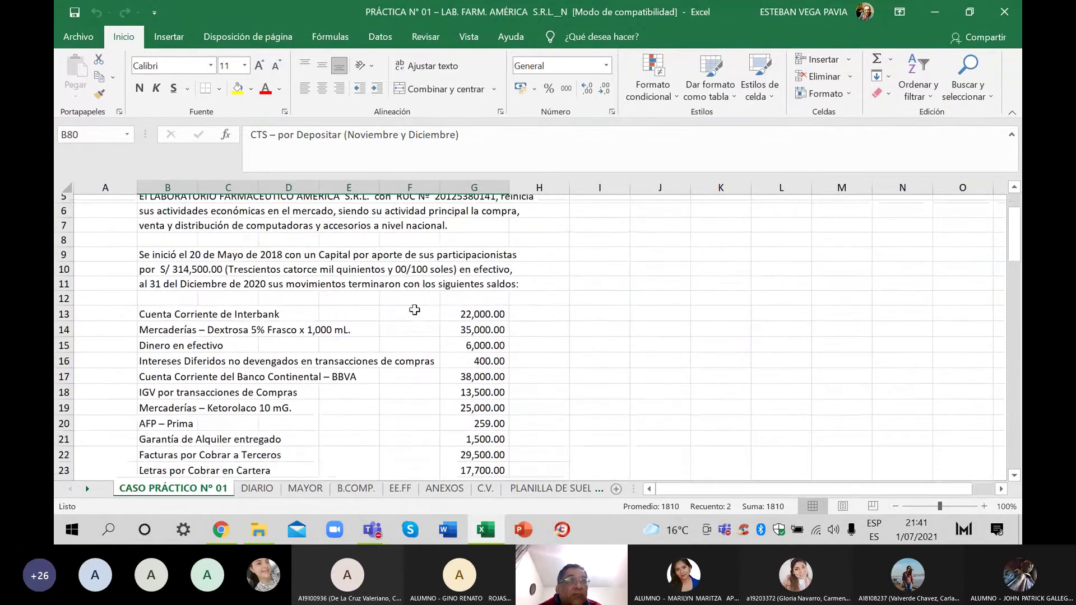
scroll(414, 310, "down", 2)
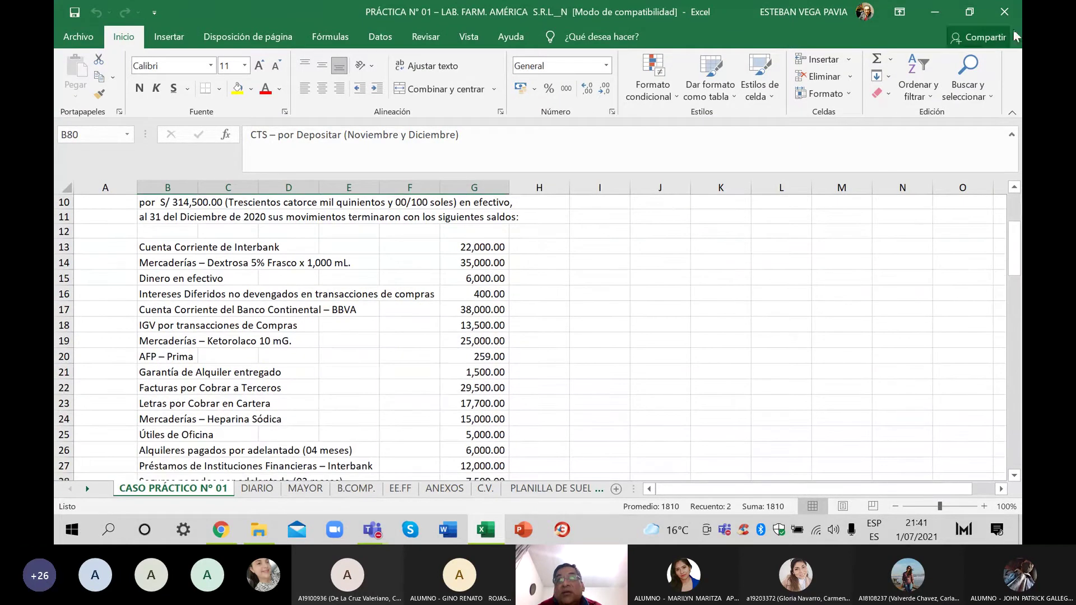
scroll(340, 328, "down", 8)
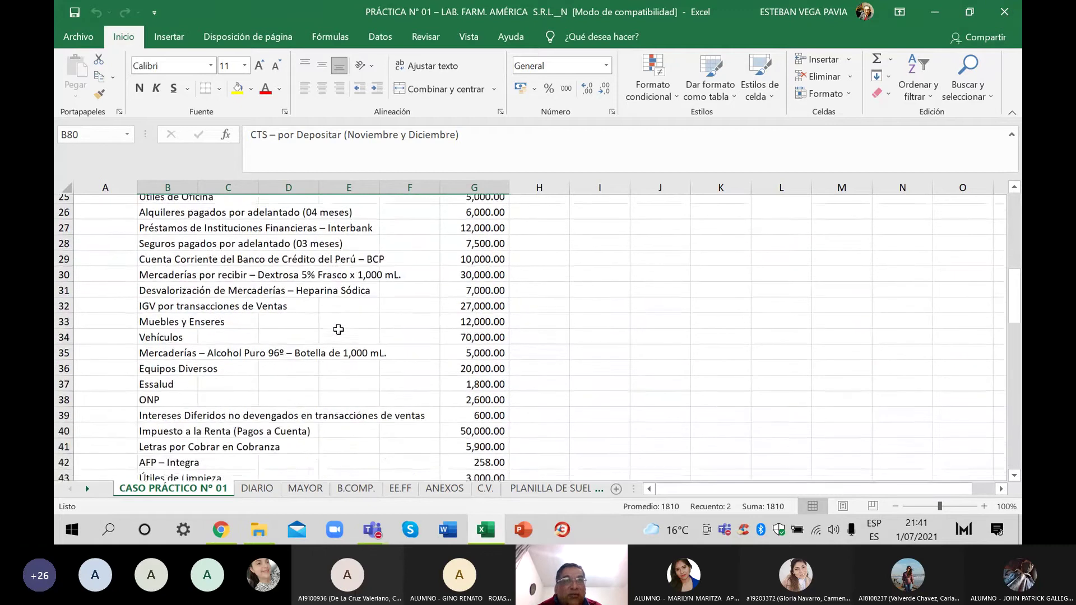
scroll(340, 328, "down", 7)
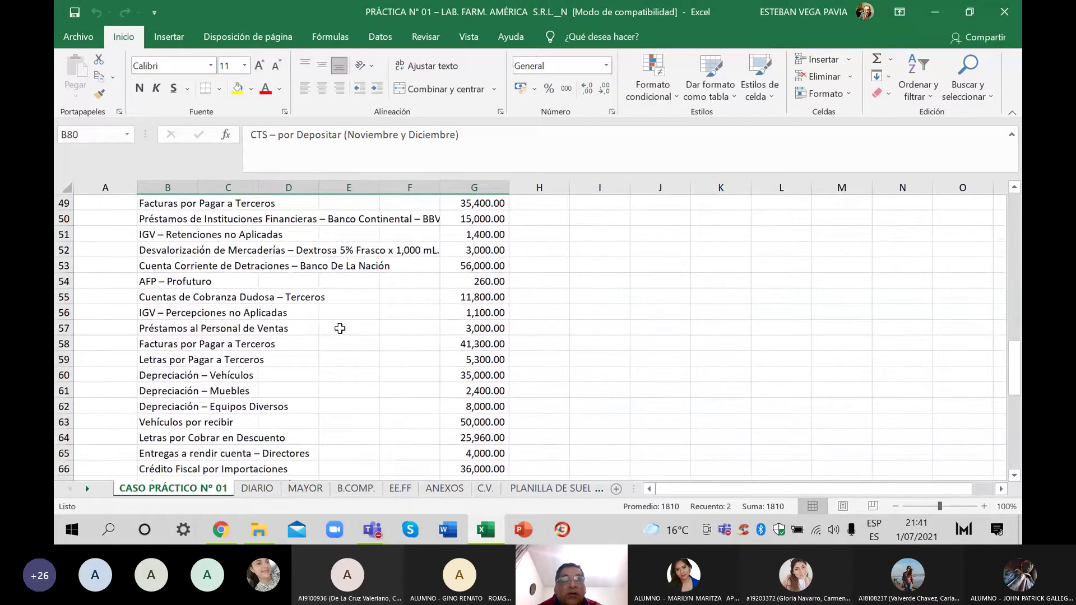
scroll(340, 328, "down", 2)
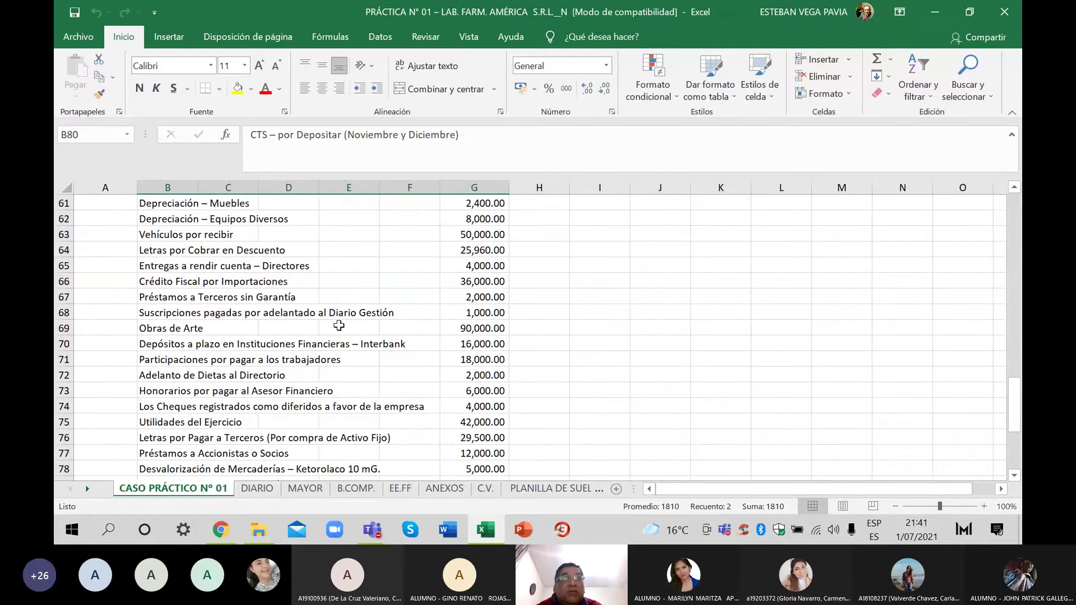
scroll(645, 347, "down", 2)
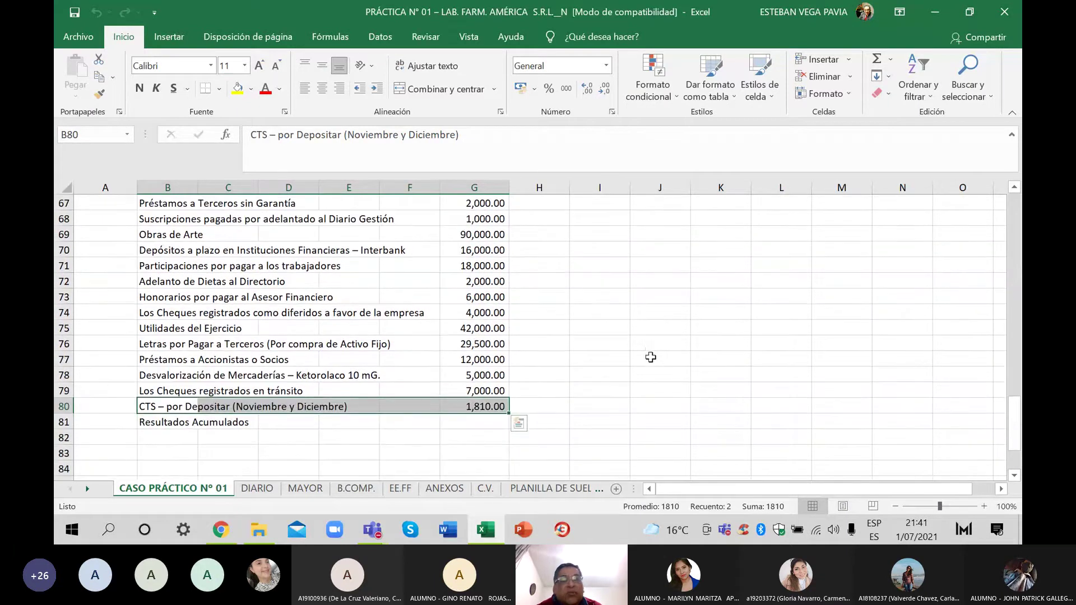
Close the PRÁCTICA N° 01 workbook and the SEMANA 01 folder window.
key("Escape")
left_click(1011, 14)
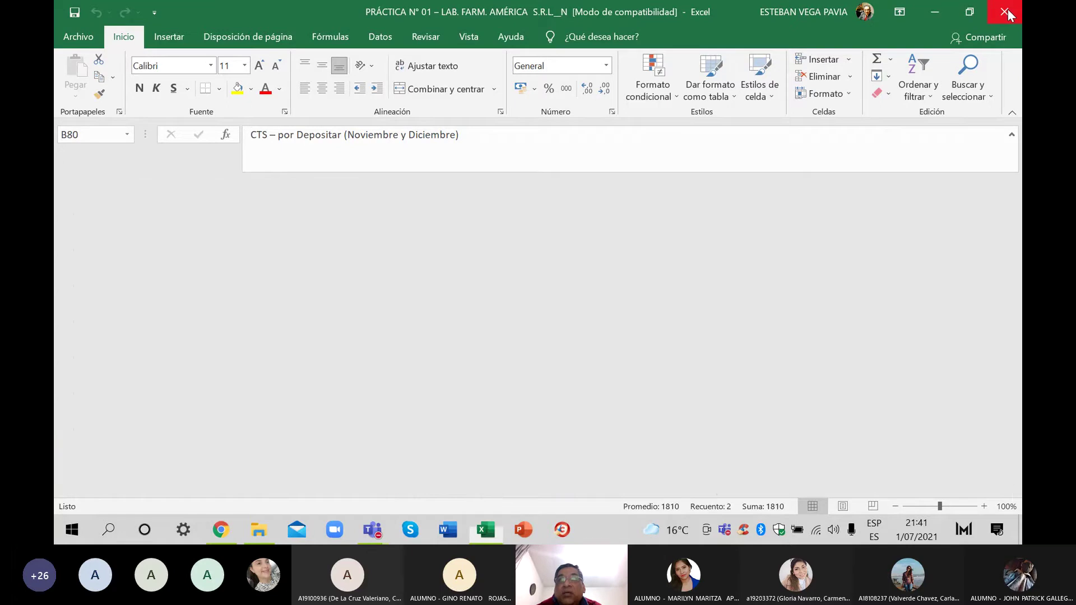
left_click(1004, 9)
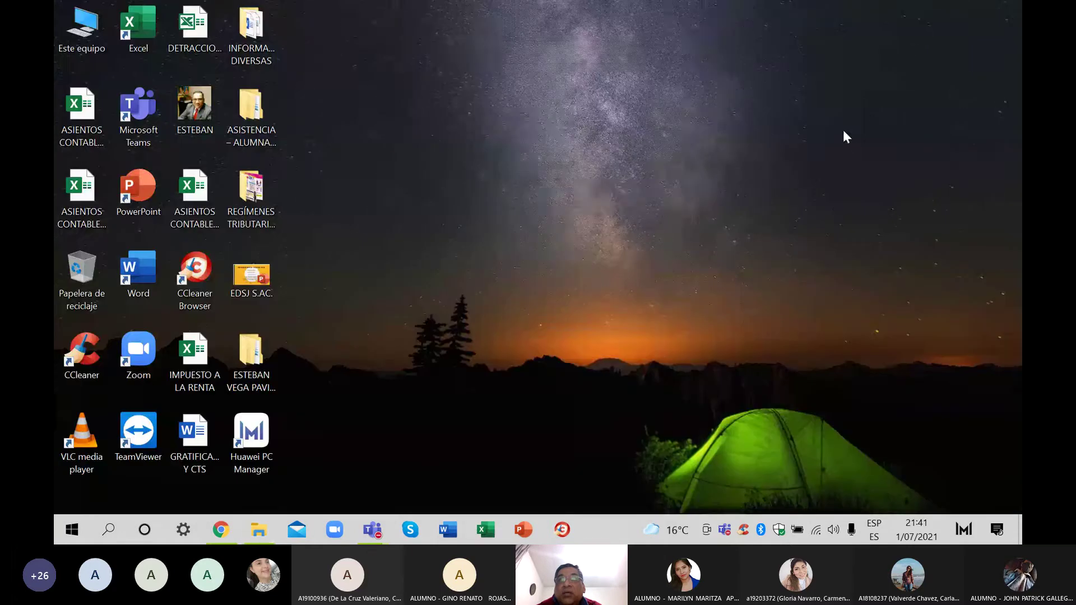
Switch to the "General" meeting in Microsoft Teams and stop sharing the screen.
mouse_move(374, 537)
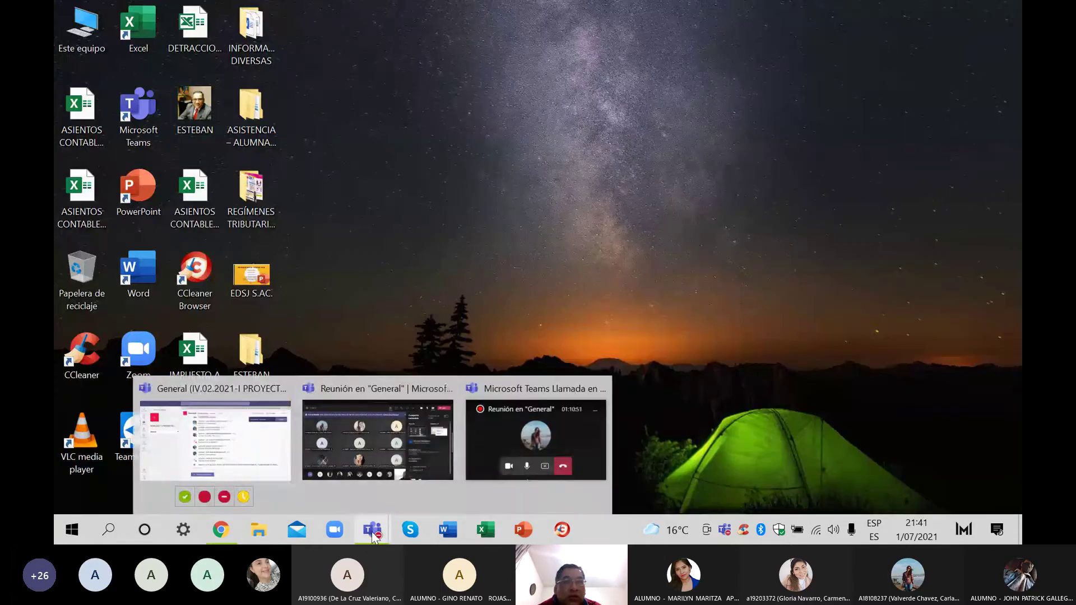
left_click(368, 470)
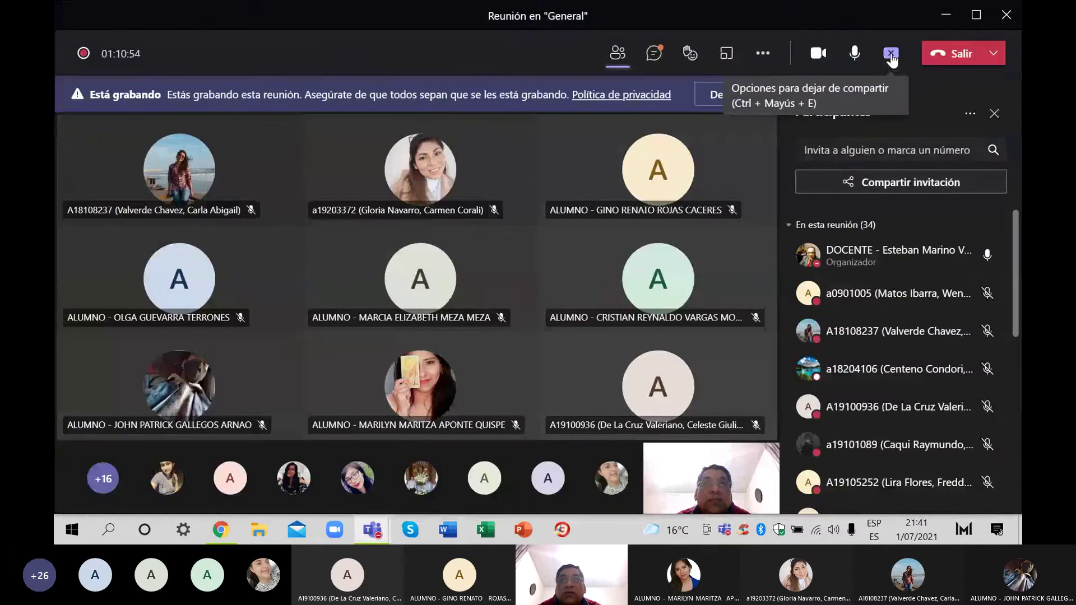
left_click(891, 54)
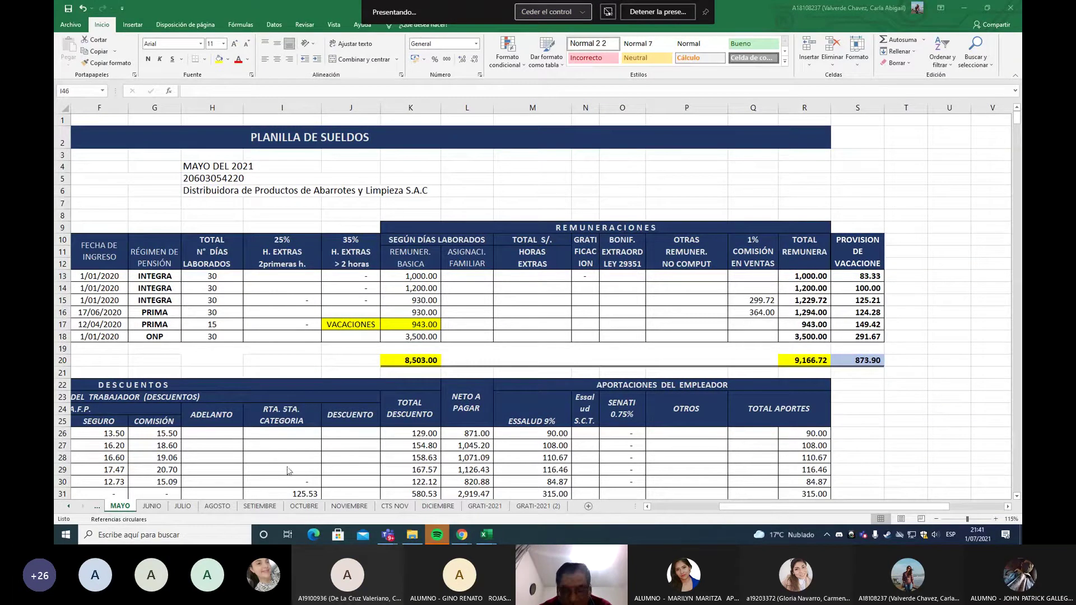
Review the MAYO payroll sheet, from remunerations and deductions down to the payroll, vacation provision and expense transfer entries.
left_click(70, 506)
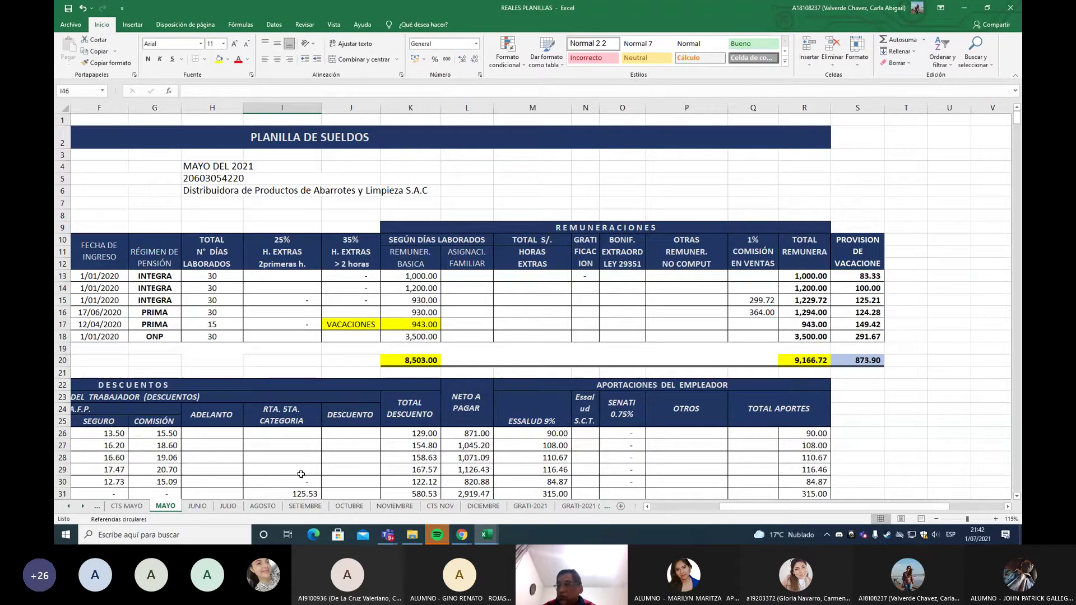
scroll(286, 481, "down", 2)
scroll(276, 486, "down", 1)
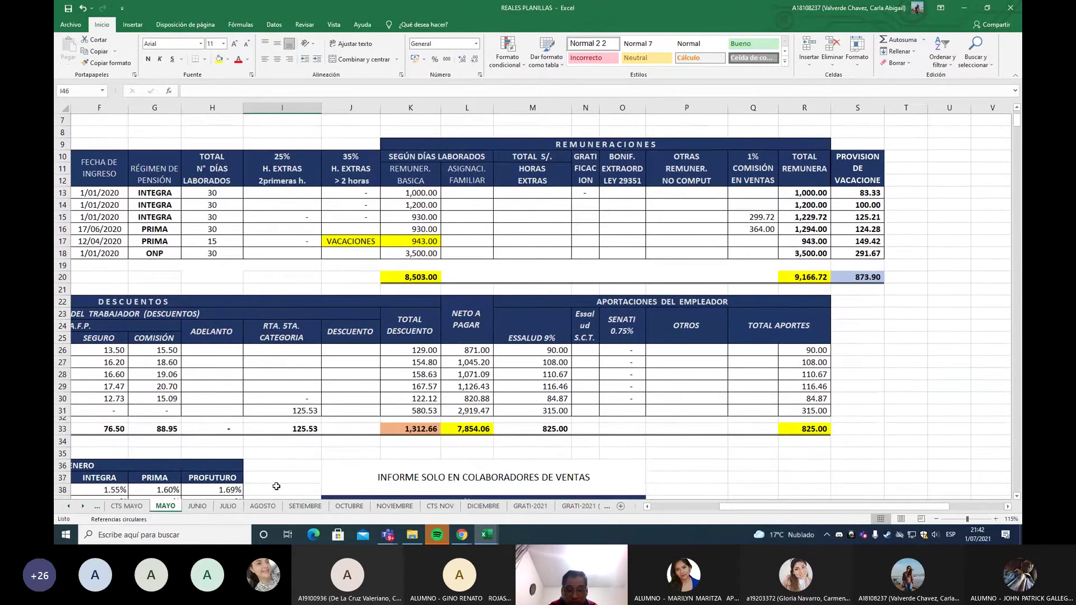
scroll(276, 486, "down", 10)
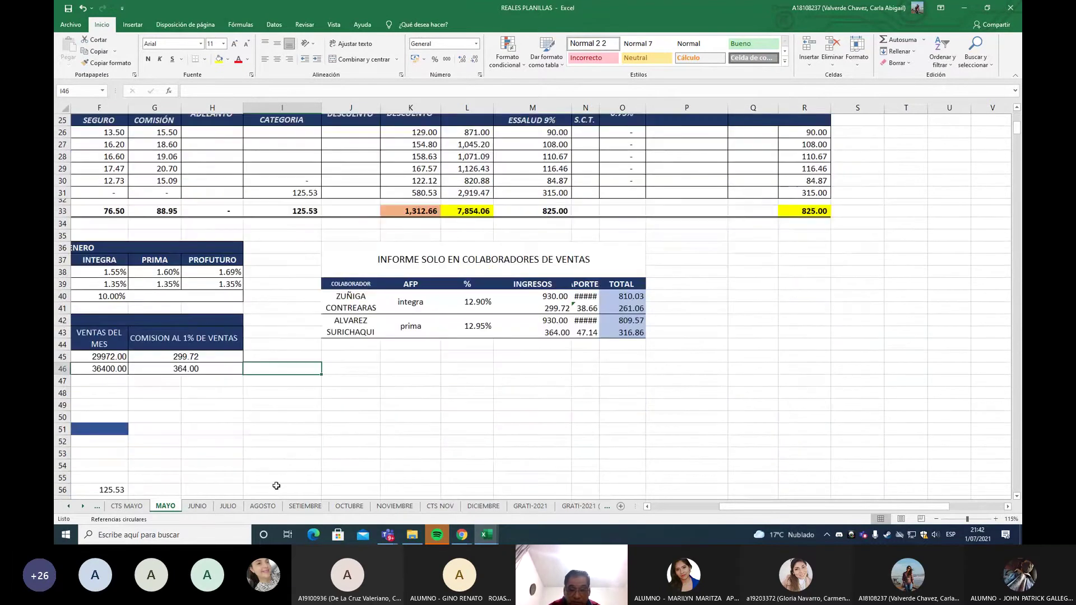
left_click_drag(835, 507, 765, 506)
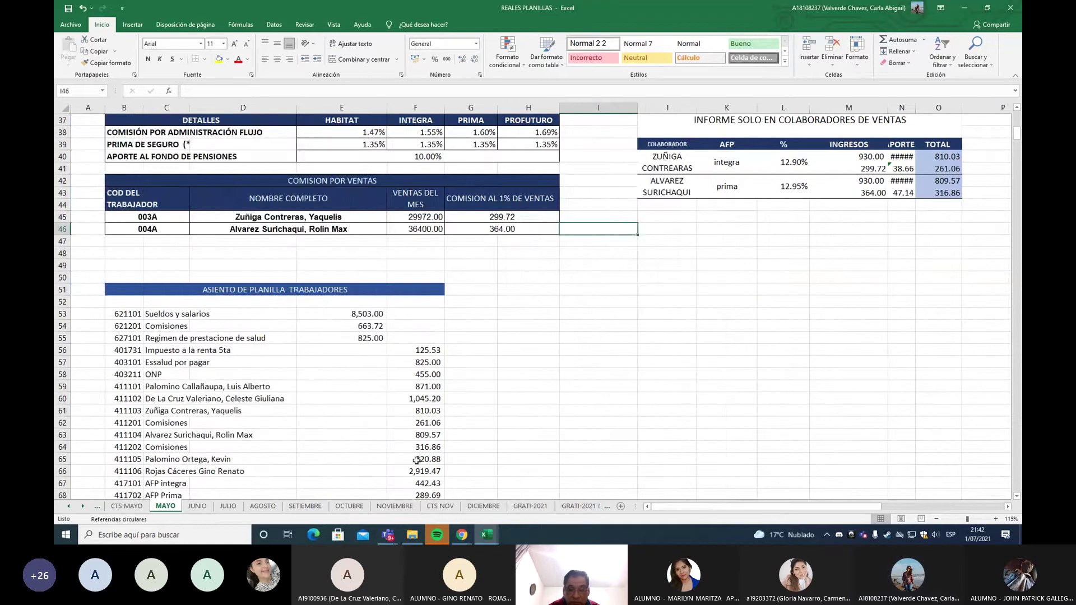
scroll(417, 449, "down", 9)
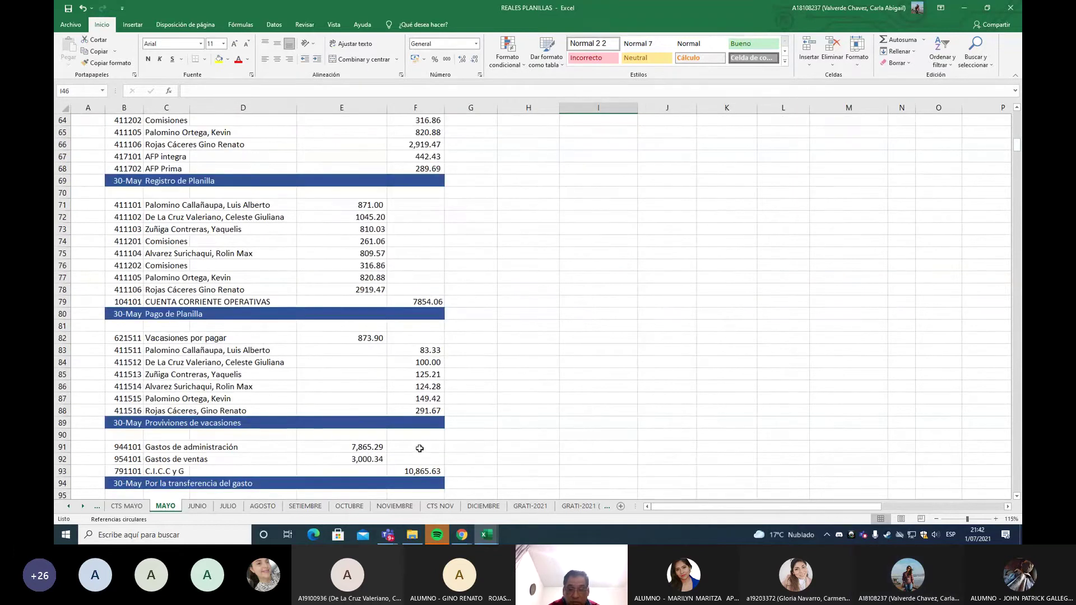
scroll(419, 449, "up", 8)
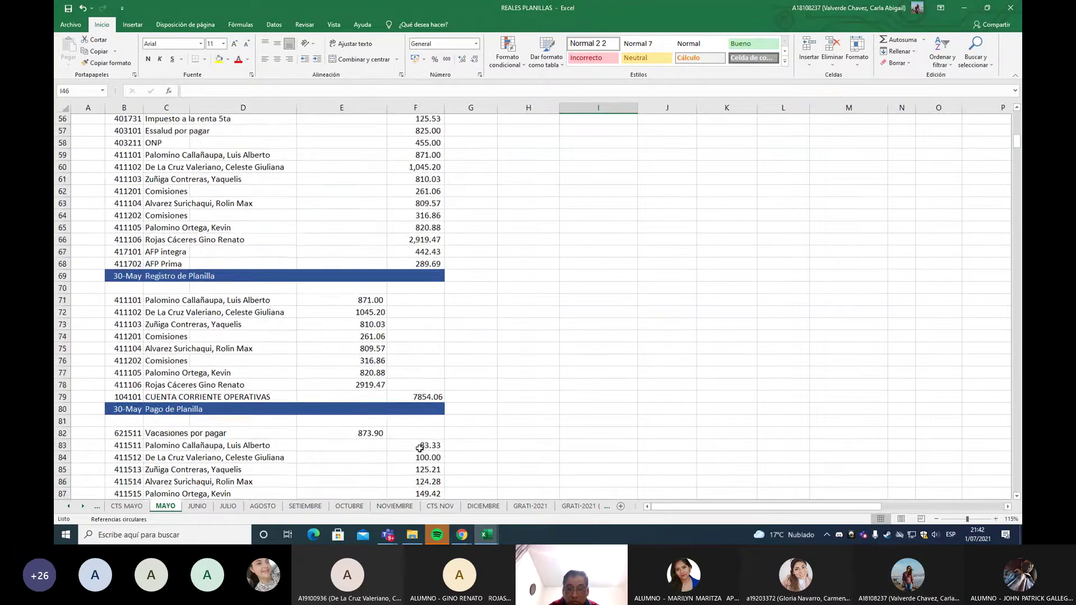
scroll(420, 449, "up", 11)
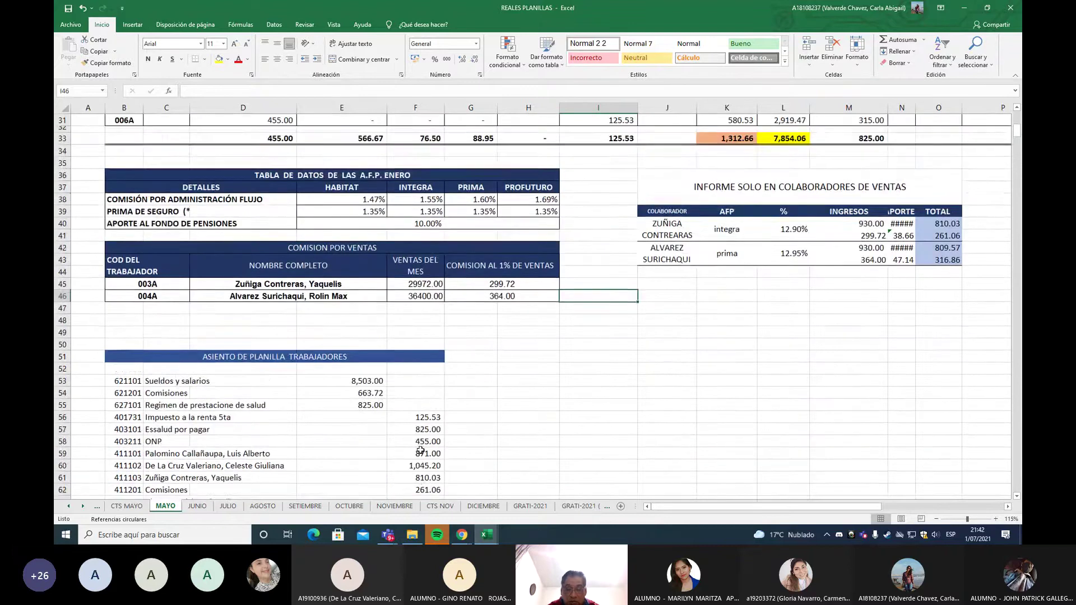
scroll(422, 450, "up", 2)
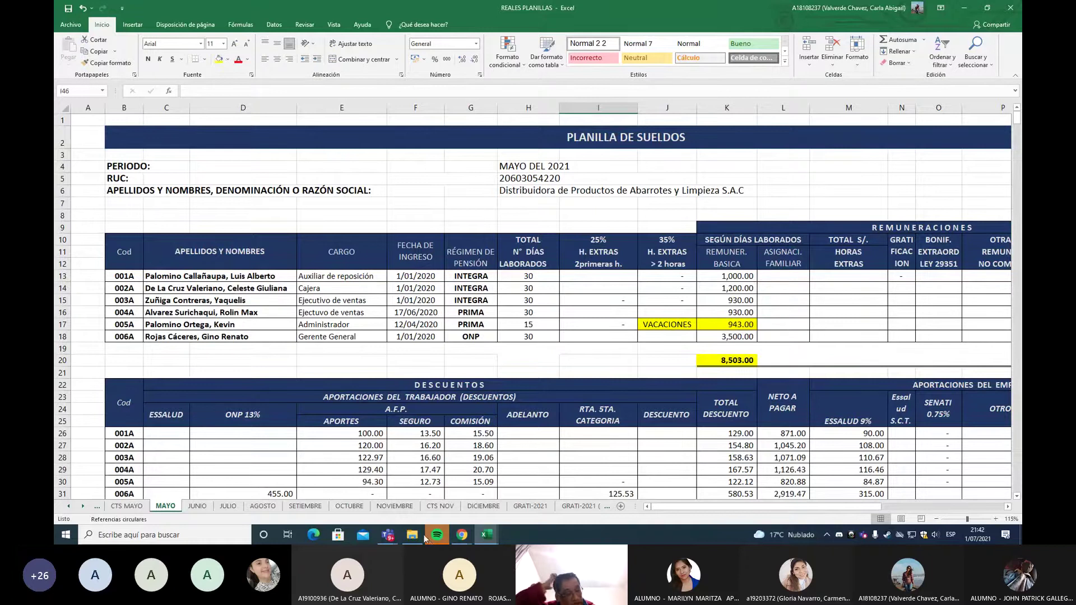
Check the files in the DIPAL folder and bring the año 2020 workbook to the front.
mouse_move(413, 535)
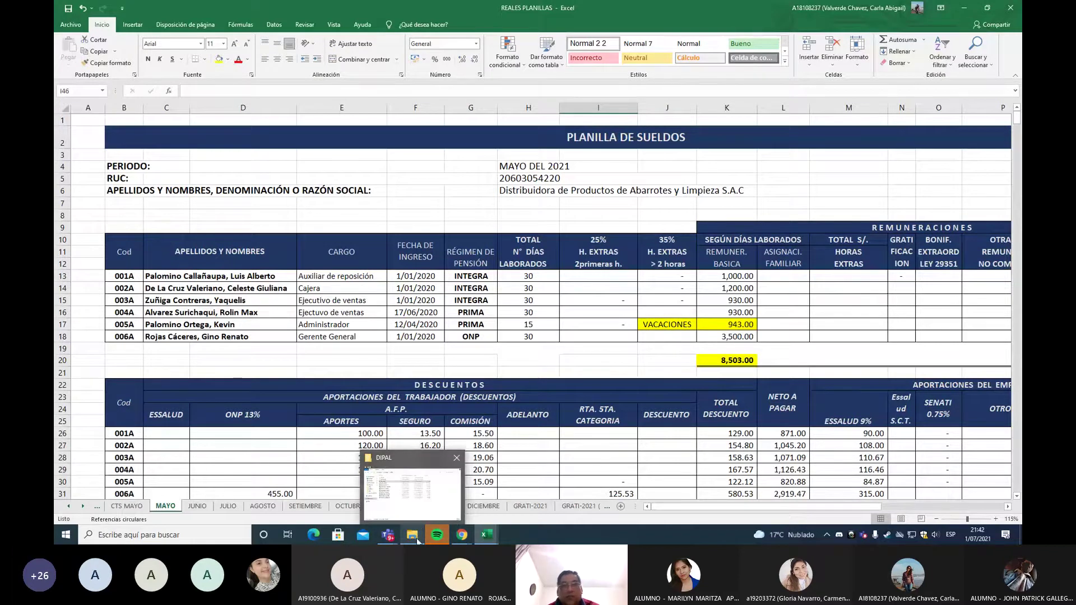
left_click(417, 505)
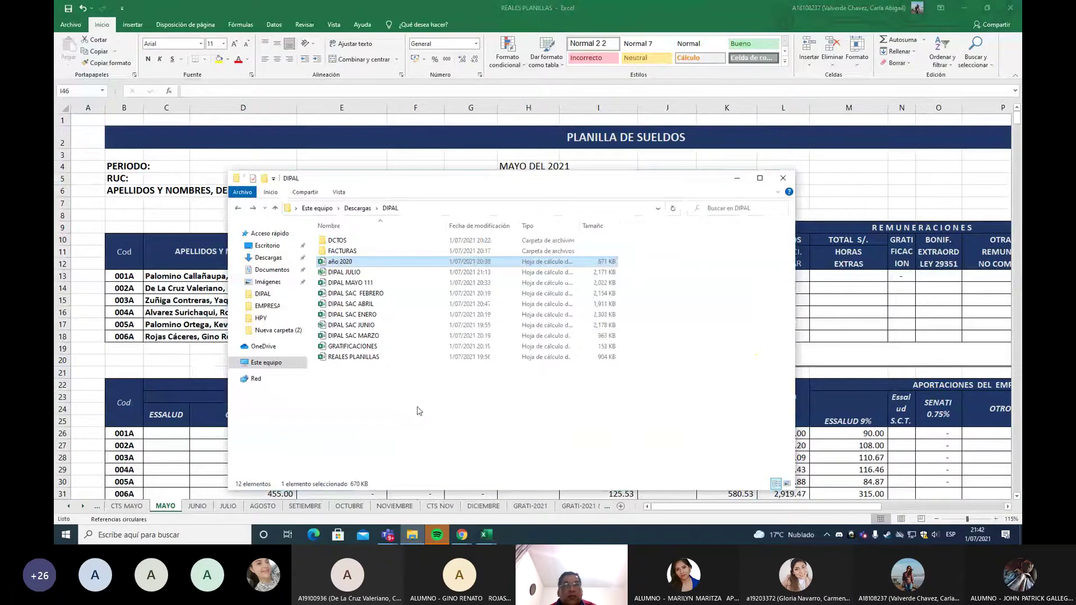
left_click(418, 411)
left_click(487, 534)
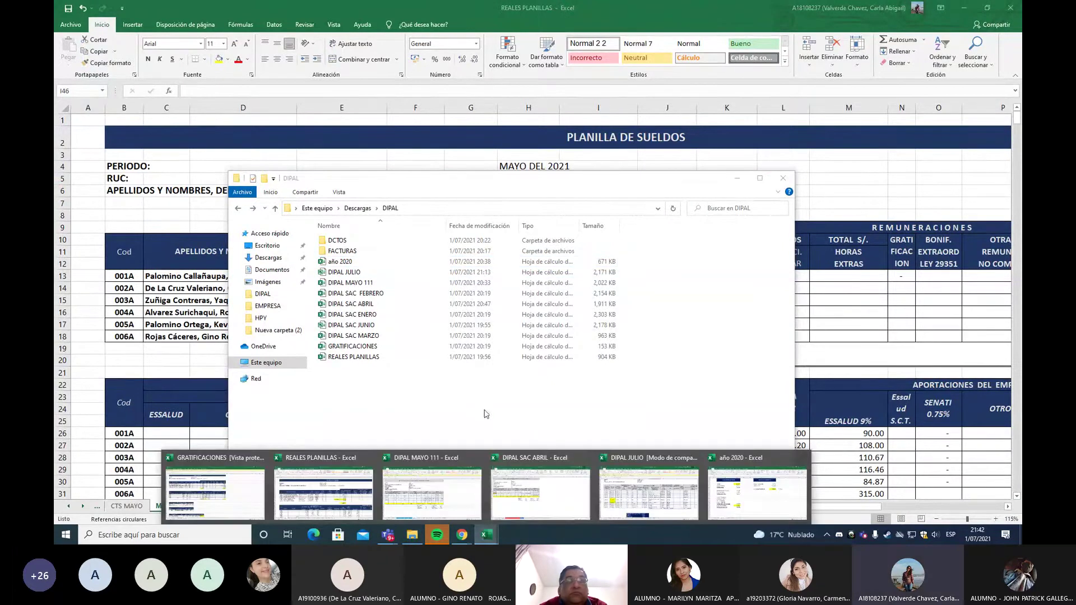
left_click(756, 490)
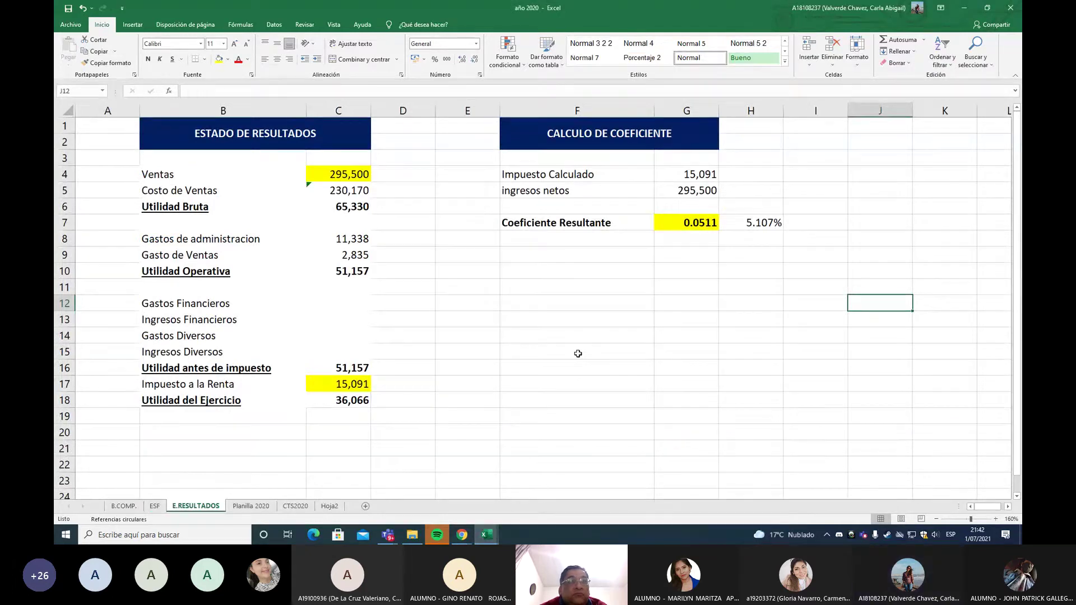
Examine the CALCULO DE COEFICIENTE block on E.RESULTADOS and inspect the formula behind the percentage beside Coeficiente Resultante.
left_click(665, 362)
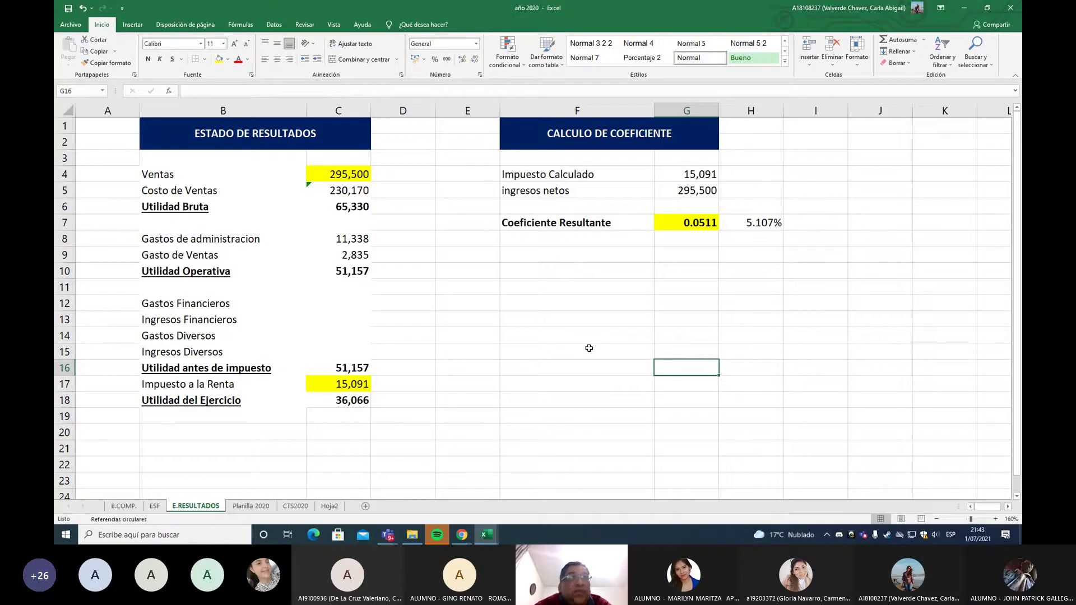
left_click(748, 222)
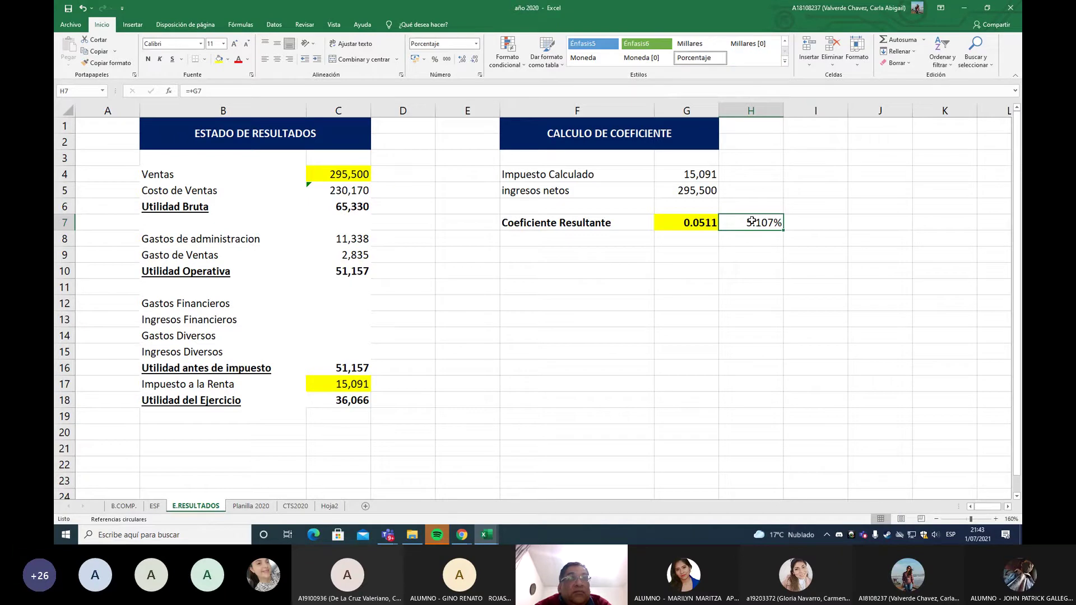
left_click(674, 268)
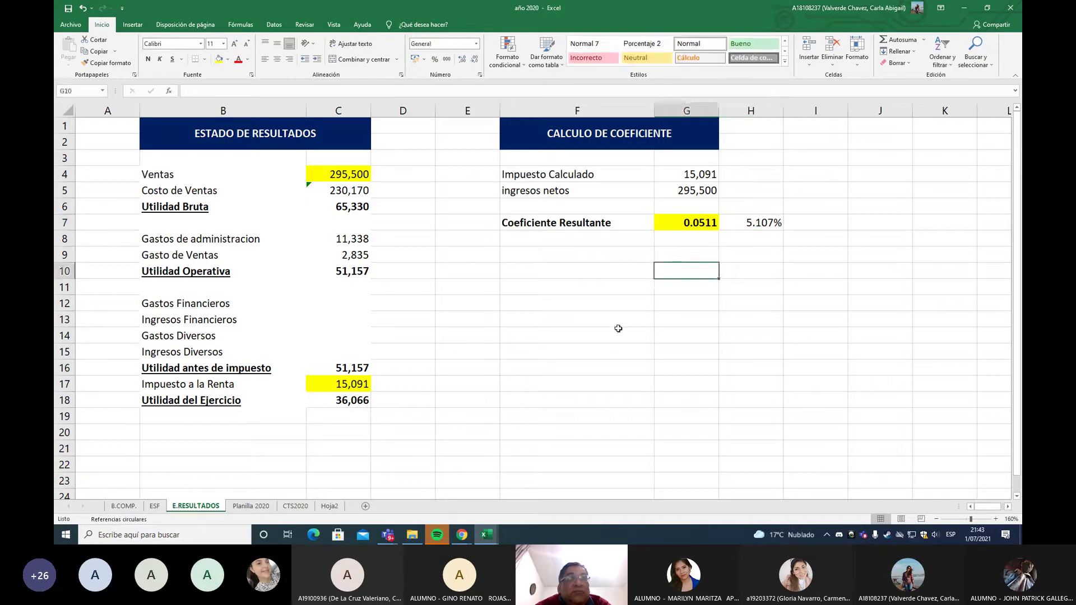
left_click(551, 399)
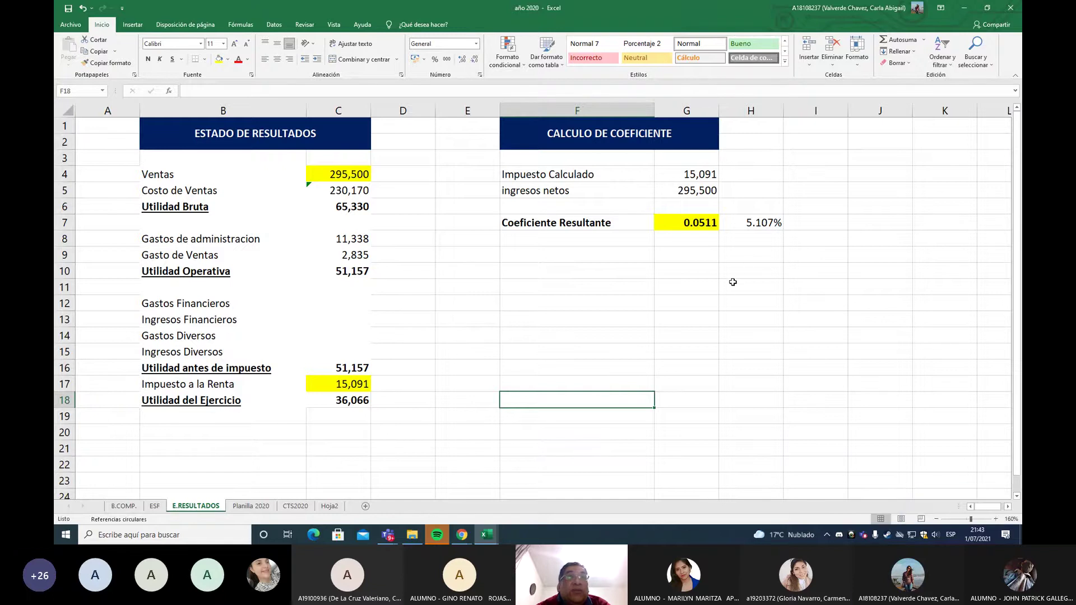
left_click(750, 286)
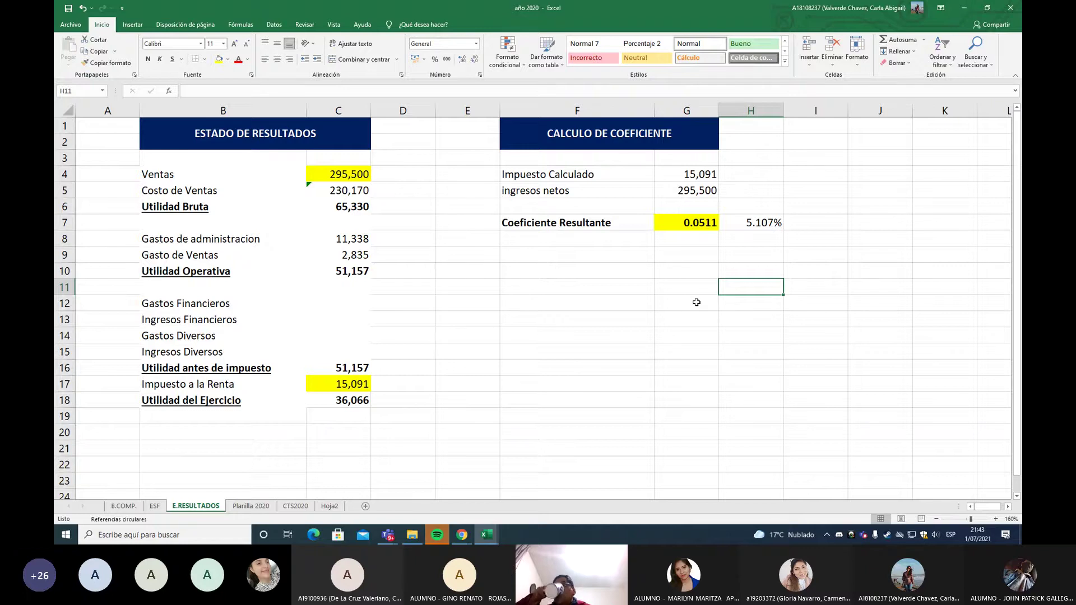
double_click(758, 224)
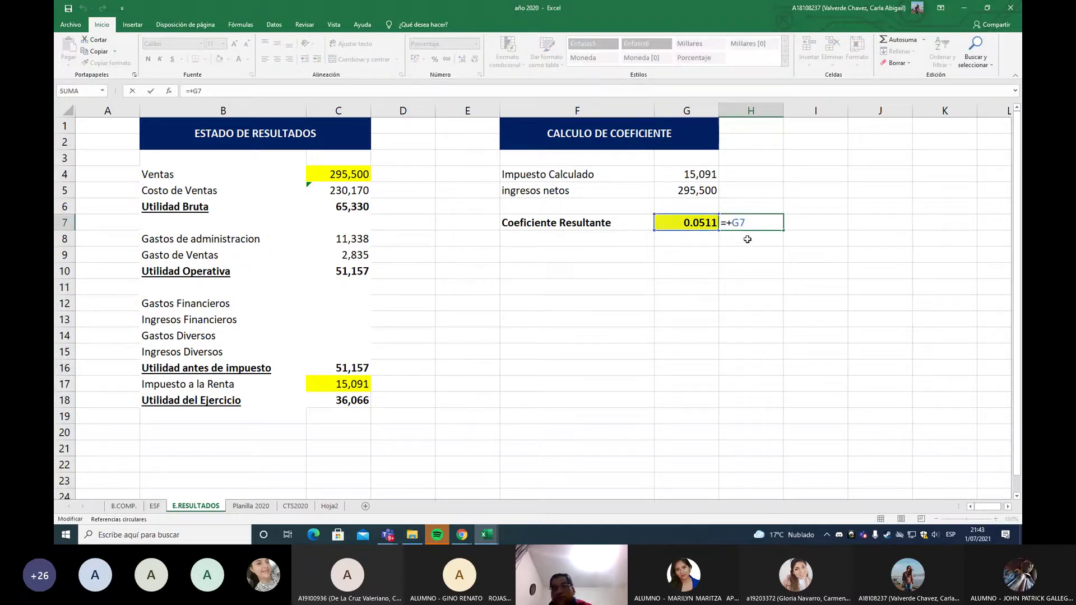
key("Return")
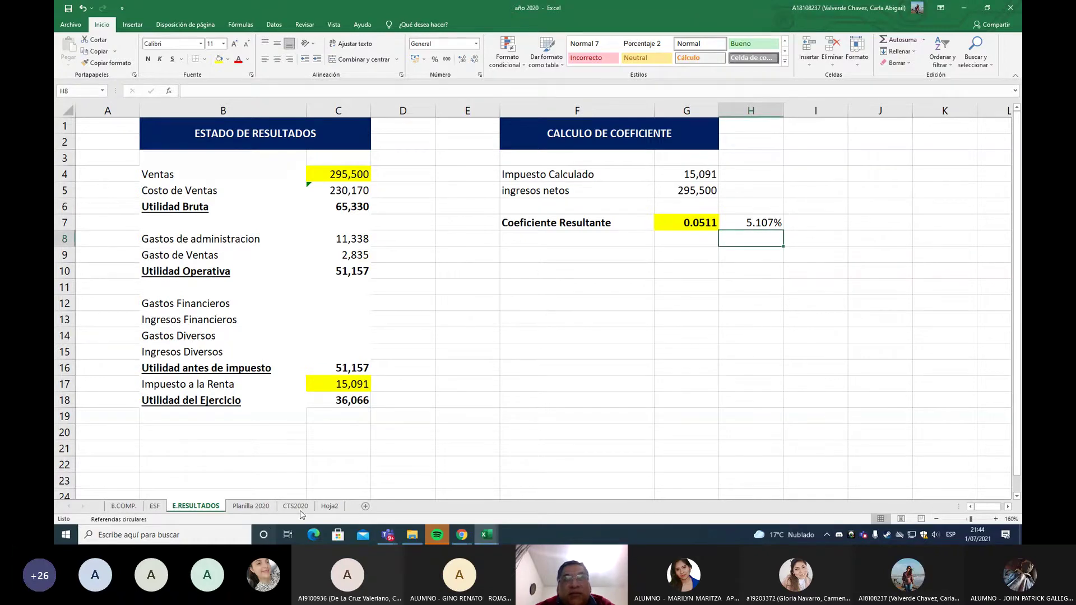
Open the DIPAL SAC ENERO workbook from the DIPAL folder.
mouse_move(414, 543)
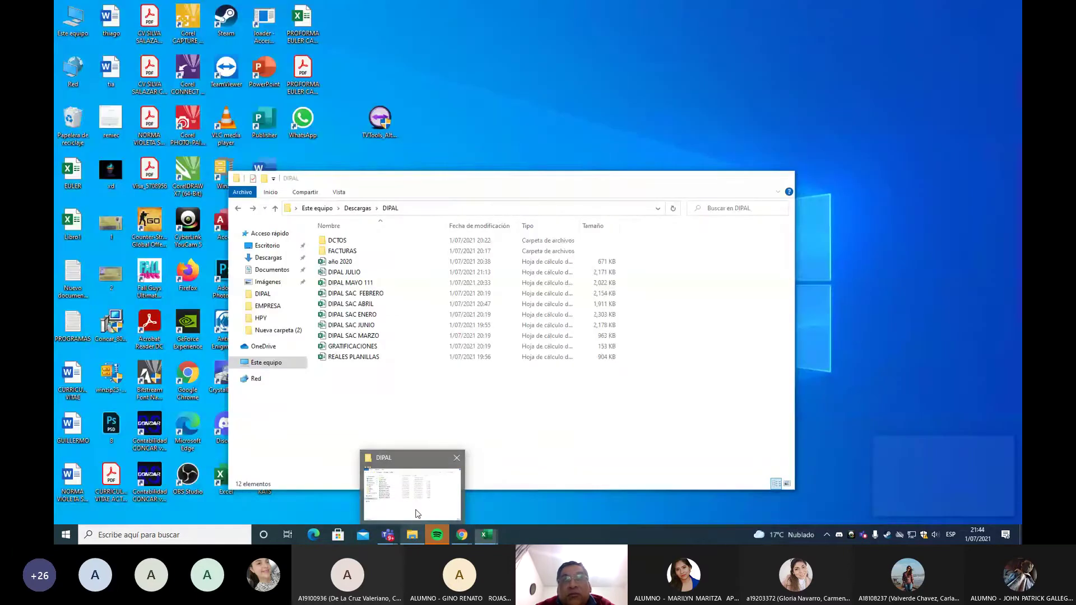
left_click(418, 514)
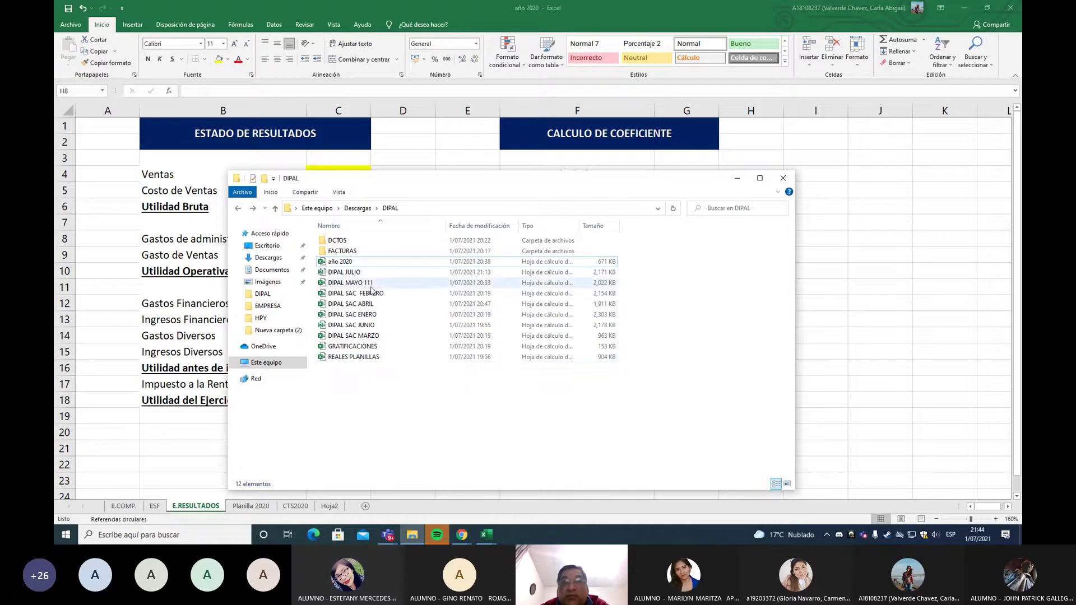
double_click(360, 316)
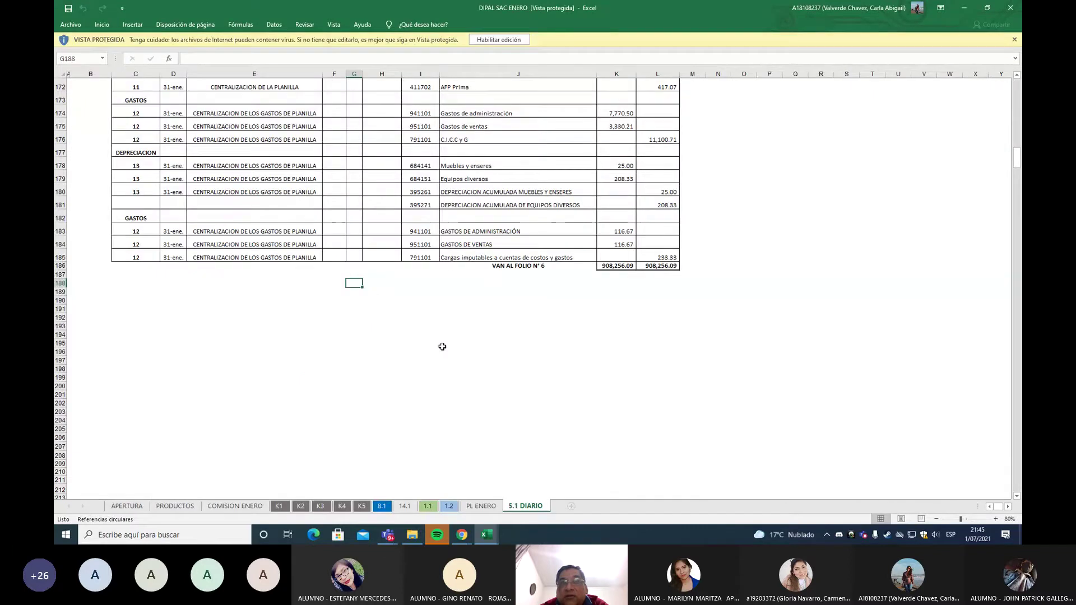
Read the payroll, expense, depreciation and current-account entries in January's 5.1 DIARIO sheet and close the workbook.
scroll(412, 371, "up", 3)
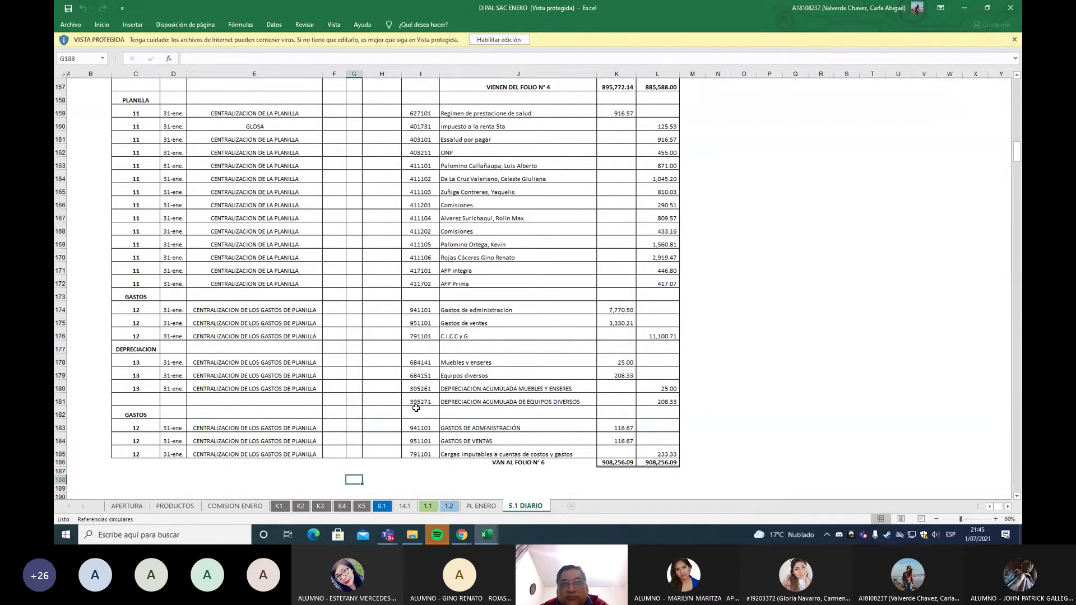
scroll(391, 388, "up", 2)
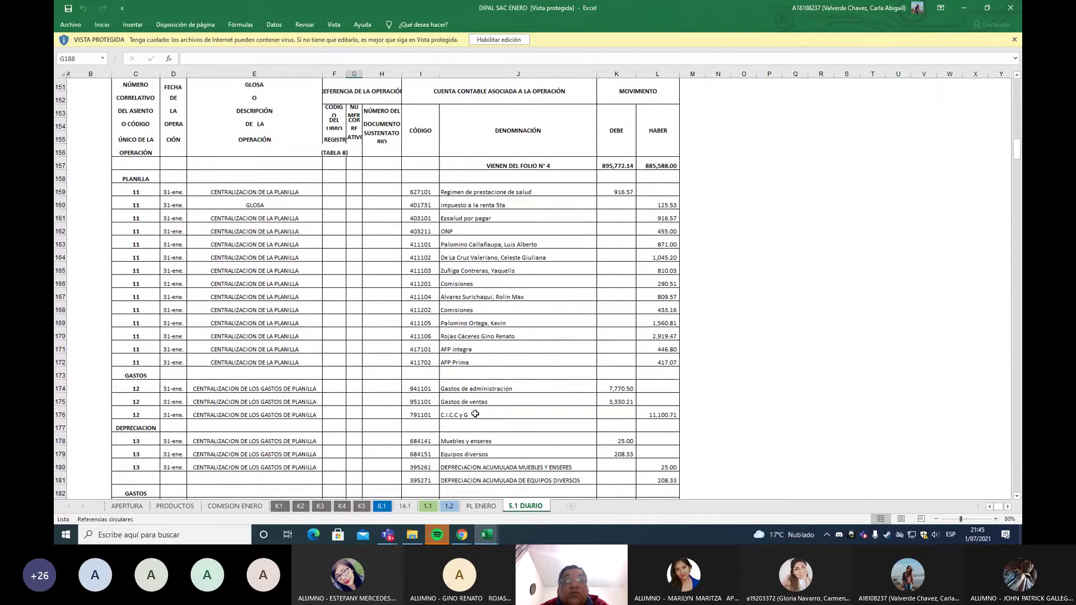
scroll(475, 413, "up", 2)
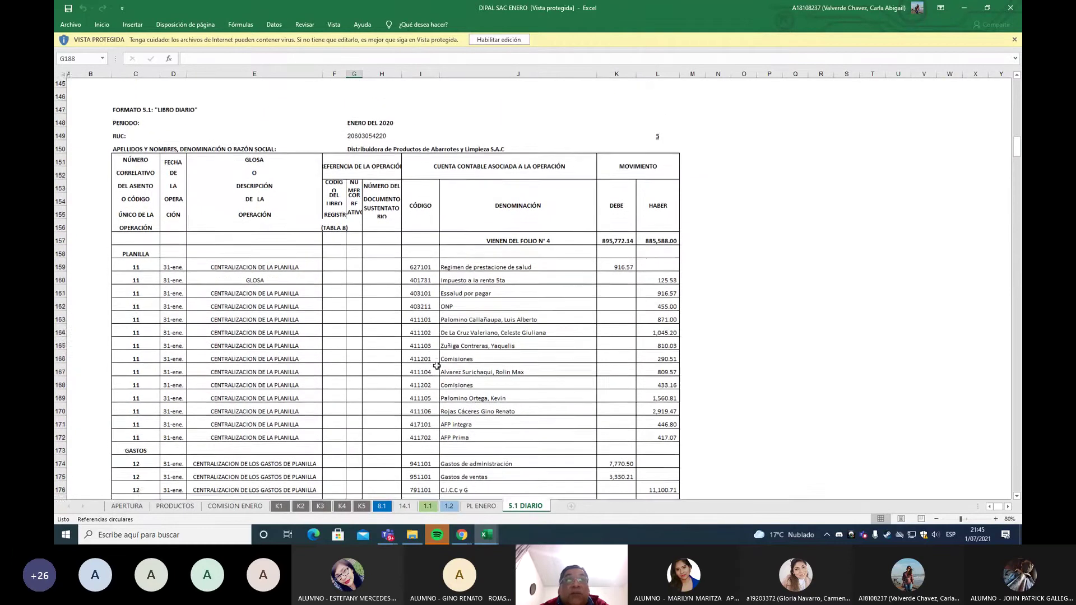
scroll(436, 365, "up", 6)
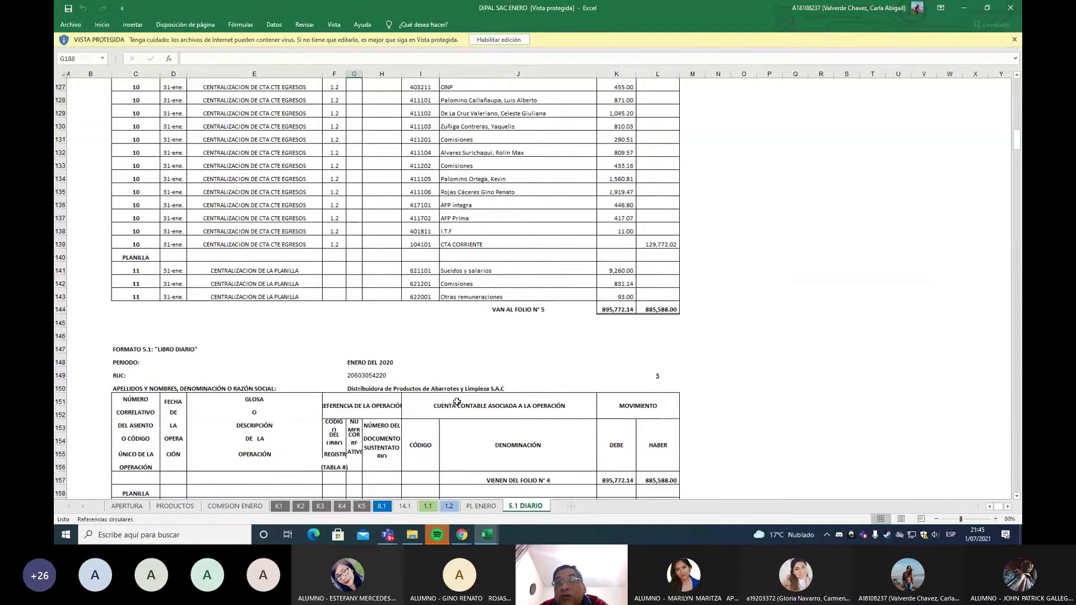
scroll(457, 402, "up", 1)
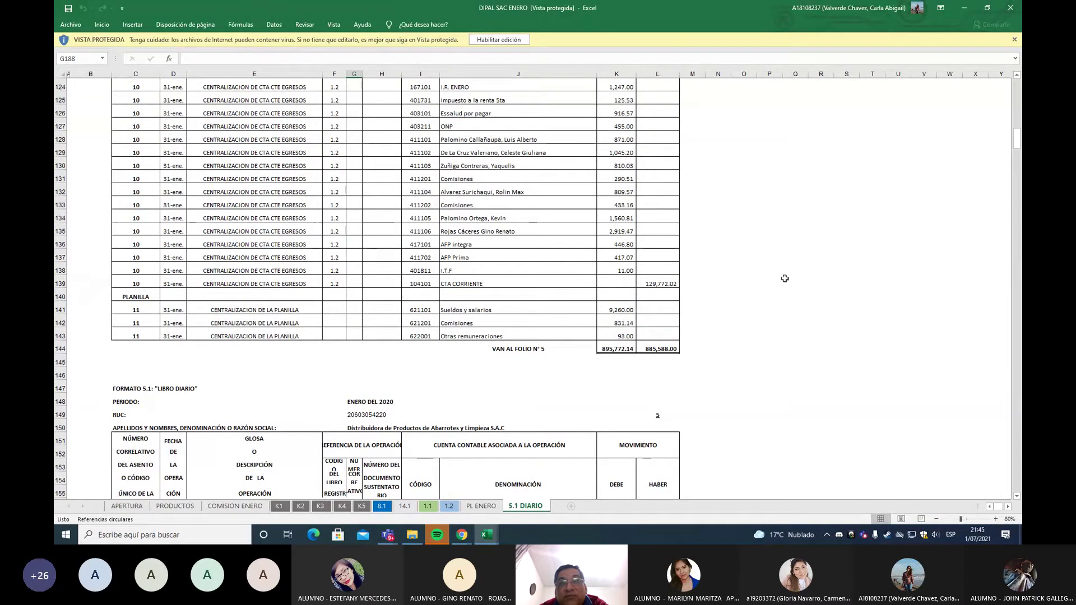
left_click(1010, 8)
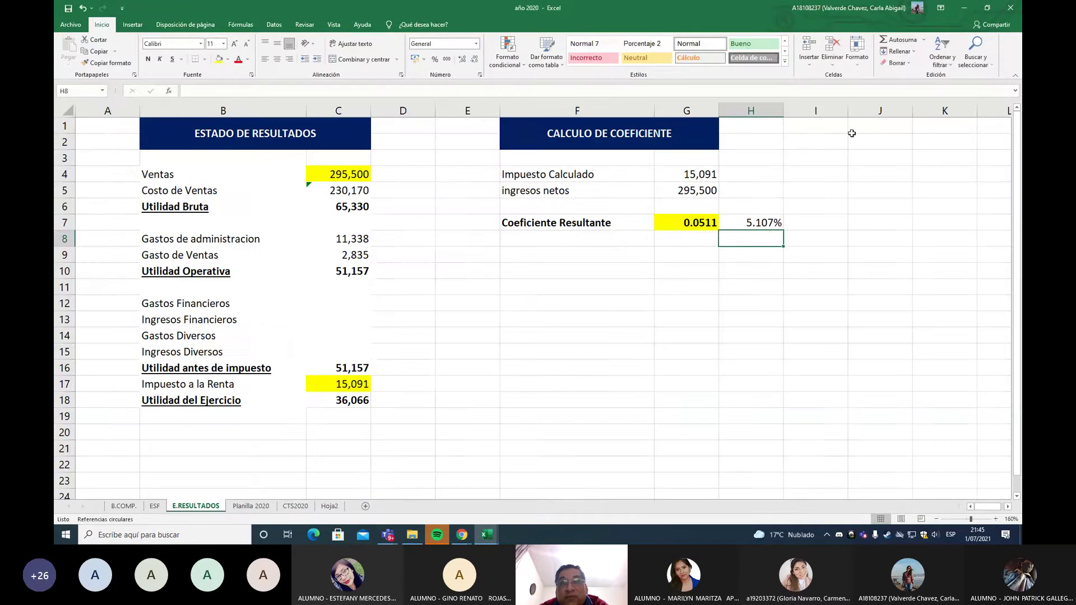
Open the DIPAL SAC MARZO workbook from the DIPAL folder and display its 5.1 journal sheet.
left_click(412, 535)
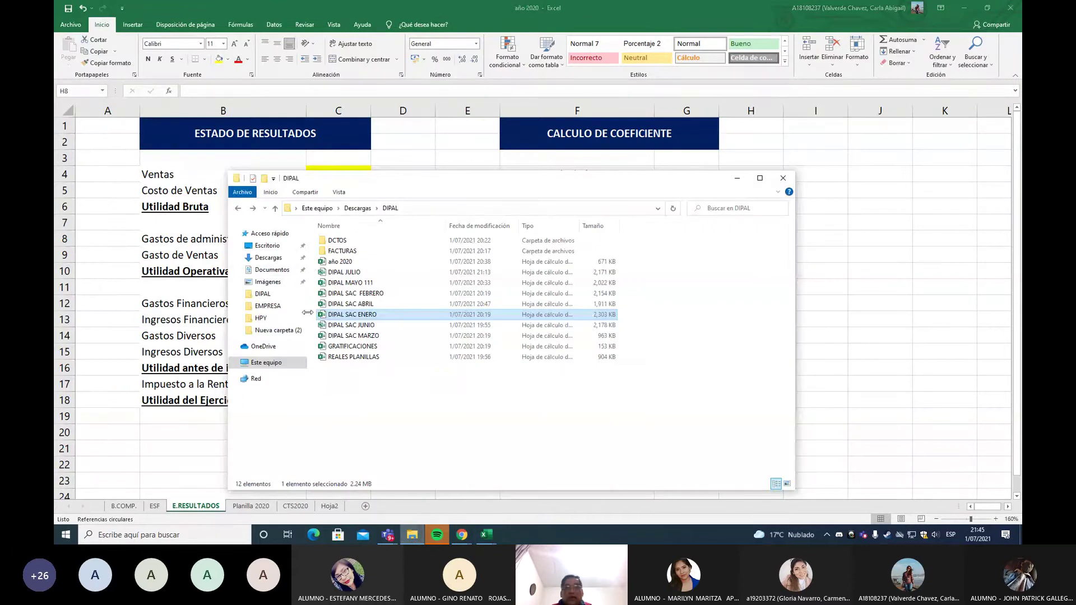
double_click(359, 336)
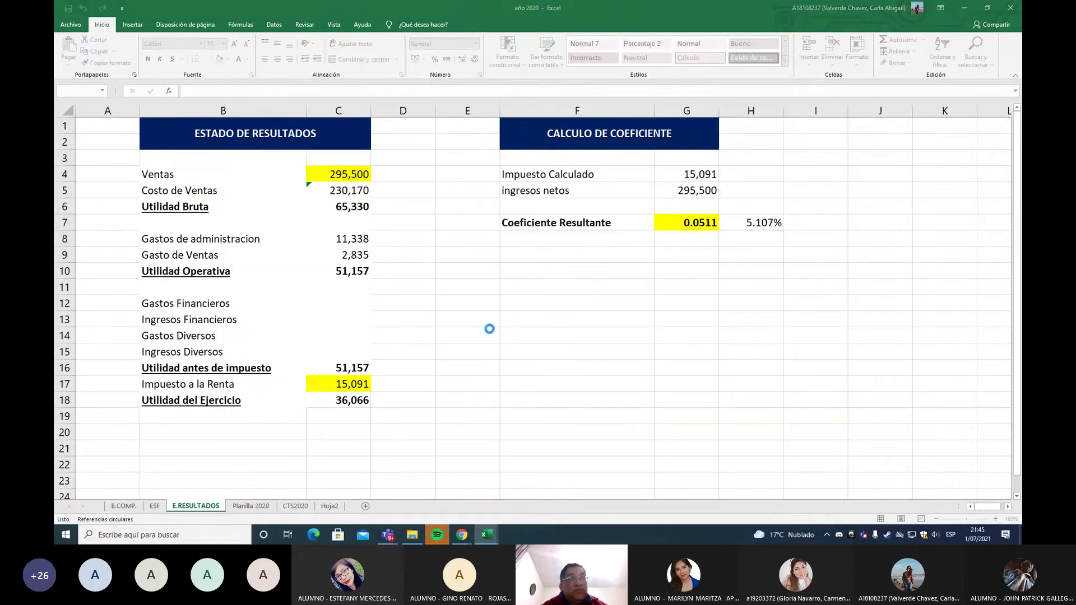
scroll(303, 326, "up", 4)
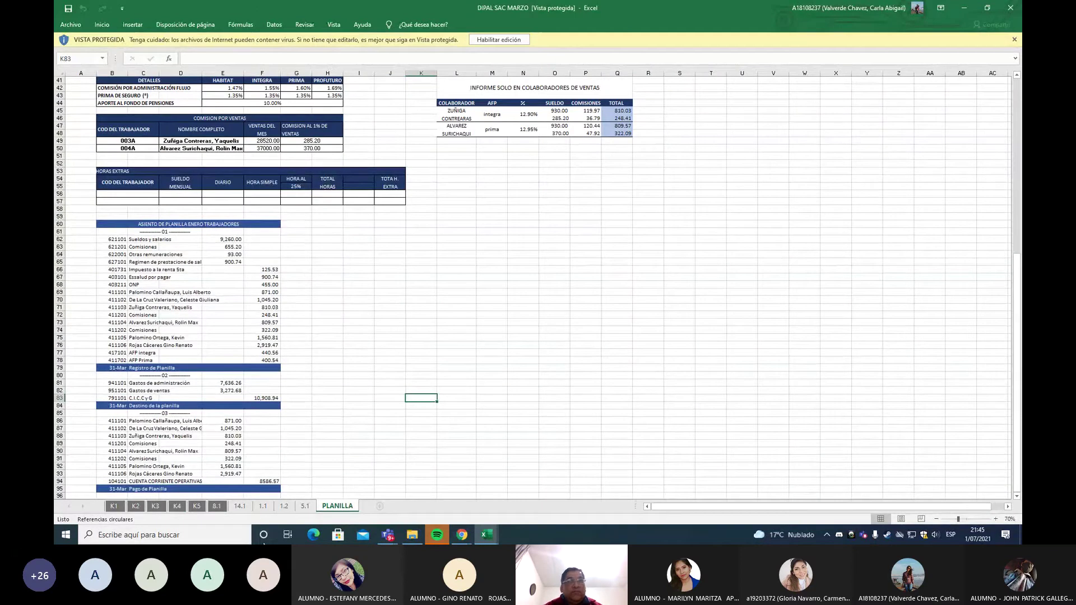
left_click(305, 506)
Examine March's journal entries for cost of sales, depreciation, accrued expenses and their transfers to expense accounts.
scroll(315, 488, "up", 7)
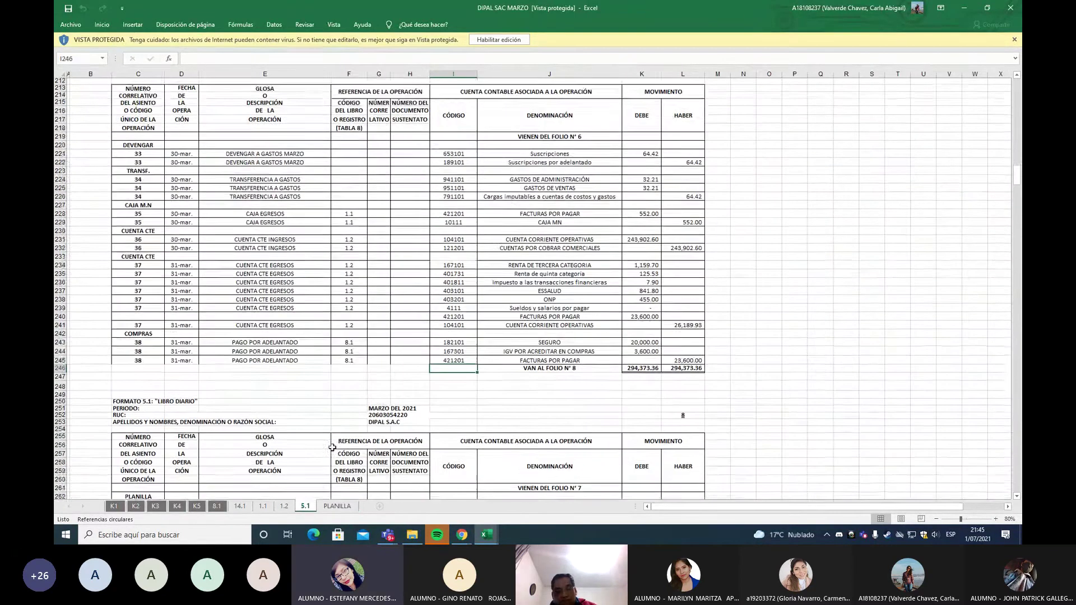
scroll(333, 448, "up", 10)
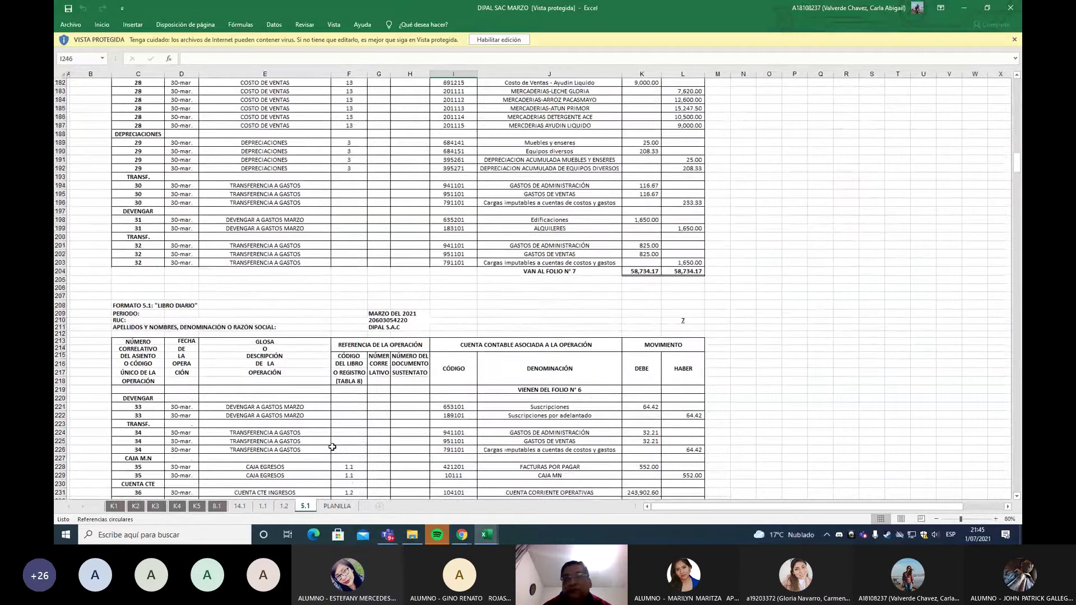
scroll(332, 447, "up", 2)
scroll(332, 448, "up", 7)
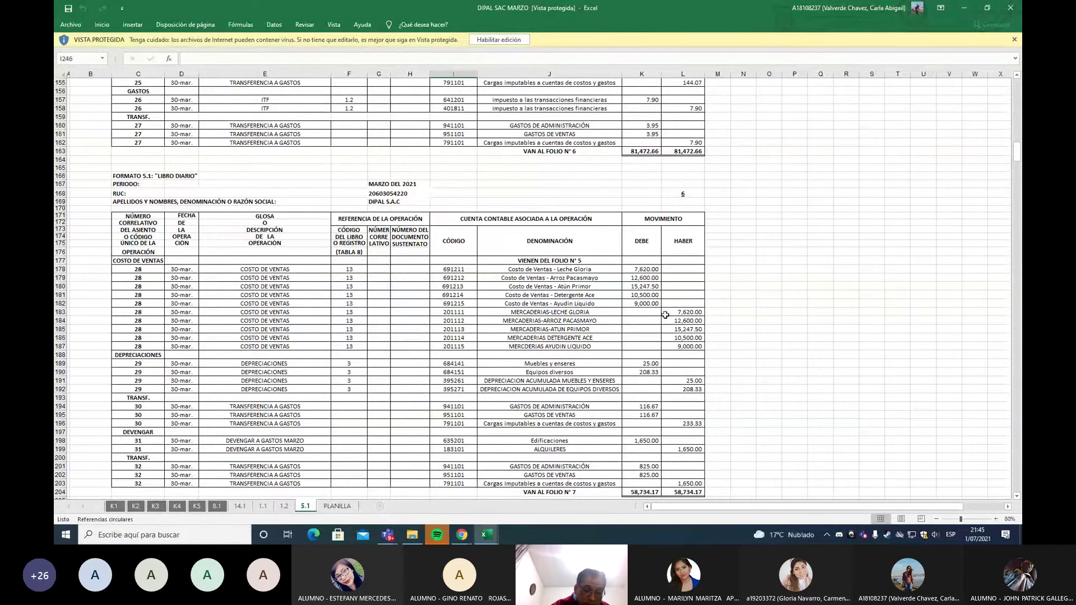
scroll(665, 315, "down", 8)
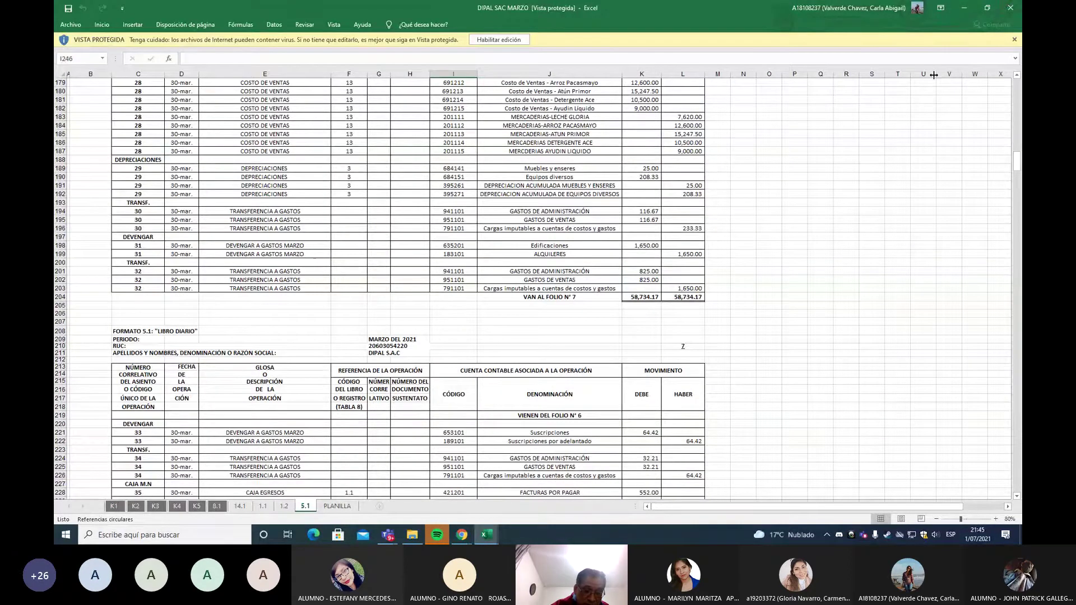
Switch to the año 2020 workbook showing the income statement and coefficient calculation.
key("alt+Tab")
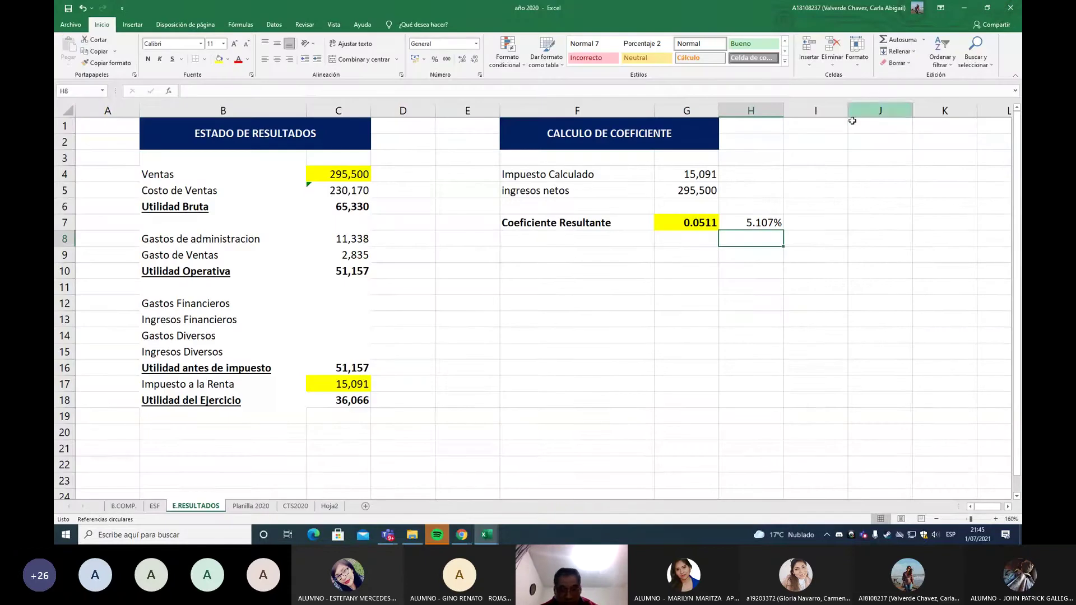
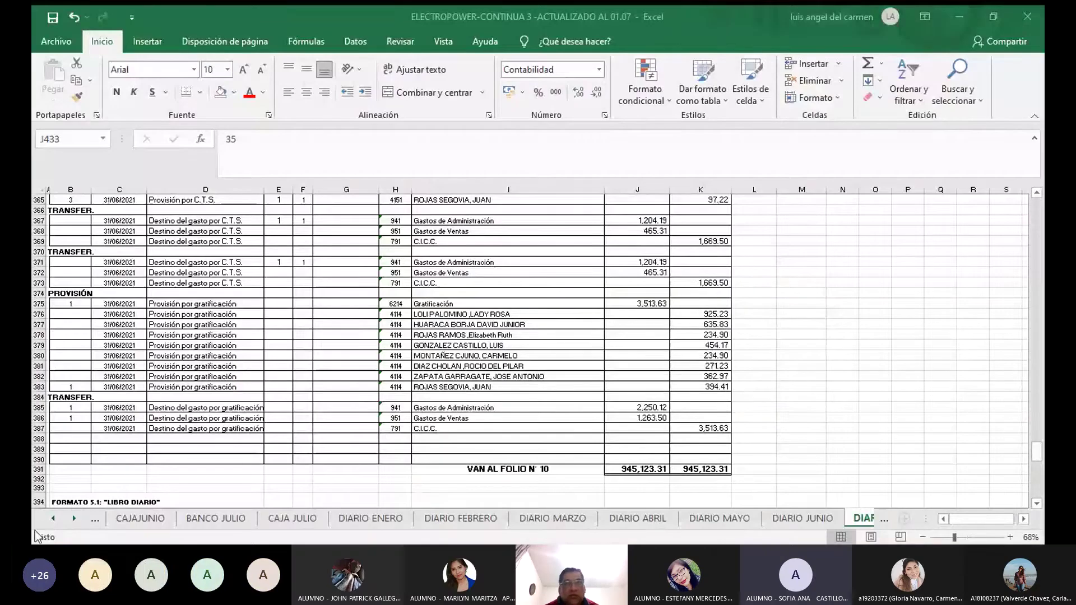
Find the monthly purchase sheets in the ELECTROPOWER-CONTINUA 3 workbook and display COMPRAS ABRIL 2021.
left_click(54, 519)
left_click(54, 518)
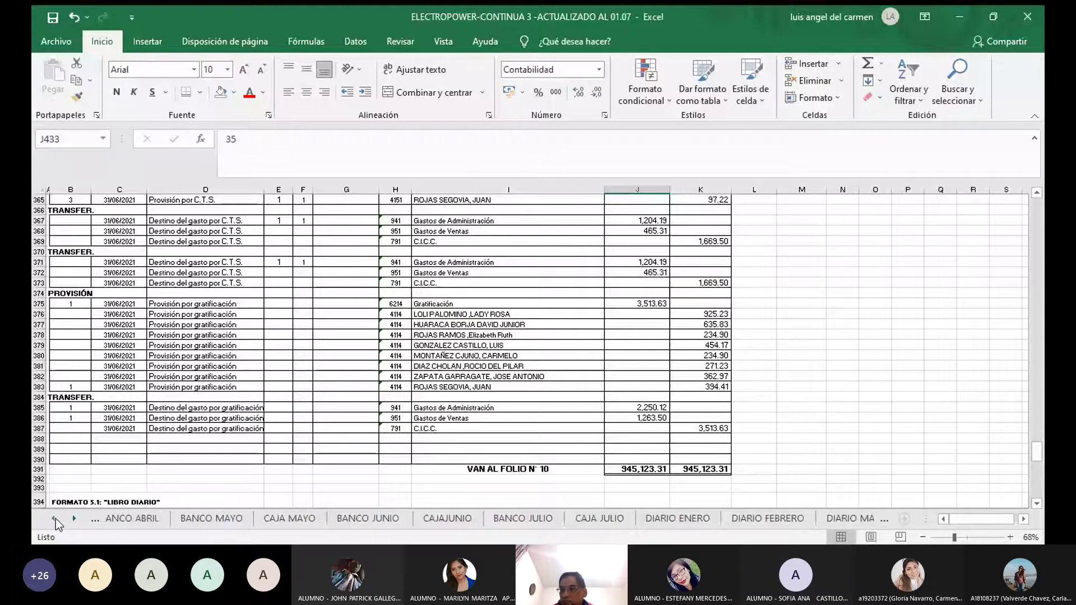
left_click(54, 518)
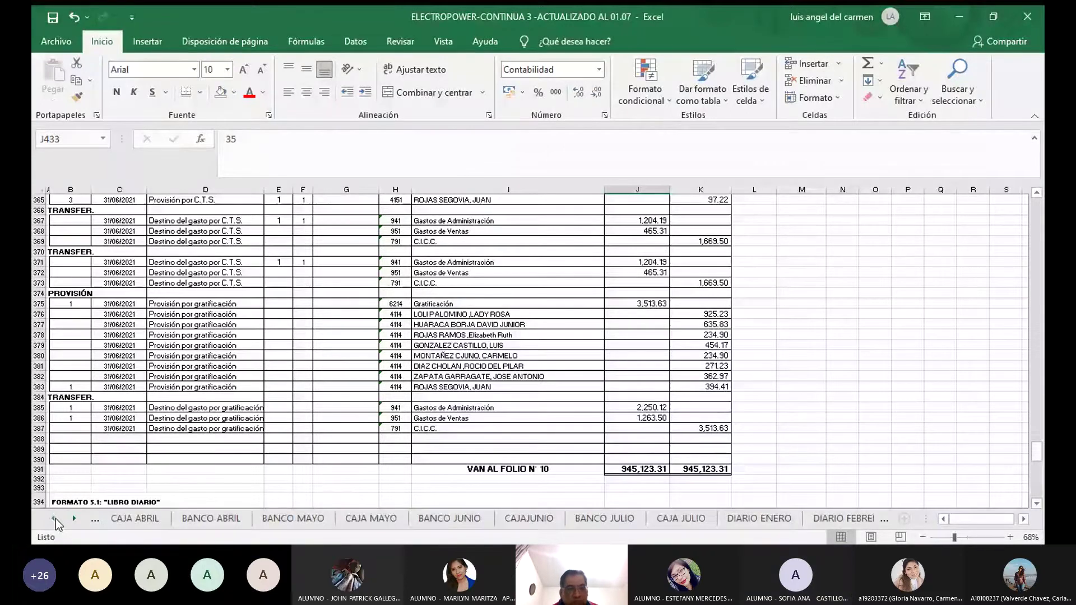
left_click(54, 518)
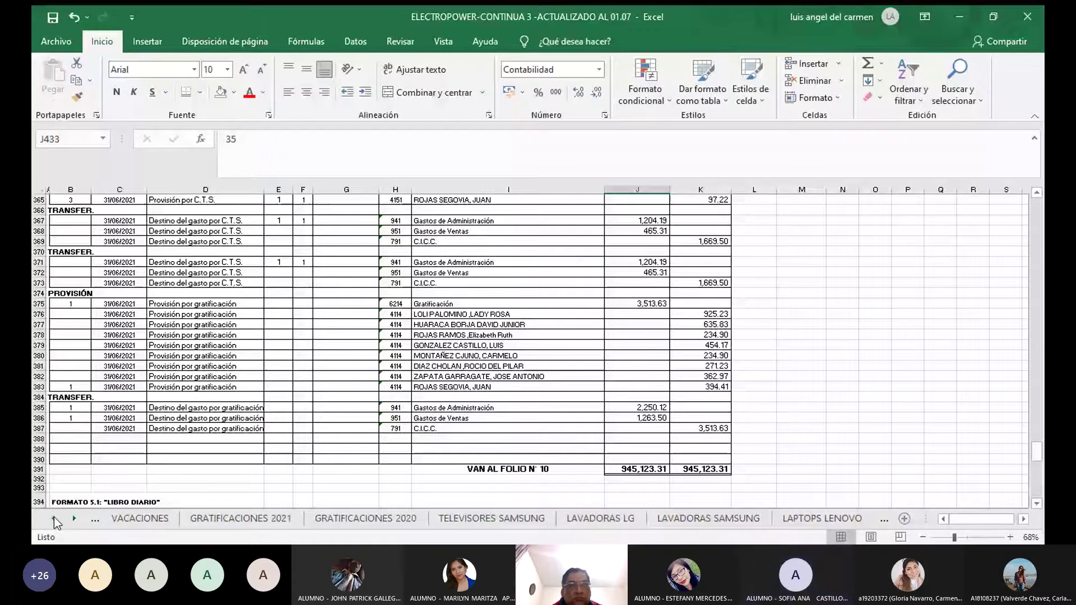
left_click(56, 522)
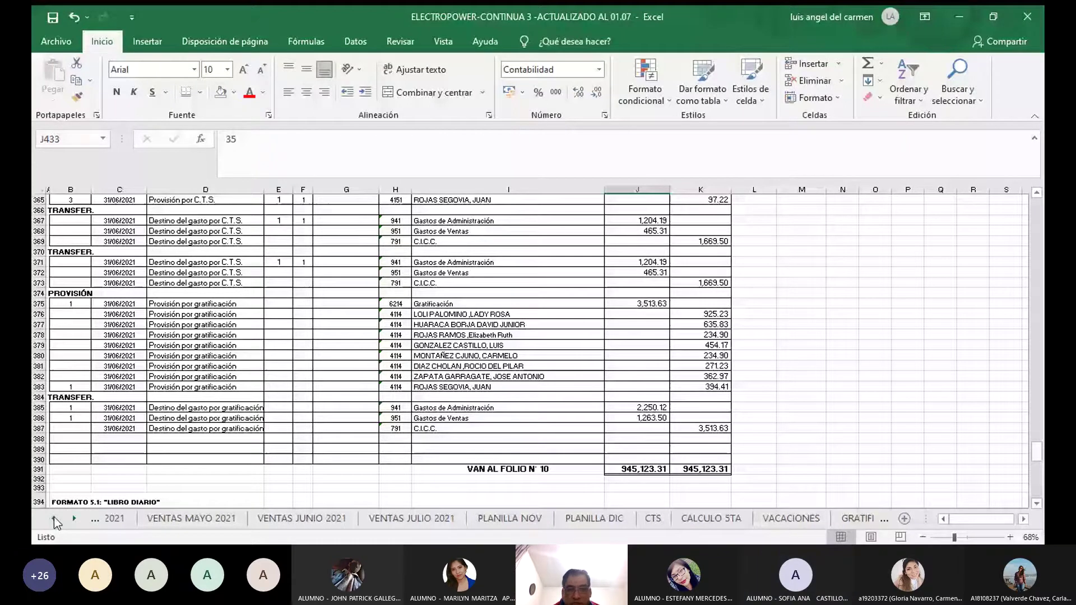
left_click(56, 522)
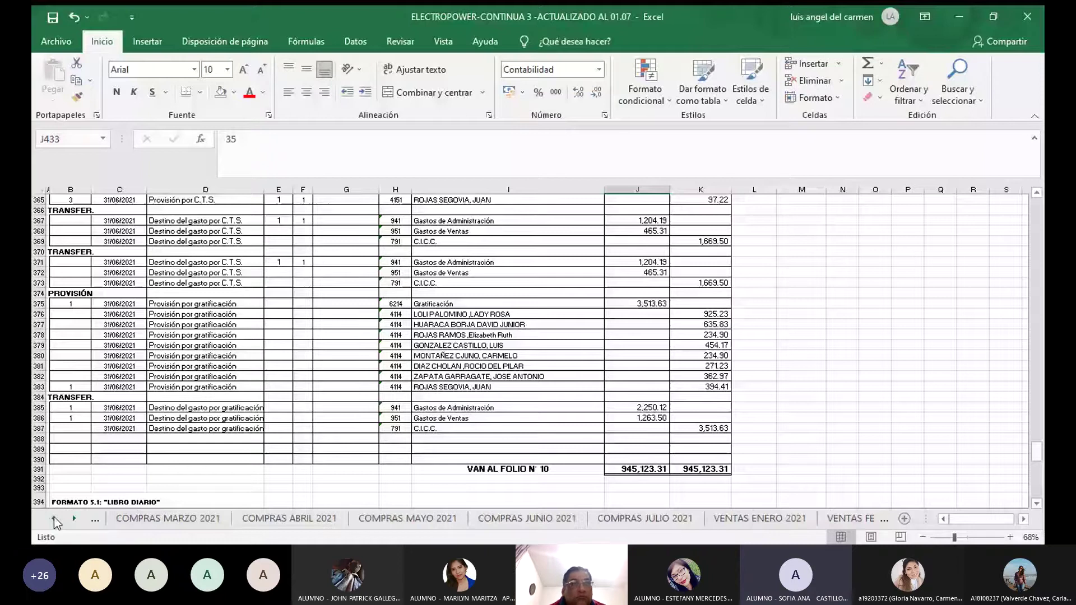
left_click(56, 522)
left_click(299, 519)
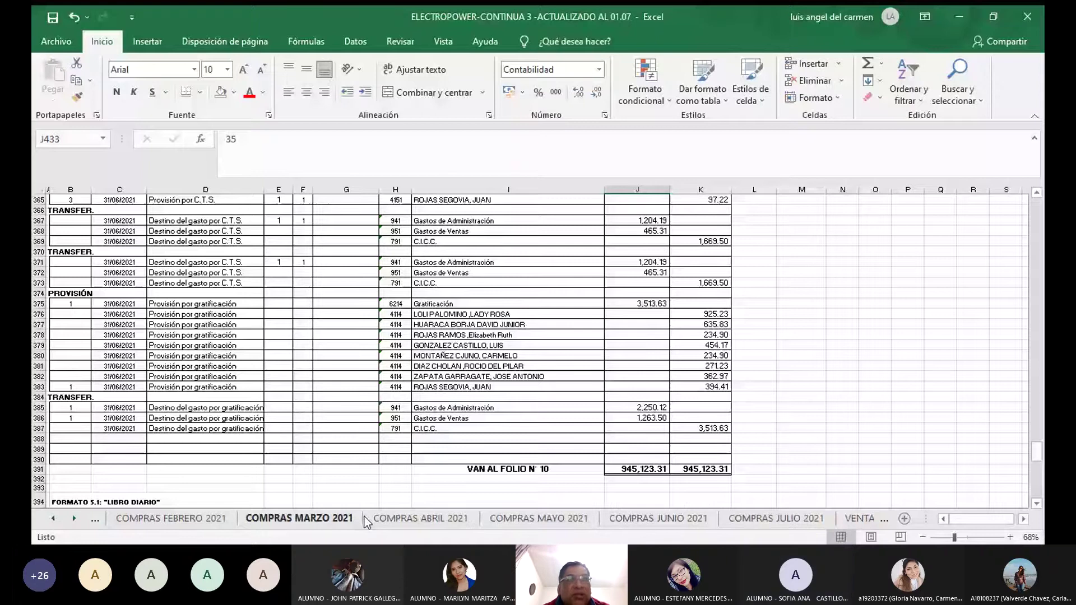
left_click(394, 520)
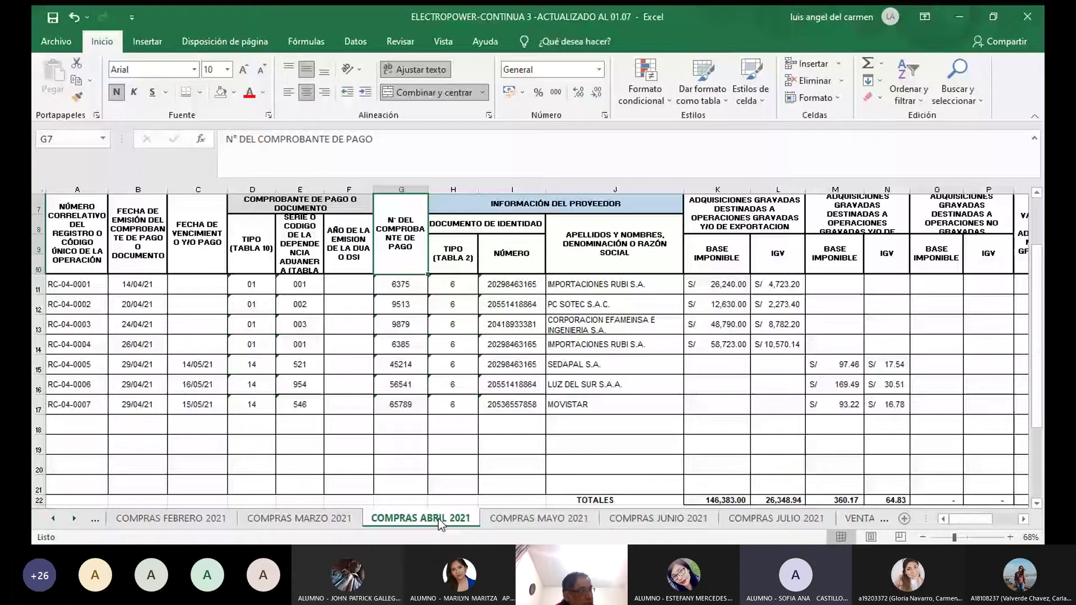
Read April's purchase register across to the total amounts, and look over the COMPRAS MAYO 2021 and COMPRAS JUNIO 2021 sheets.
scroll(536, 348, "right", 5)
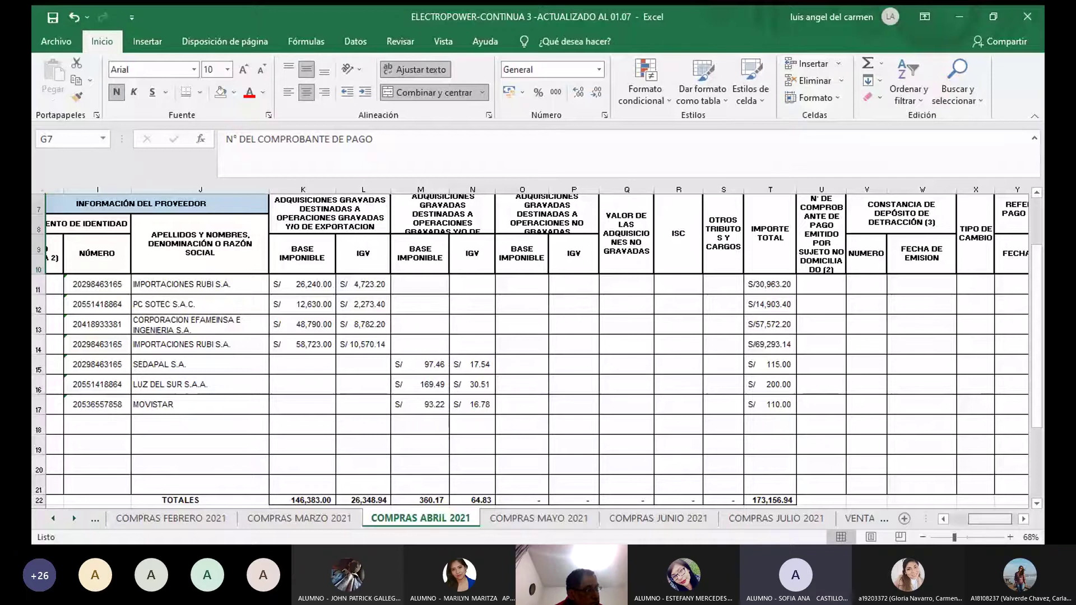
scroll(536, 347, "right", 1)
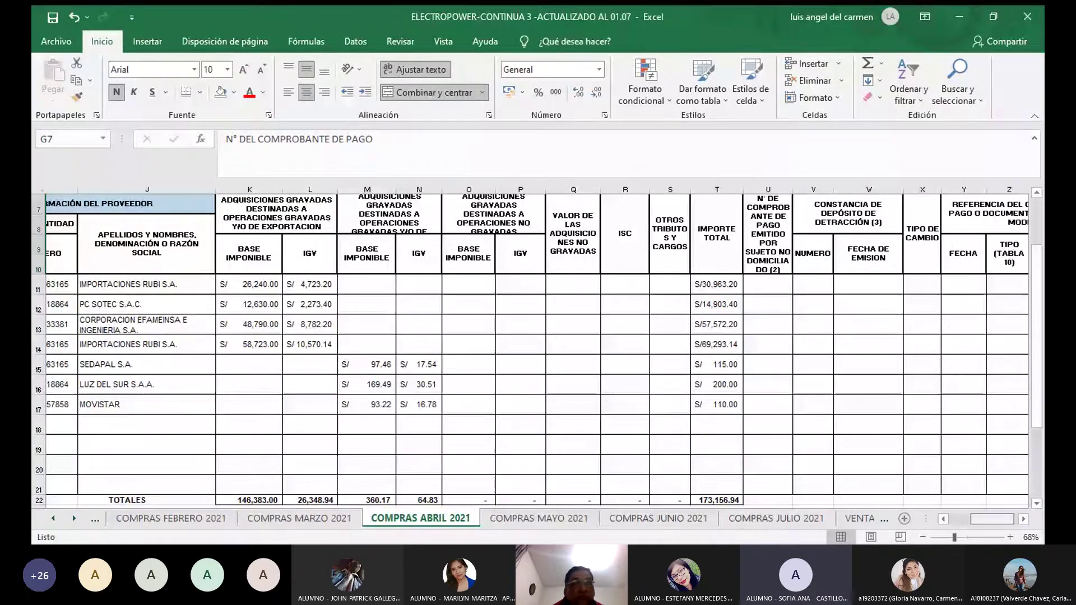
scroll(520, 325, "left", 6)
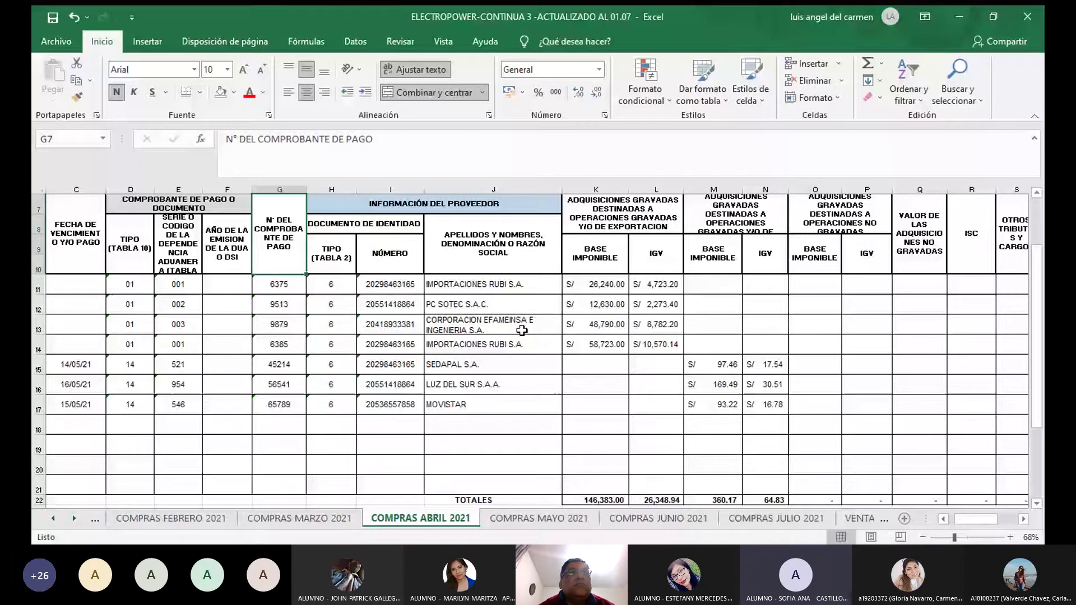
scroll(699, 471, "left", 2)
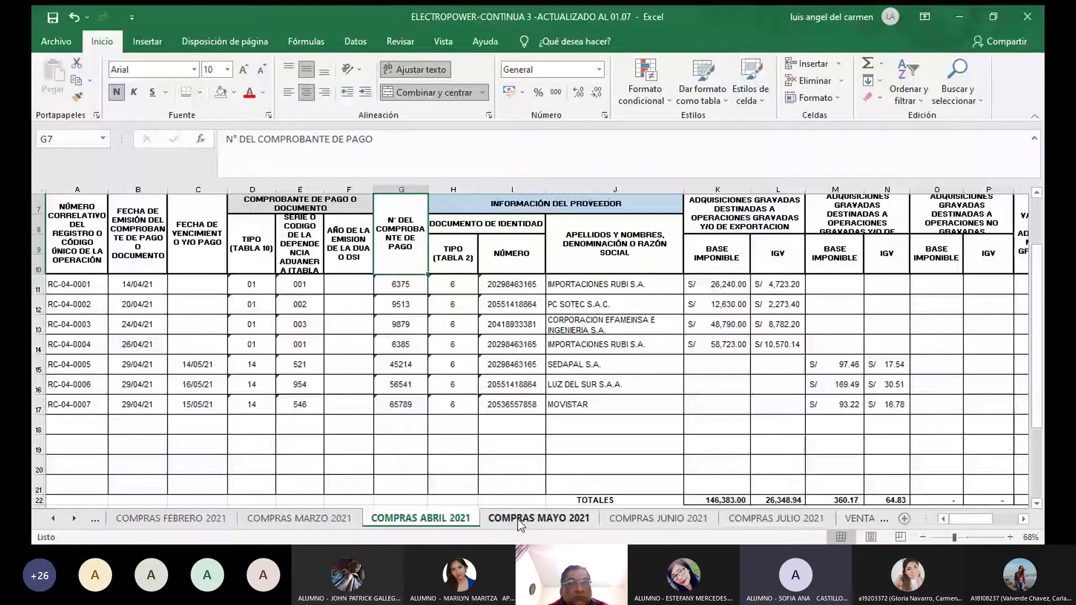
left_click(520, 519)
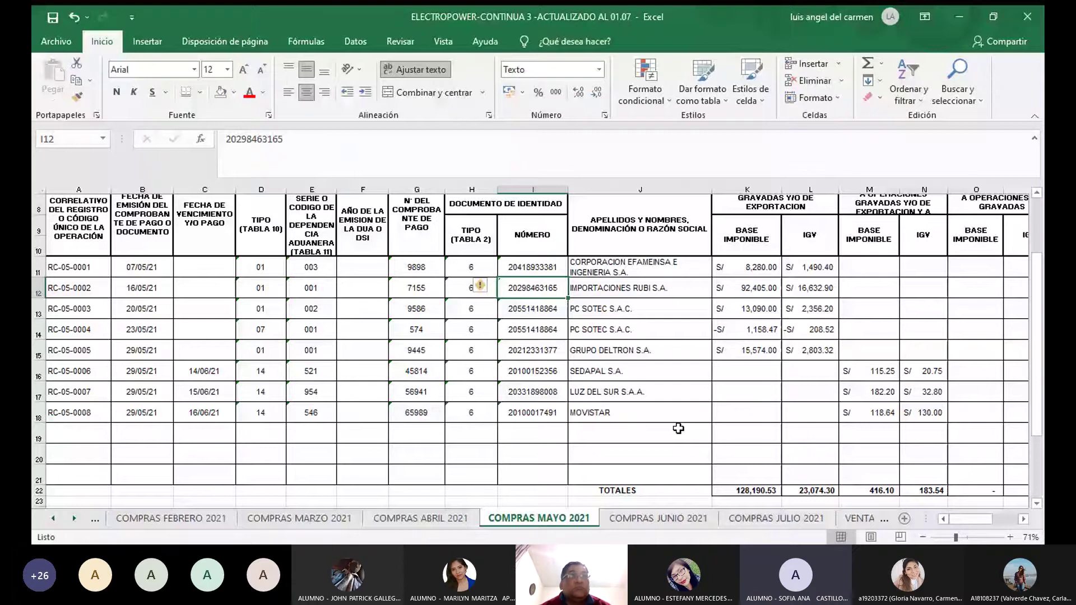
left_click(658, 519)
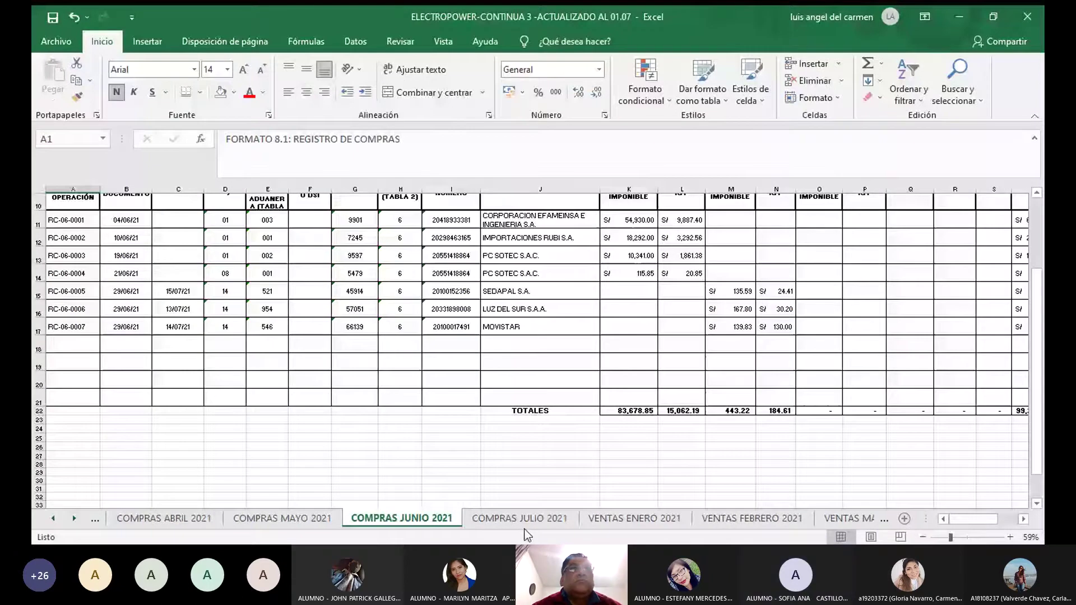
Display the VENTAS ENERO 2021 sheet and read its sales register from the heading down to the totals.
left_click(634, 518)
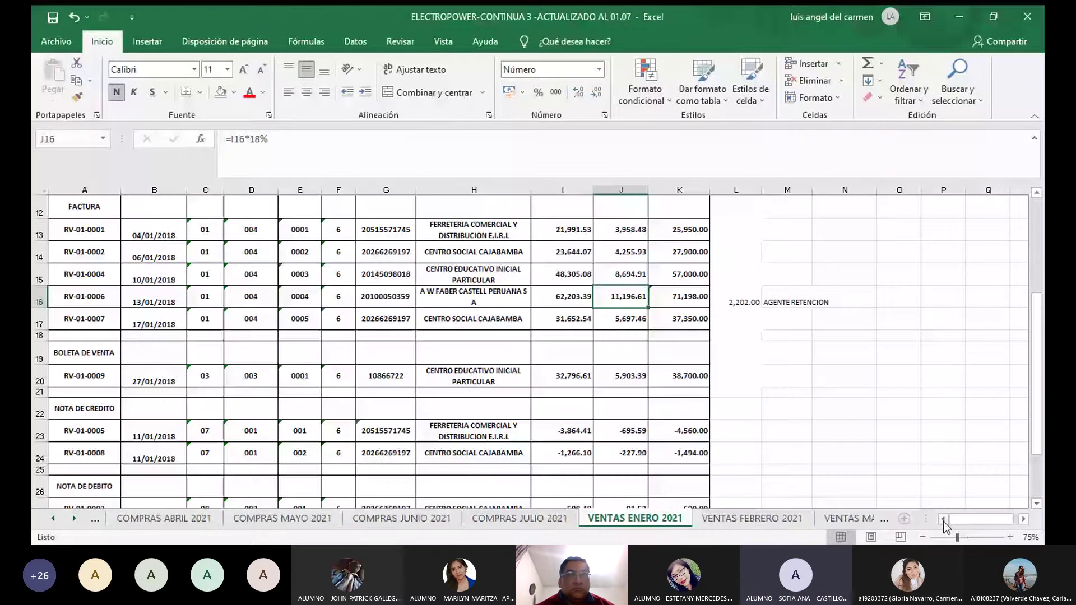
scroll(418, 395, "up", 4)
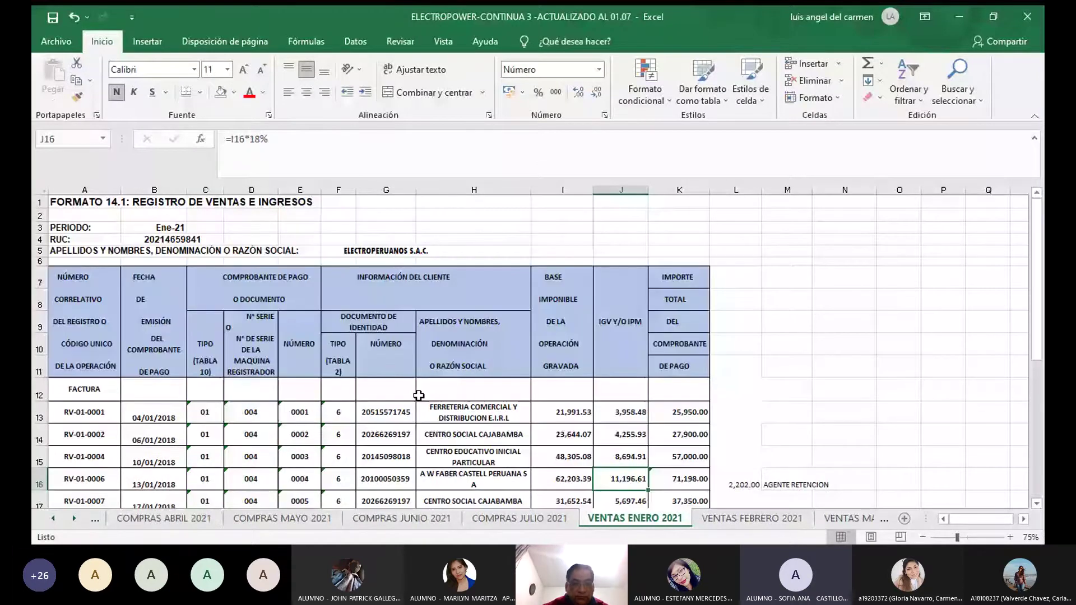
scroll(418, 395, "down", 1)
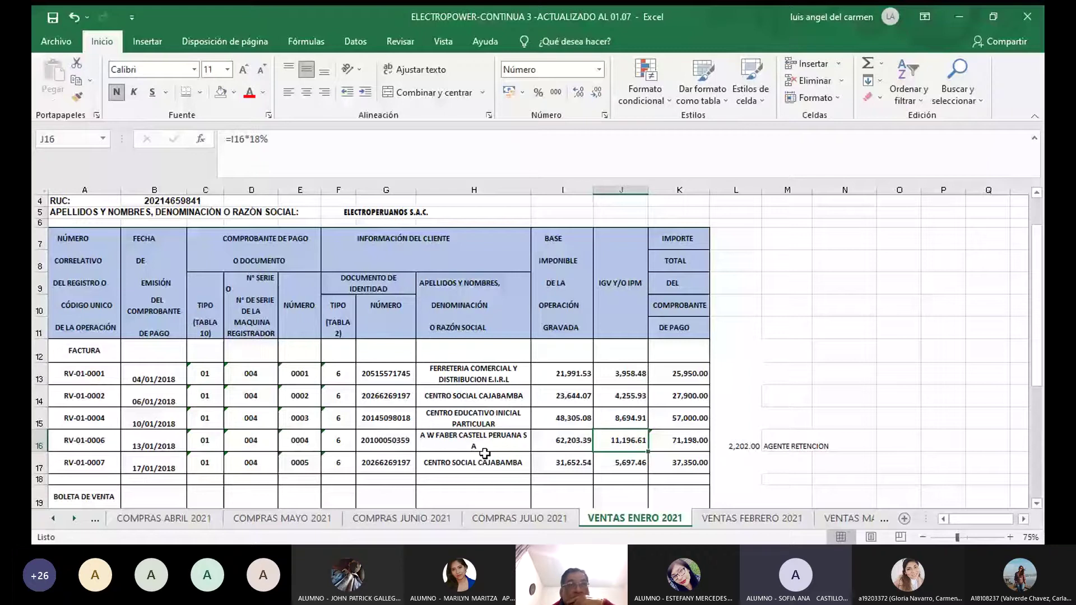
scroll(470, 440, "down", 4)
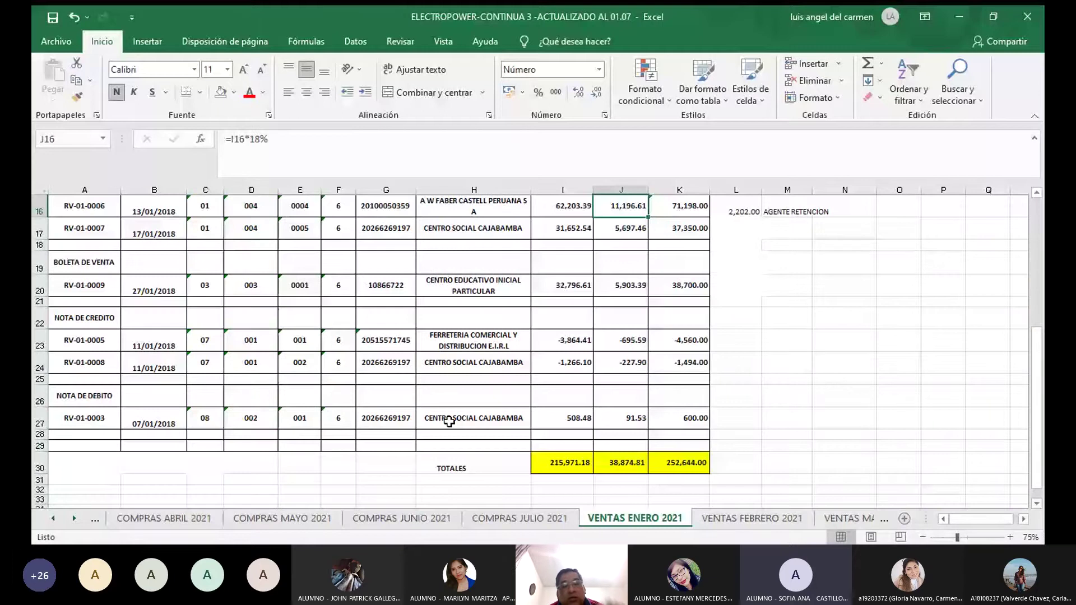
scroll(495, 519, "down", 2)
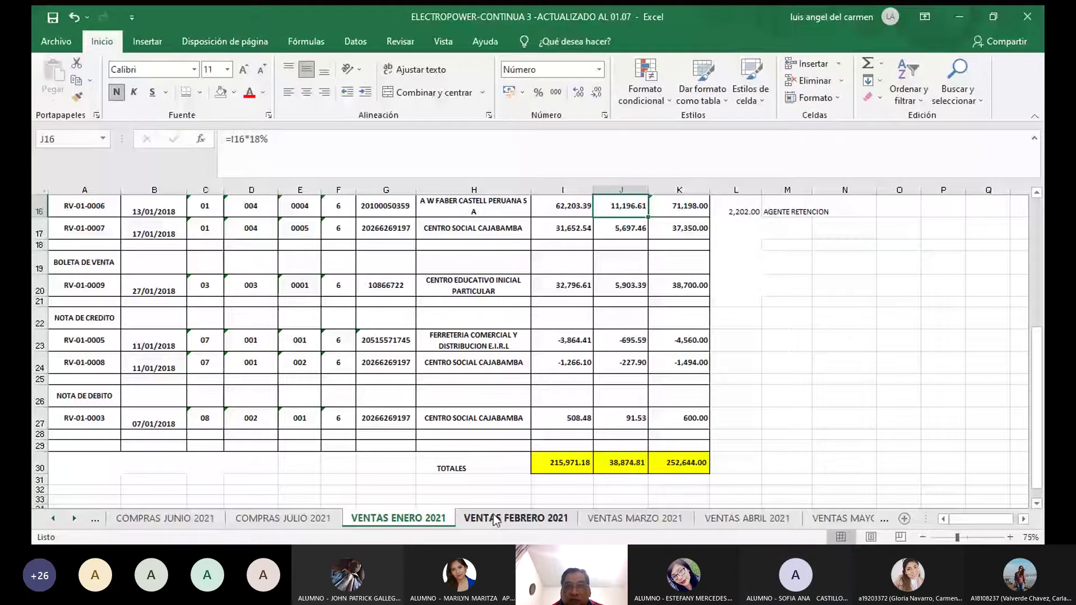
Read the invoices, notes and totals in the VENTAS ABRIL 2021 and VENTAS JULIO 2021 sales registers.
key("ctrl+Page_Down")
key("ctrl+Page_Down")
key("ctrl+Page_Down")
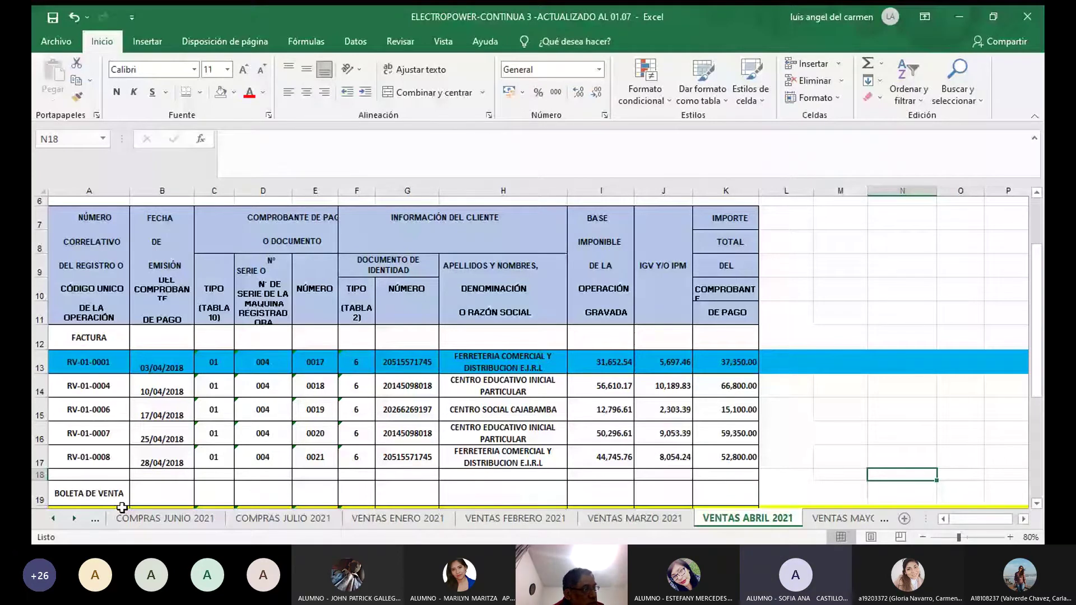
left_click(73, 520)
left_click(73, 520)
left_click(73, 520)
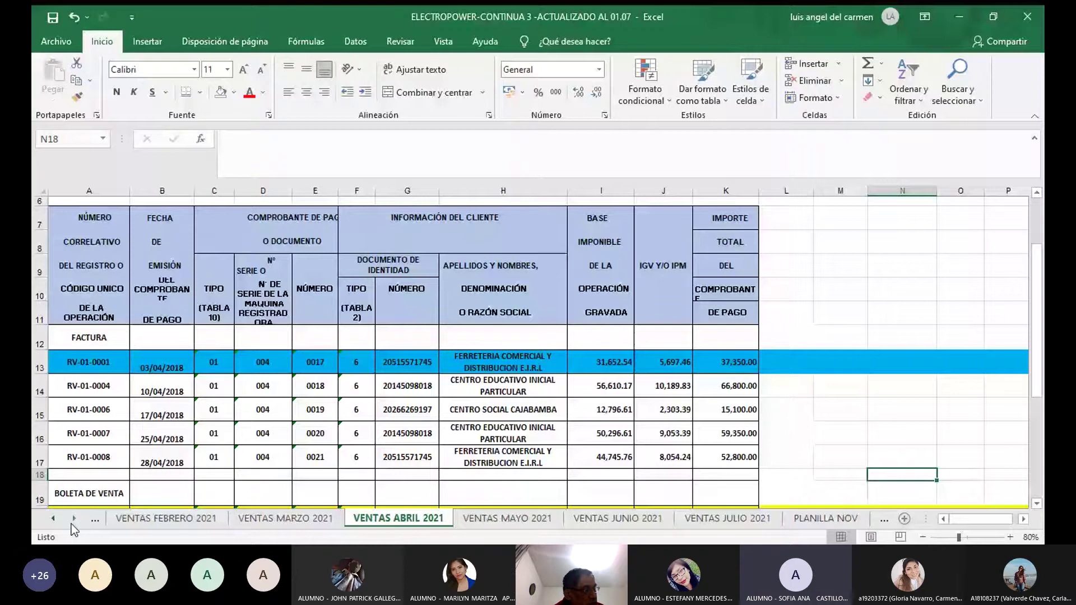
scroll(241, 457, "down", 2)
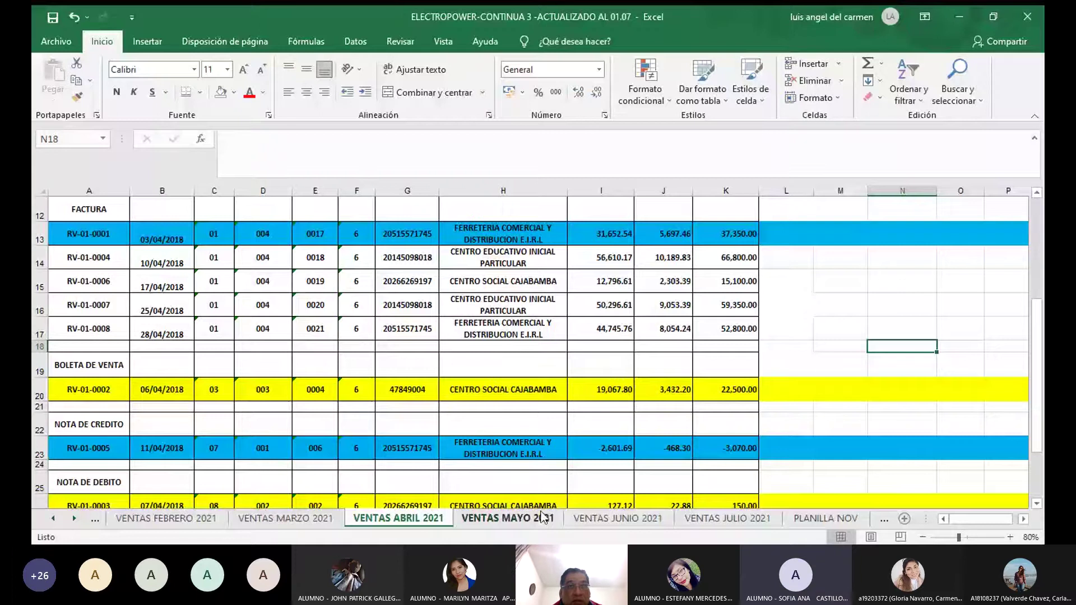
scroll(538, 347, "down", 1)
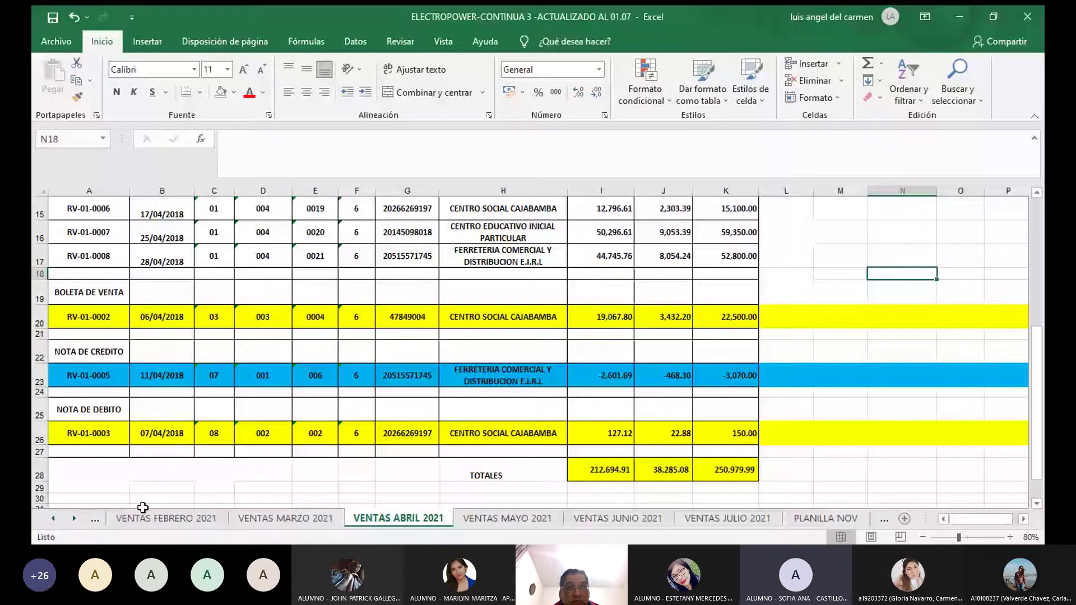
left_click(727, 518)
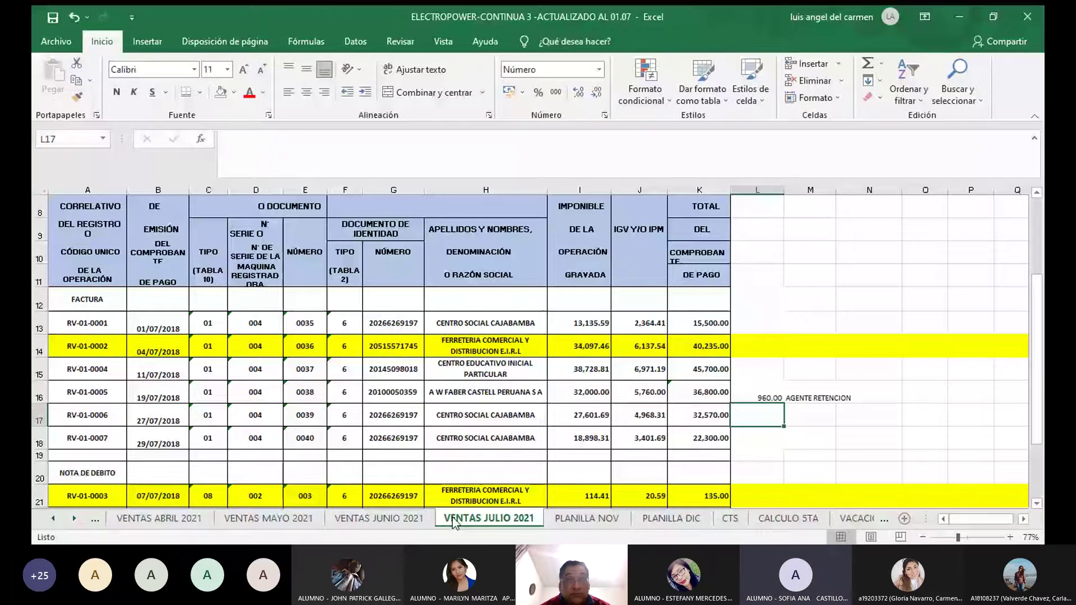
scroll(329, 476, "down", 1)
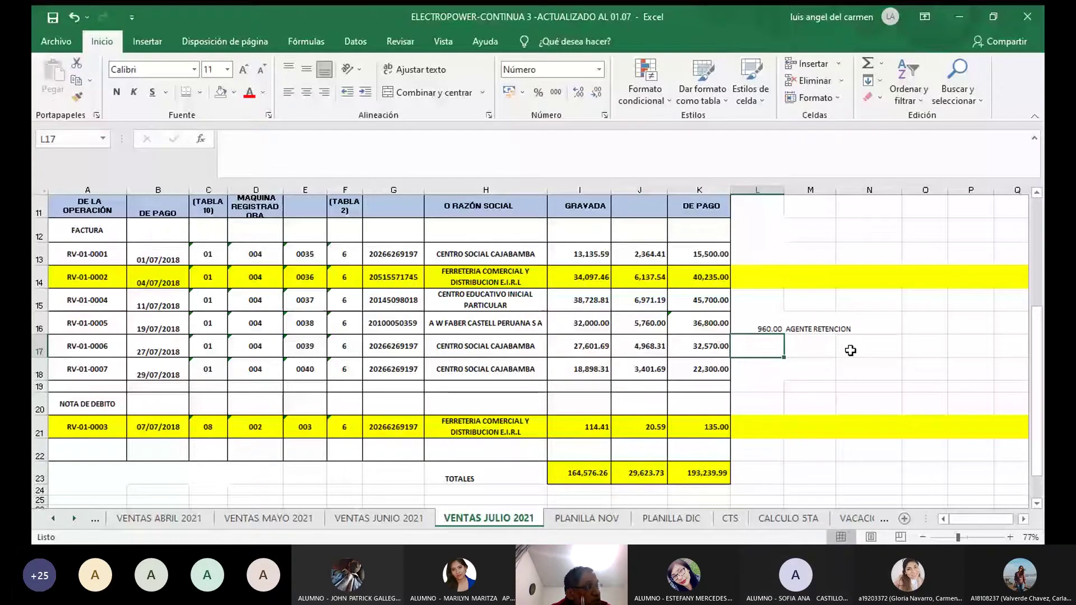
Go back to the monthly purchase sheets and display COMPRAS FEBRERO 2021.
double_click(54, 520)
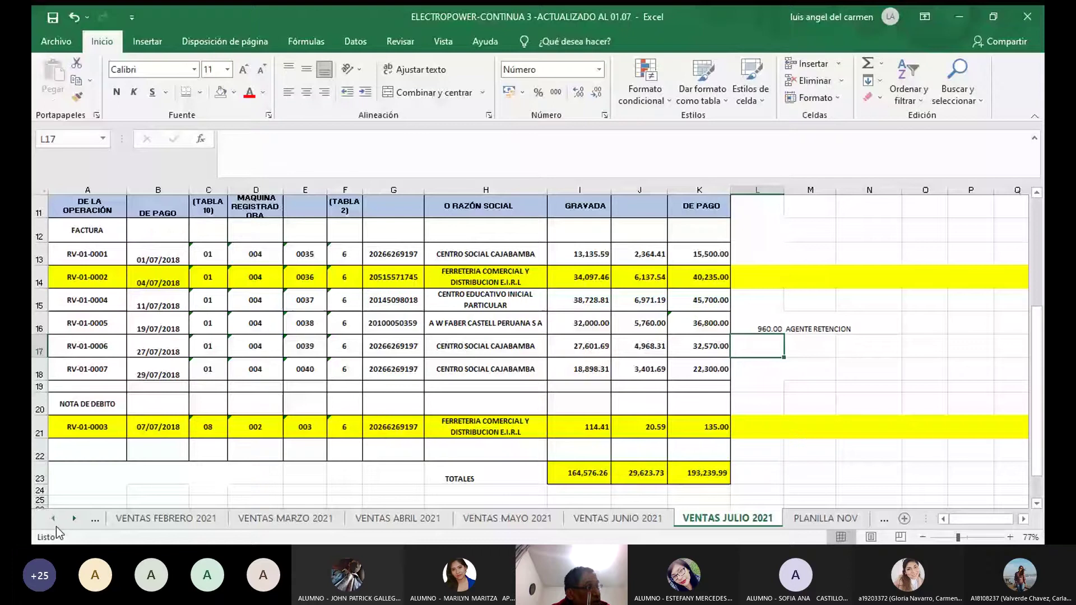
double_click(51, 521)
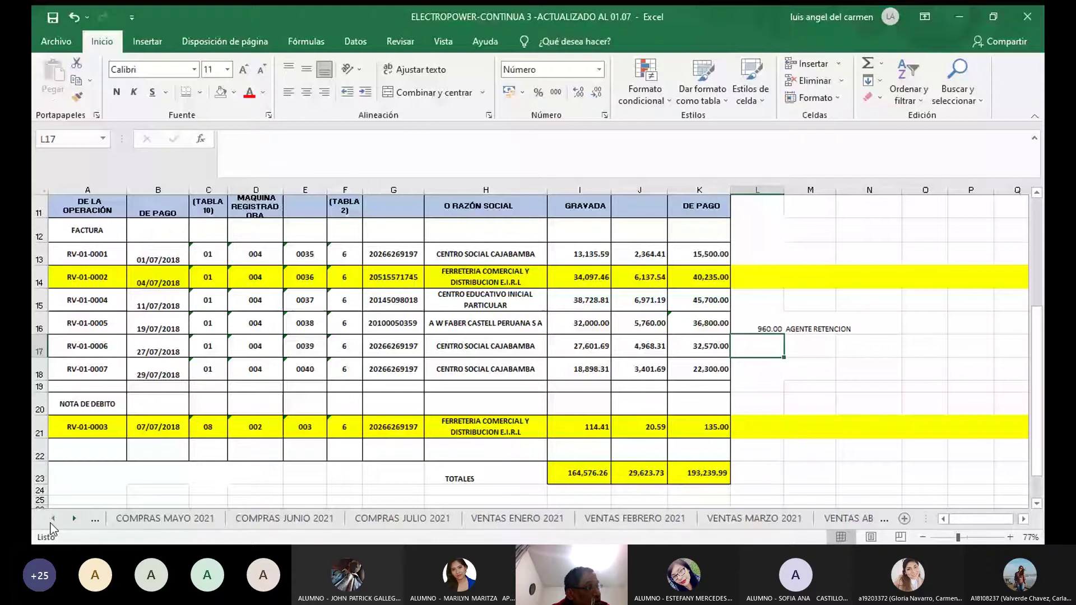
left_click(53, 519)
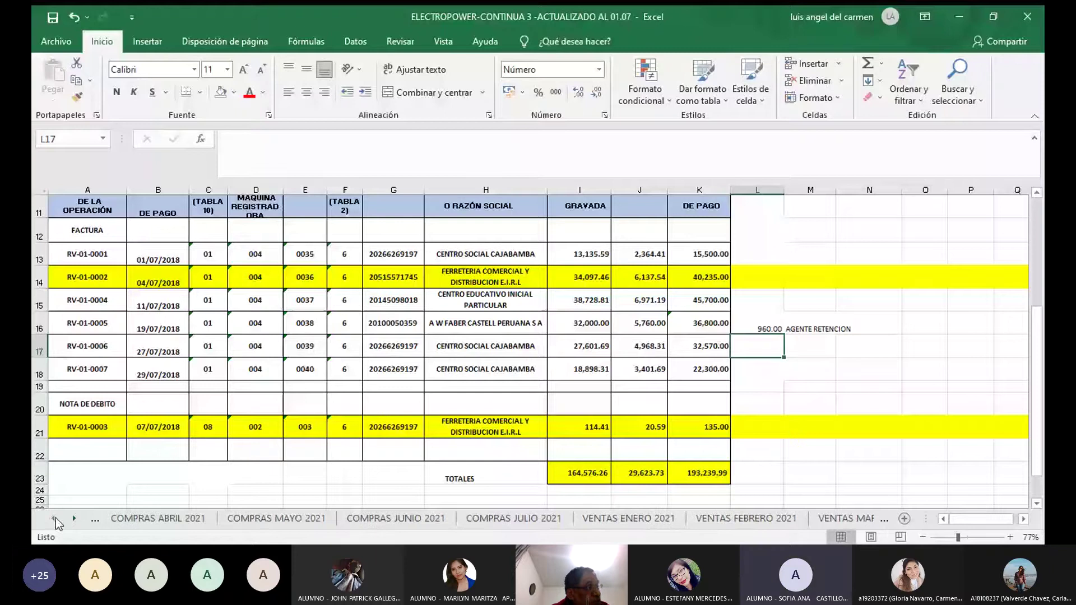
double_click(54, 520)
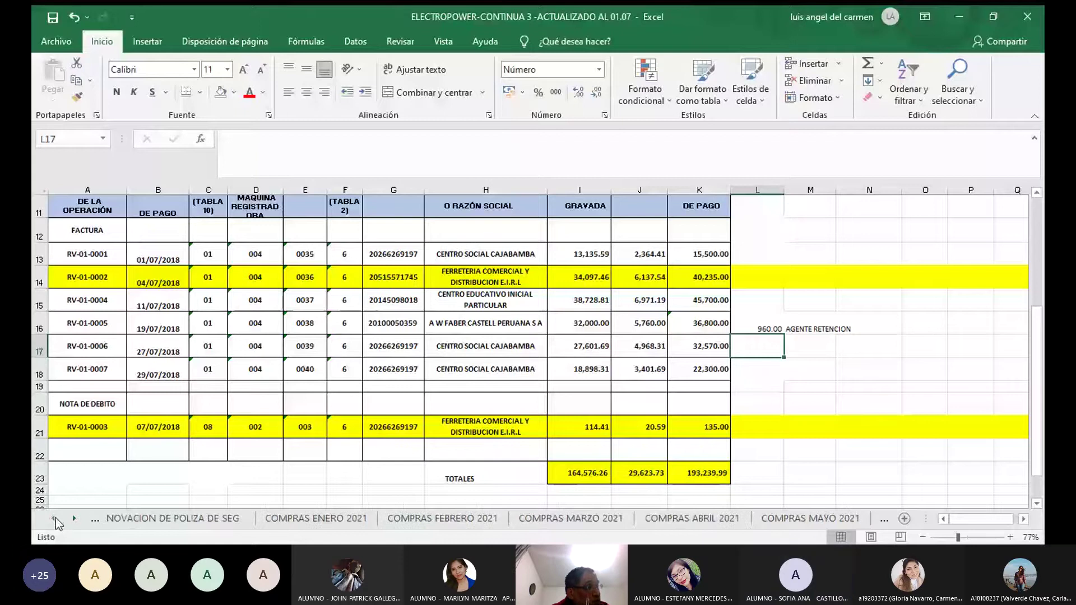
left_click(469, 520)
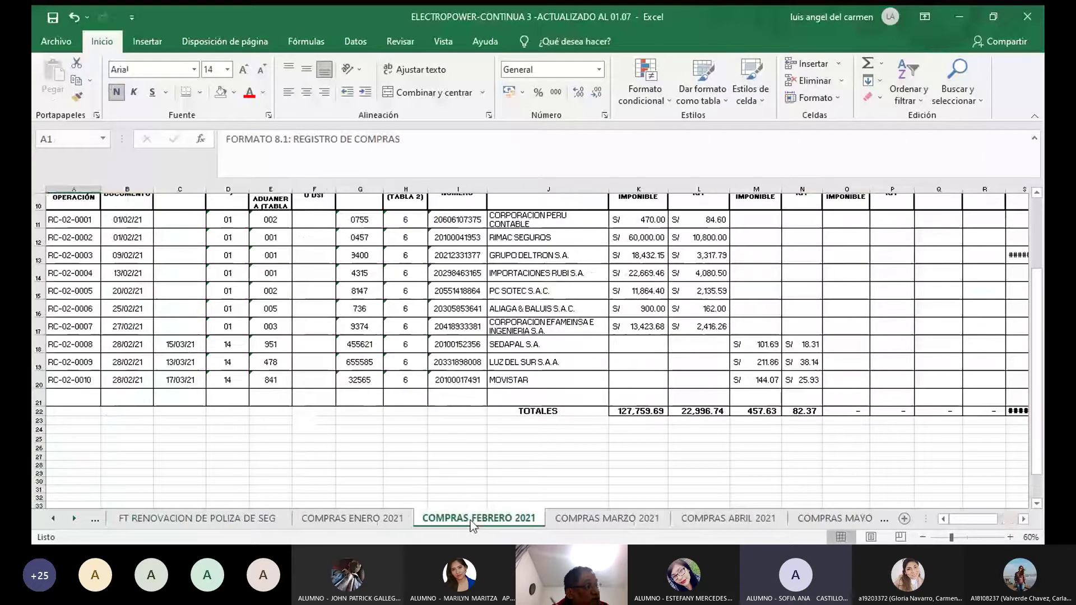
Read February's purchase register across to the total amounts and compare it with the COMPRAS ENERO 2021 sheet.
scroll(968, 518, "up", 1)
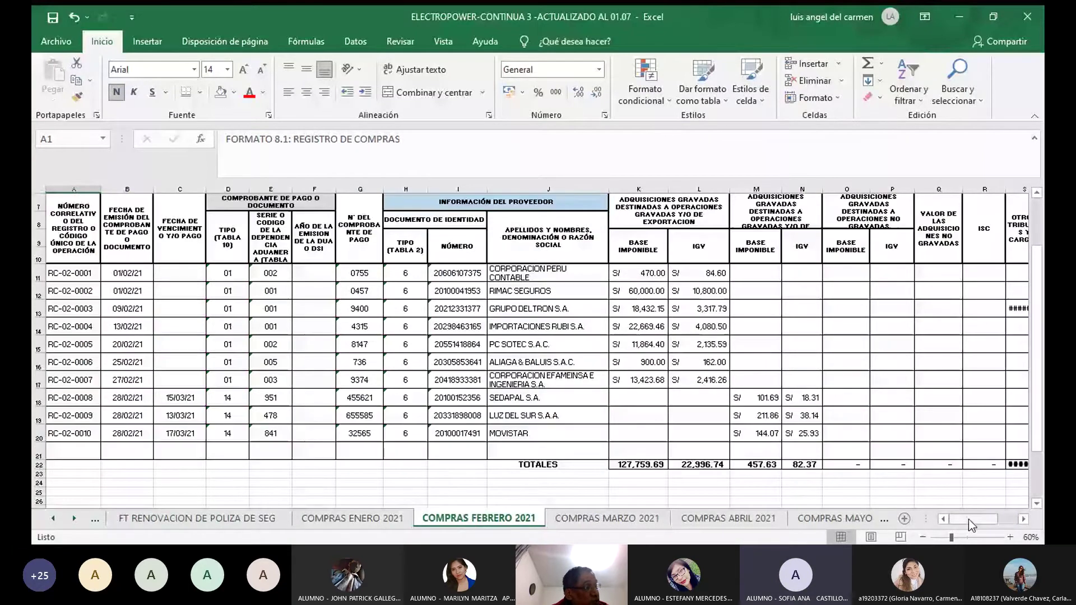
scroll(969, 519, "right", 3)
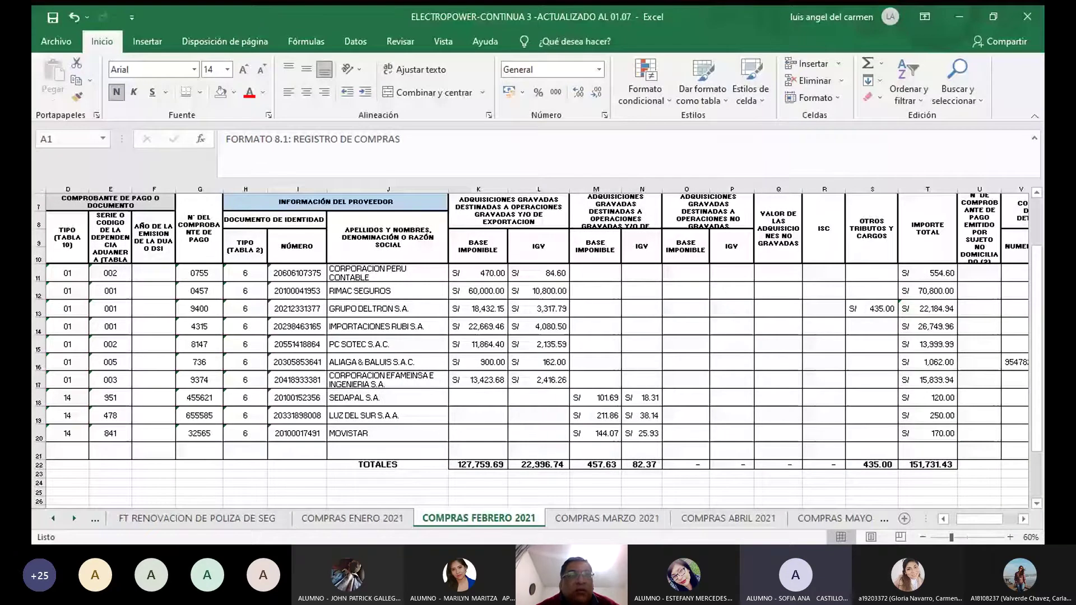
key("ctrl+Page_Up")
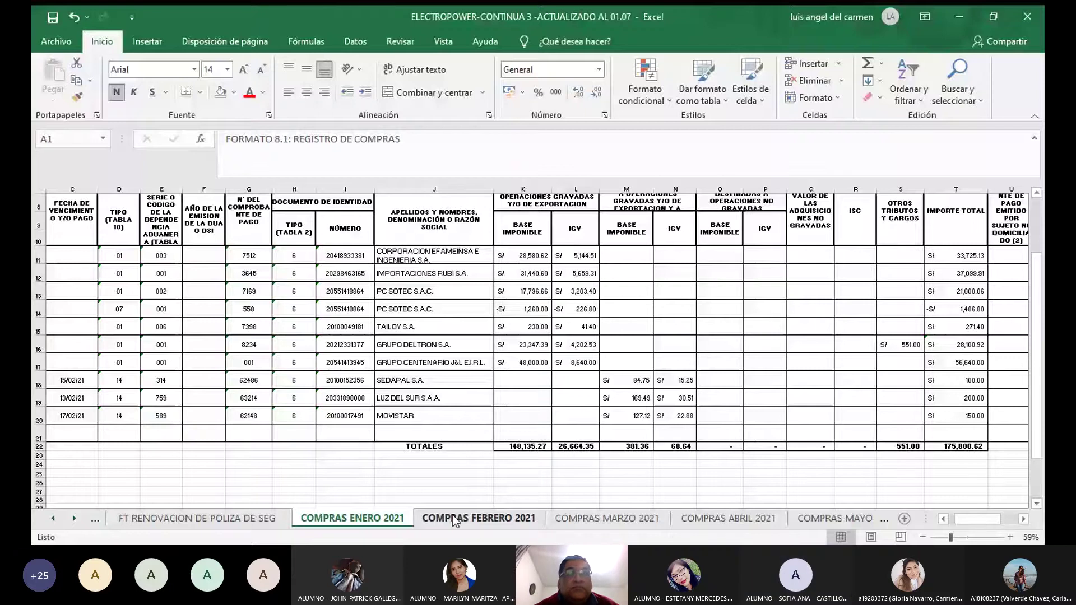
left_click(512, 519)
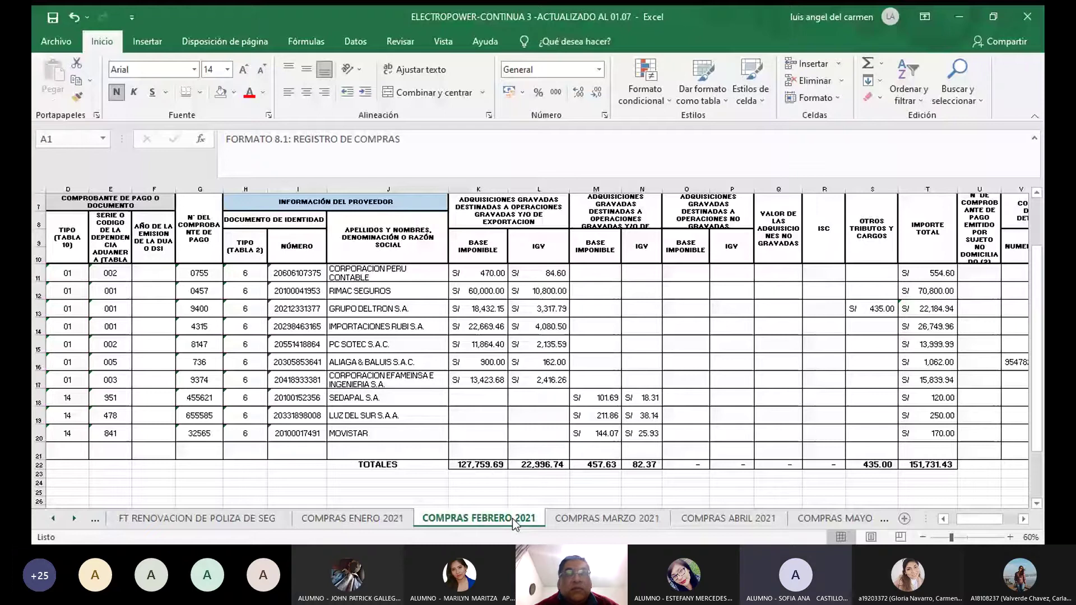
Insert a blank sheet after COMPRAS FEBRERO 2021 and go back to February's register, enlarged to 90%.
left_click(905, 519)
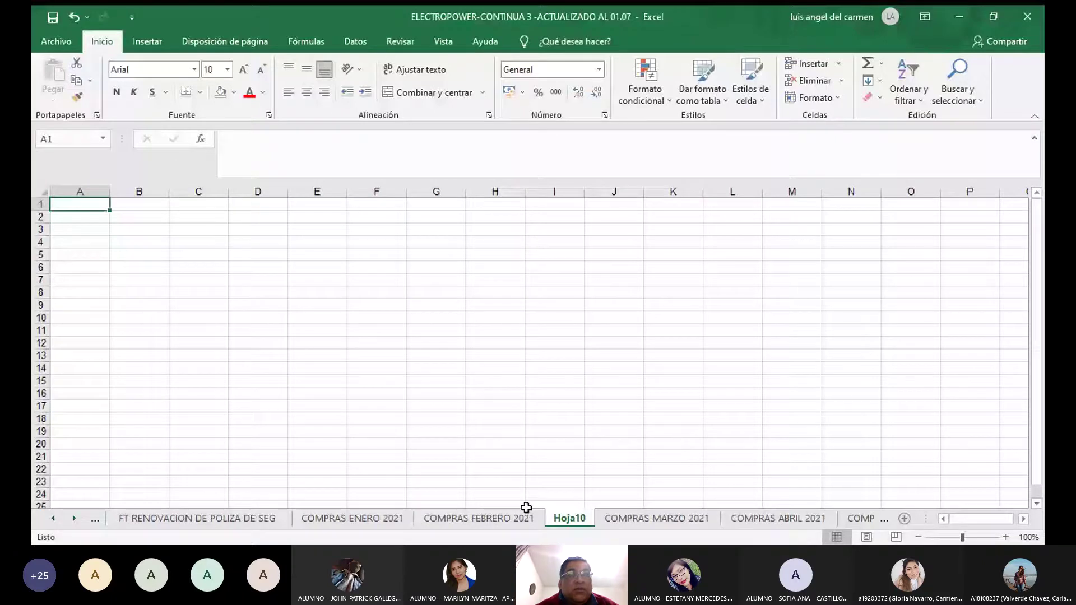
left_click(526, 516)
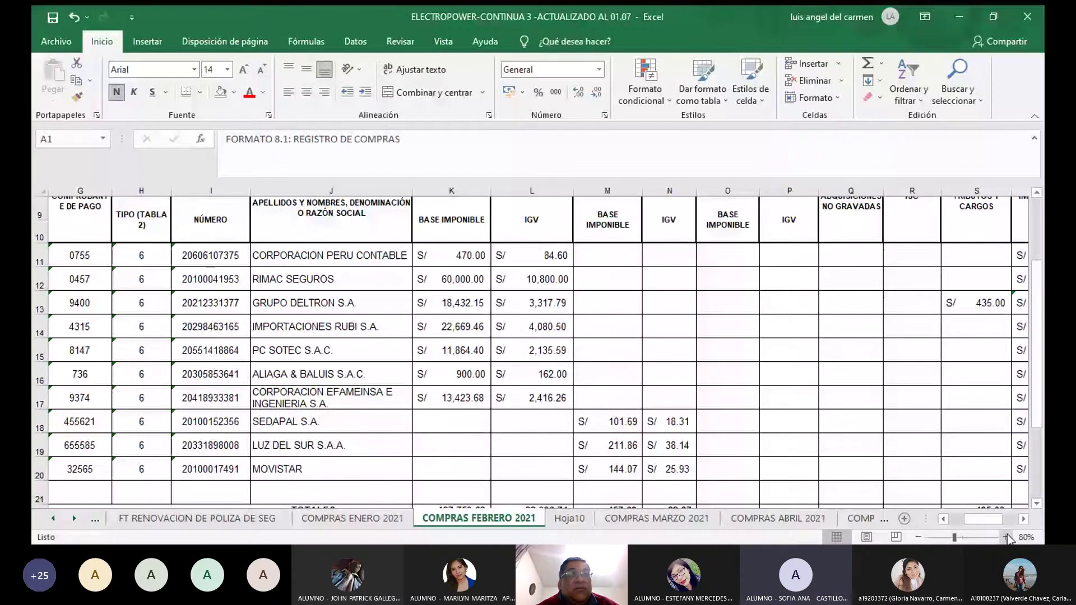
left_click(1006, 537)
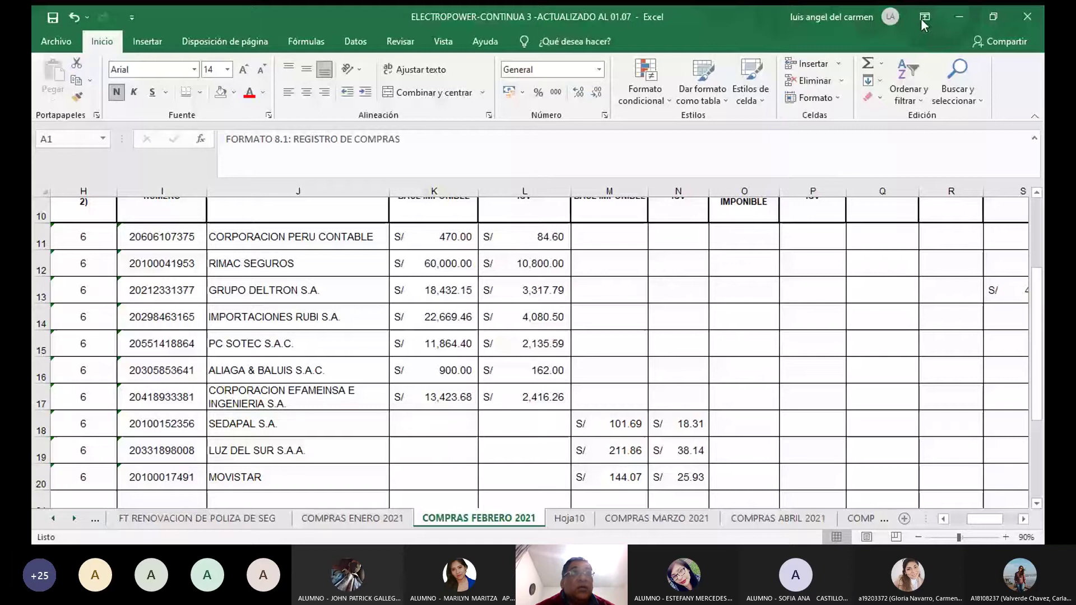
Look over February's purchase amounts and check the GRUPO CENTENARIO J&L E.I.R.L. entry in COMPRAS ENERO 2021.
left_click(1022, 521)
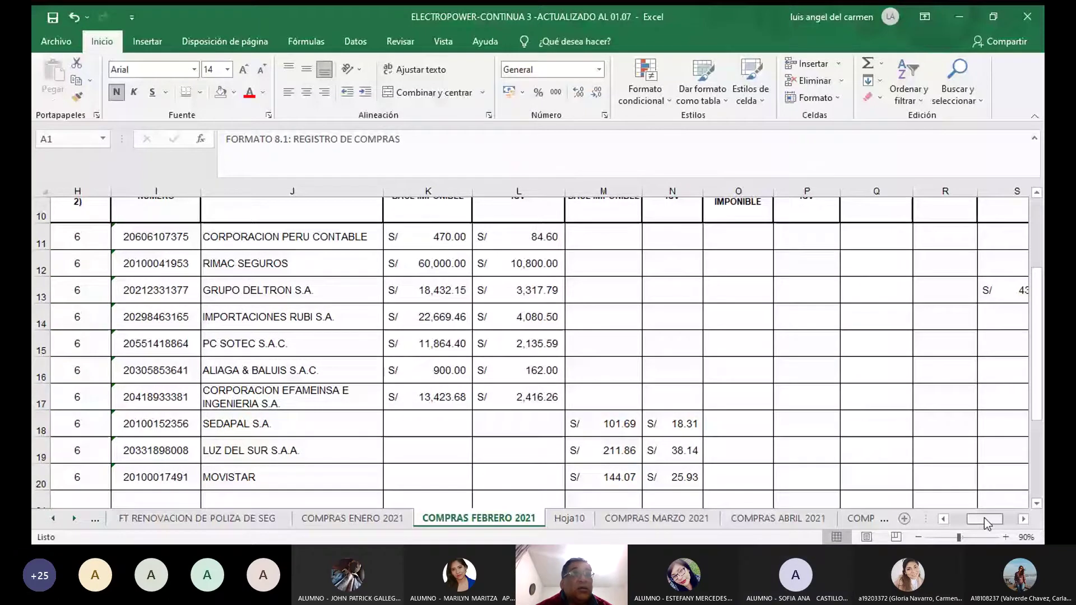
left_click_drag(984, 517, 979, 511)
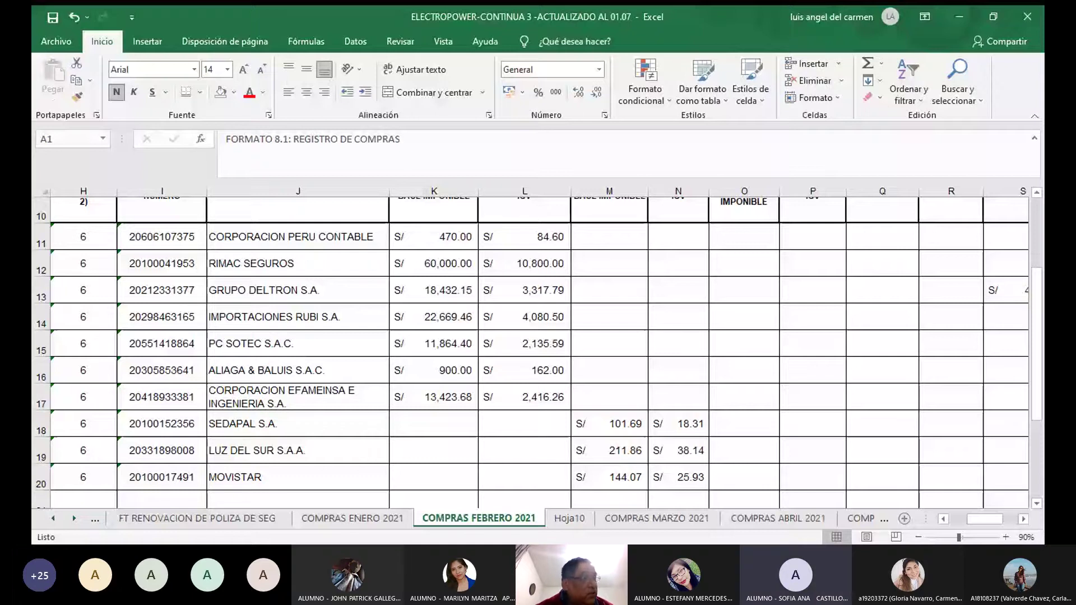
key("ctrl+Page_Up")
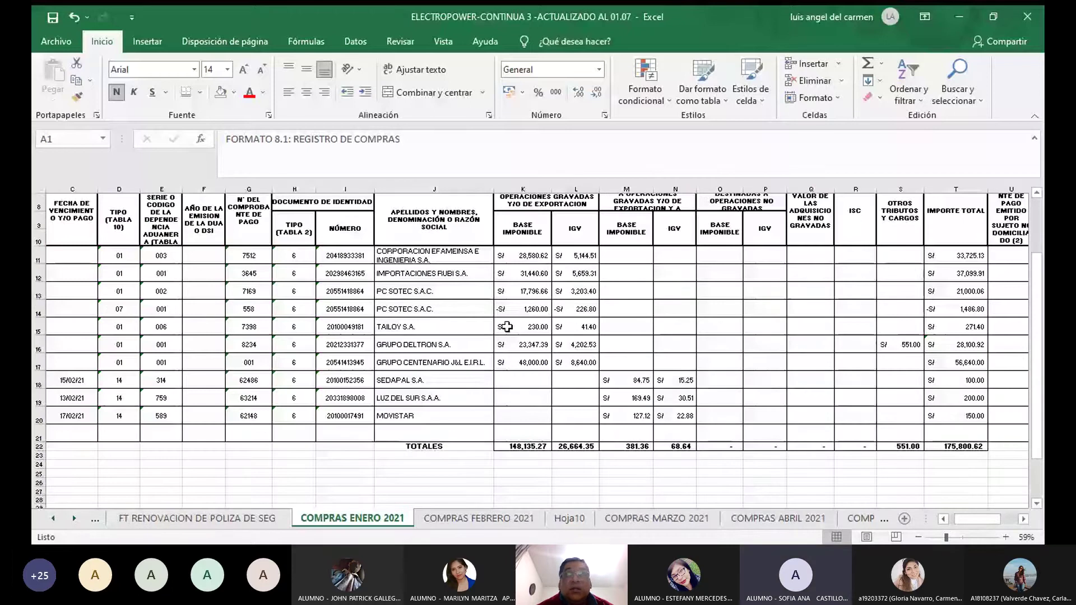
left_click(470, 360)
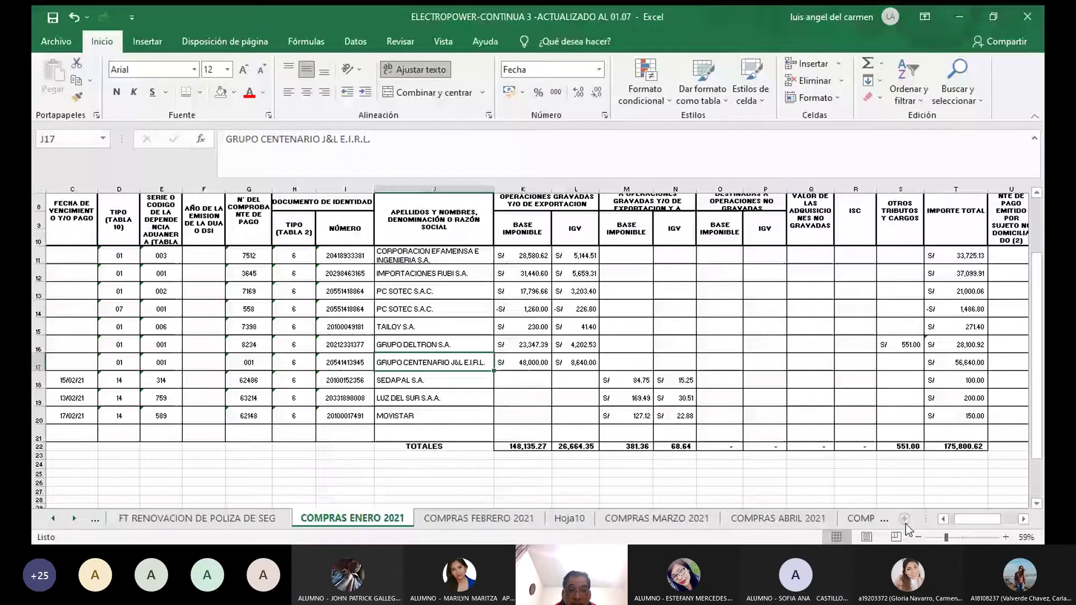
Switch to the PEPS ELECTROPOWER workbook and read April's TELEVISORES LG inventory card from its heading to the movements.
scroll(905, 524, "up", 1)
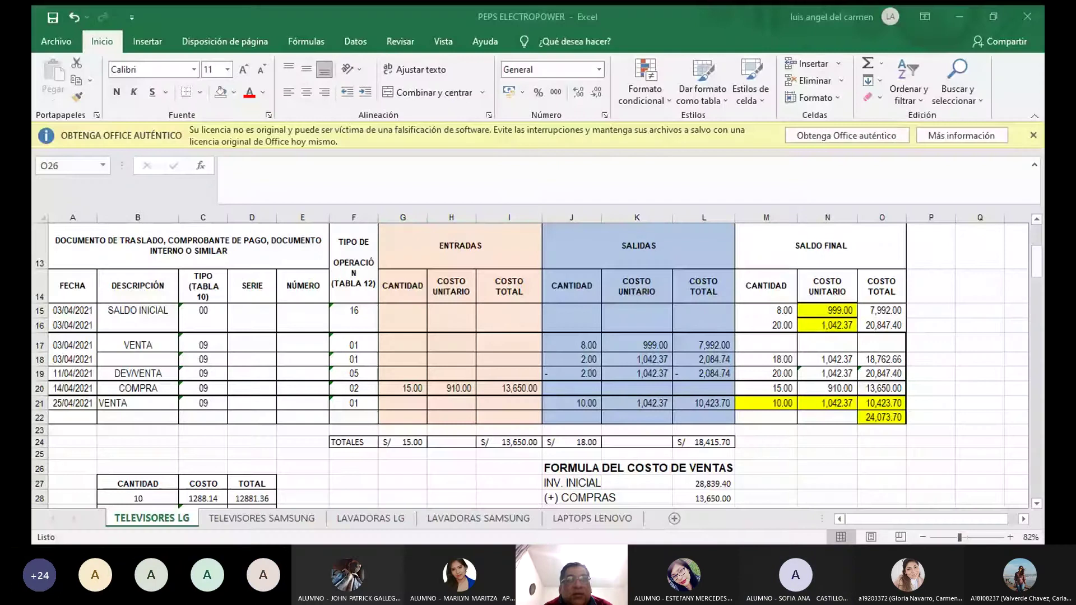
scroll(224, 441, "up", 2)
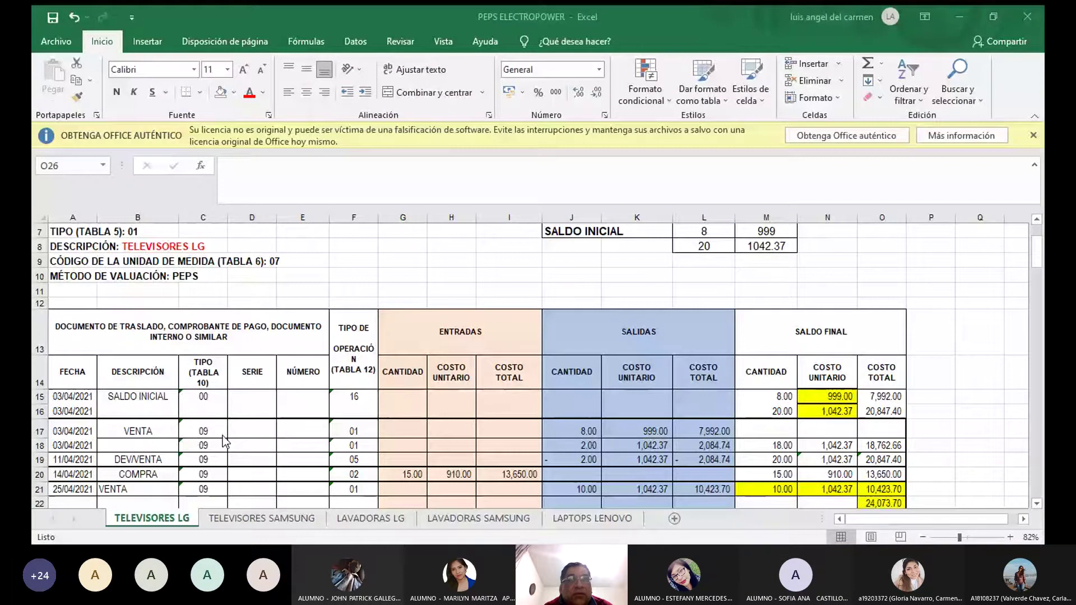
scroll(332, 374, "up", 2)
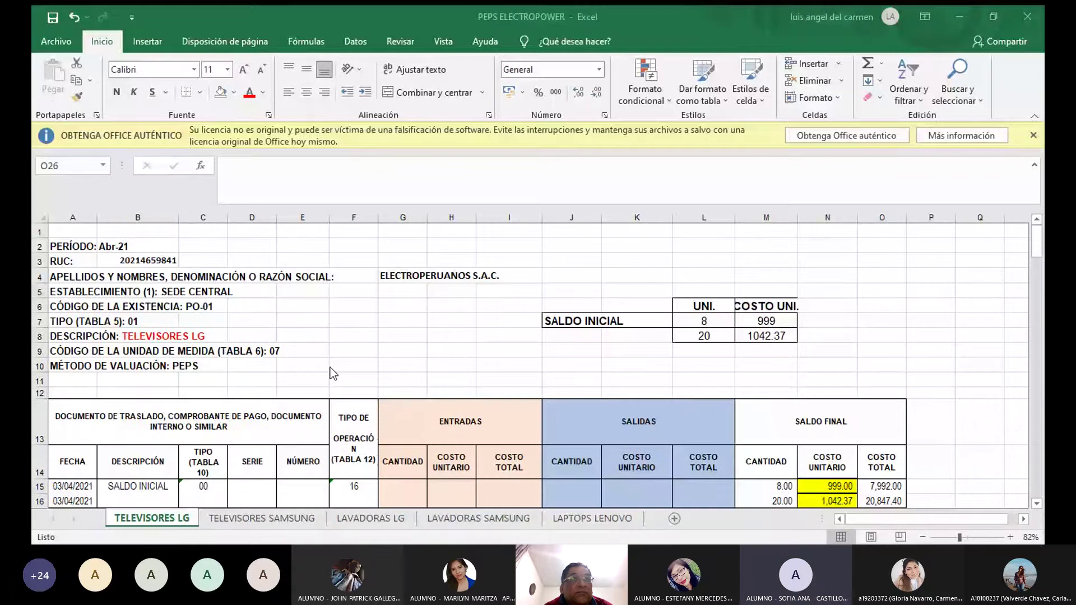
scroll(332, 374, "down", 1)
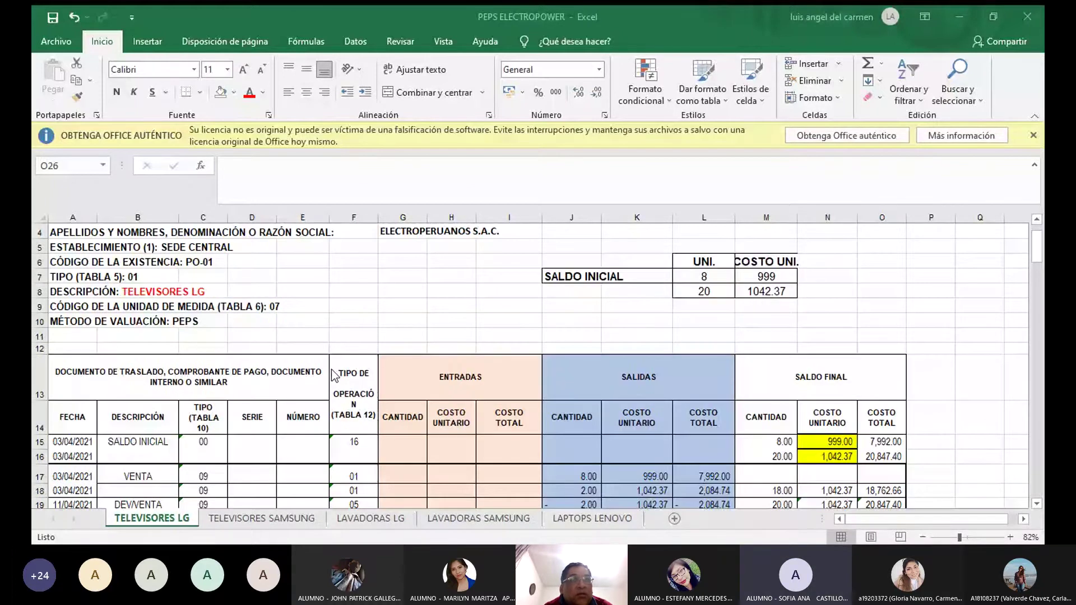
scroll(335, 374, "down", 2)
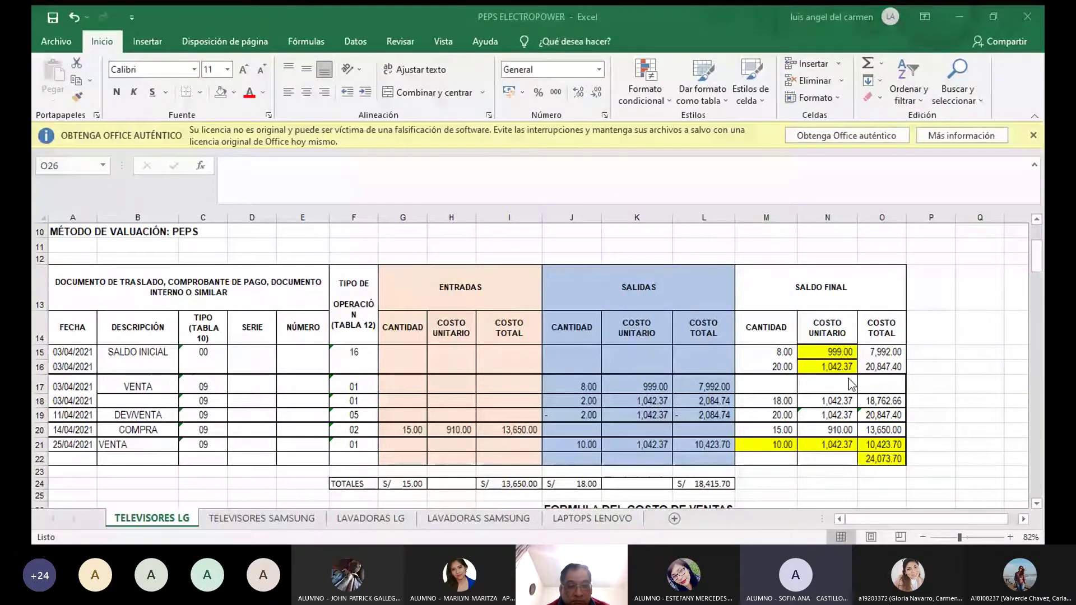
Examine the totals, cost of sales formula and income statement below April's TELEVISORES LG card.
scroll(520, 451, "down", 1)
scroll(520, 449, "down", 1)
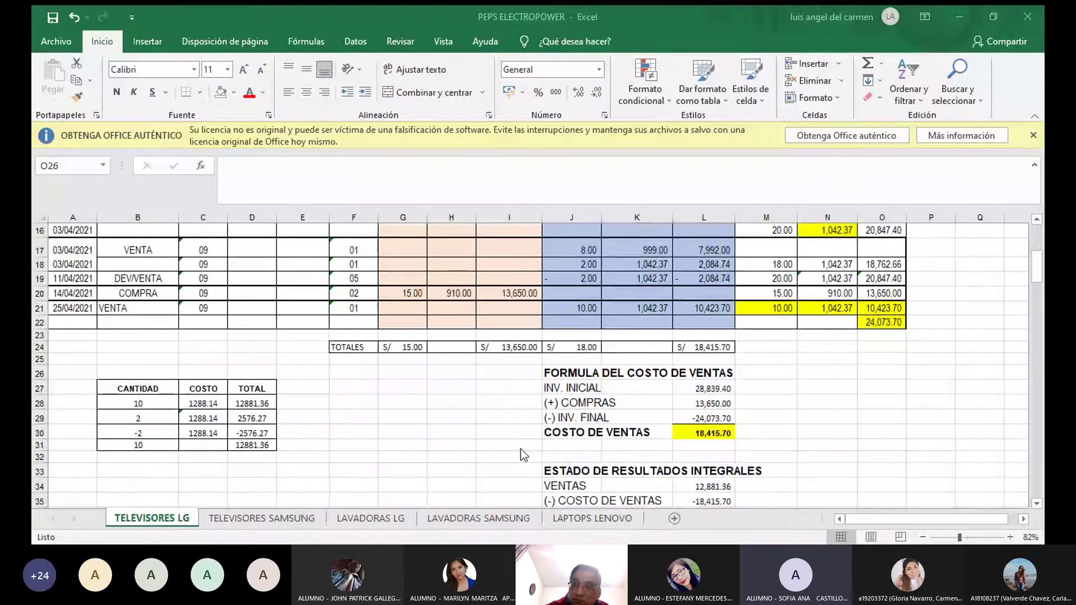
scroll(520, 449, "down", 2)
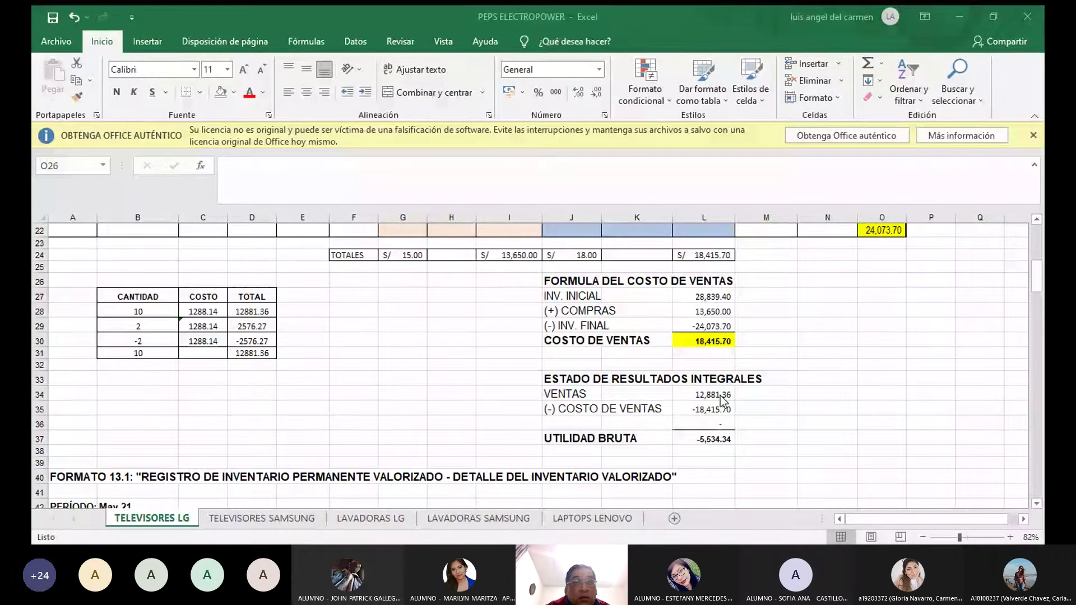
scroll(722, 400, "up", 1)
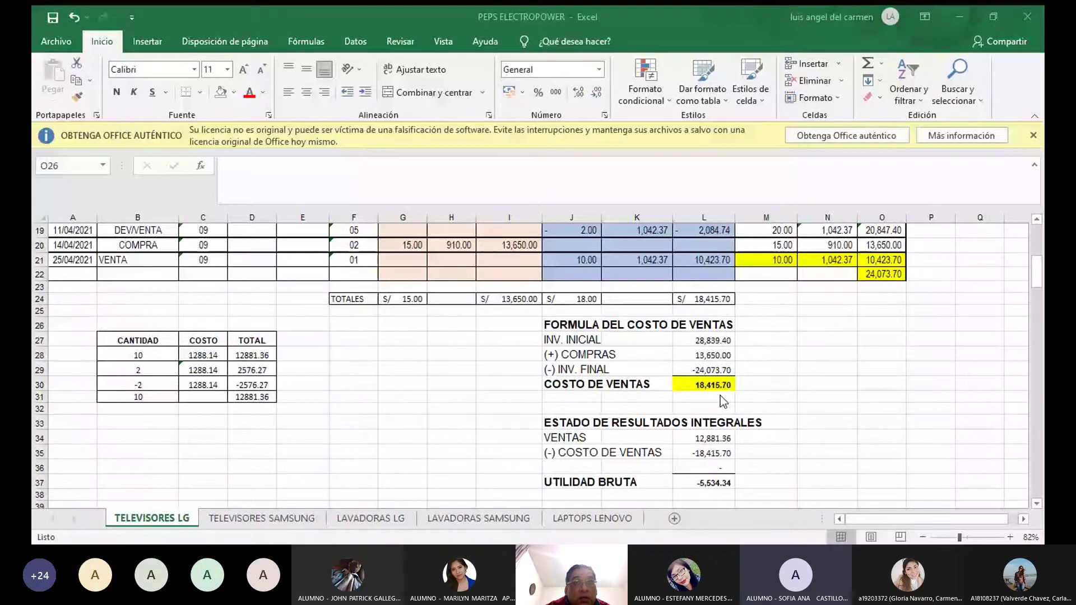
Compare May's opening balance for TELEVISORES LG with April's figures and inspect the formula behind April's UTILIDAD BRUTA.
scroll(720, 396, "down", 5)
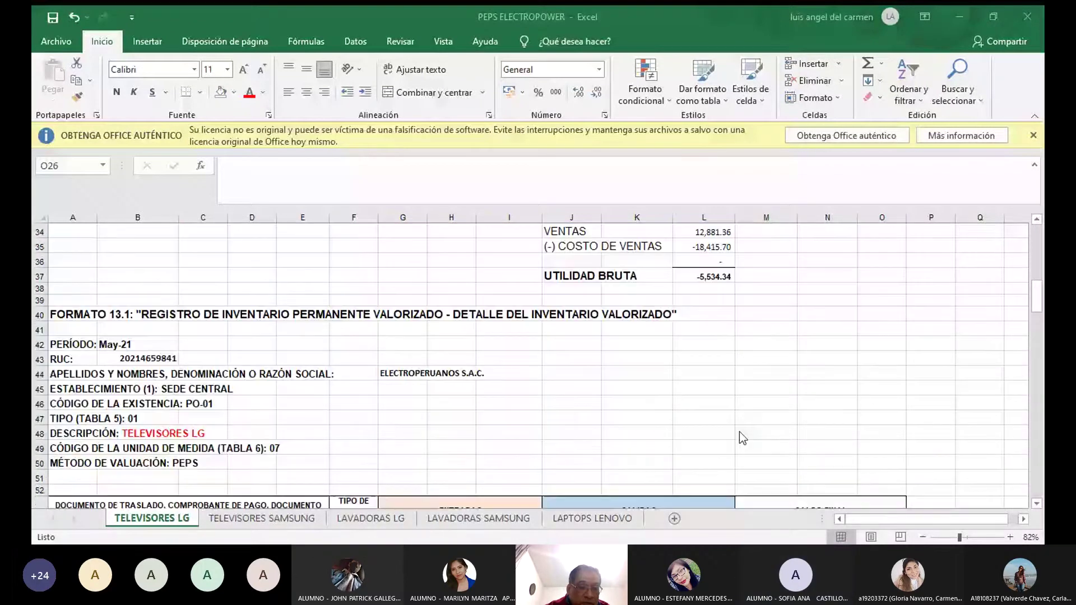
scroll(740, 433, "down", 3)
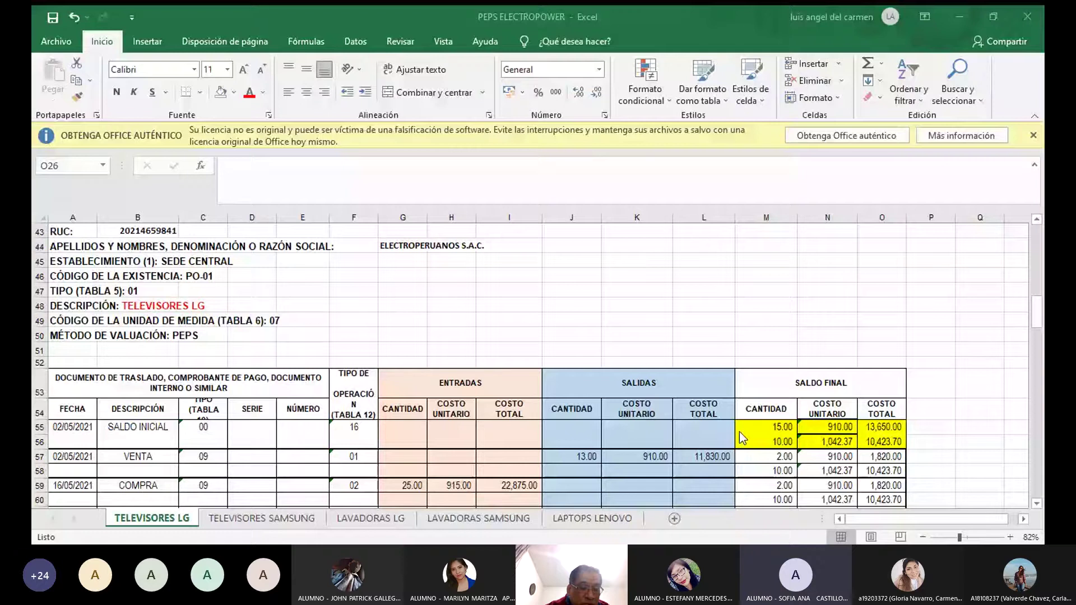
scroll(738, 433, "up", 9)
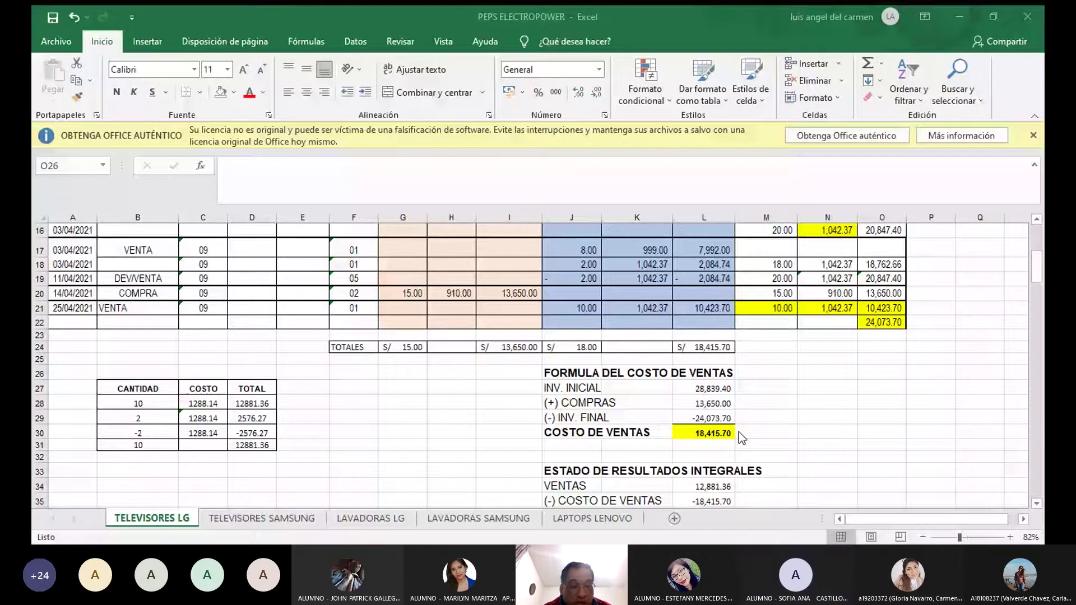
scroll(738, 431, "down", 2)
left_click(723, 440)
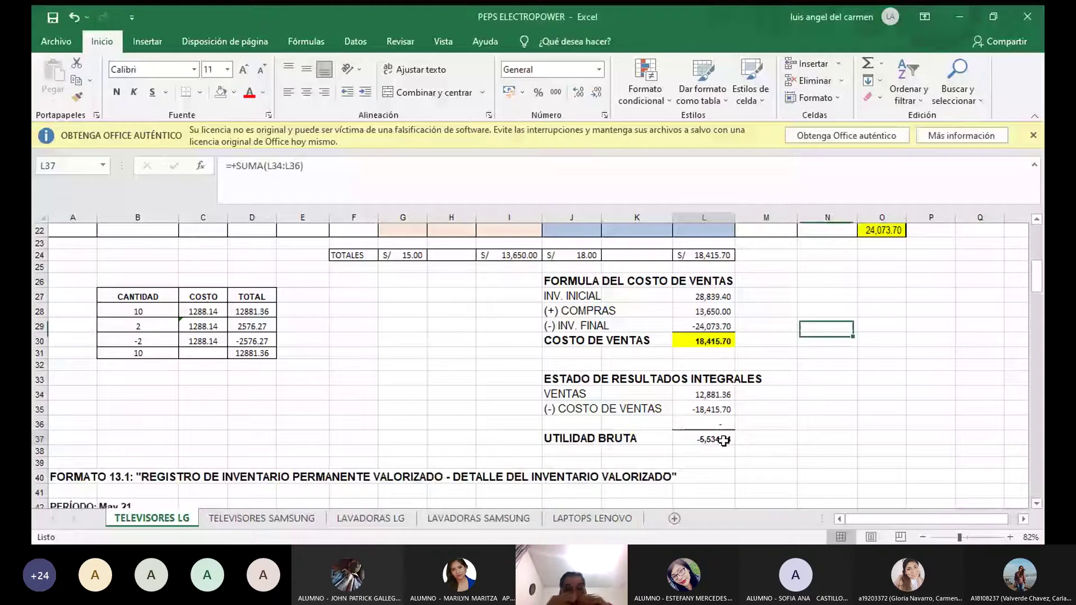
scroll(798, 408, "down", 2)
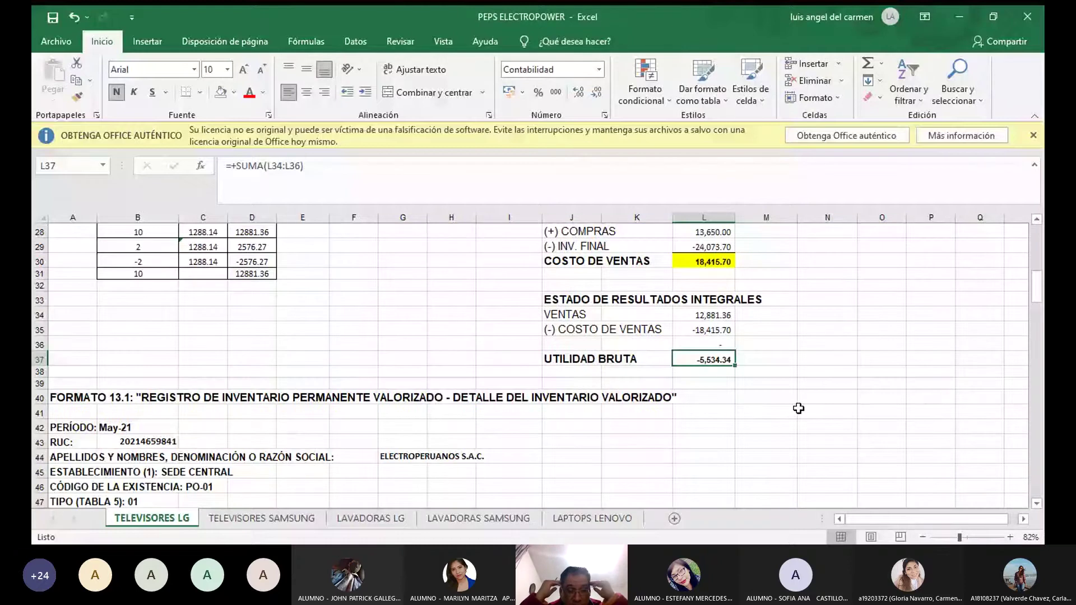
scroll(799, 409, "up", 4)
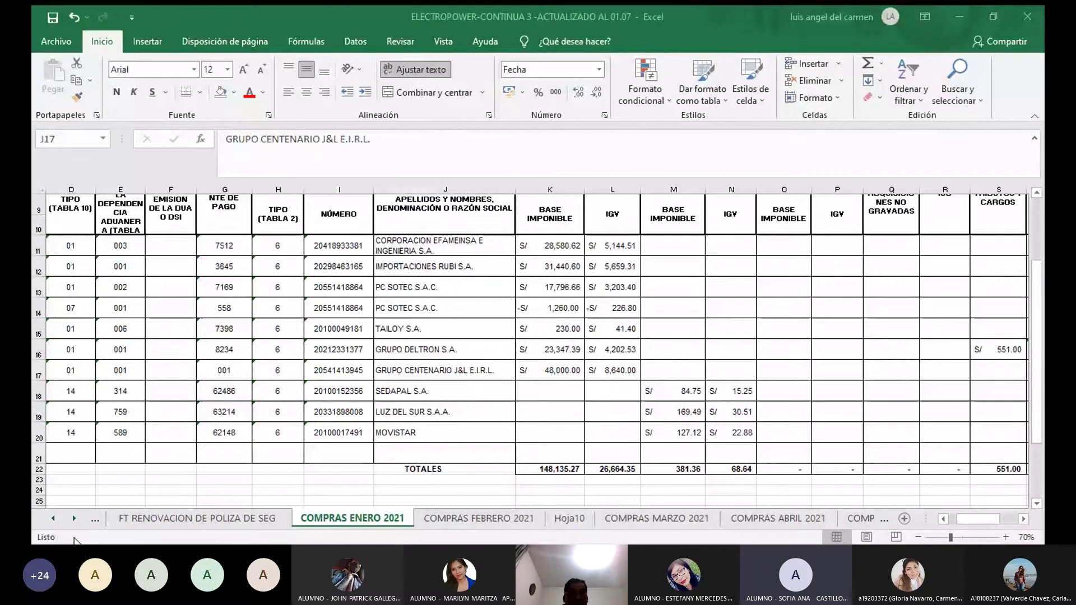
Return to the ELECTROPOWER-CONTINUA 3 workbook and display the DIARIO ABRIL sheet.
left_click(73, 518)
left_click(72, 518)
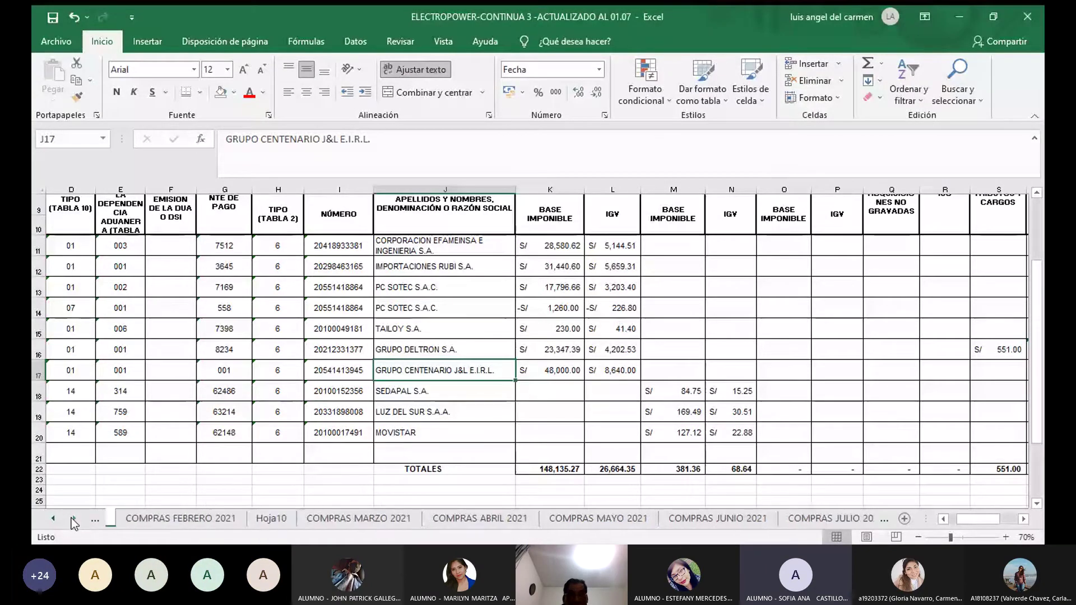
left_click(72, 519)
left_click(73, 518)
left_click(72, 518)
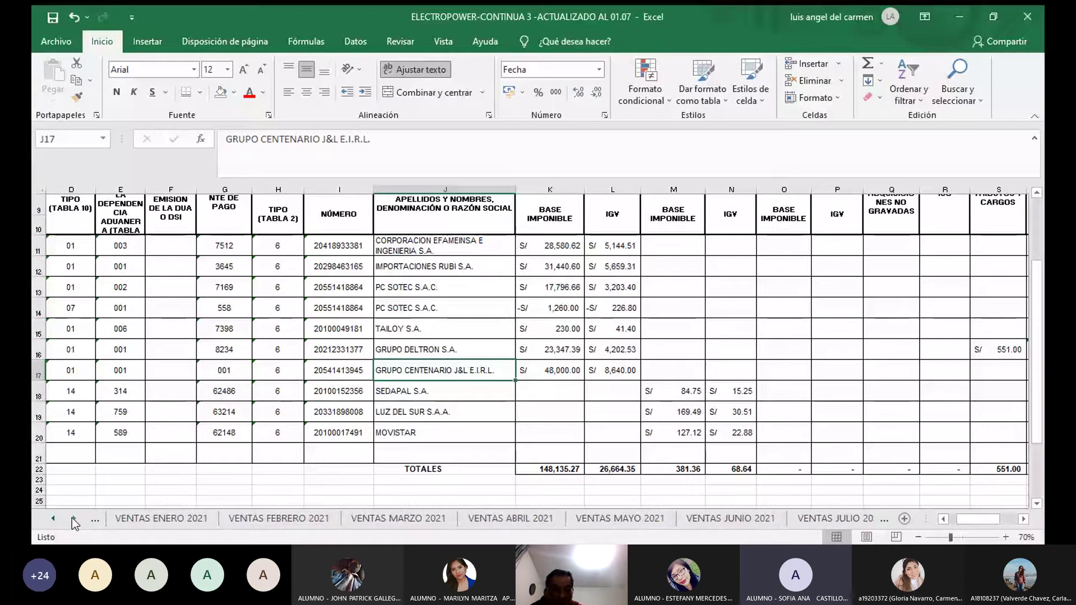
left_click(72, 518)
left_click(73, 518)
left_click(73, 519)
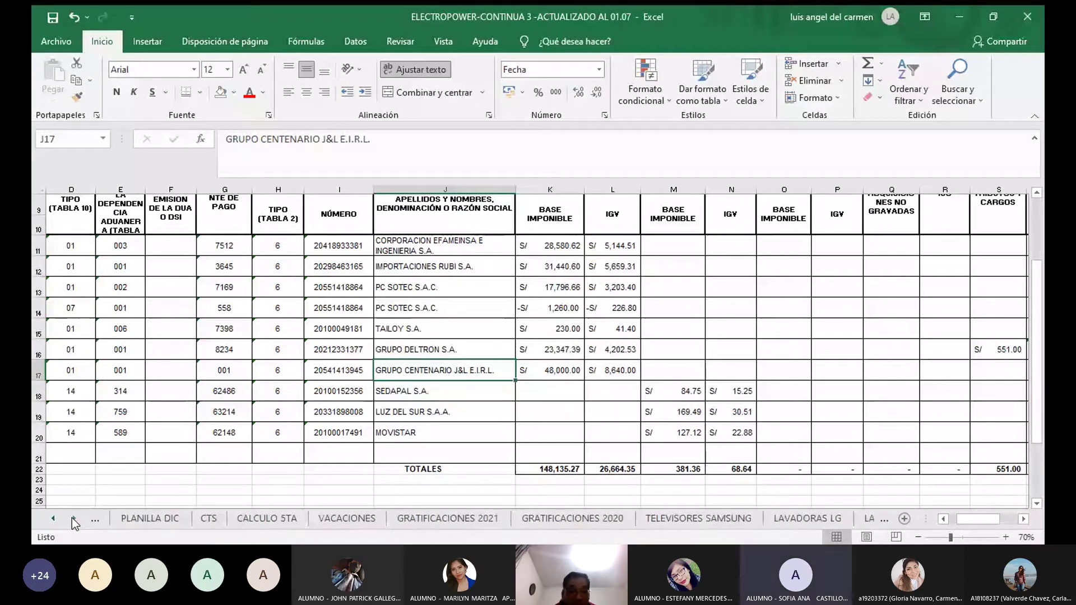
left_click(72, 518)
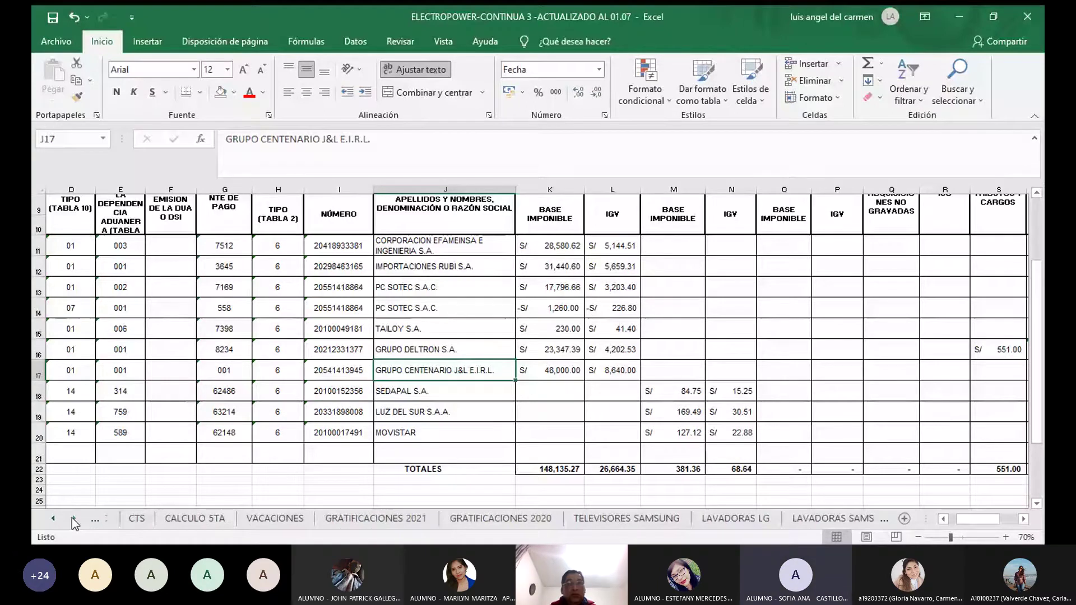
left_click(71, 517, "ctrl")
left_click(544, 507)
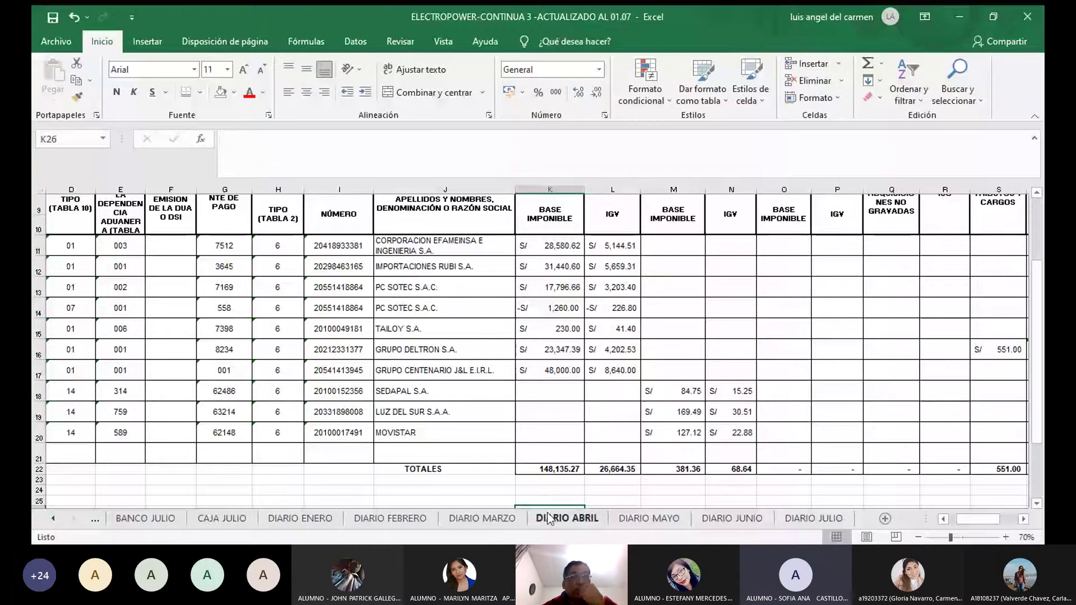
left_click(548, 518)
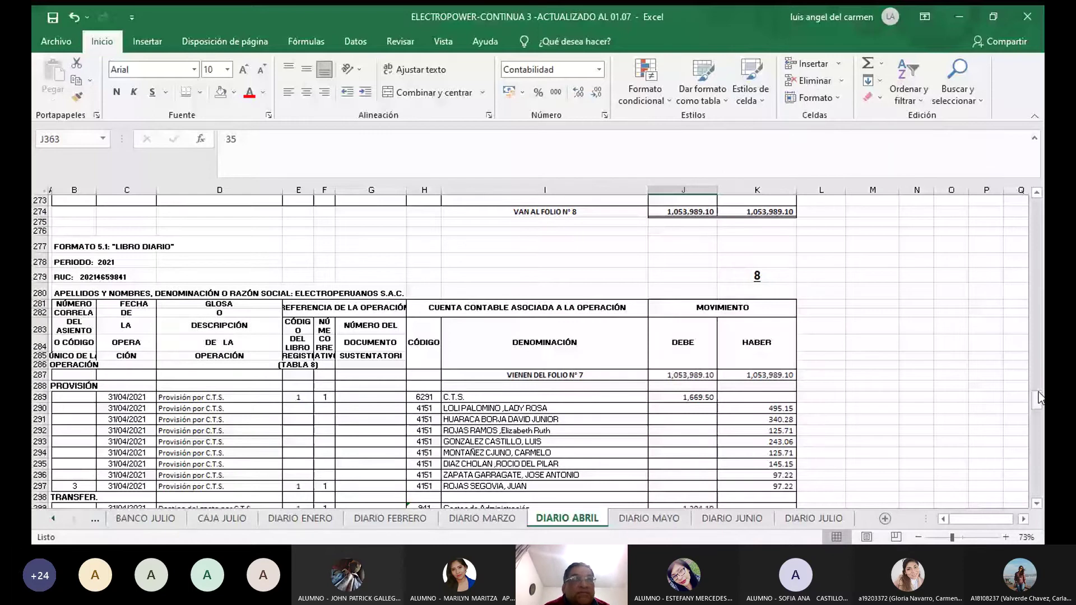
Show the April journal from its first page and enlarge it to 100% to read the opening sales entries.
left_click_drag(1038, 398, 1037, 206)
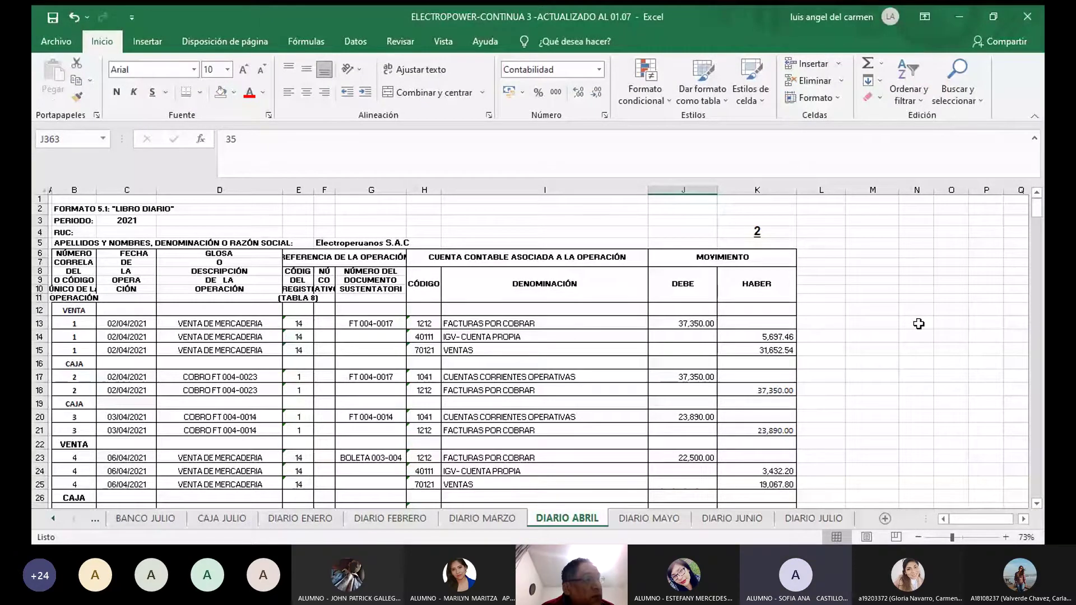
scroll(919, 324, "down", 1)
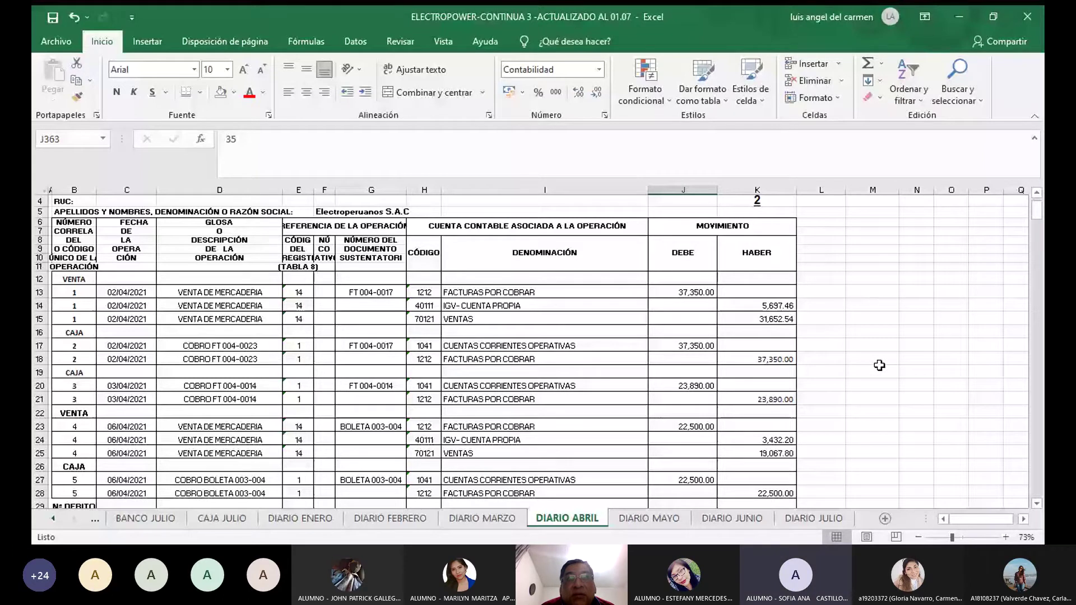
left_click(1006, 536)
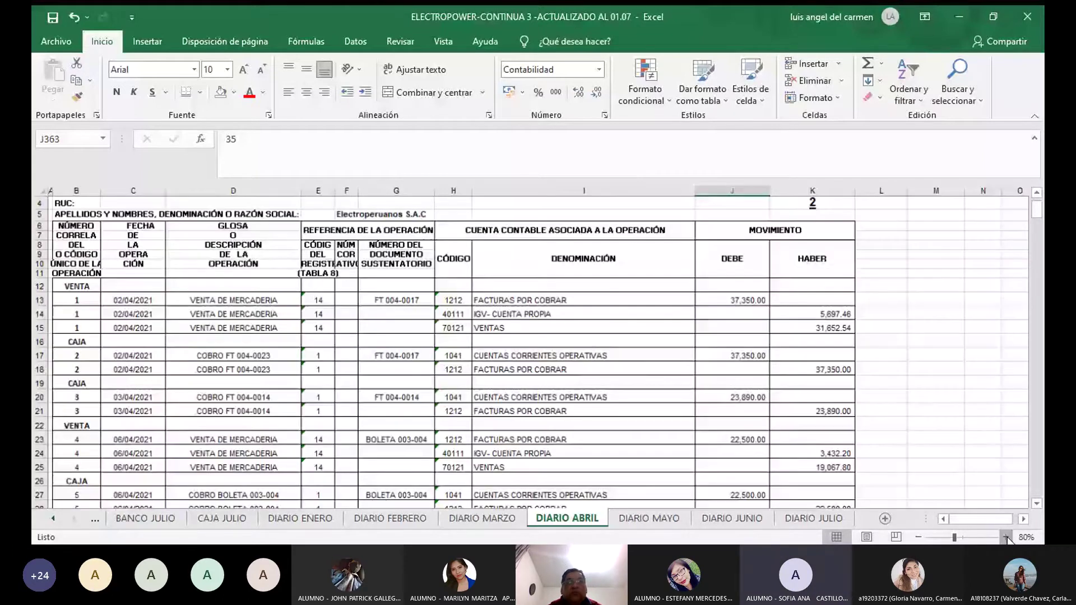
double_click(1006, 536)
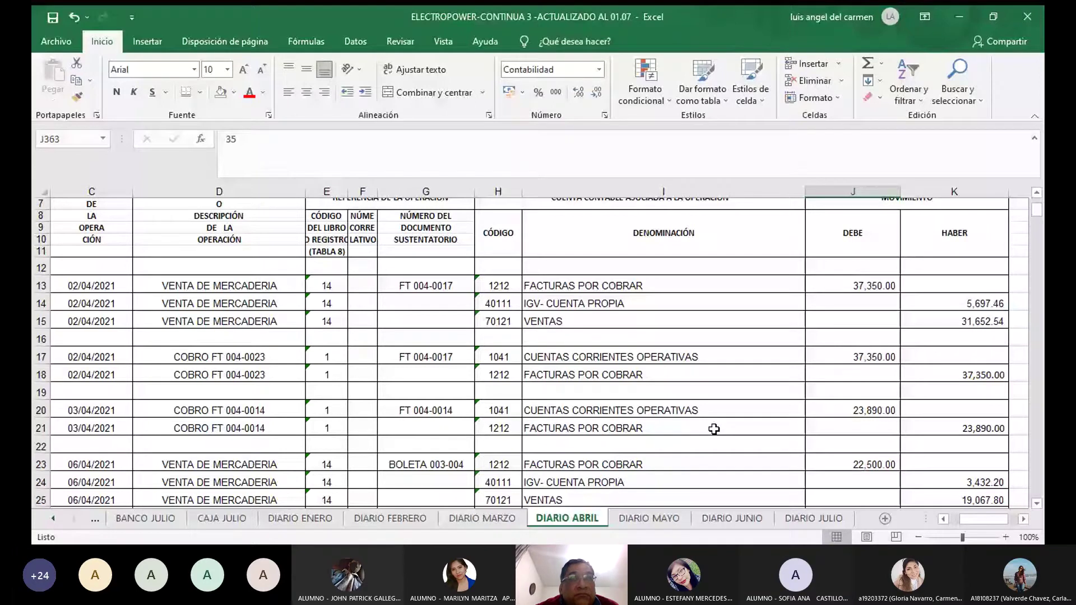
Read April's sale and collection entries down to the folio 3 carry-over, checking the debit for BOLETA 003-004.
scroll(1011, 374, "down", 1)
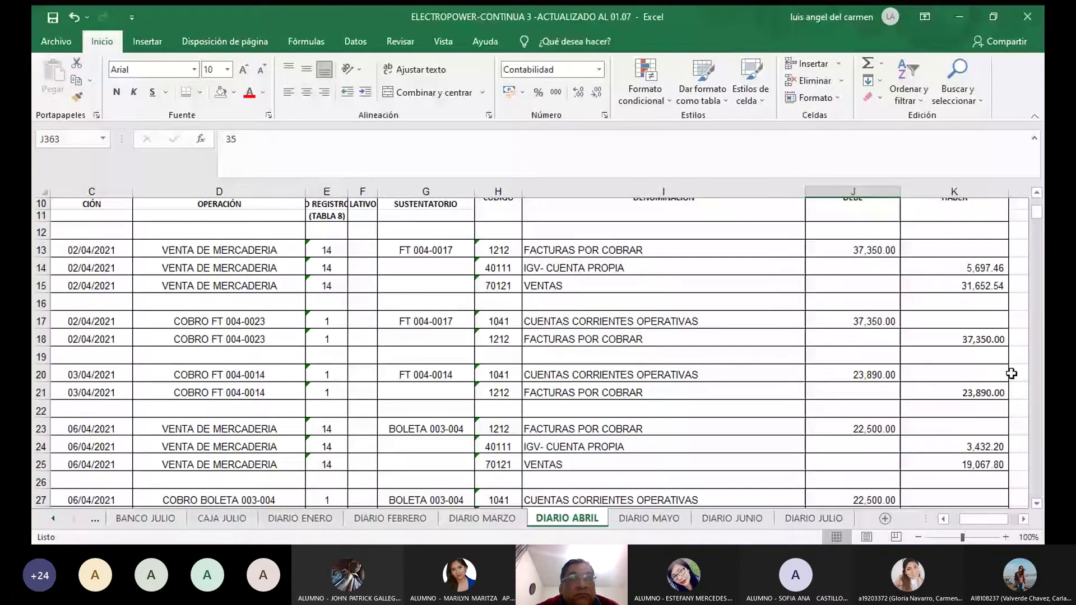
scroll(1012, 374, "down", 1)
scroll(1020, 392, "down", 2)
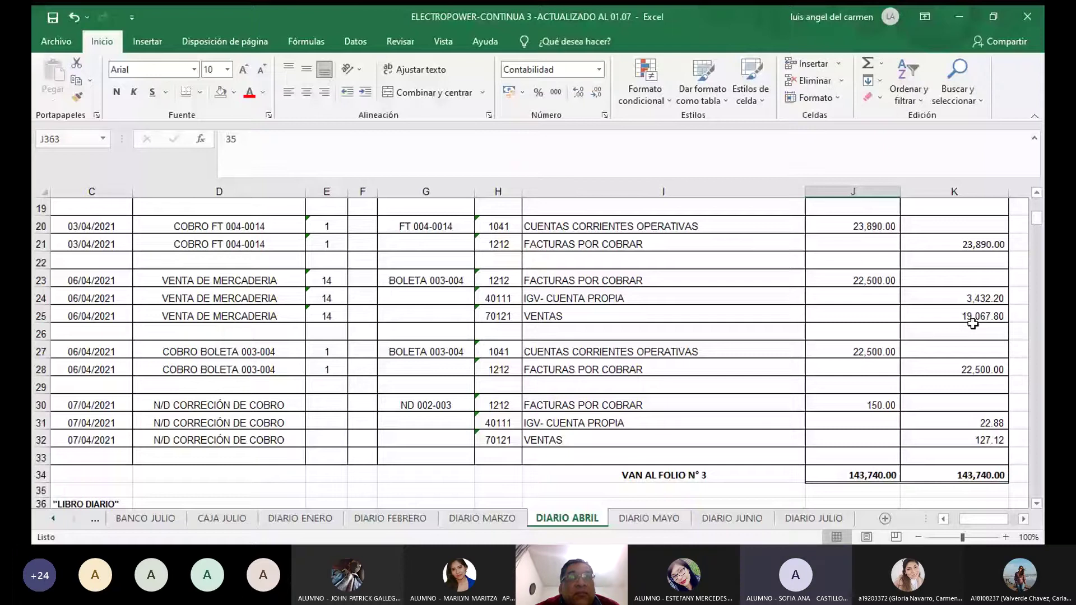
left_click(888, 280)
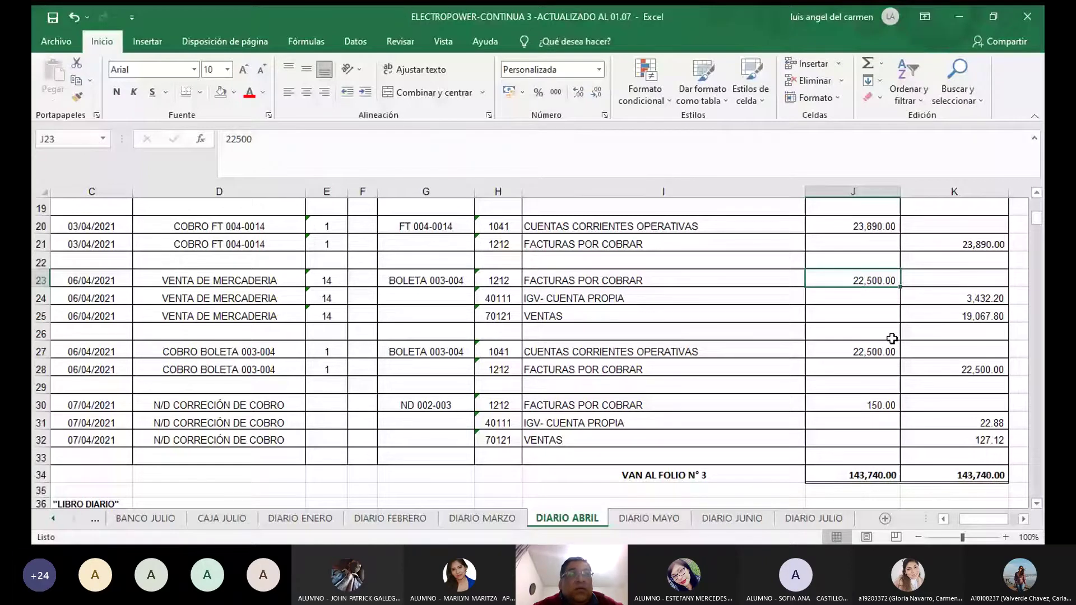
scroll(892, 338, "down", 1)
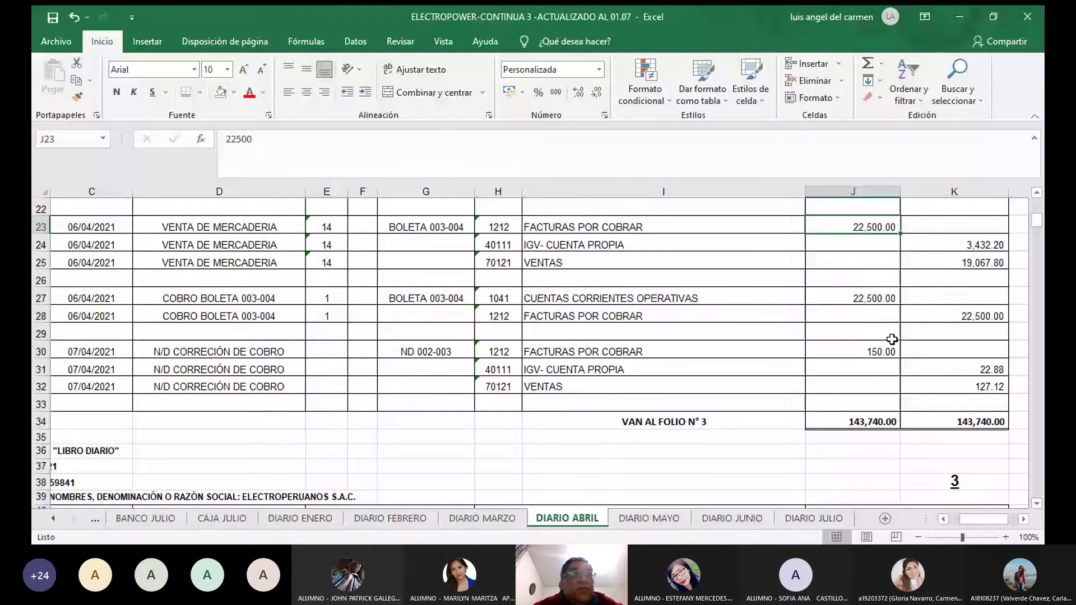
Read April's folio 3 journal entries, from the collection of ND 002-003 through NC 001-0004 to the folio 4 carry-over.
scroll(891, 339, "down", 2)
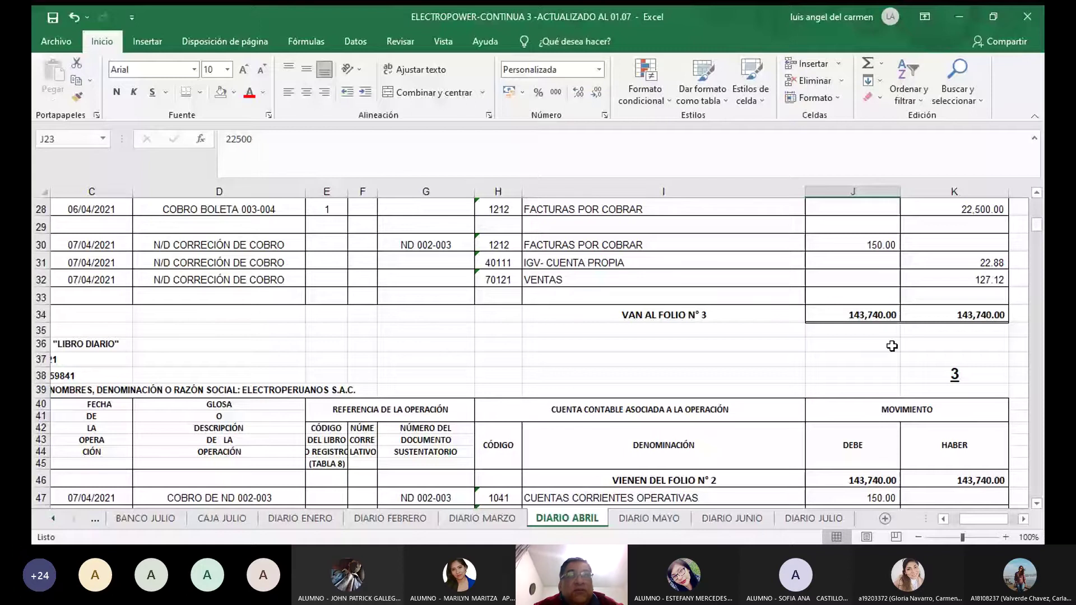
scroll(891, 346, "down", 5)
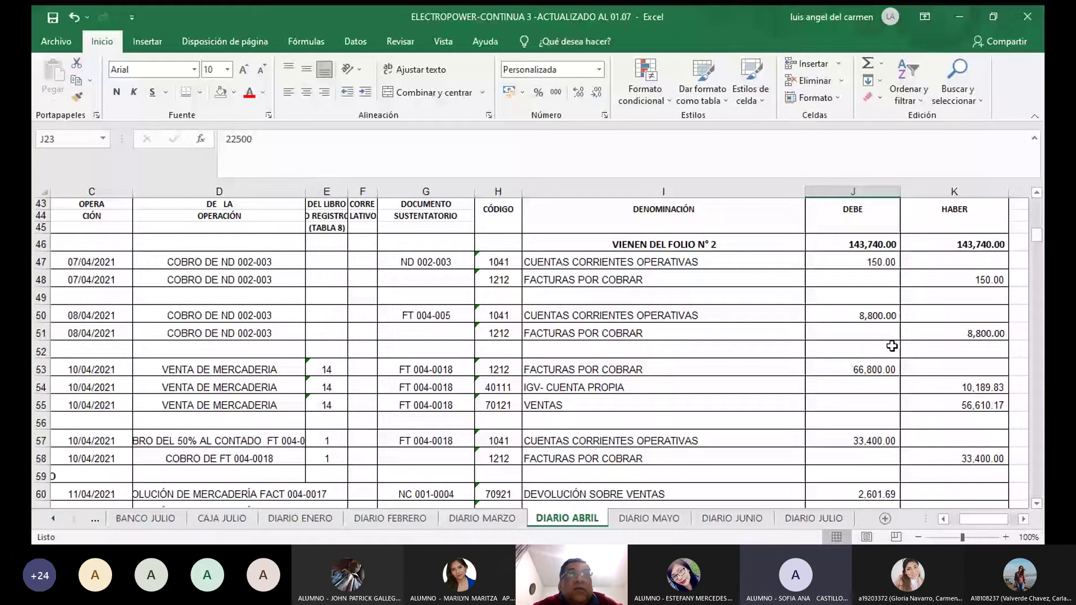
scroll(891, 346, "down", 1)
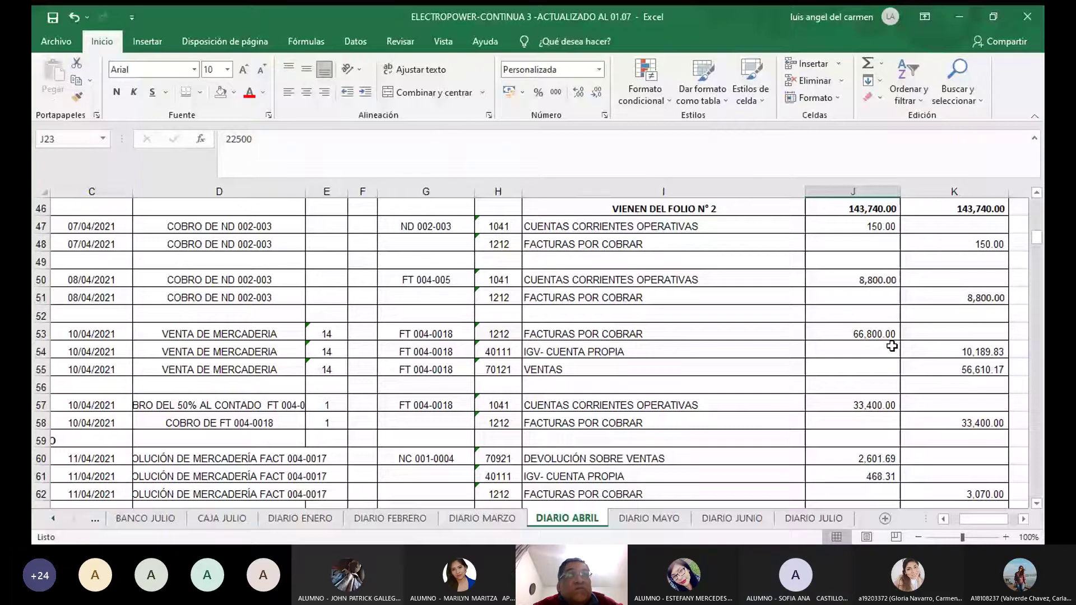
scroll(891, 346, "down", 1)
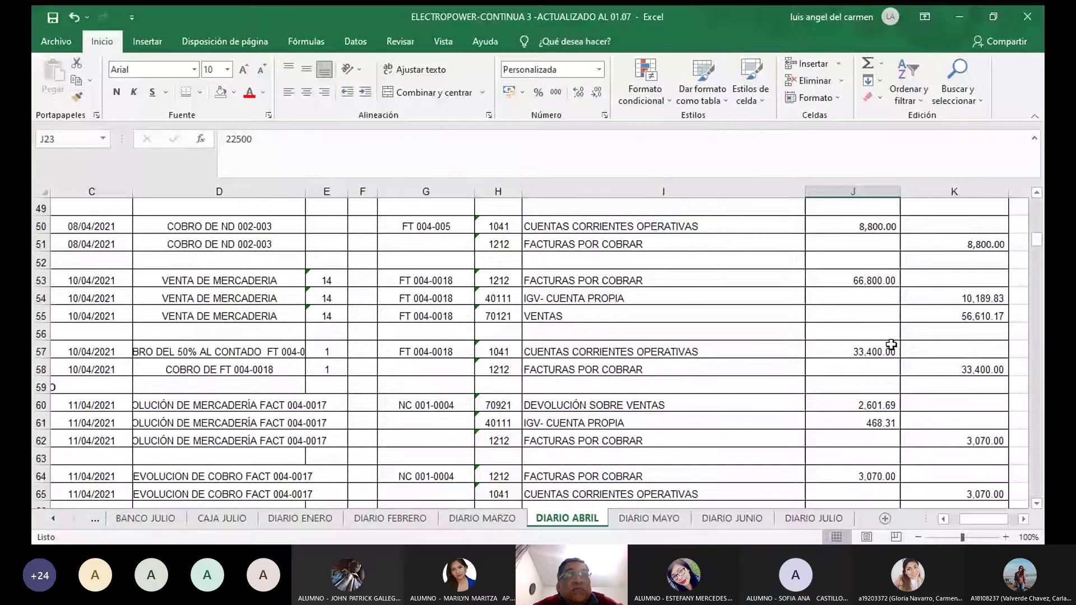
scroll(863, 350, "down", 1)
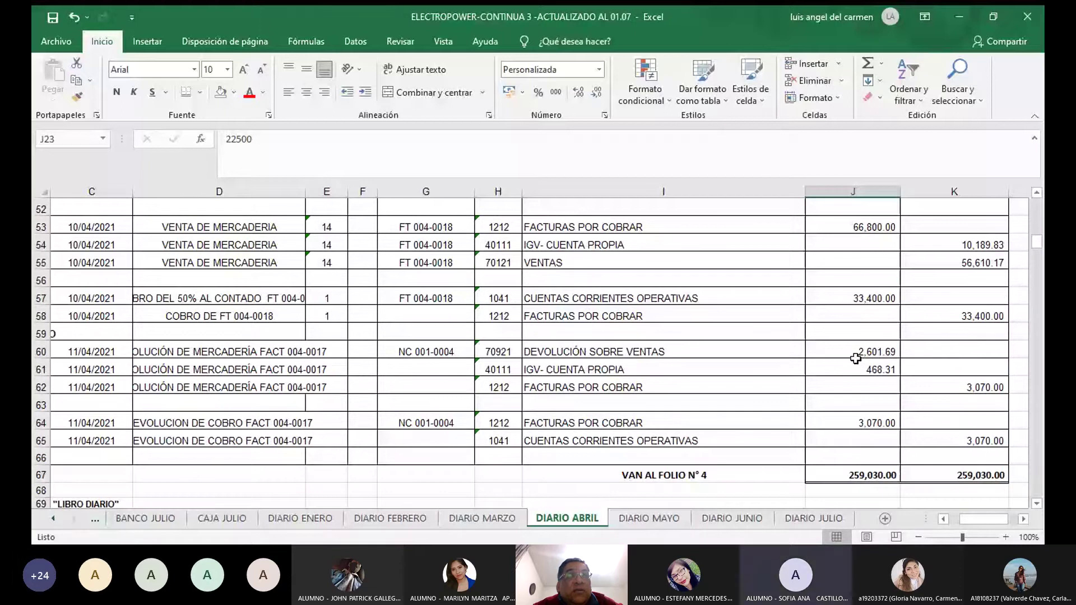
scroll(856, 358, "down", 1)
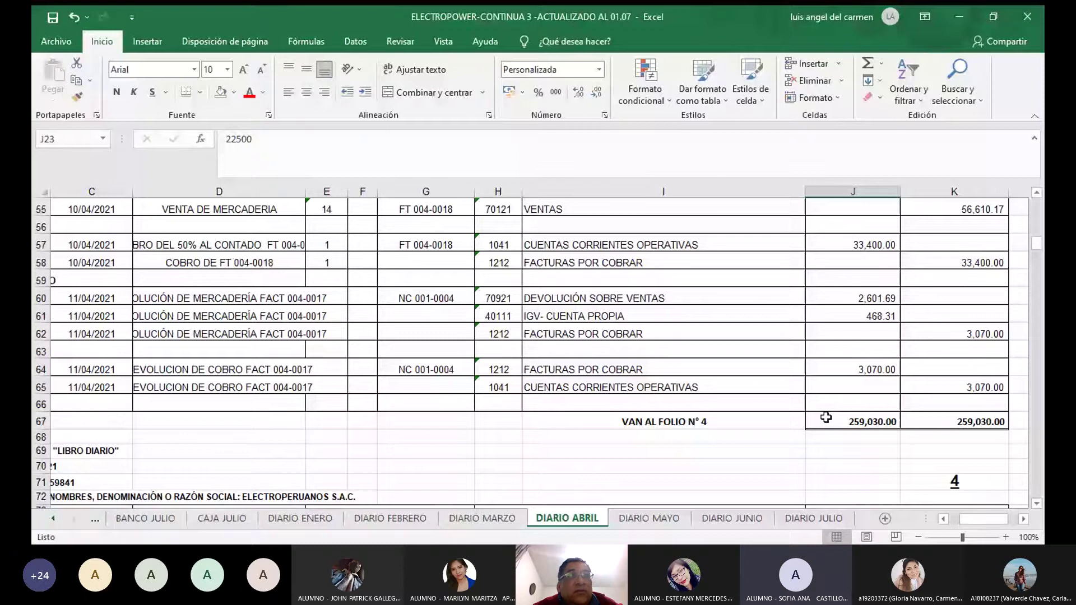
Review the purchase, sale and payment entries in folios 4 and 5 and the utility receipts in folio 6.
scroll(825, 417, "down", 7)
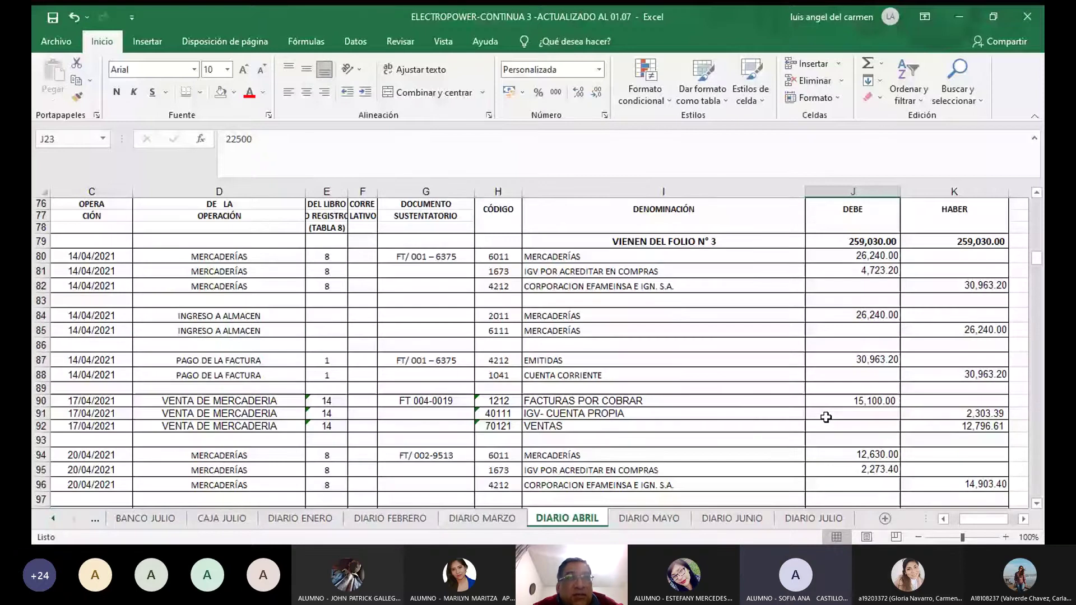
scroll(826, 417, "down", 6)
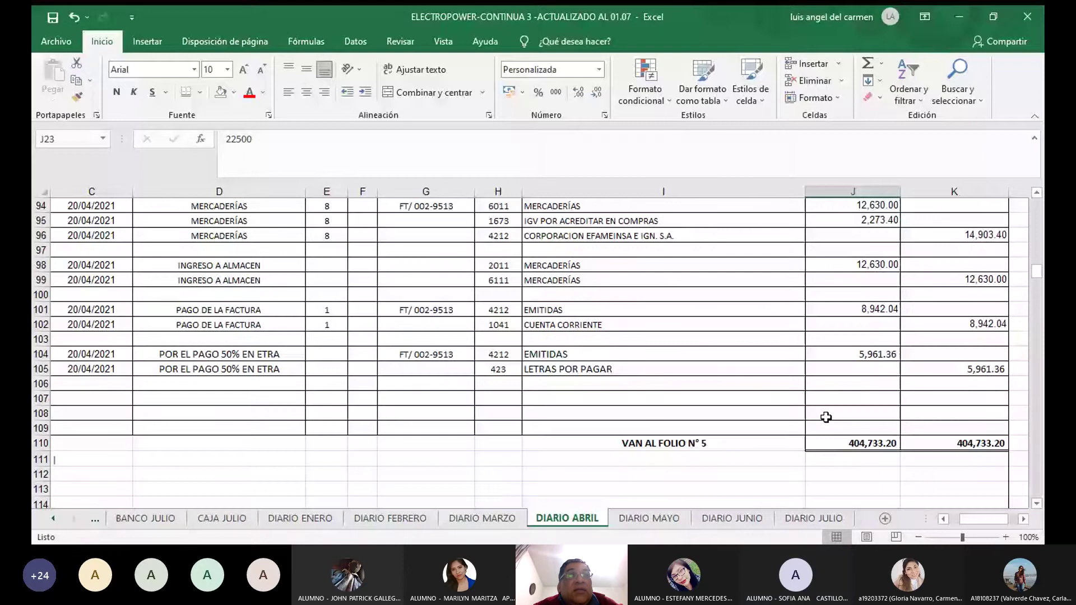
scroll(826, 417, "down", 16)
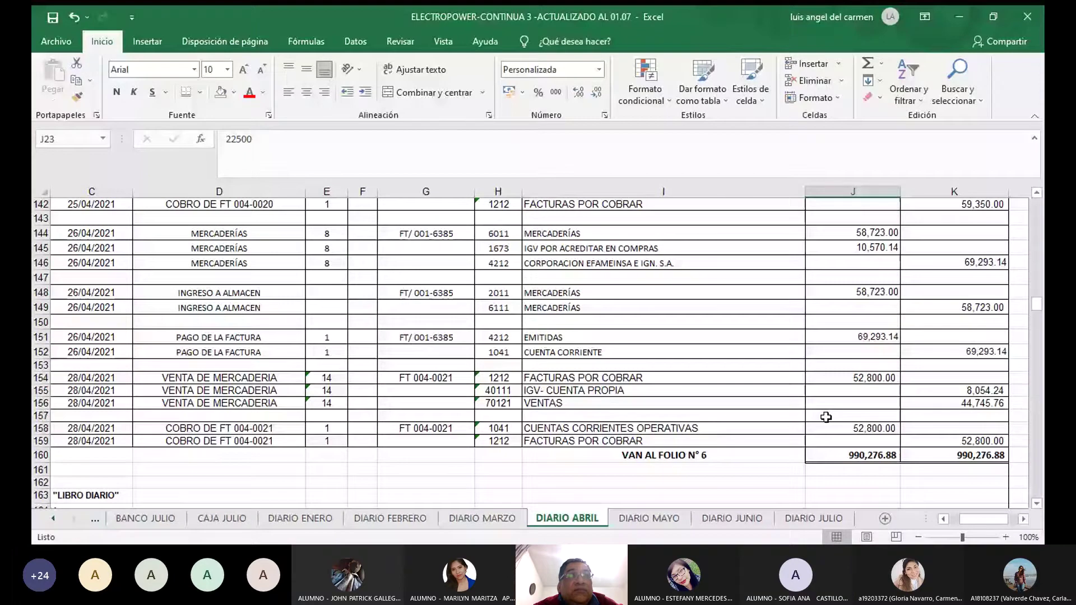
scroll(826, 417, "down", 9)
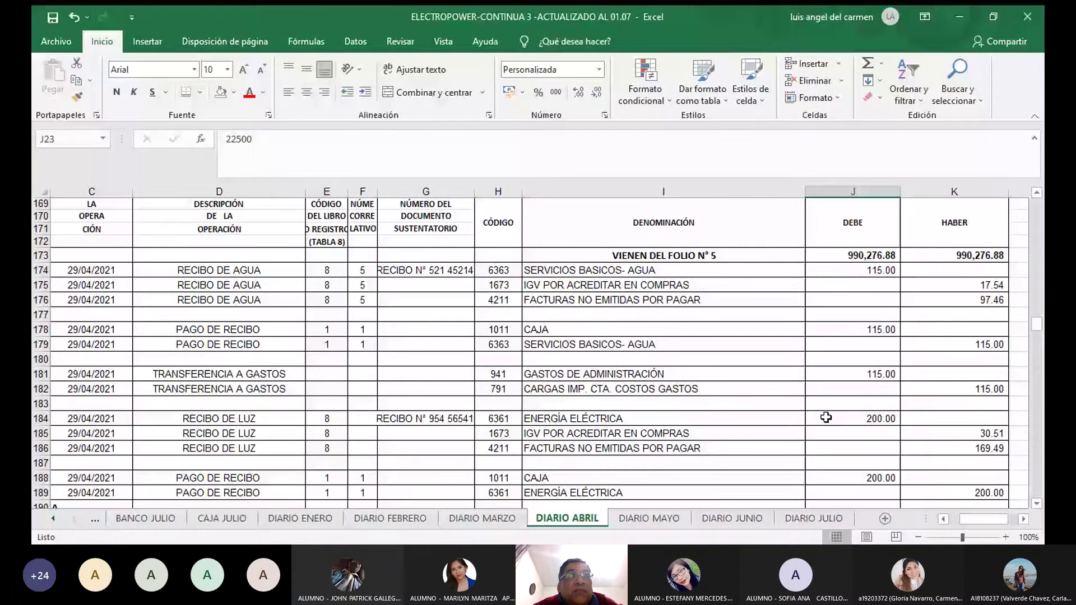
scroll(826, 417, "down", 3)
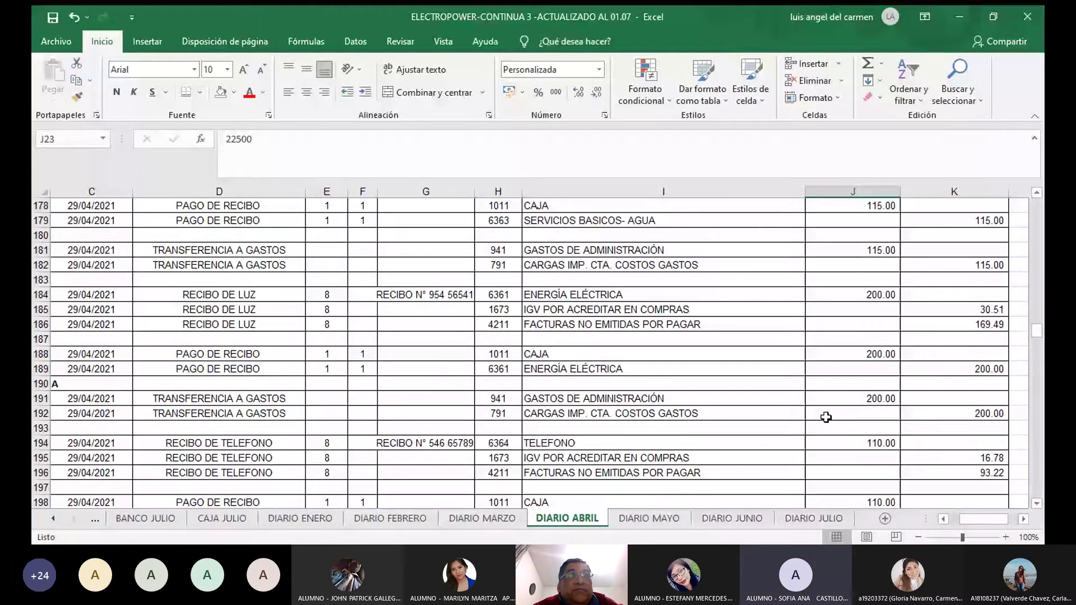
scroll(826, 417, "down", 4)
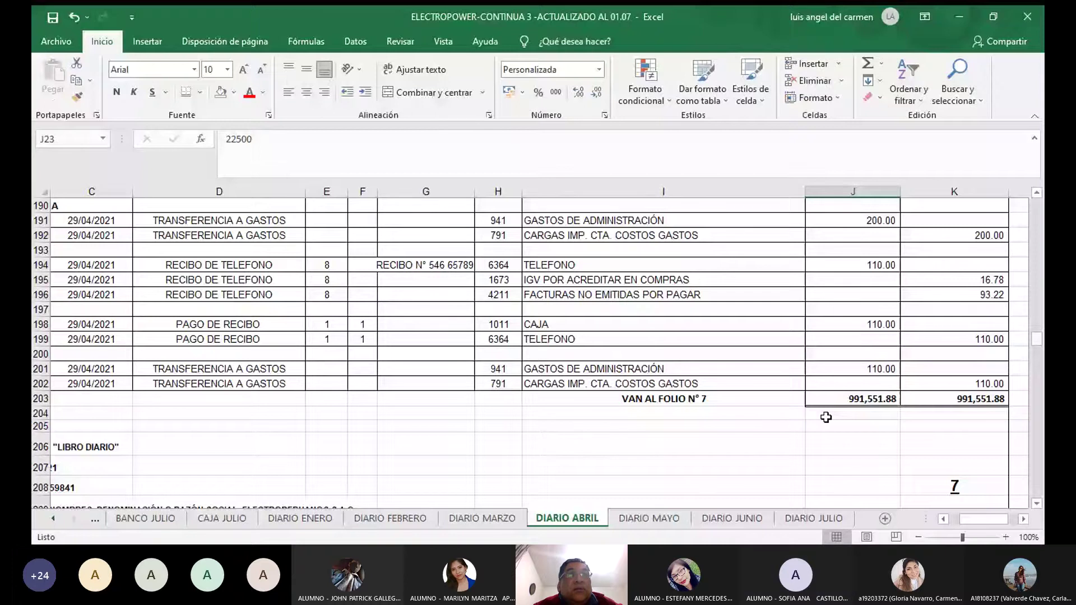
Go back to the start of folio 5 and examine the 24/04/2021 merchandise purchase entries for FT/ 003-9879.
scroll(826, 417, "up", 9)
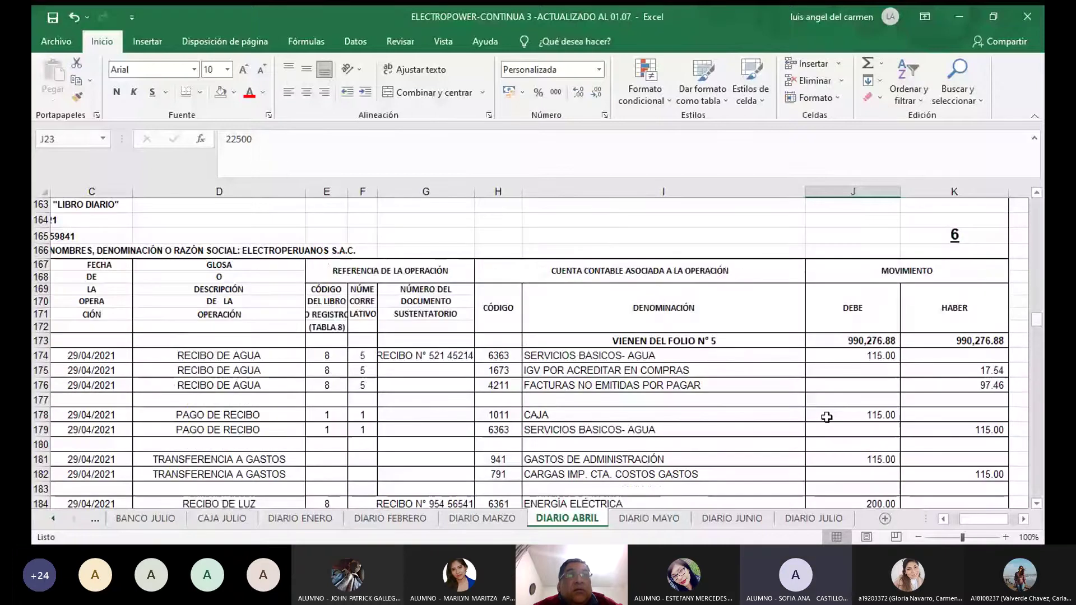
scroll(826, 417, "up", 5)
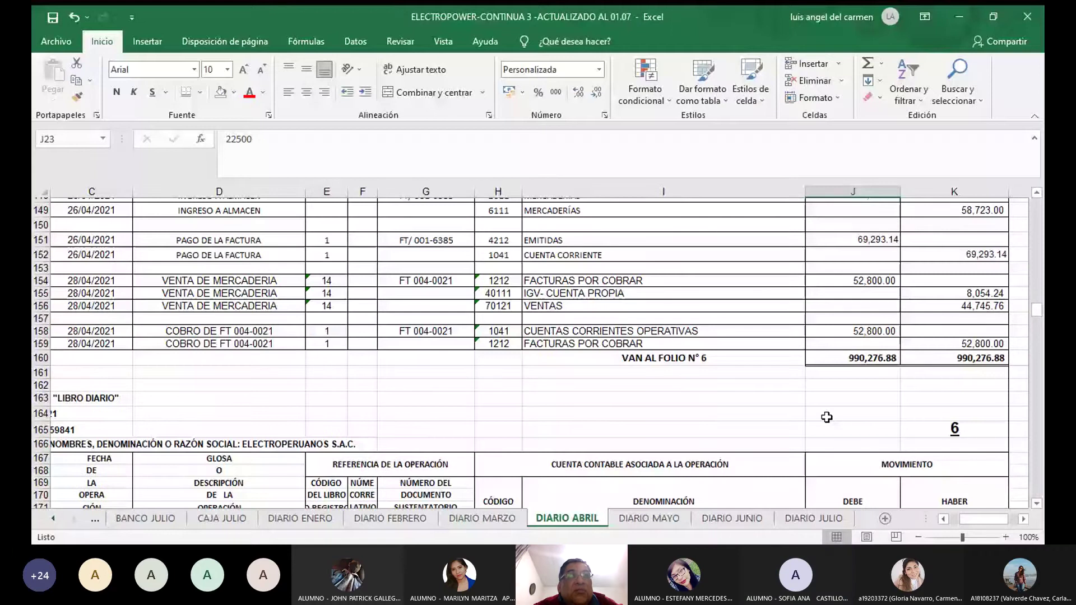
scroll(826, 417, "up", 12)
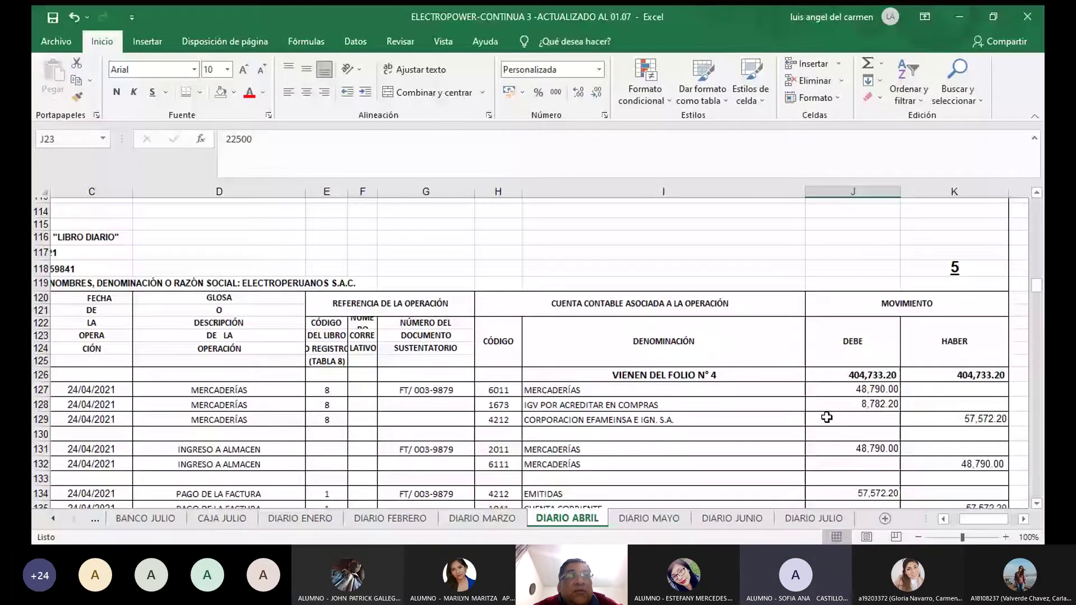
Examine the PLANILLA DE REMUNERACIONES entry in folio 7, covering salaries, ESSALUD, ONP and AFP contributions and employee pay.
scroll(826, 417, "down", 18)
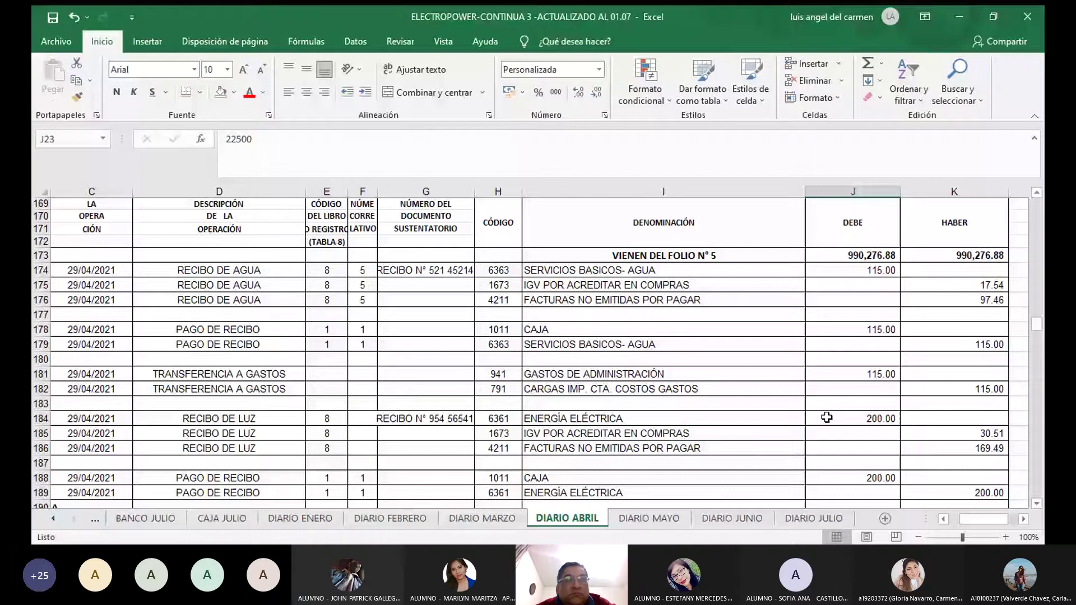
scroll(826, 418, "down", 15)
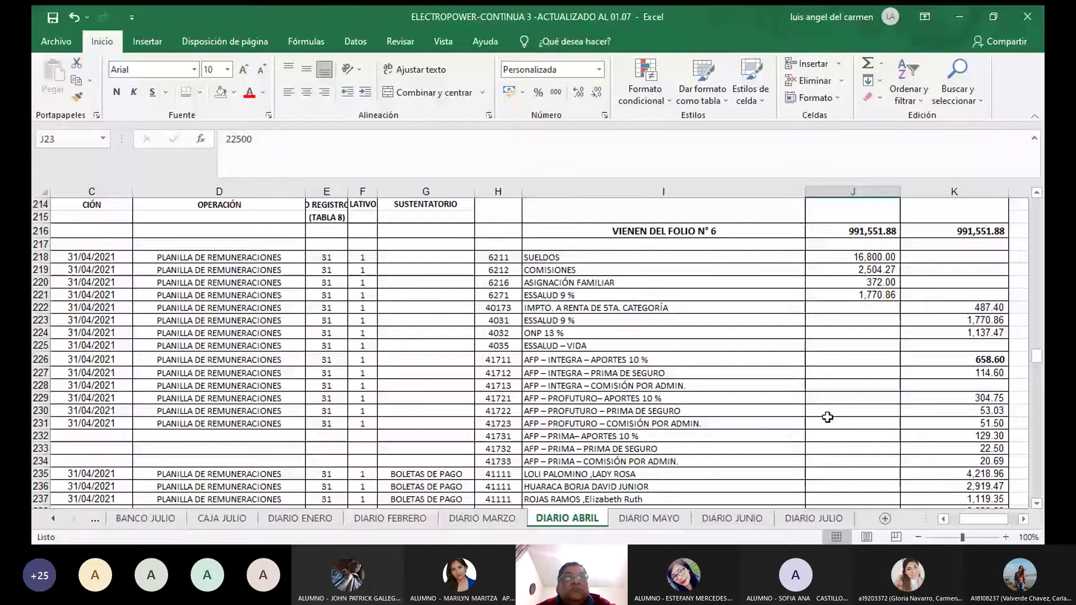
scroll(827, 418, "down", 1)
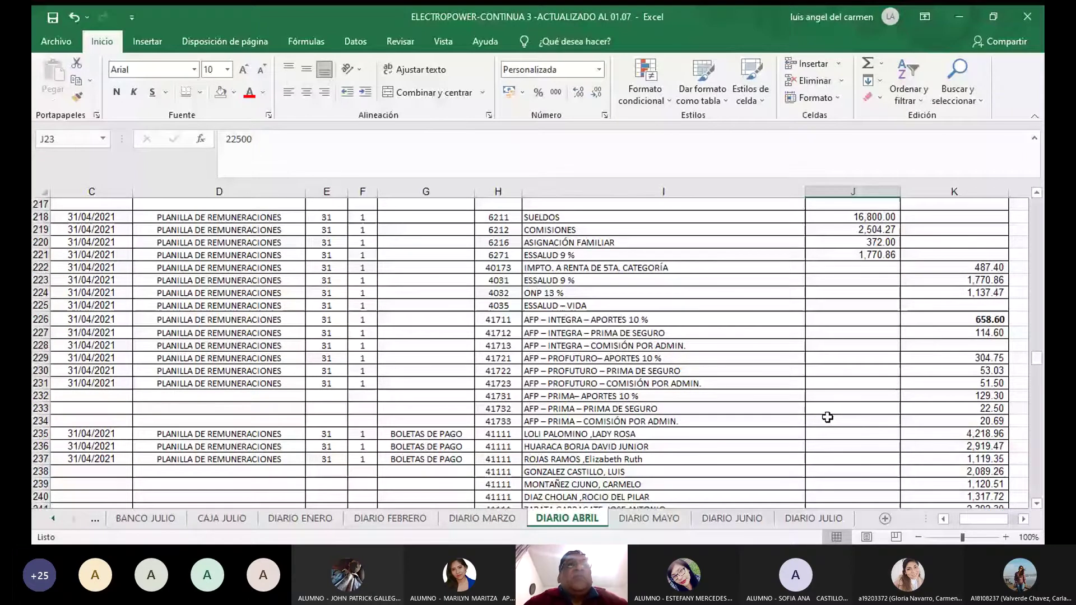
scroll(827, 418, "down", 3)
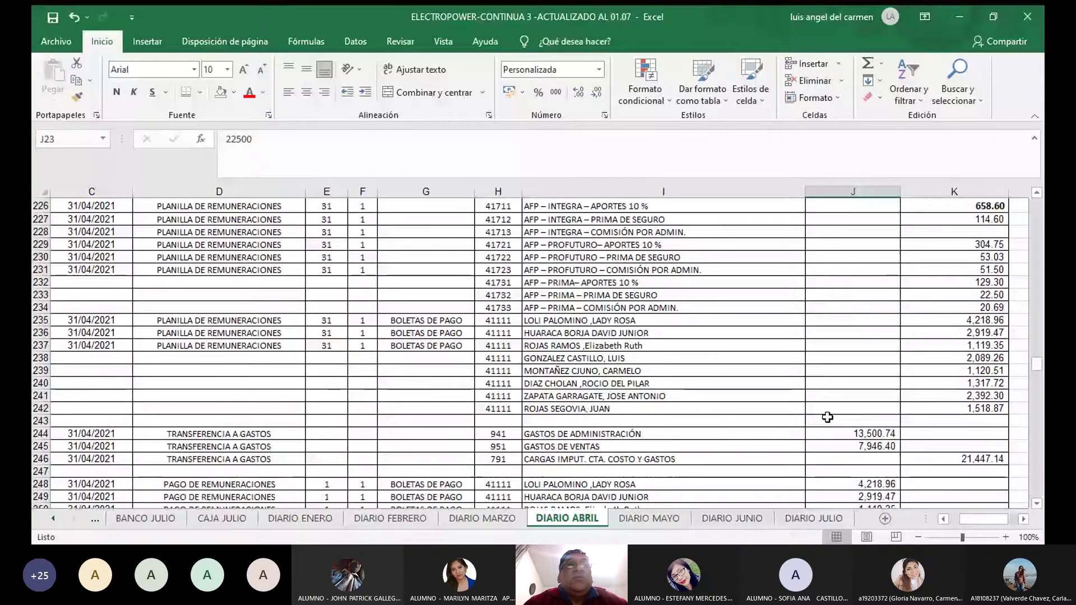
scroll(827, 417, "down", 1)
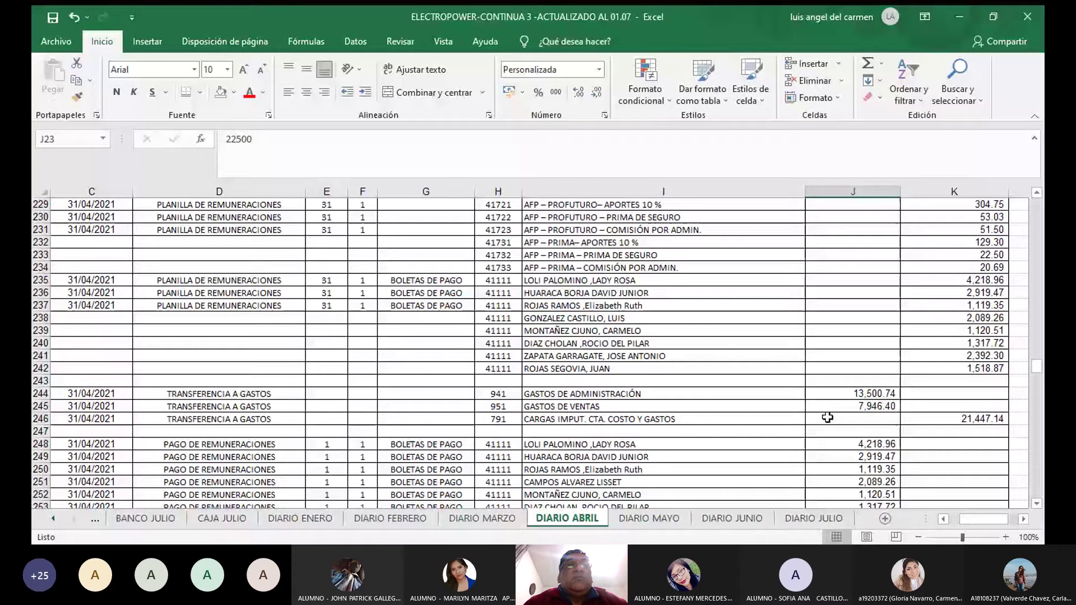
scroll(827, 418, "up", 2)
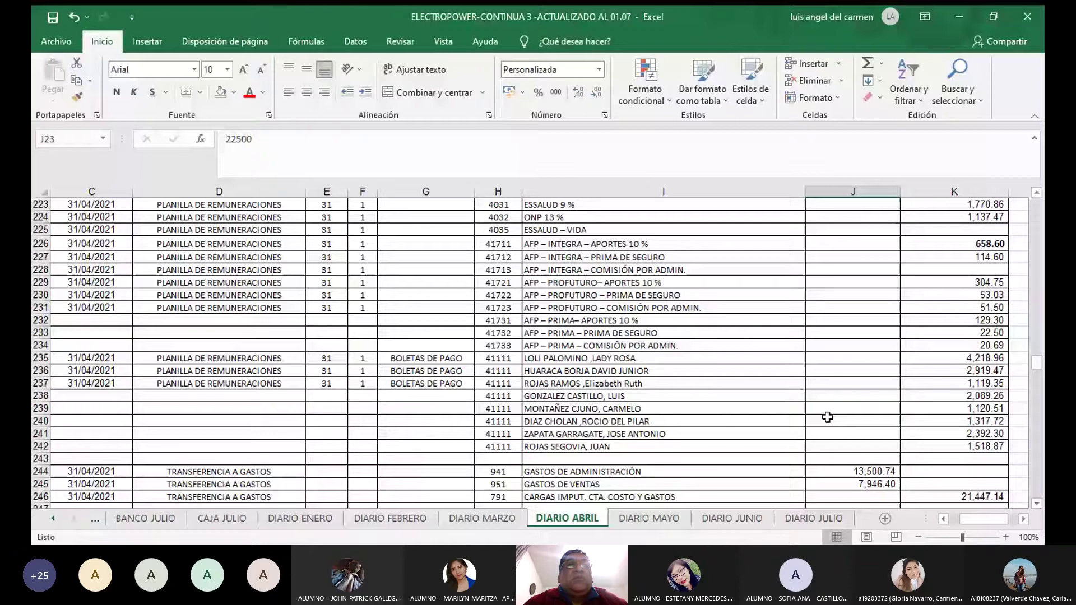
scroll(829, 416, "up", 2)
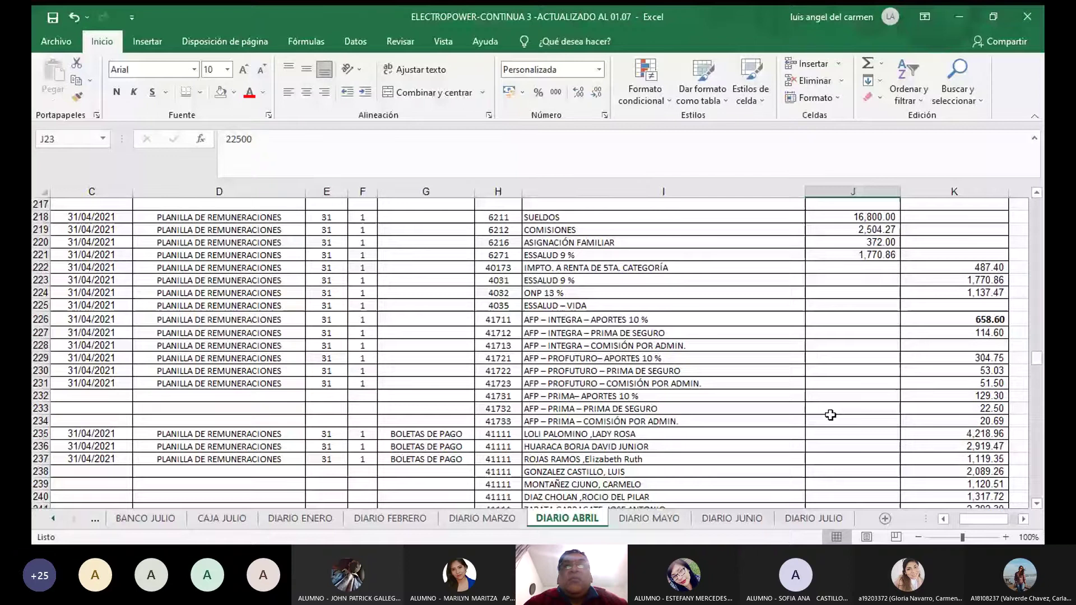
scroll(829, 414, "up", 1)
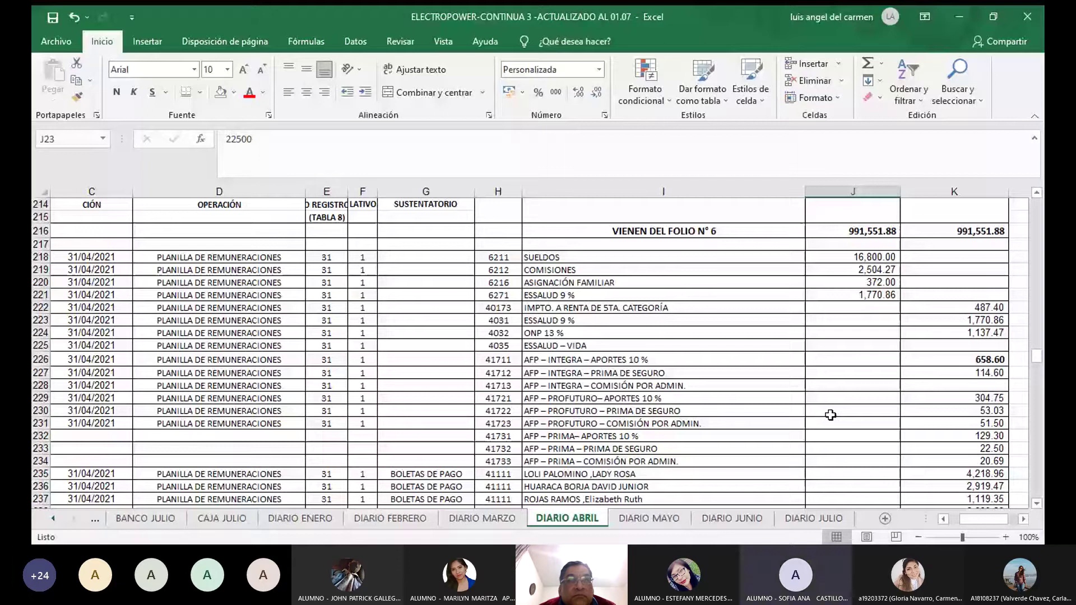
scroll(830, 414, "down", 1)
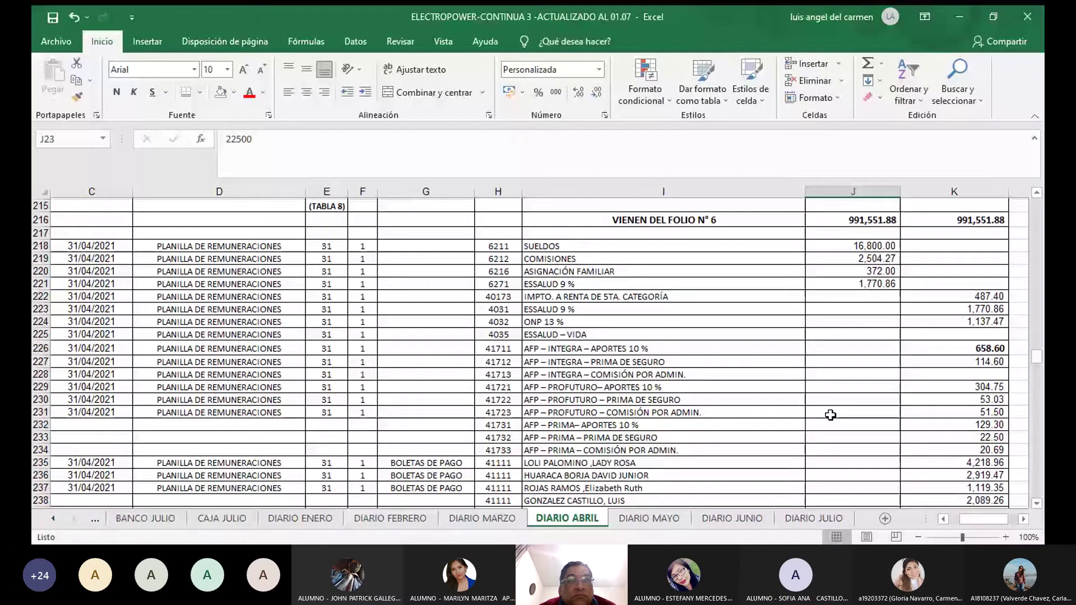
Read the payroll's transfer to expenses, the salary payments and the vacation provision, continuing to the C.T.S. provision in folio 8.
scroll(829, 414, "down", 4)
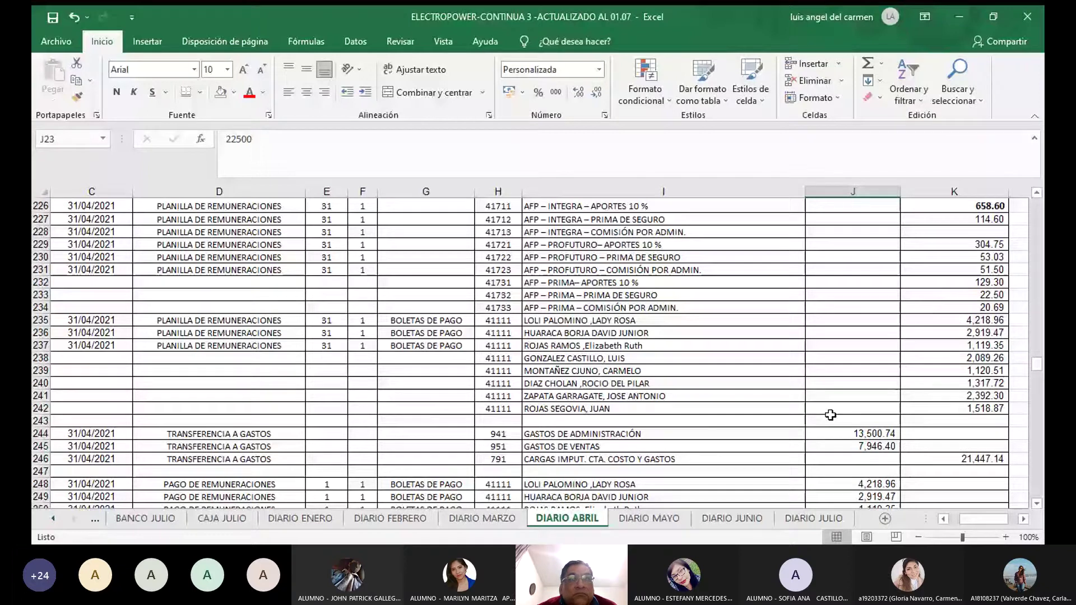
scroll(830, 414, "down", 5)
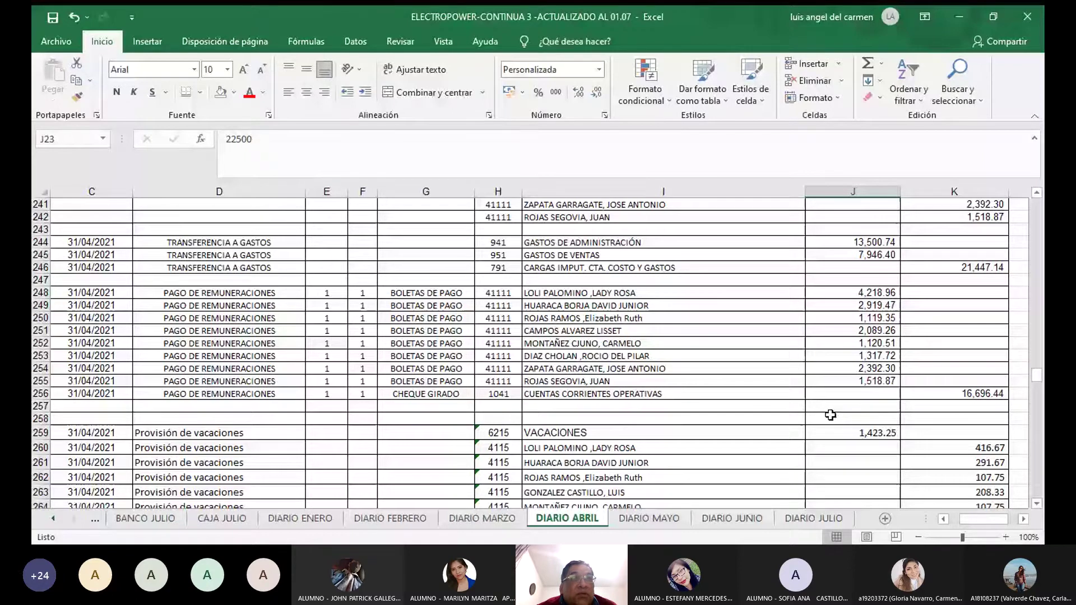
scroll(830, 415, "down", 3)
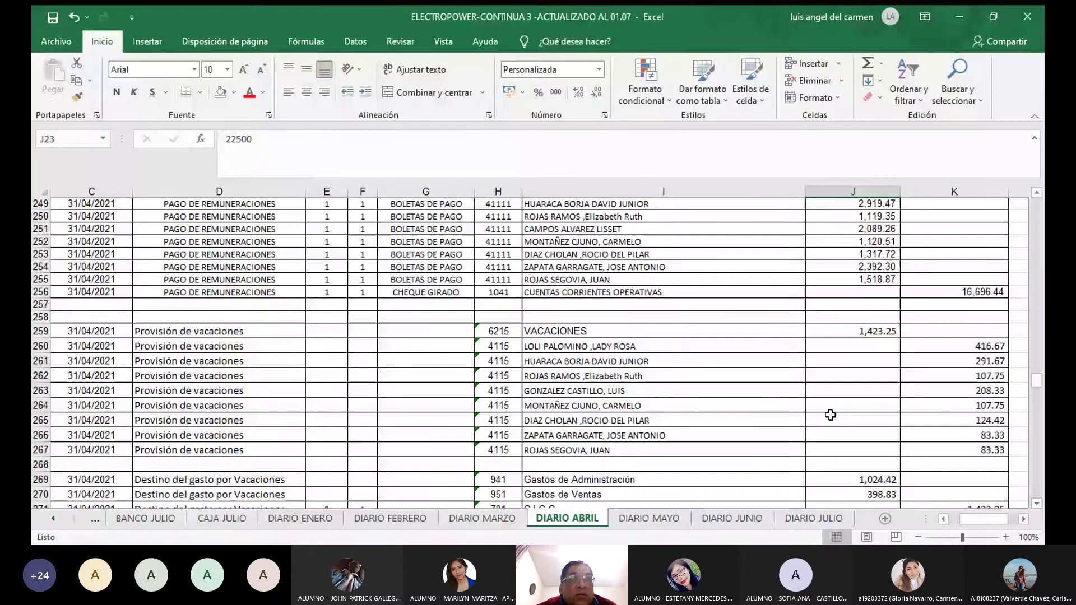
scroll(830, 414, "down", 7)
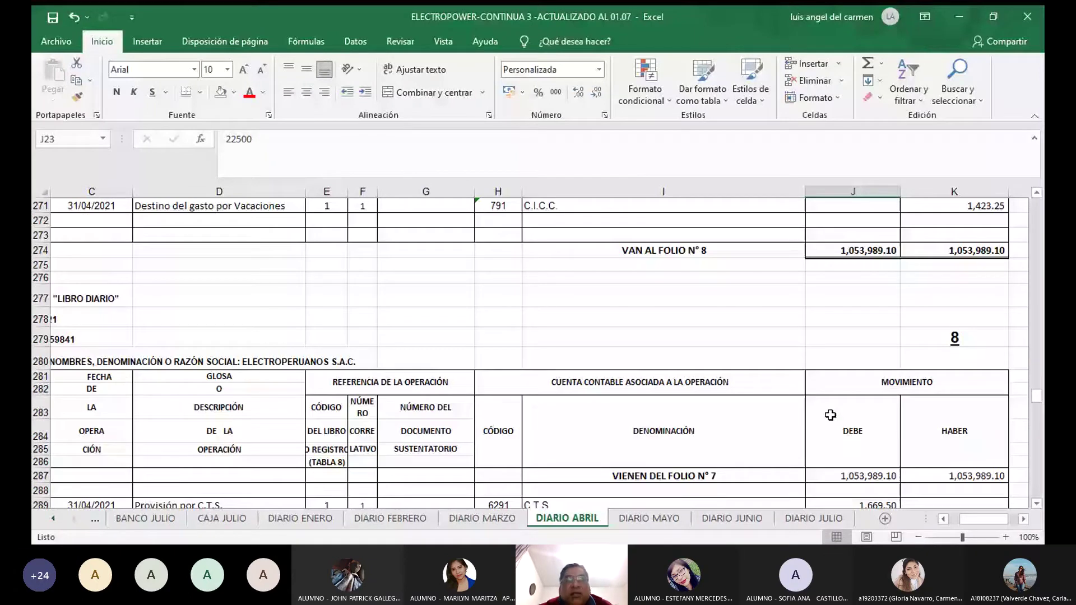
scroll(830, 415, "down", 5)
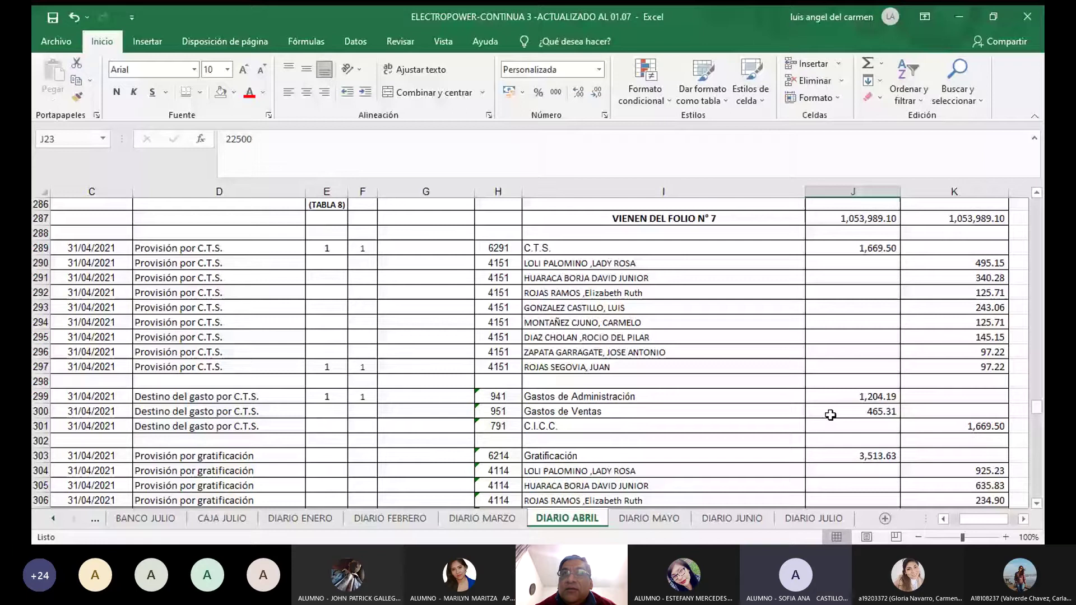
Recheck the vacation provision and review the C.T.S. and gratificación provisions with their expense allocations up to the folio 9 carry-over.
scroll(831, 414, "up", 11)
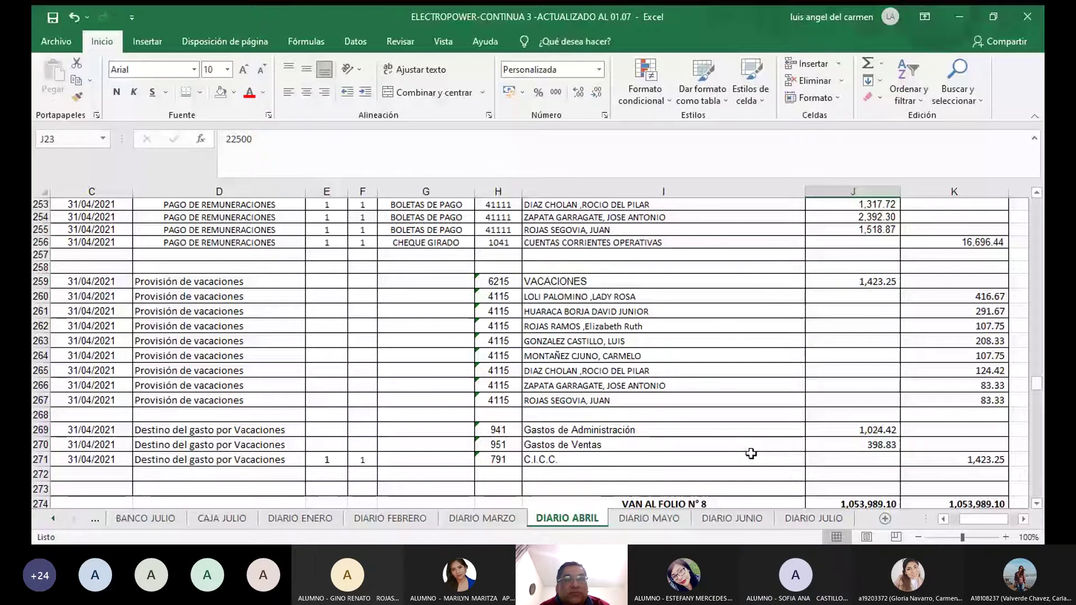
scroll(751, 453, "down", 7)
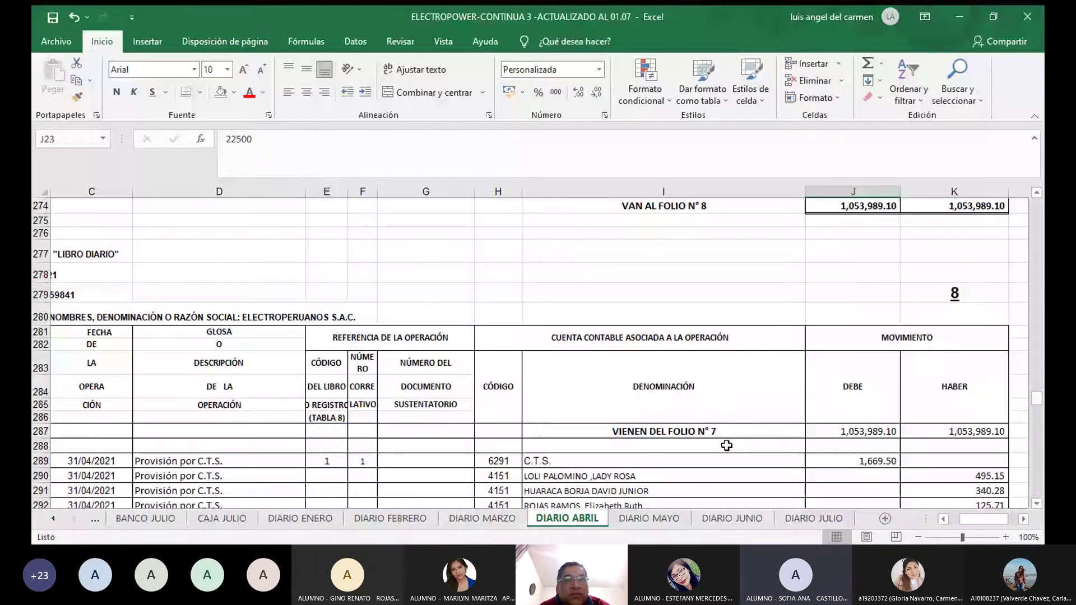
scroll(726, 446, "down", 6)
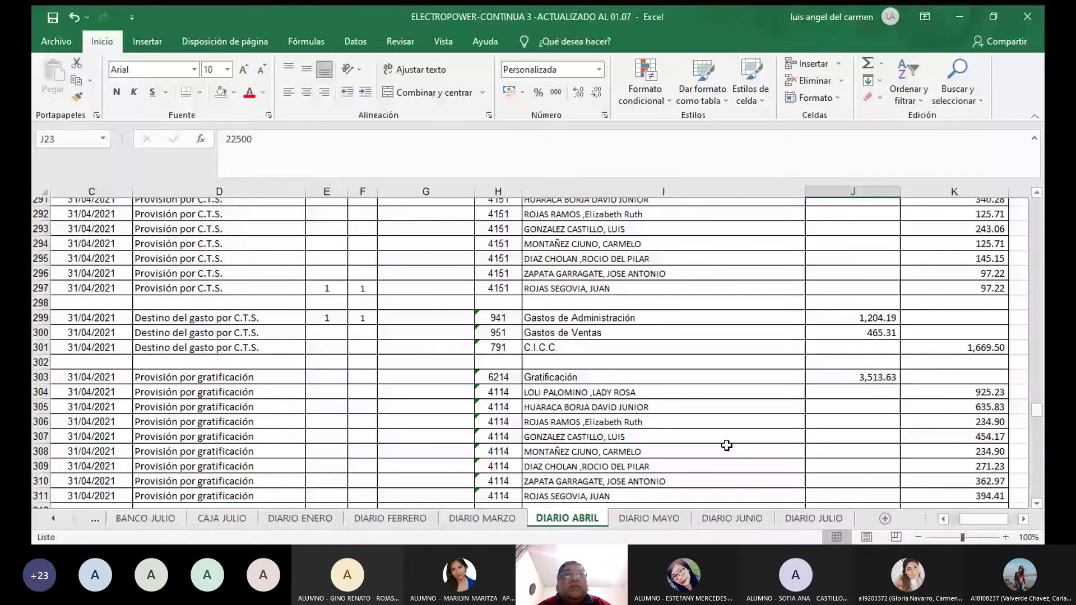
scroll(723, 431, "down", 3)
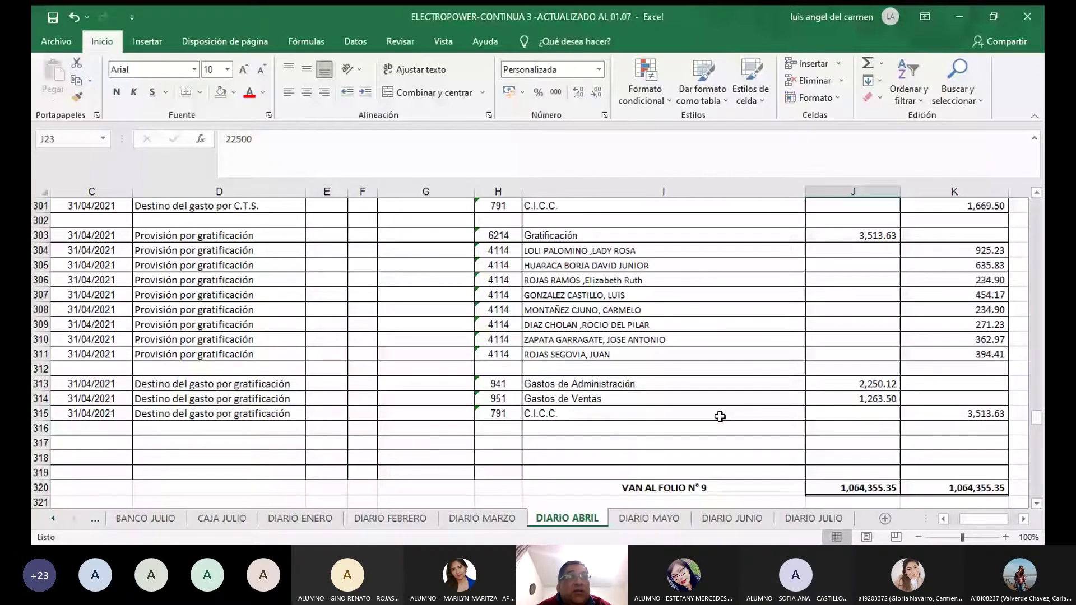
scroll(720, 417, "up", 1)
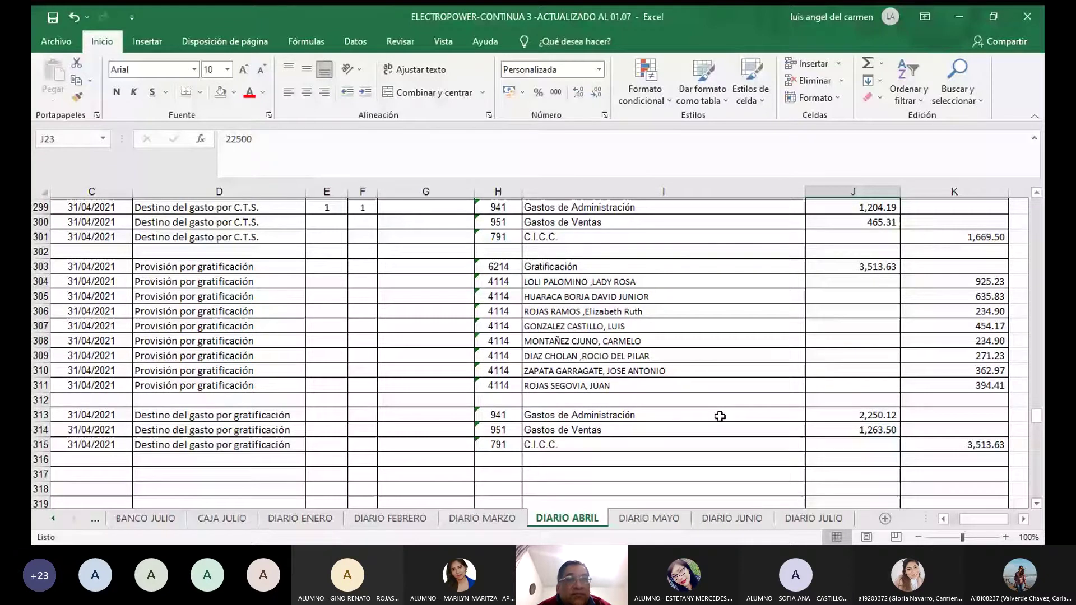
scroll(720, 416, "up", 1)
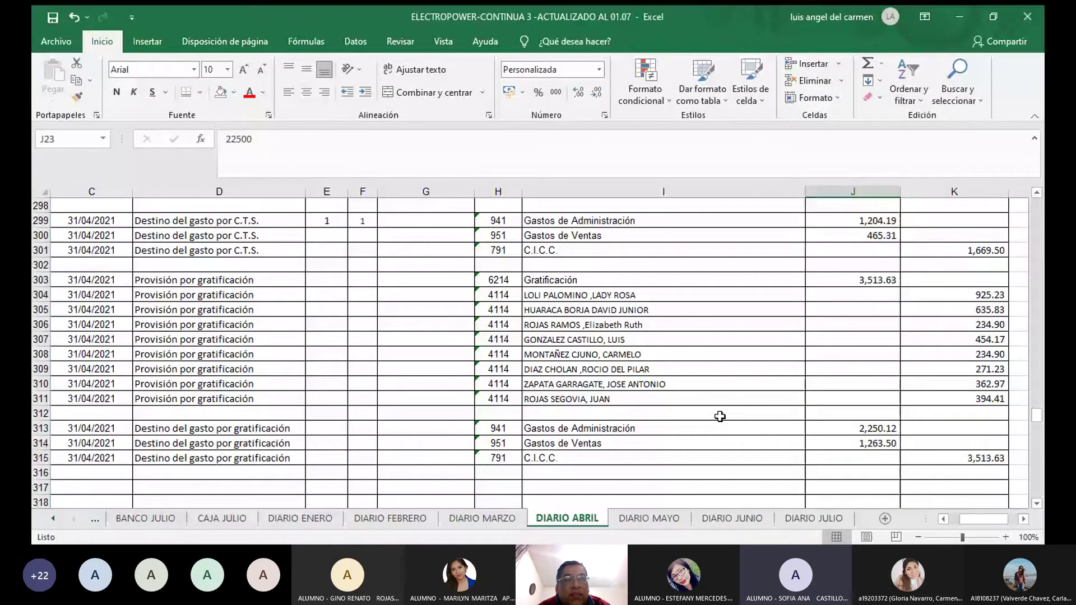
Read the folio 9 entries accruing April rent, subscriptions and insurance, with their transfers to administration expenses.
scroll(720, 416, "down", 4)
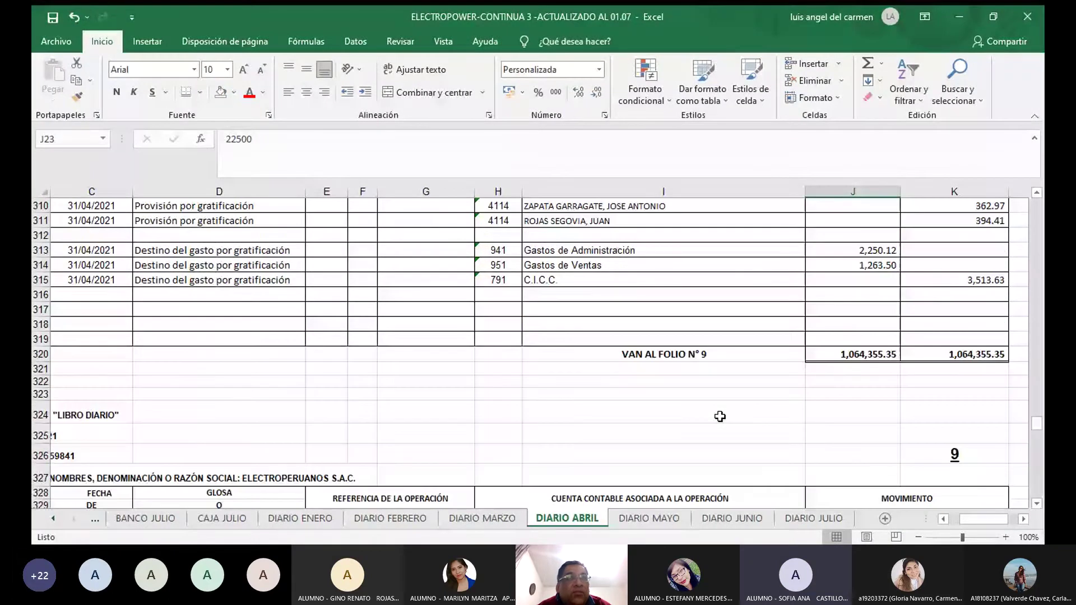
scroll(719, 417, "down", 6)
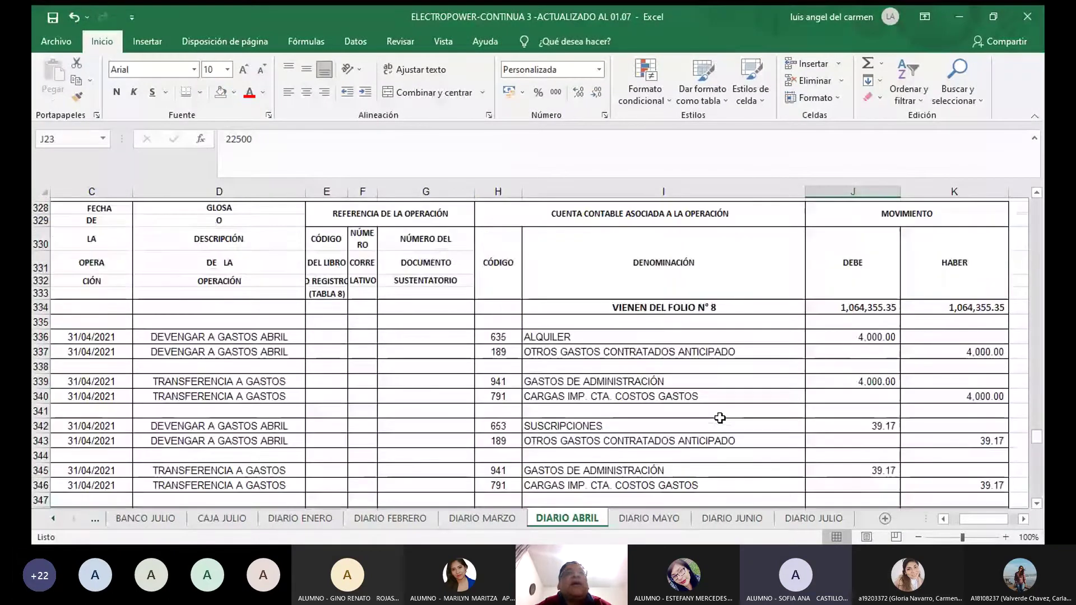
scroll(719, 418, "down", 2)
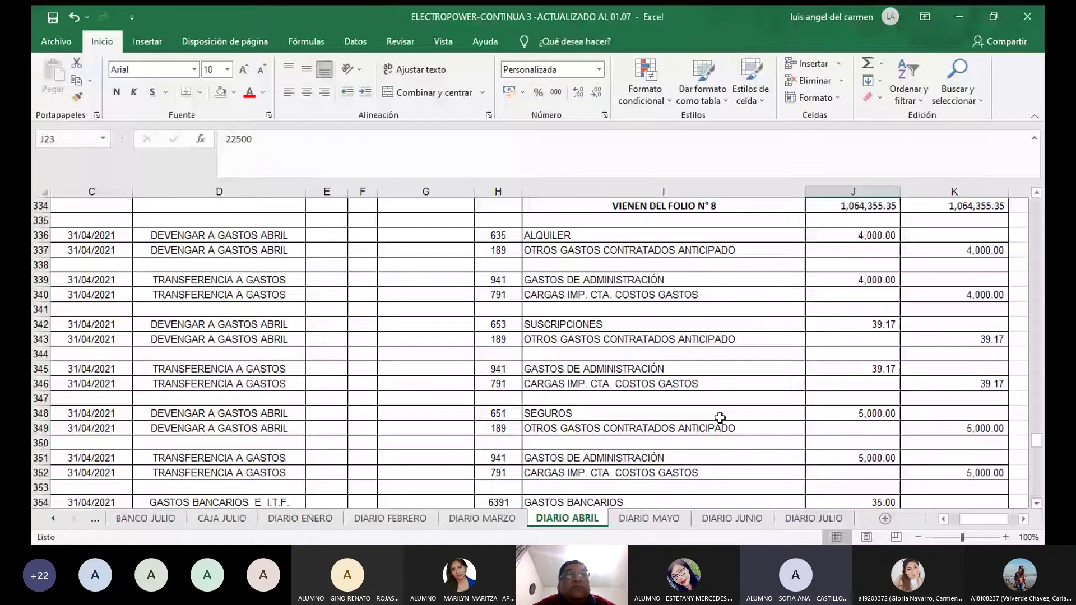
scroll(720, 418, "down", 4)
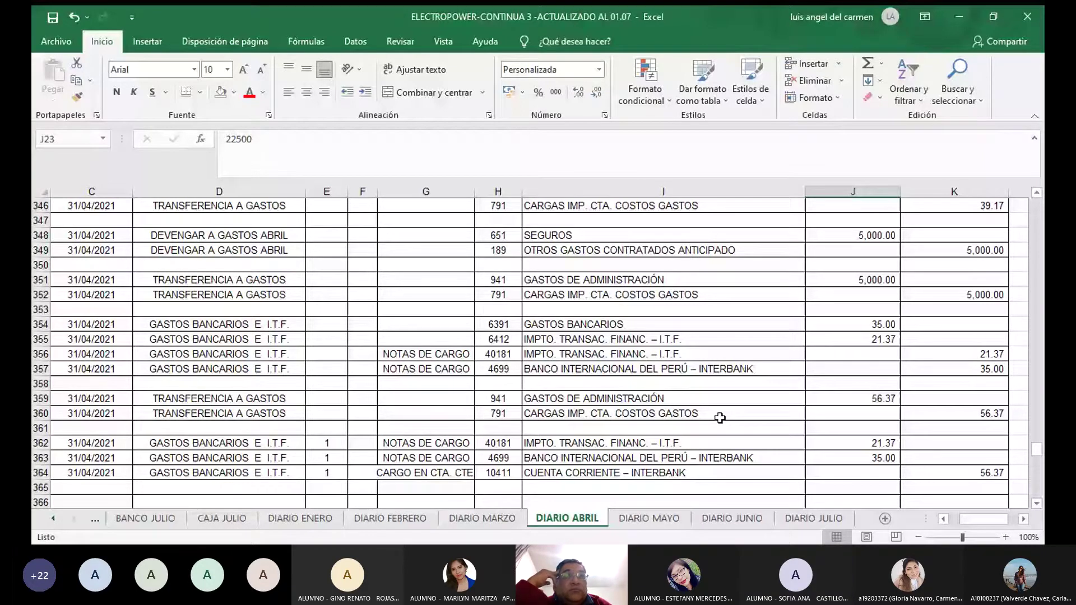
Review the GASTOS BANCARIOS E I.T.F. entries and the carry-over from folio 9 to folio 10.
scroll(811, 456, "down", 1)
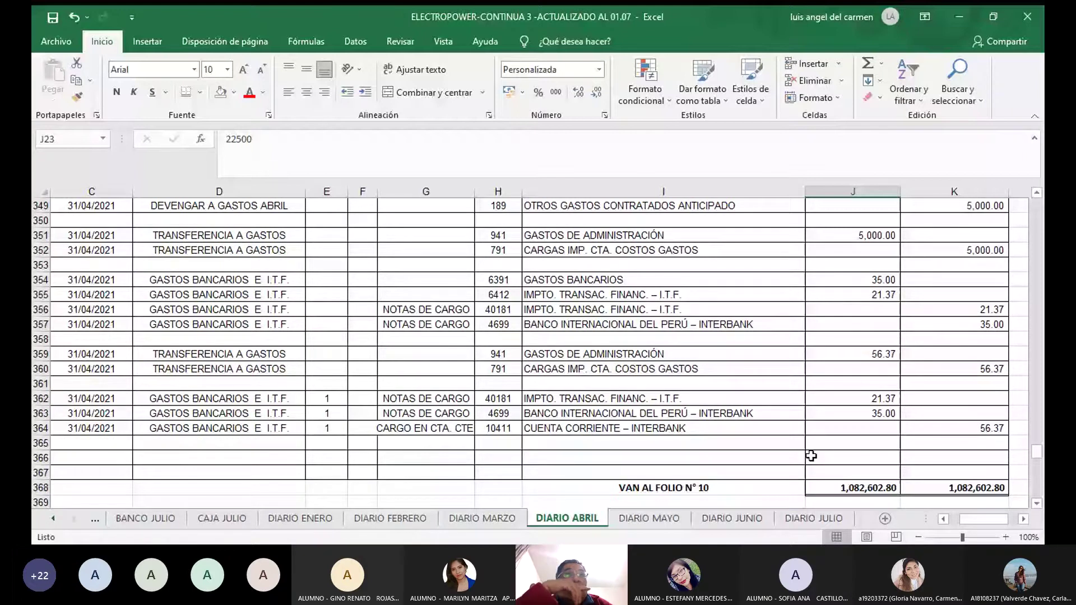
scroll(811, 456, "up", 1)
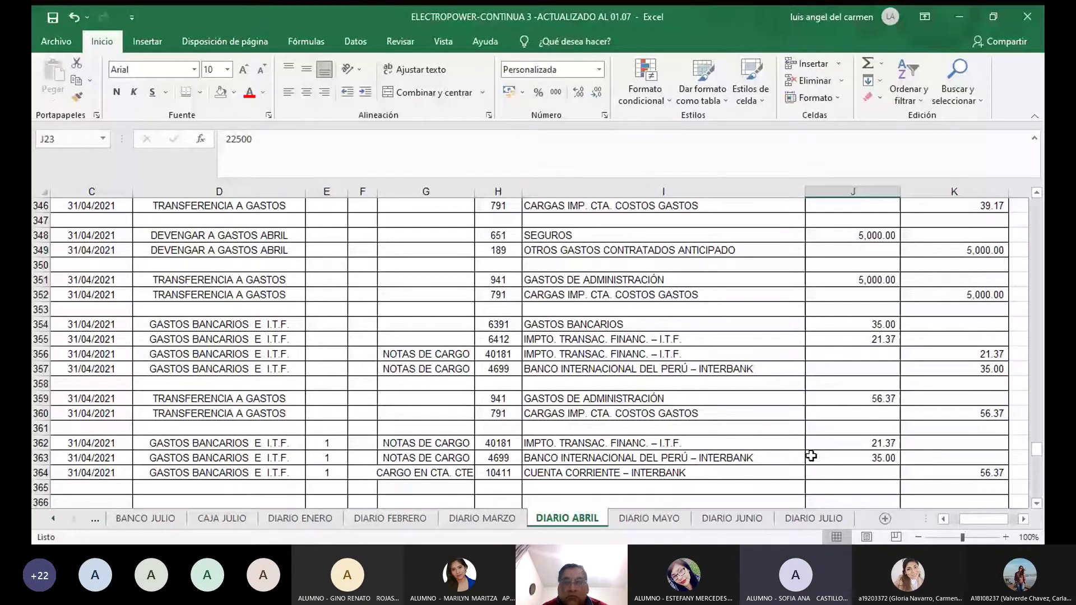
scroll(811, 456, "down", 8)
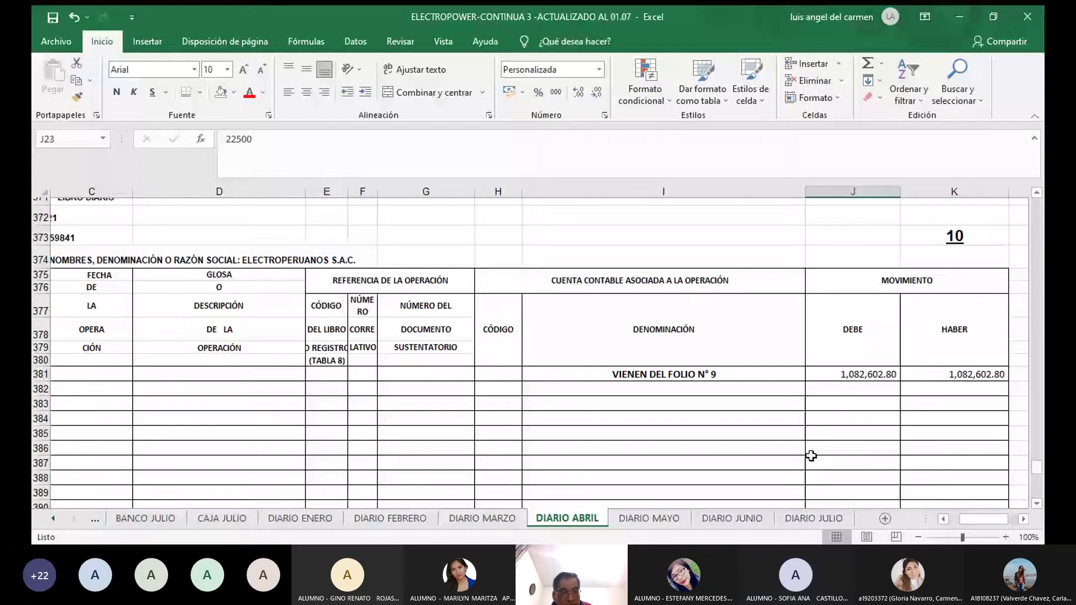
scroll(810, 456, "up", 6)
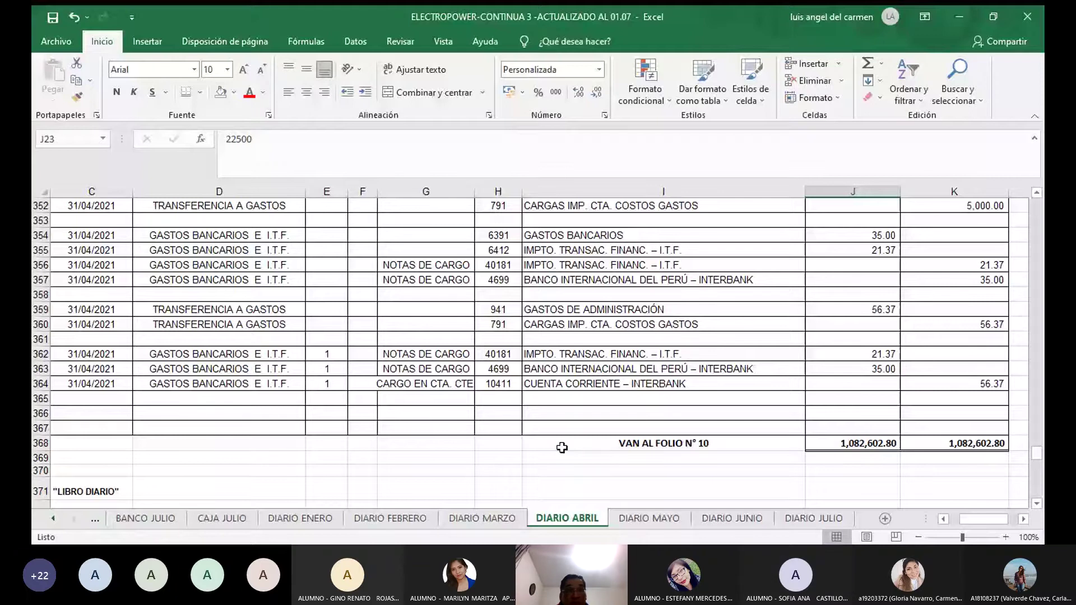
scroll(562, 448, "up", 1)
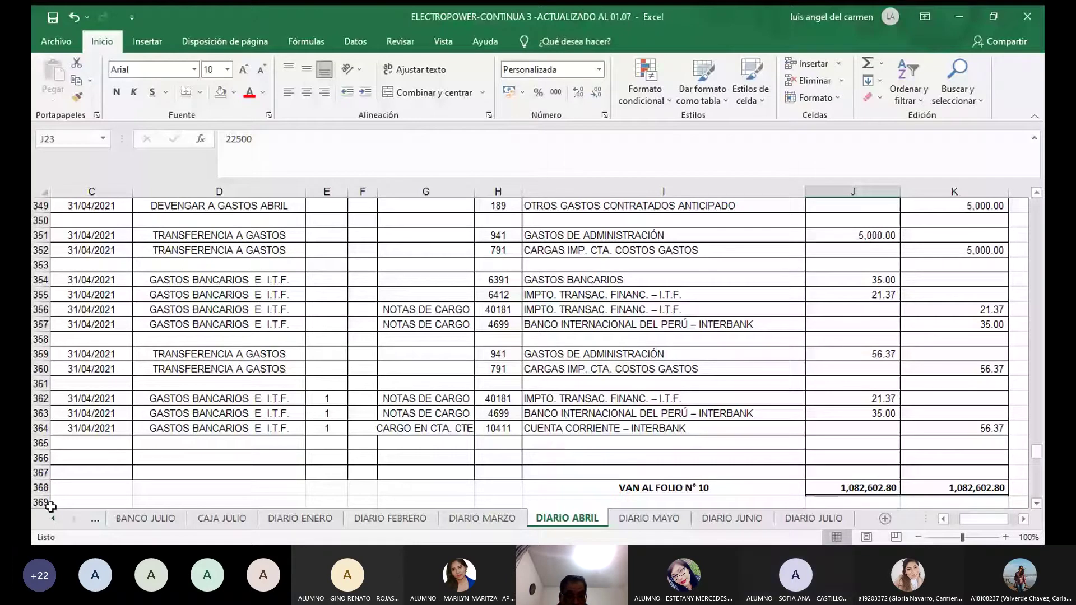
Show the CAJA ABRIL sheet and review April's cash payments and the closing balance summary.
left_click(53, 519)
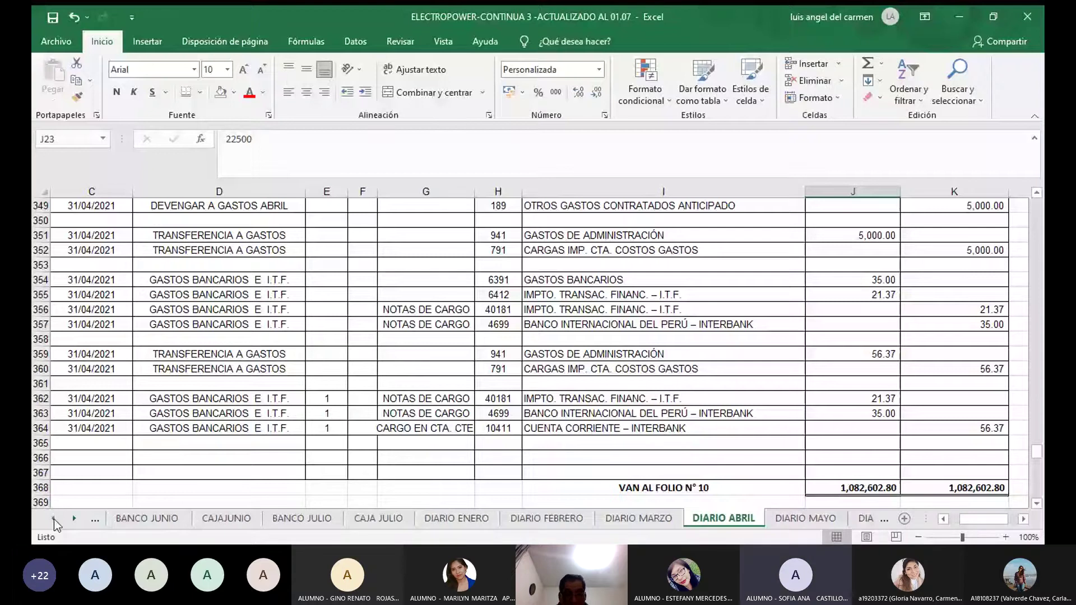
left_click(54, 519)
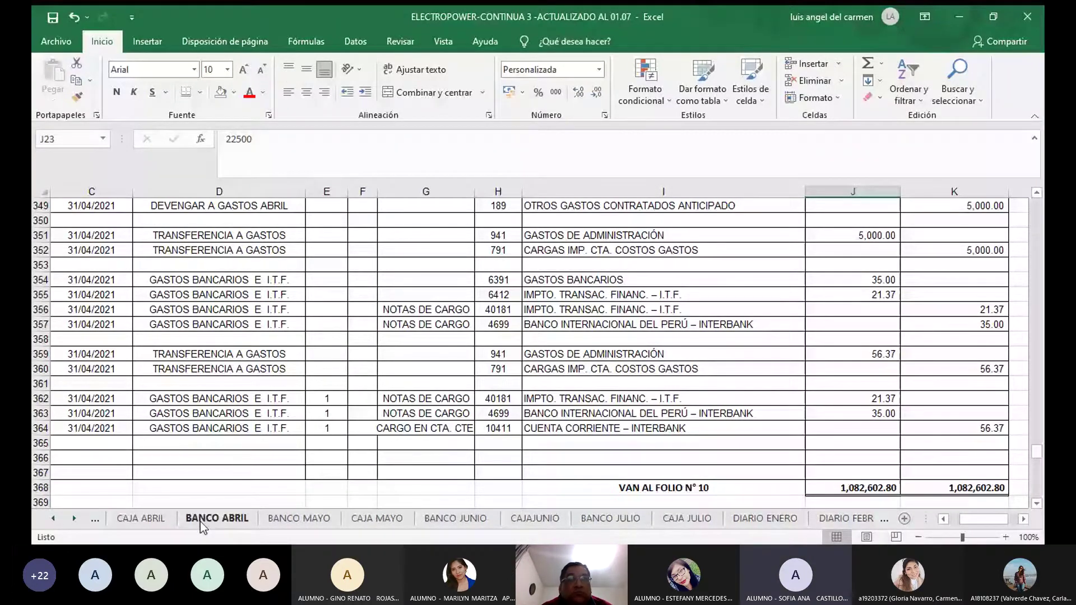
left_click(140, 519)
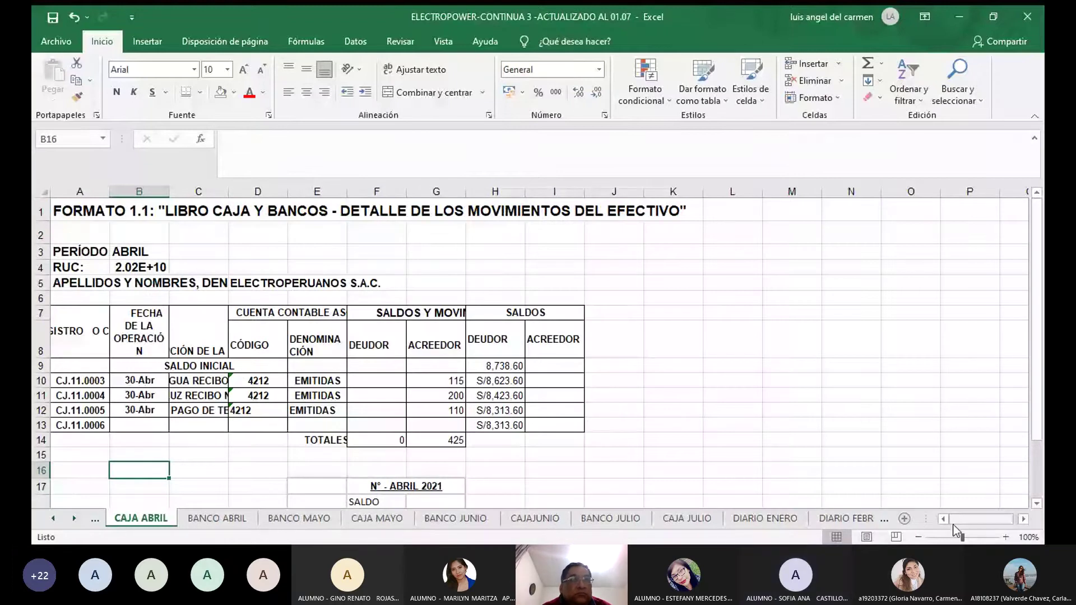
scroll(487, 460, "down", 3)
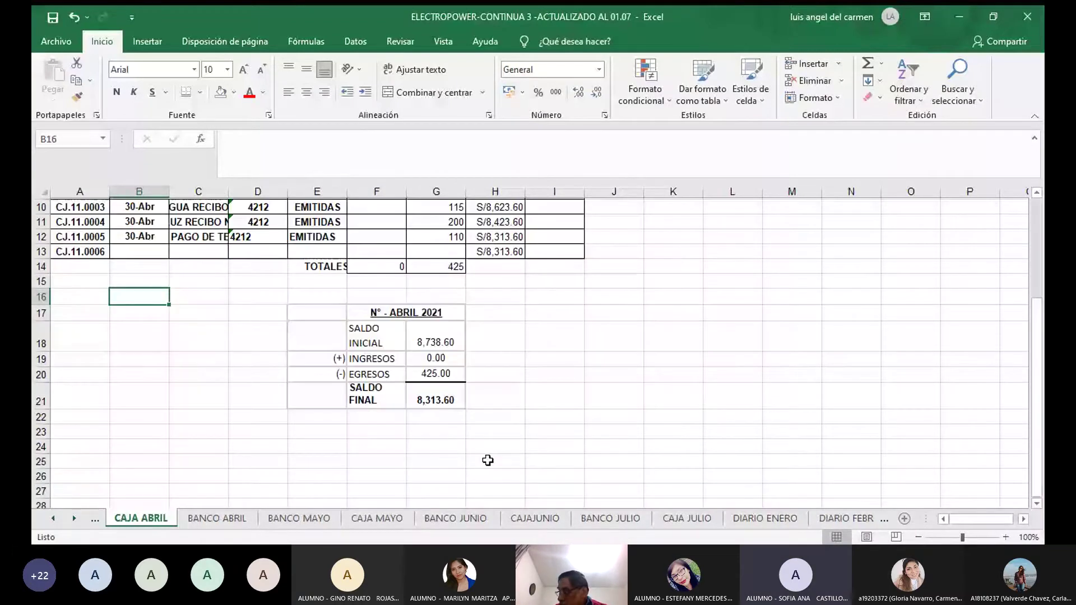
scroll(488, 460, "up", 1)
left_click(543, 480)
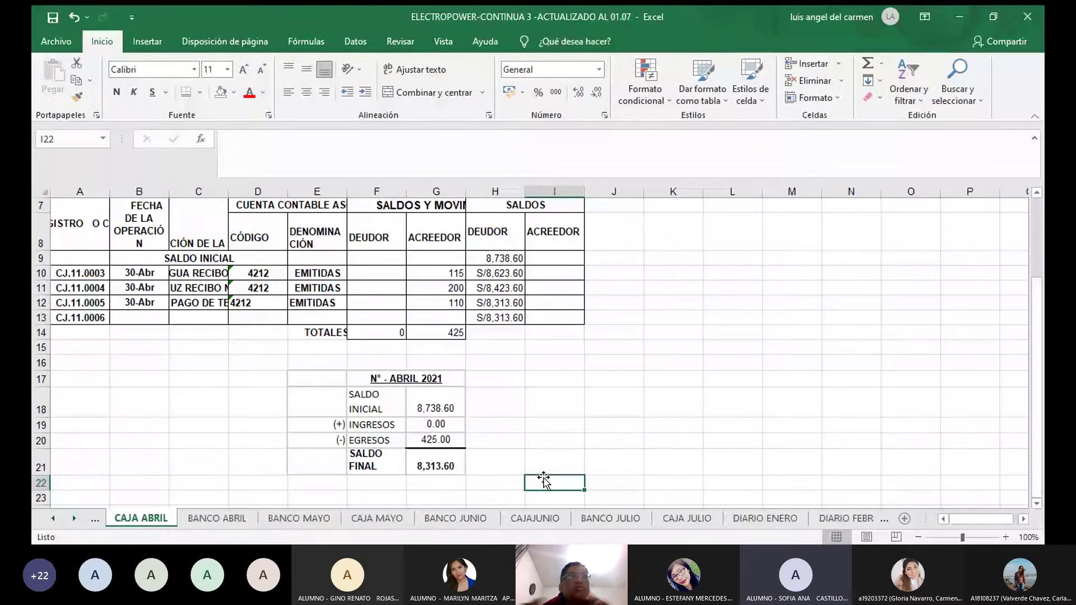
scroll(177, 441, "up", 1)
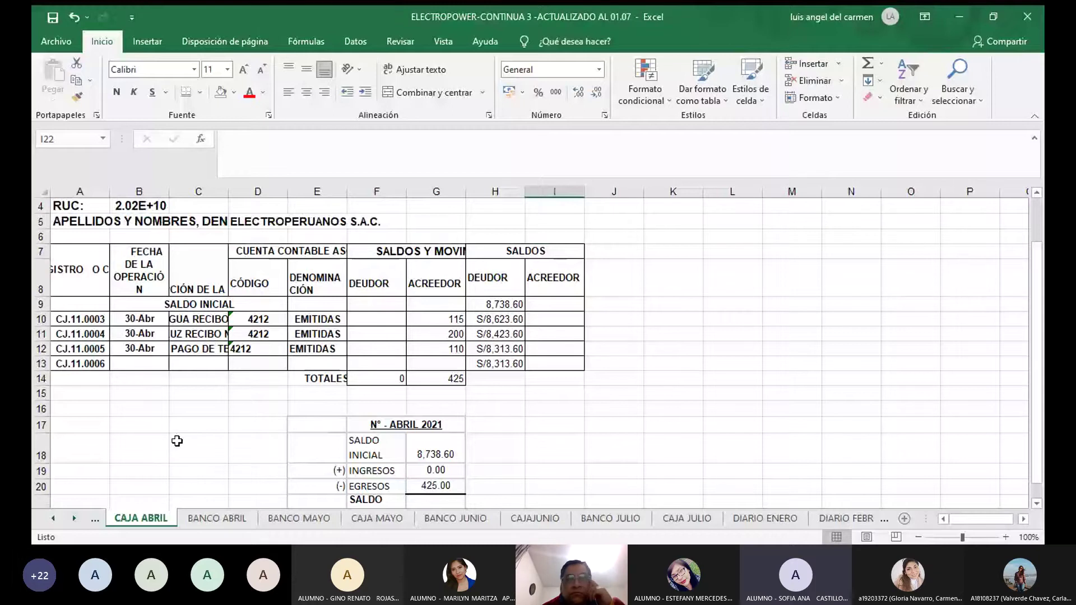
Show the BANCO ABRIL sheet and examine the April collections, supplier payments, ITF charges and running balances from the start.
left_click(185, 509)
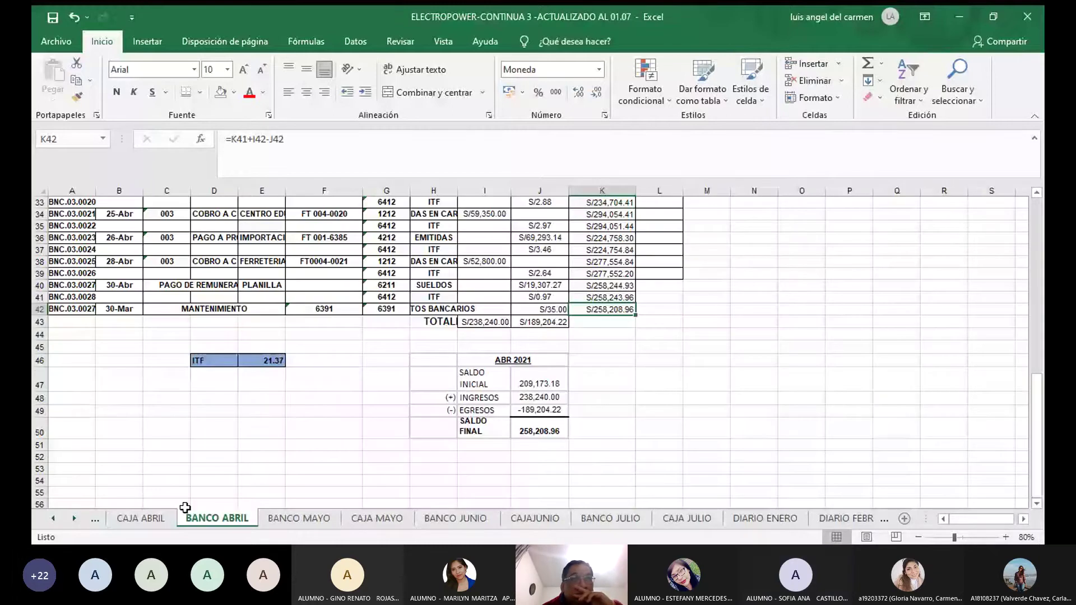
scroll(243, 455, "up", 2)
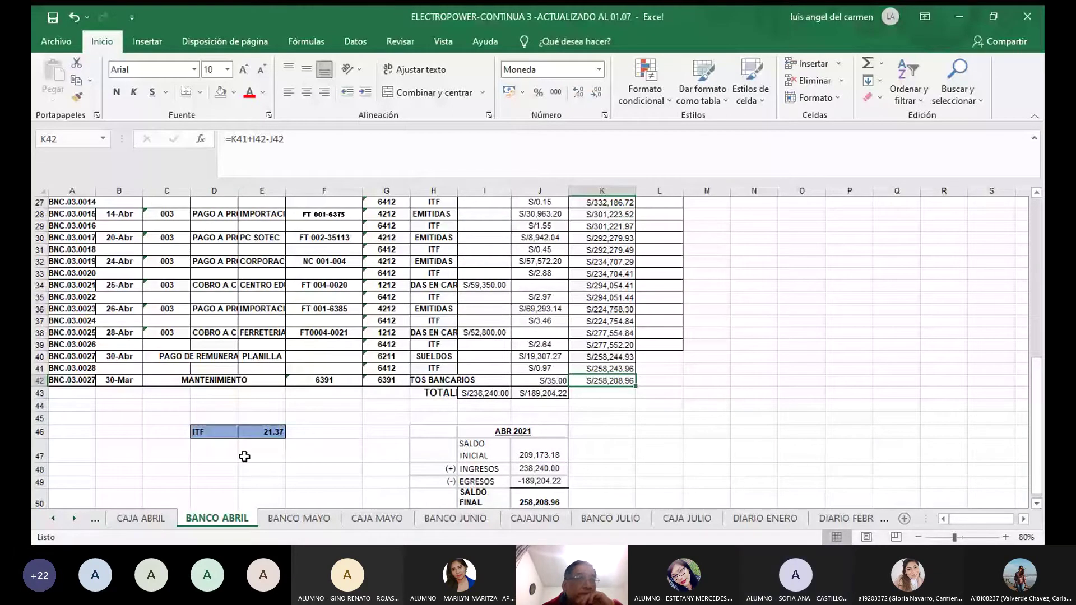
scroll(244, 456, "up", 6)
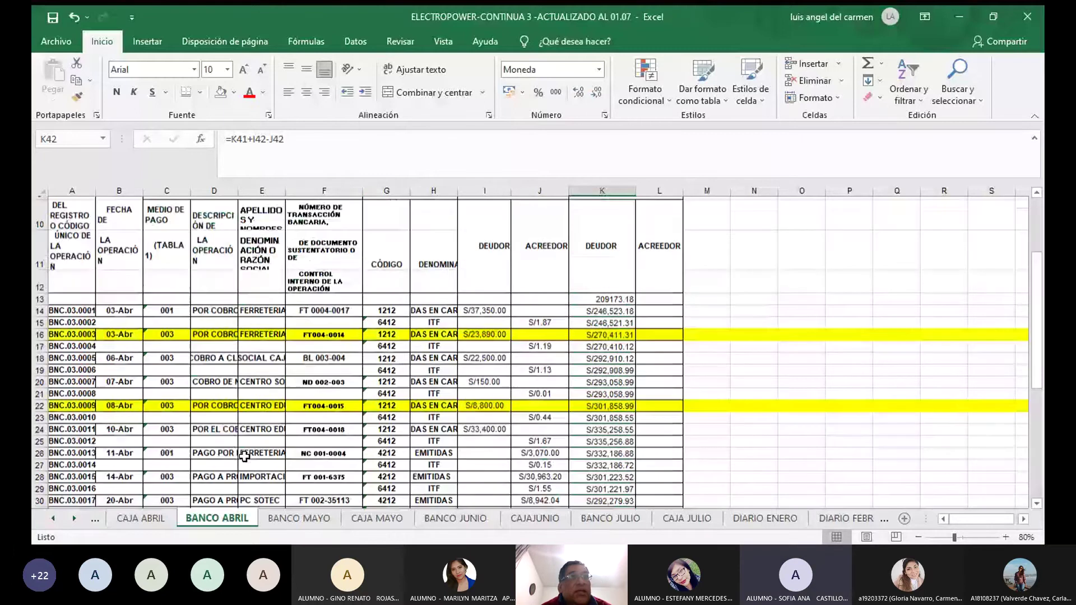
scroll(244, 456, "up", 3)
scroll(823, 407, "down", 1)
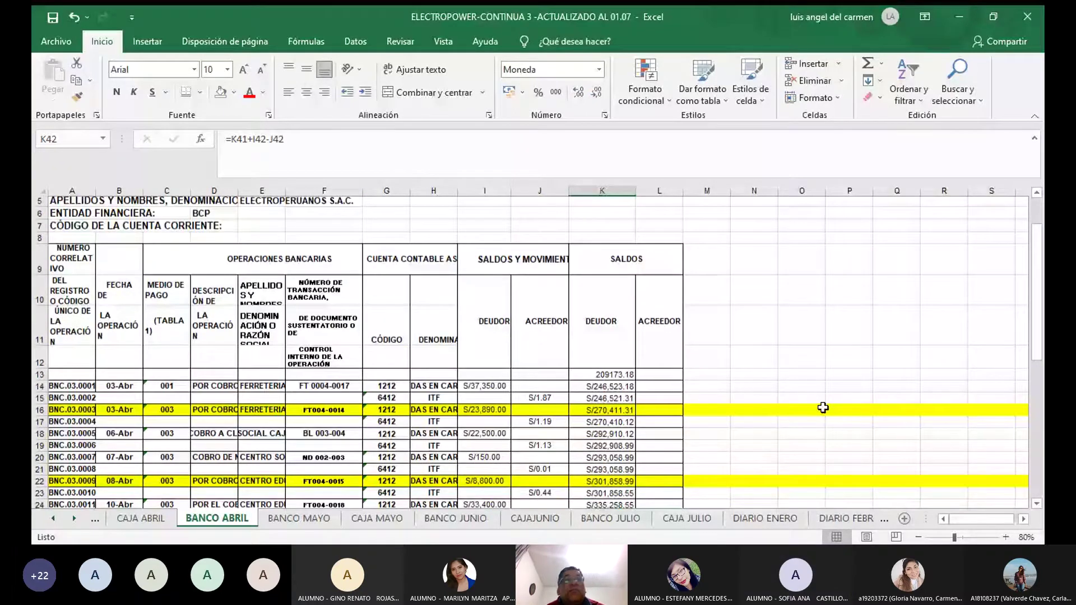
scroll(823, 408, "down", 1)
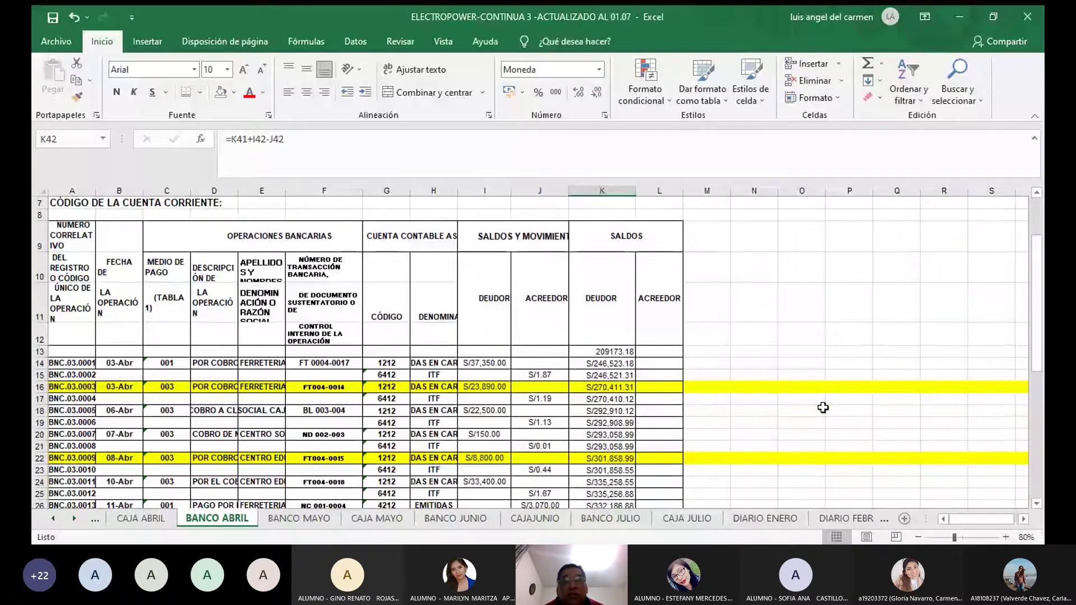
scroll(823, 407, "down", 1)
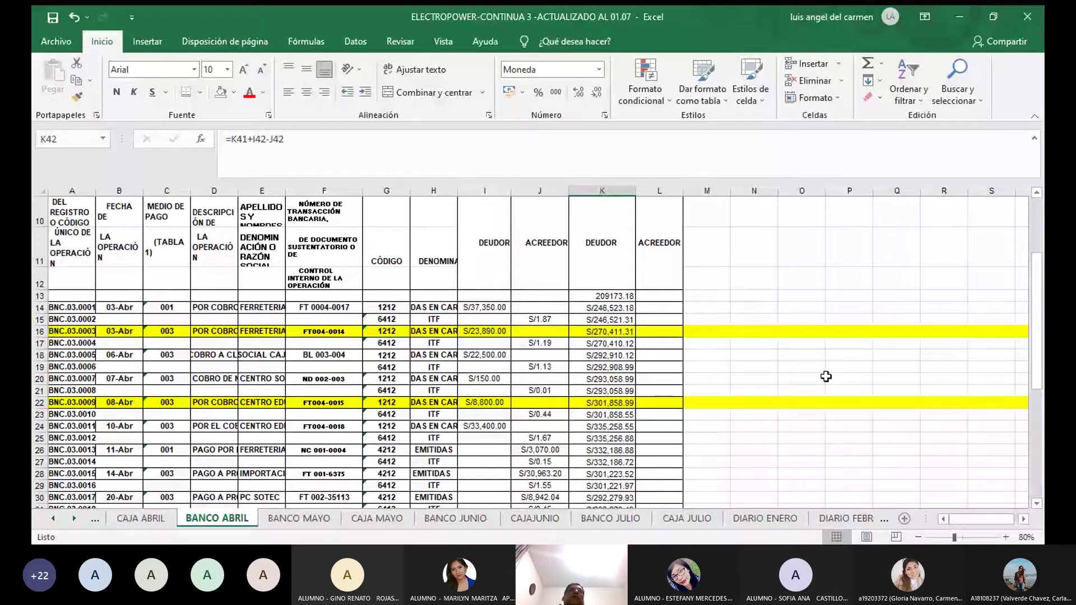
scroll(826, 376, "down", 1)
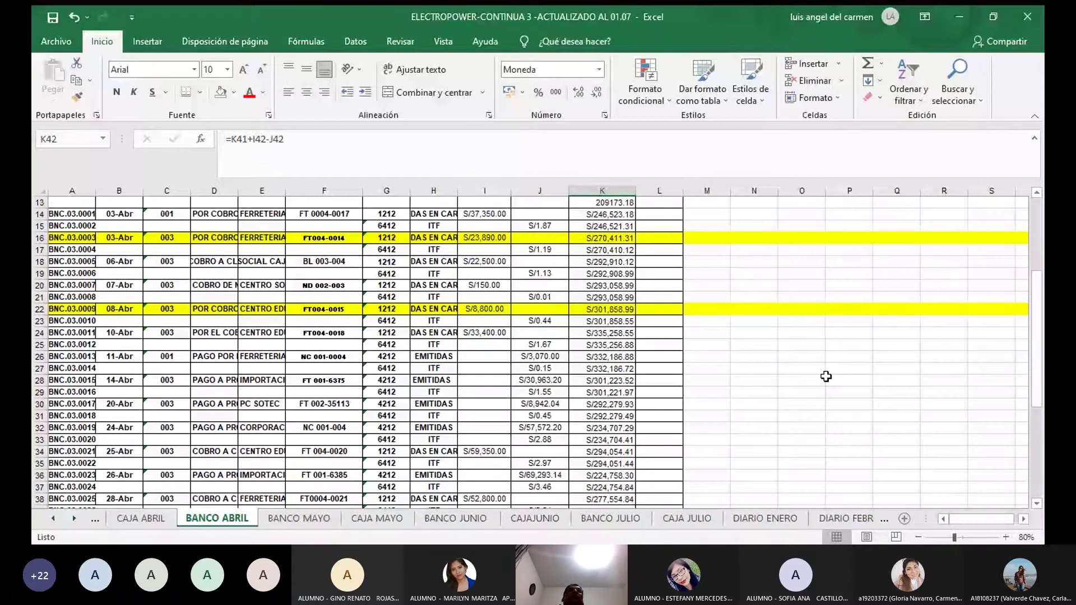
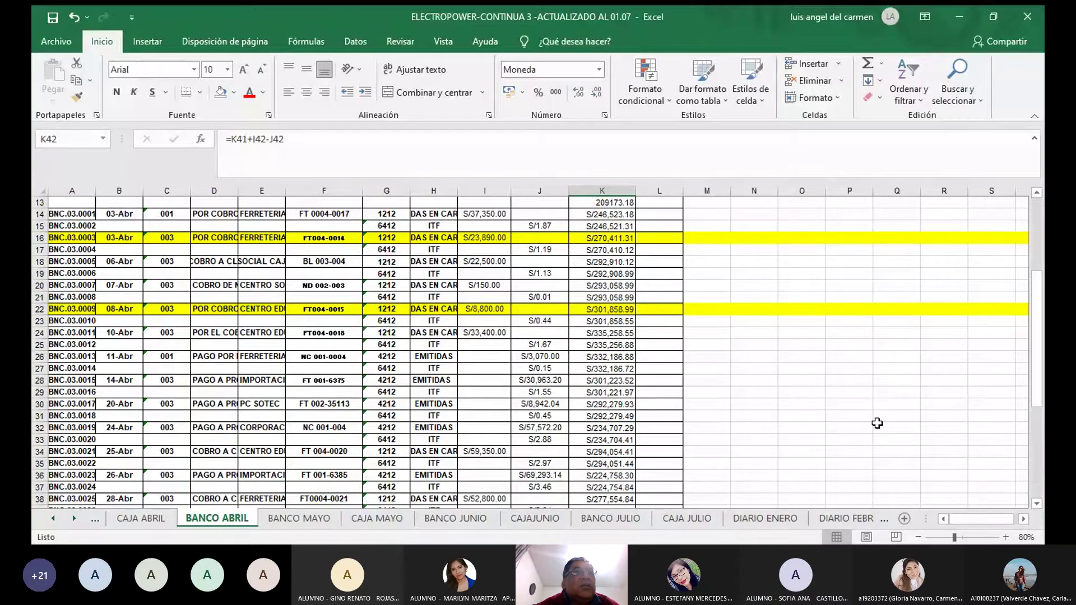
scroll(877, 423, "down", 1)
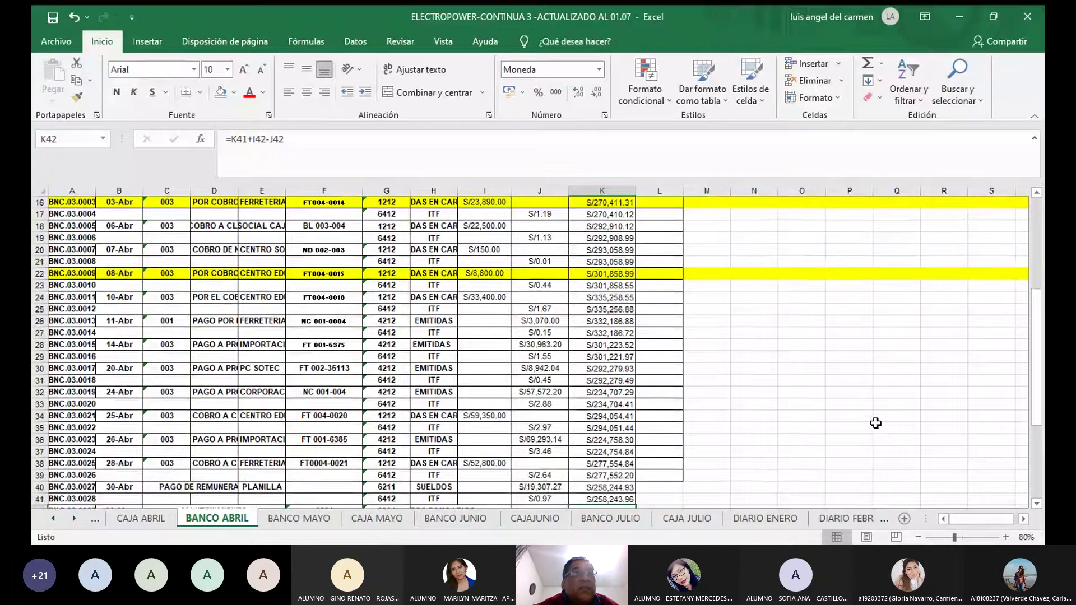
scroll(876, 423, "down", 1)
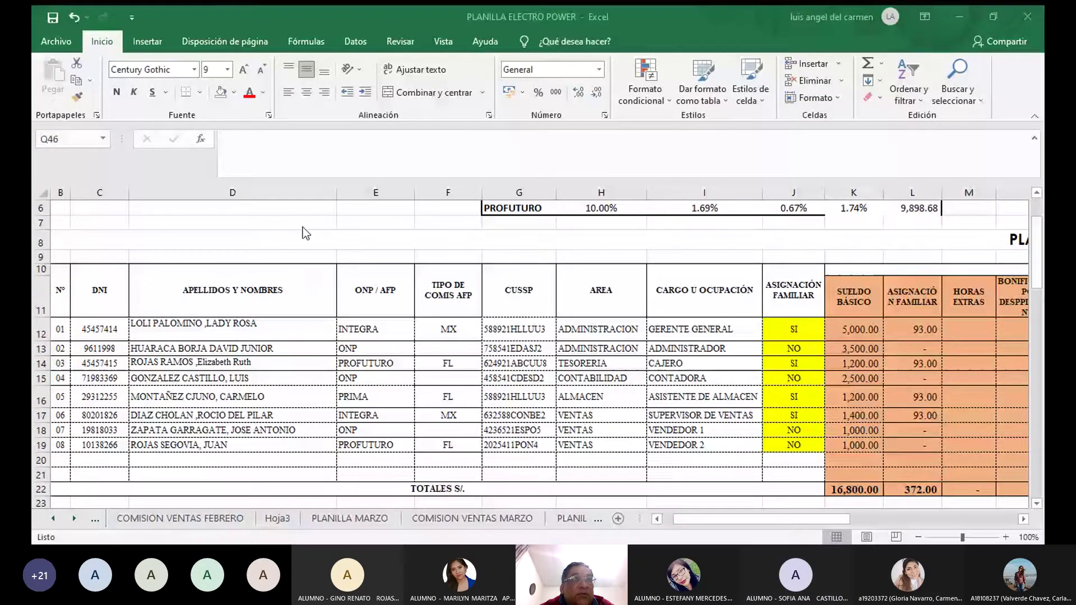
In the PLANILLA ELECTRO POWER workbook, show the PLANILLA ENERO sheet and review the employees' earnings and deductions.
scroll(302, 227, "up", 2)
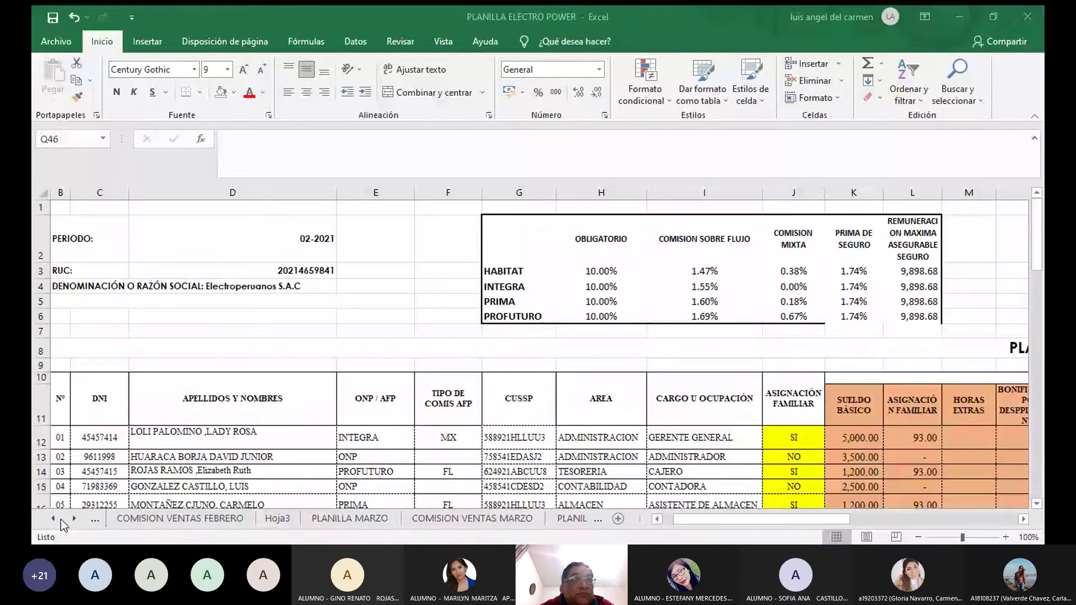
left_click(55, 520)
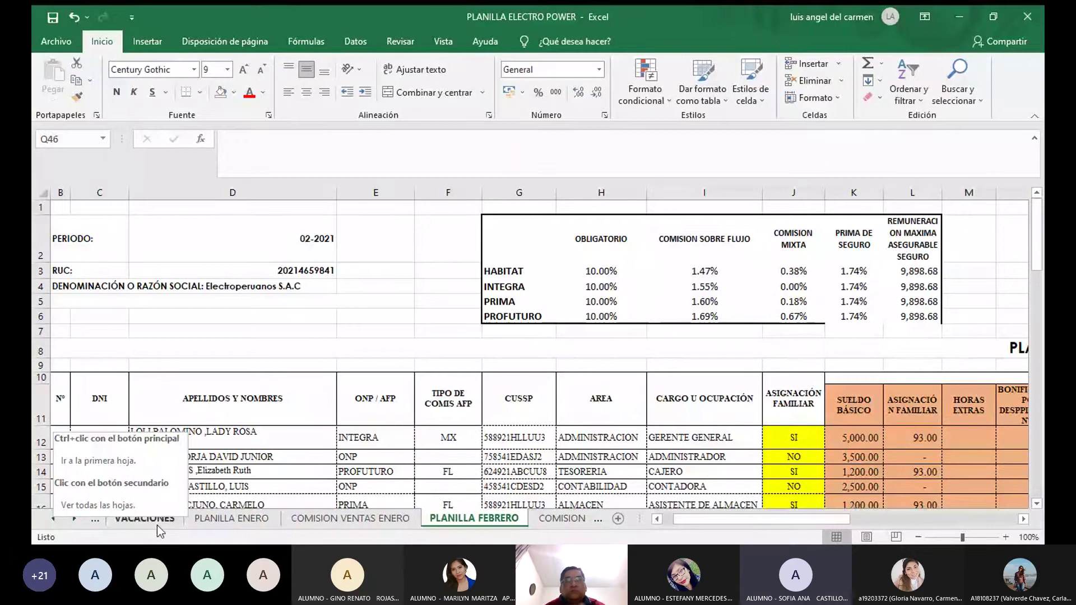
left_click(241, 519)
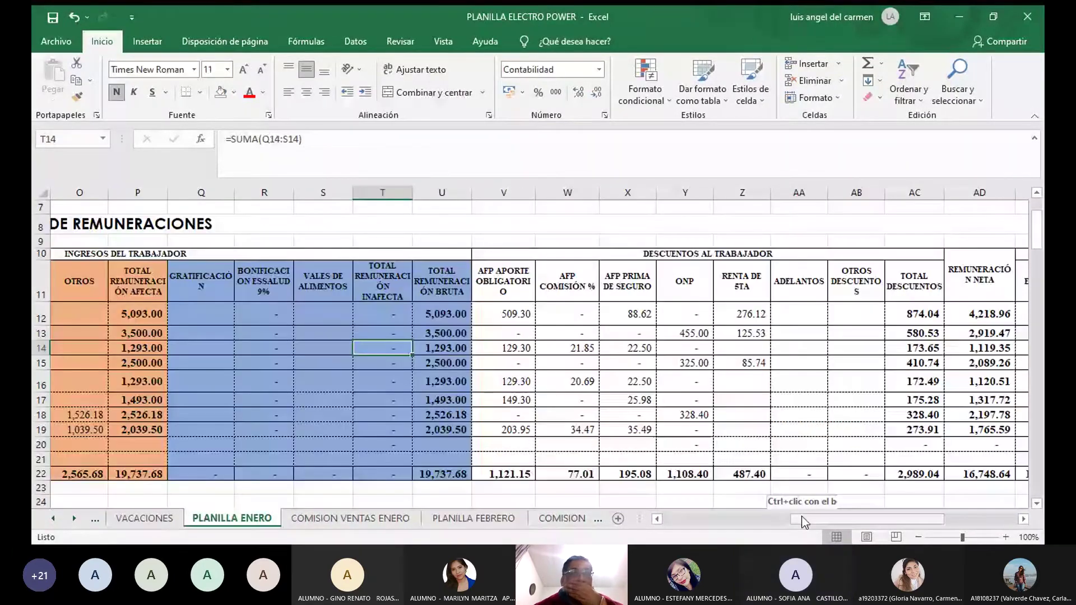
scroll(192, 424, "left", 5)
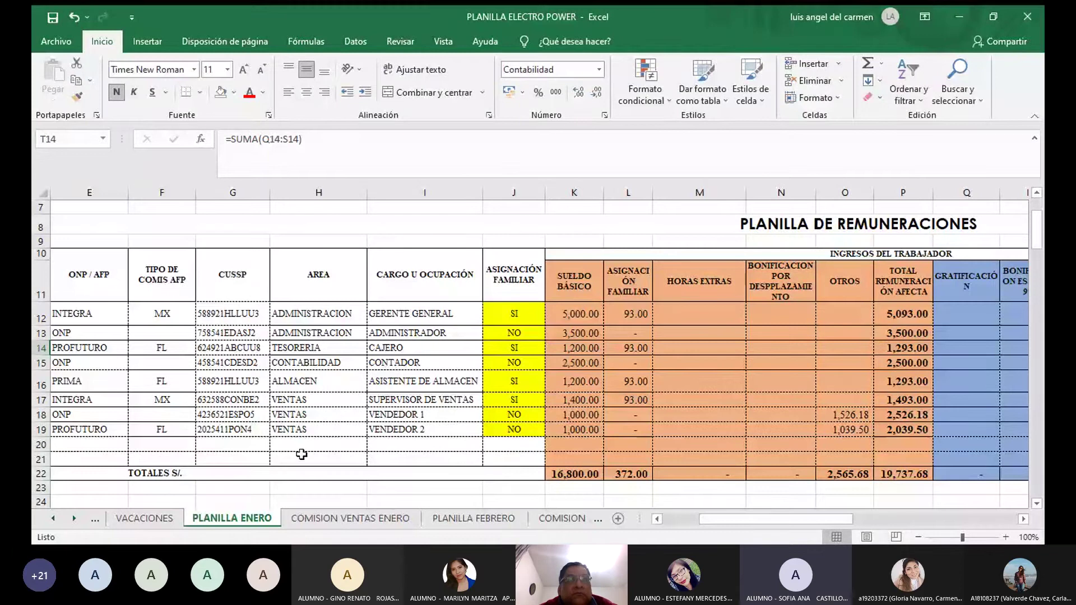
Show the COMISION VENTAS ENERO sheet and examine the 1% commission per invoice and the summary by salesperson.
left_click(348, 519)
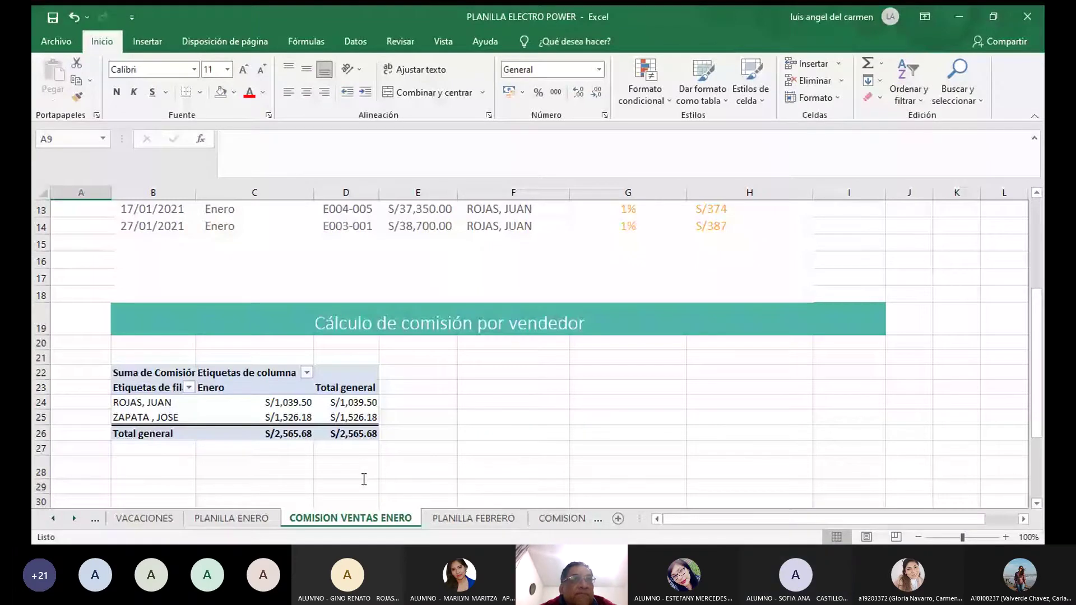
scroll(363, 479, "up", 4)
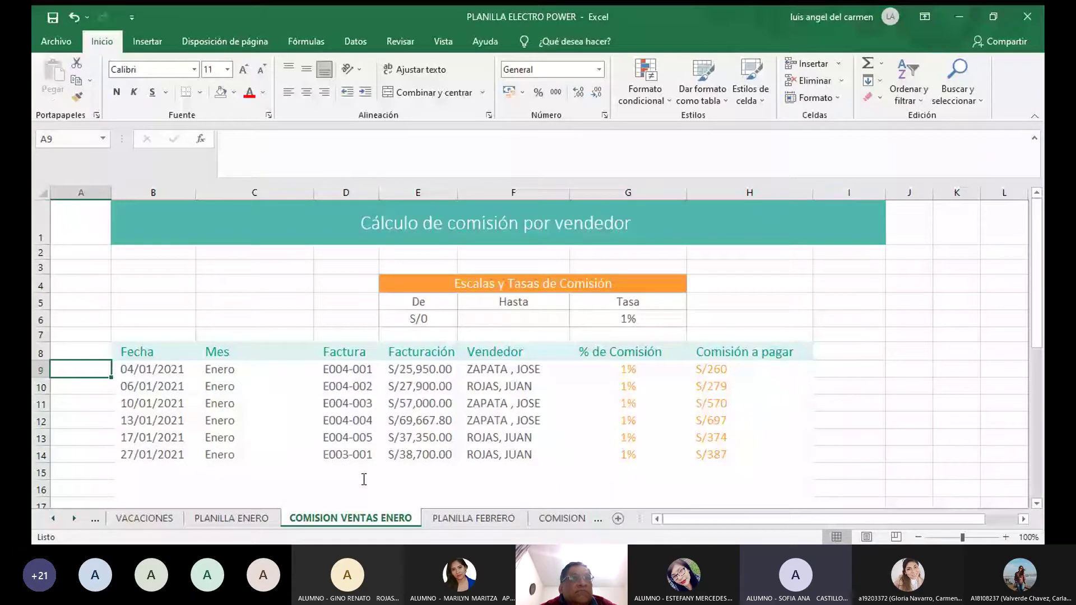
scroll(364, 479, "down", 4)
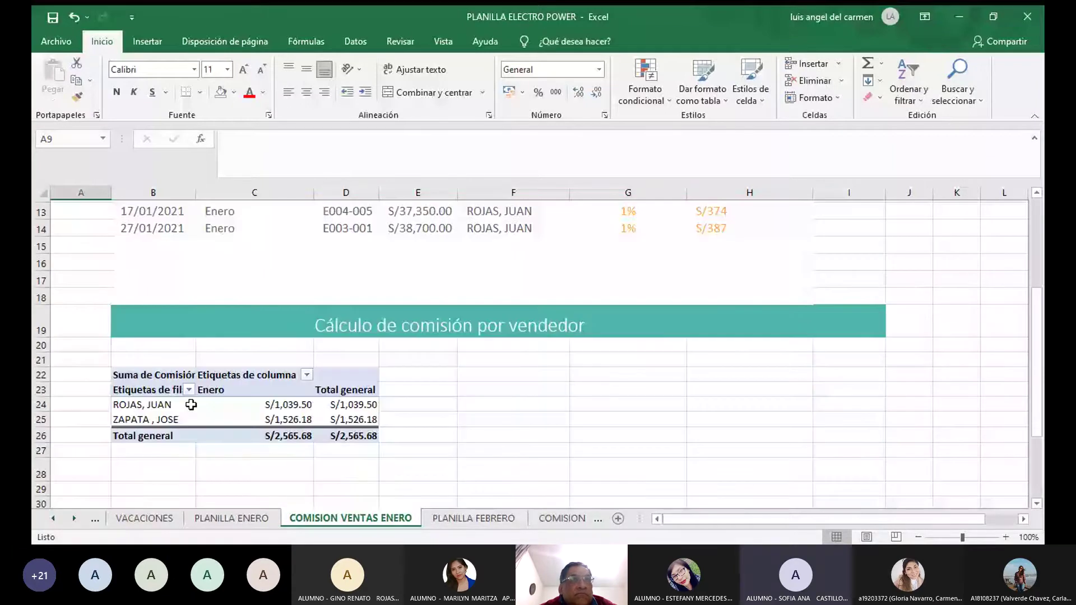
scroll(208, 475, "down", 1)
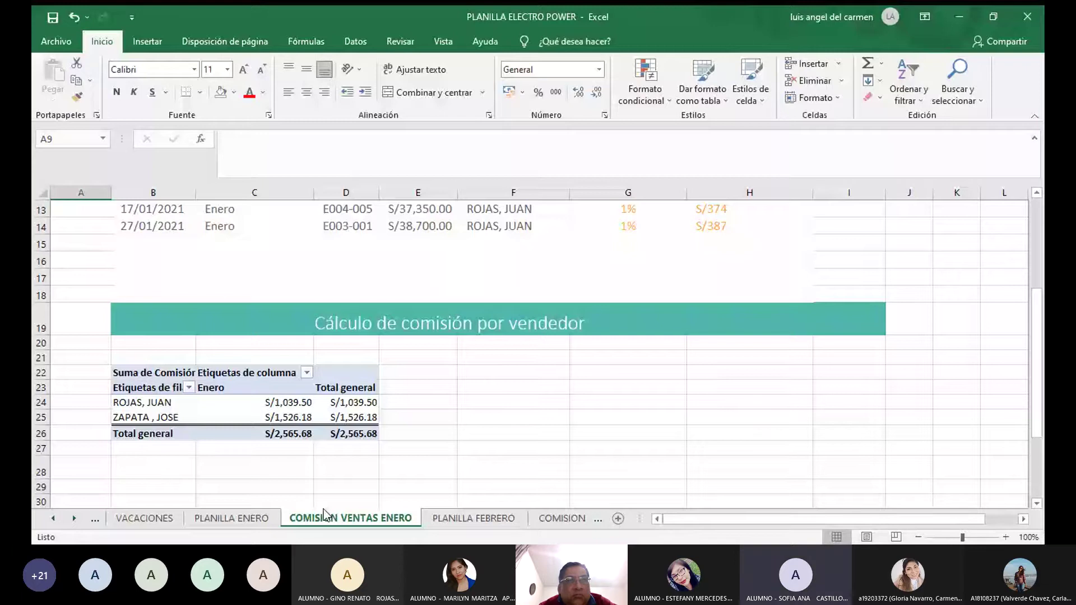
scroll(491, 399, "up", 1)
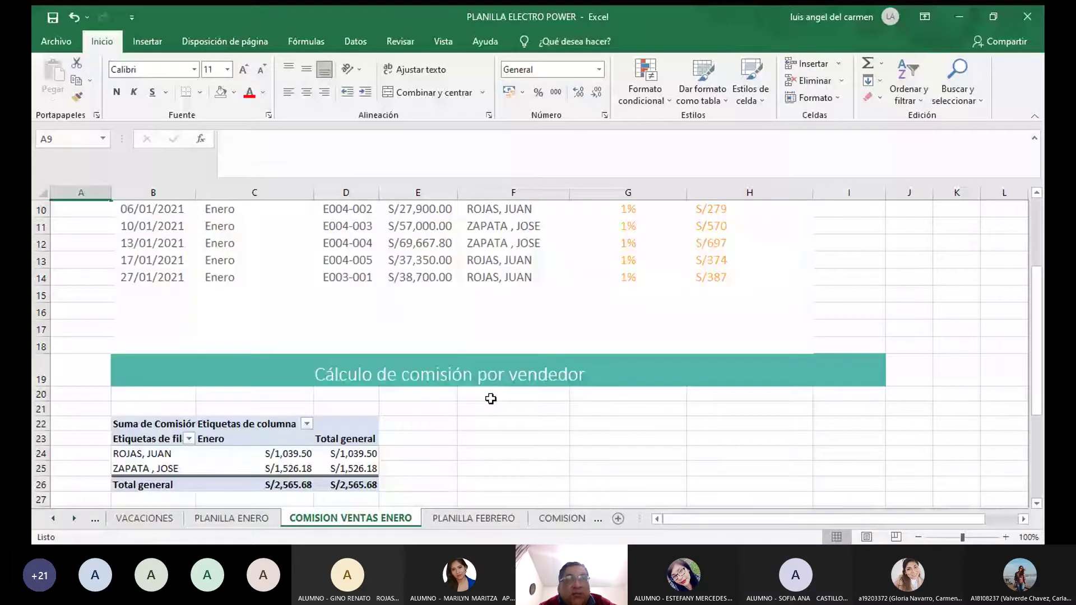
scroll(490, 399, "up", 1)
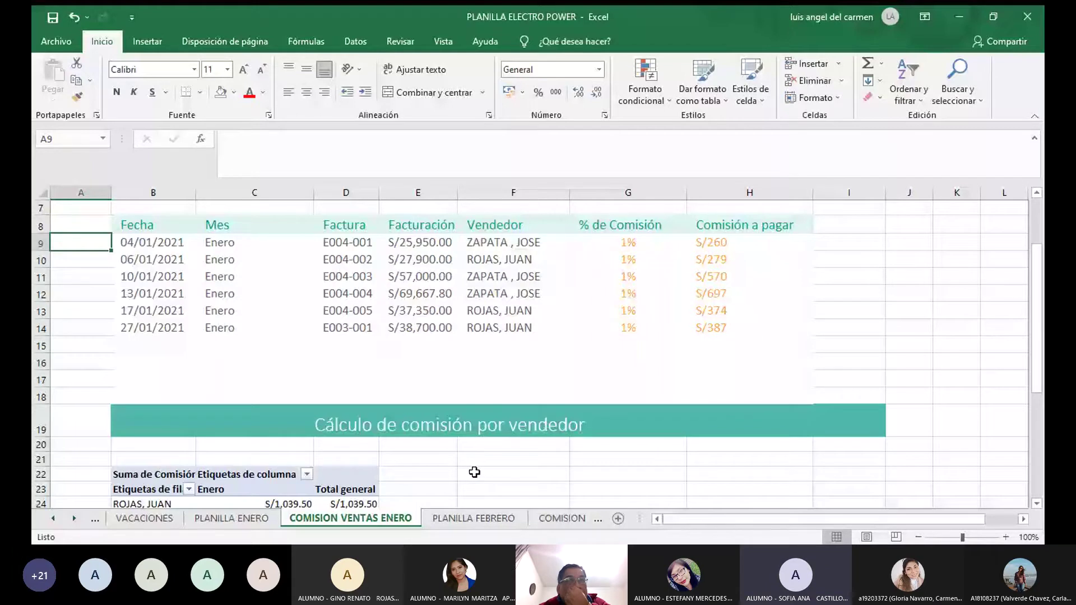
Compare the commission totals per salesperson with the OTROS earnings column on the PLANILLA ENERO sheet.
scroll(474, 472, "down", 1)
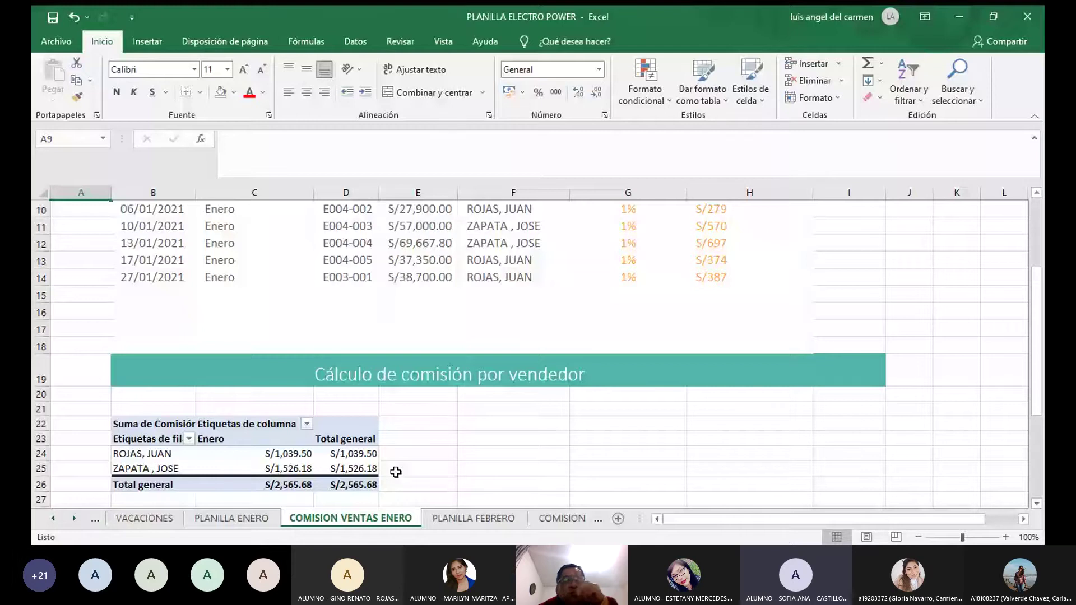
left_click(244, 519)
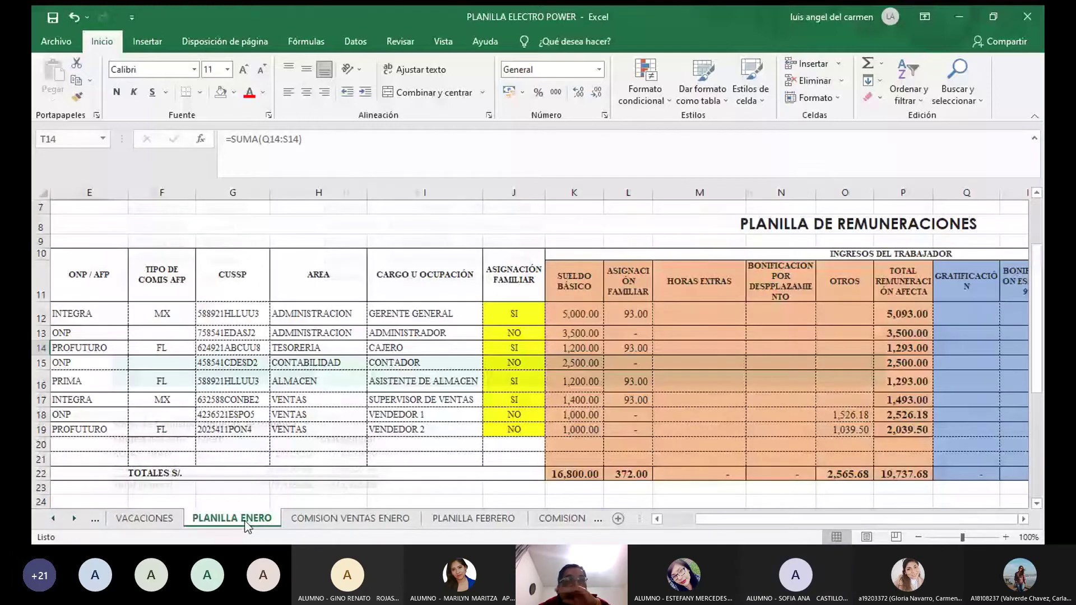
left_click_drag(782, 520, 811, 518)
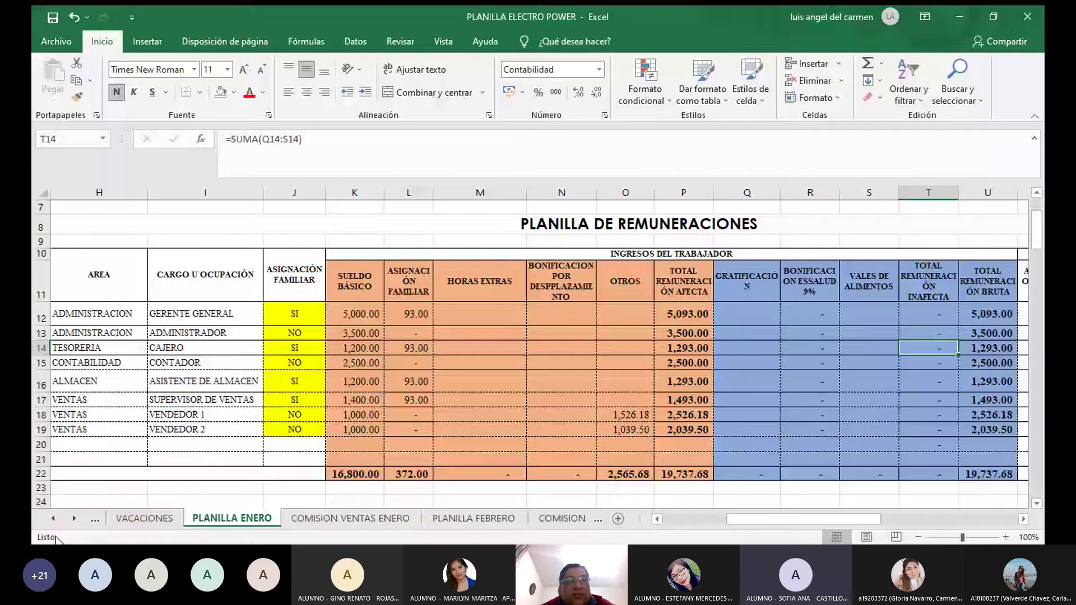
Show the CTS Y 5TA sheet and examine the semiannual CTS deposit settlement, from the computable remuneration to the calculation by months and days.
left_click(80, 519)
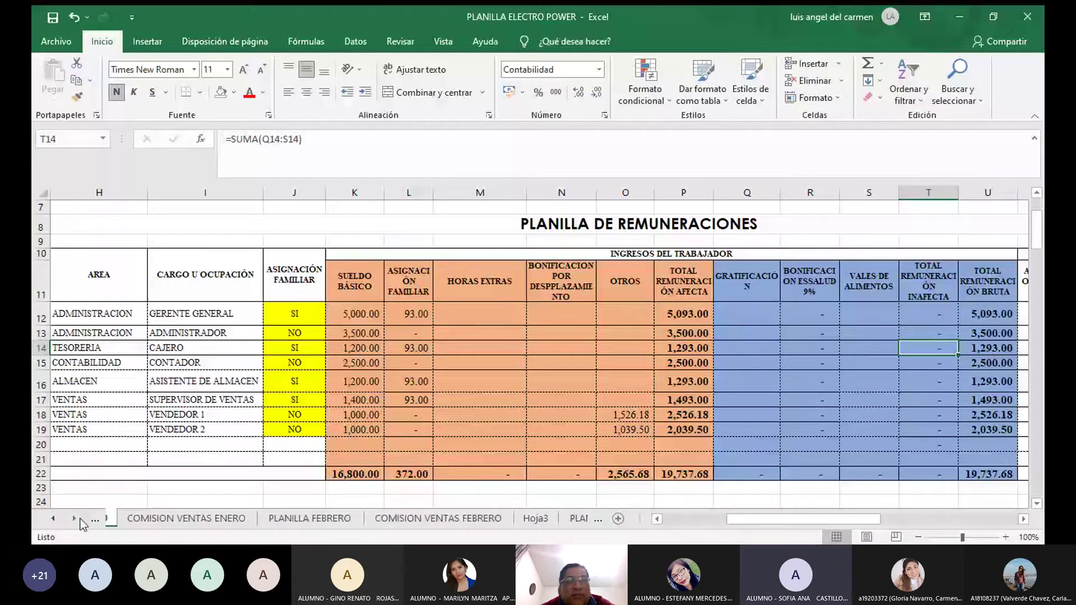
left_click(79, 519)
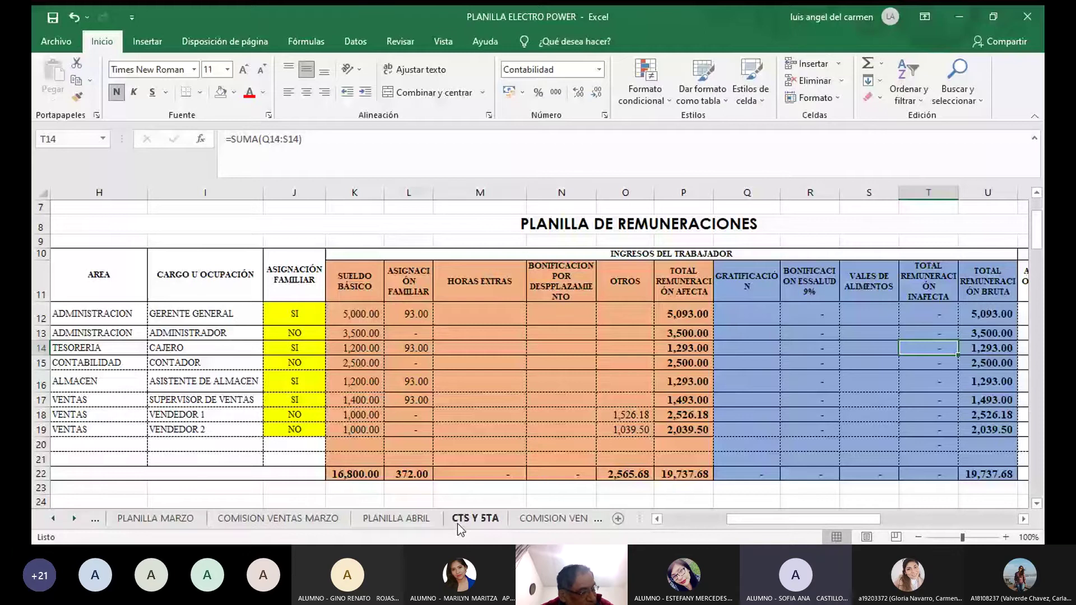
left_click(465, 519)
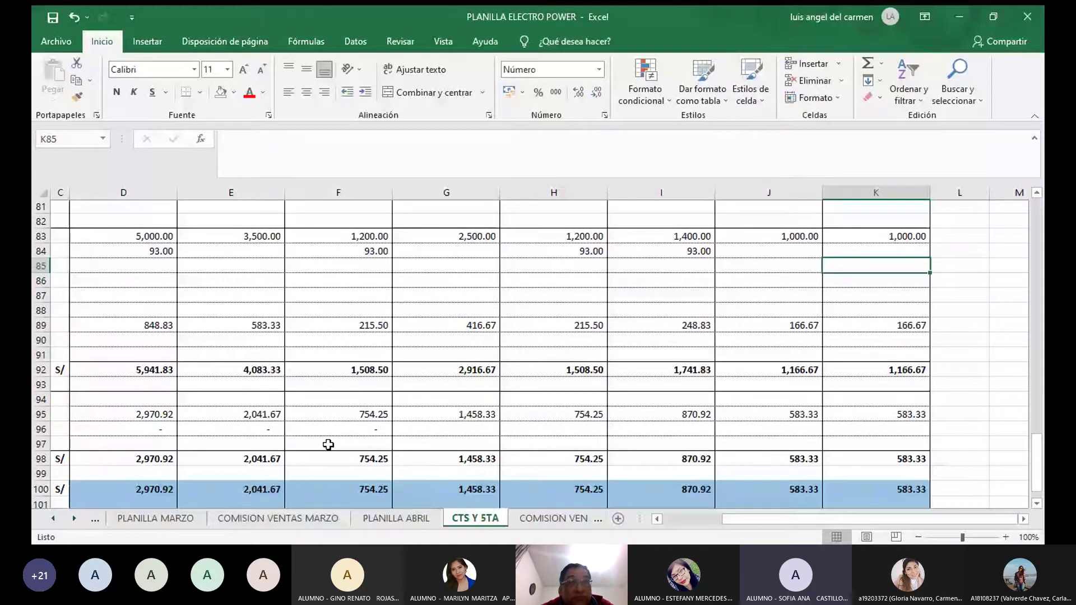
scroll(327, 445, "up", 4)
left_click_drag(762, 519, 731, 527)
scroll(689, 465, "down", 1)
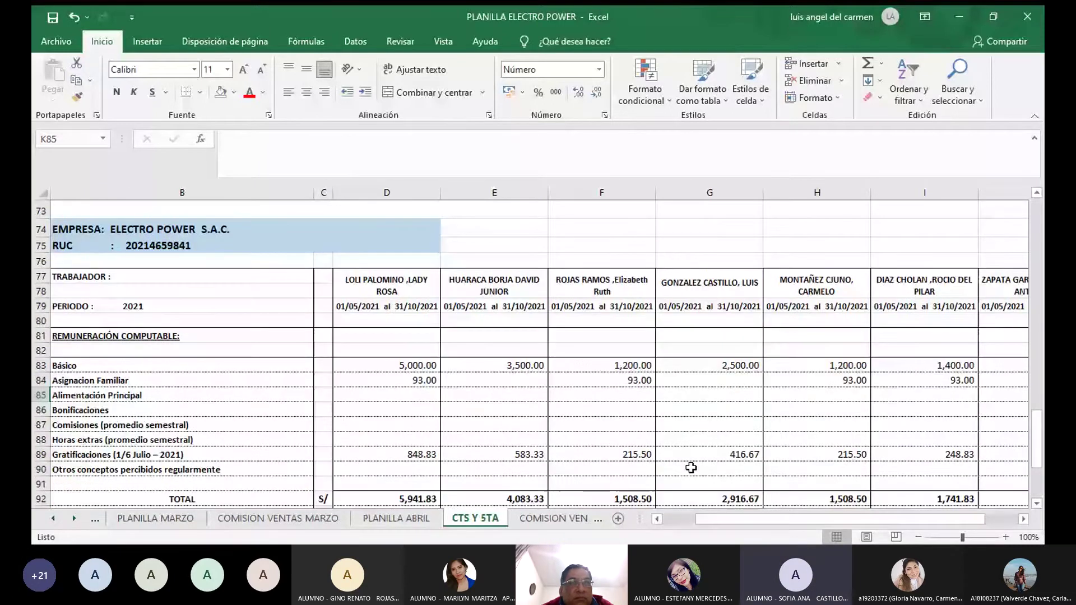
scroll(690, 468, "down", 1)
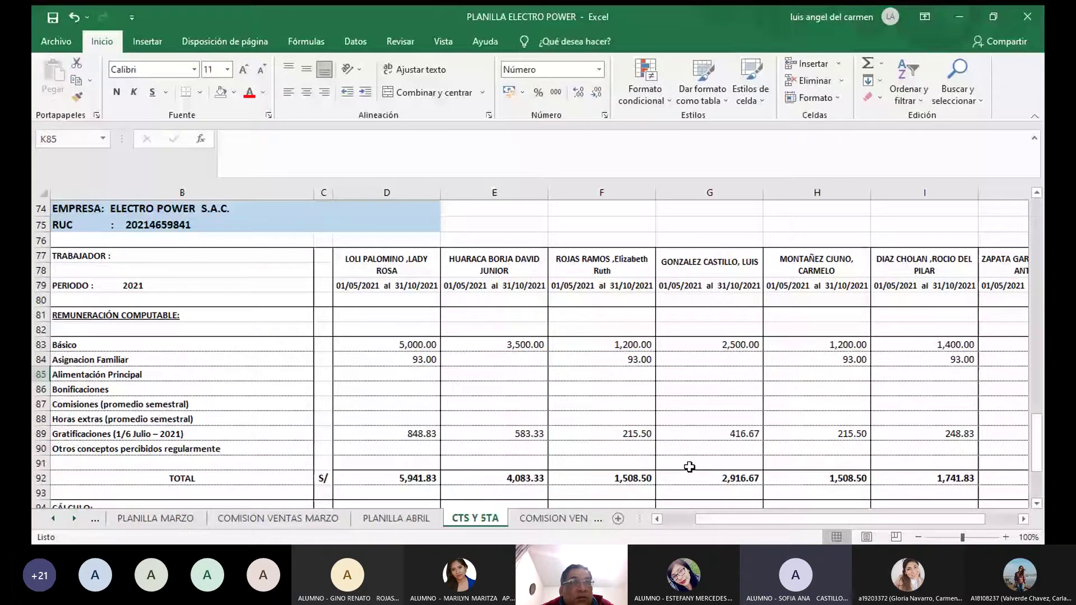
scroll(689, 468, "up", 2)
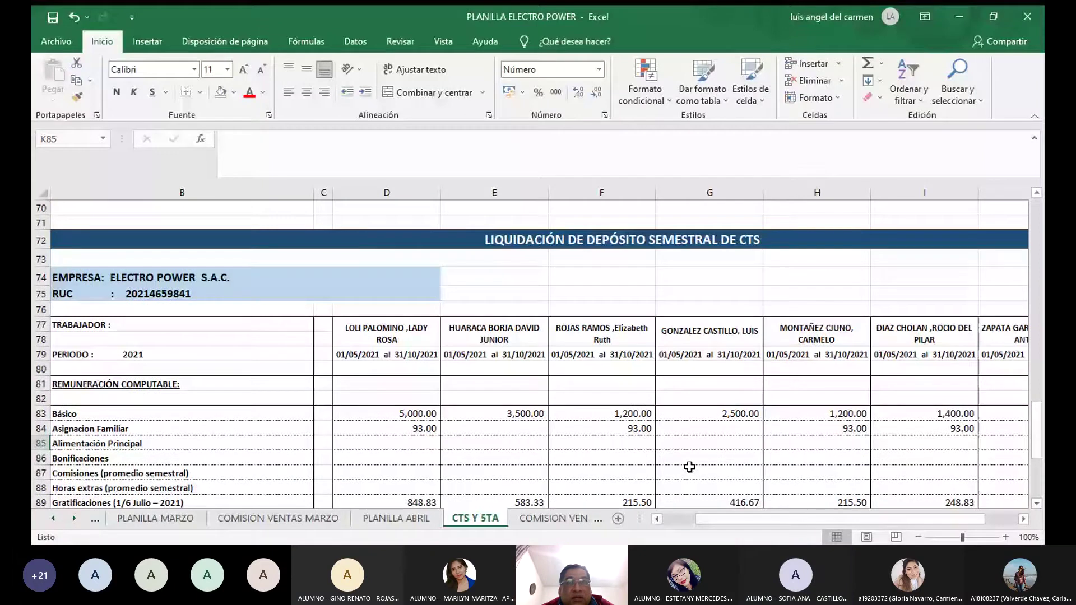
scroll(689, 467, "down", 2)
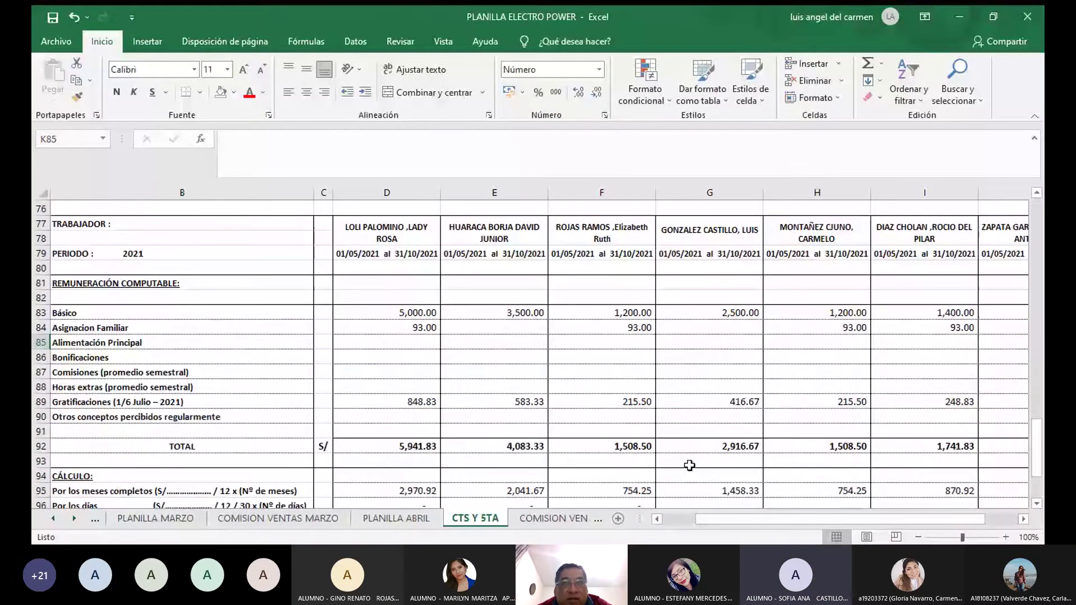
scroll(689, 466, "down", 1)
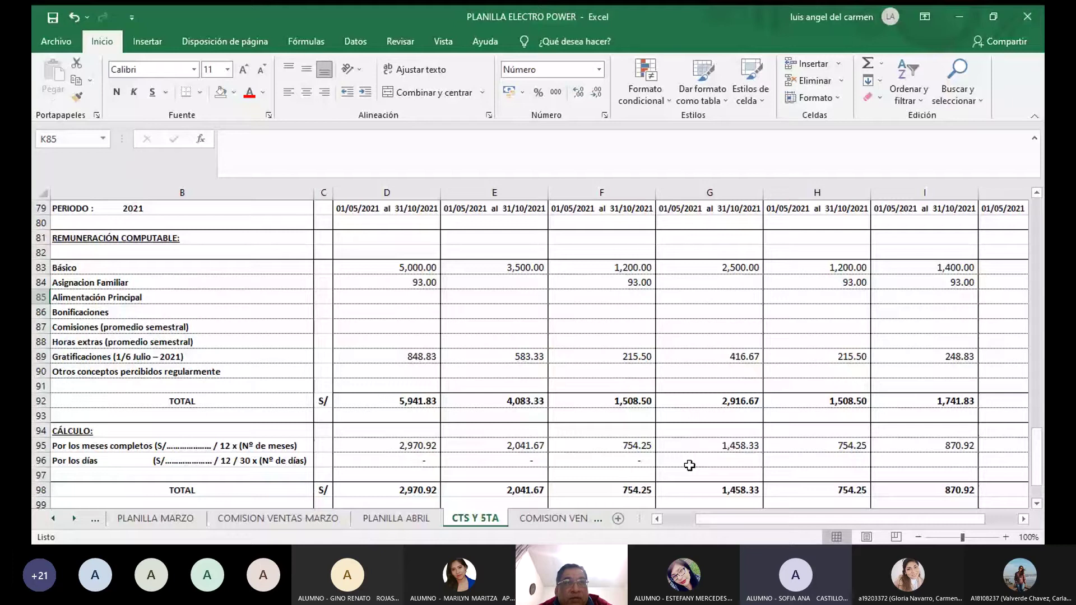